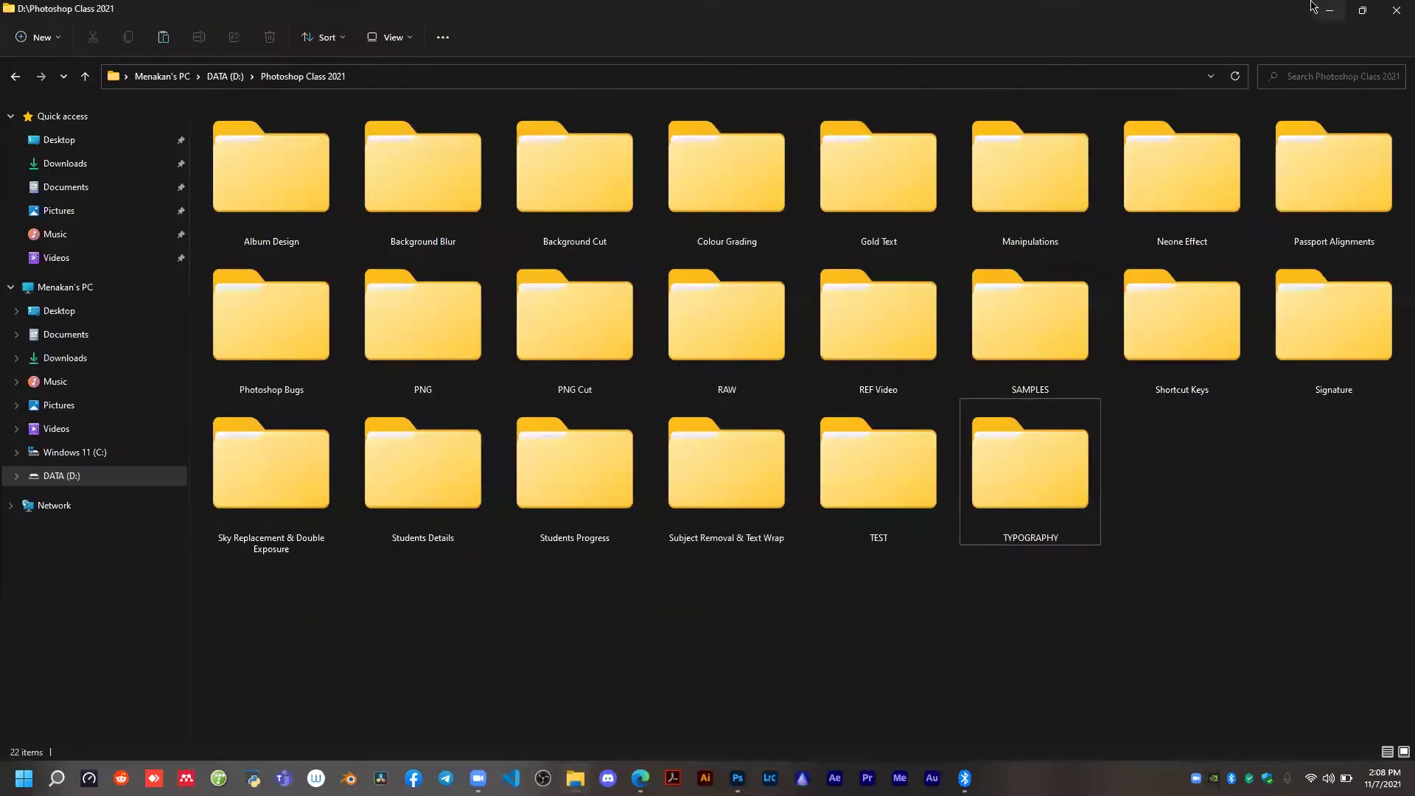
Open OUT.jpg from the Neone Effect\OUT folder in Photoshop.
click(1329, 10)
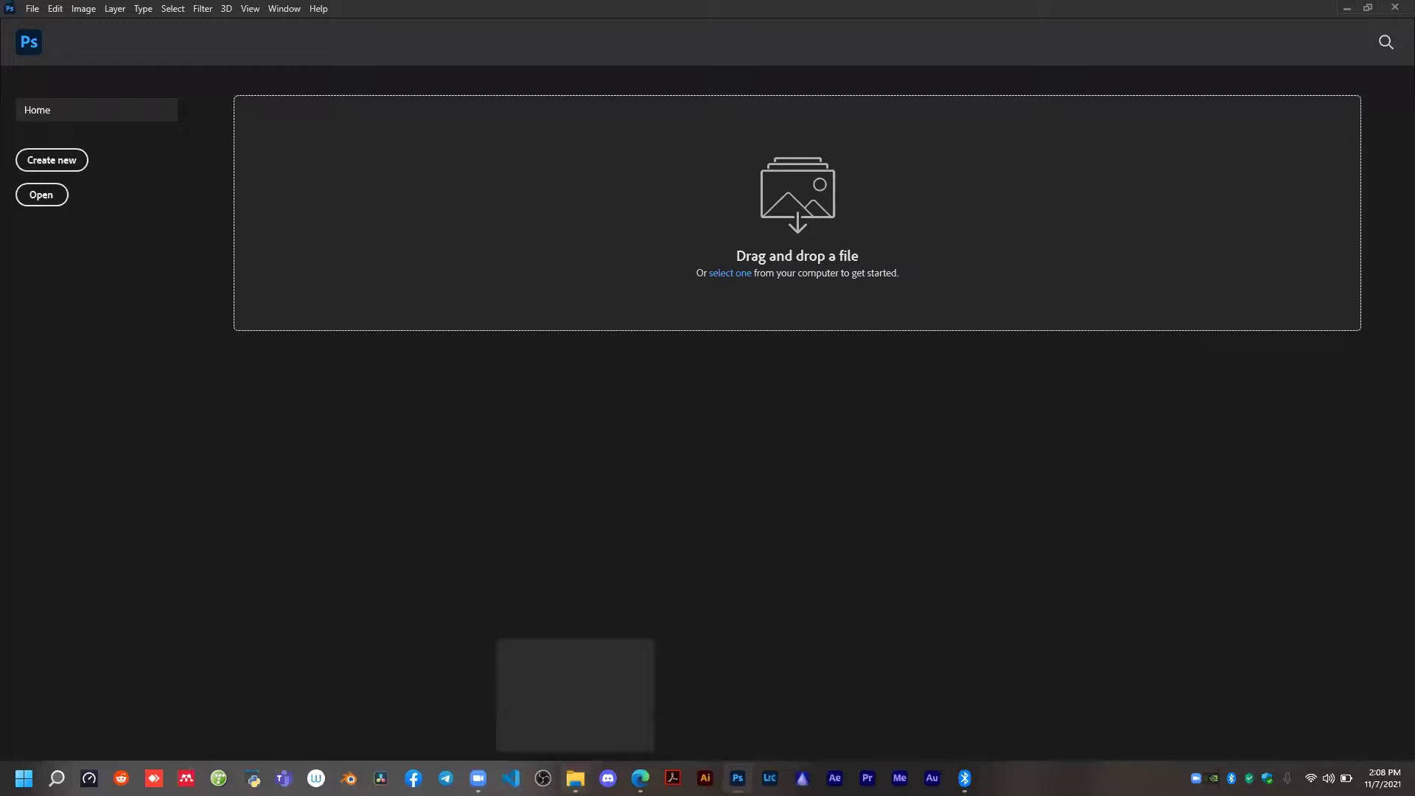
click(575, 778)
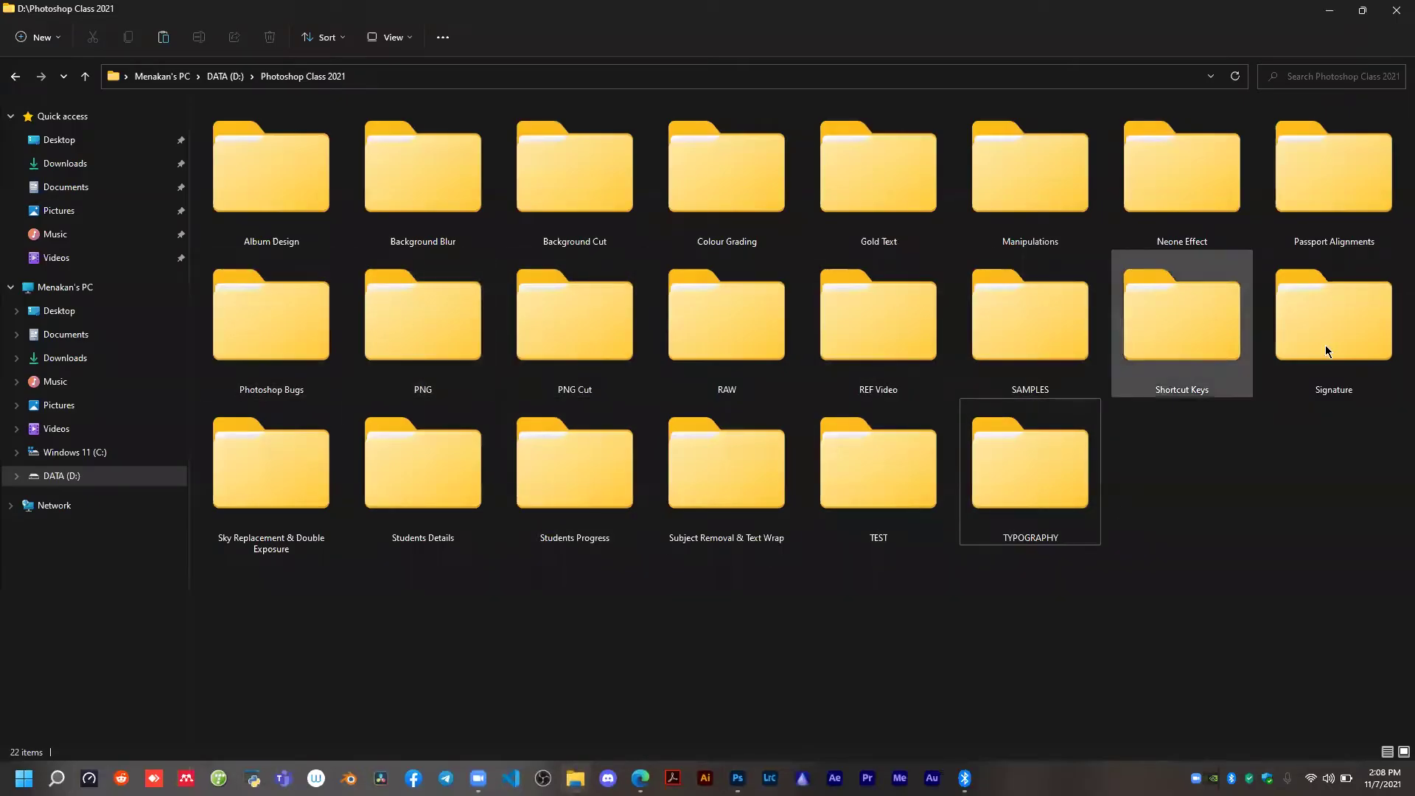
double_click(1187, 191)
double_click(425, 209)
drag(583, 434, 562, 252)
key(alt+Tab)
drag(640, 35, 670, 451)
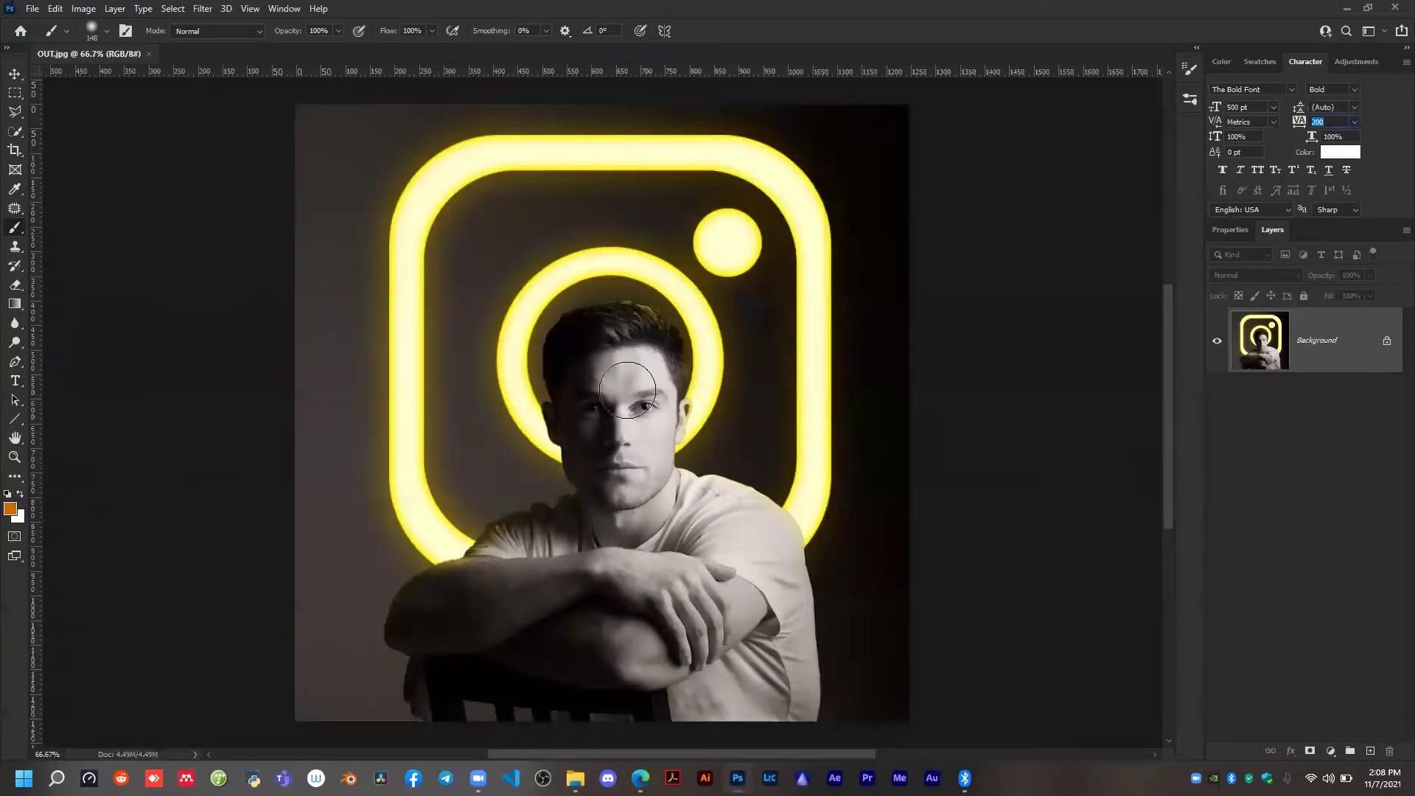
text(v)
click(608, 385)
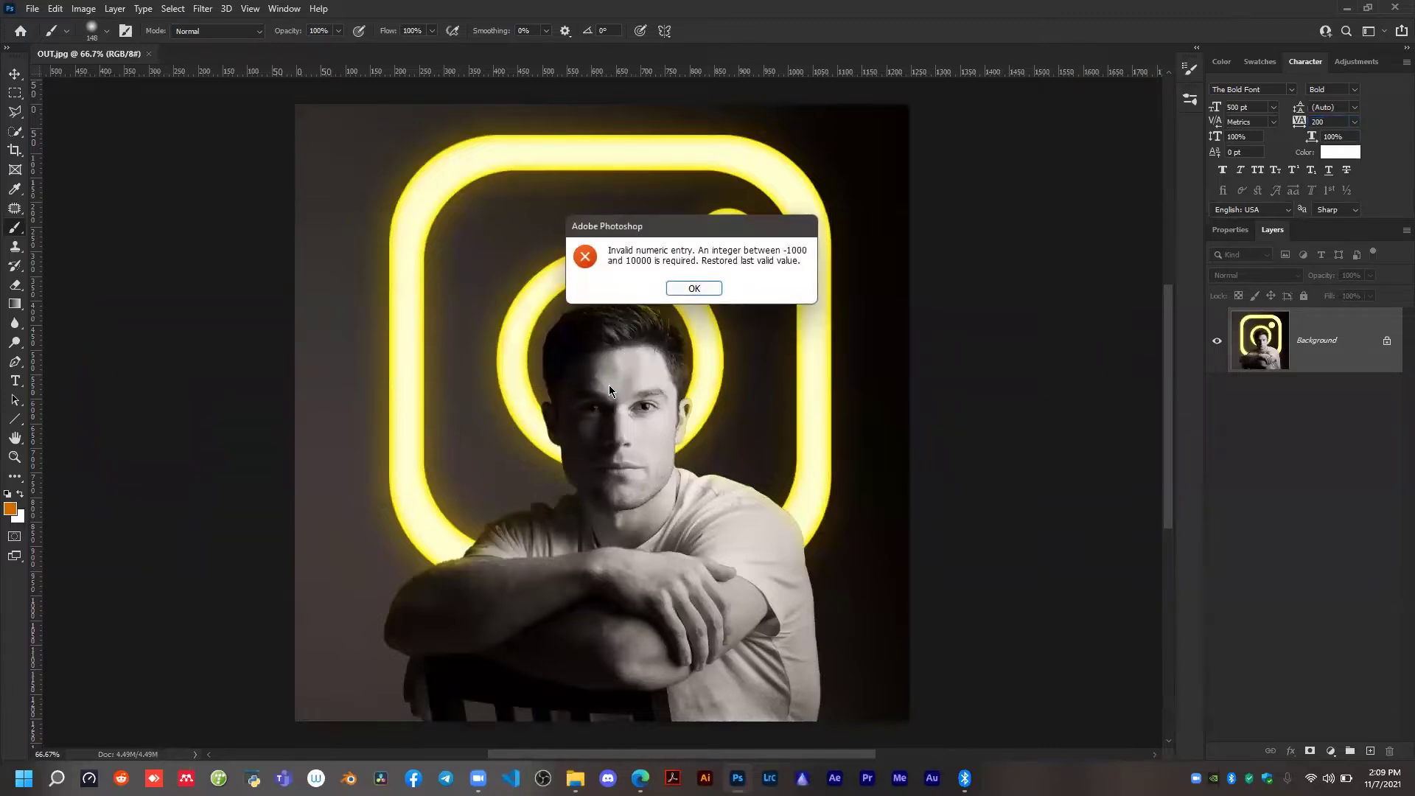
click(693, 288)
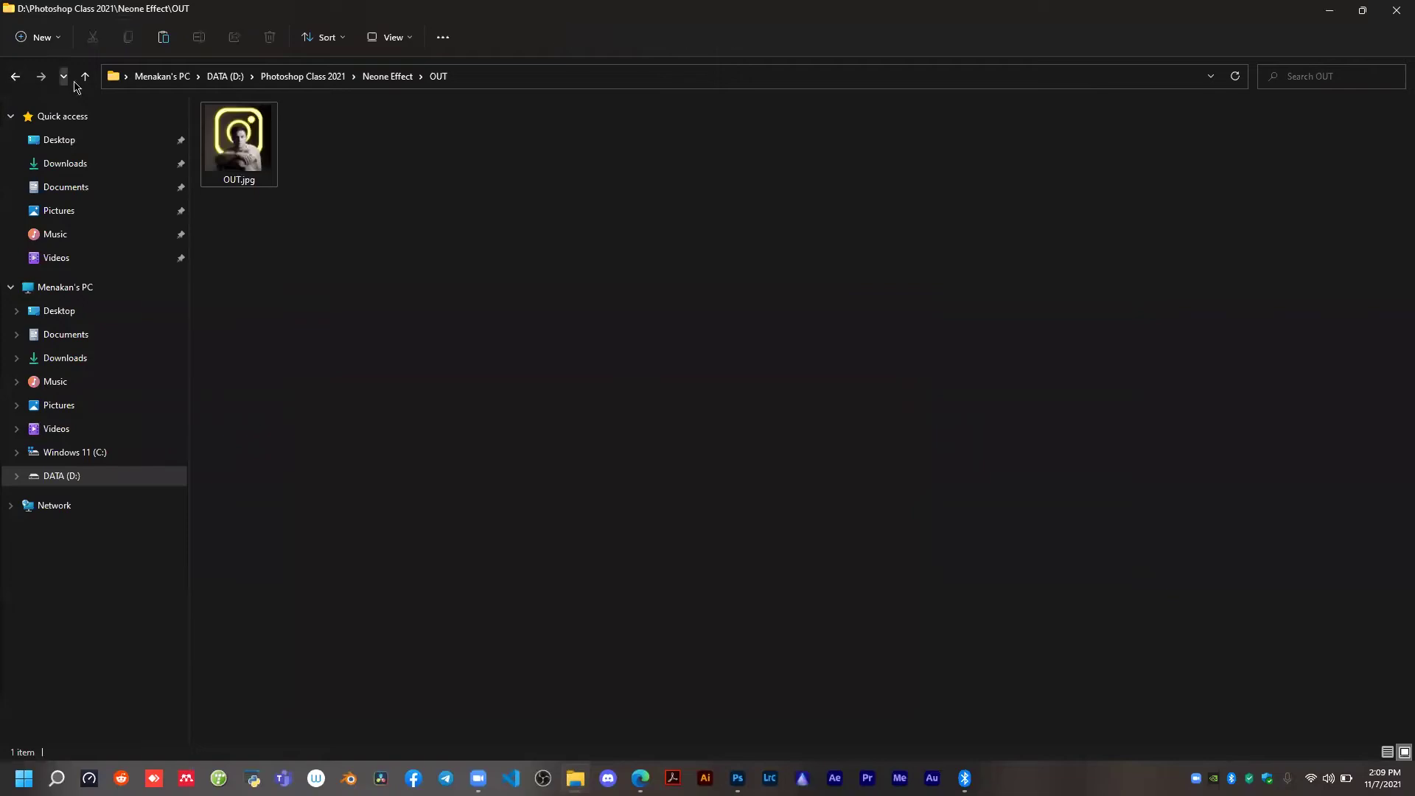
Open the portrait 002.jpg and the logo 003.png from the Neone Effect folder in Photoshop.
click(85, 76)
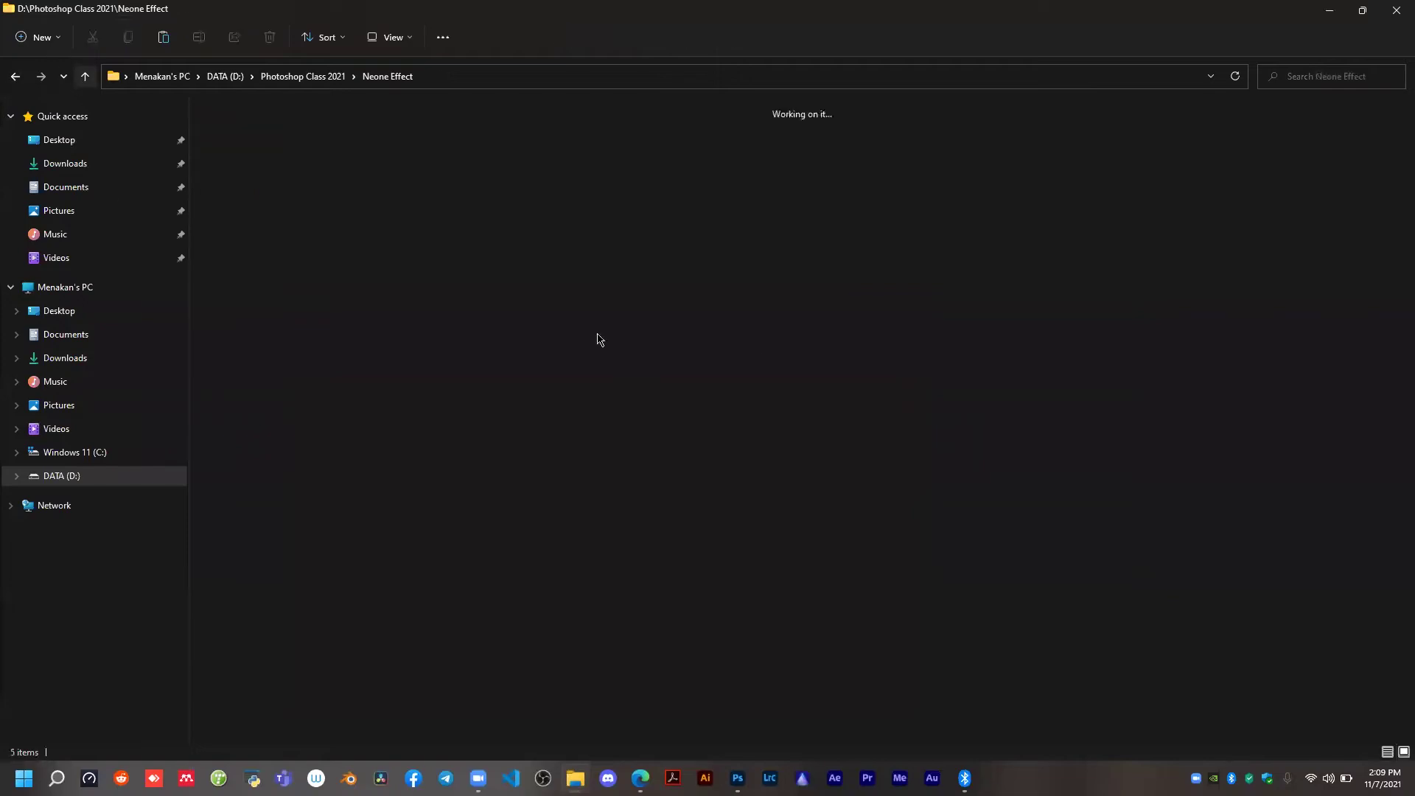
drag(715, 341, 616, 263)
key(alt+Tab)
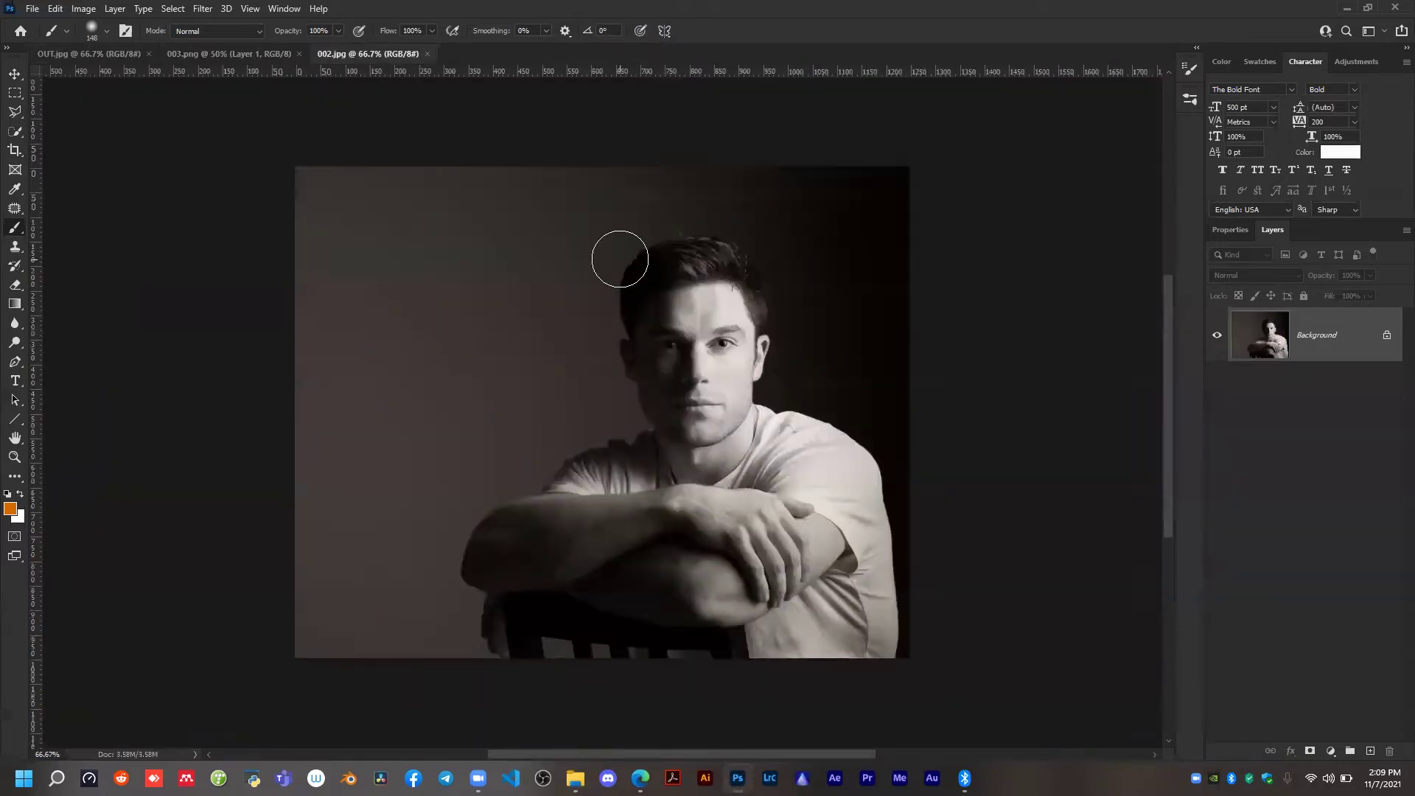
scroll(689, 354, up, 1)
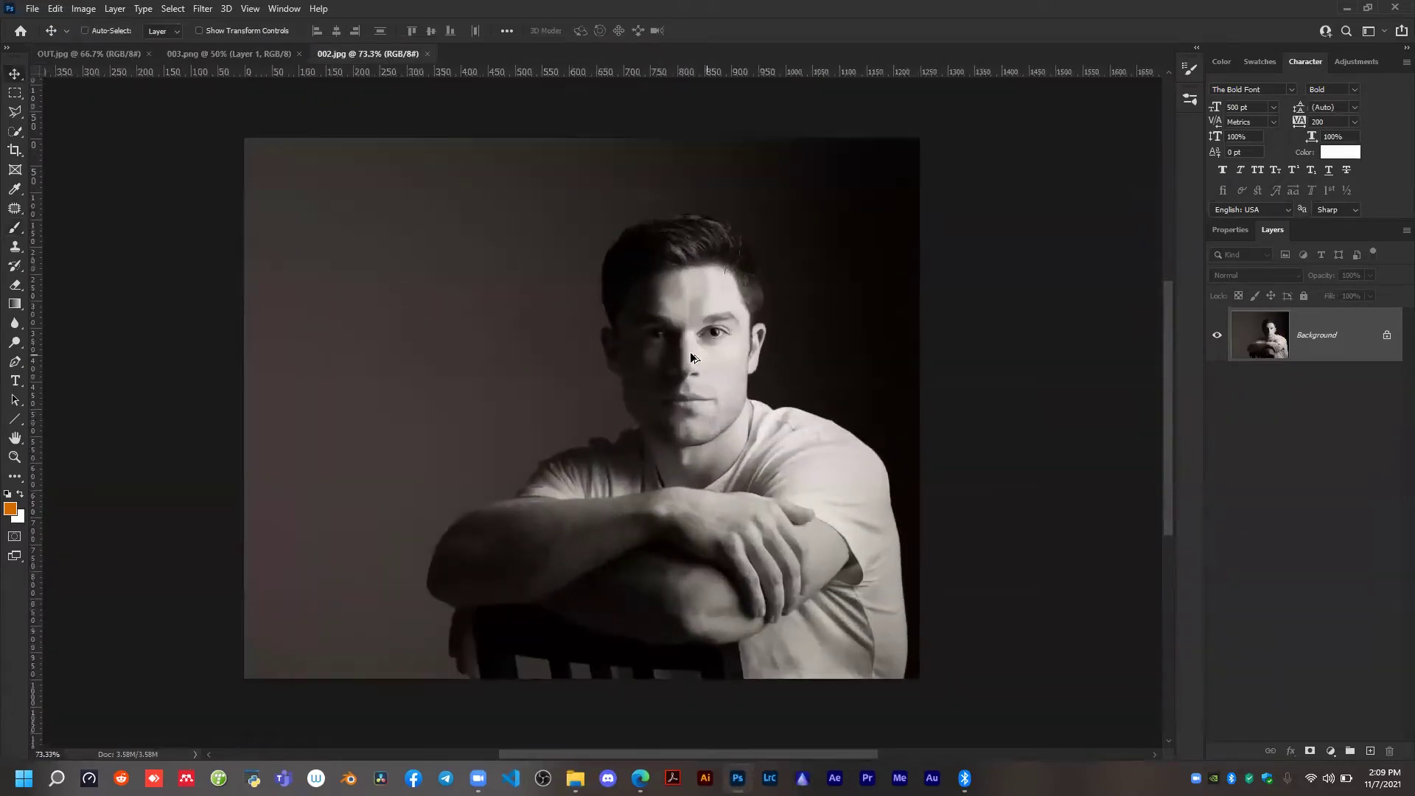
Copy the black logo from 003.png onto the portrait in 002.jpg with the Move tool.
click(193, 53)
scroll(682, 386, down, 2)
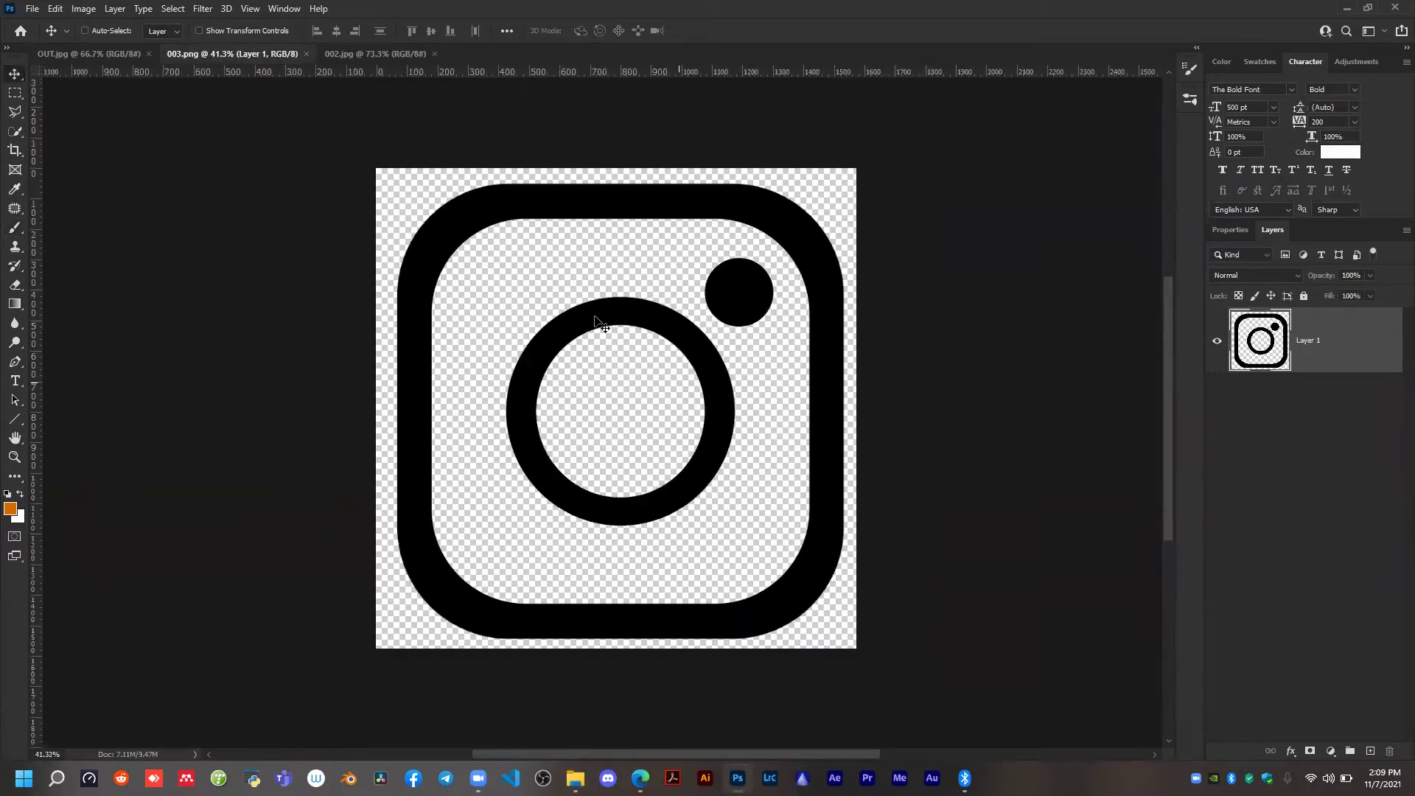
drag(464, 225, 679, 376)
scroll(678, 376, down, 2)
Scale the logo down inside the portrait and place it beside the man's head over the empty background.
key(ctrl+t)
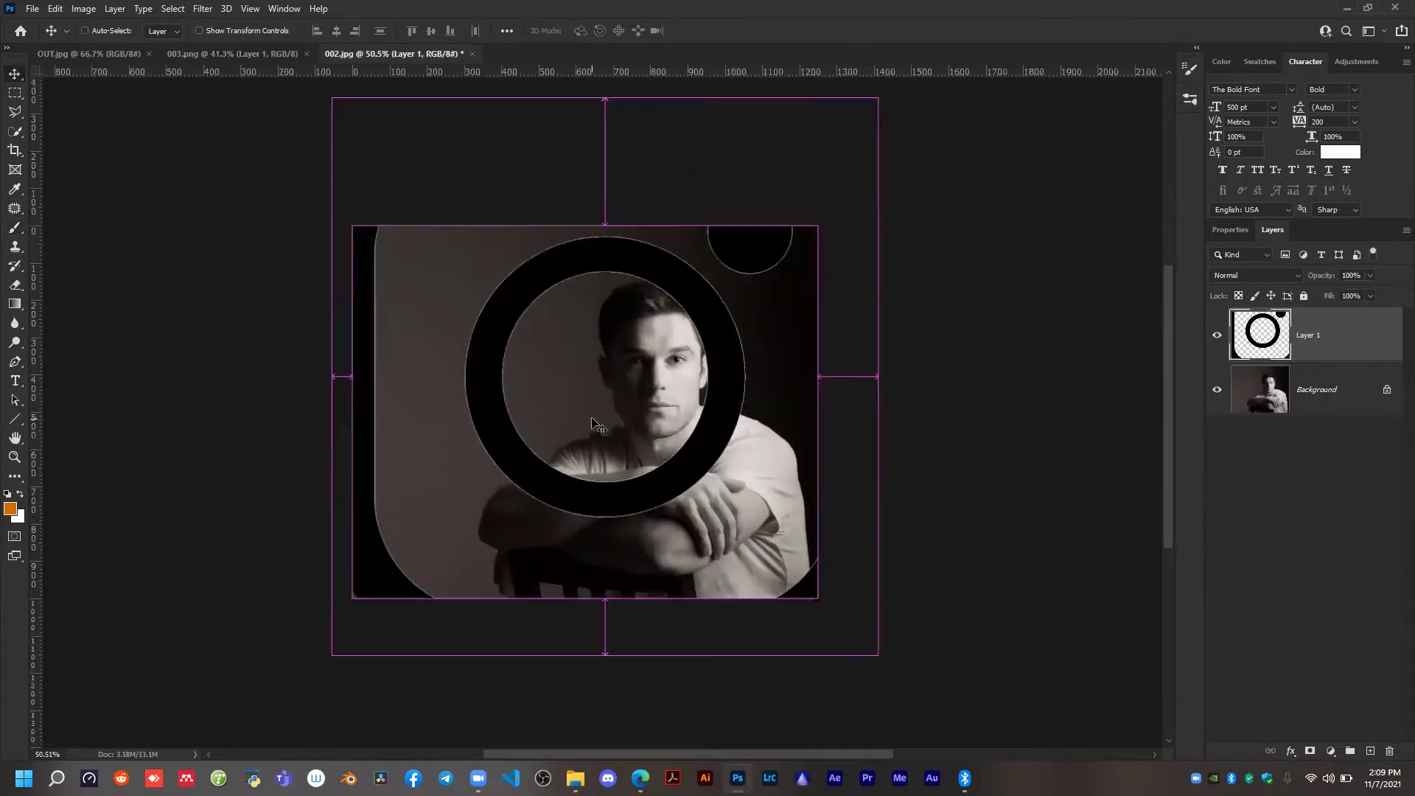
drag(877, 376, 567, 376)
click(734, 31)
scroll(465, 334, up, 2)
drag(429, 233, 497, 227)
scroll(474, 388, up, 1)
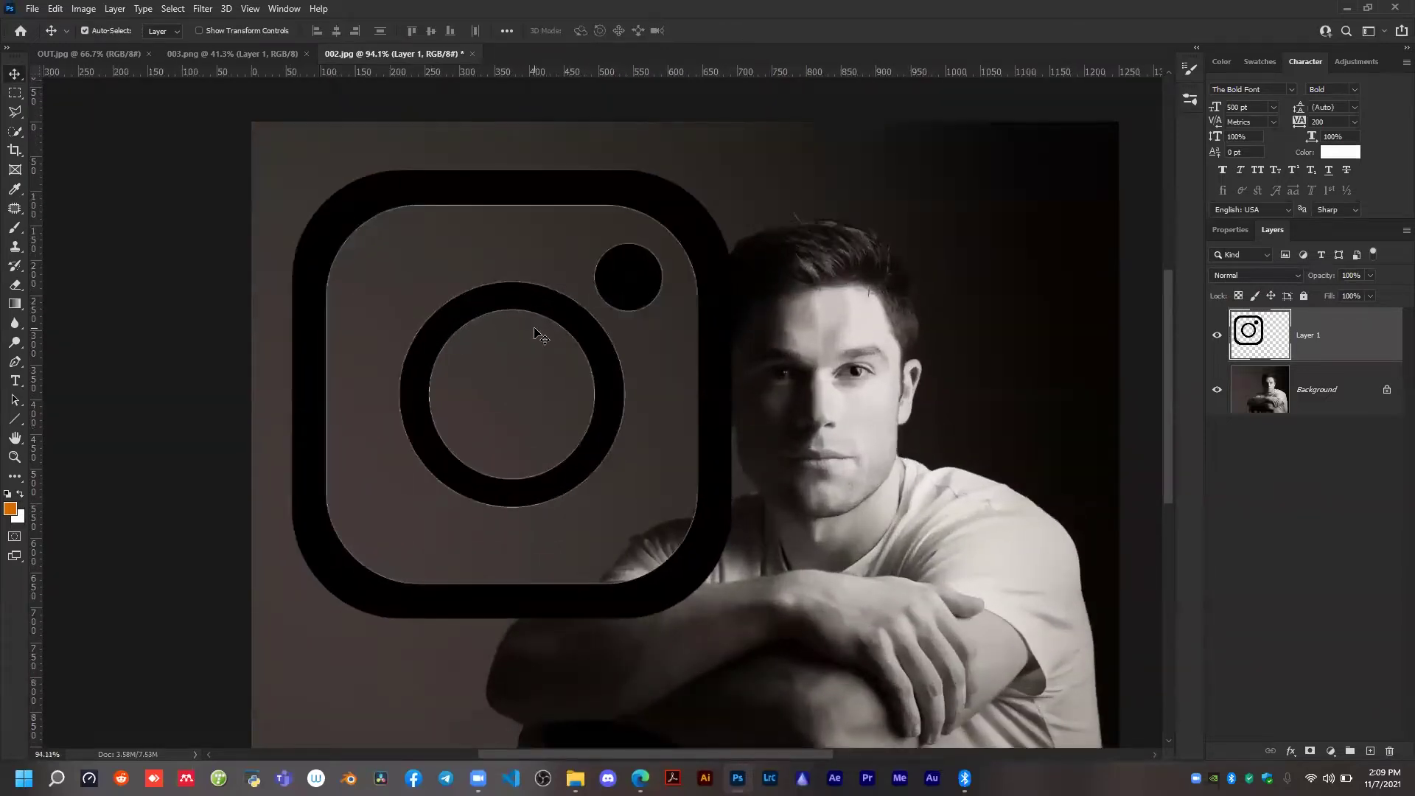
Try a drop shadow in blue on the logo layer.
right_click(1348, 336)
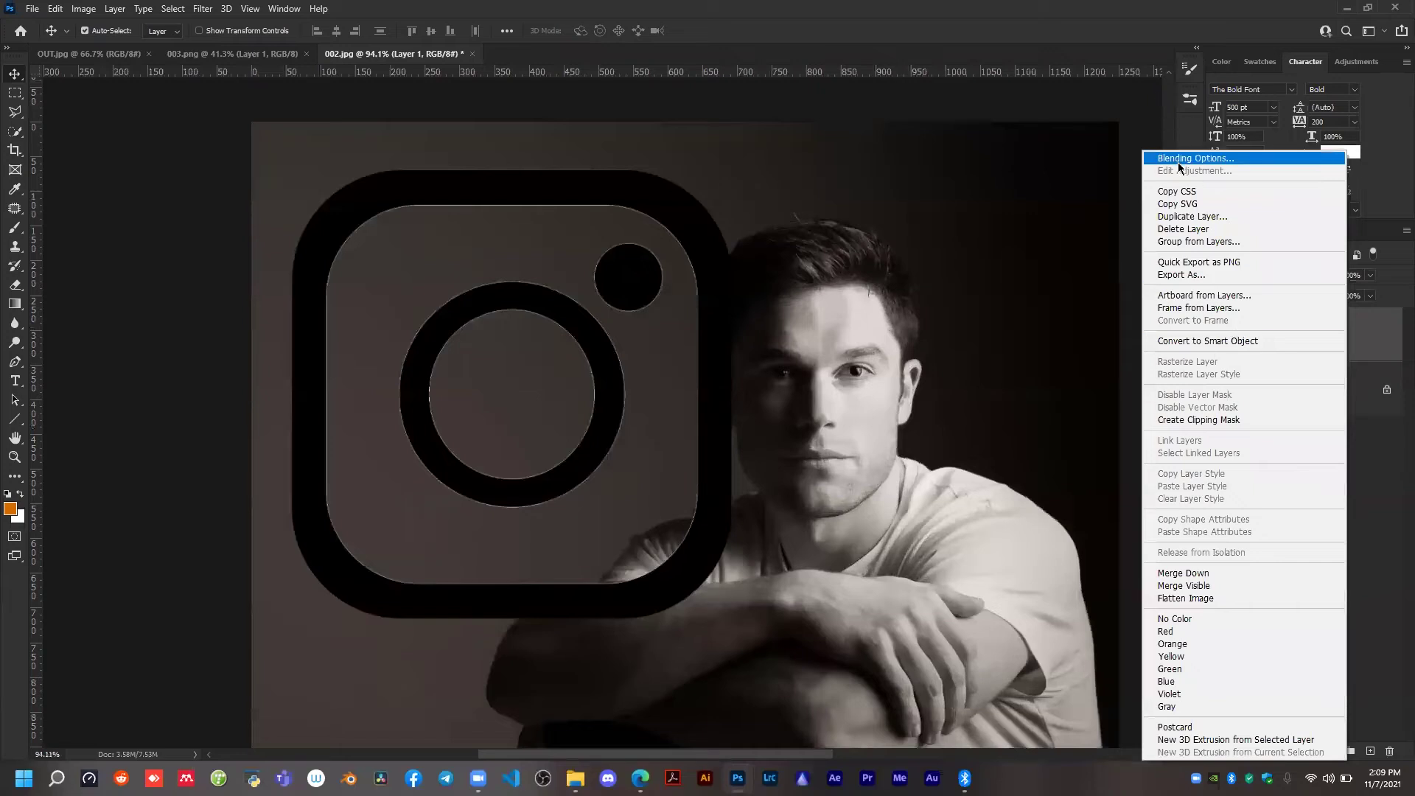
key(Escape)
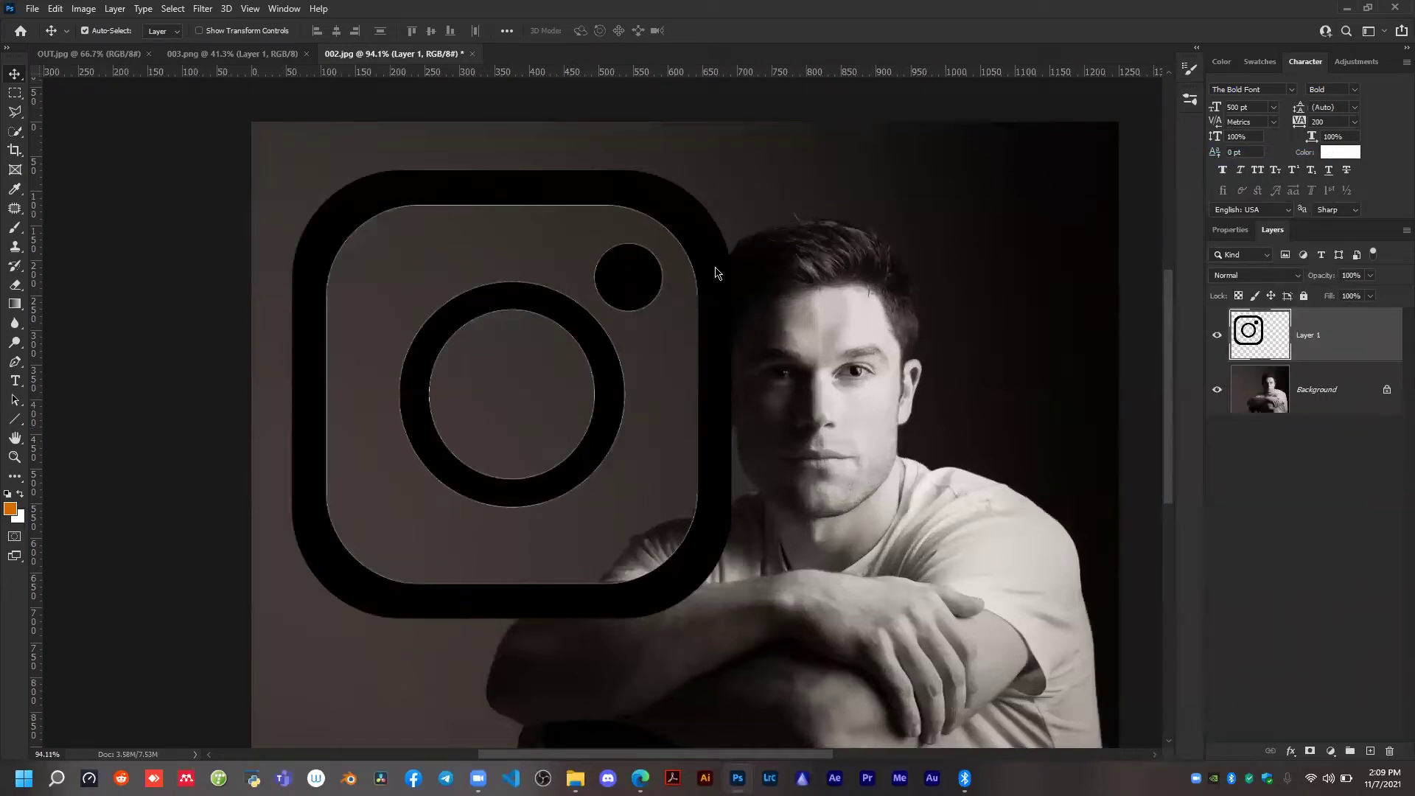
drag(940, 153, 940, 146)
click(800, 426)
click(829, 426)
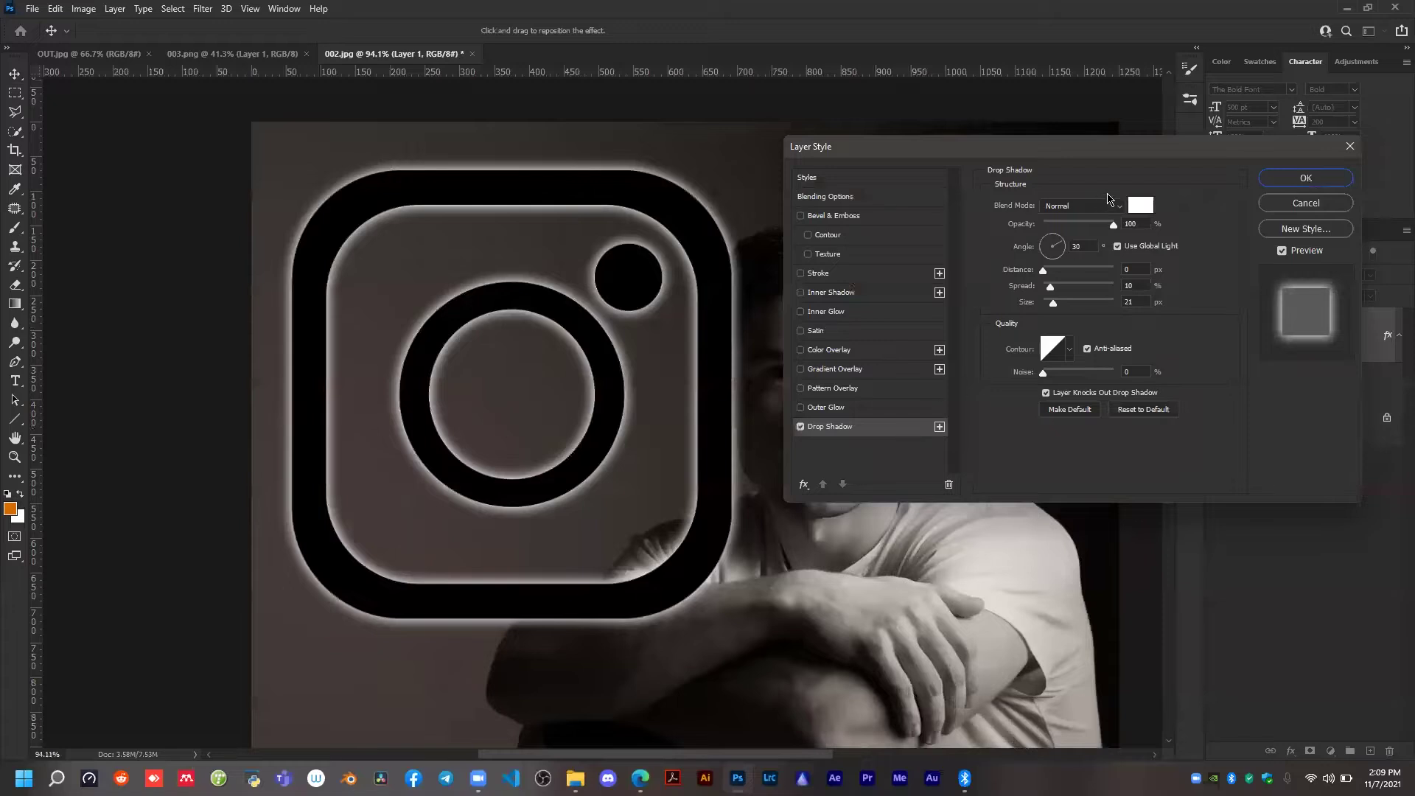
click(1140, 206)
mouse_move(1121, 424)
mouse_down()
mouse_move(1111, 430)
mouse_move(1099, 361)
mouse_up()
click(1229, 357)
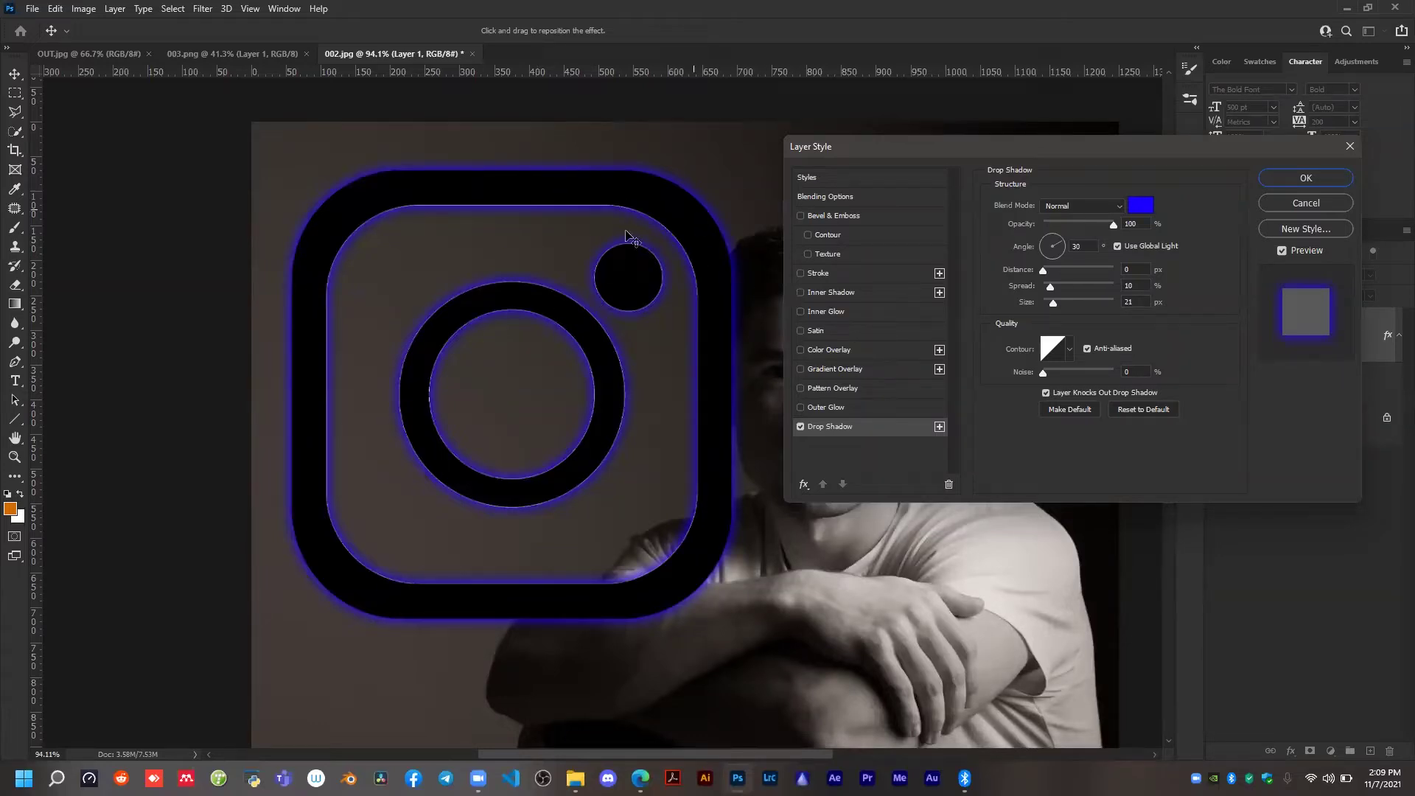
Switch the logo's drop shadow off and on to compare the logo with and without it.
click(799, 427)
click(799, 426)
drag(903, 155, 822, 140)
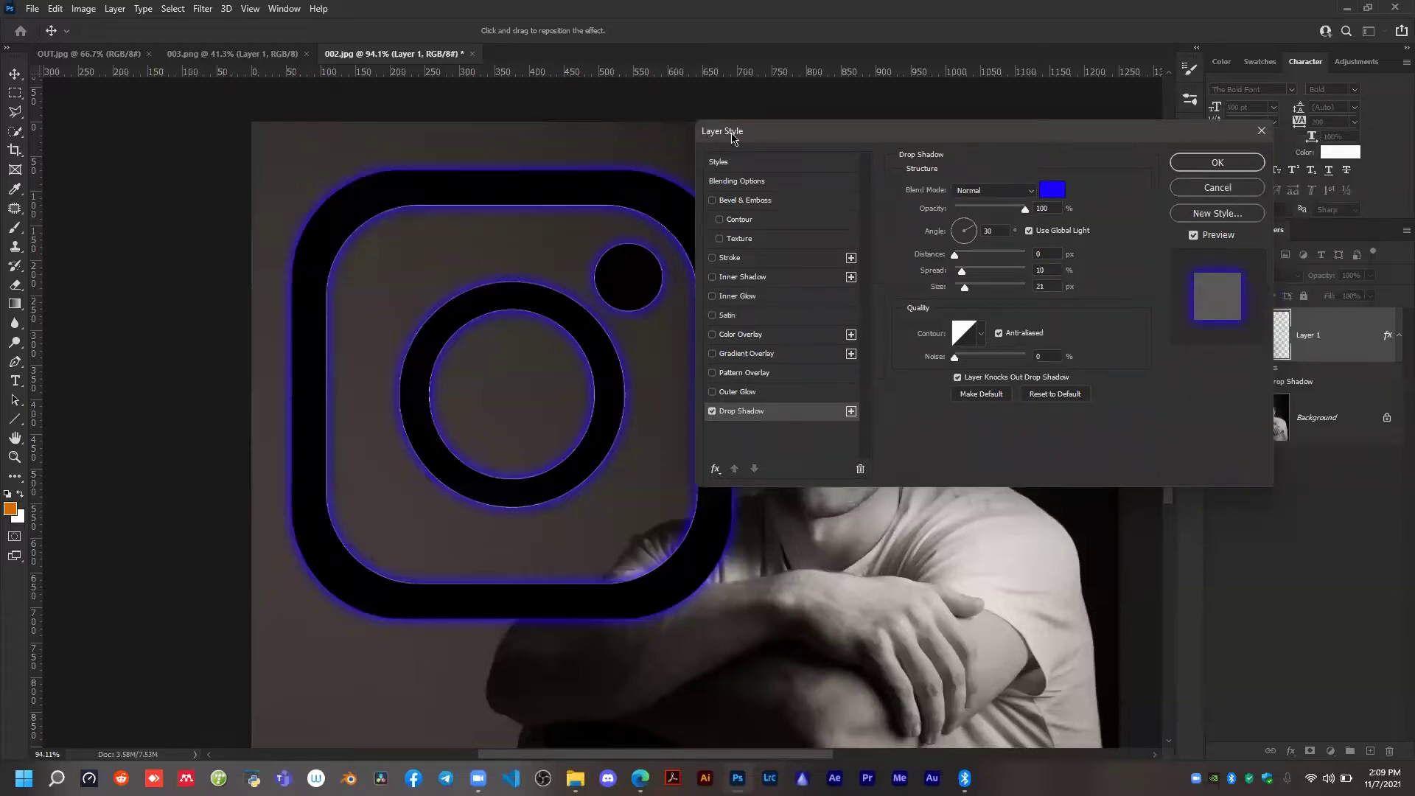
drag(845, 136, 956, 131)
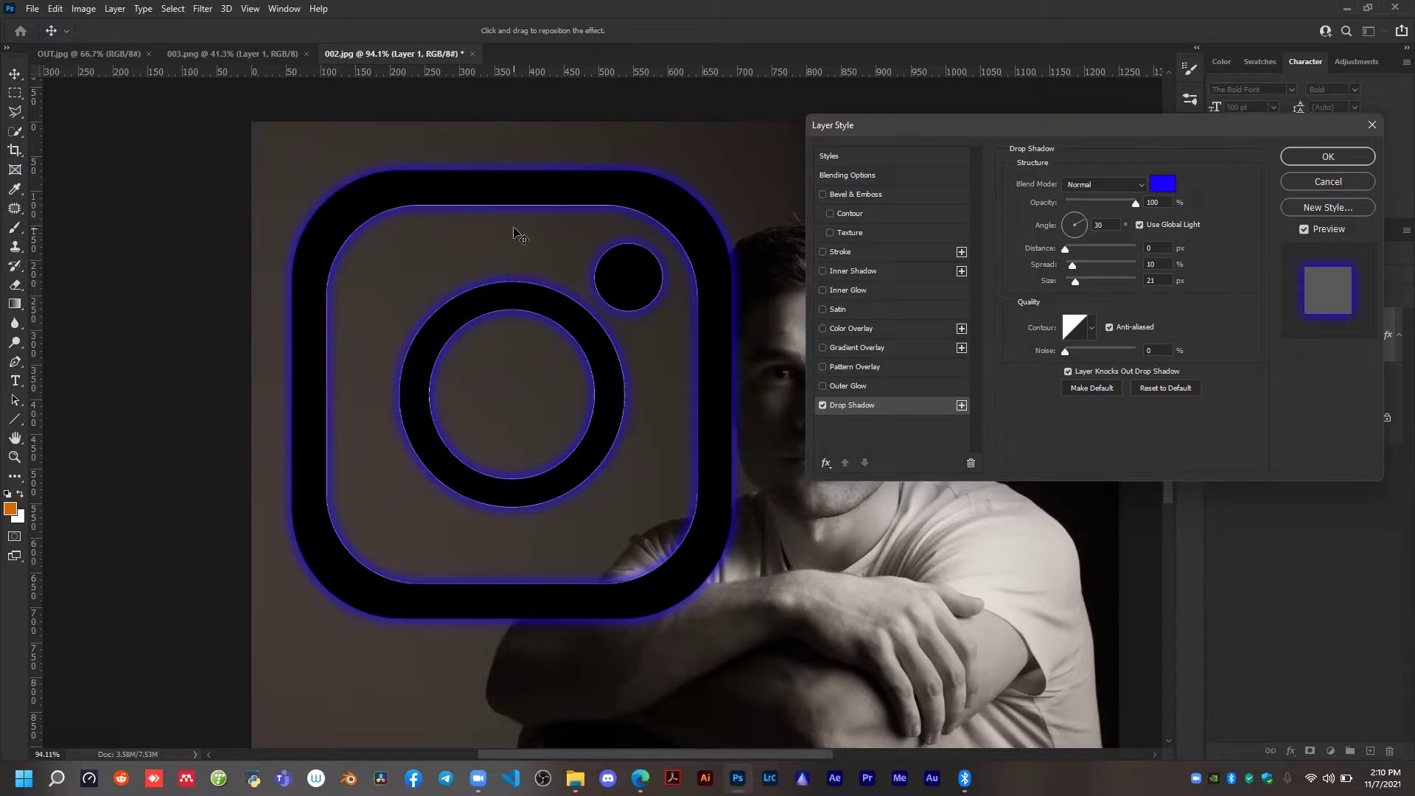
Preview the logo with a red Soft Light outer glow, switch the glow off and discard the layer style changes.
click(822, 386)
click(821, 386)
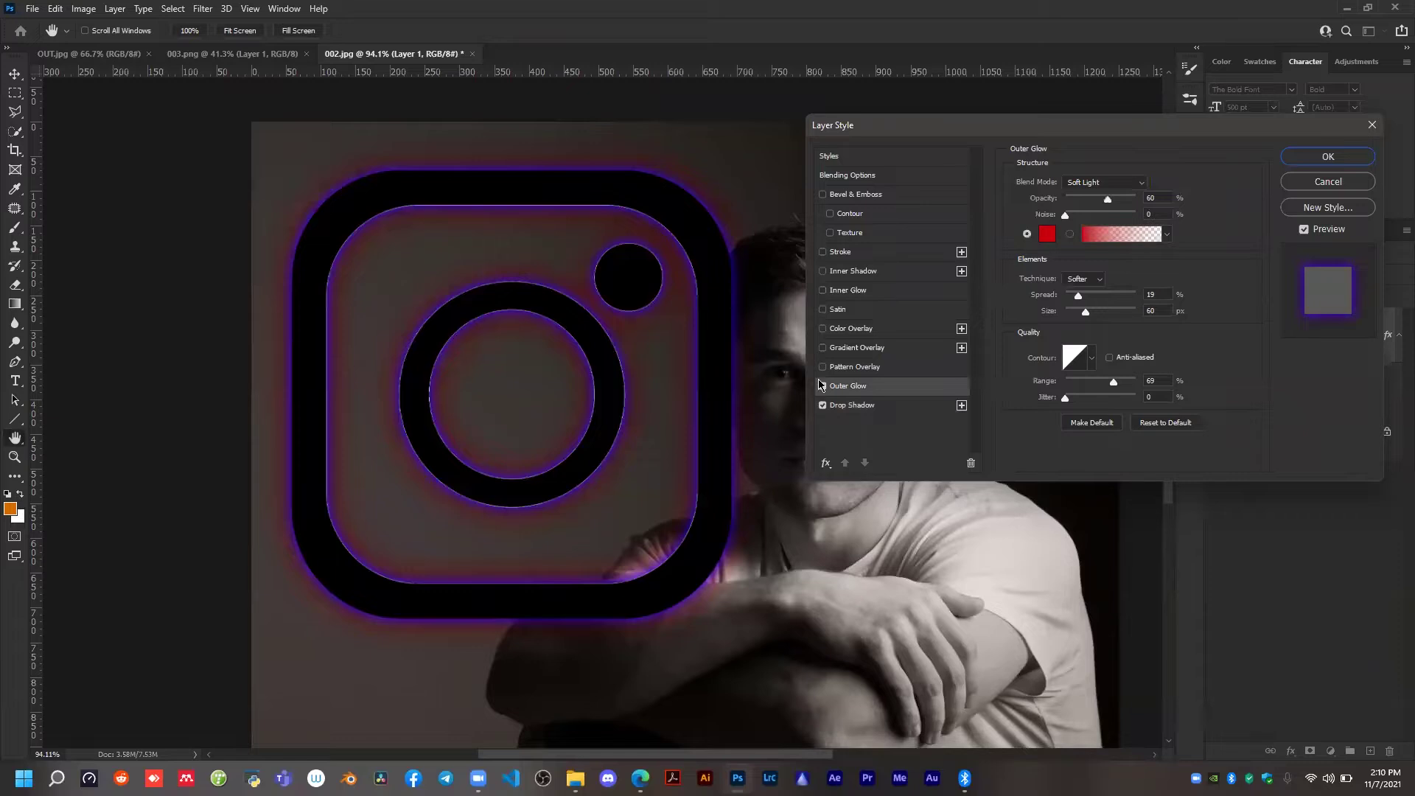
click(822, 386)
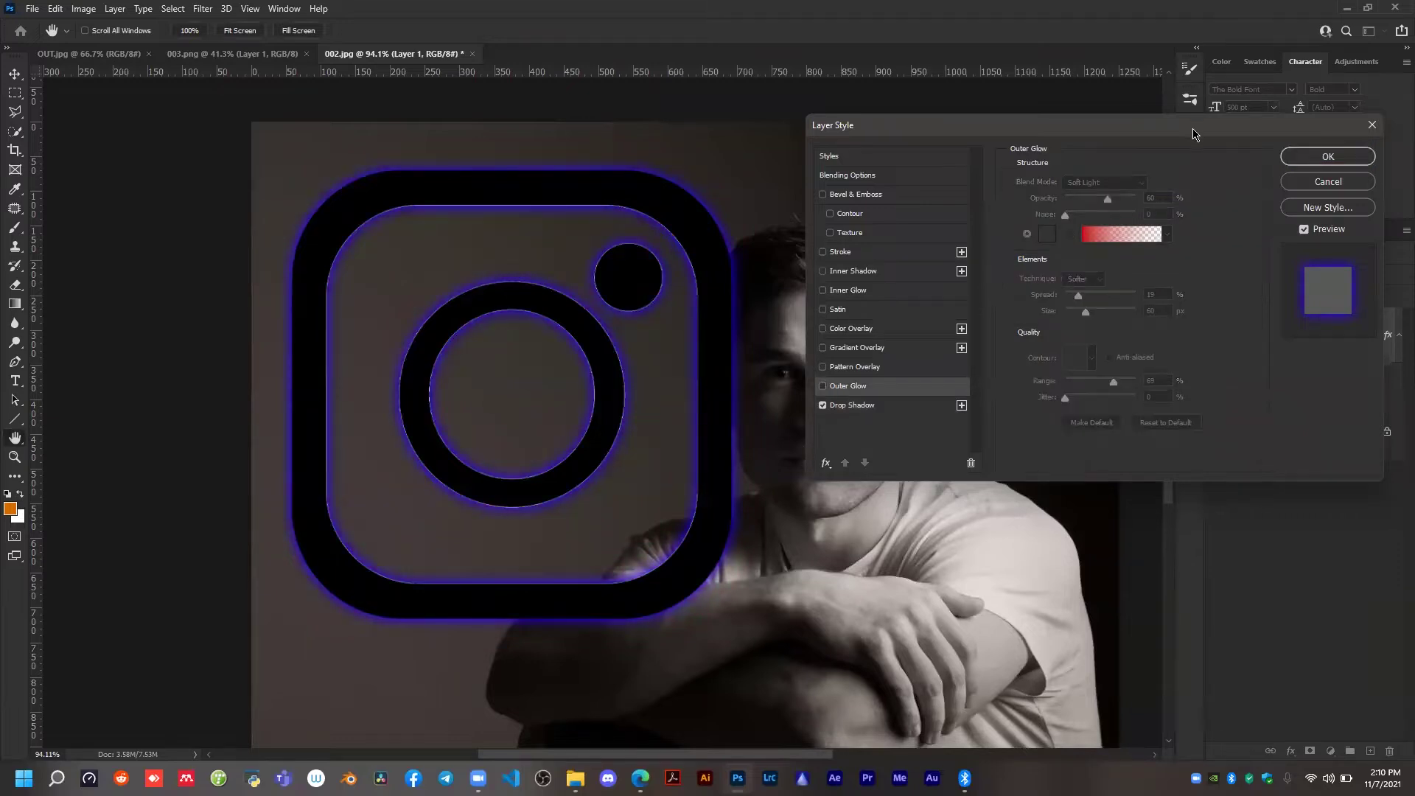
drag(1184, 131, 978, 139)
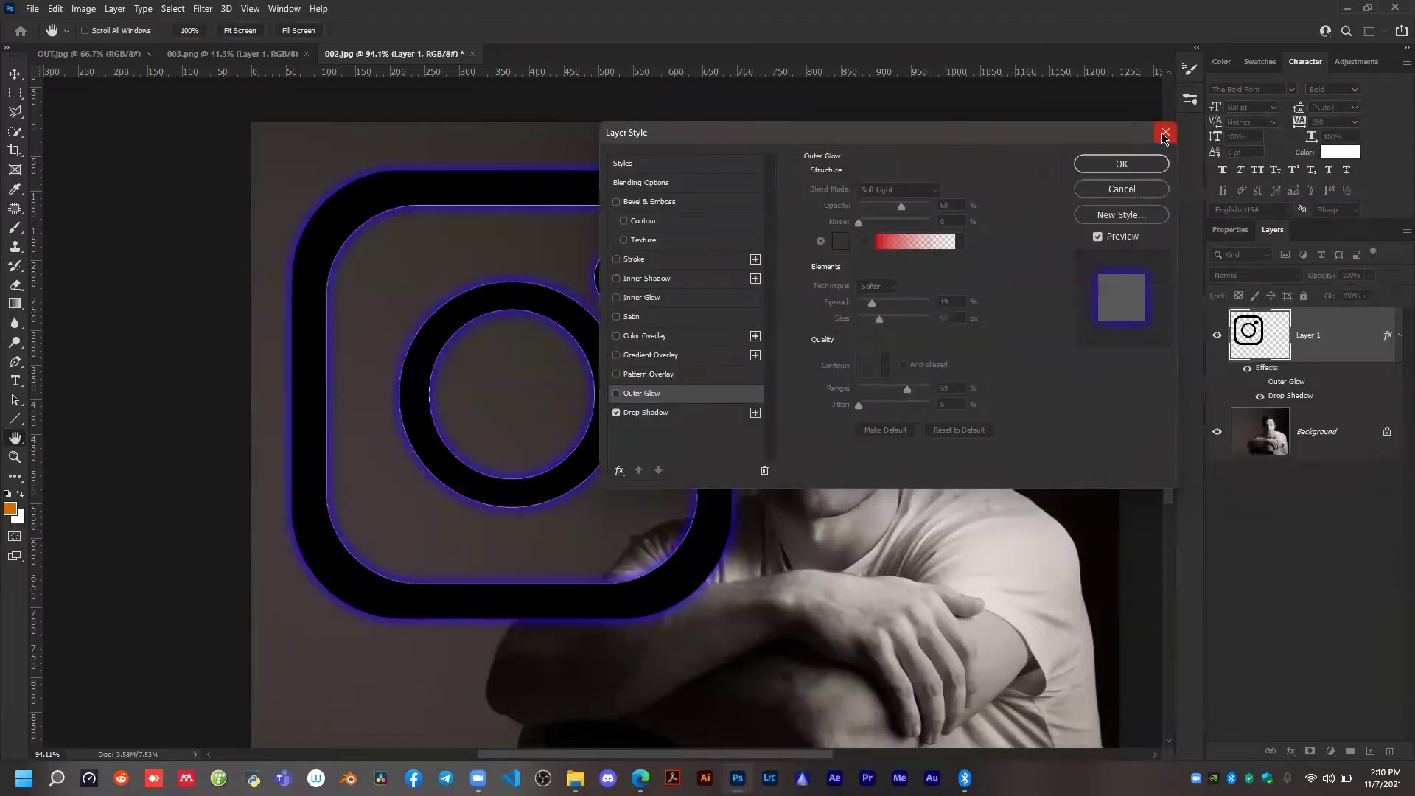
click(1165, 134)
Move the logo sideways so that it overlaps the man's face.
key(v)
drag(619, 184, 710, 171)
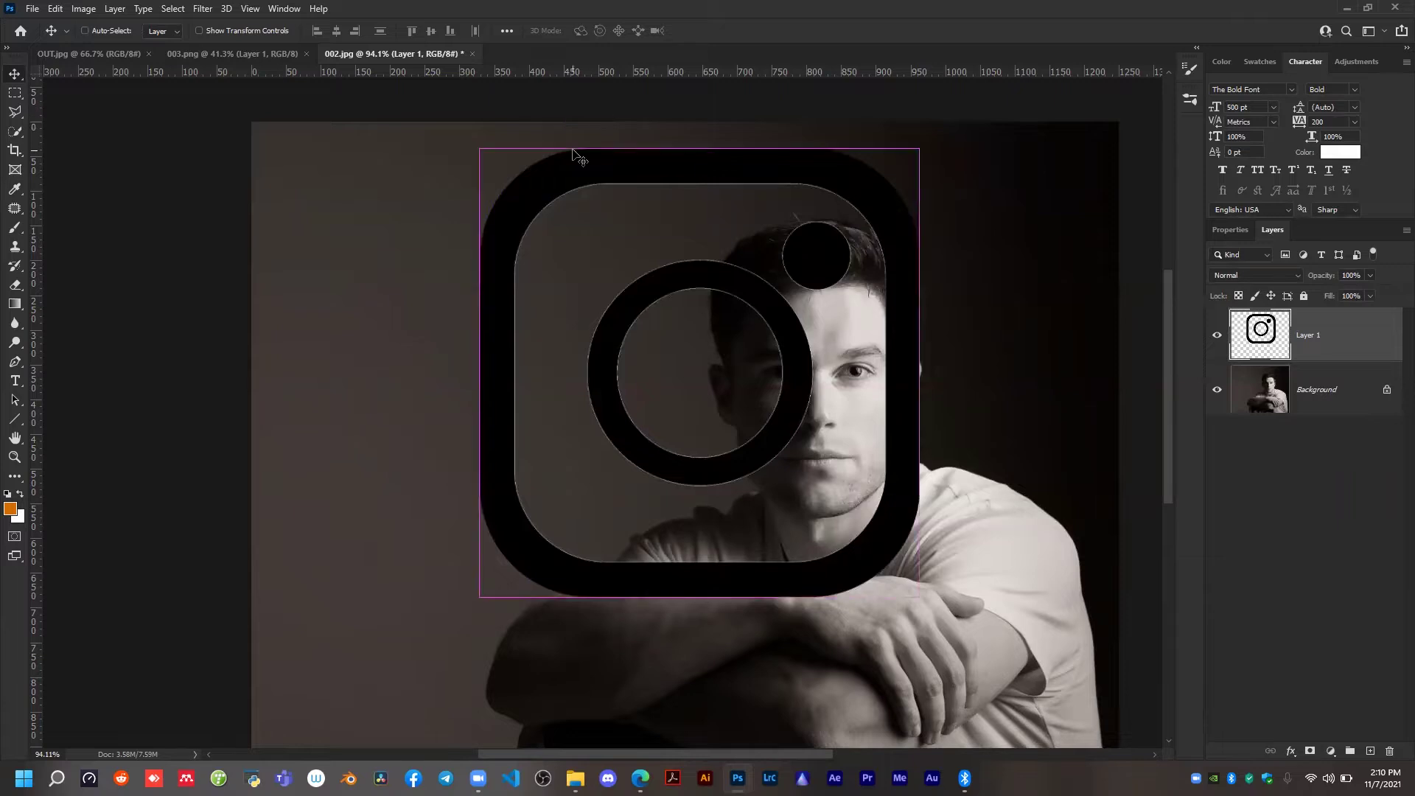
Create a new blank white document and rotate its canvas 90° clockwise to landscape.
key(ctrl+n)
click(999, 613)
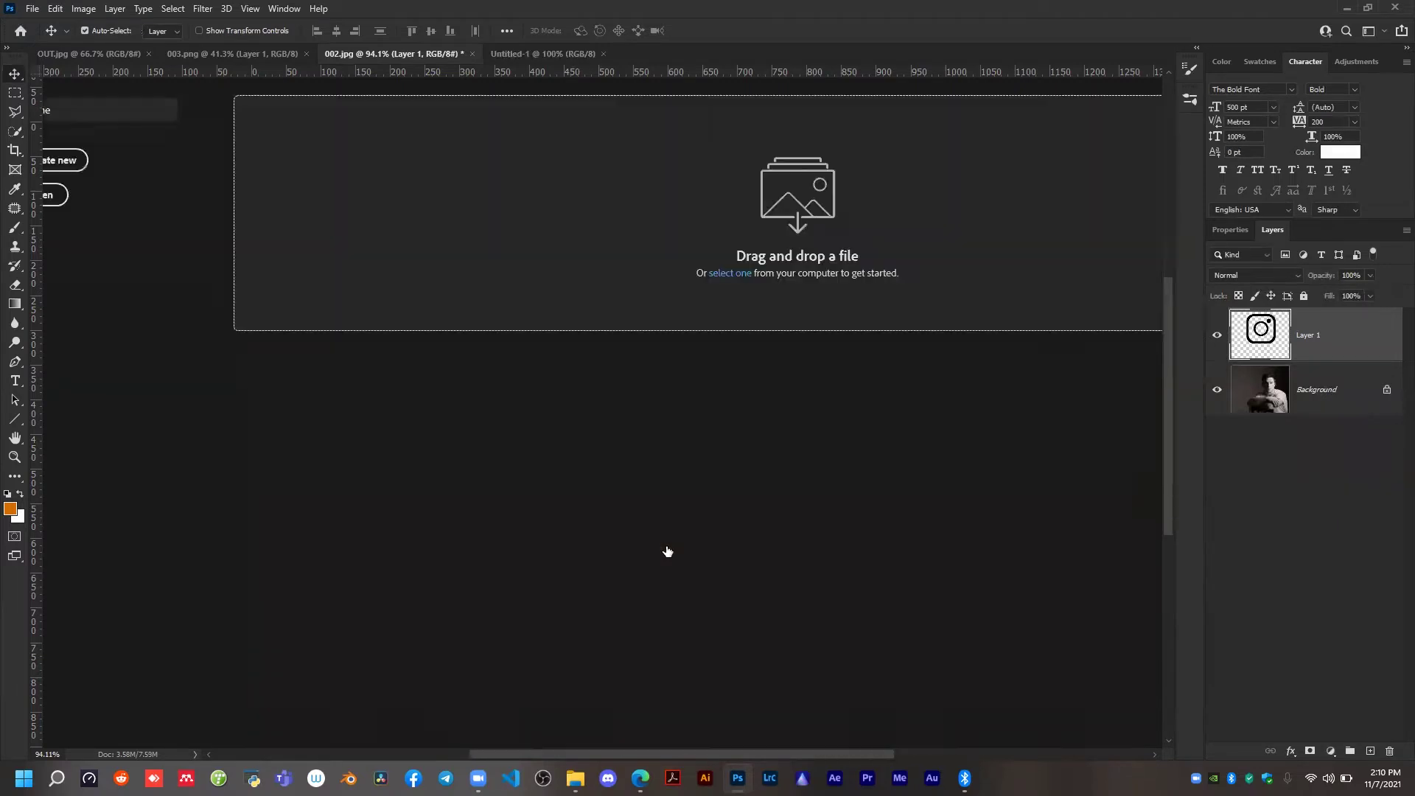
click(83, 8)
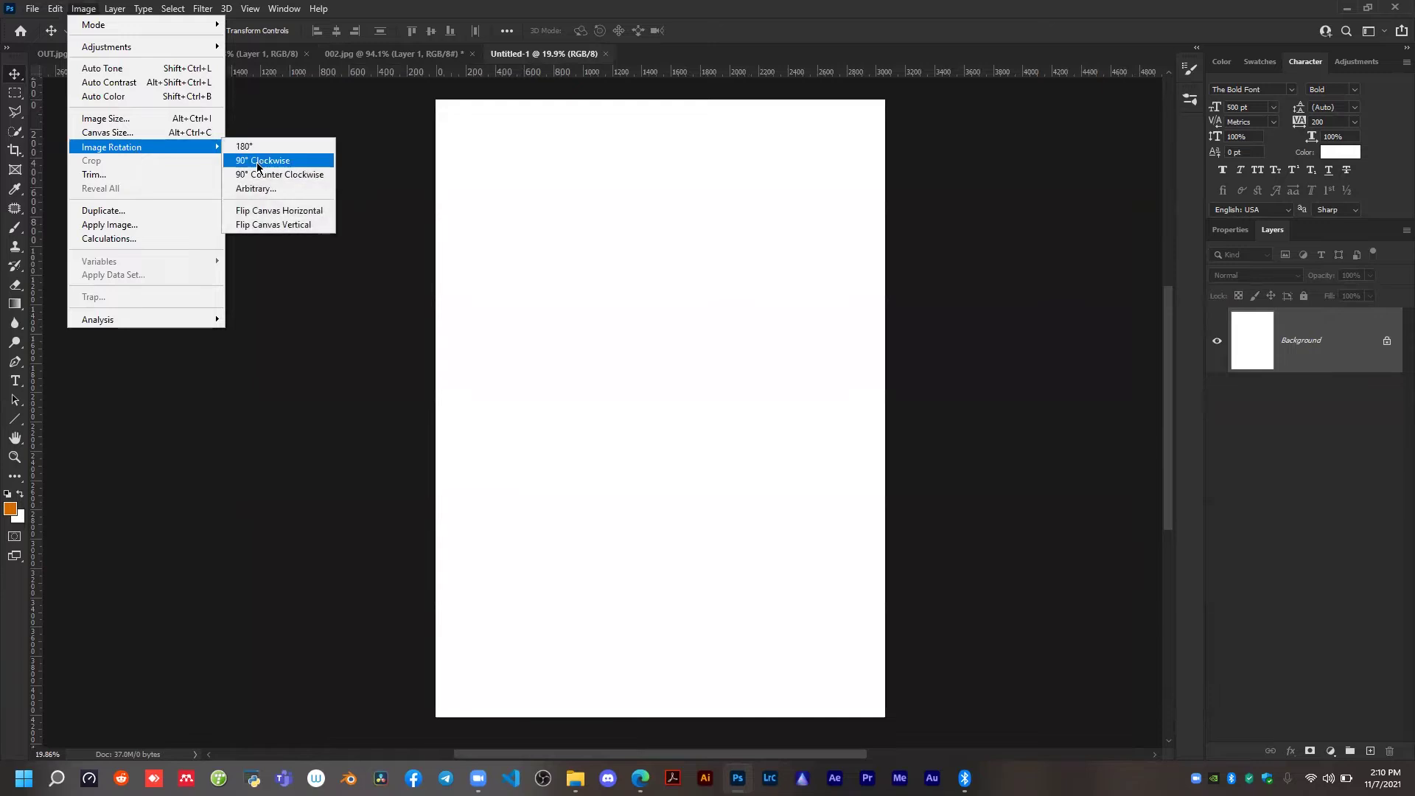
click(258, 158)
scroll(618, 415, up, 1)
Add the text "NEONE" to the white canvas in black (000000) with the Type tool.
key(t)
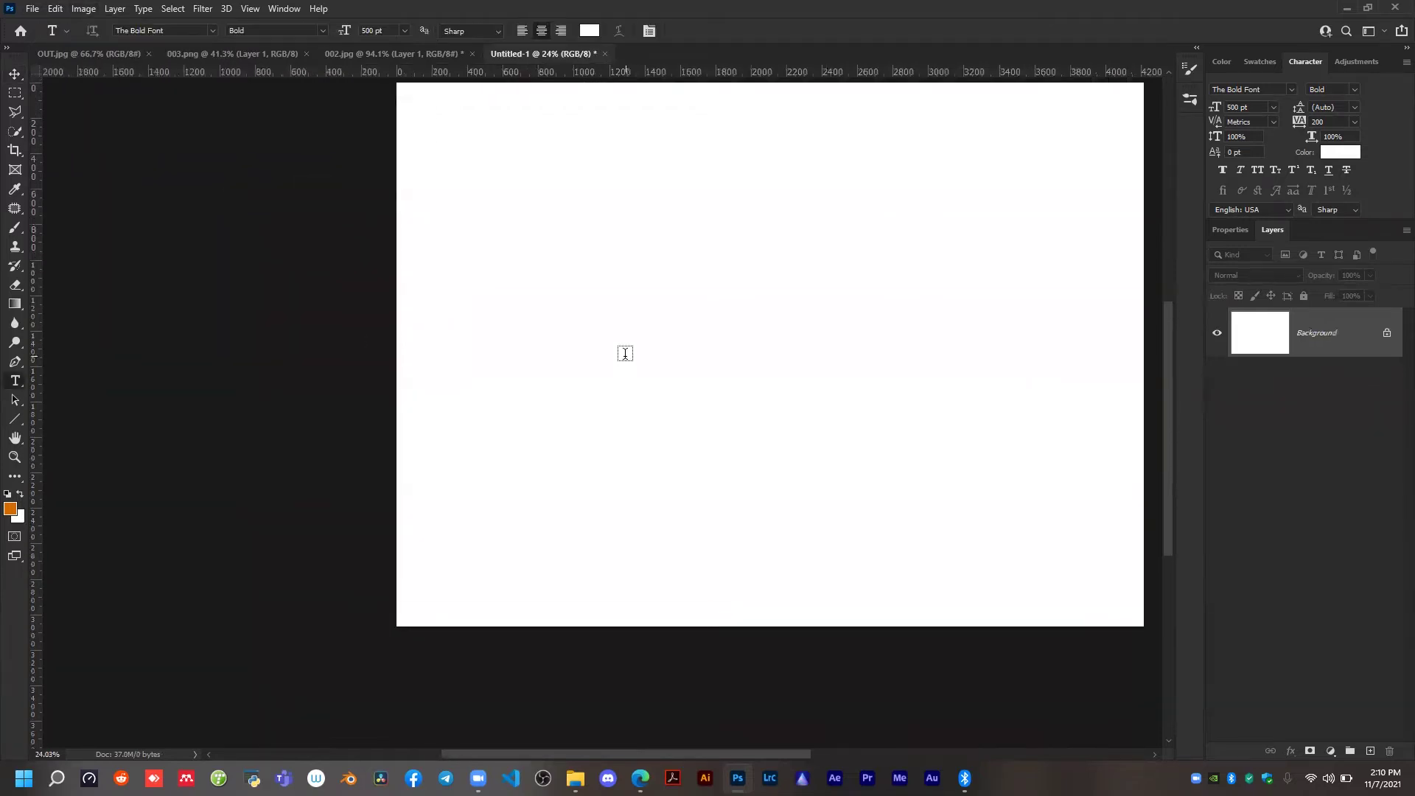
click(589, 30)
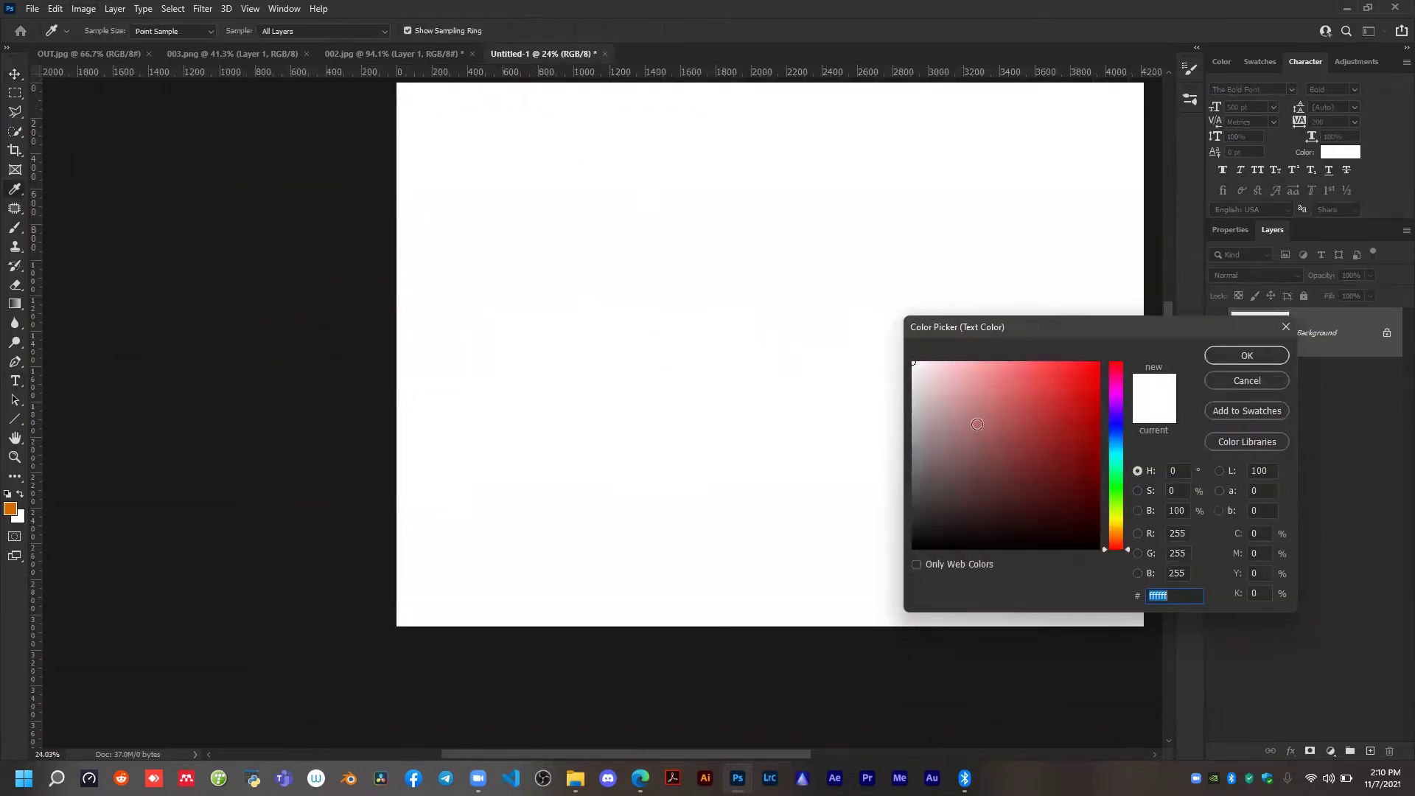
text(000000)
click(1246, 356)
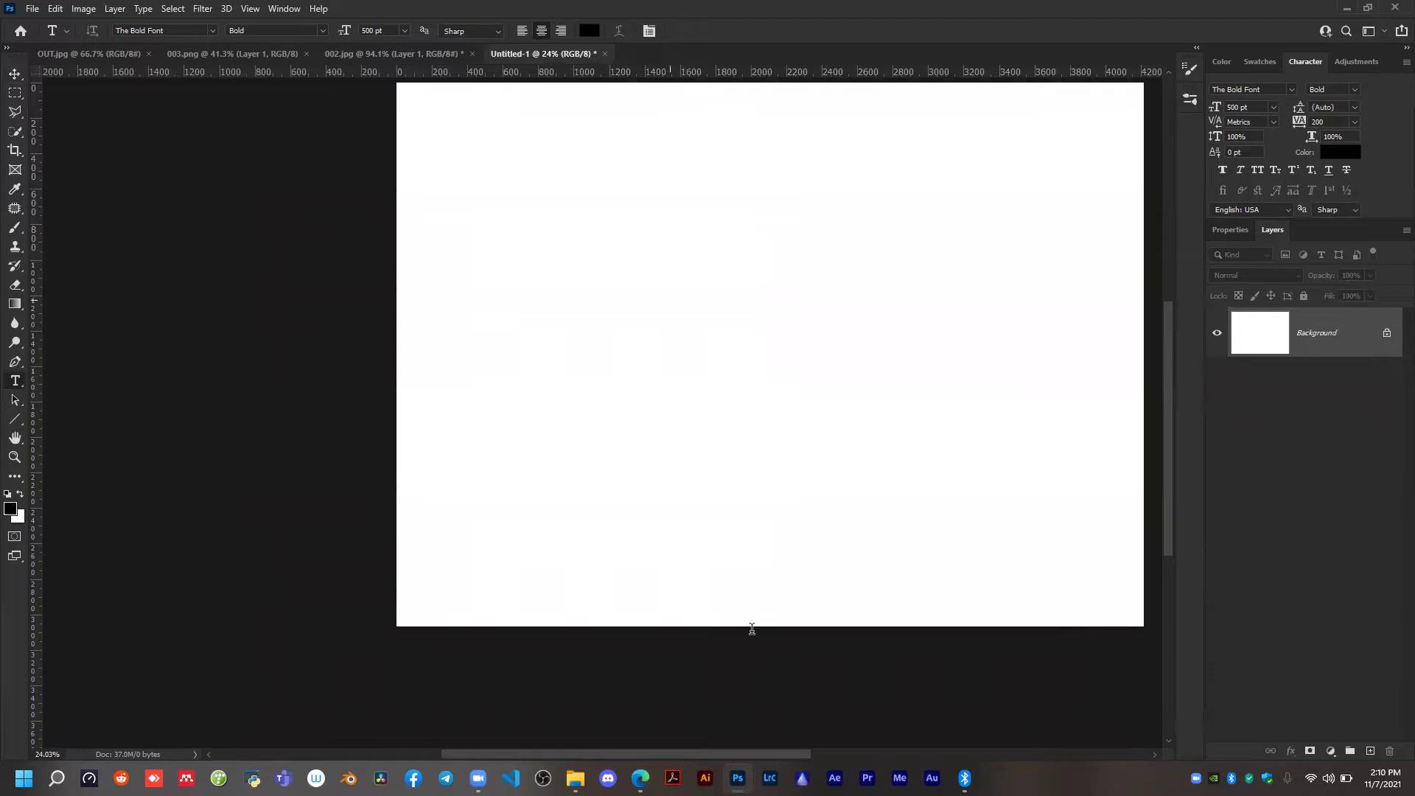
click(759, 589)
text(NEO)
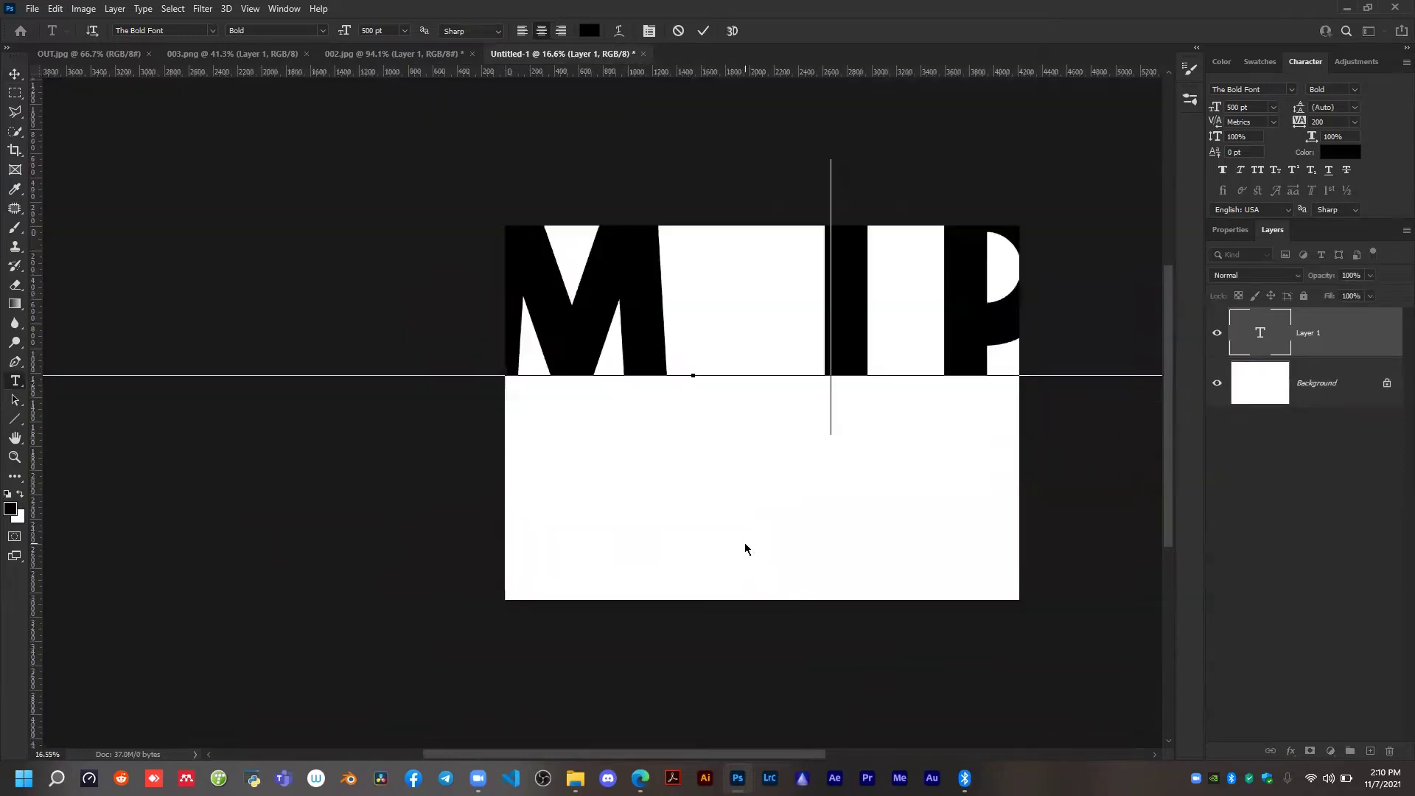
text(N)
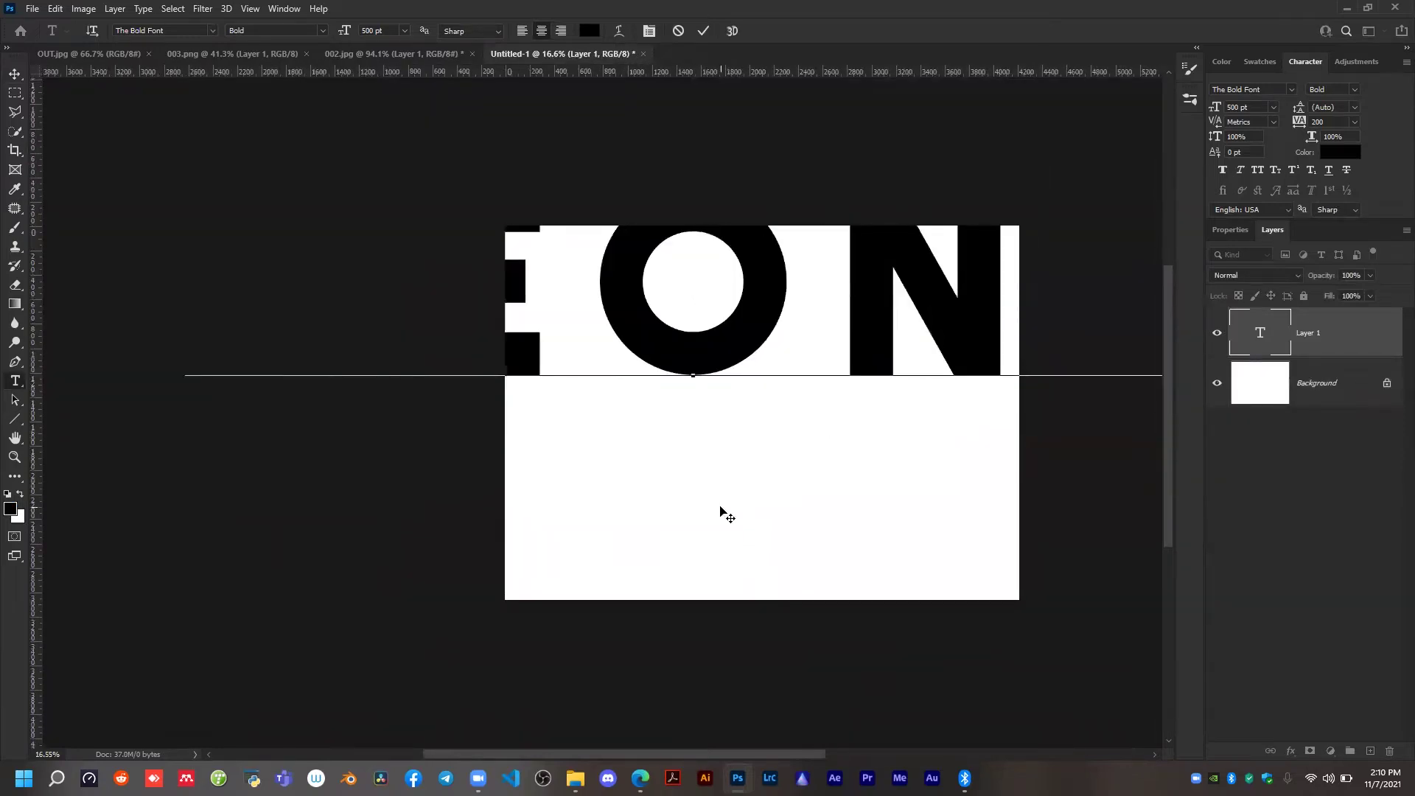
Reduce the font size of the whole NEONE text to 232 pt.
key(ctrl+a)
drag(354, 33, 216, 46)
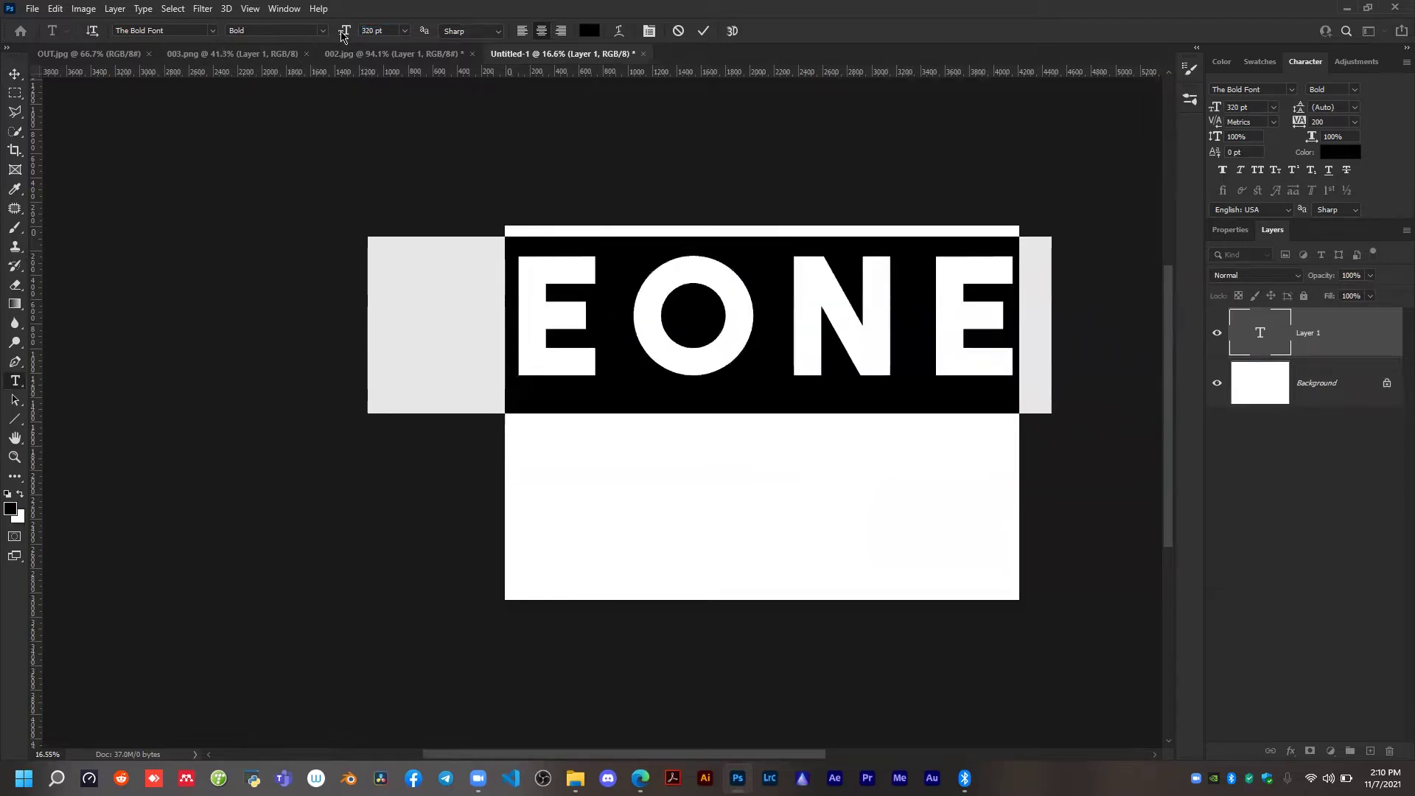
drag(345, 33, 281, 33)
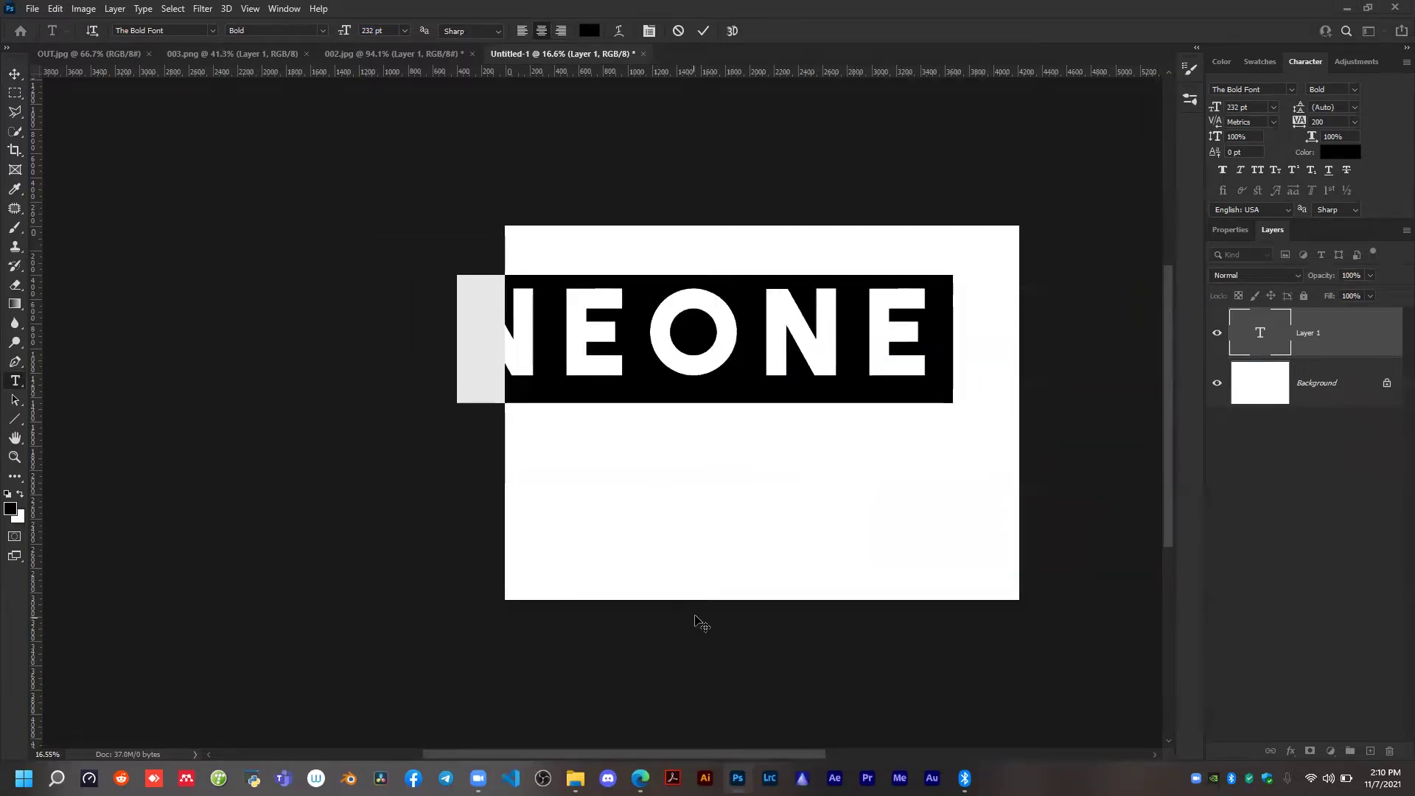
key(alt+Tab)
key(alt+Tab)
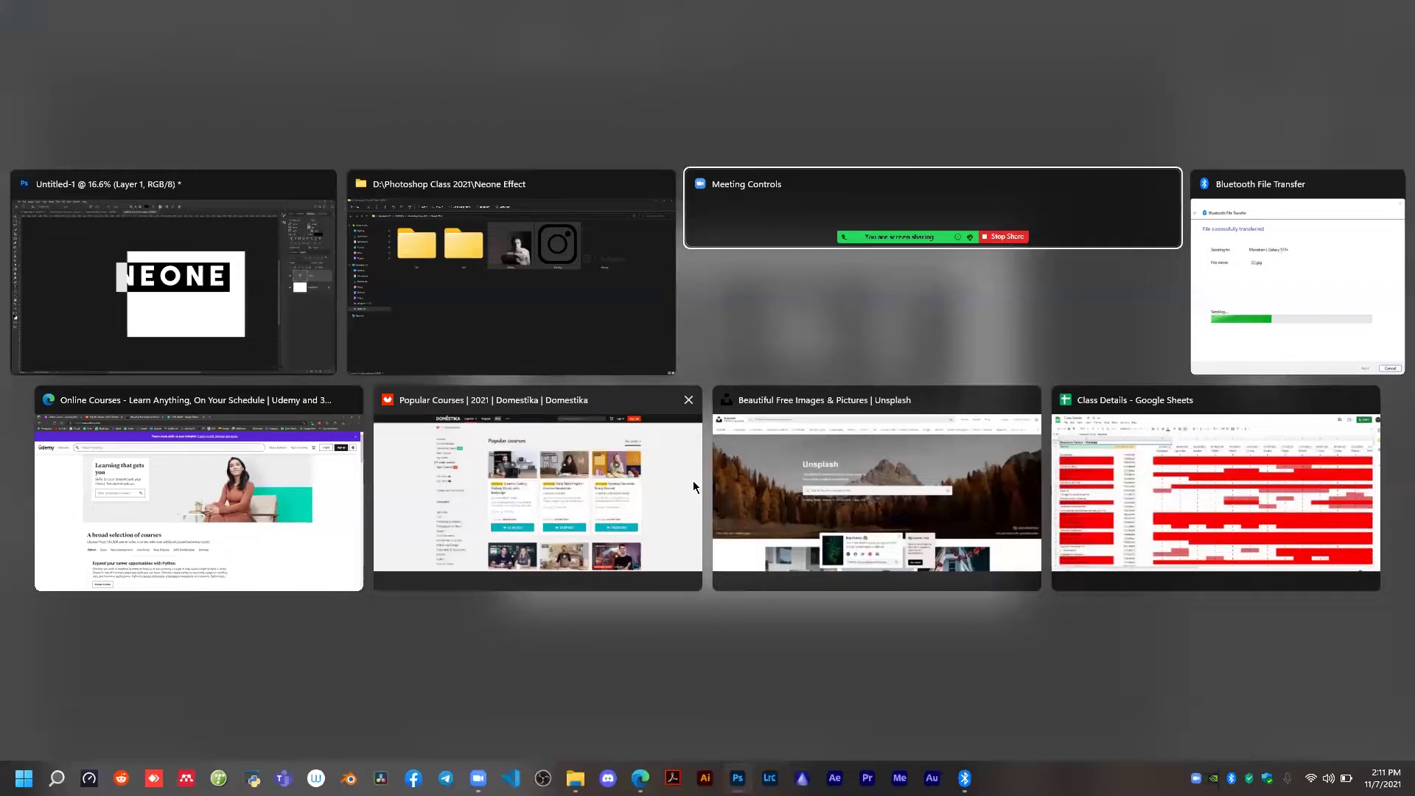
key(alt+Tab)
key(alt+Tab)
key(alt+Tab)
key(alt+Tab)
key(alt+Tab)
click(256, 305)
Commit the NEONE text and move it so that the whole word sits across the middle of the canvas.
drag(729, 352, 817, 376)
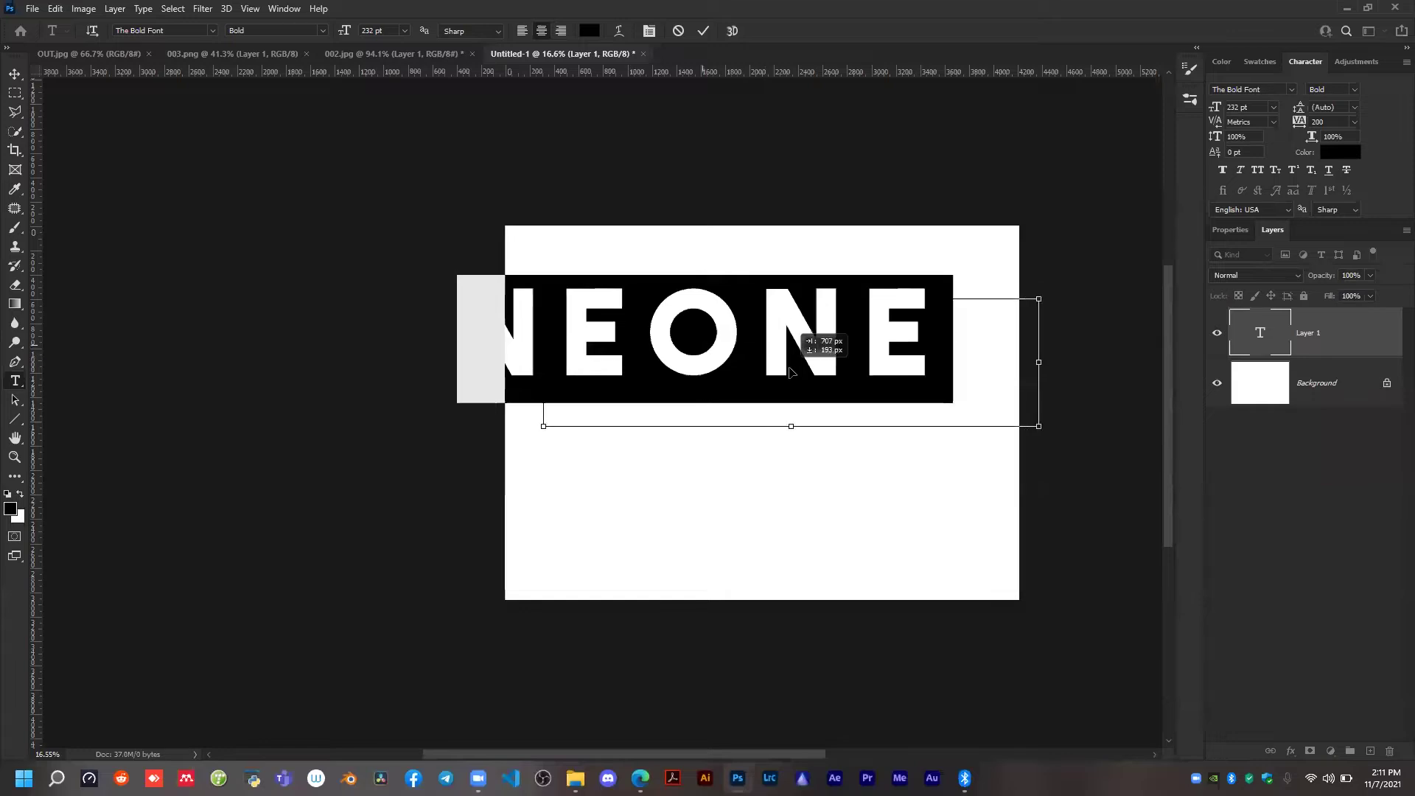
click(703, 31)
key(v)
drag(807, 348, 779, 363)
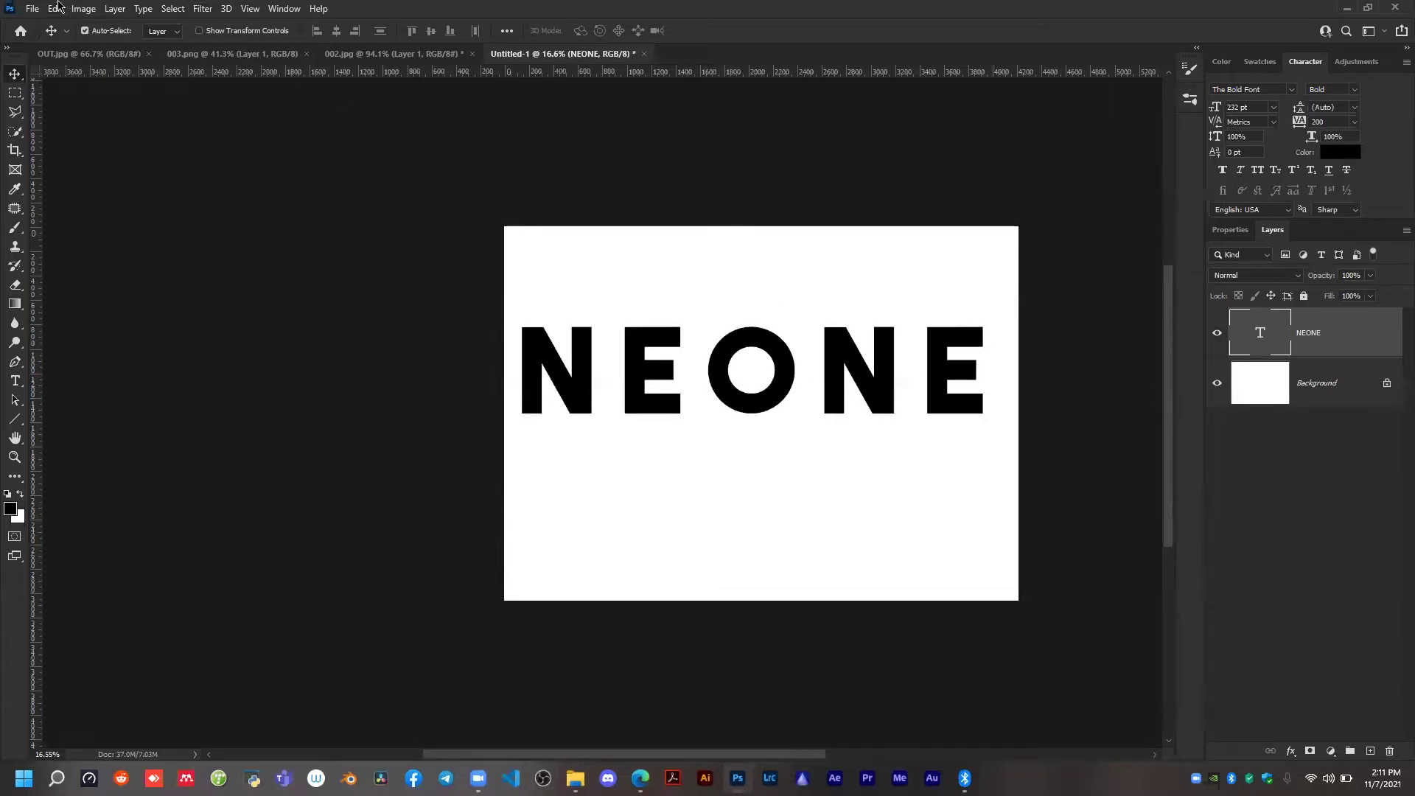
right_click(1348, 338)
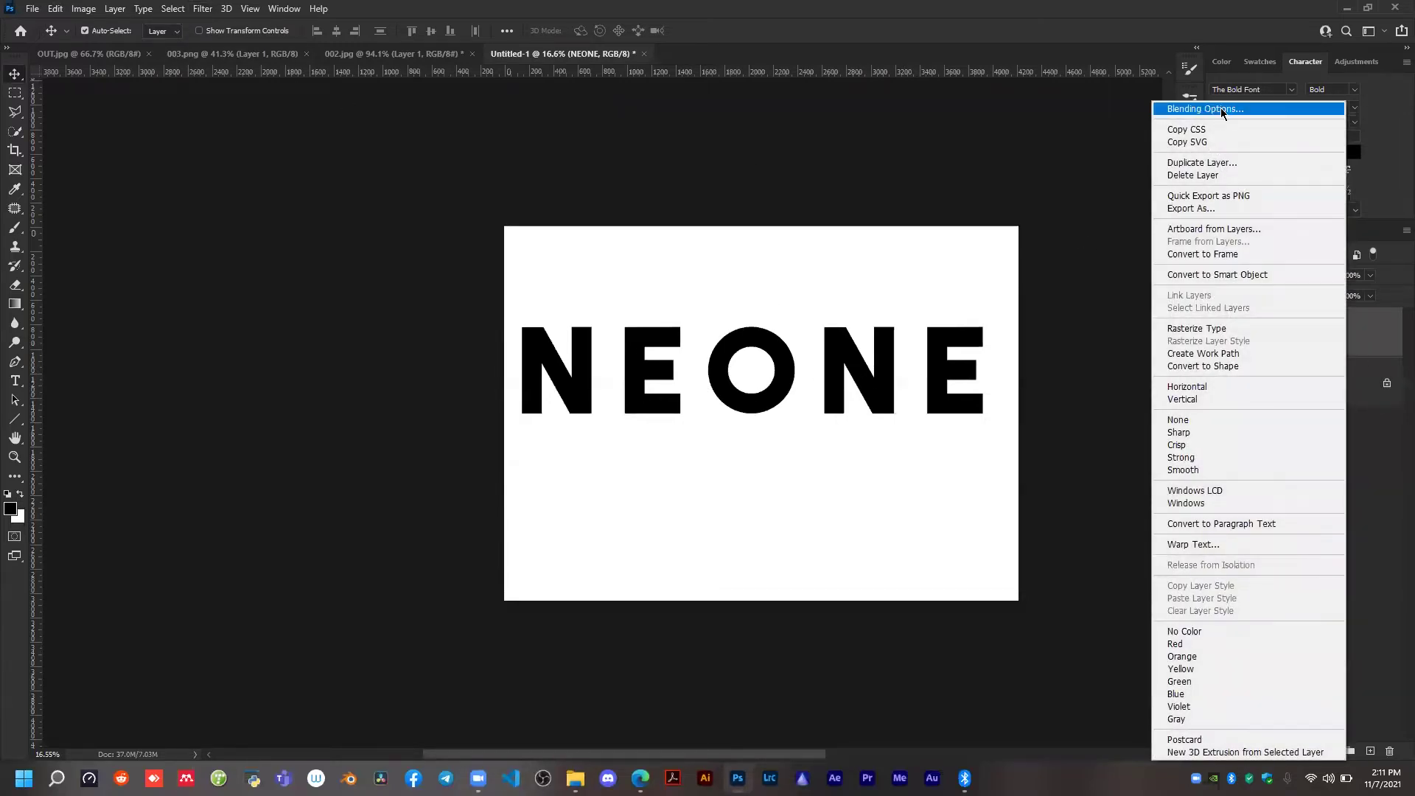
click(860, 133)
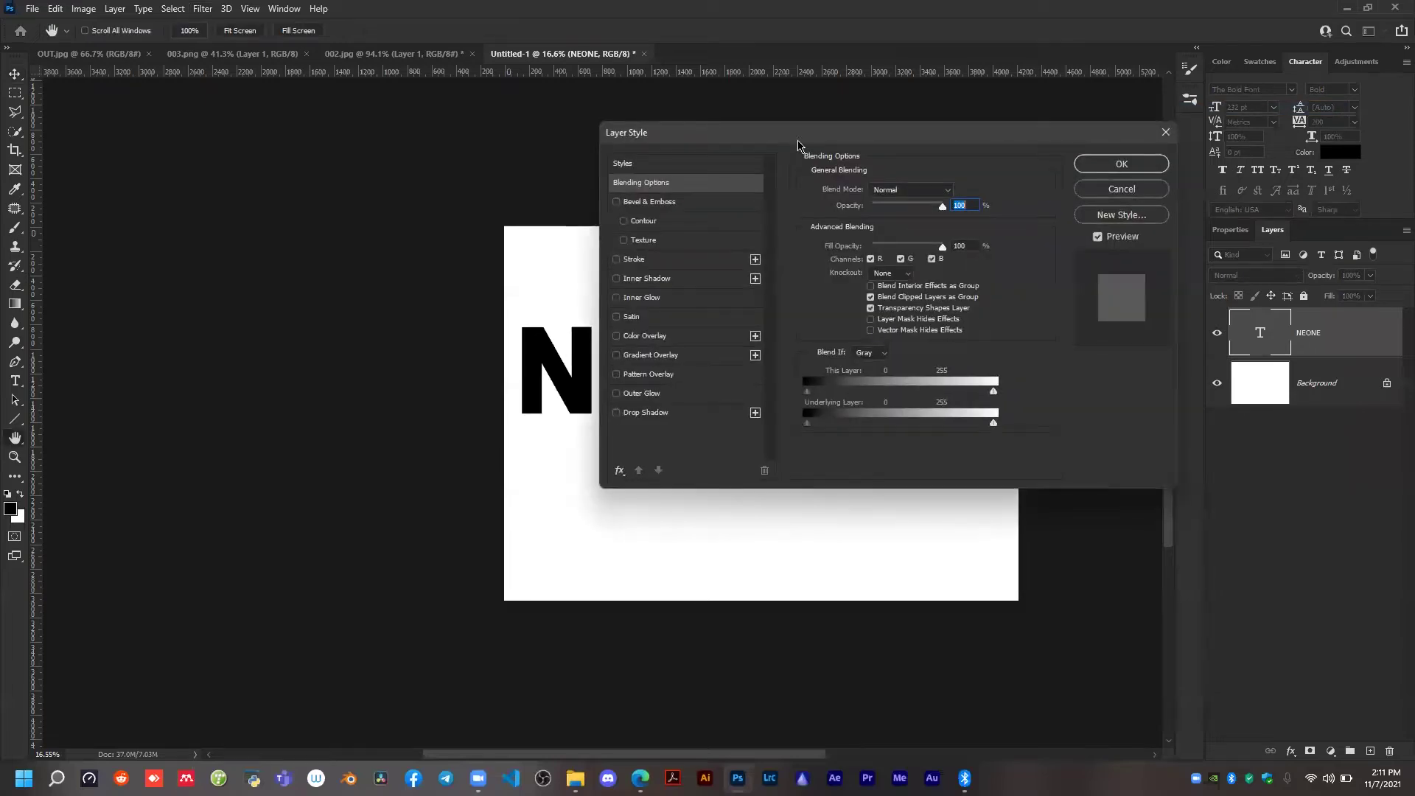
drag(793, 134, 873, 143)
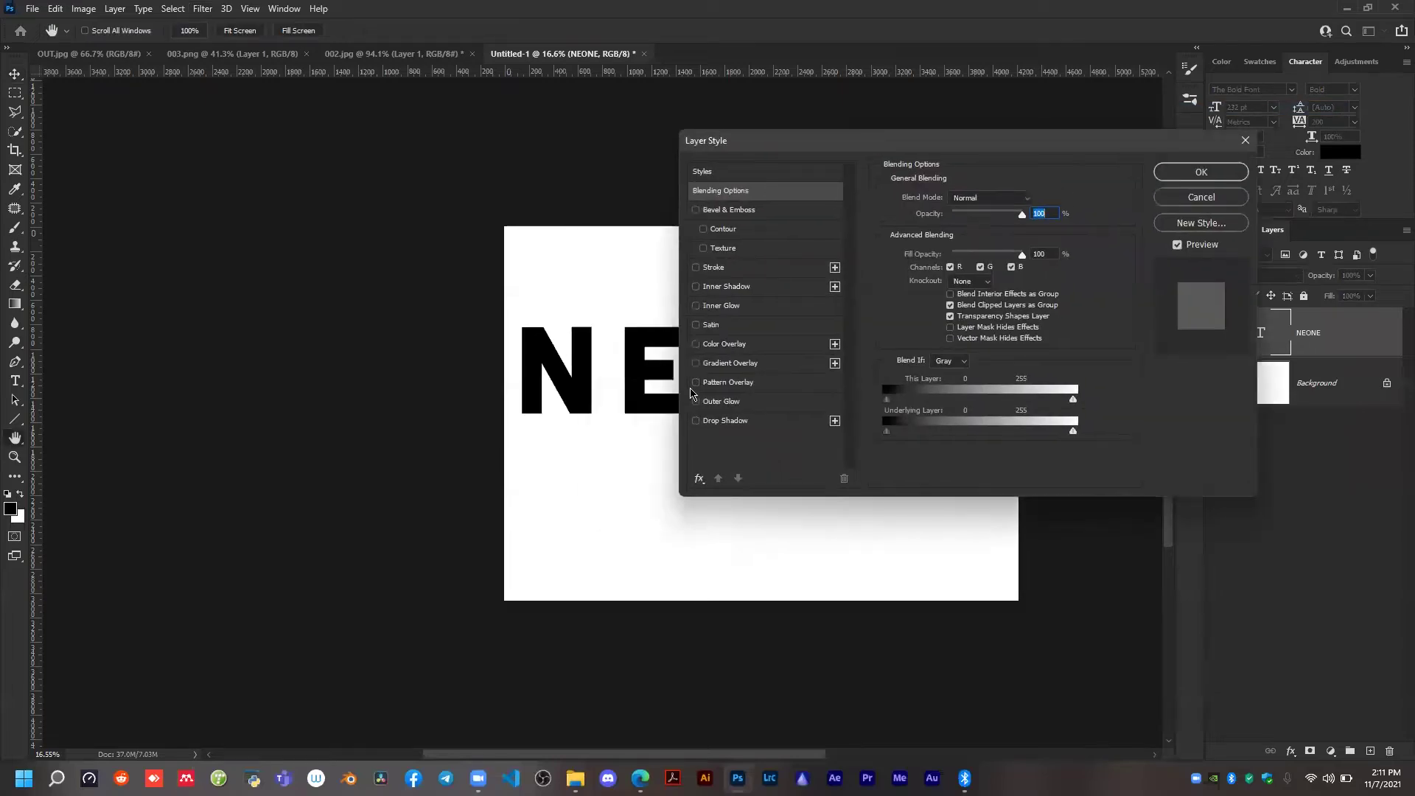
click(1201, 197)
Try the word STYLE in place of the NEONE text and undo the replacement.
double_click(698, 355)
key(ctrl+a)
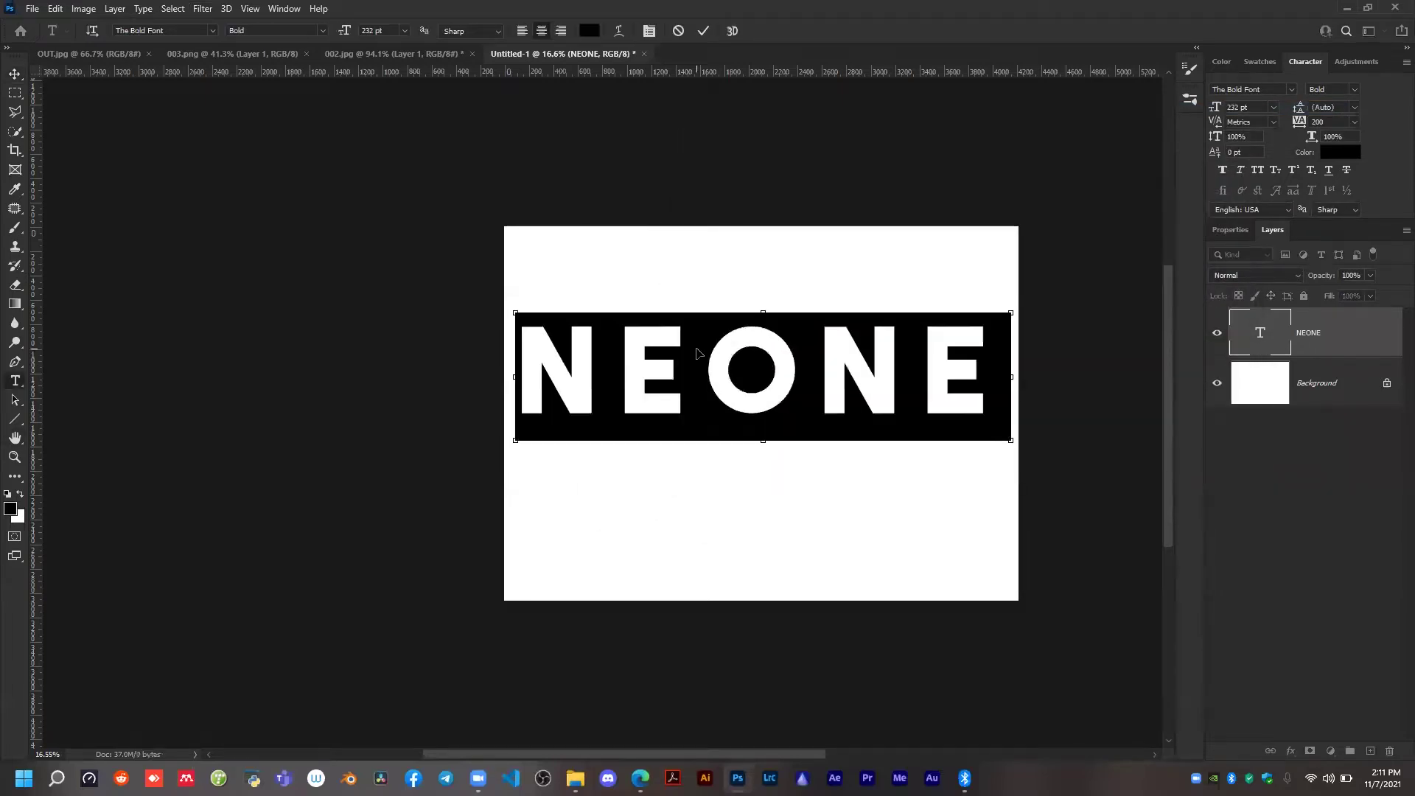
text(STYLE)
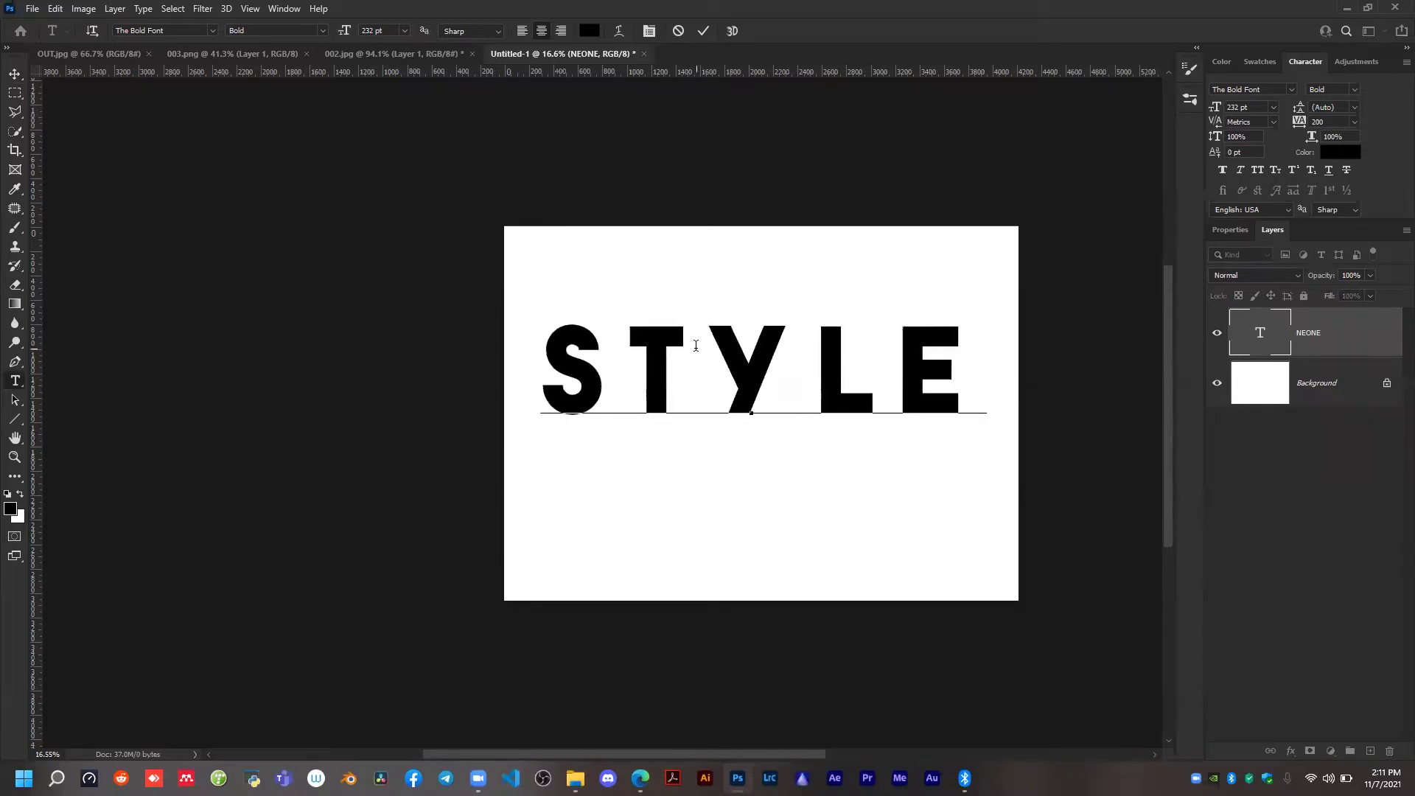
key(ctrl+a)
key(ctrl+z)
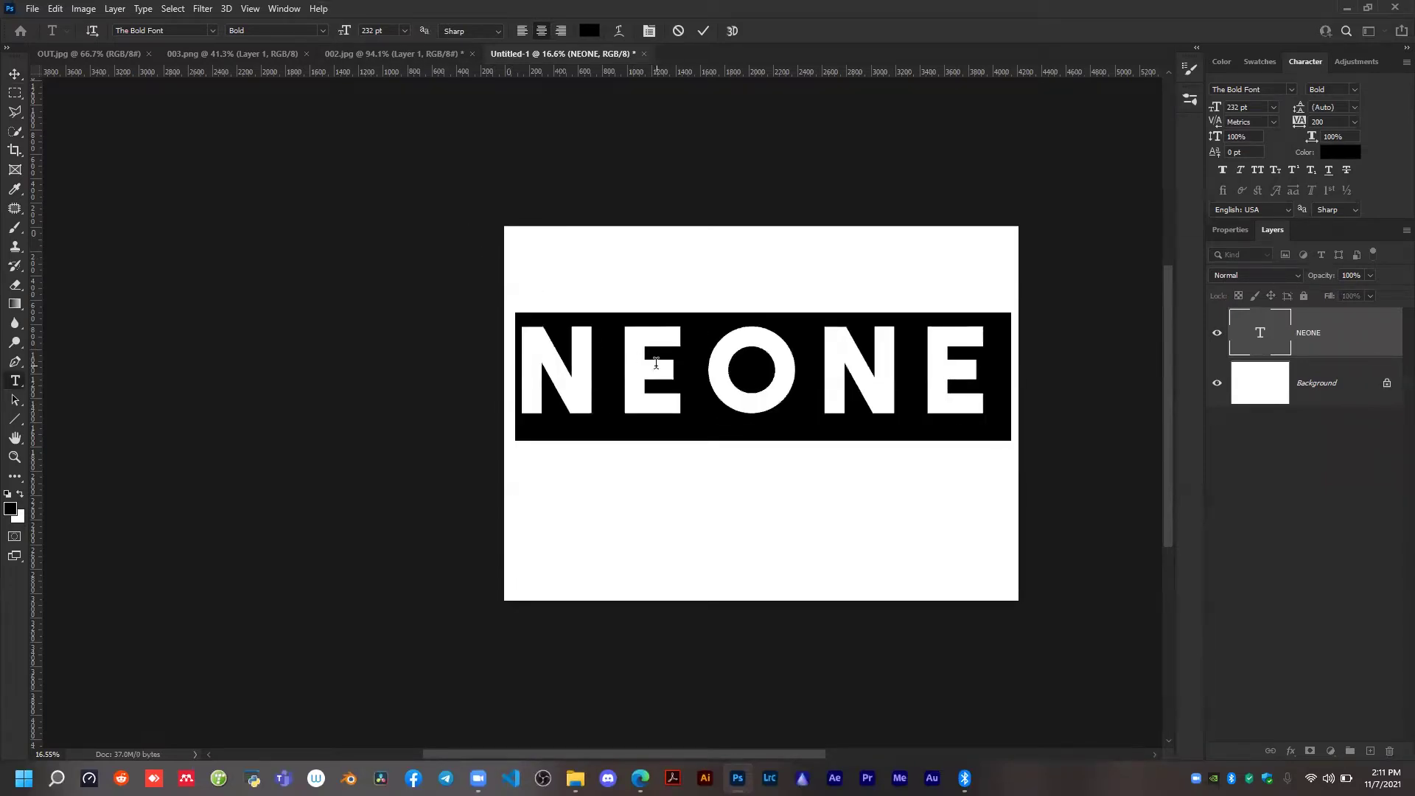
Replace the NEONE text with the word TEXT.
text(TEXC)
key(BackSpace)
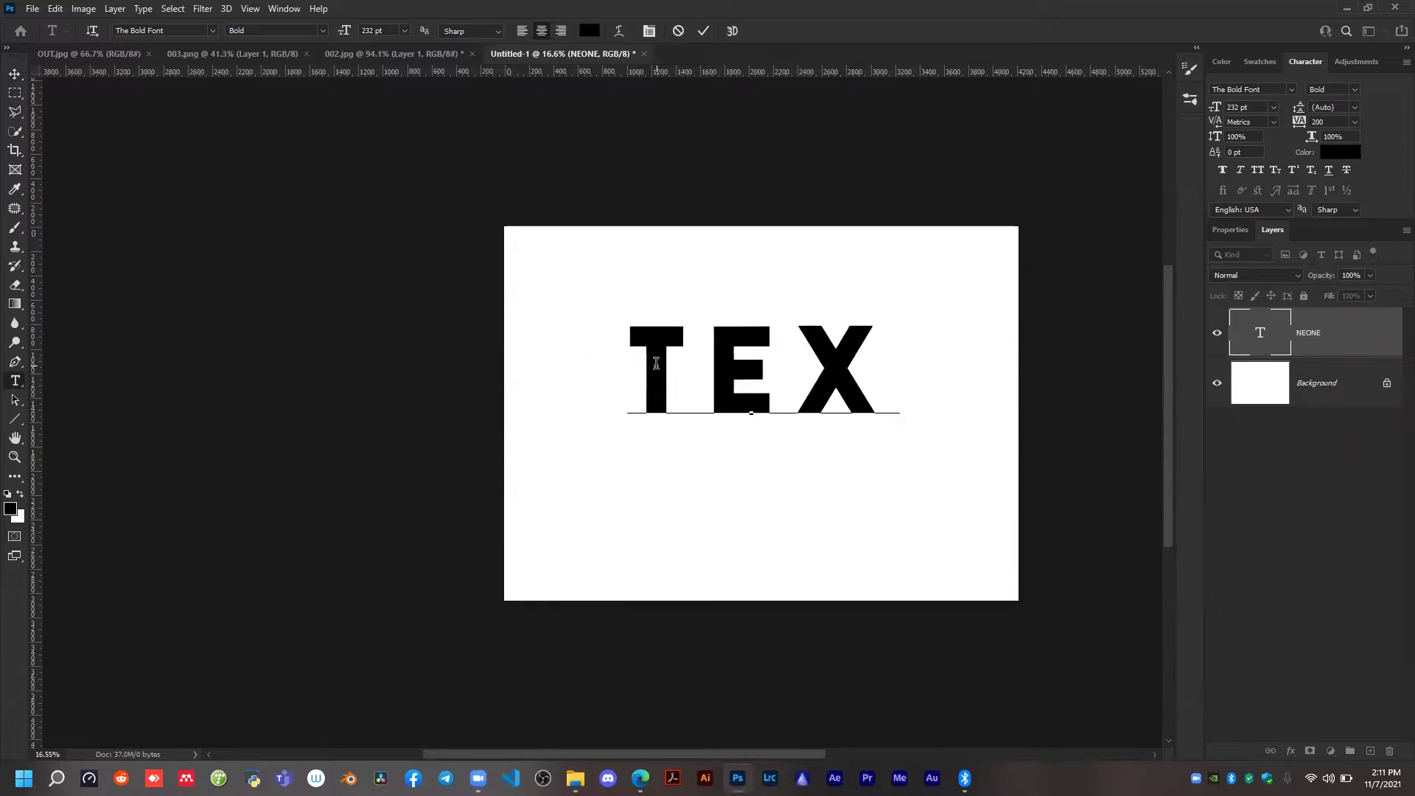
text(T)
Change the font of the whole word TEXT to Freestyle Script and commit the text edit.
key(ctrl+a)
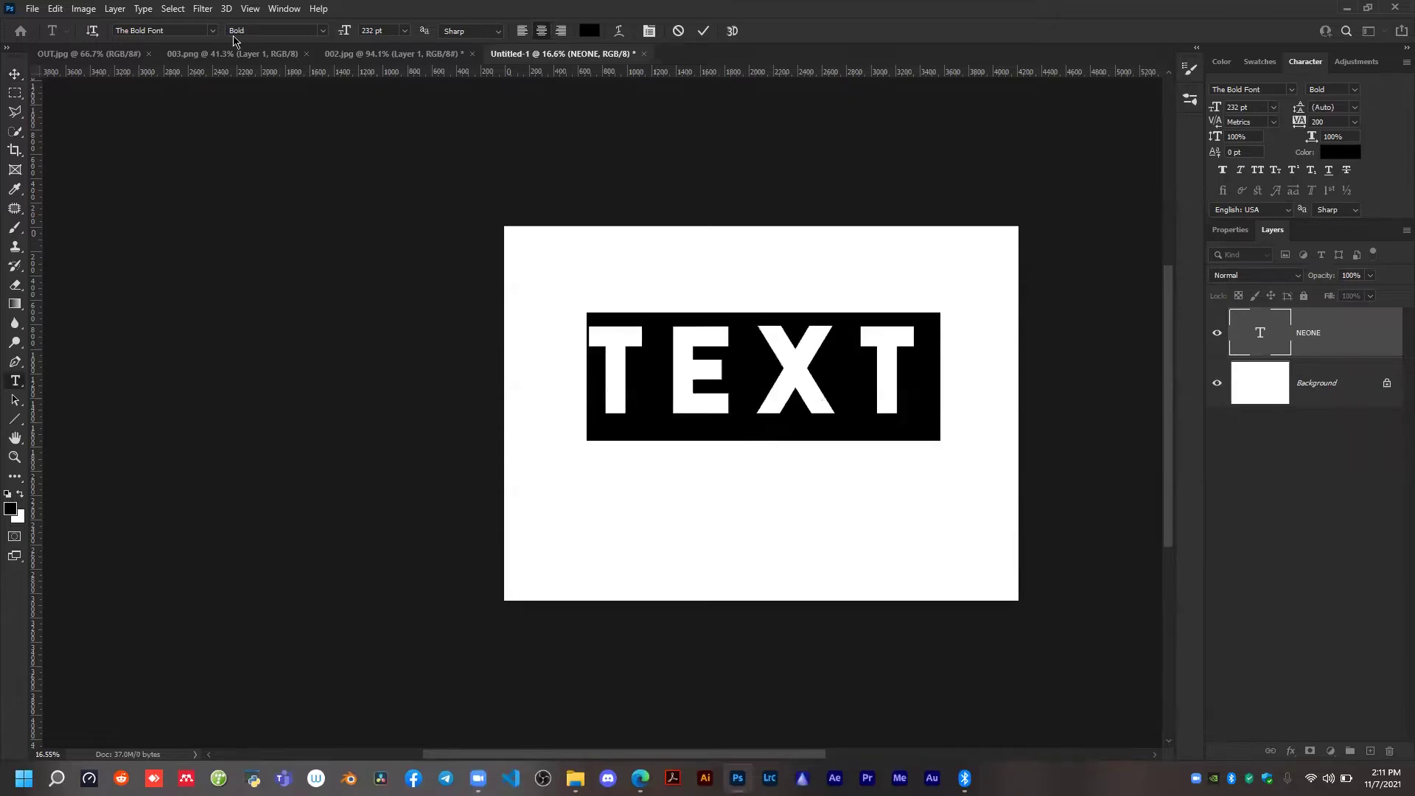
click(214, 31)
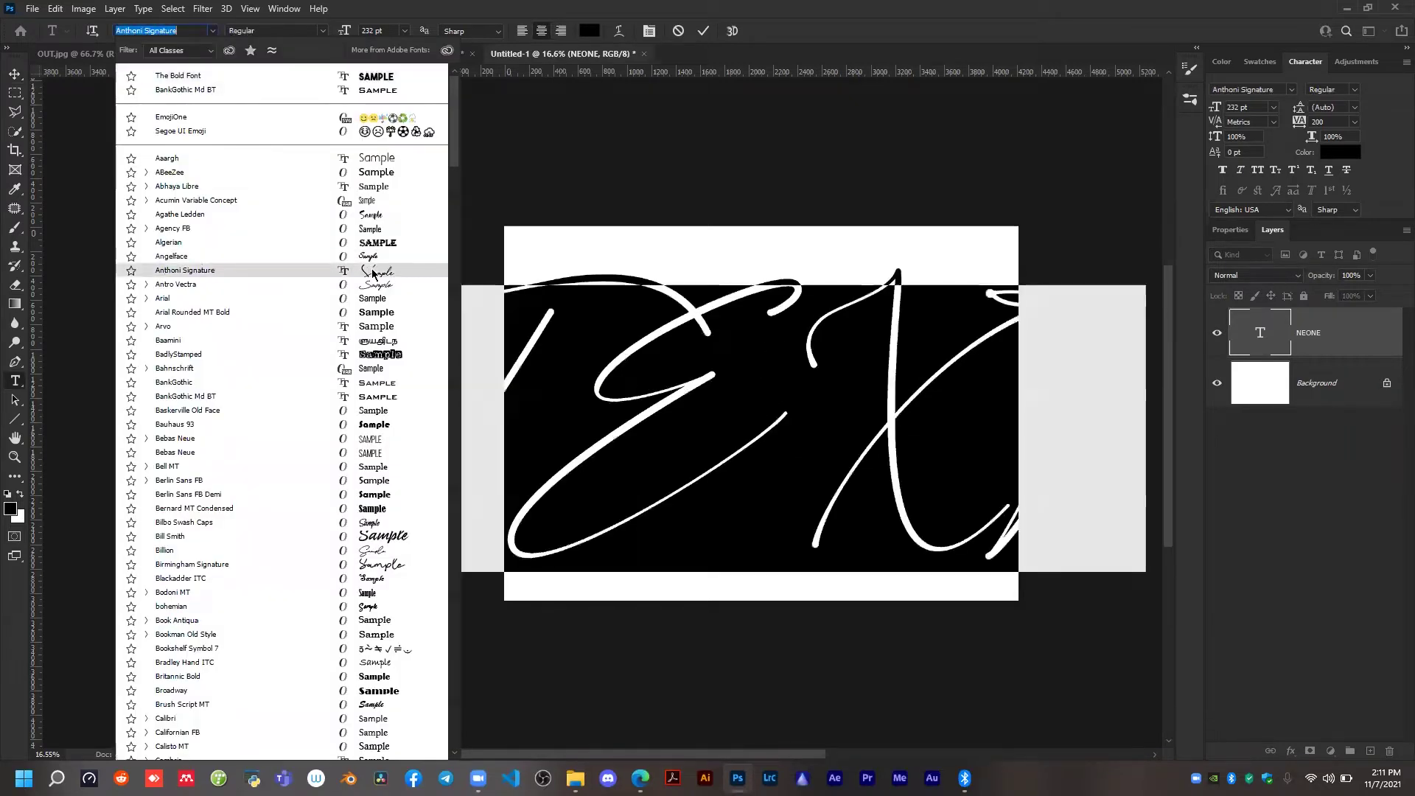
scroll(383, 483, down, 2)
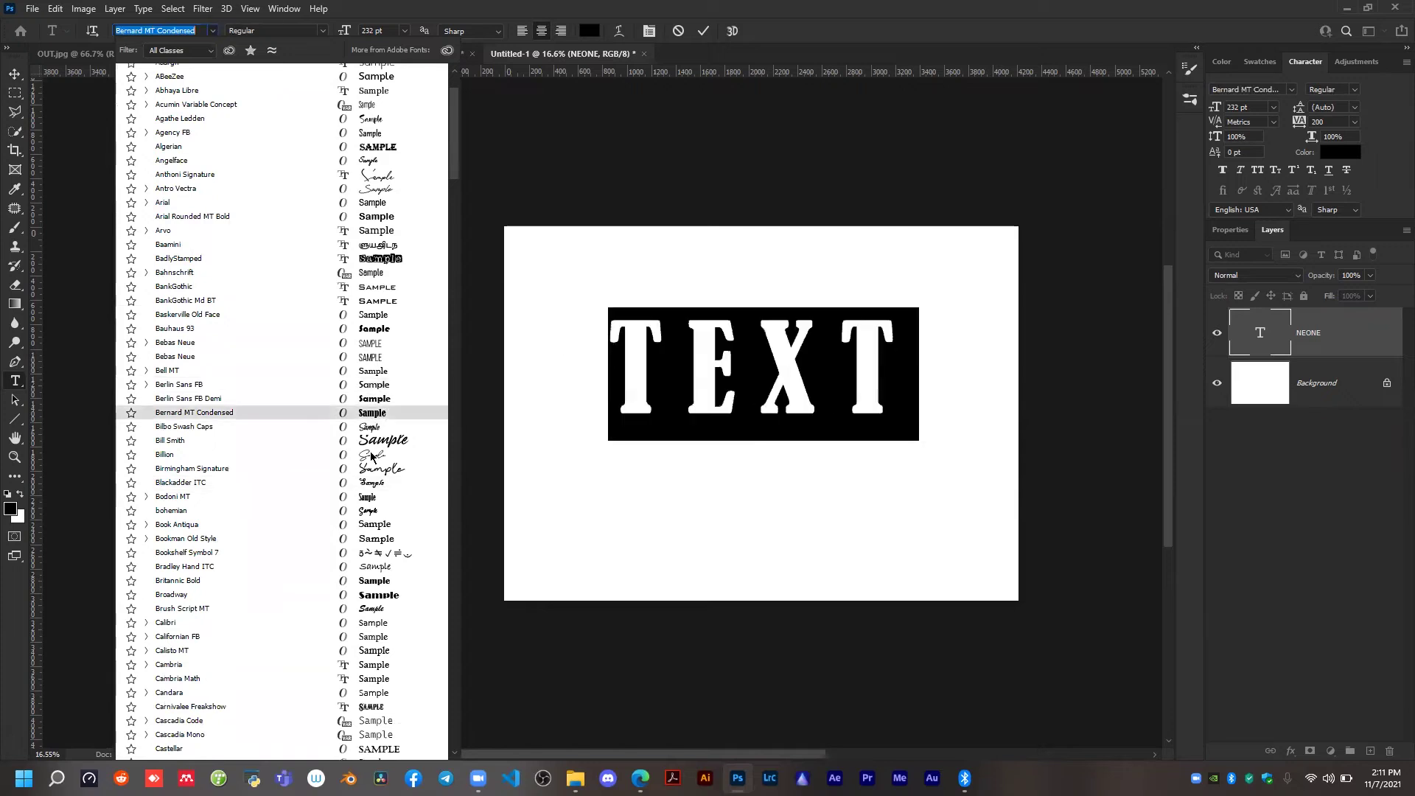
scroll(346, 449, down, 3)
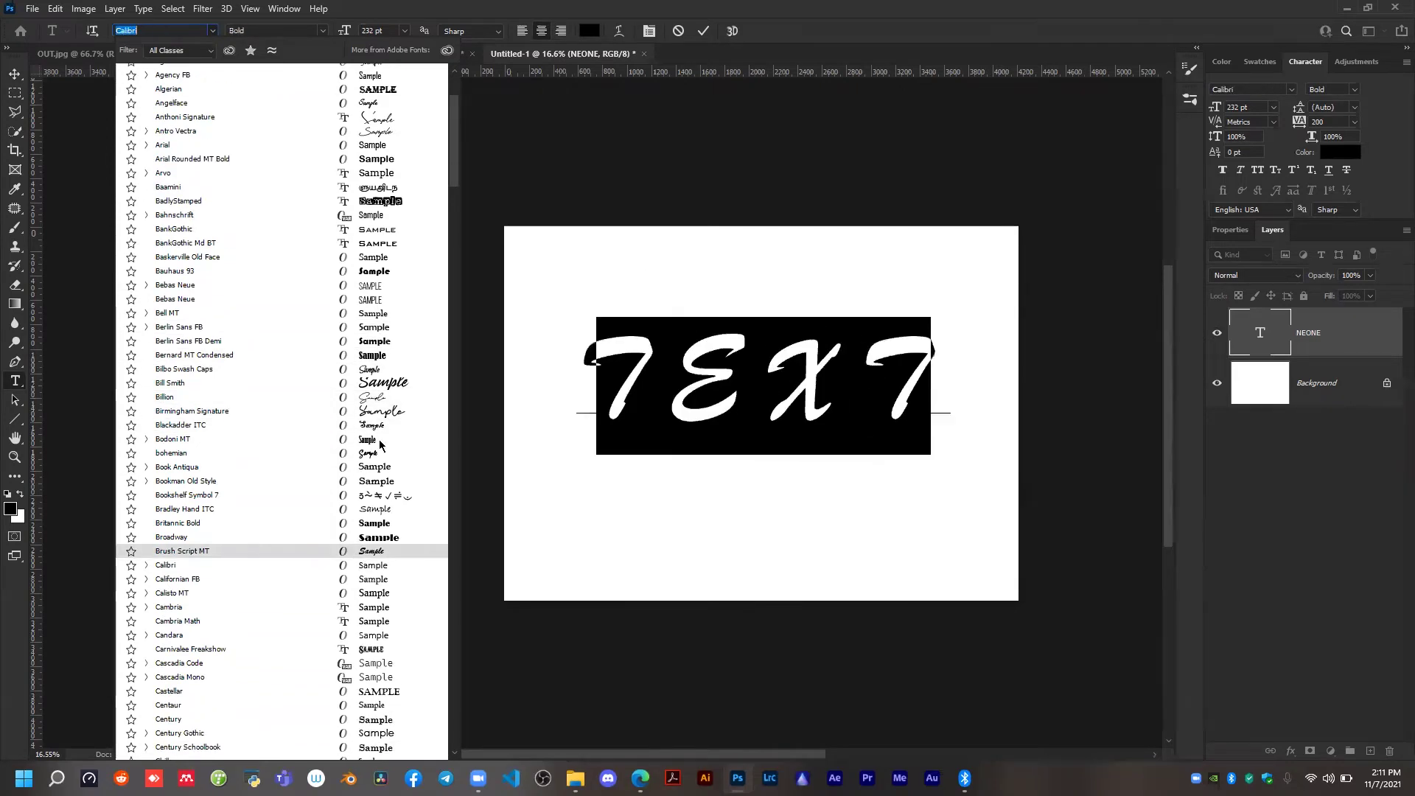
scroll(339, 438, down, 3)
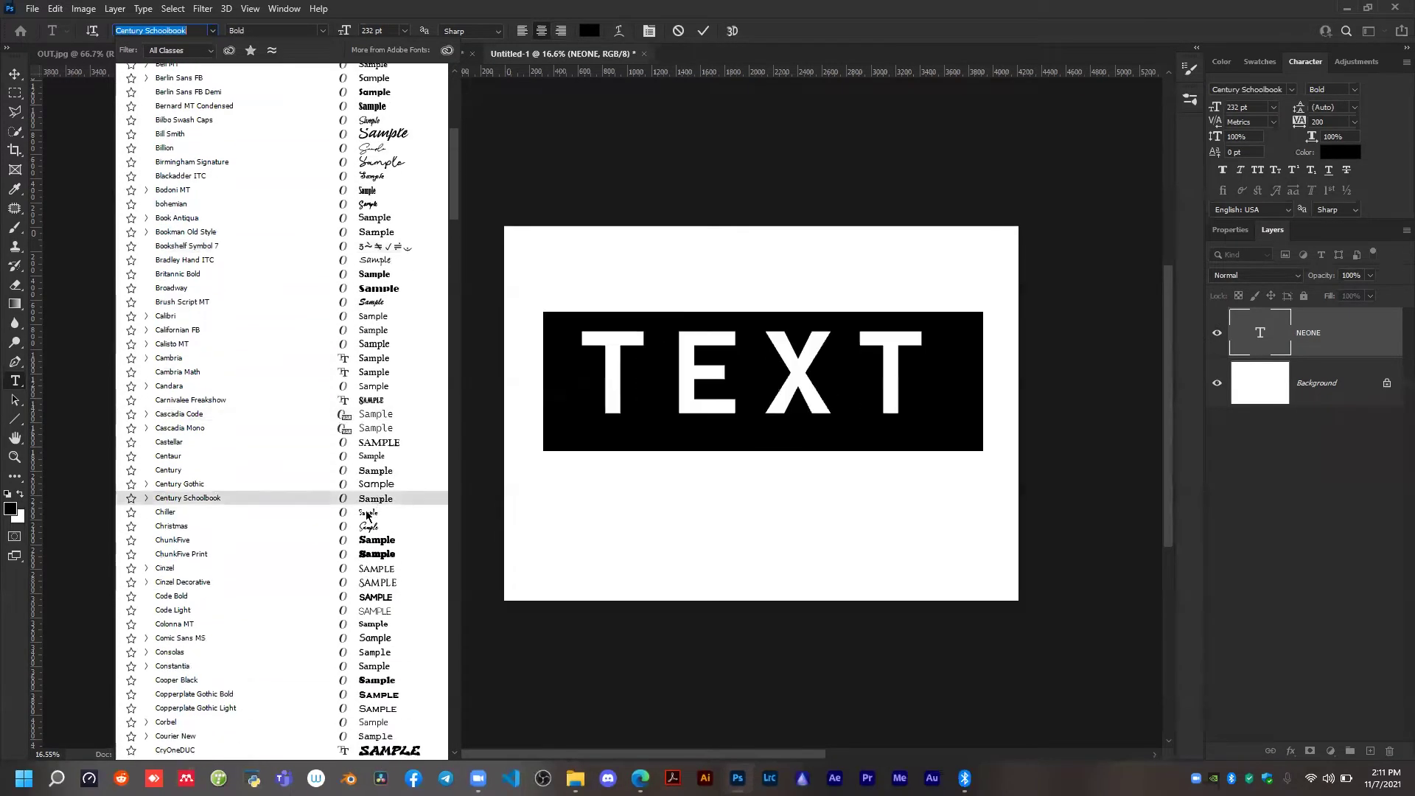
scroll(339, 635, down, 3)
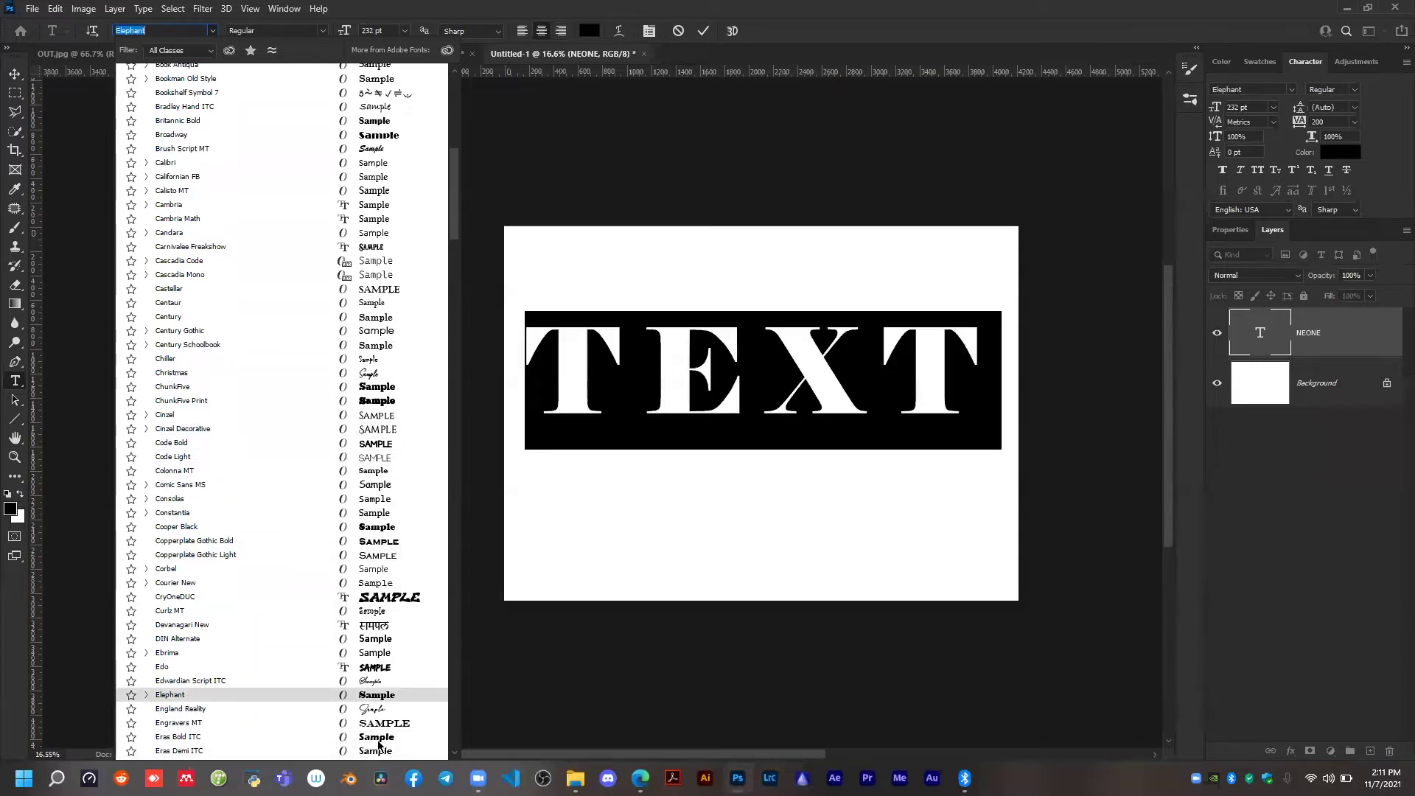
scroll(376, 578, down, 2)
scroll(376, 578, down, 5)
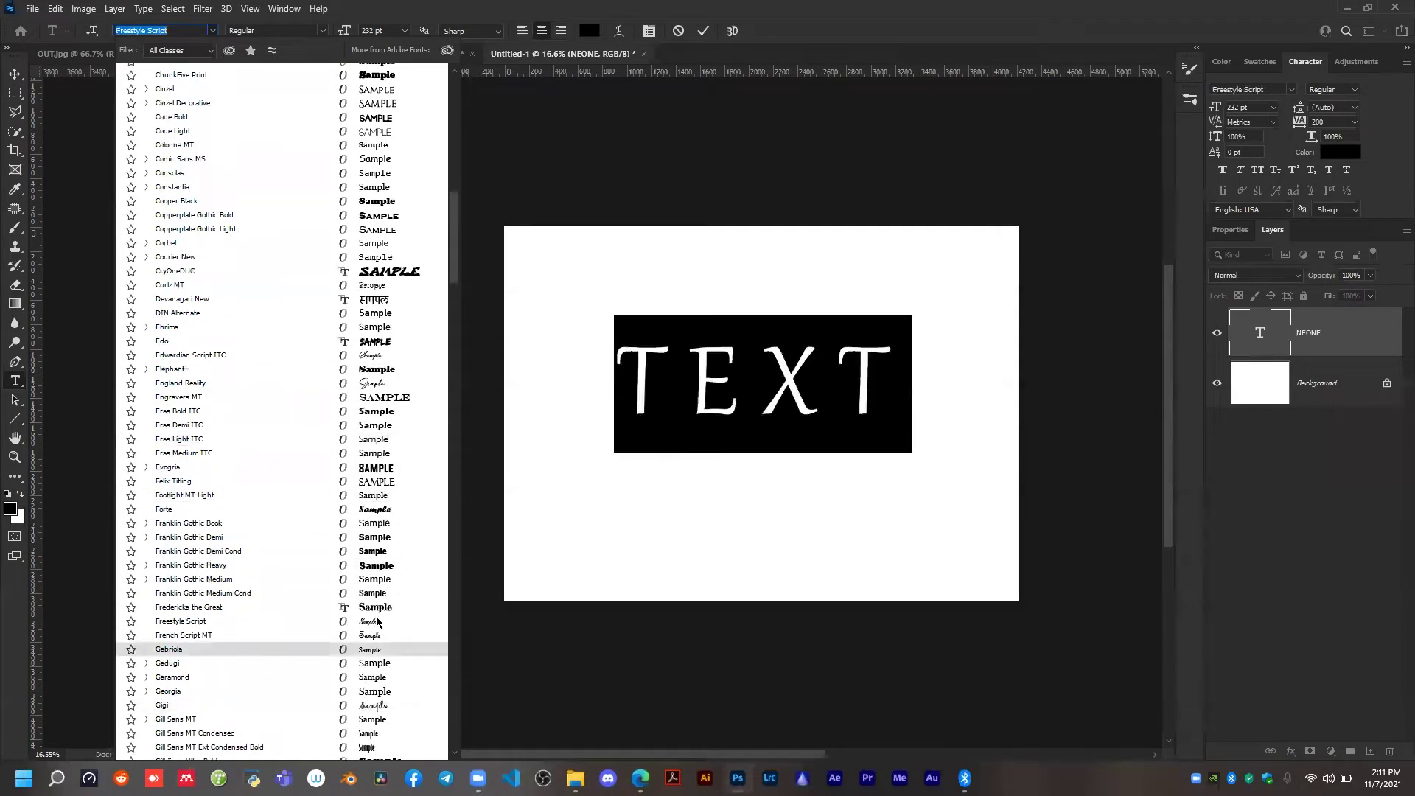
click(361, 621)
click(702, 33)
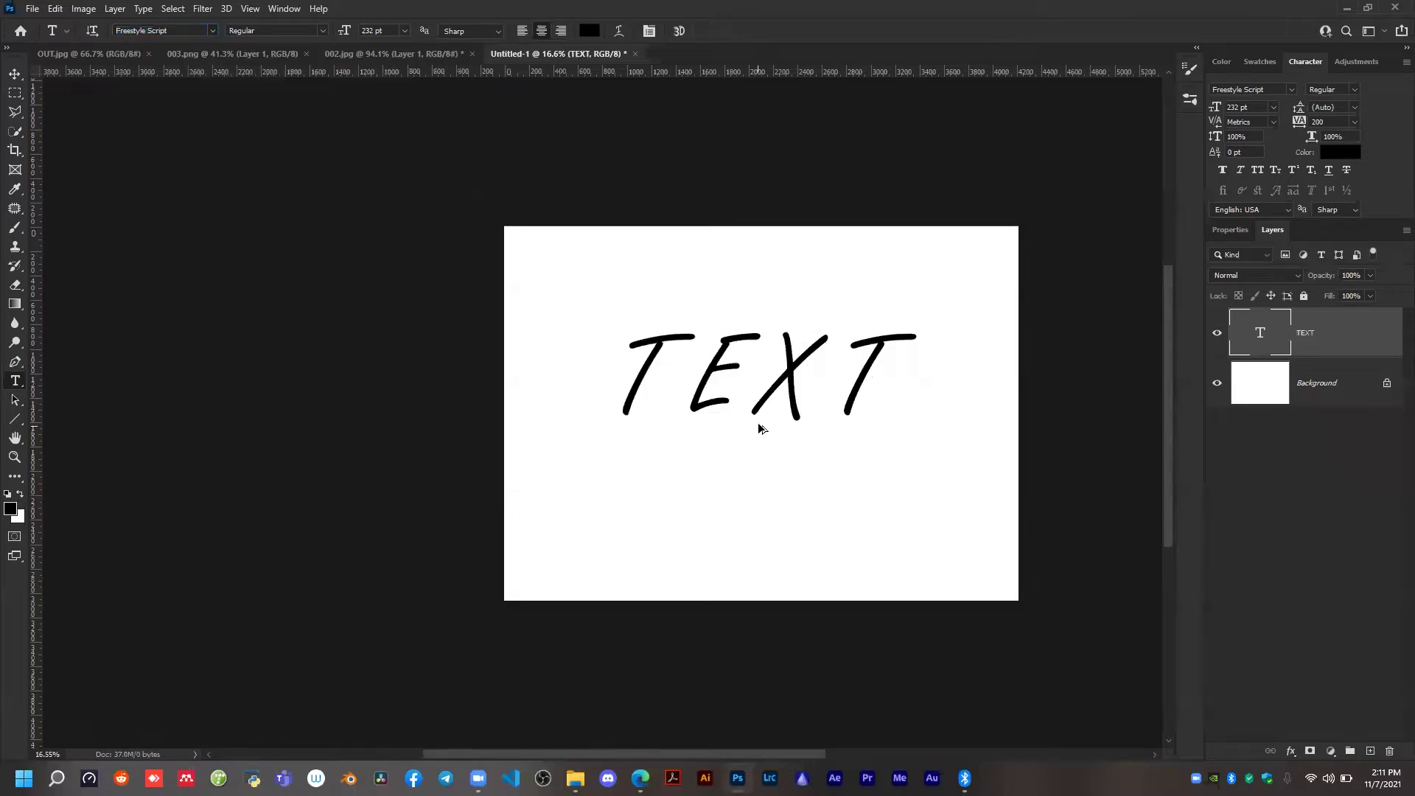
Add a white (ffffff) 3 px Stroke layer style to the TEXT layer and apply it.
scroll(756, 427, up, 1)
right_click(1309, 319)
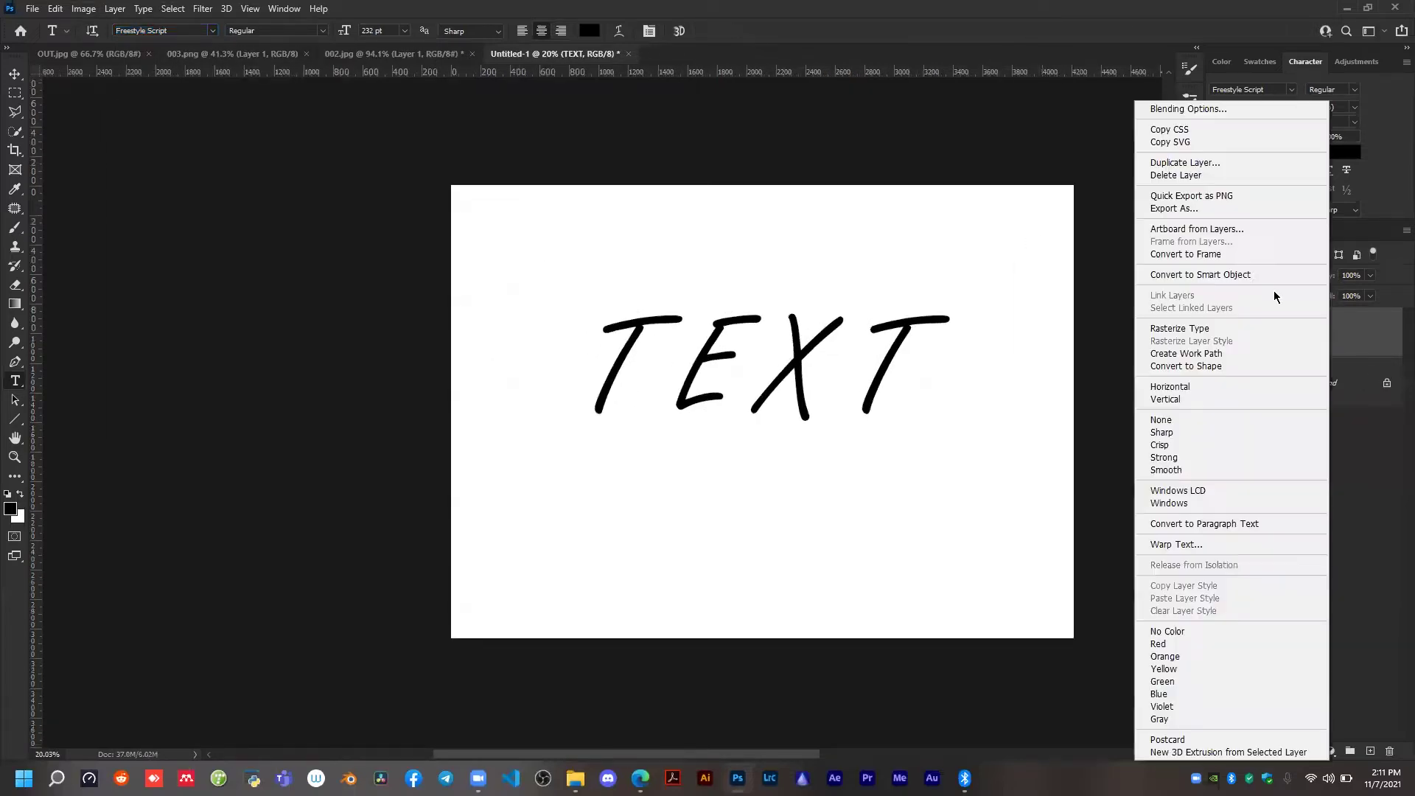
click(944, 181)
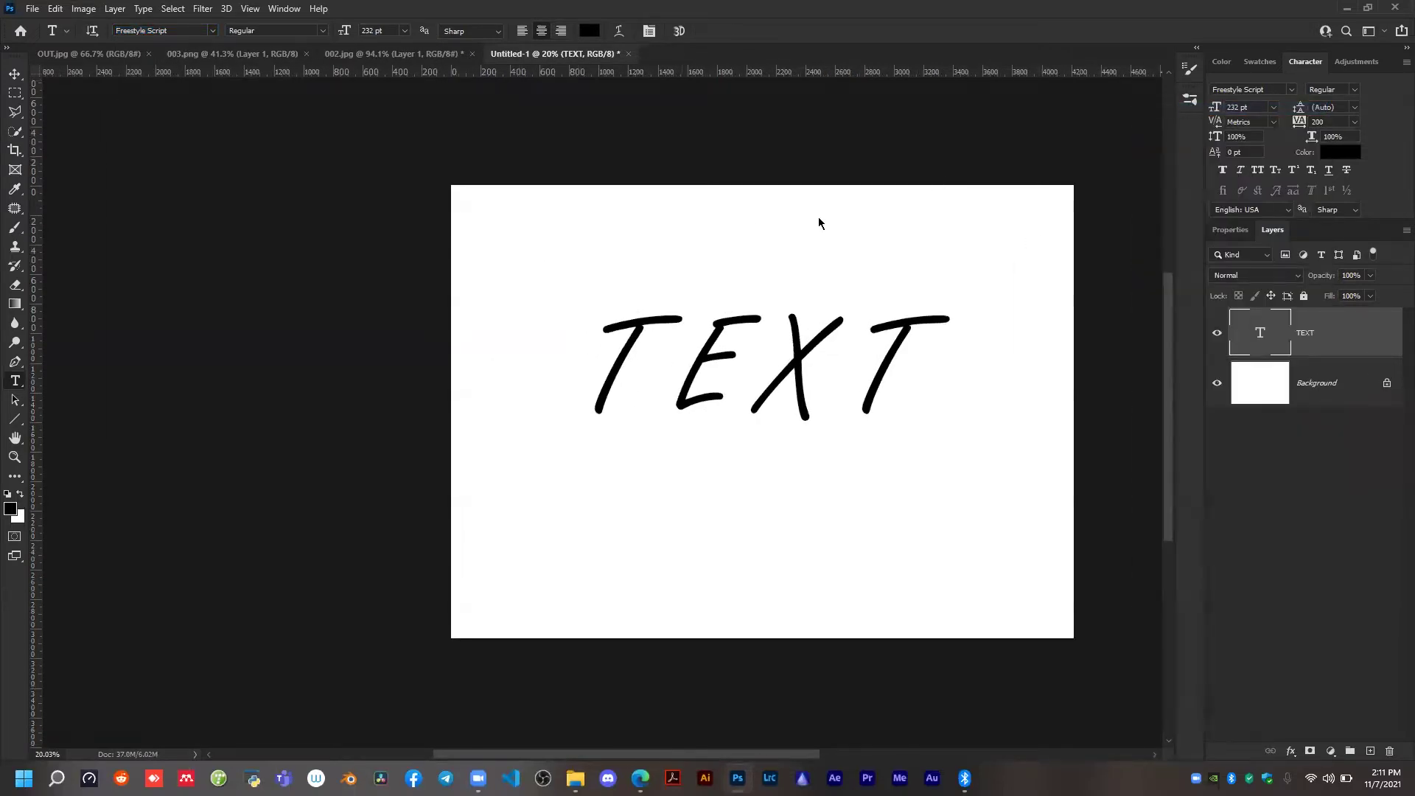
drag(853, 150, 1093, 147)
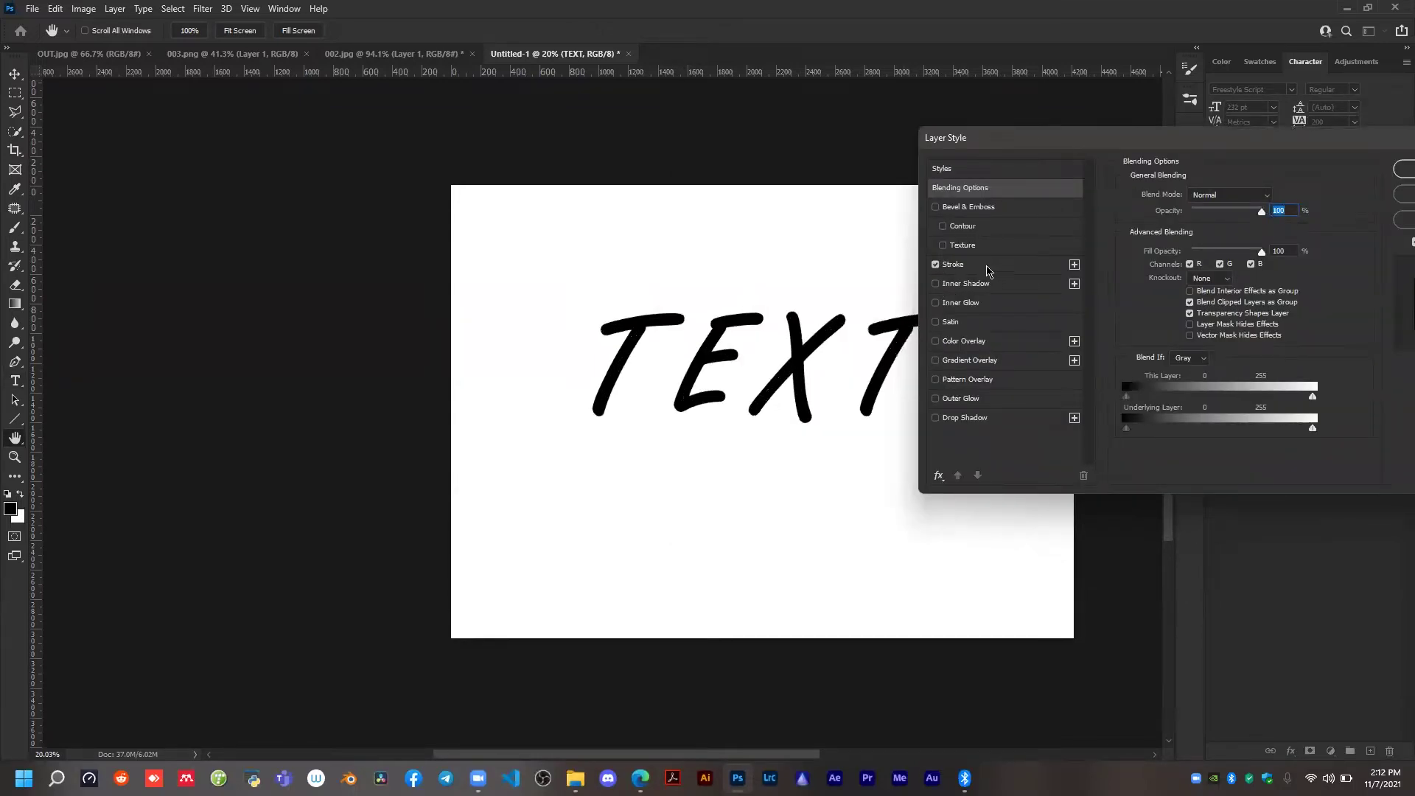
click(991, 273)
click(1159, 301)
click(913, 362)
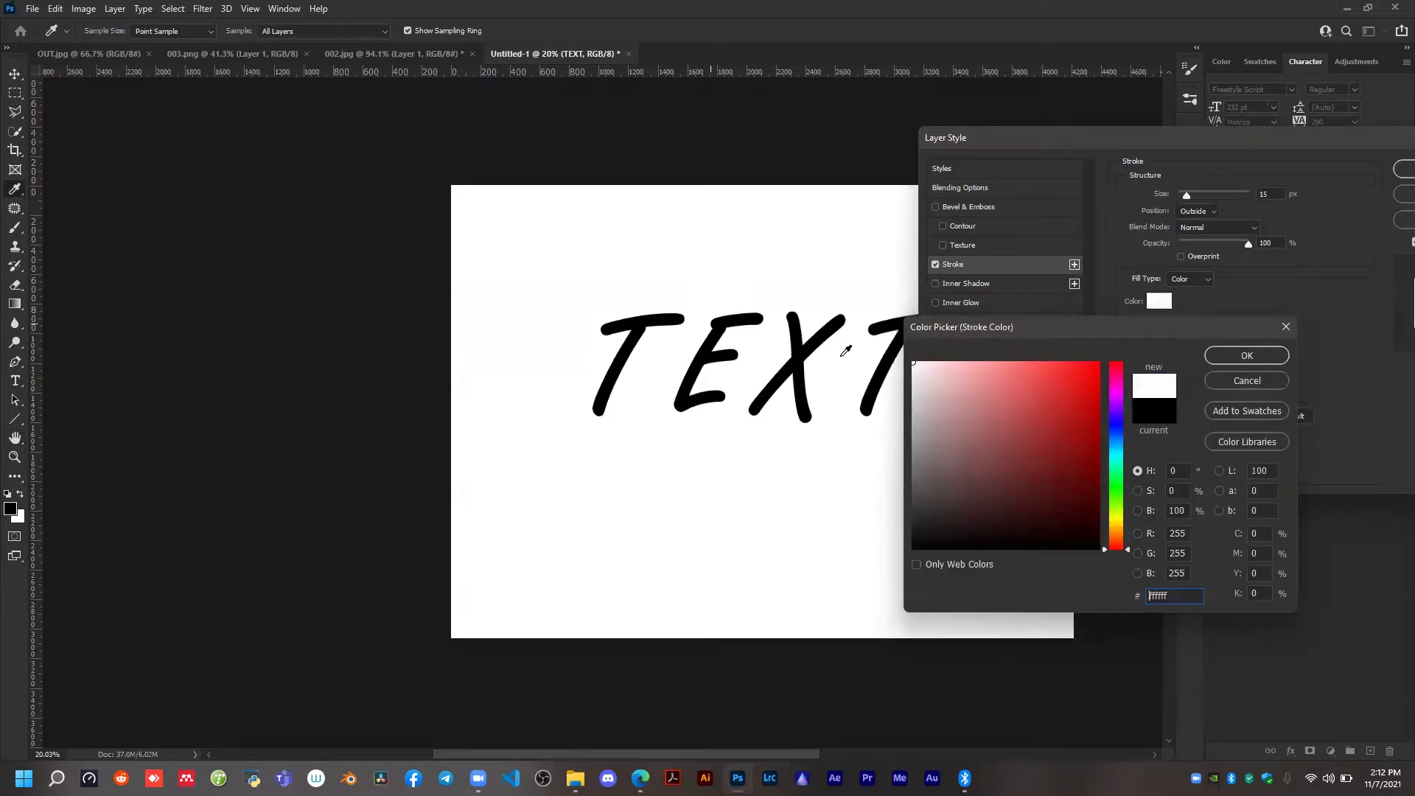
click(1246, 355)
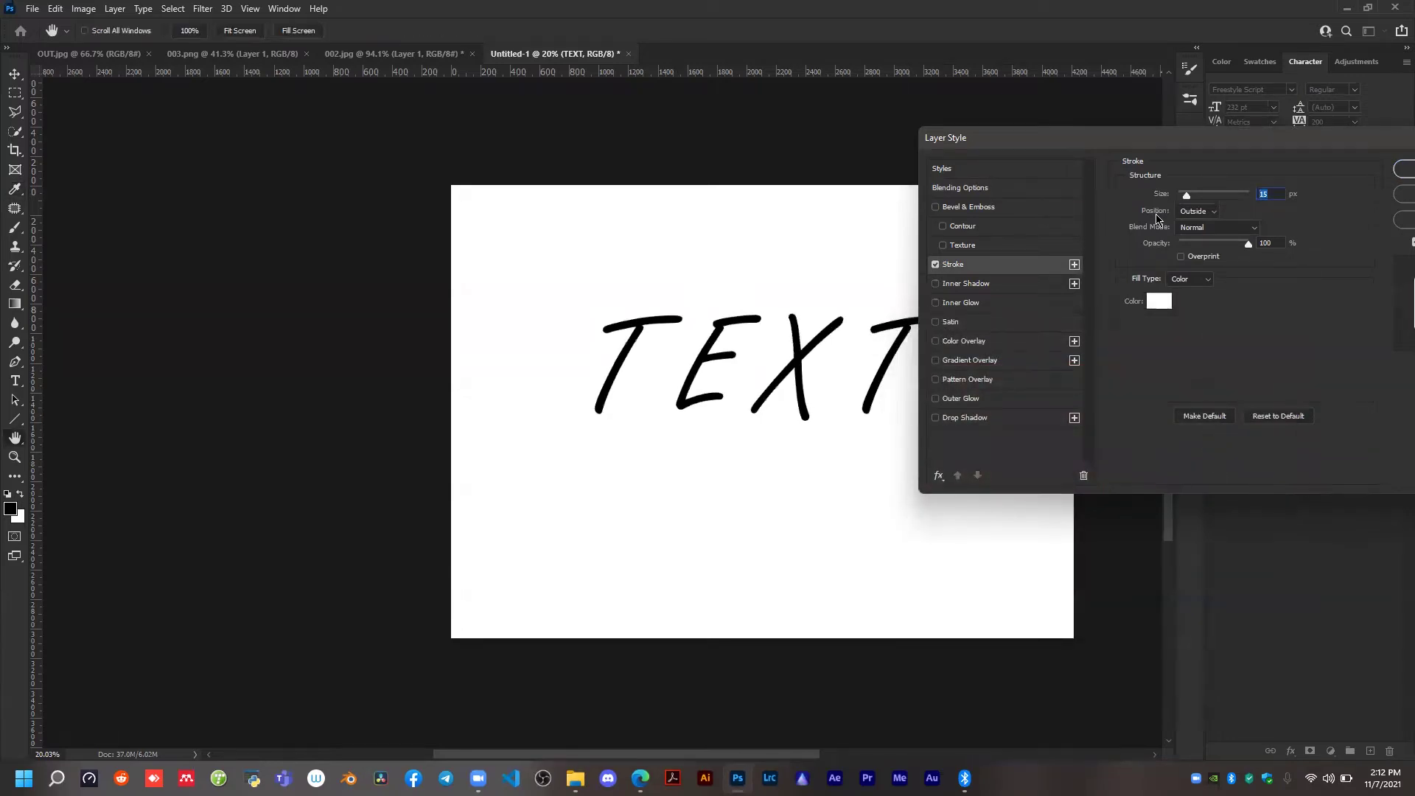
text(3)
drag(1389, 140, 1285, 140)
click(1339, 170)
Add a bright magenta (ea00ff) Color Overlay to the TEXT layer's style.
right_click(1318, 336)
click(1169, 108)
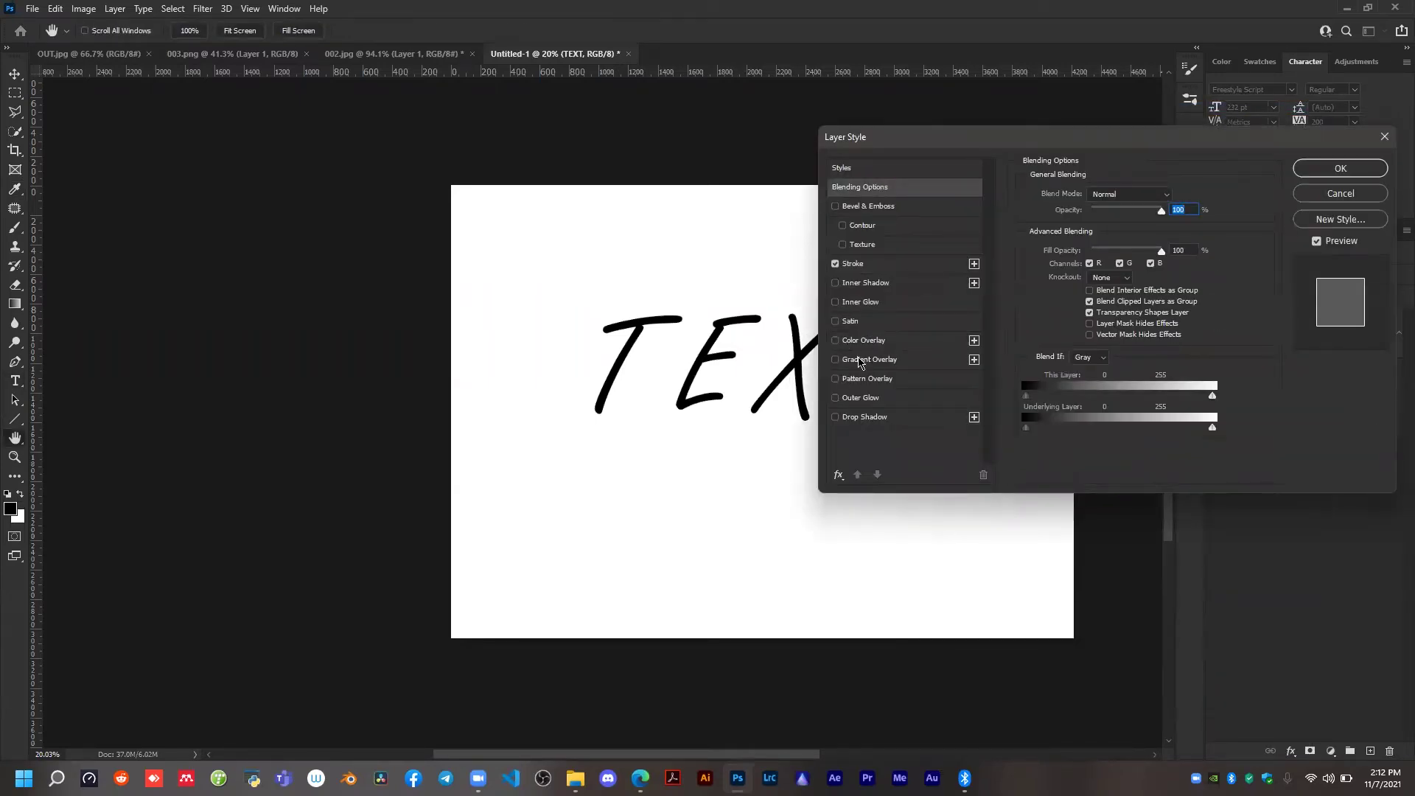
click(866, 341)
click(1173, 197)
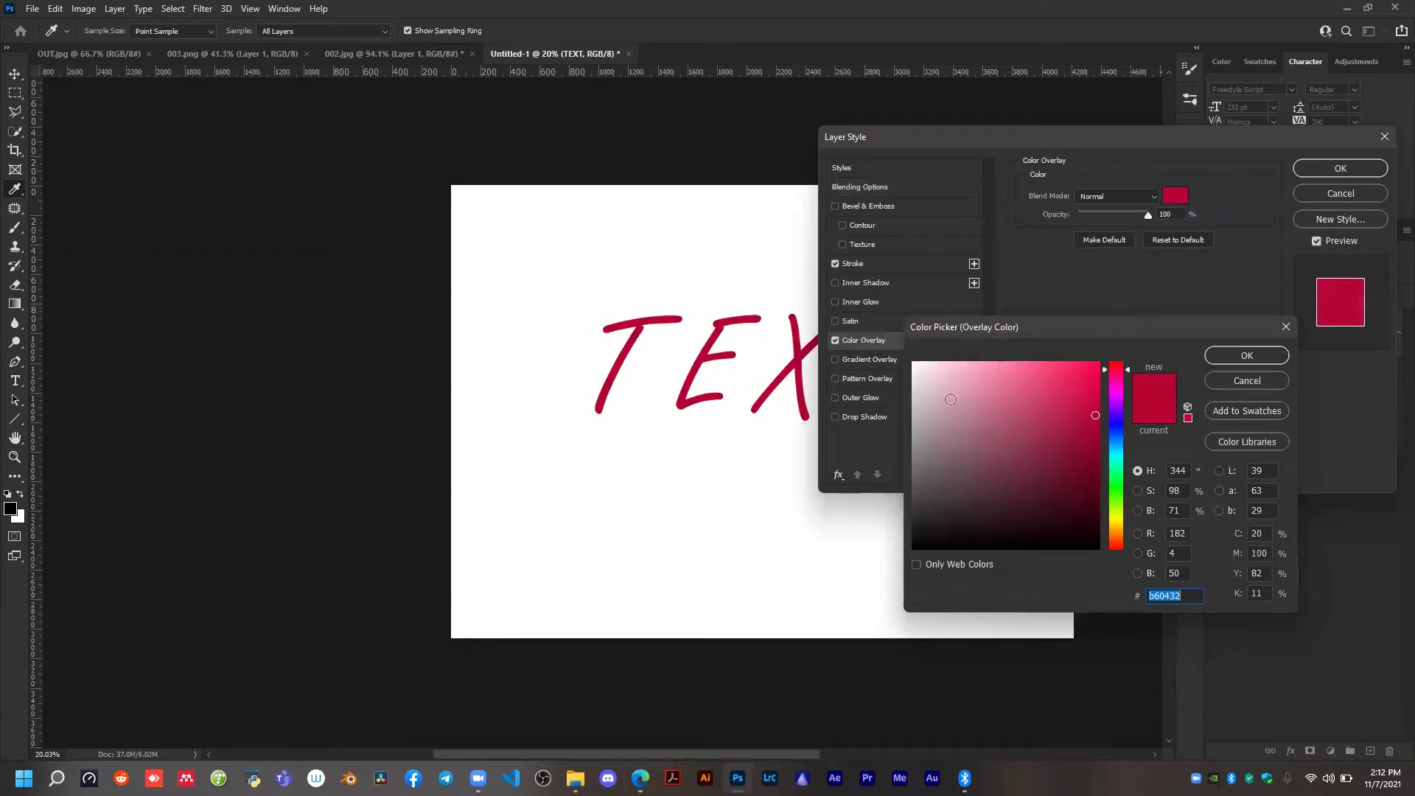
mouse_move(1112, 426)
mouse_down()
mouse_move(1113, 394)
mouse_move(1280, 291)
mouse_up()
click(1096, 364)
click(1322, 170)
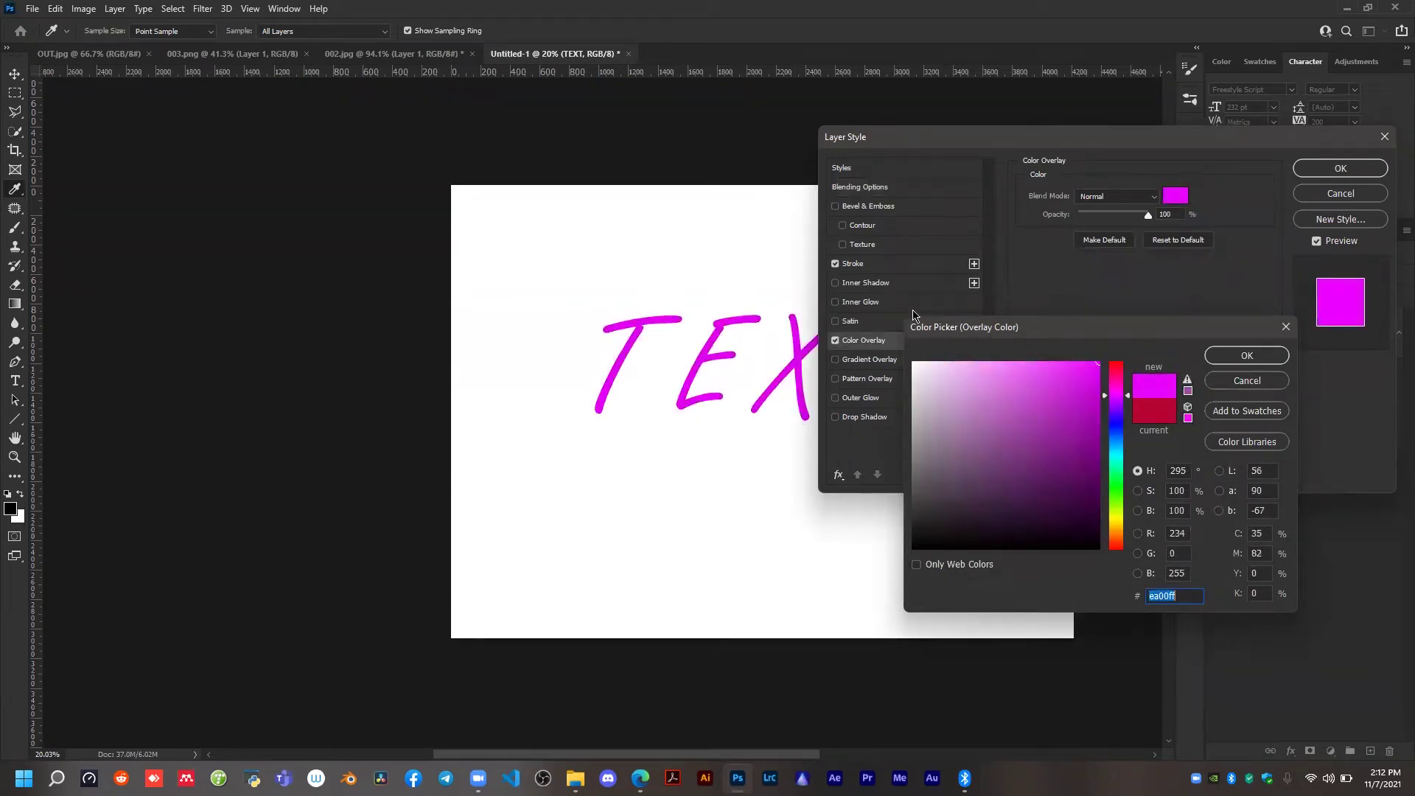
click(1229, 356)
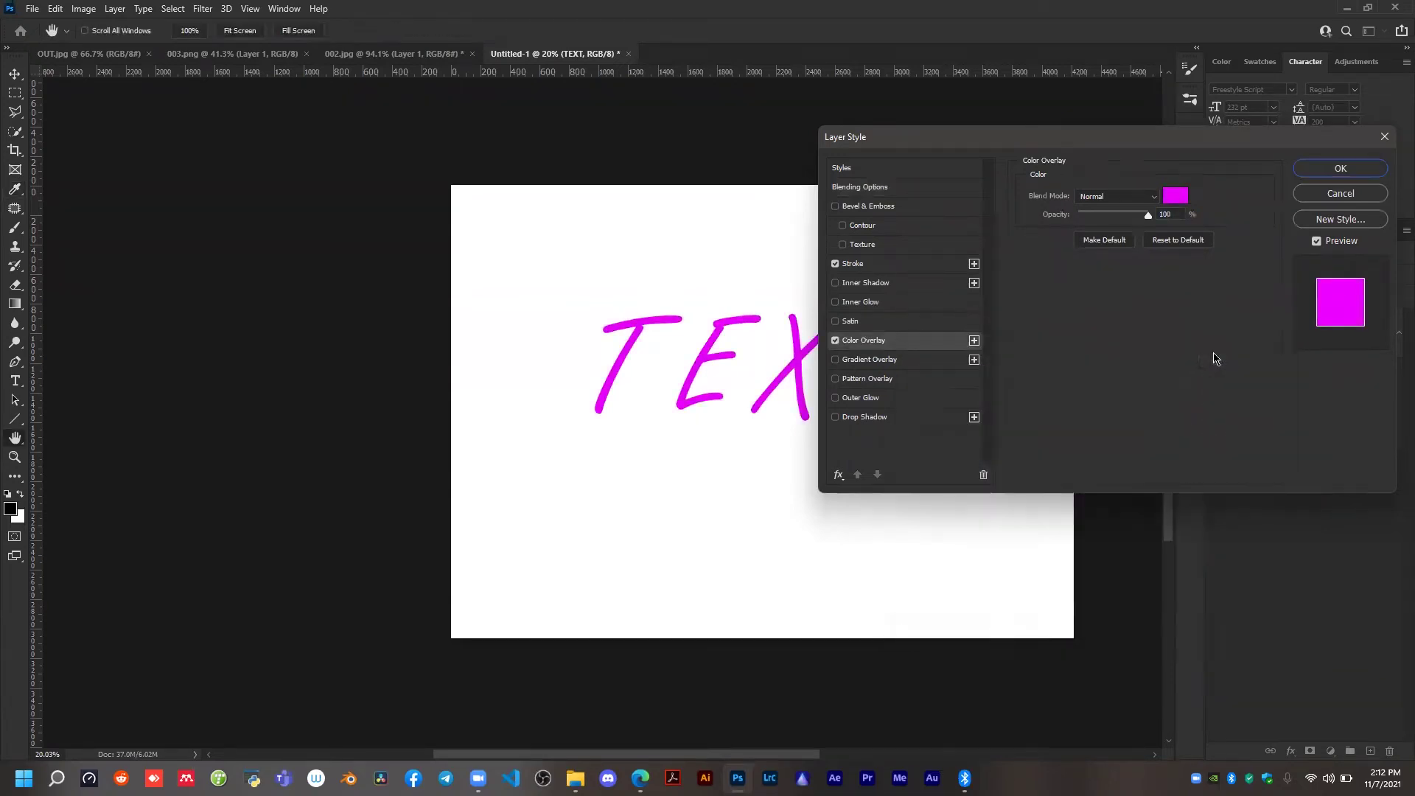
Enable Inner Glow on the TEXT layer with its existing colour, apply the layer style, and undo that style change.
click(854, 303)
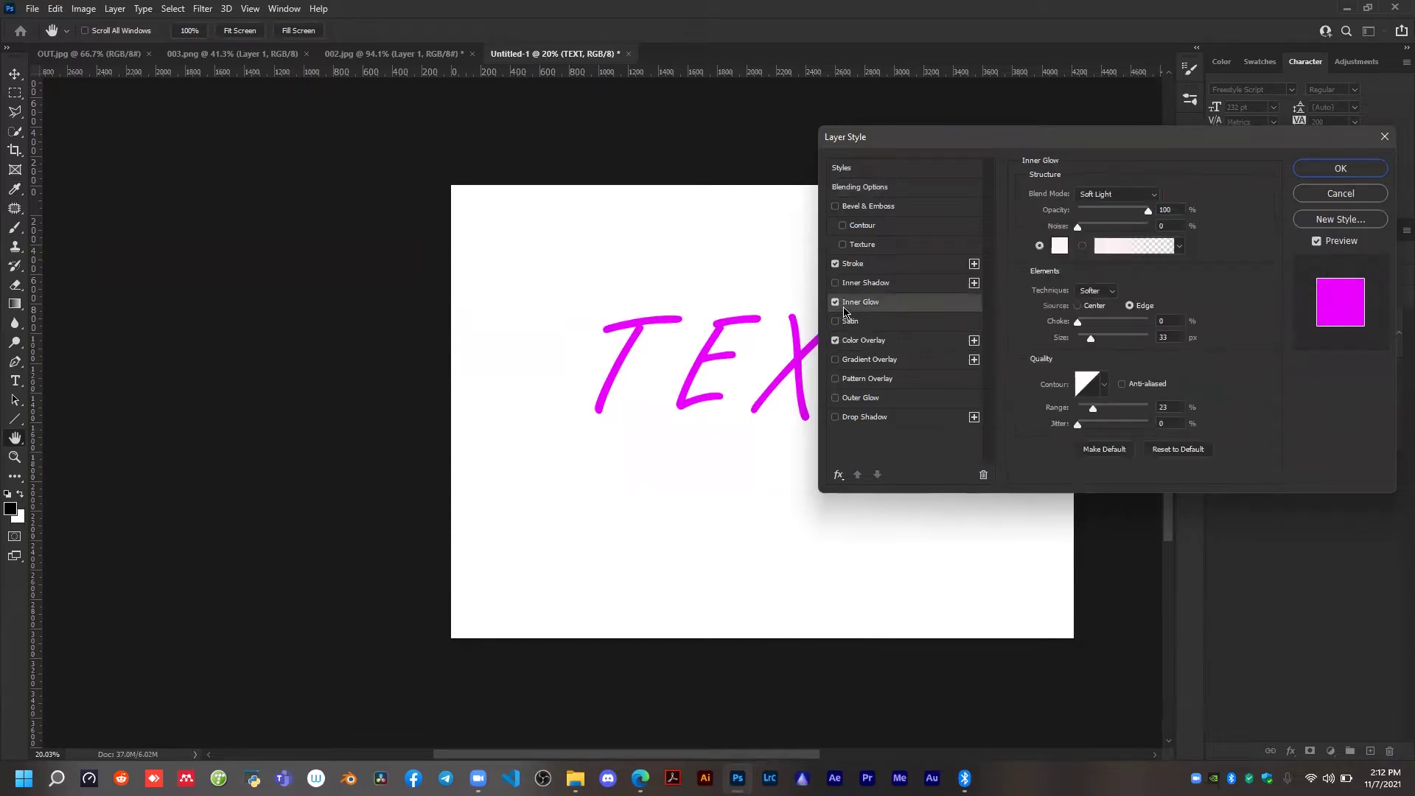
click(1059, 247)
click(948, 379)
click(1078, 386)
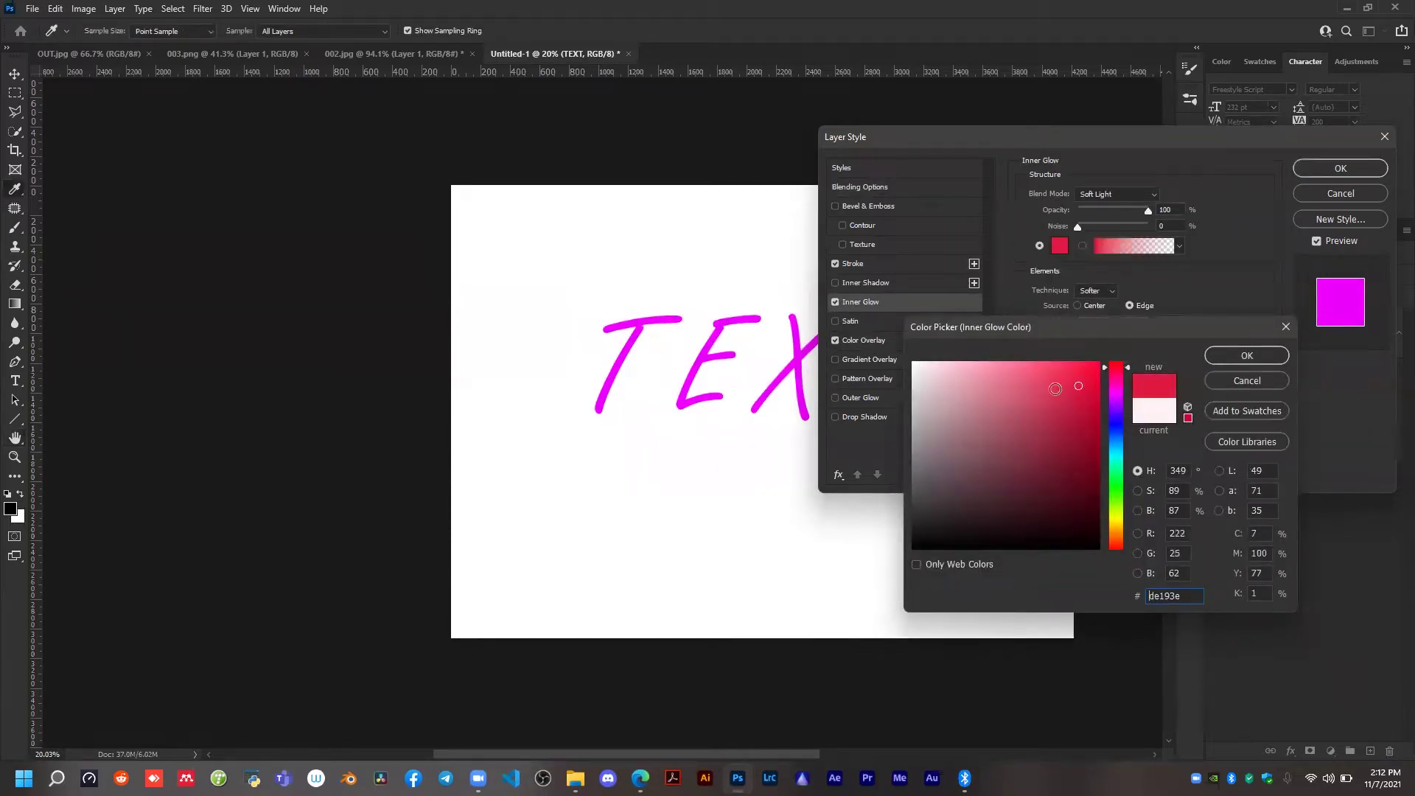
click(1244, 379)
click(1341, 168)
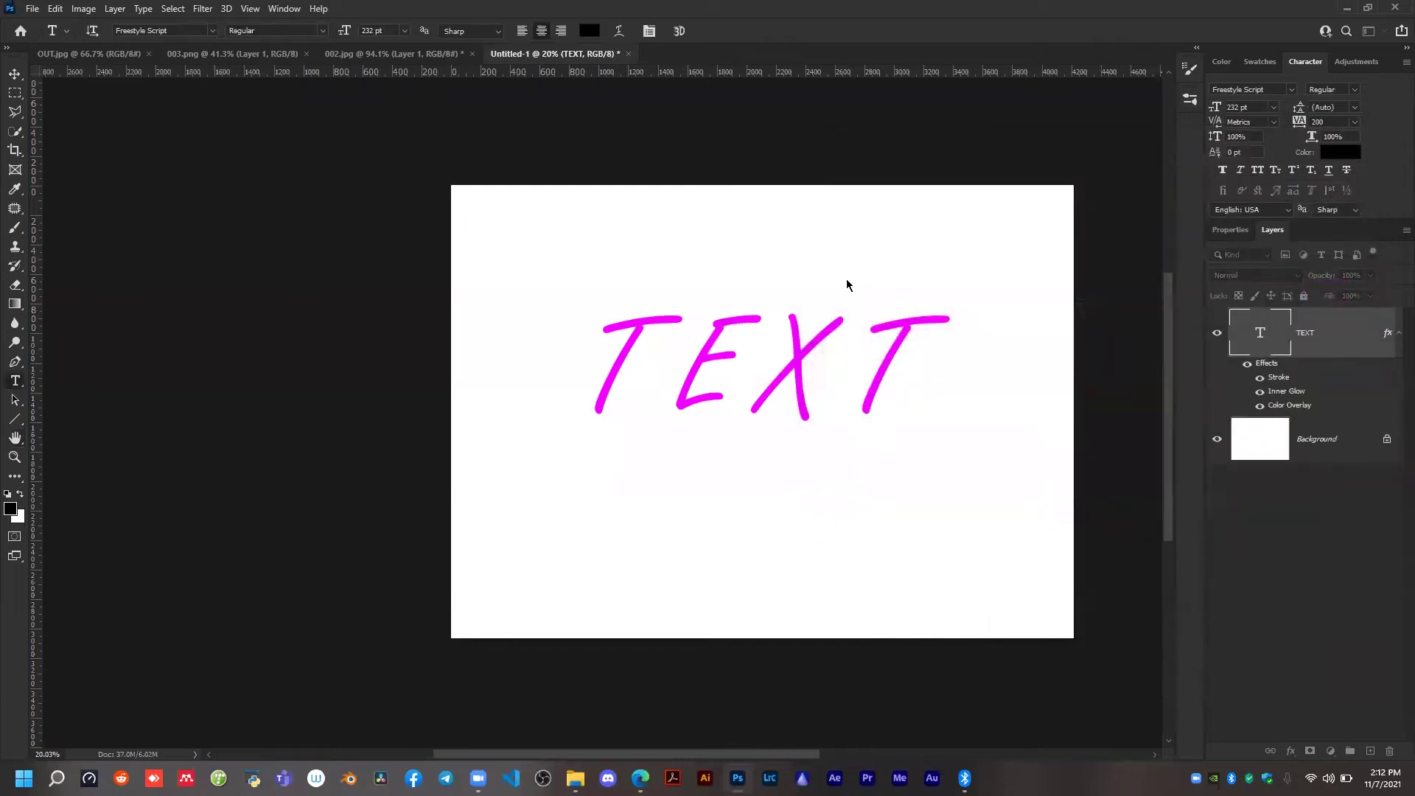
key(ctrl+z)
Close the untitled text document without saving it.
click(628, 54)
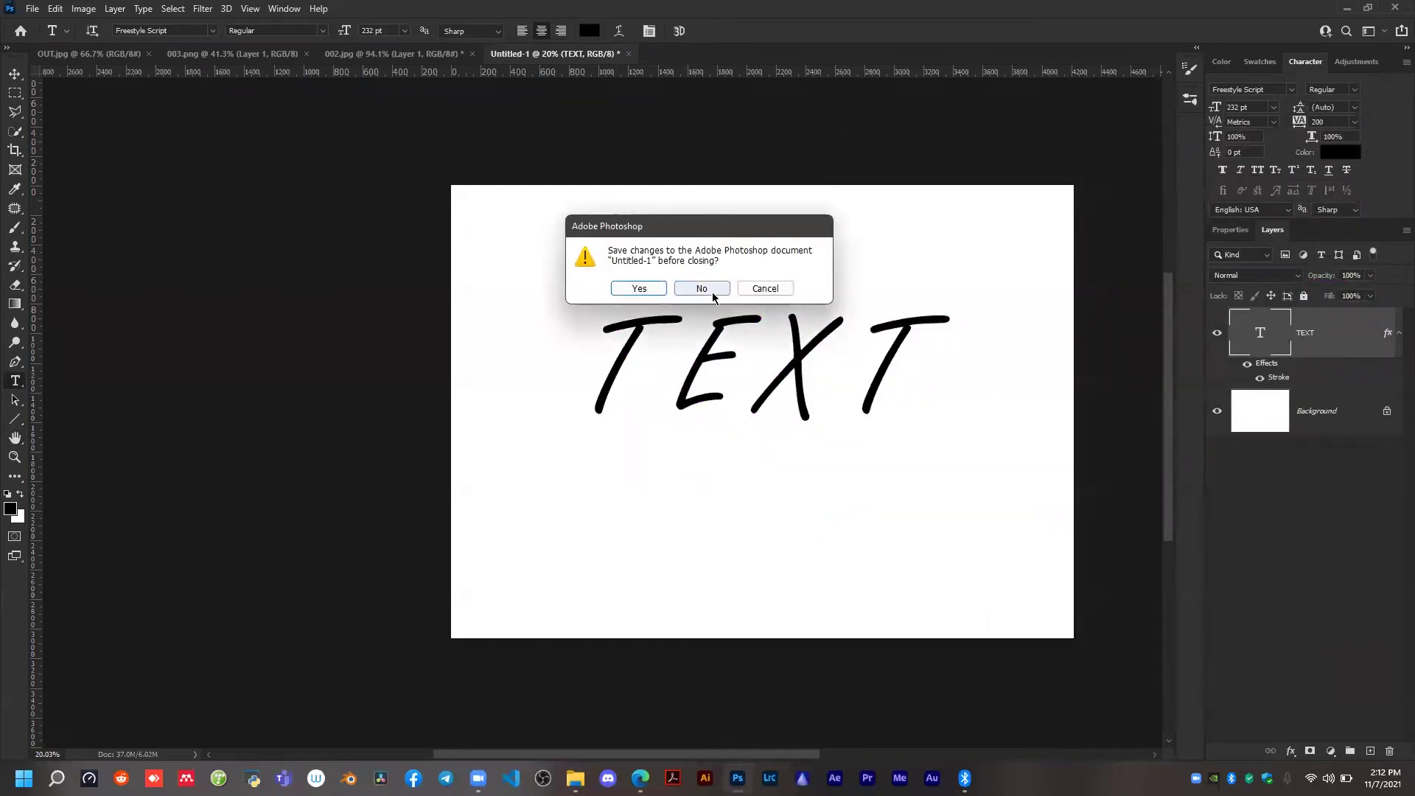
click(701, 288)
Move the Instagram logo slightly lower over the portrait in 002.jpg.
scroll(582, 272, down, 5)
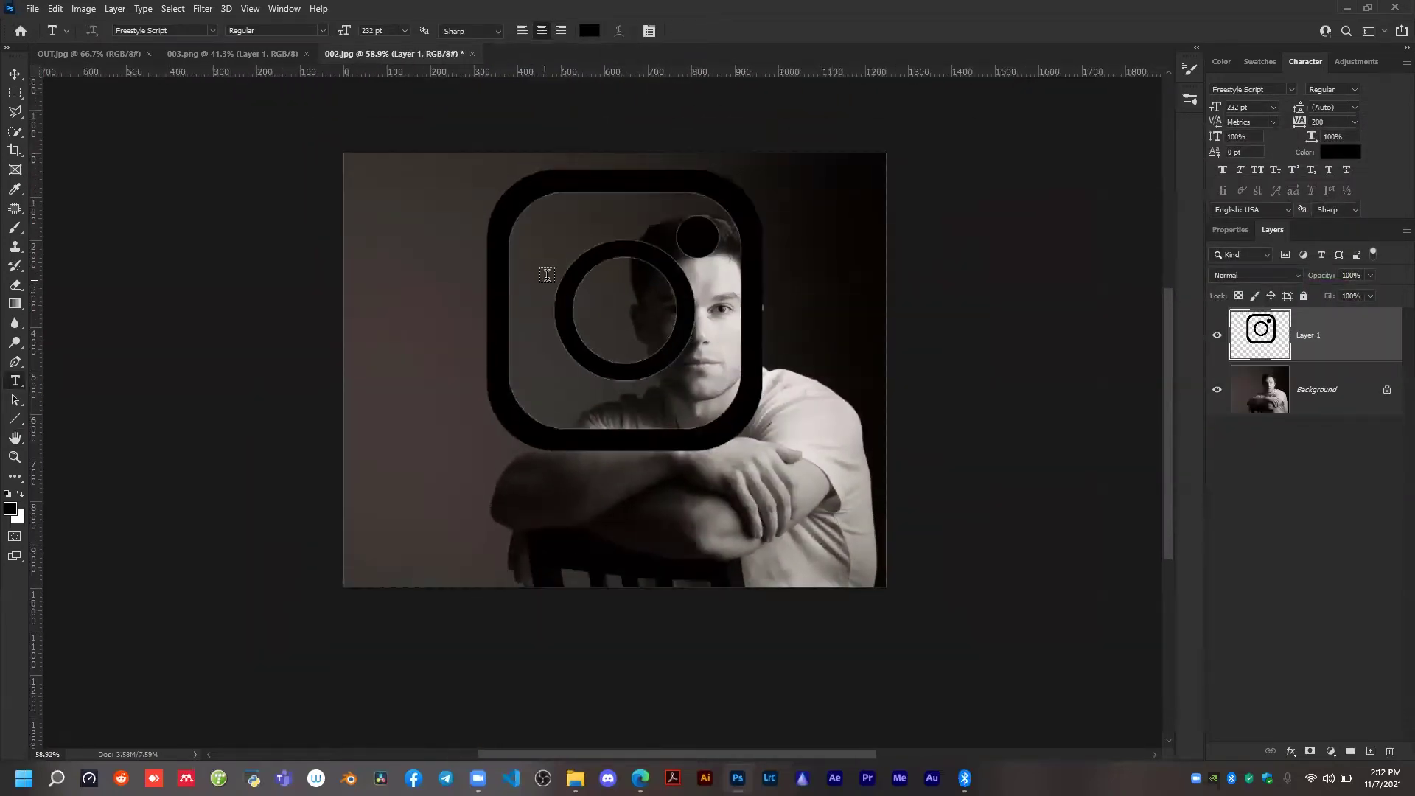
key(v)
scroll(582, 266, up, 2)
drag(614, 255, 602, 302)
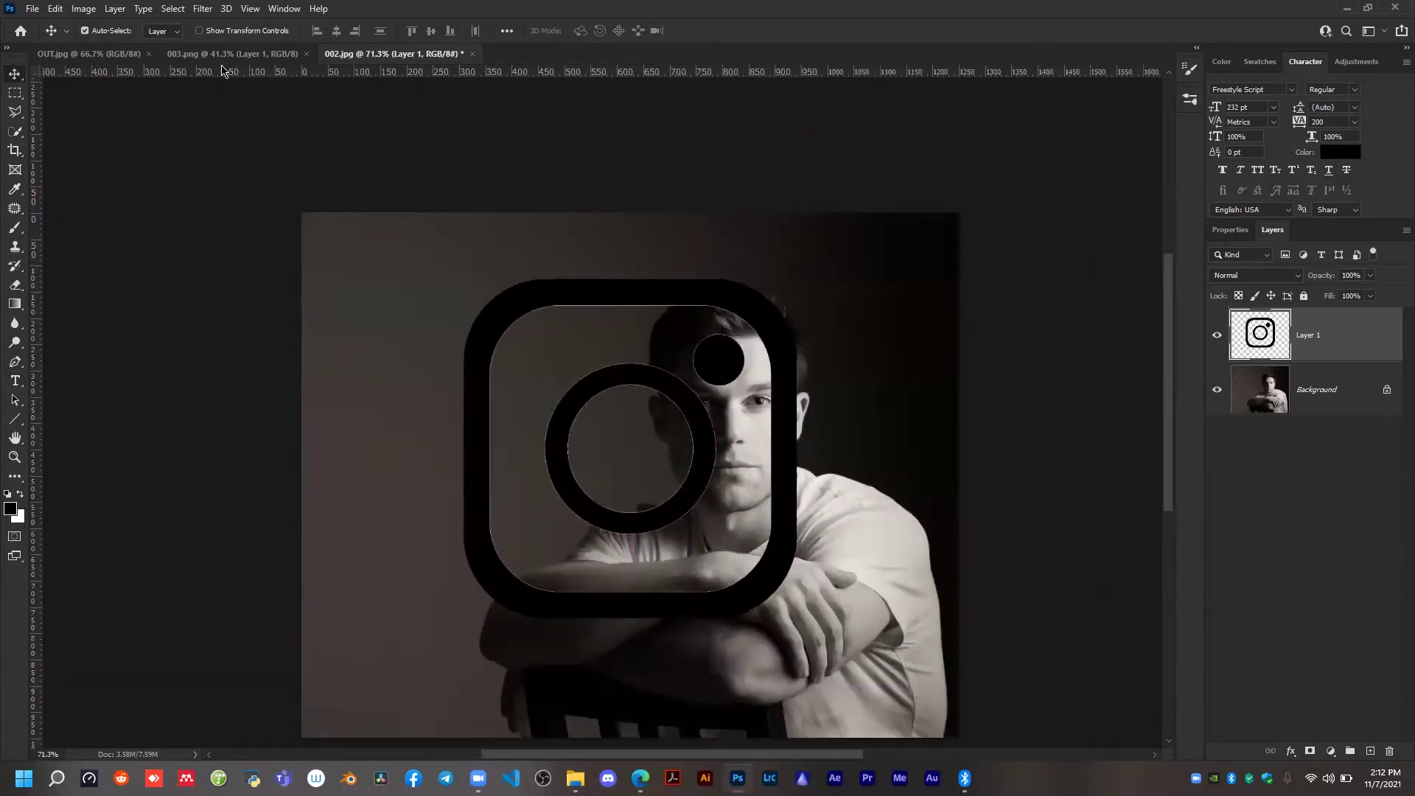
Close the remaining documents 002.jpg, 003.png and OUT.jpg, discarding the changes to 002.jpg.
click(472, 54)
click(701, 290)
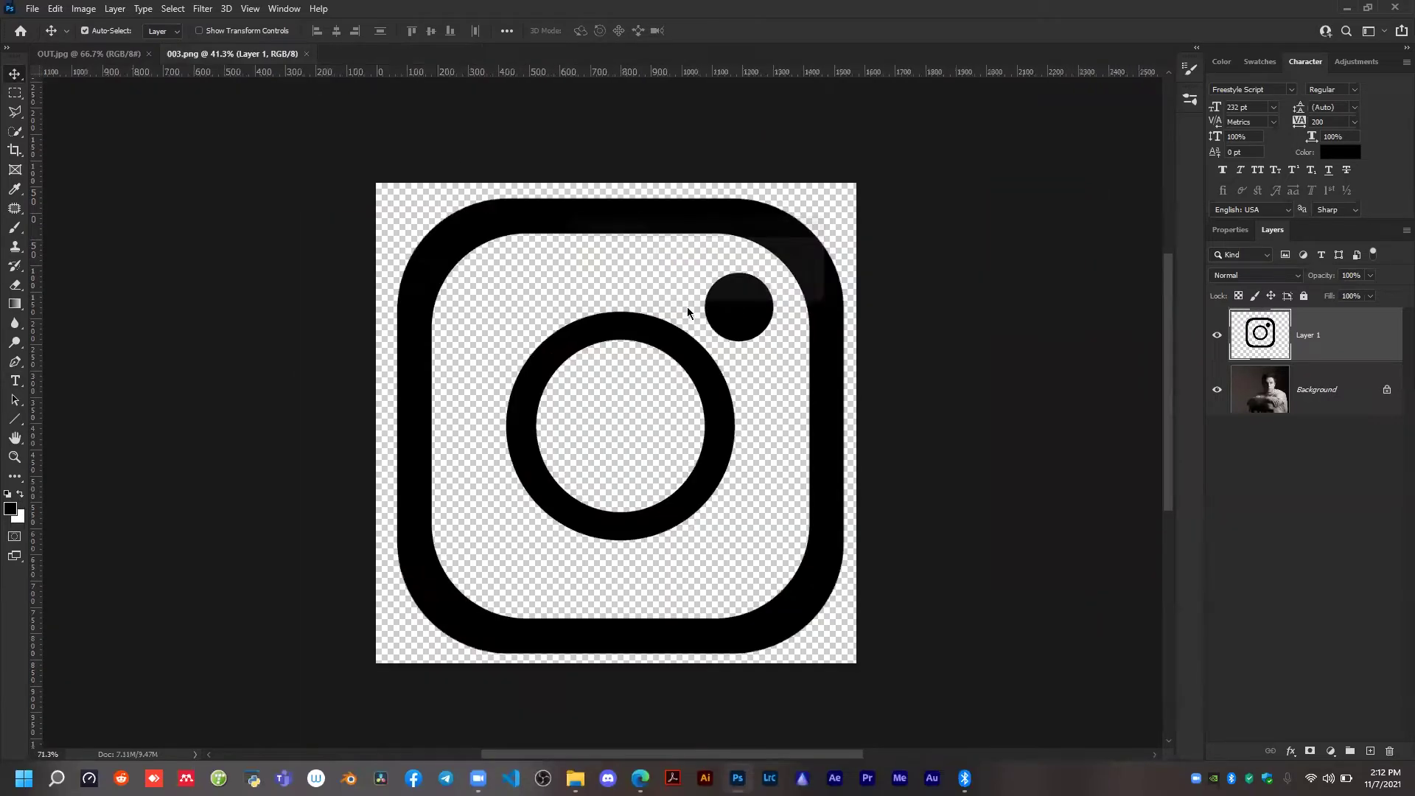
click(305, 60)
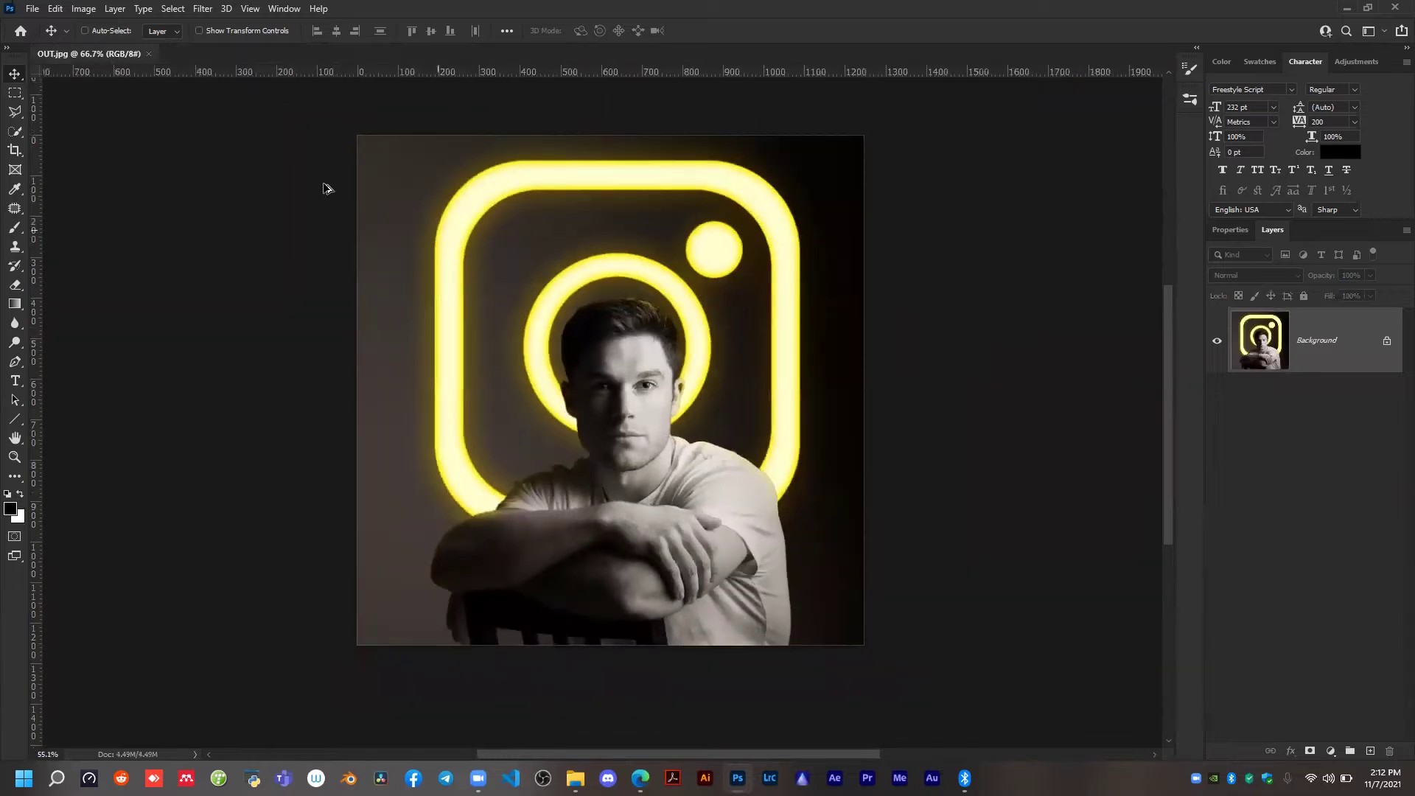
click(148, 54)
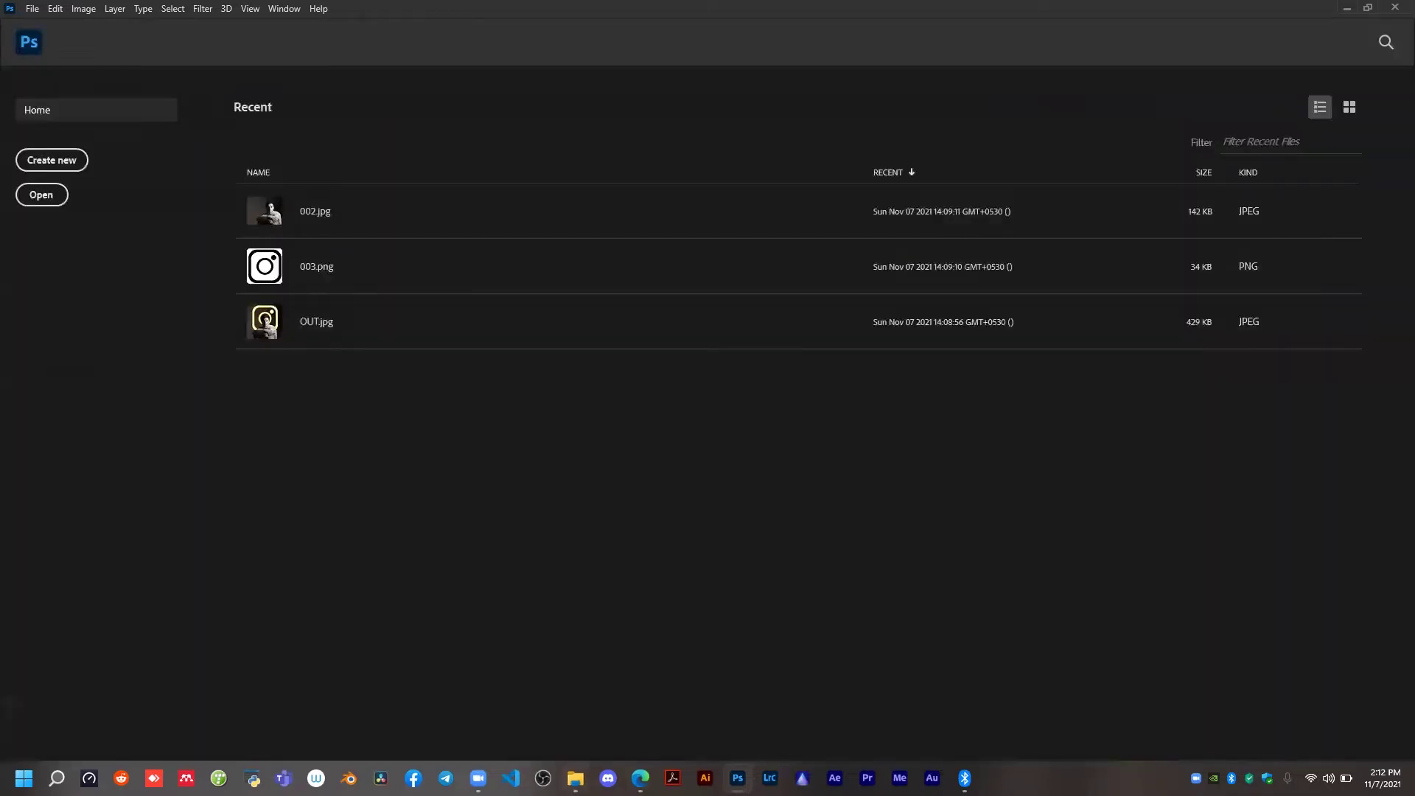
Switch to File Explorer and open the TYPOGRAPHY folder inside Photoshop Class 2021.
key(alt+Tab)
click(85, 76)
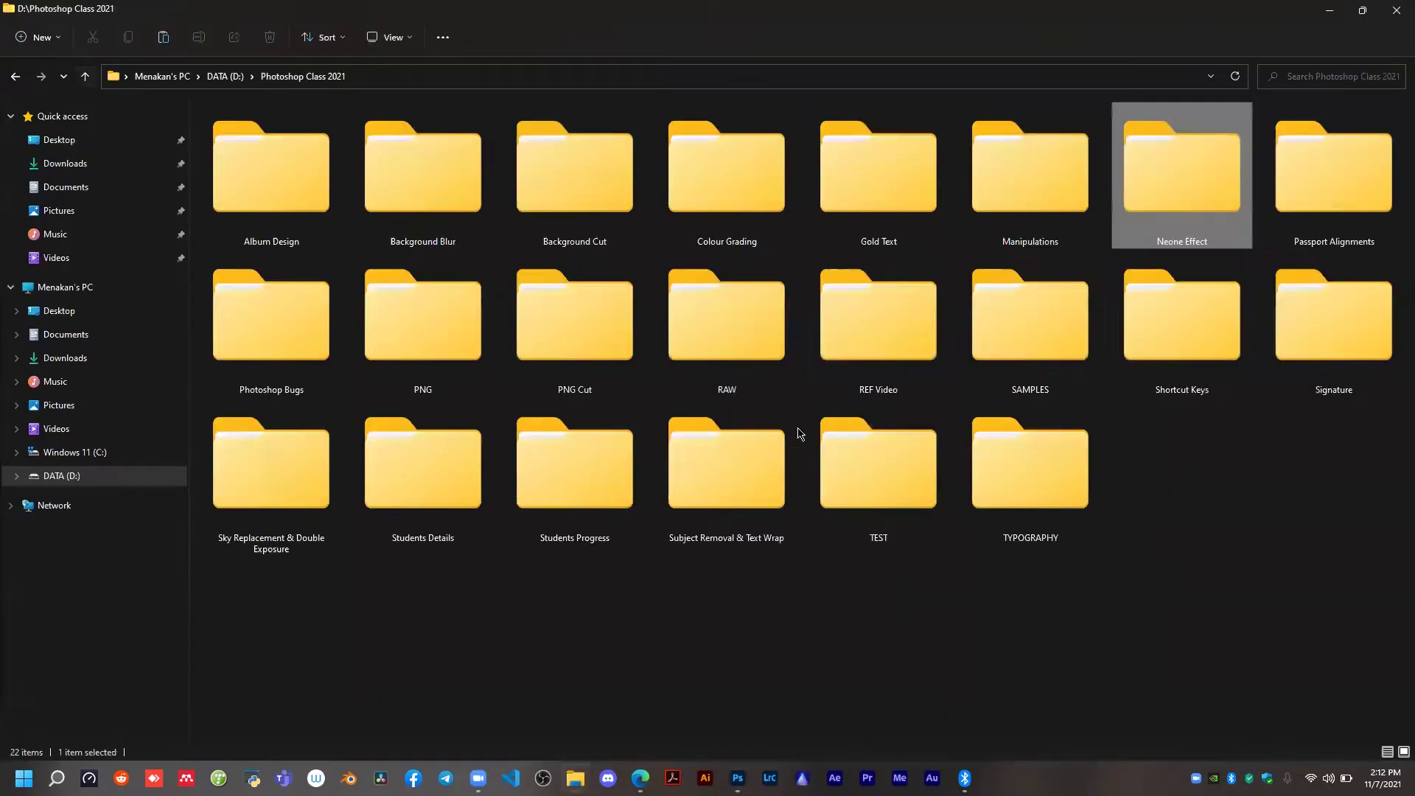
double_click(1030, 464)
scroll(515, 422, up, 3)
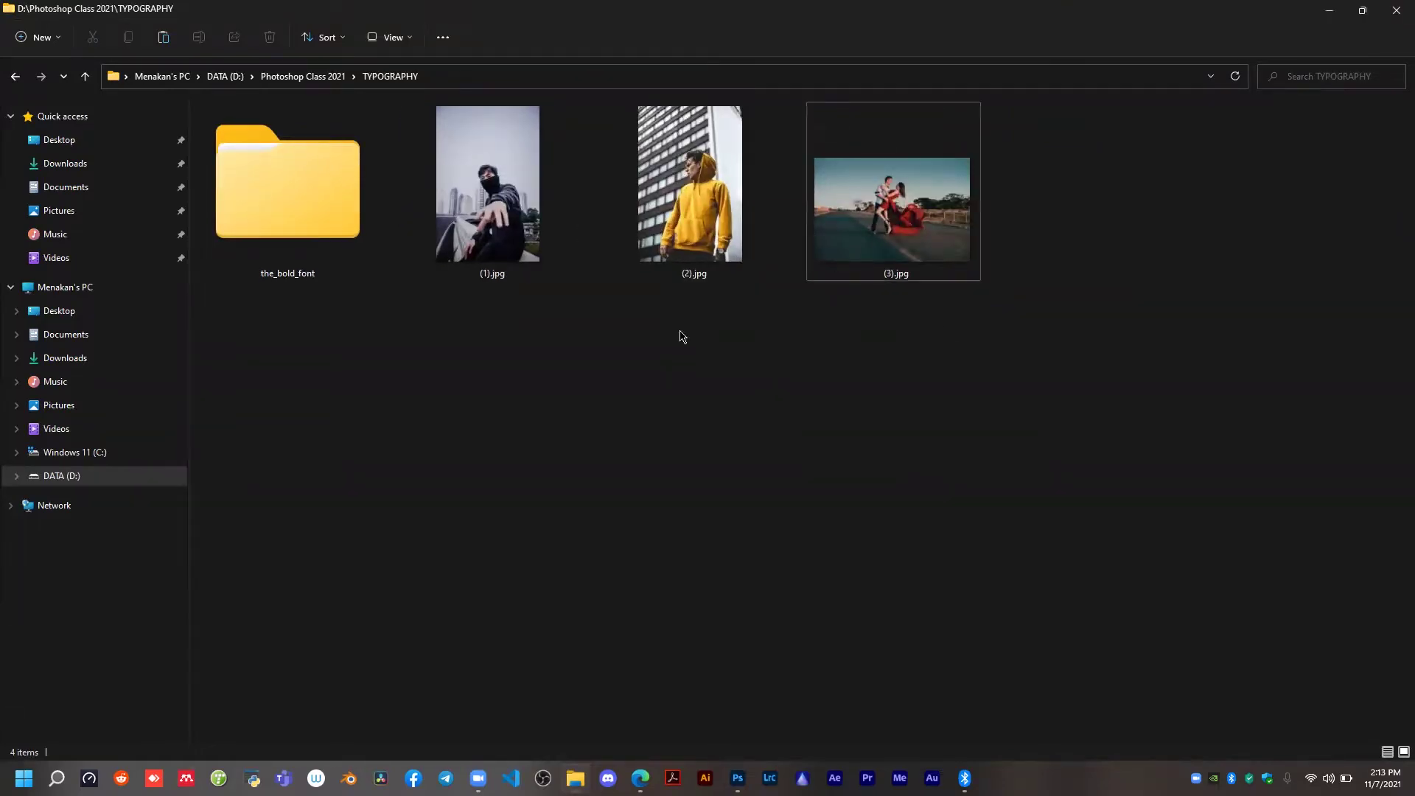
Open (3).jpg from the TYPOGRAPHY folder in Photoshop.
click(896, 235)
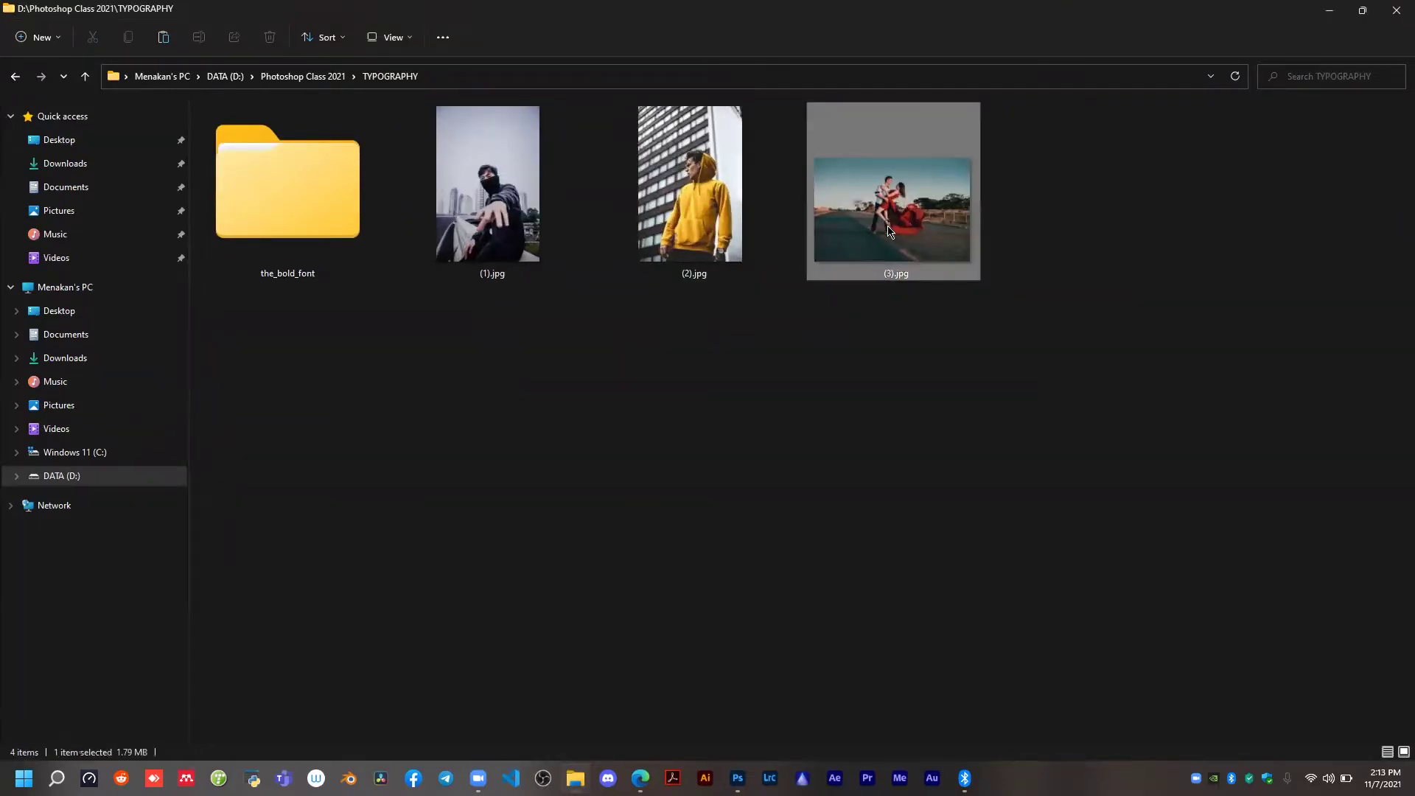
drag(891, 233, 892, 233)
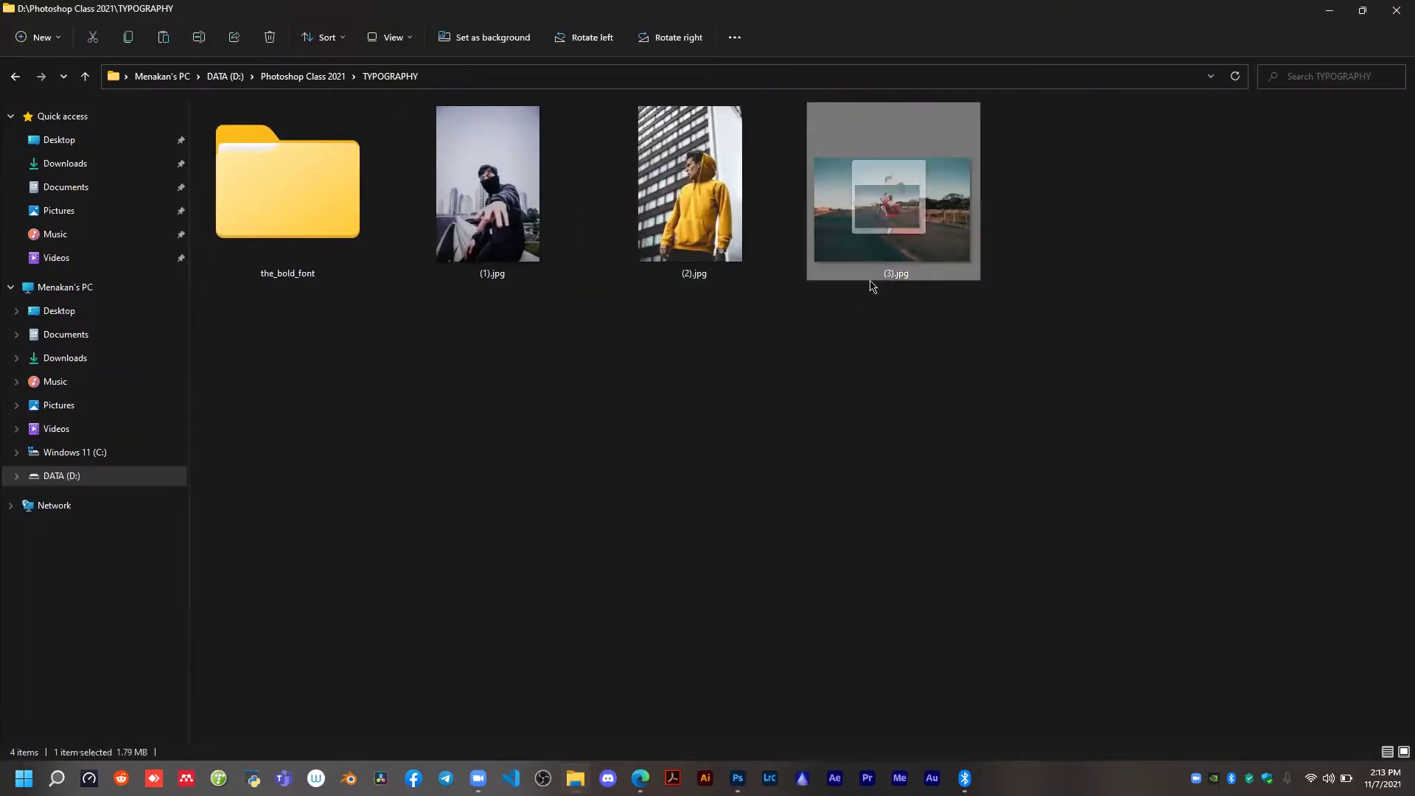
drag(871, 286, 874, 285)
key(super+Tab)
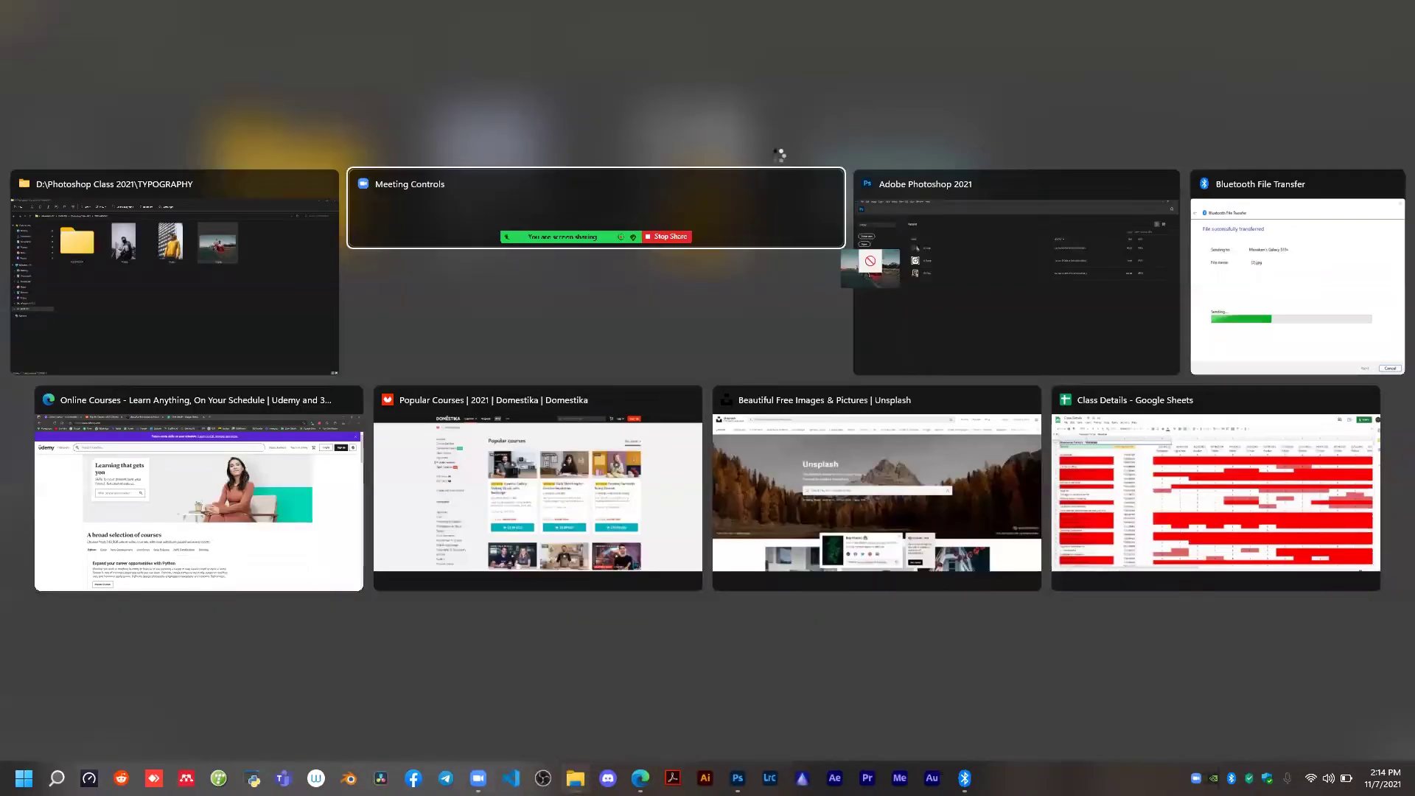
drag(777, 157, 583, 351)
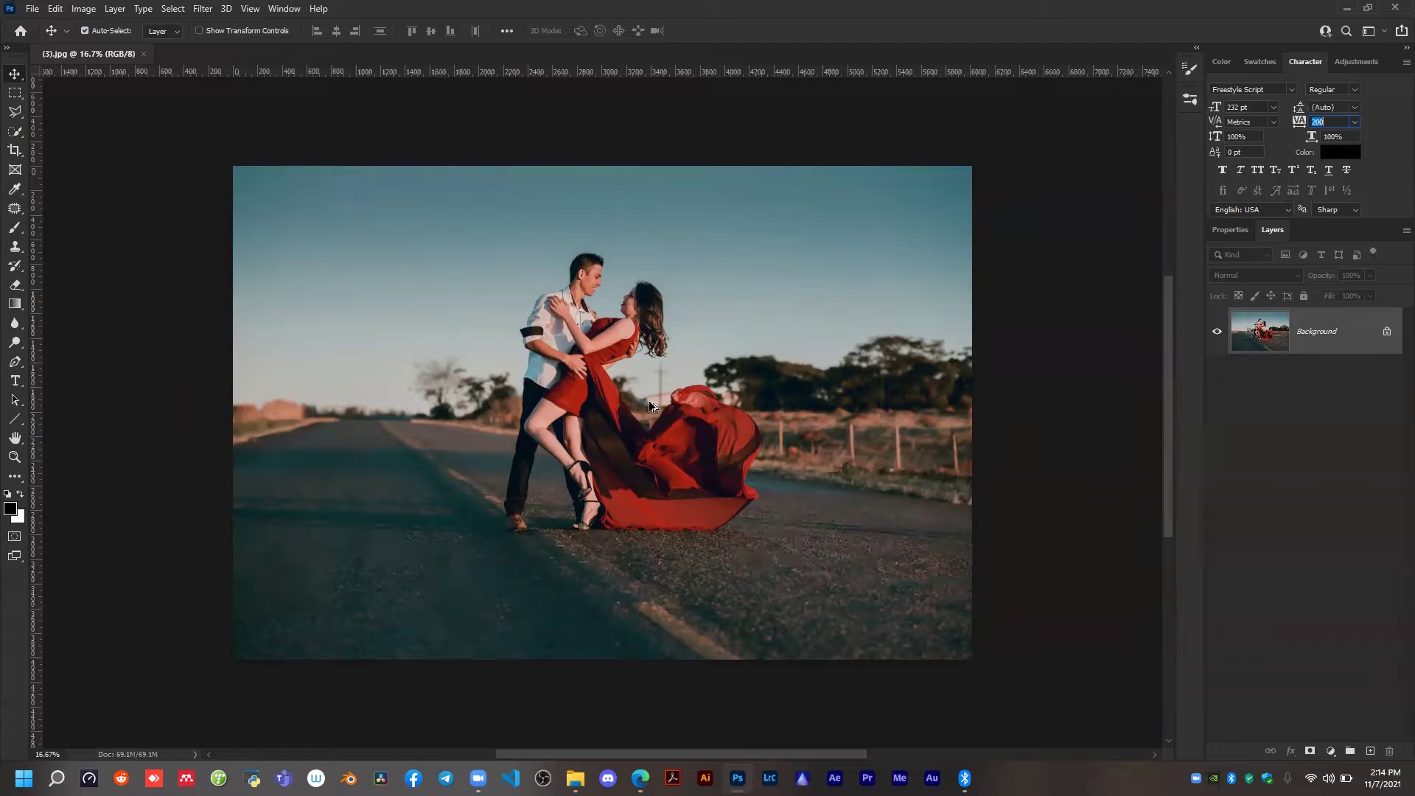
scroll(655, 387, up, 1)
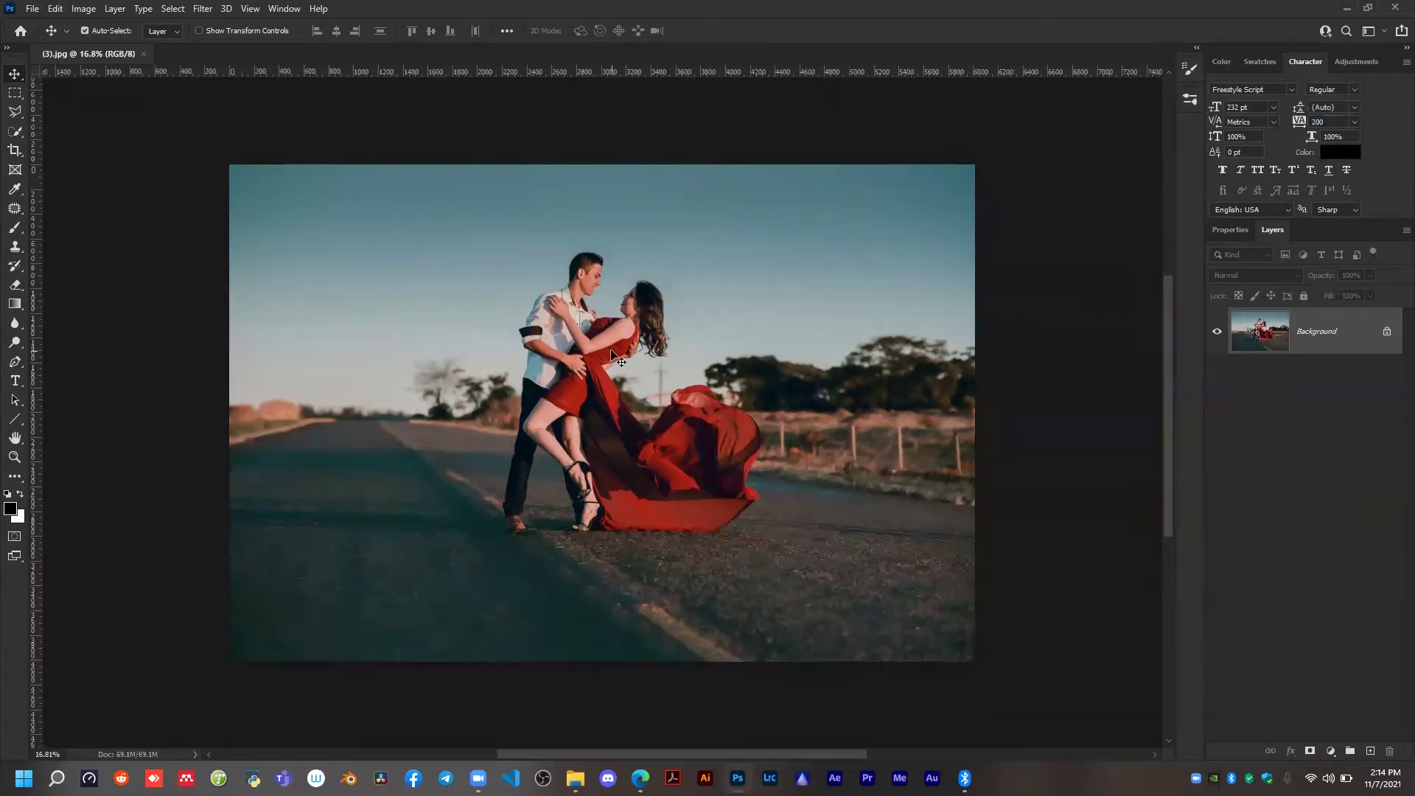
scroll(611, 348, up, 2)
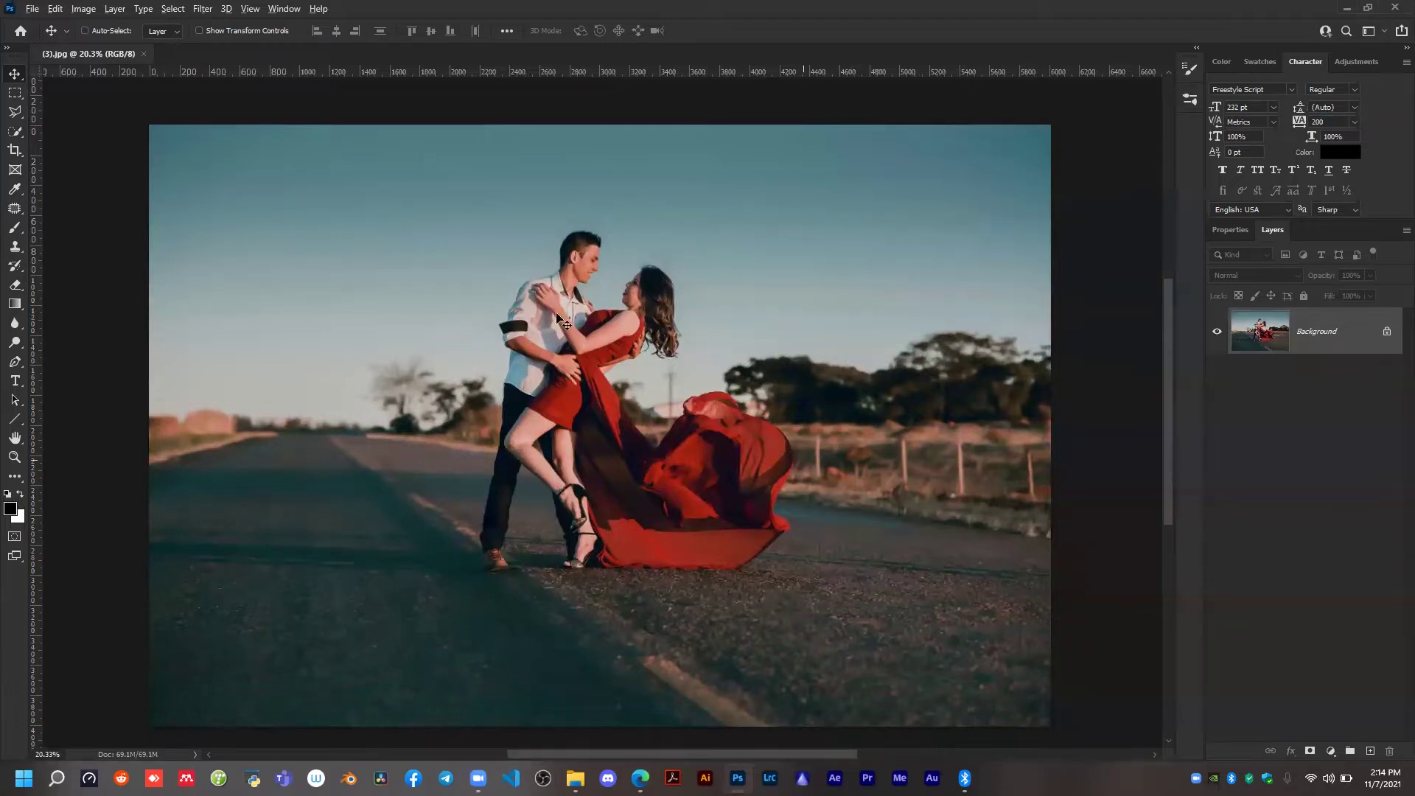
scroll(297, 133, down, 2)
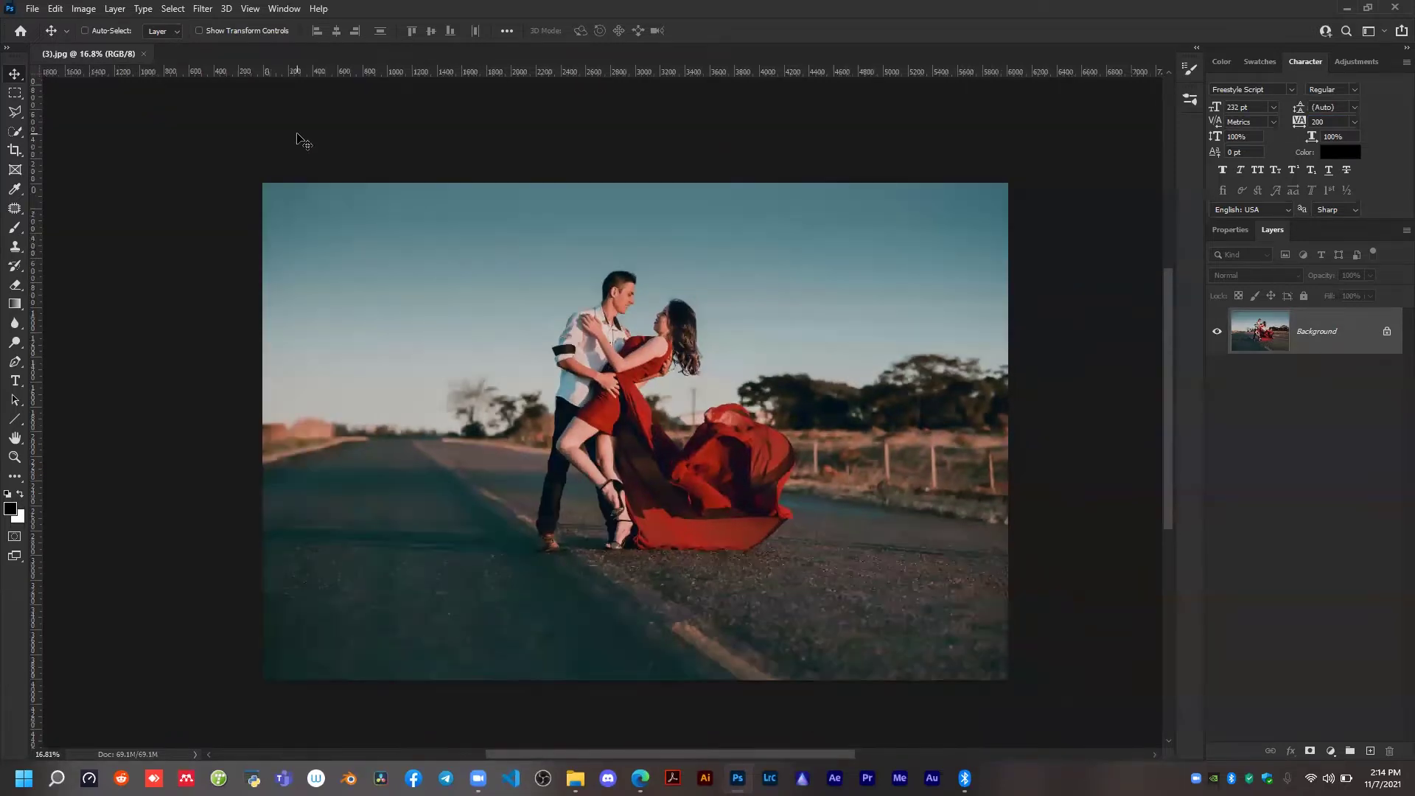
key(ctrl+n)
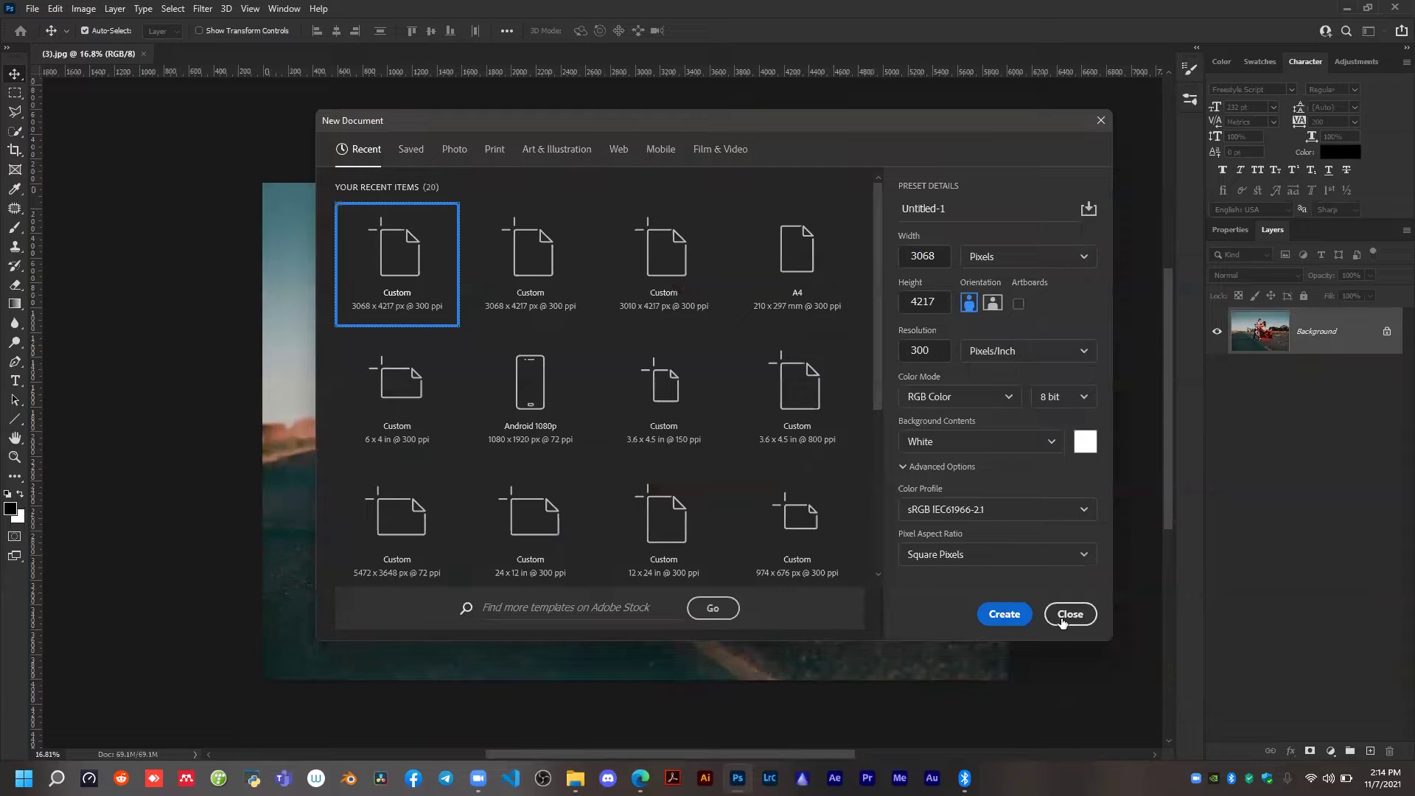
click(1062, 622)
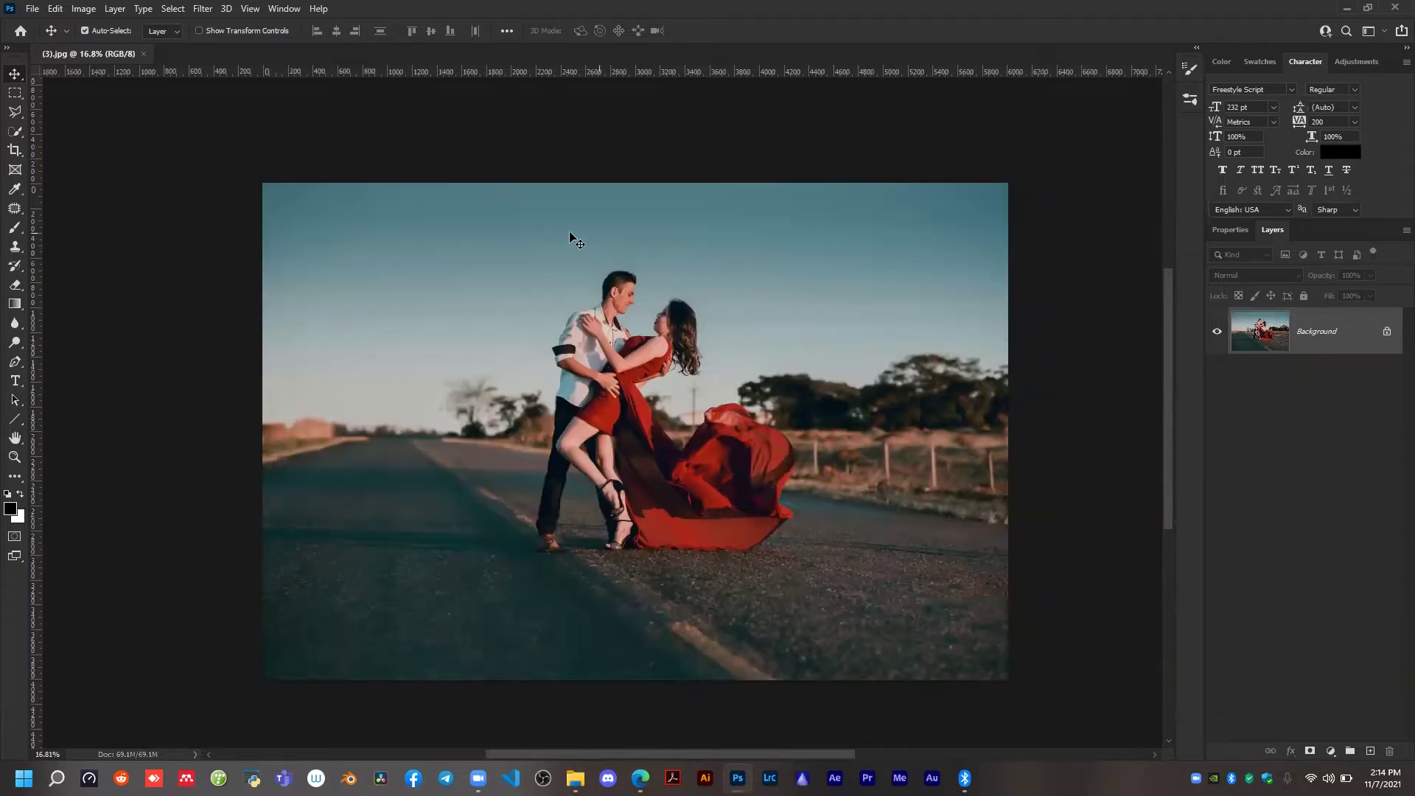
scroll(579, 249, down, 1)
scroll(579, 249, up, 1)
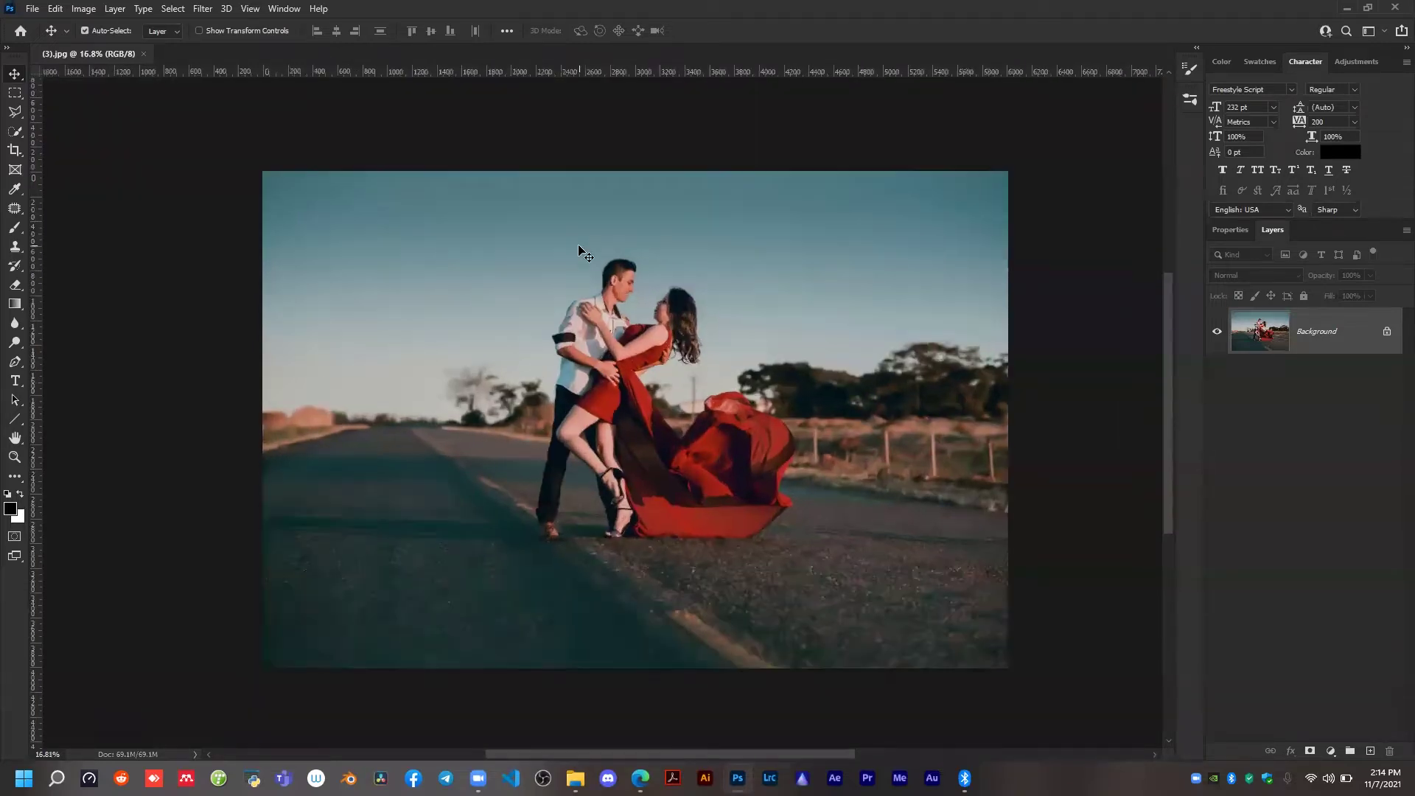
scroll(677, 380, up, 1)
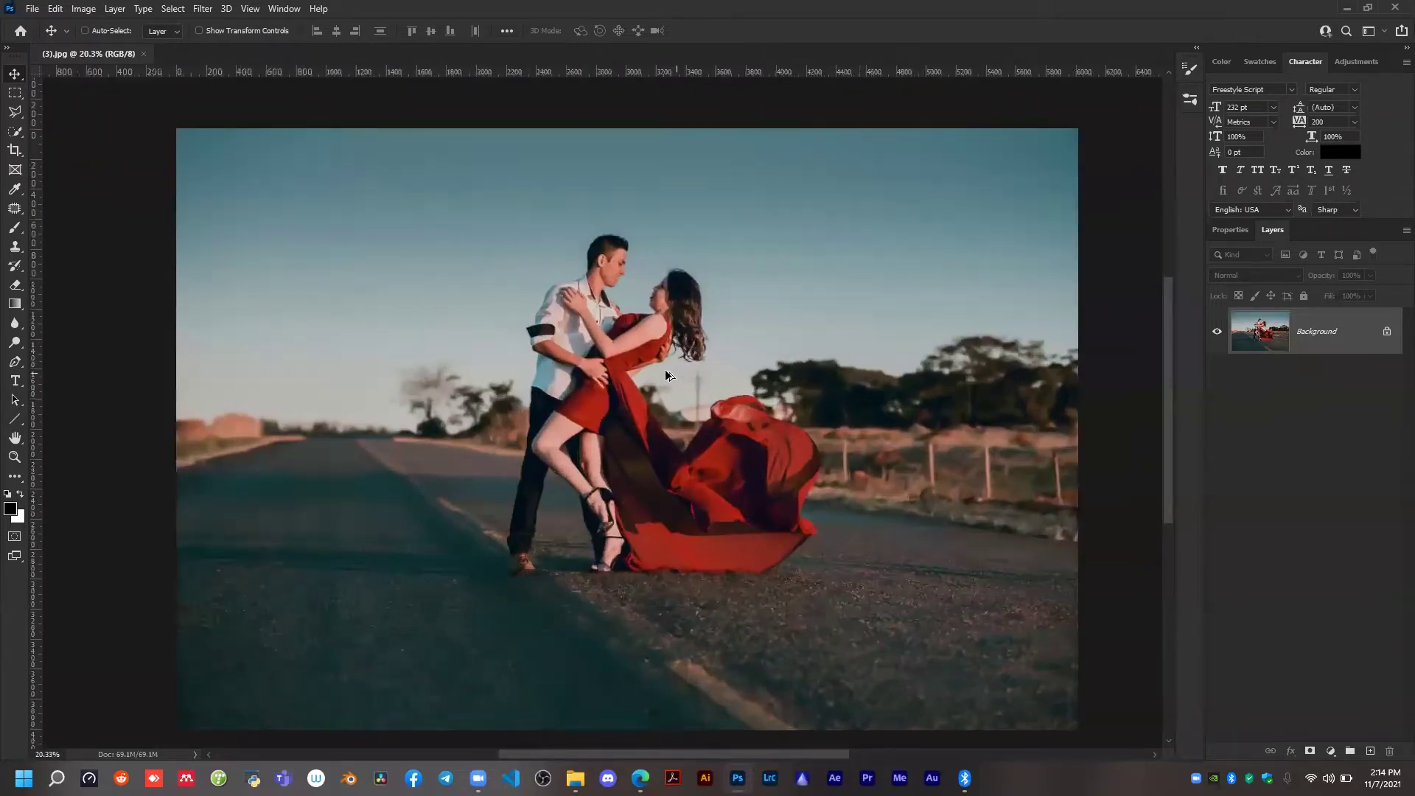
scroll(499, 310, down, 2)
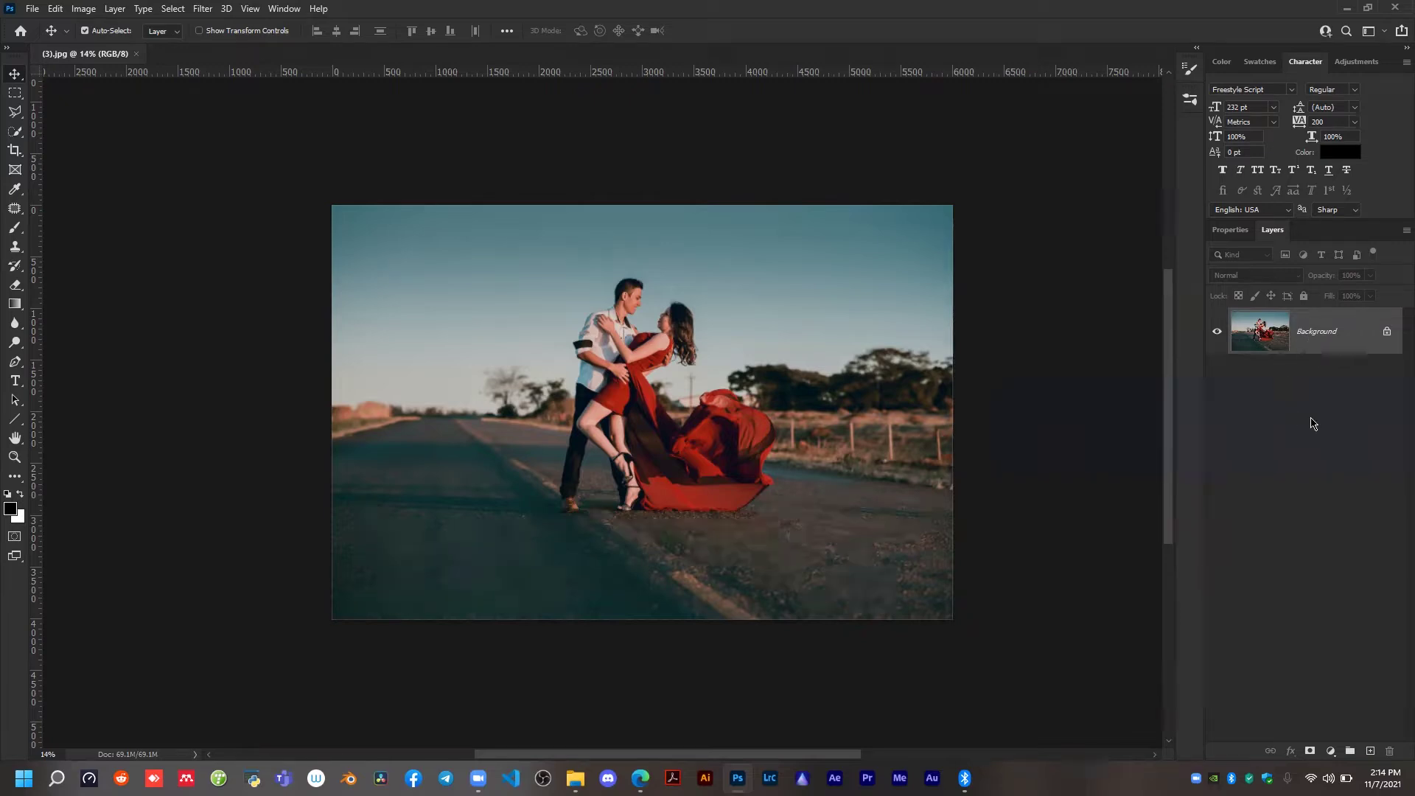
Set the layer thumbnails to medium size and back to large.
right_click(1347, 452)
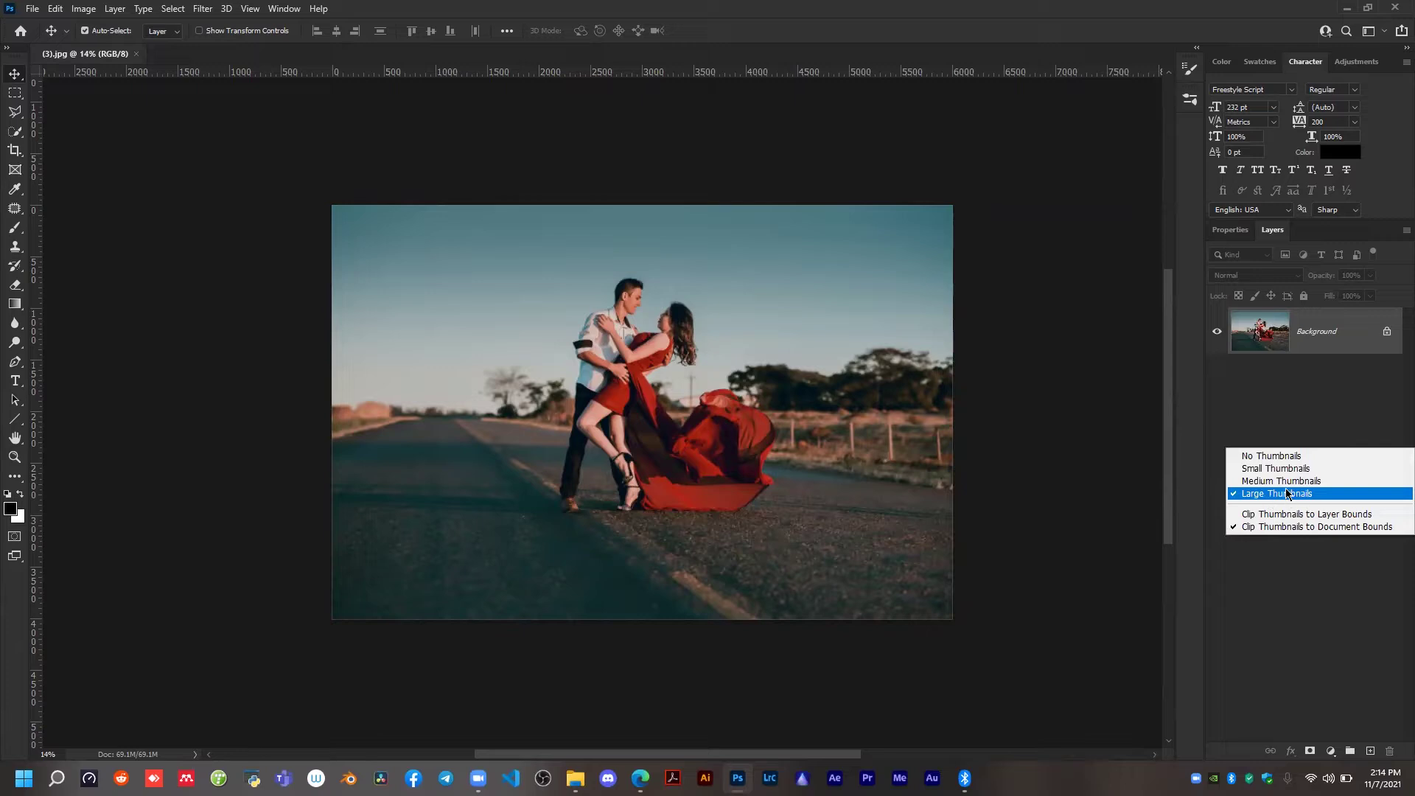
click(1280, 481)
right_click(1316, 448)
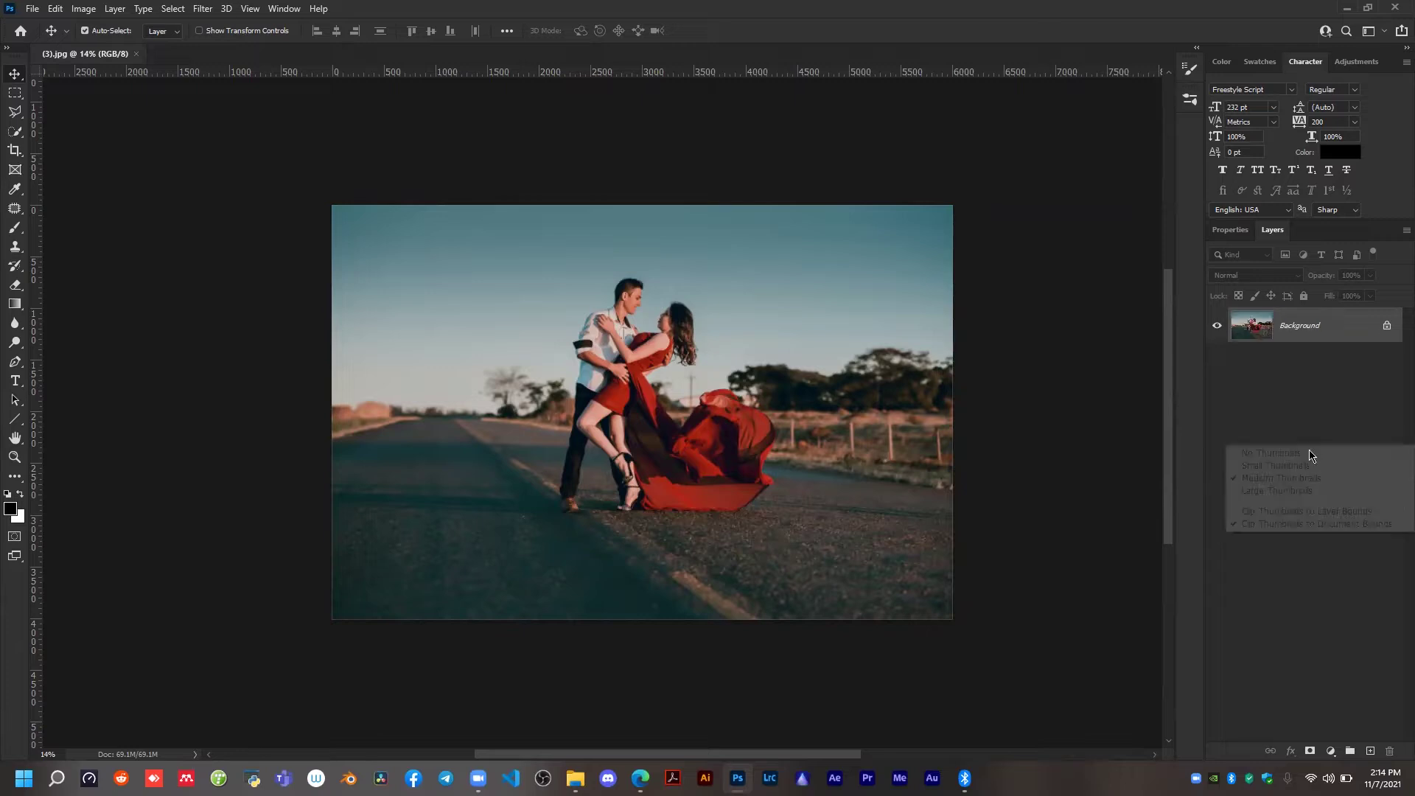
click(1316, 493)
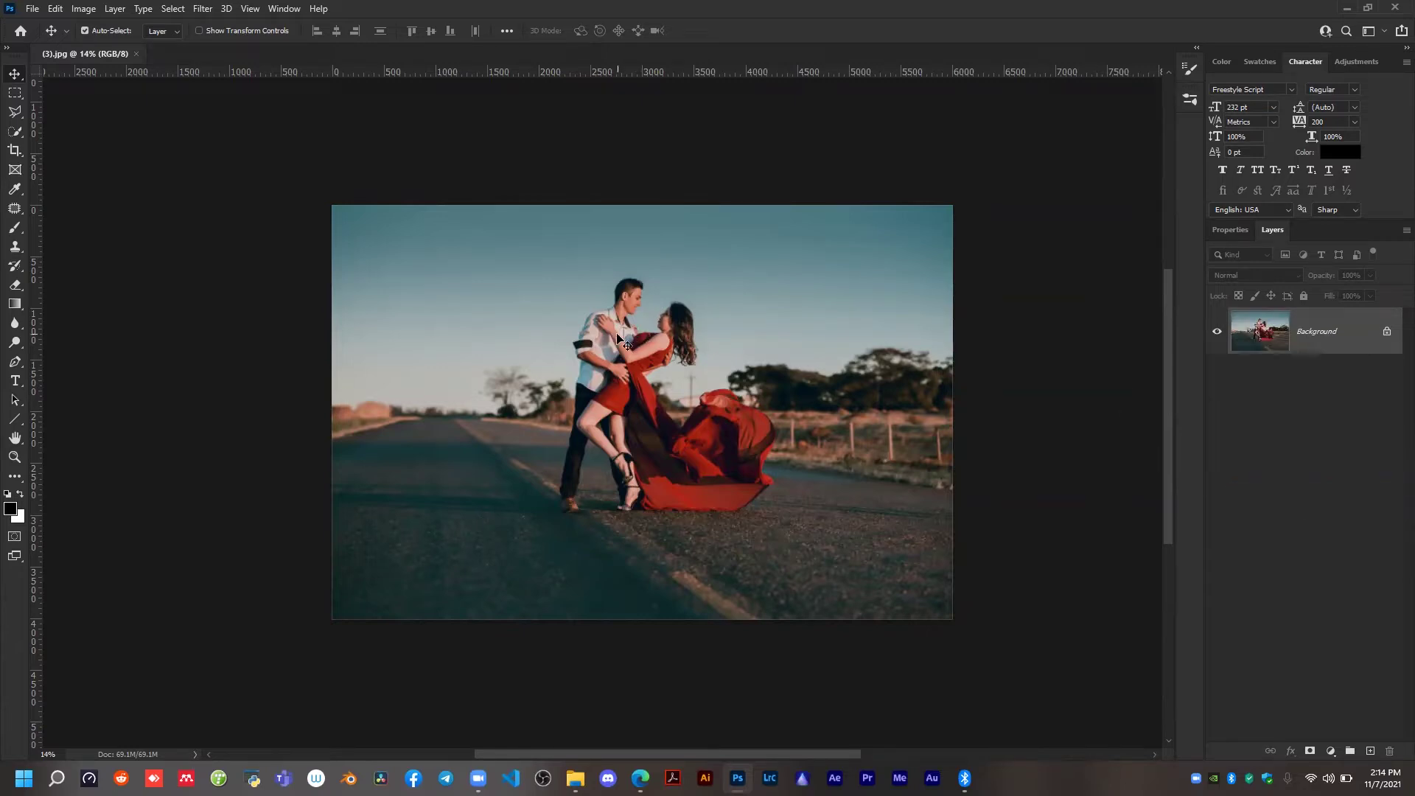
key(t)
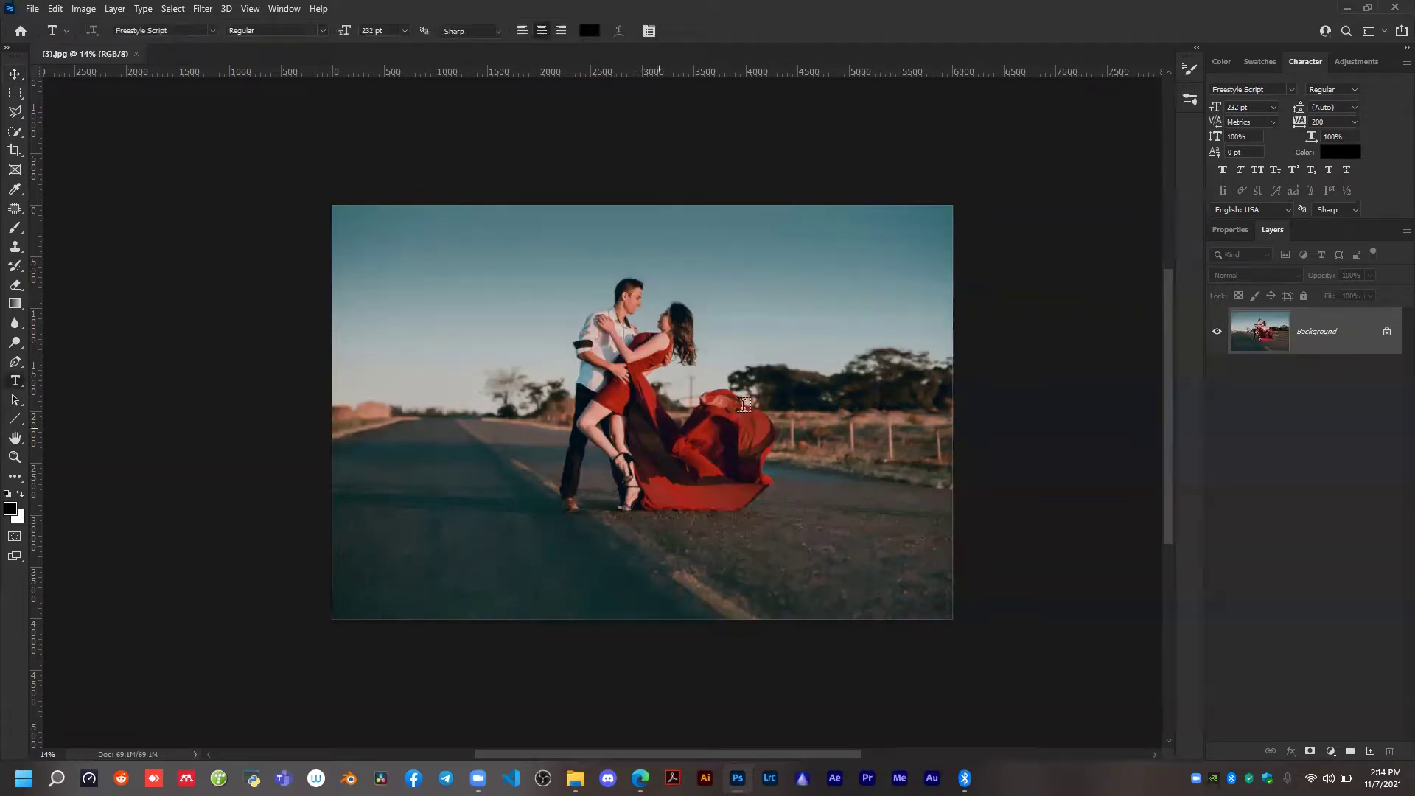
click(611, 322)
scroll(606, 347, up, 3)
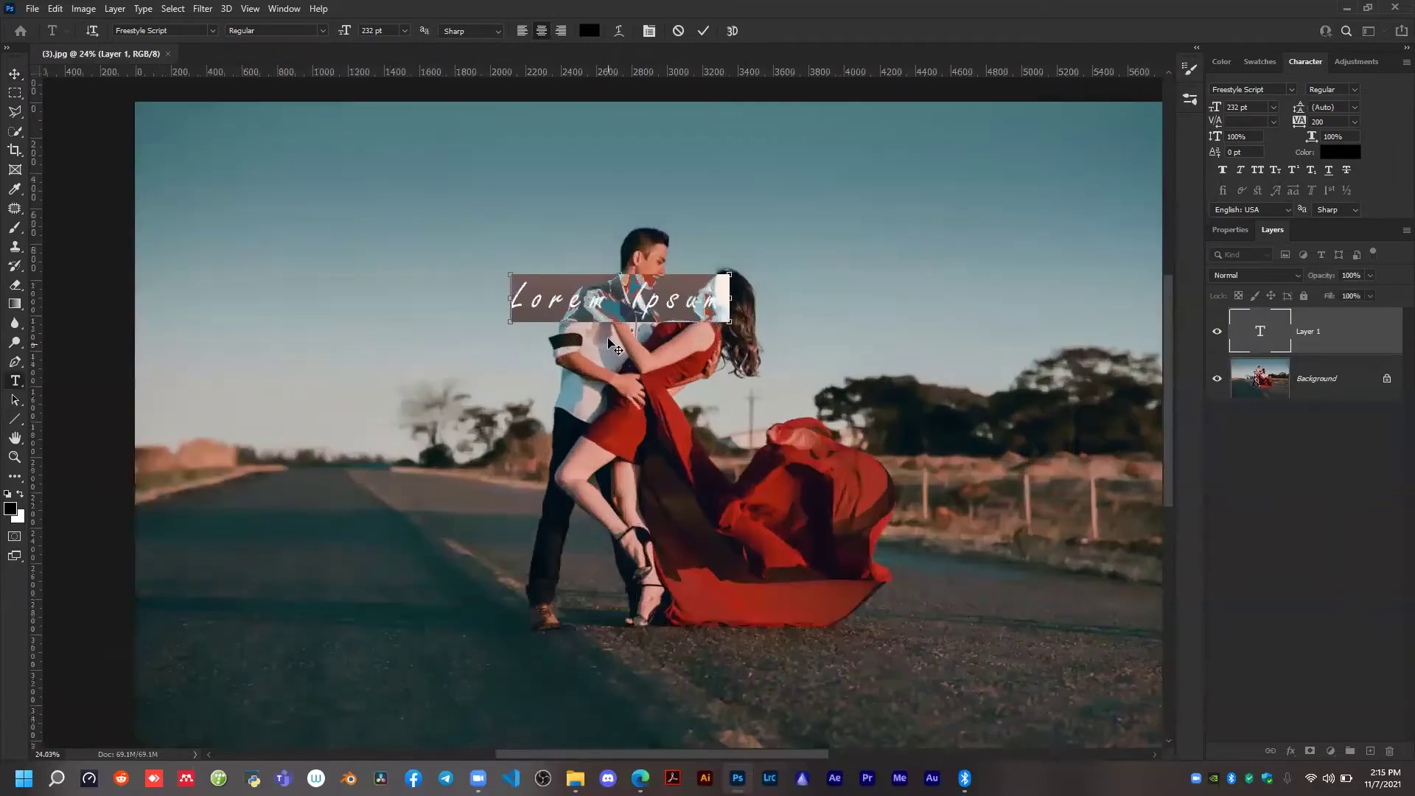
scroll(609, 340, up, 1)
scroll(608, 341, down, 2)
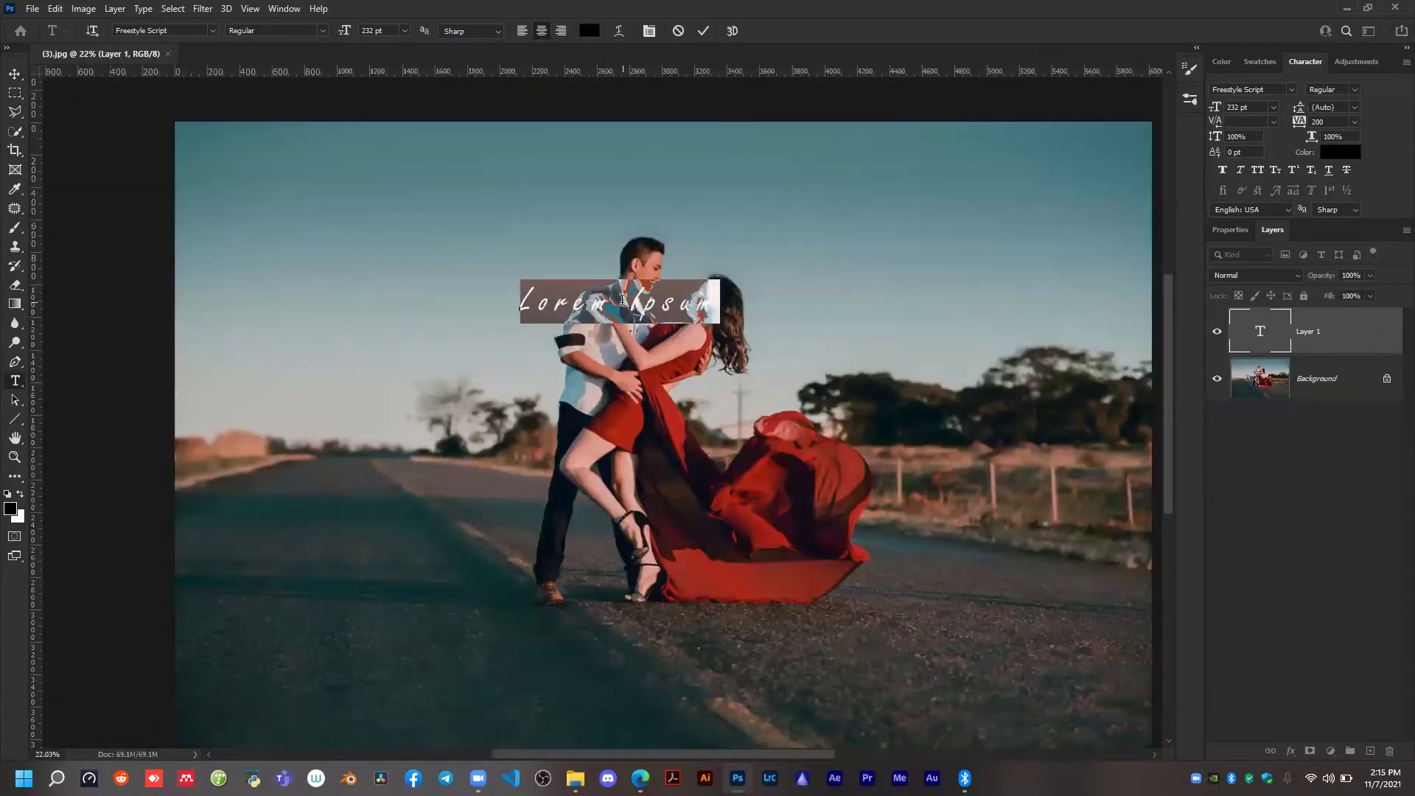
text(LOVE)
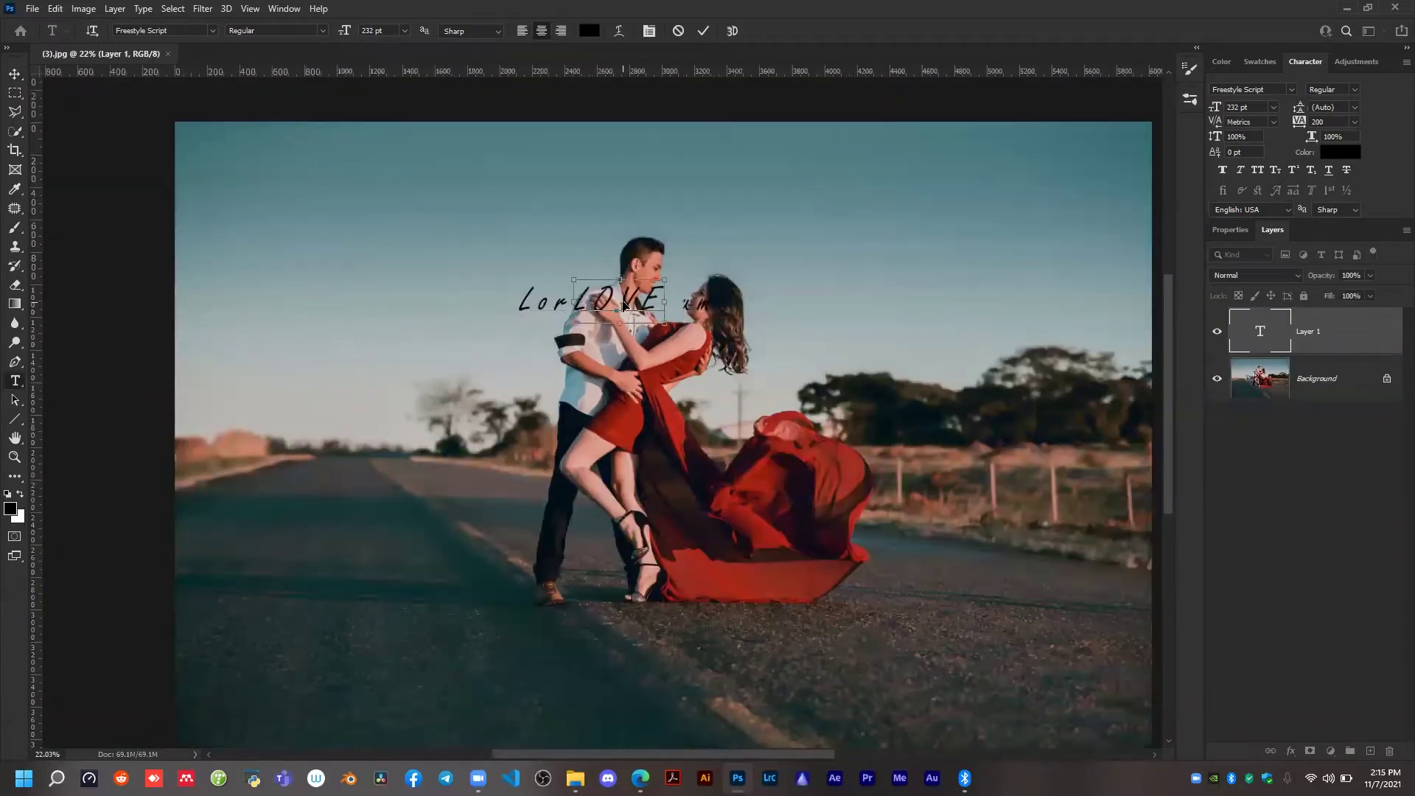
double_click(624, 302)
click(623, 301)
double_click(655, 301)
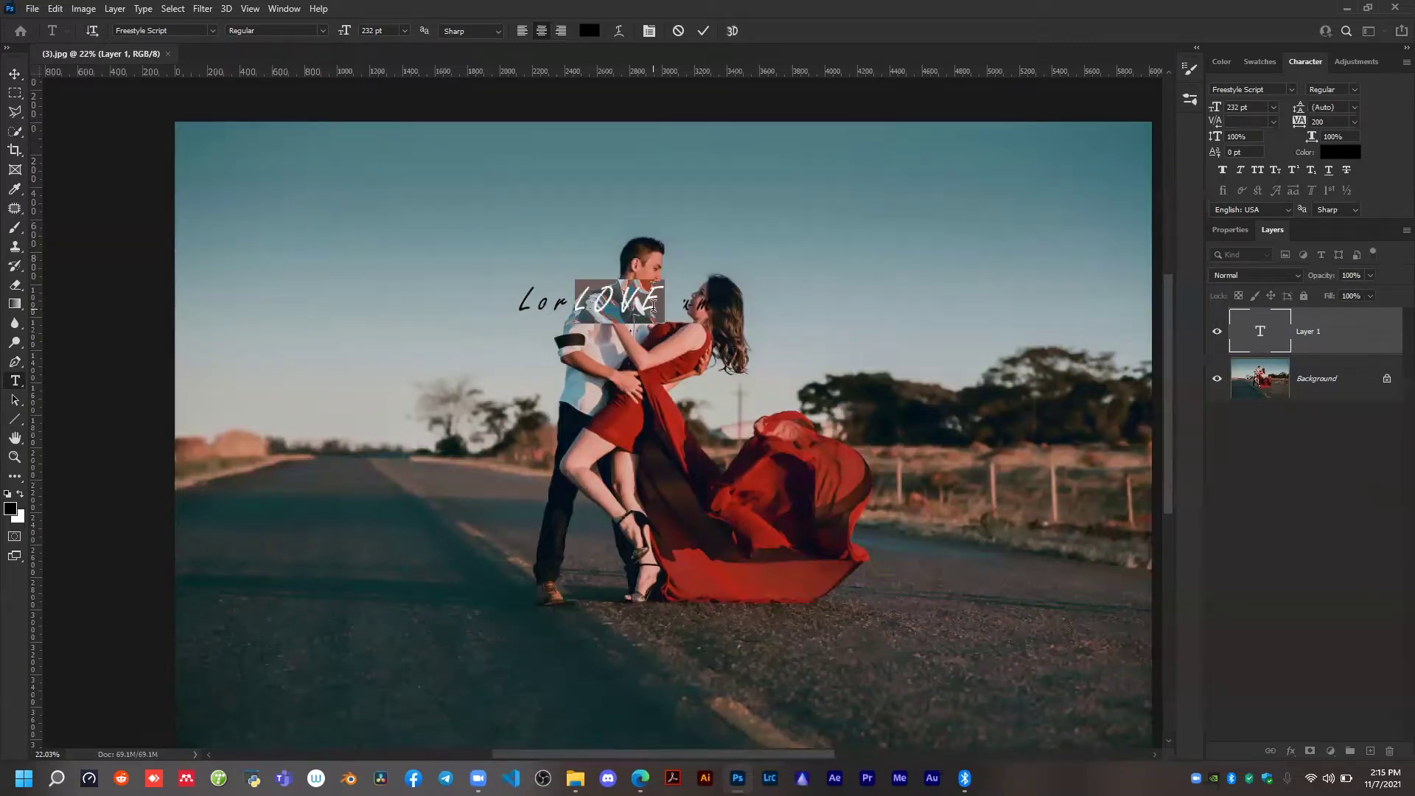
click(678, 31)
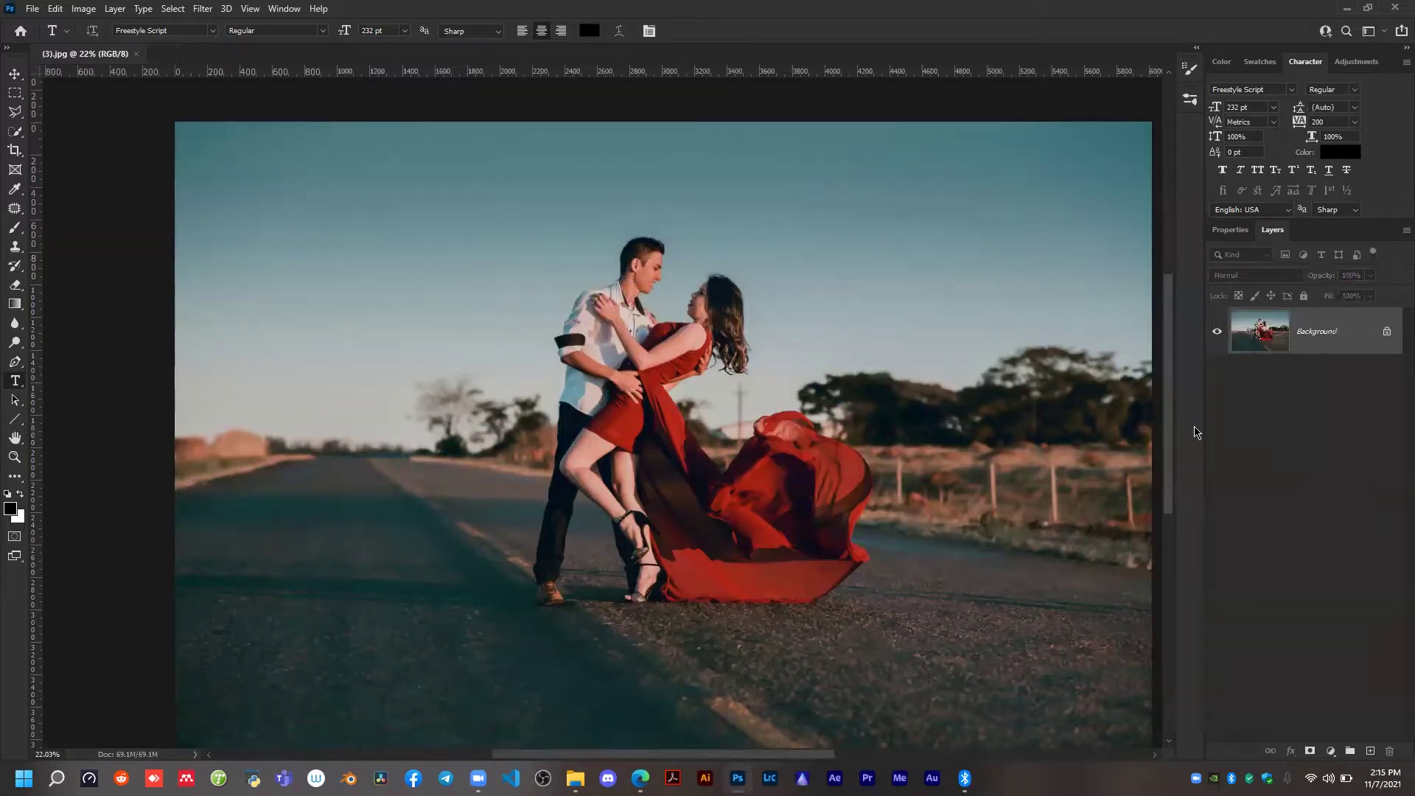
Add the horizontal text LOVE over the couple and set its font to The Bold Font in Bold.
click(650, 350)
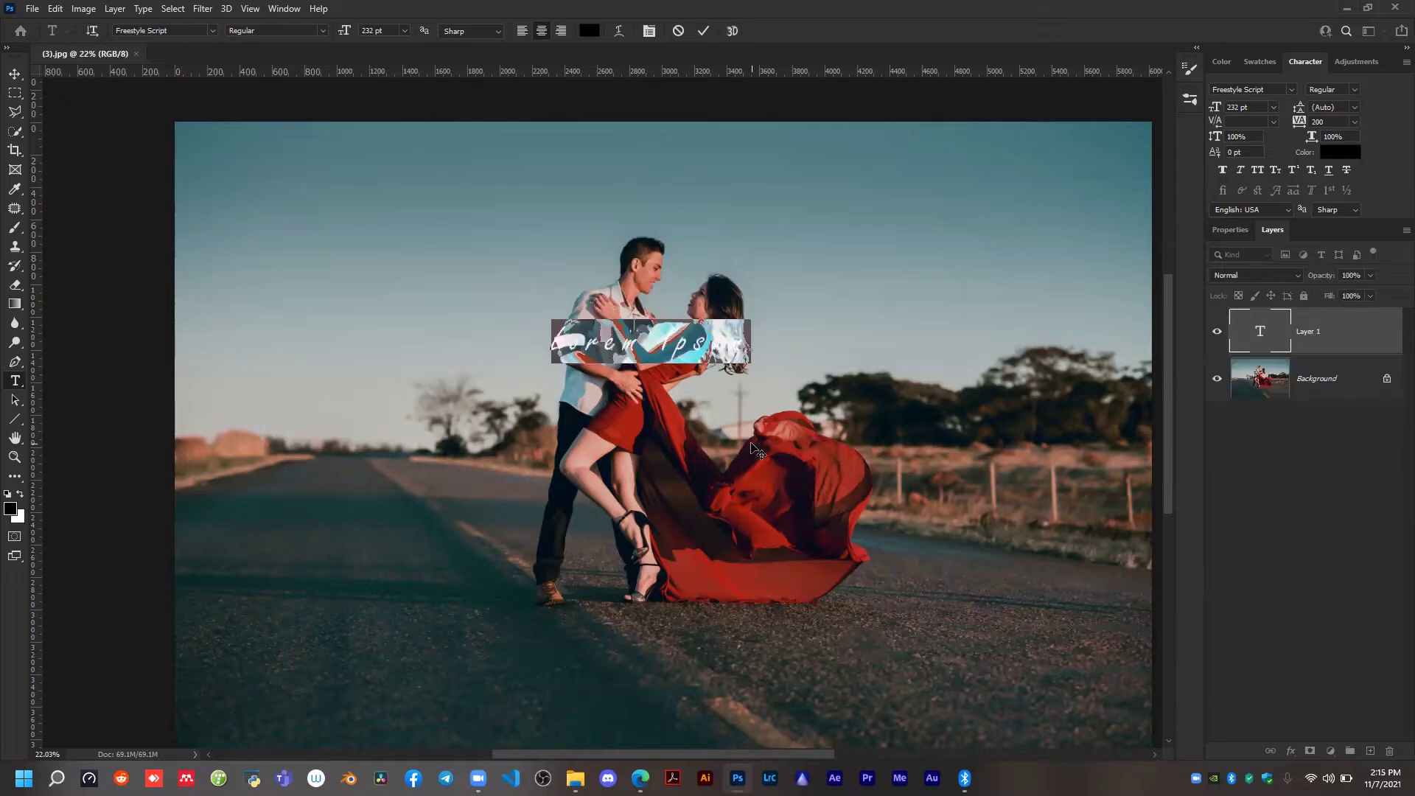
text(LOVE)
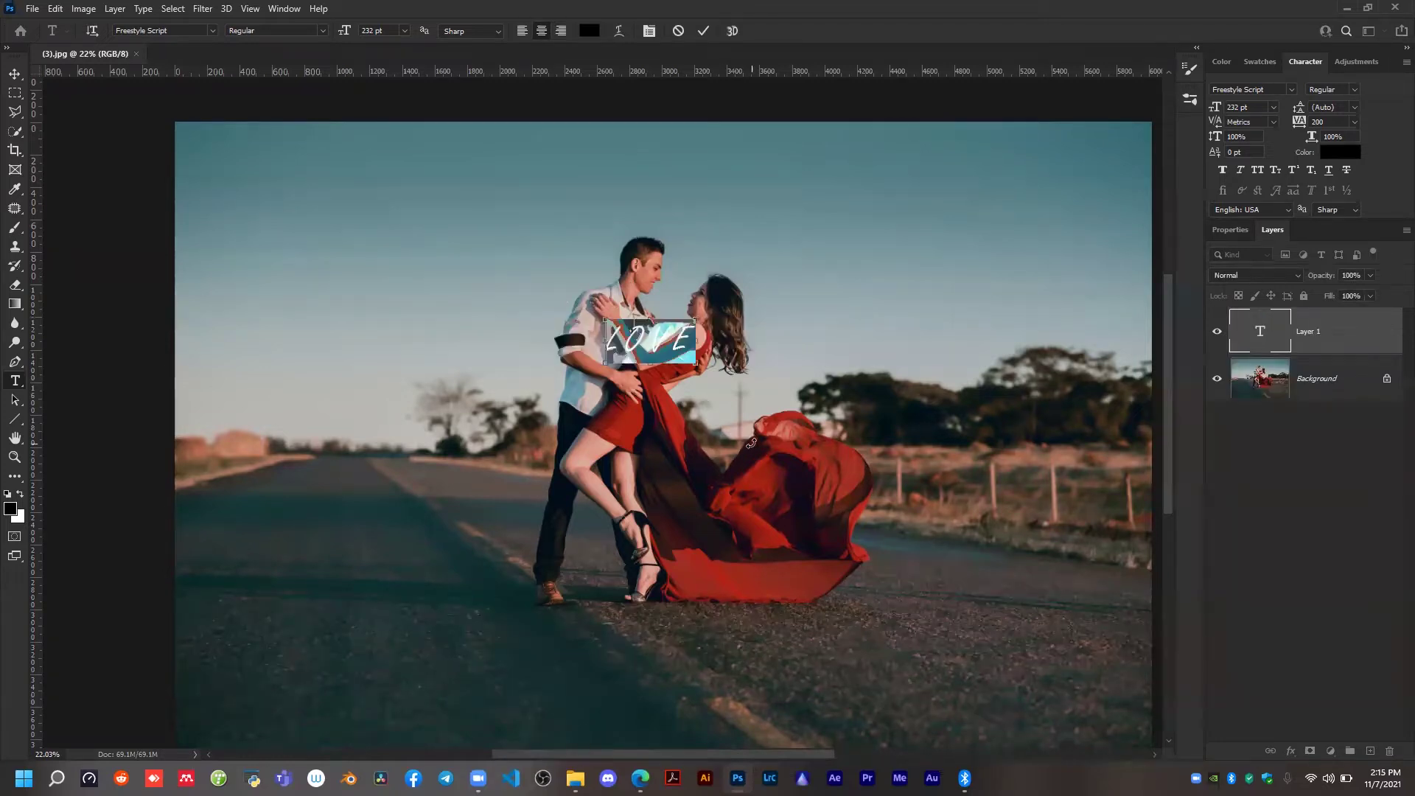
click(215, 31)
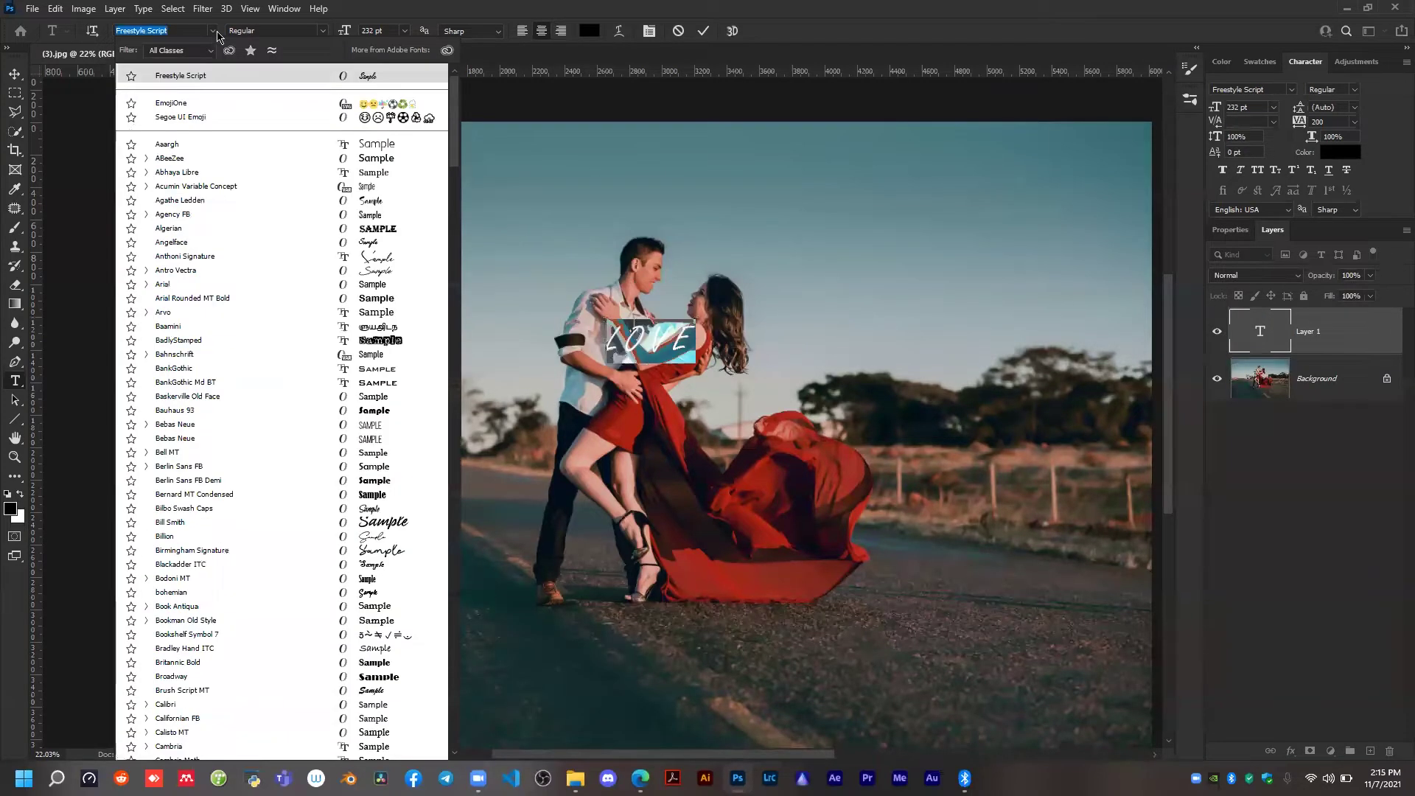
text(the)
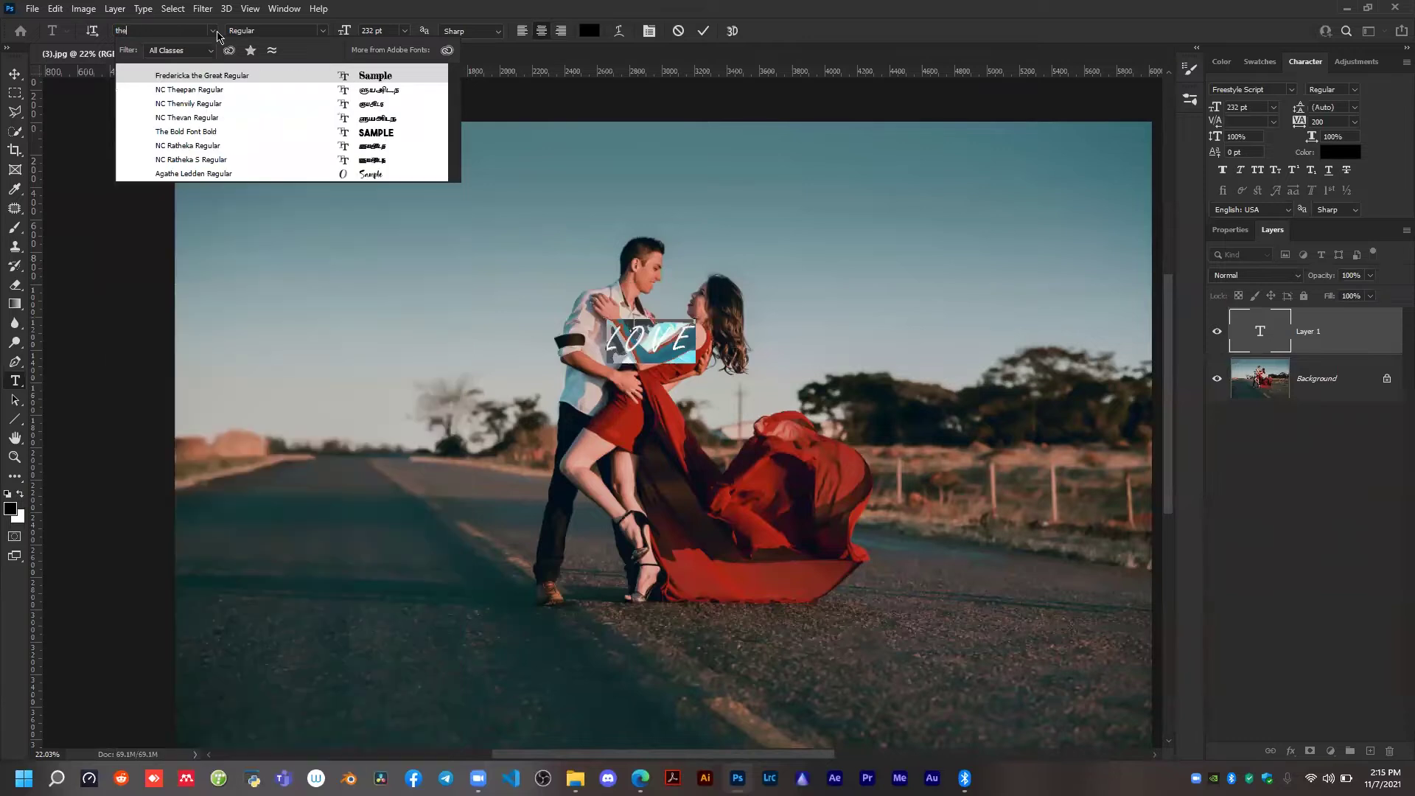
text( bold Font)
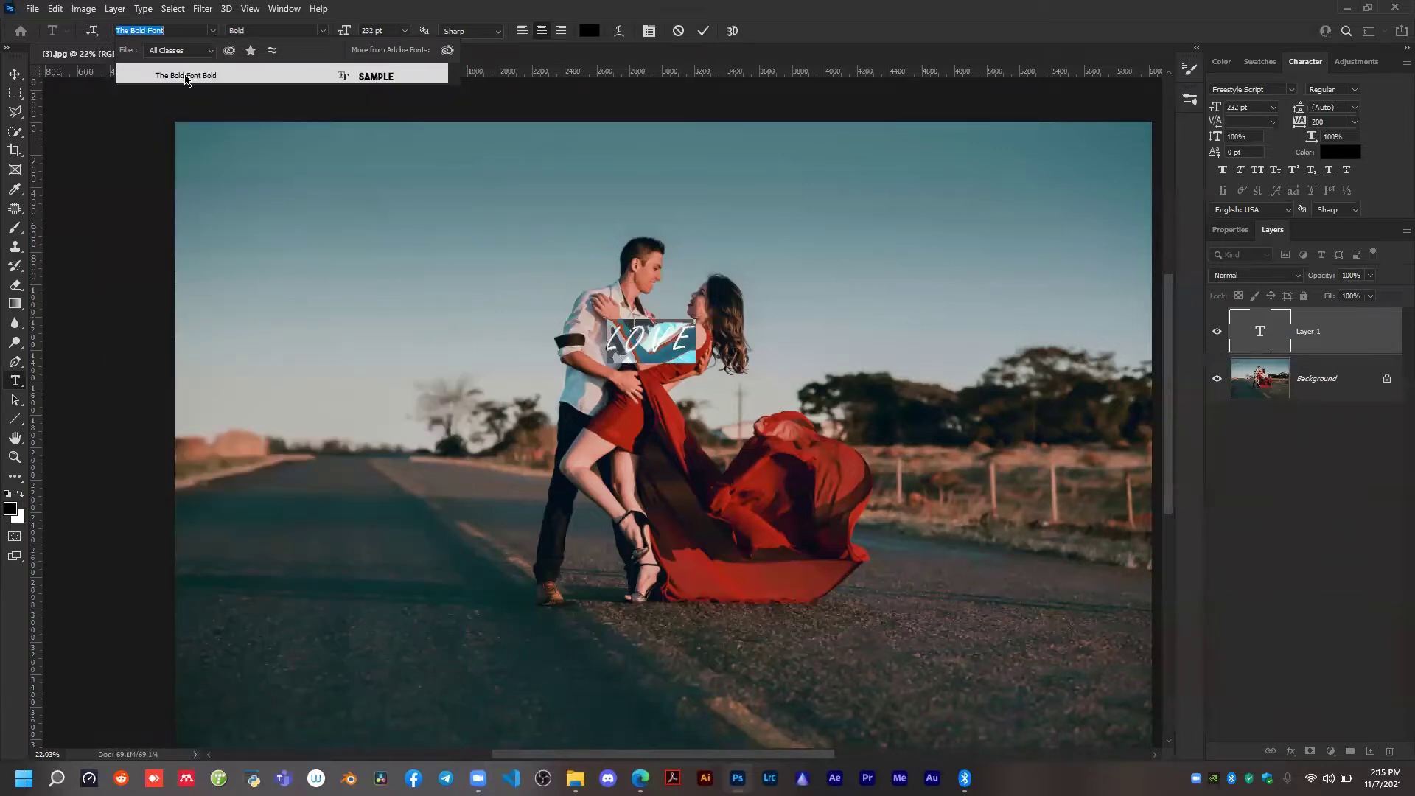
click(186, 76)
click(703, 31)
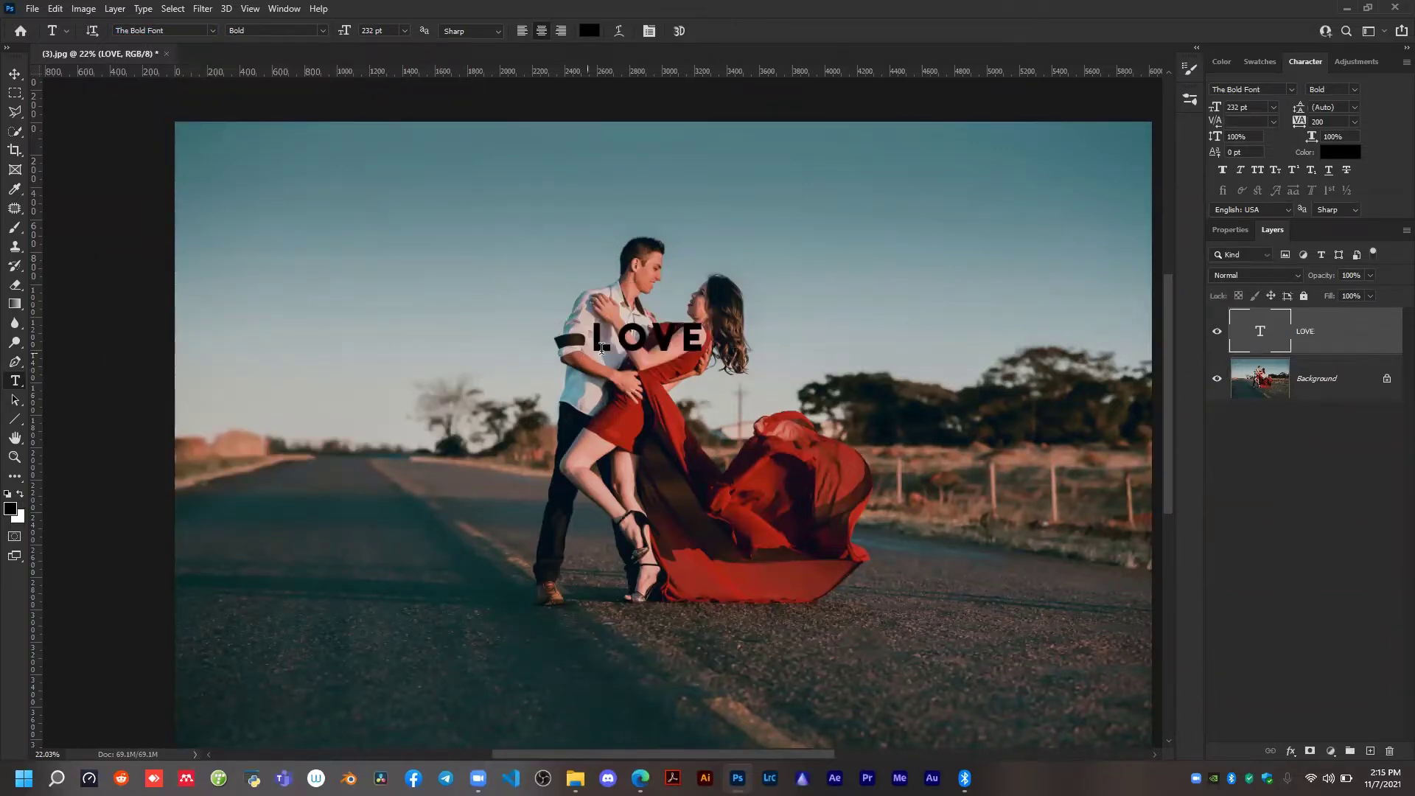
Move the LOVE text off the couple into the open sky above and left of the man.
key(b)
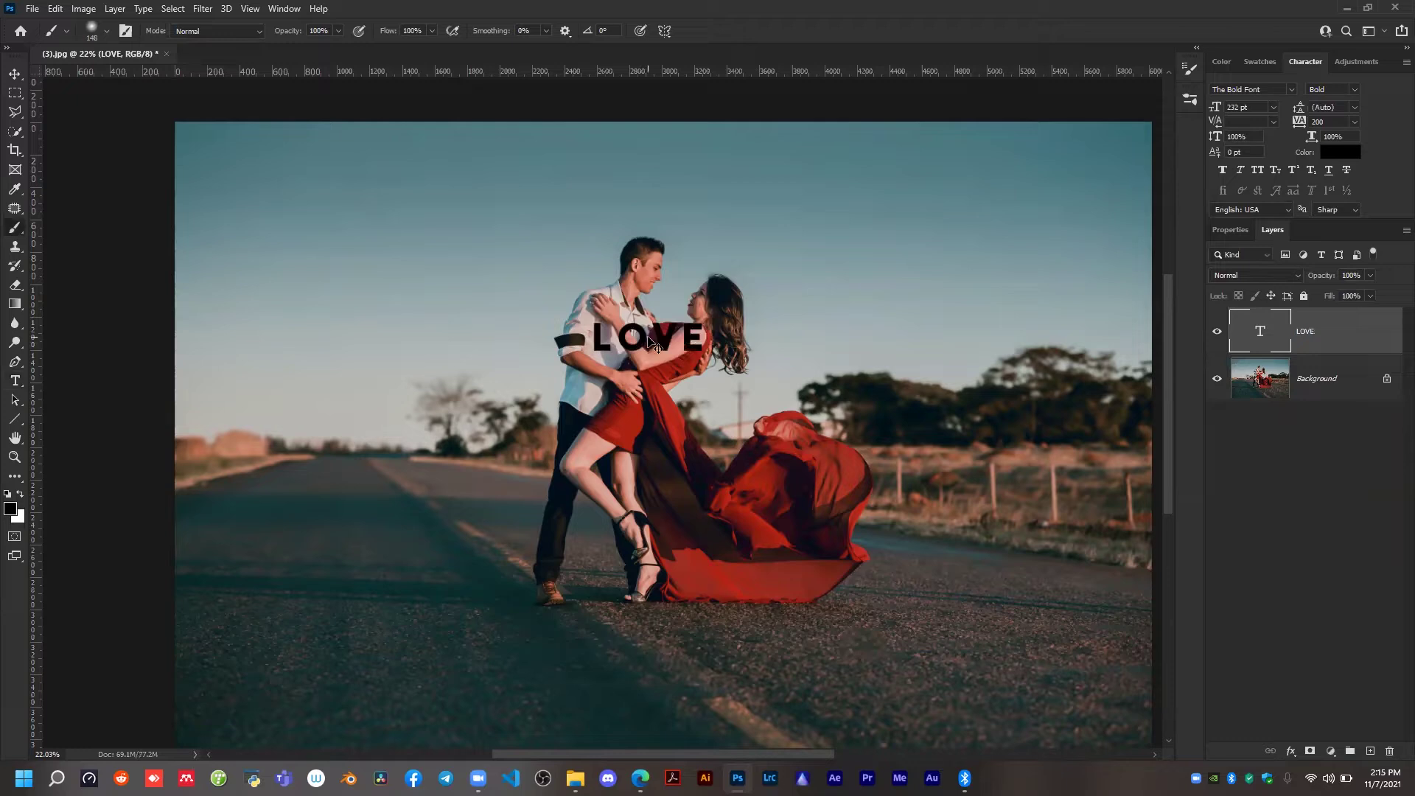
drag(667, 344, 462, 210)
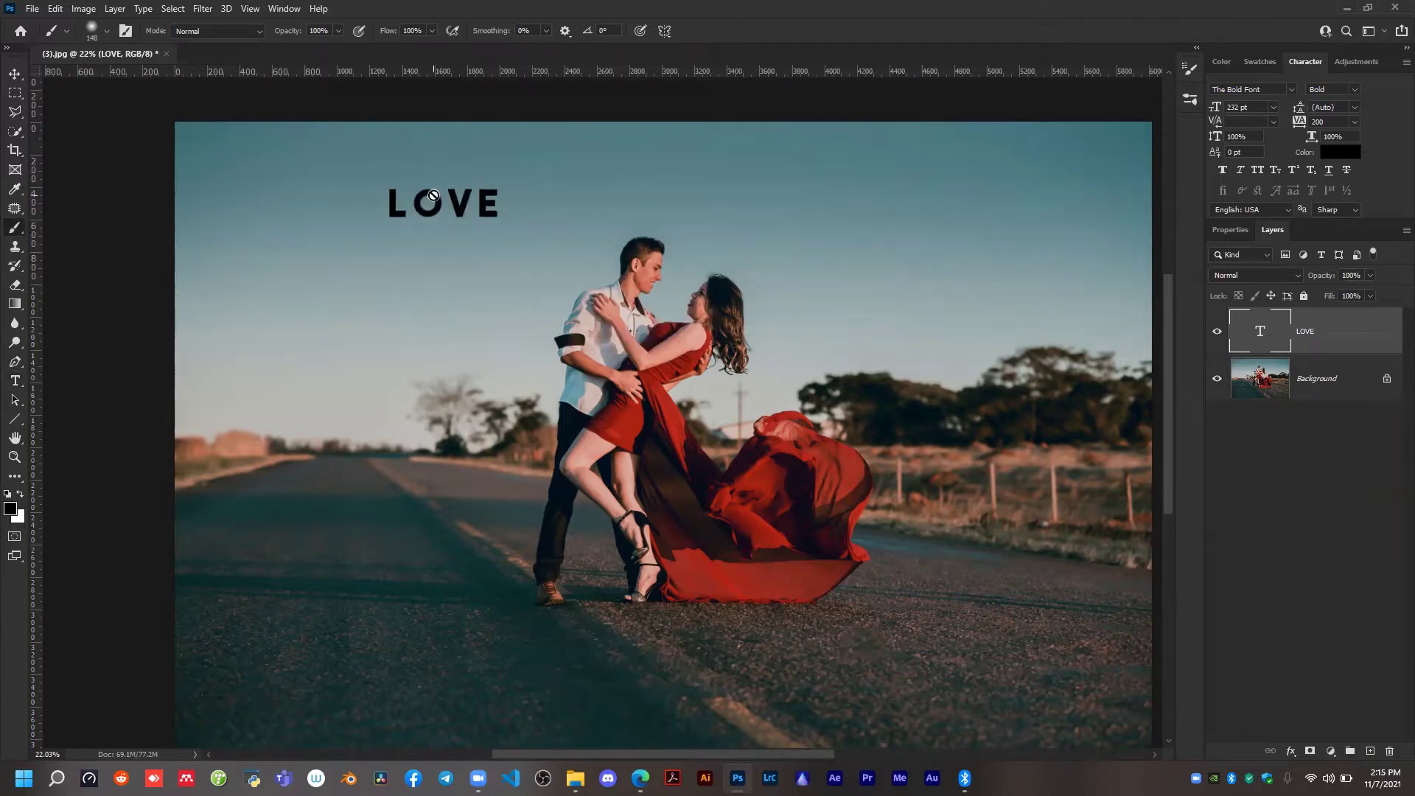
key(v)
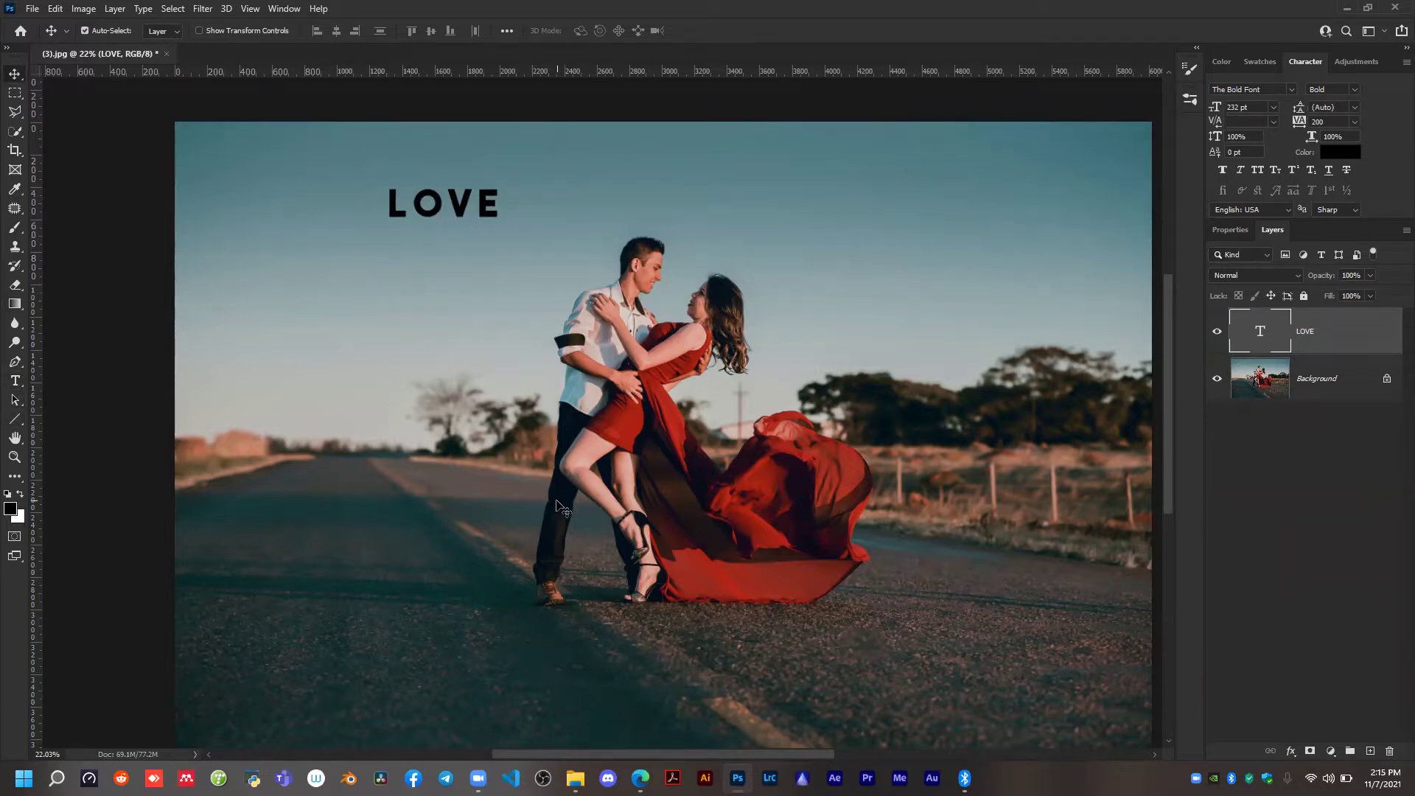
Stack the word LOVE vertically by inserting line breaks so that each letter sits on its own line.
key(t)
click(413, 209)
key(Return)
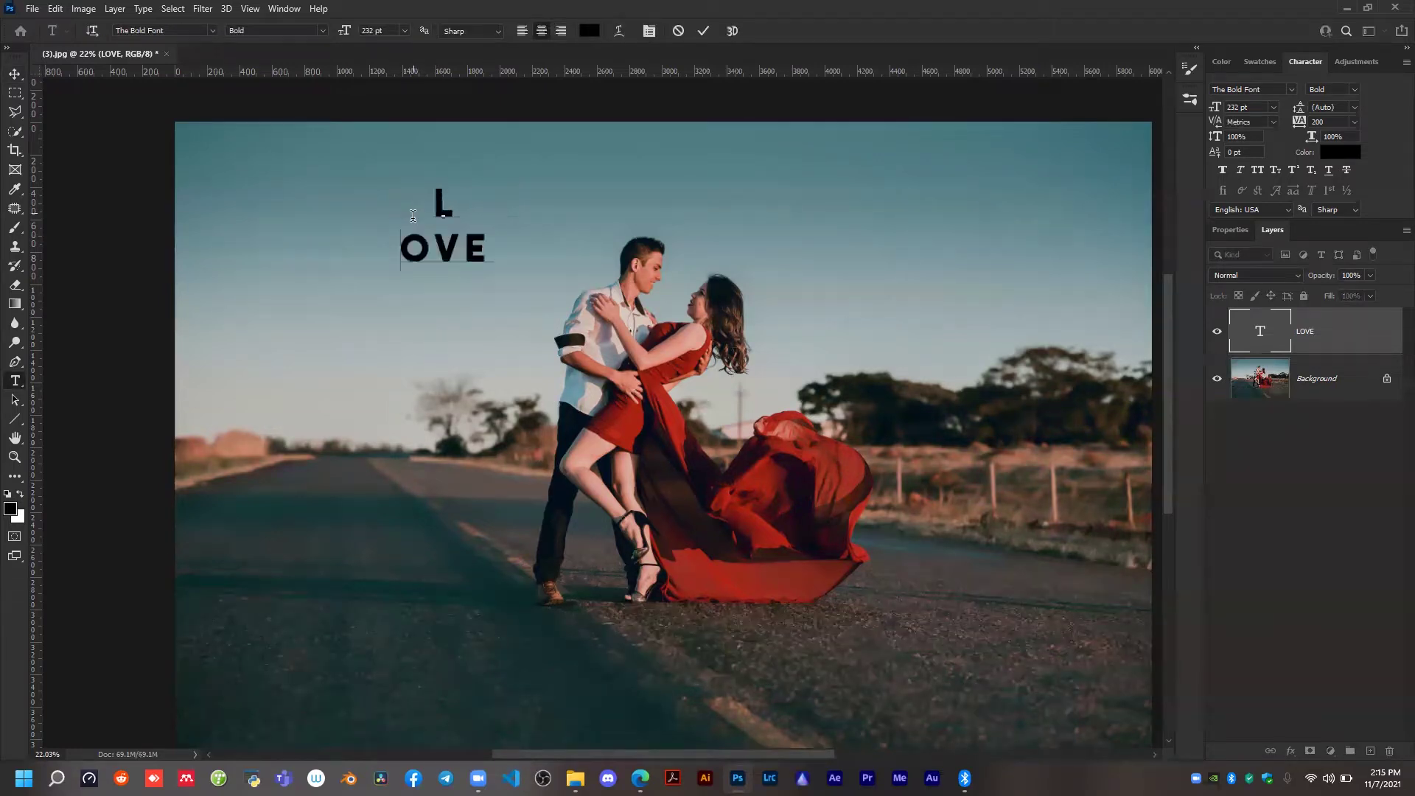
click(439, 247)
key(Return)
click(448, 290)
key(Return)
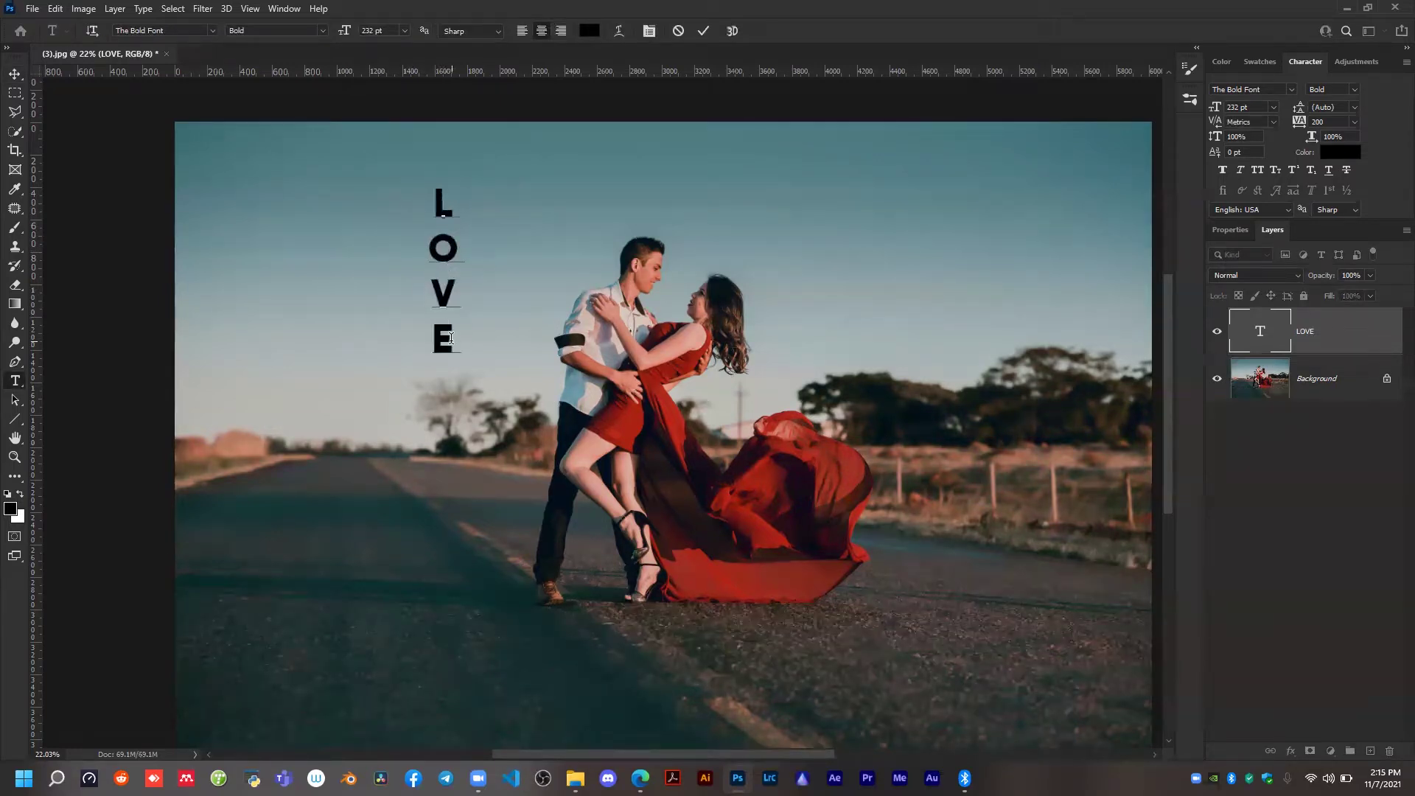
click(704, 32)
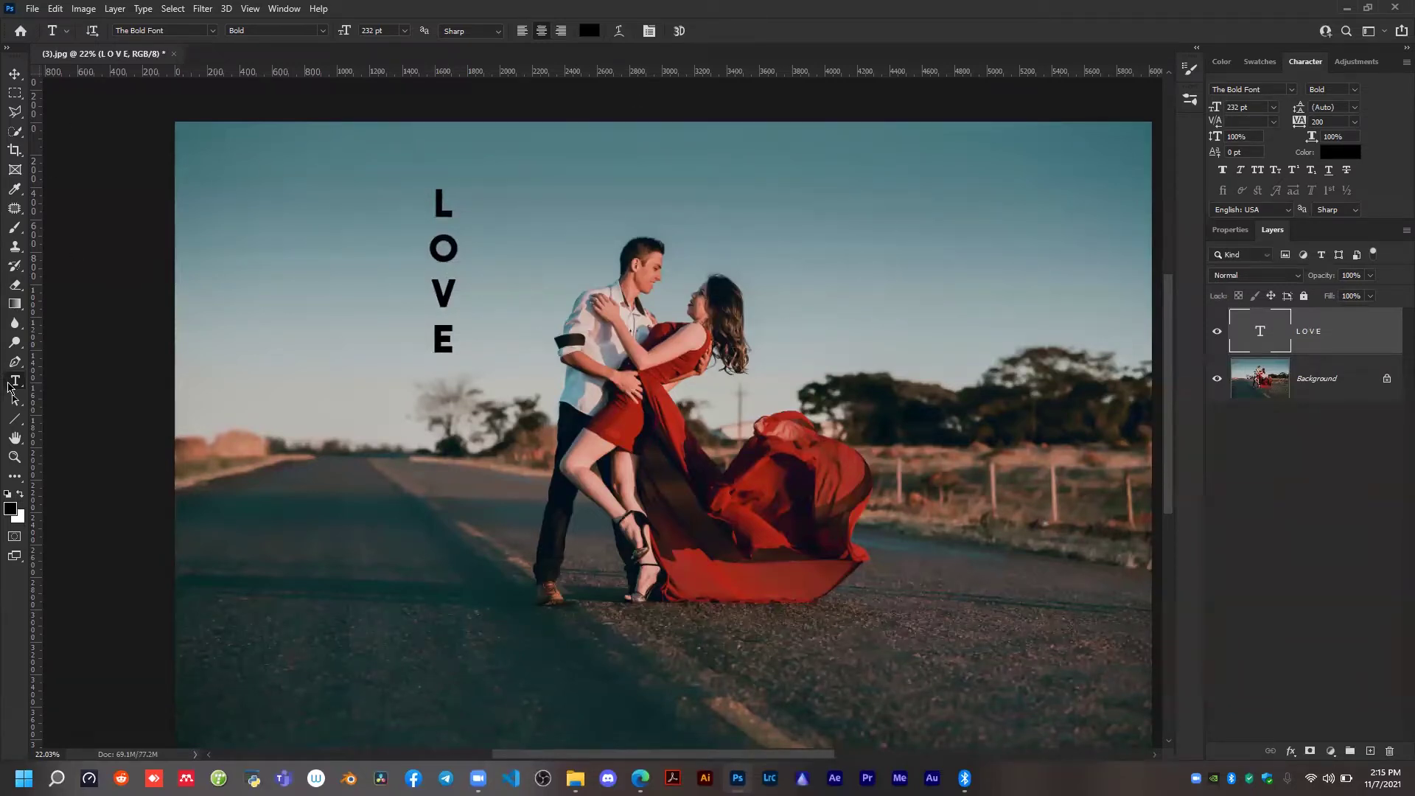
Add the vertical text LOVE in the sky above the flowing dress with the Vertical Type tool.
right_click(15, 383)
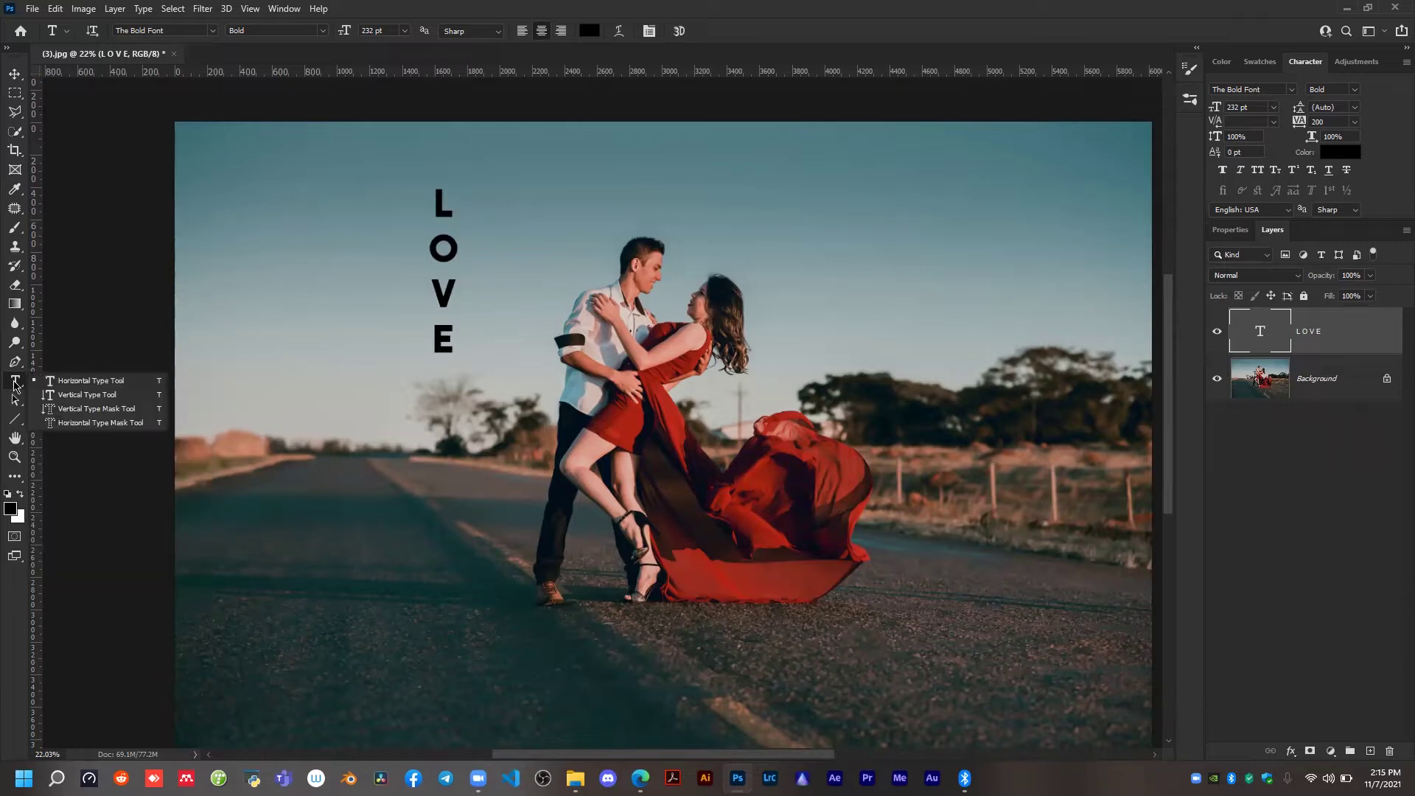
click(98, 402)
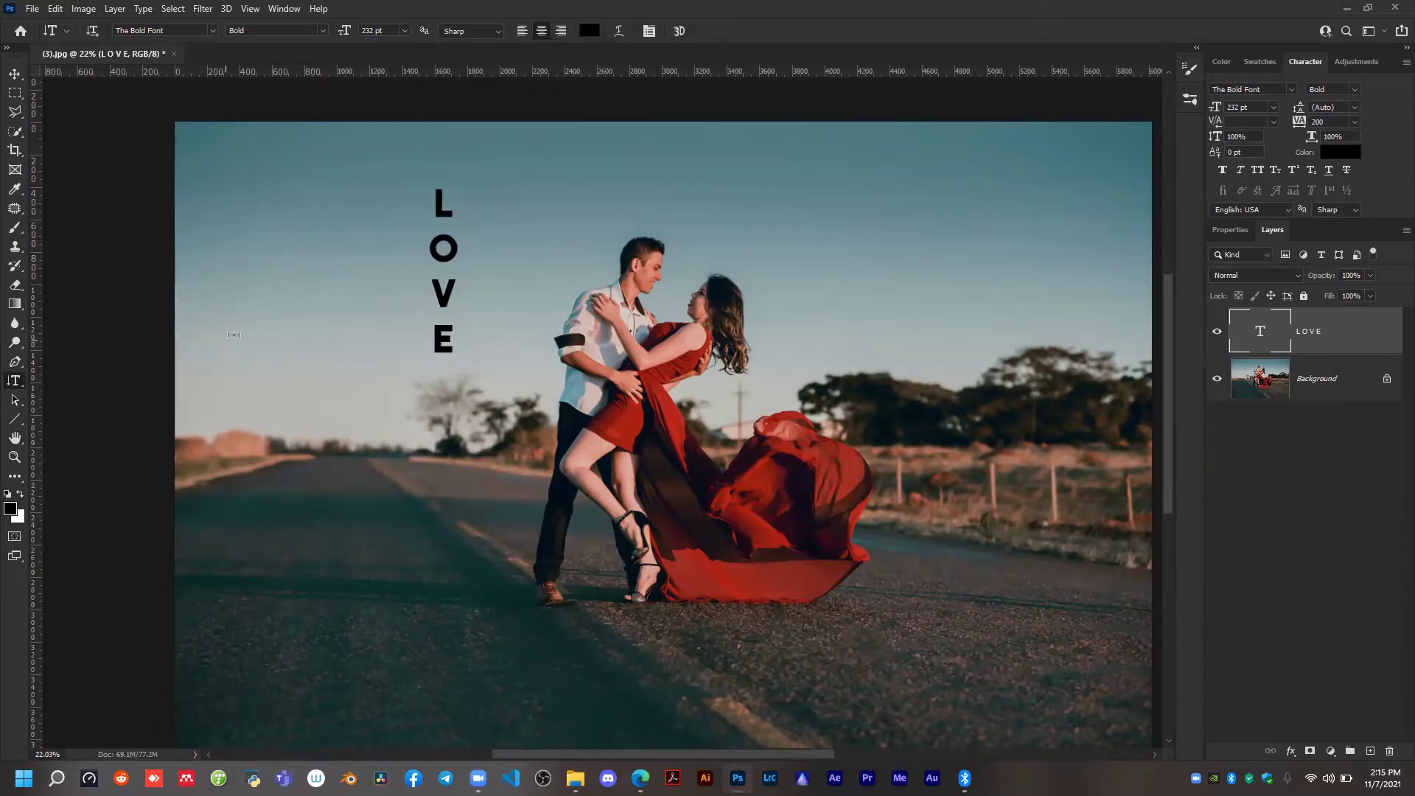
drag(295, 185, 273, 314)
click(678, 30)
click(809, 191)
text(LOVE)
click(703, 30)
key(v)
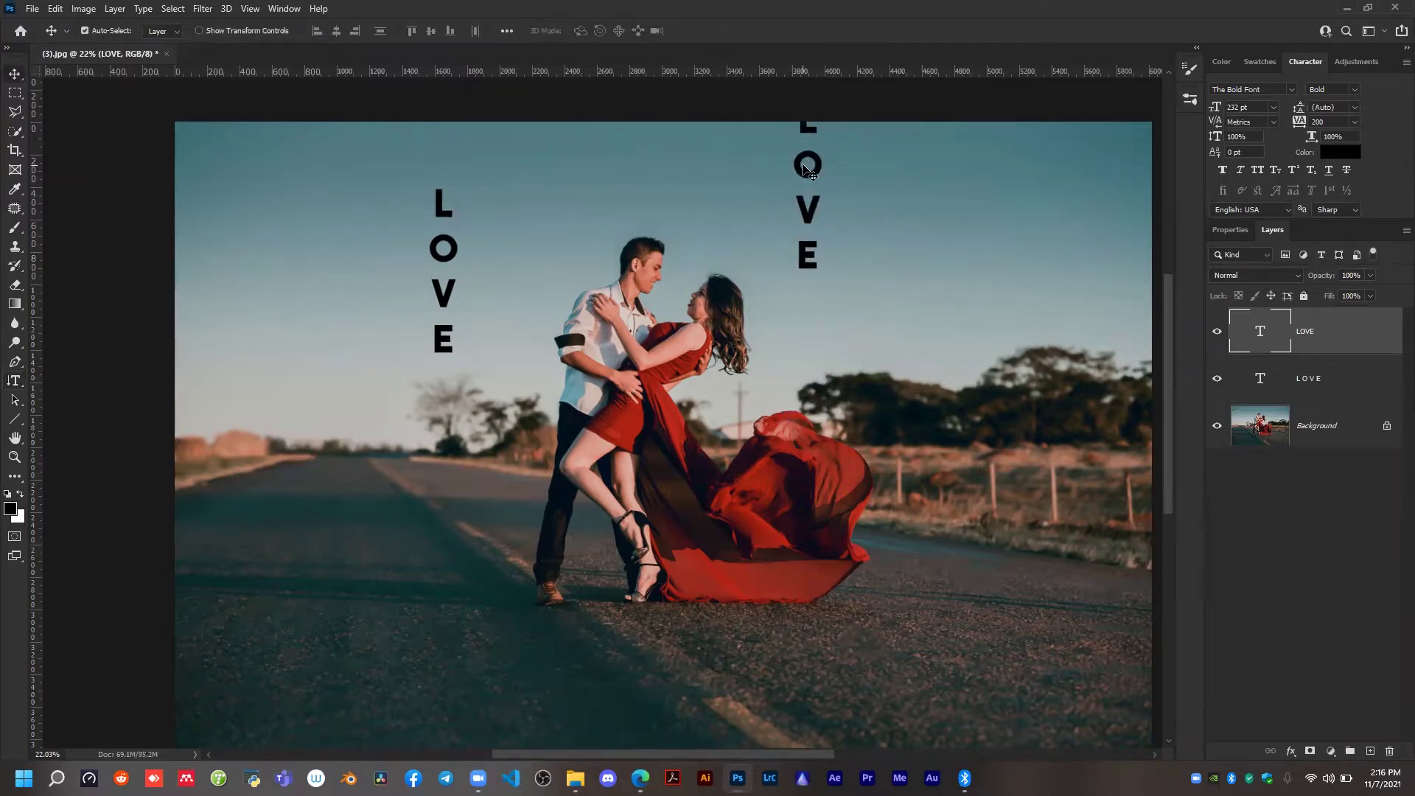
Move the new vertical LOVE to the open sky beside the line-broken LOVE and delete the line-broken text layer.
drag(810, 173, 352, 246)
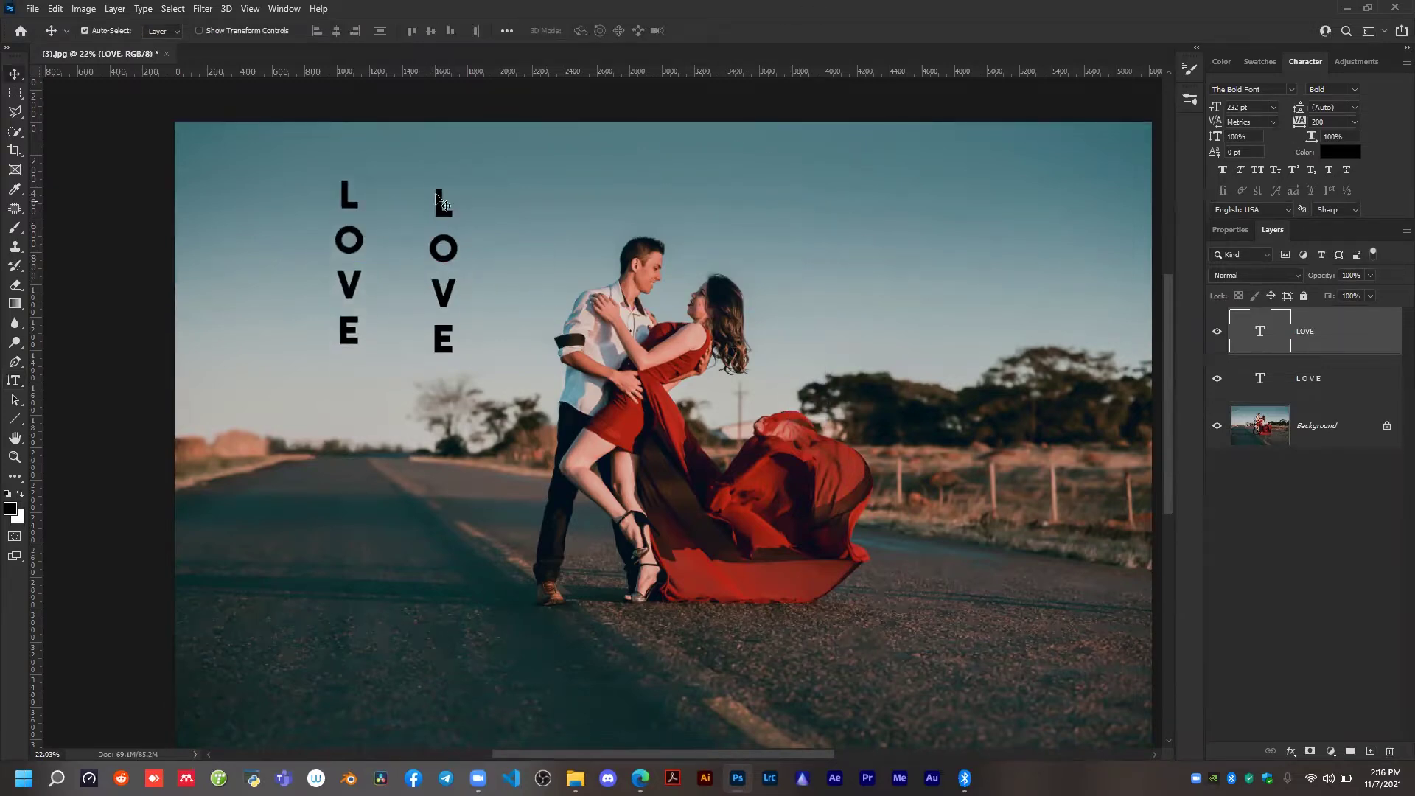
drag(433, 211, 454, 210)
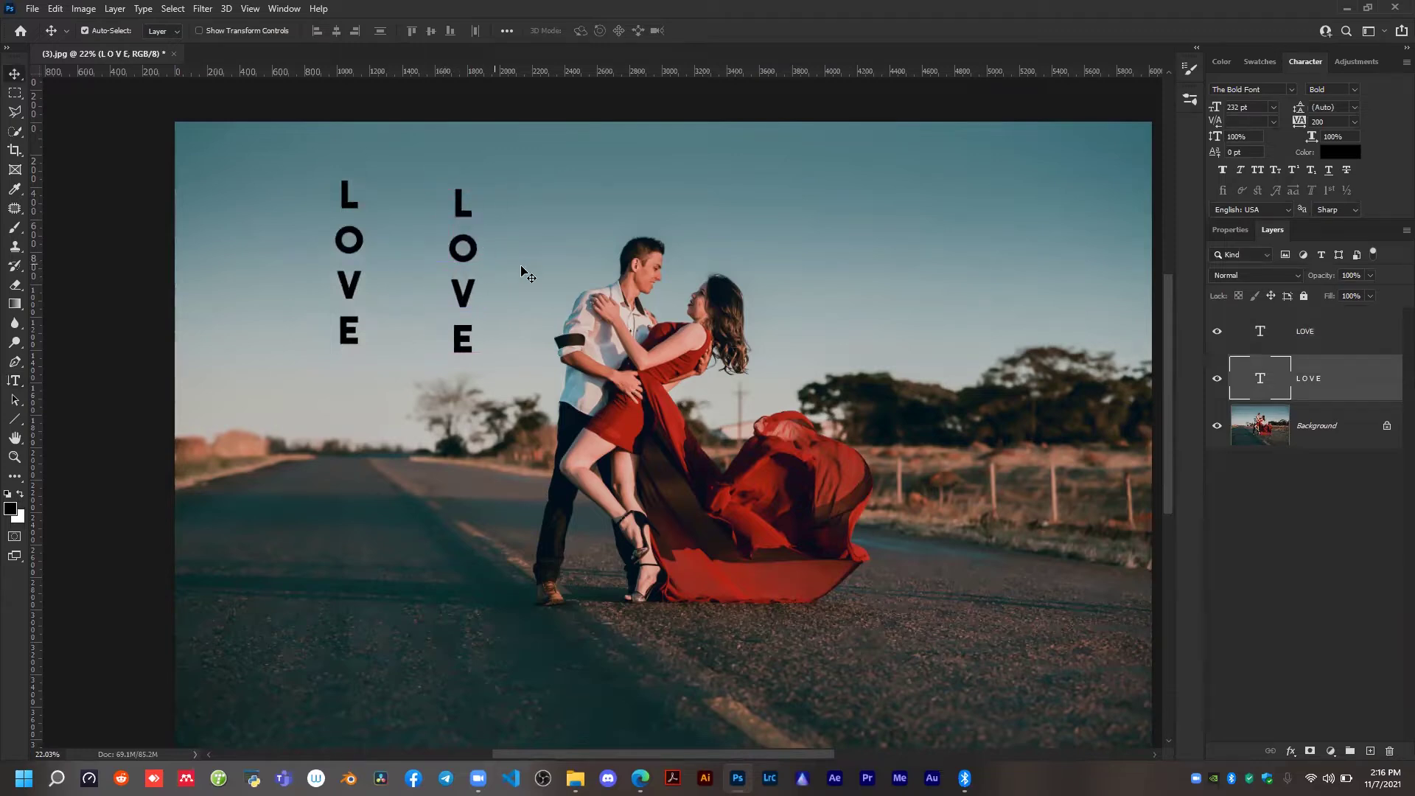
click(1217, 381)
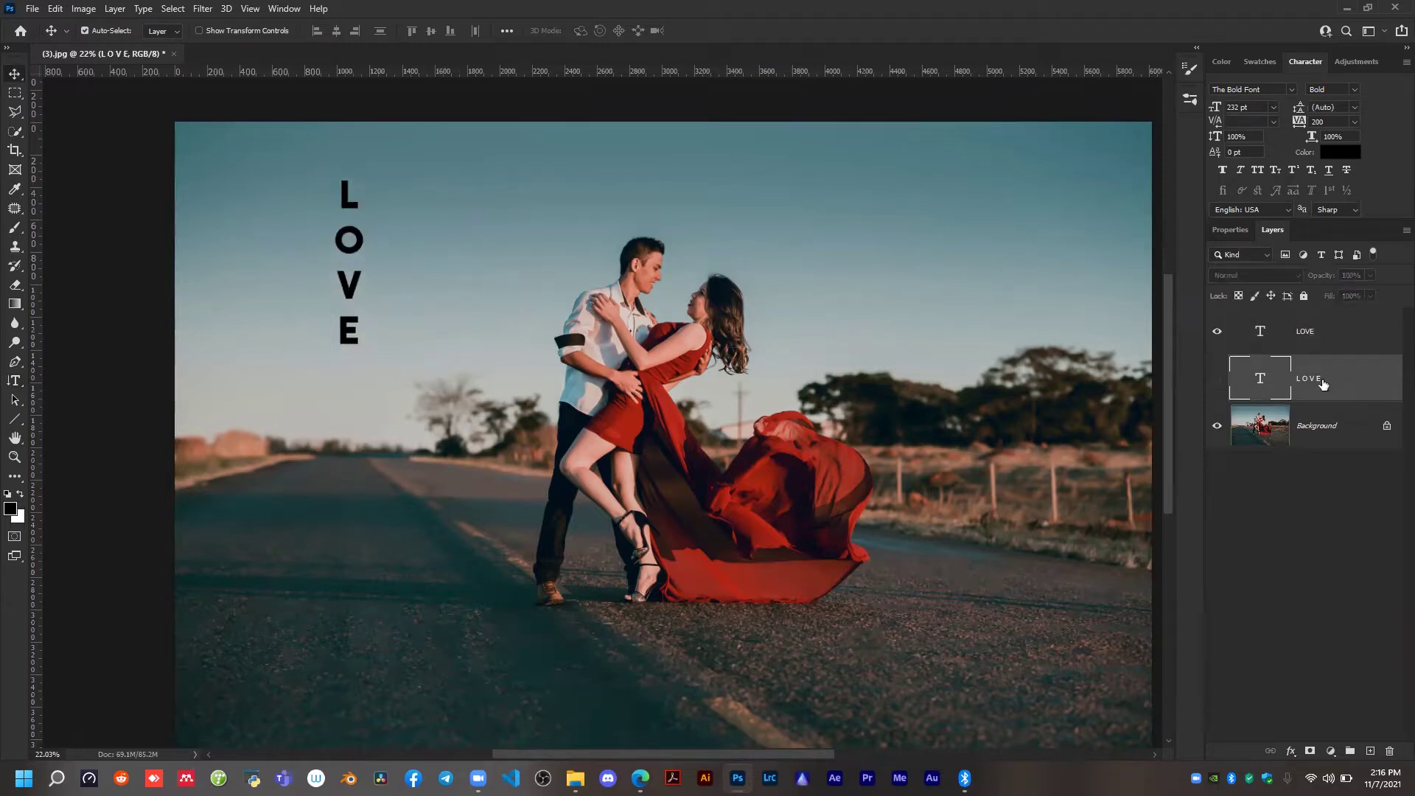
key(Delete)
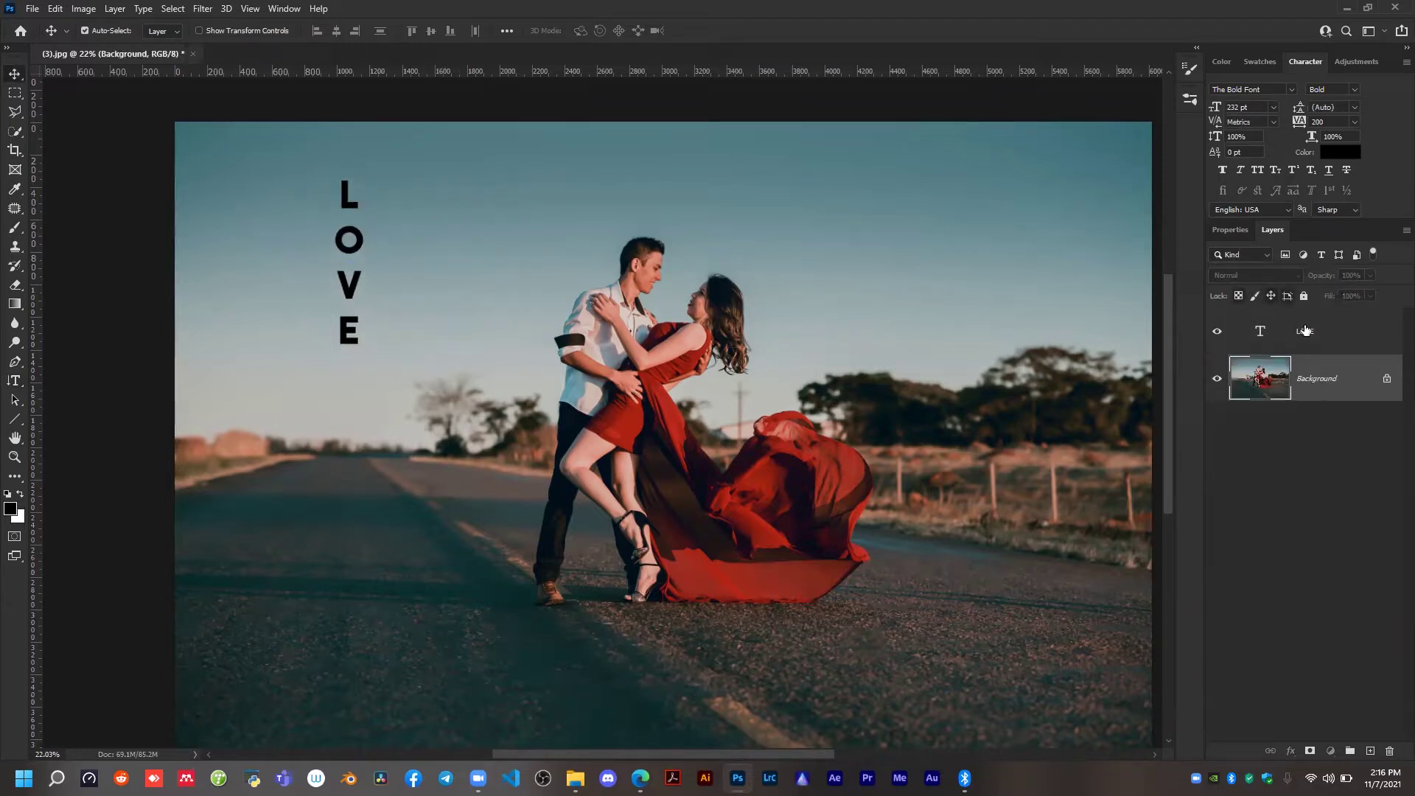
Scale the vertical LOVE text to about 273% and place it just behind the man's back, spanning from sky to road.
click(364, 241)
drag(353, 210, 510, 366)
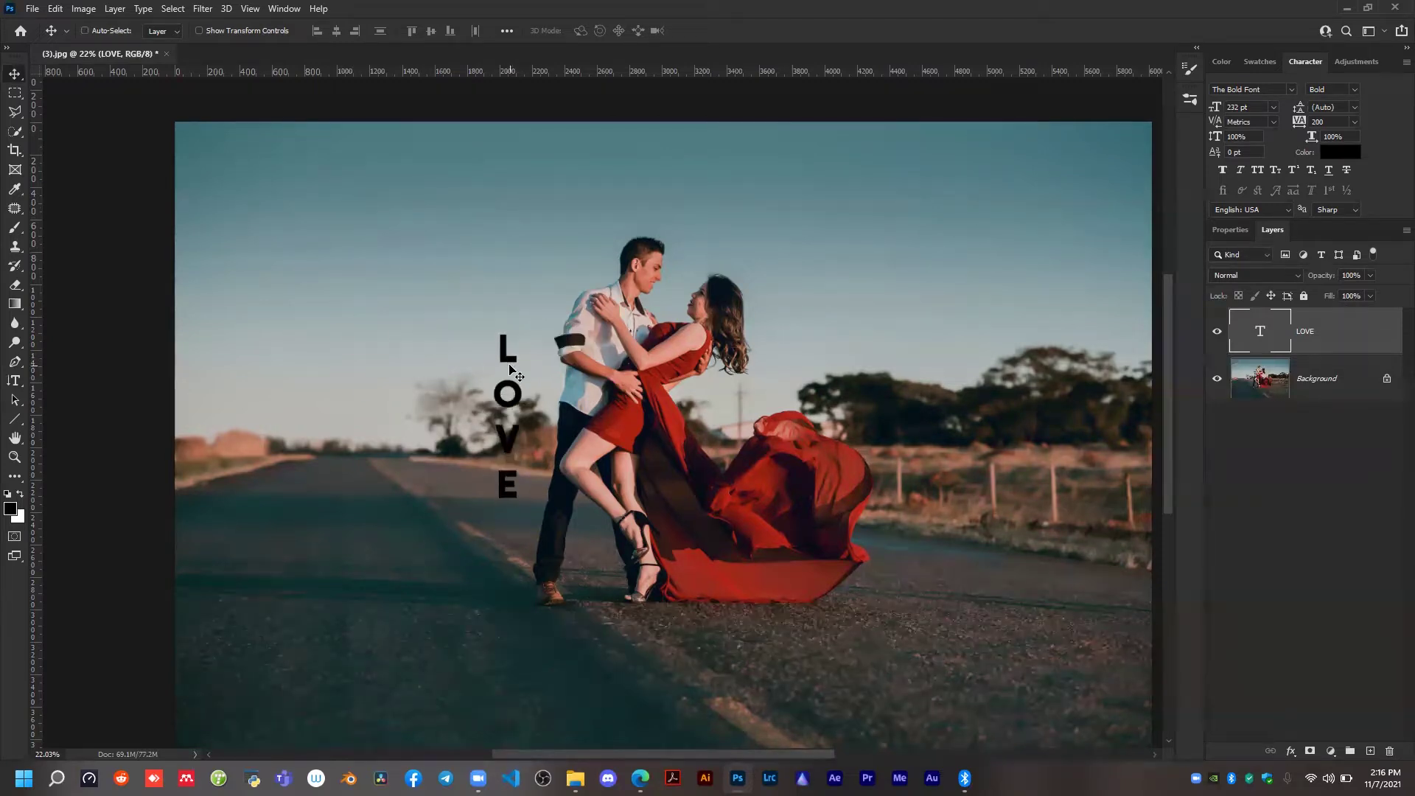
key(ctrl+t)
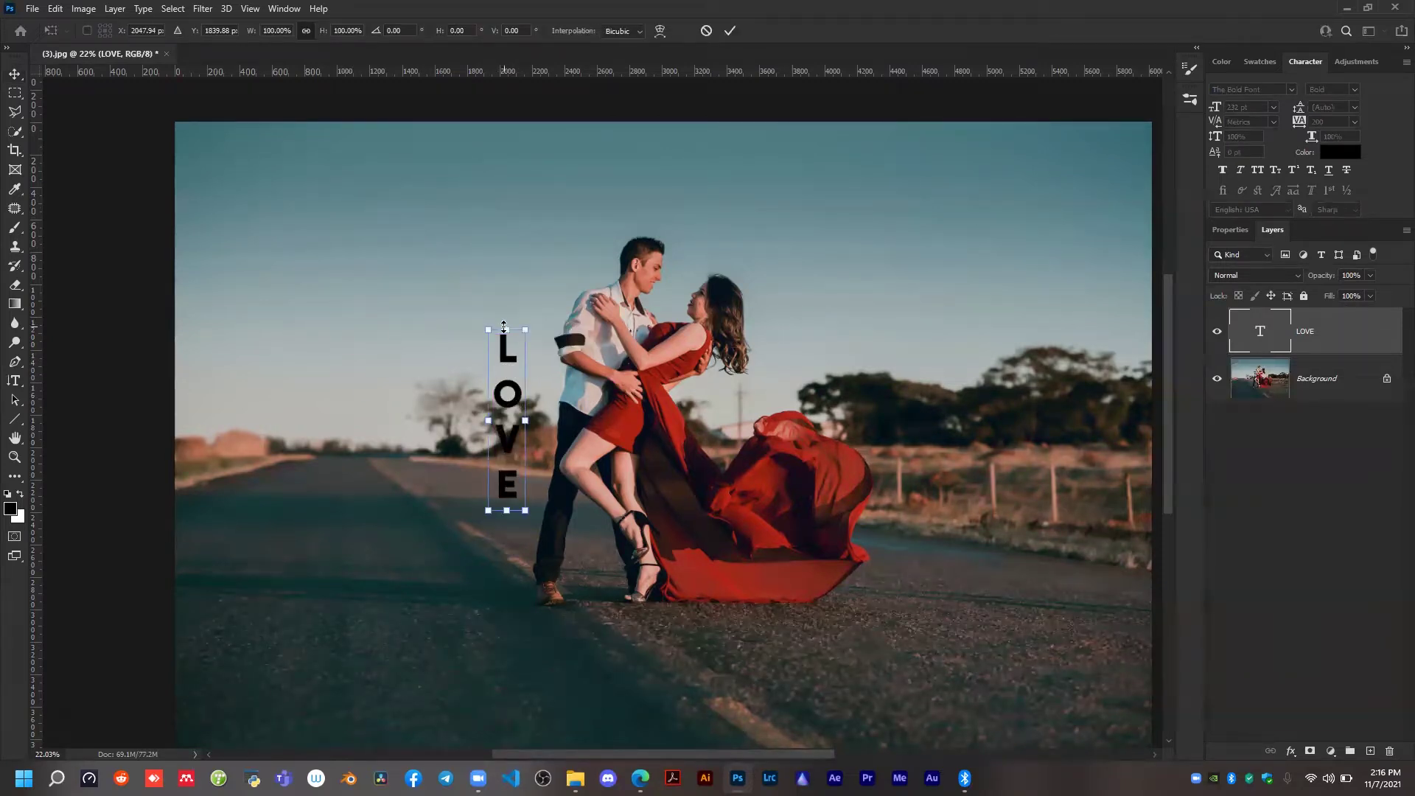
drag(505, 325, 494, 195)
drag(504, 525, 507, 634)
drag(511, 206, 508, 140)
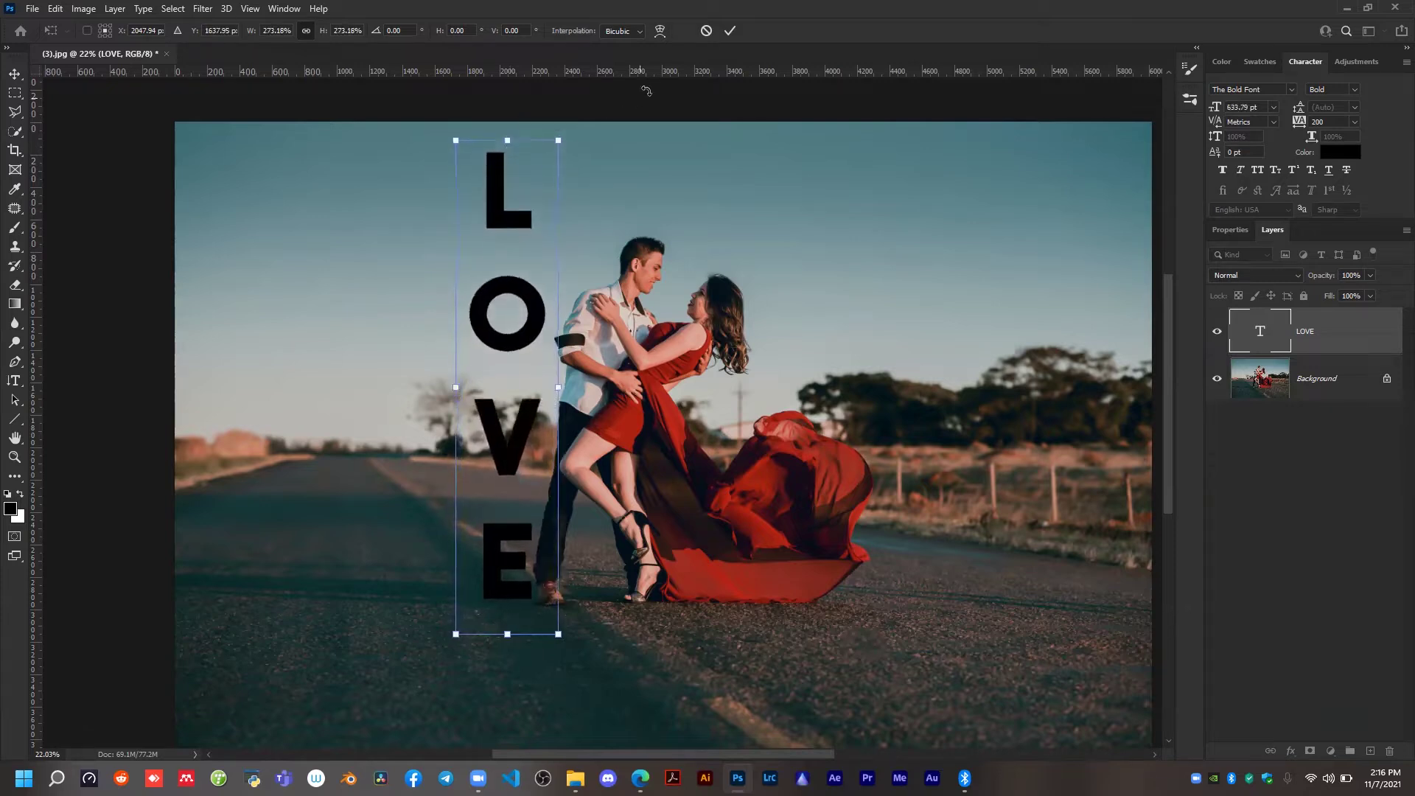
click(731, 31)
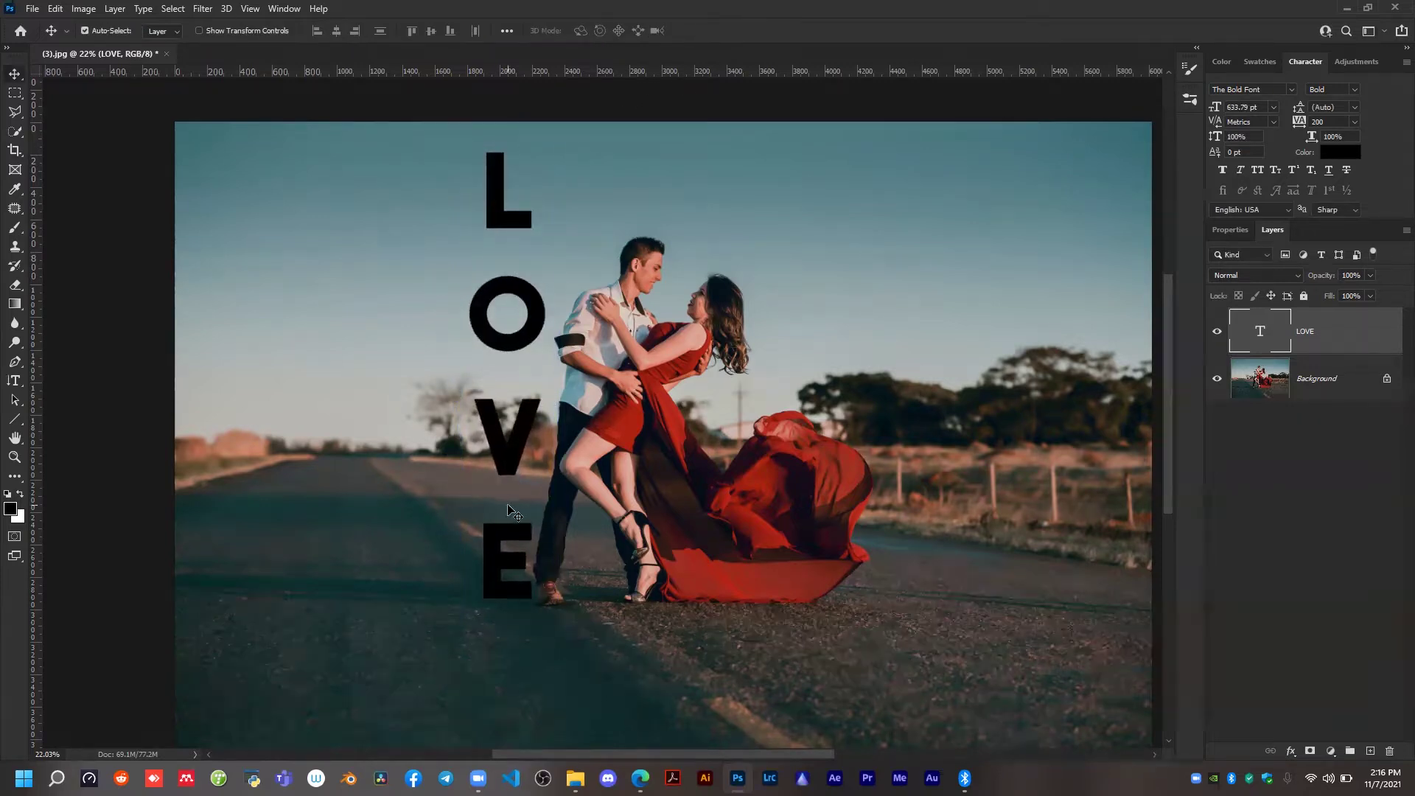
drag(514, 469, 498, 464)
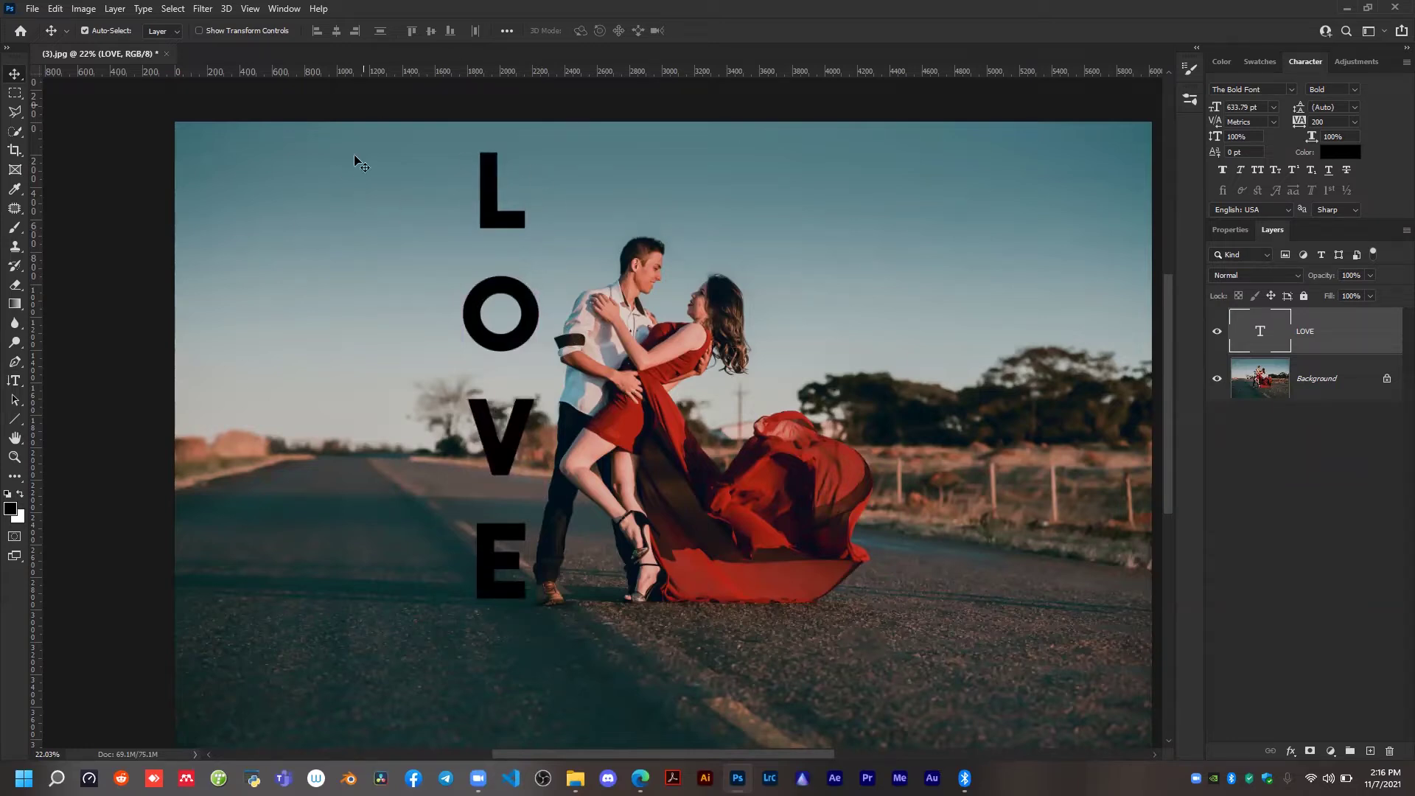
Hide the LOVE layer, duplicate the Background layer and hide the original Background.
click(1217, 332)
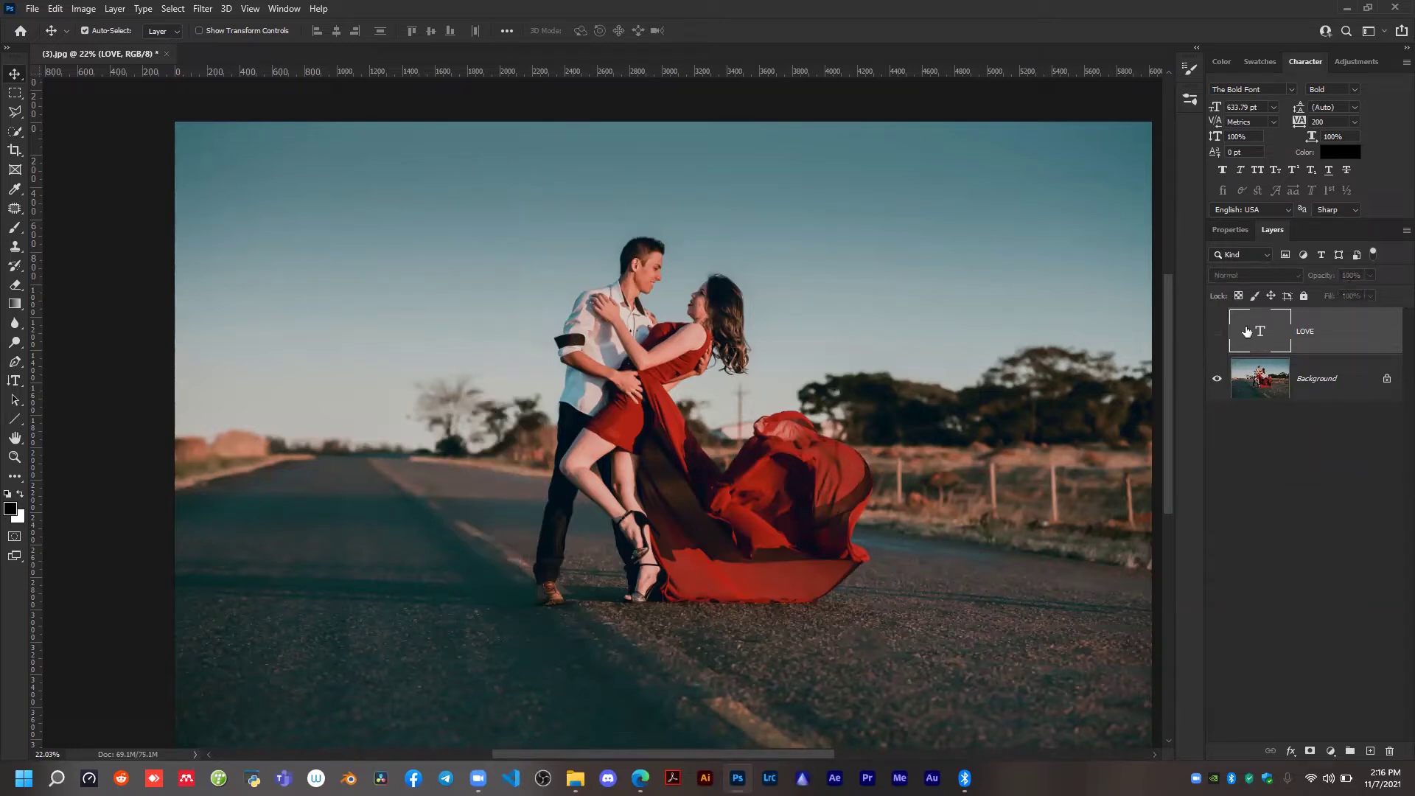
click(1282, 387)
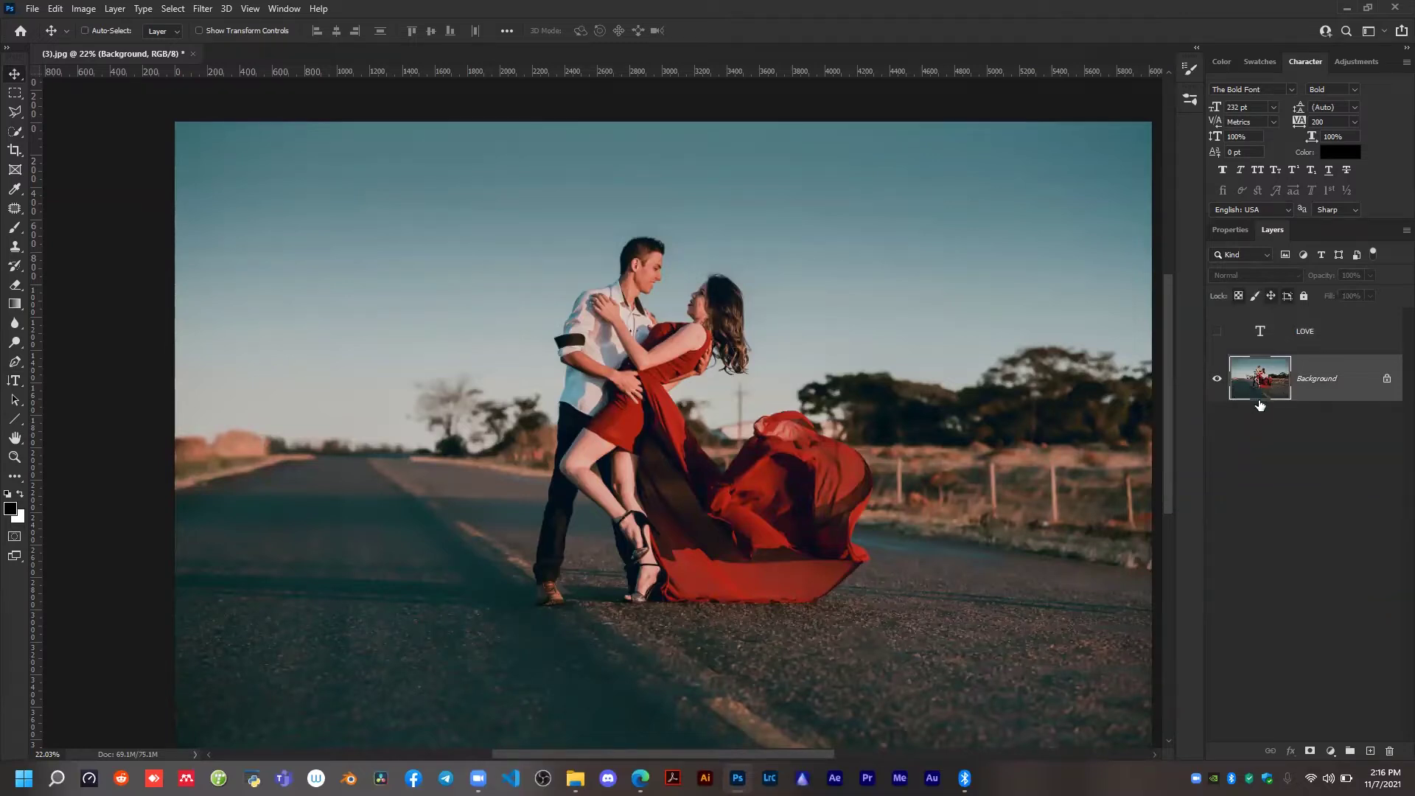
key(ctrl+j)
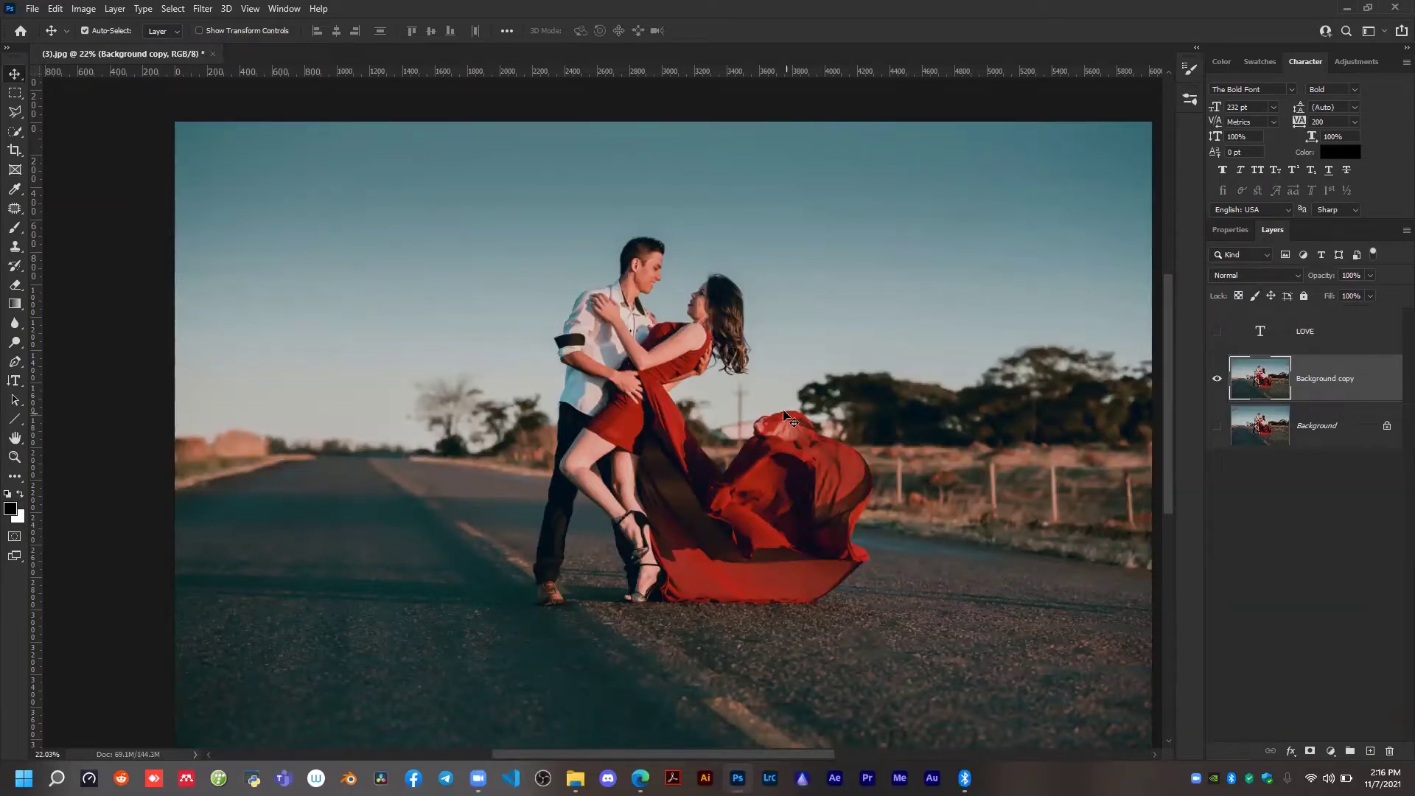
Select the couple with the flowing red dress on the Background copy layer using the Quick Selection tool.
key(w)
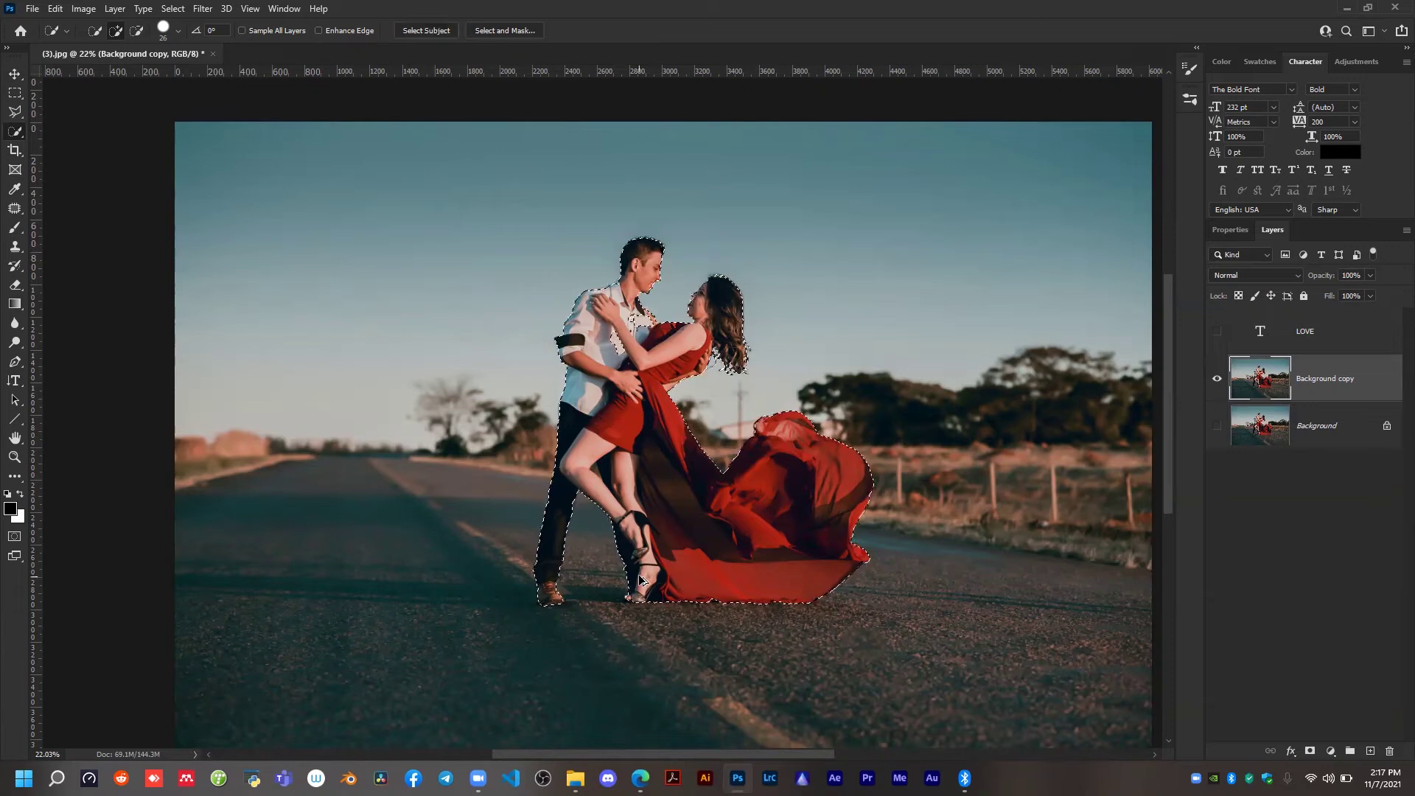
key(ctrl+plus)
scroll(584, 528, up, 5)
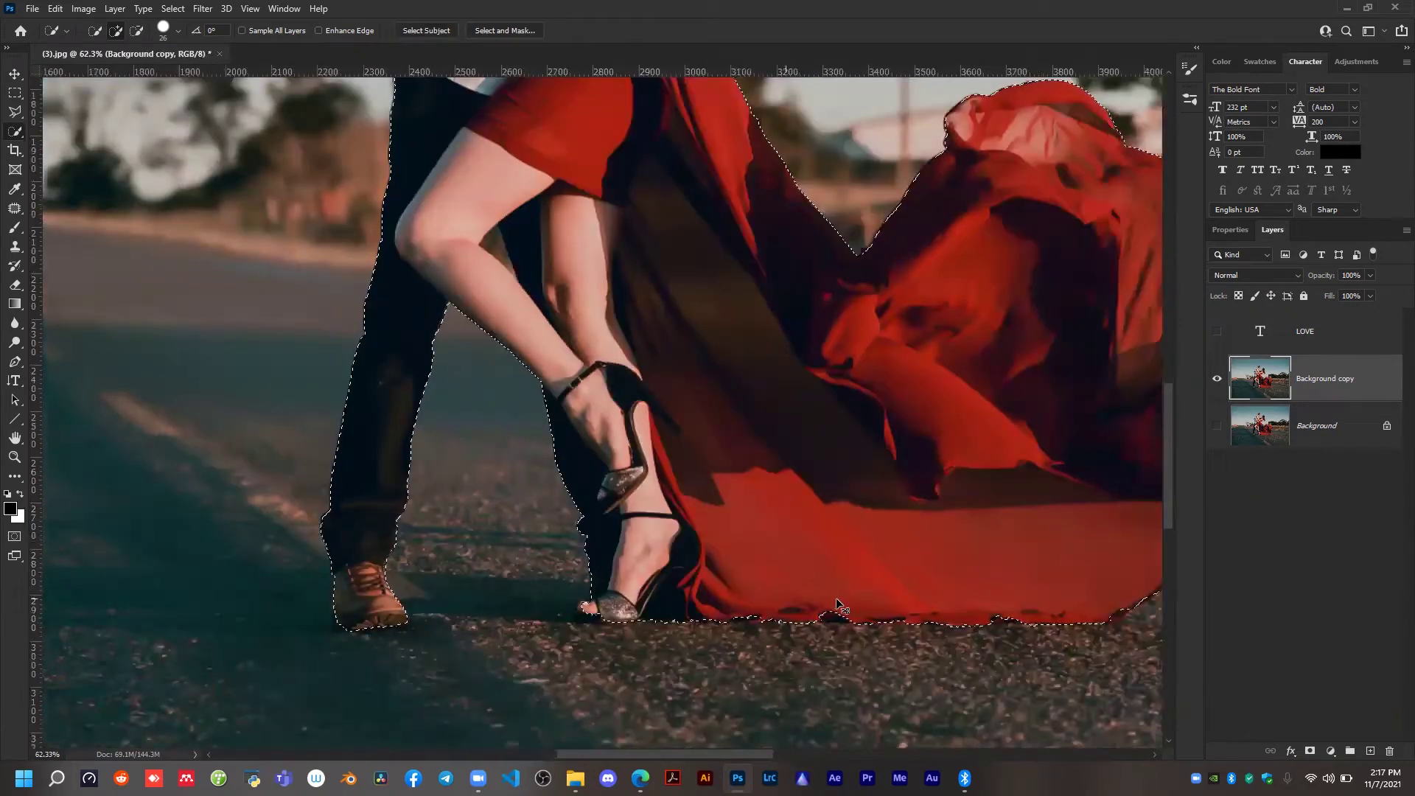
scroll(842, 598, up, 5)
scroll(842, 597, left, 3)
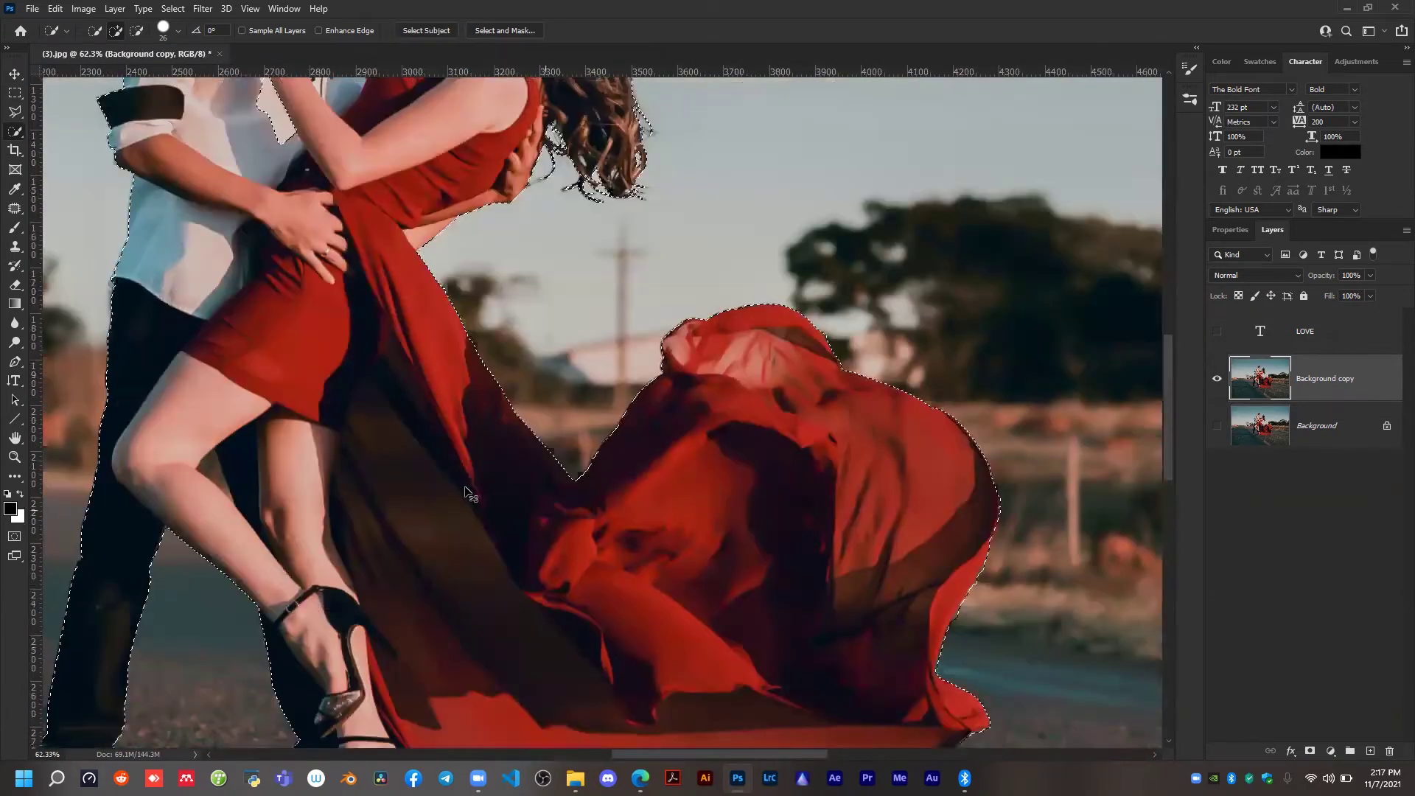
scroll(462, 485, up, 2)
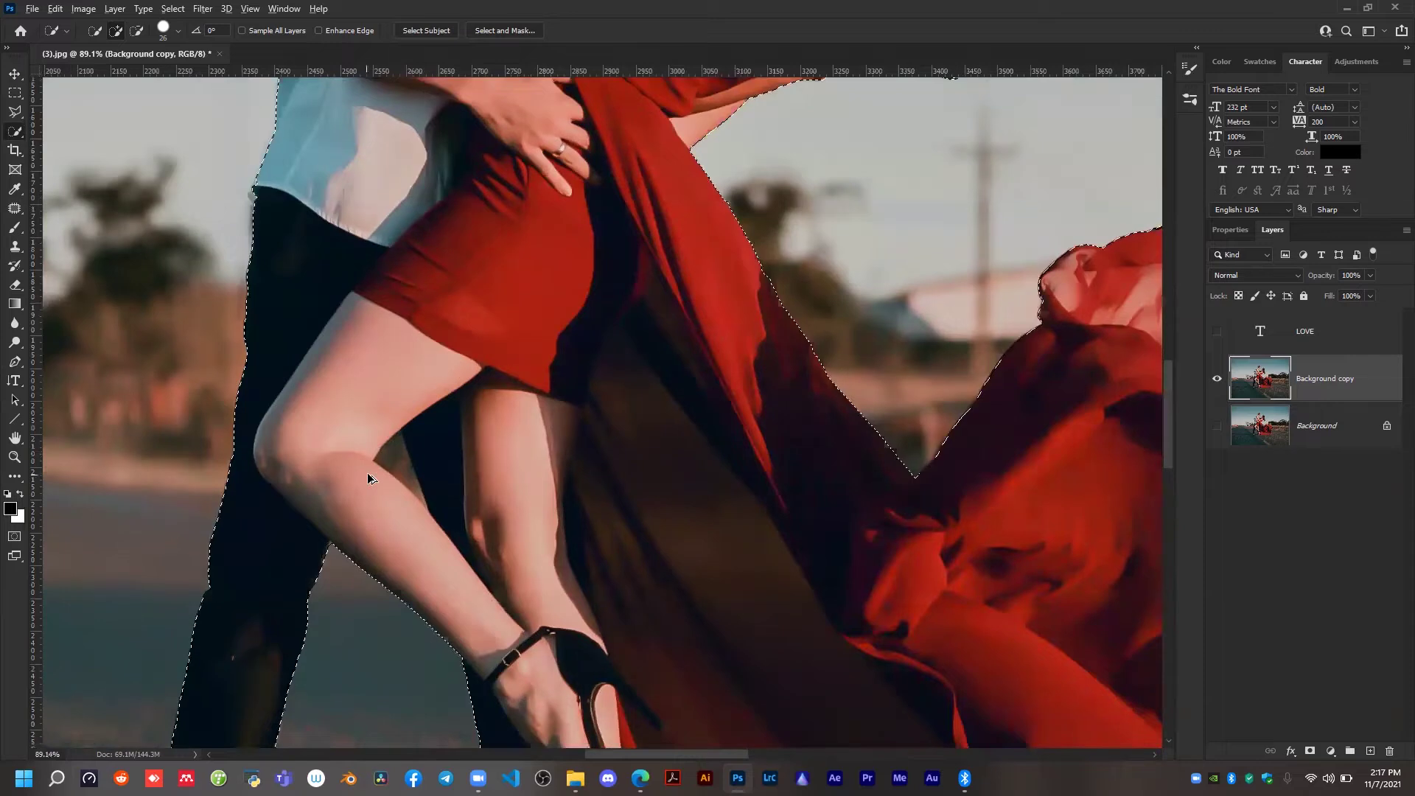
scroll(408, 451, up, 2)
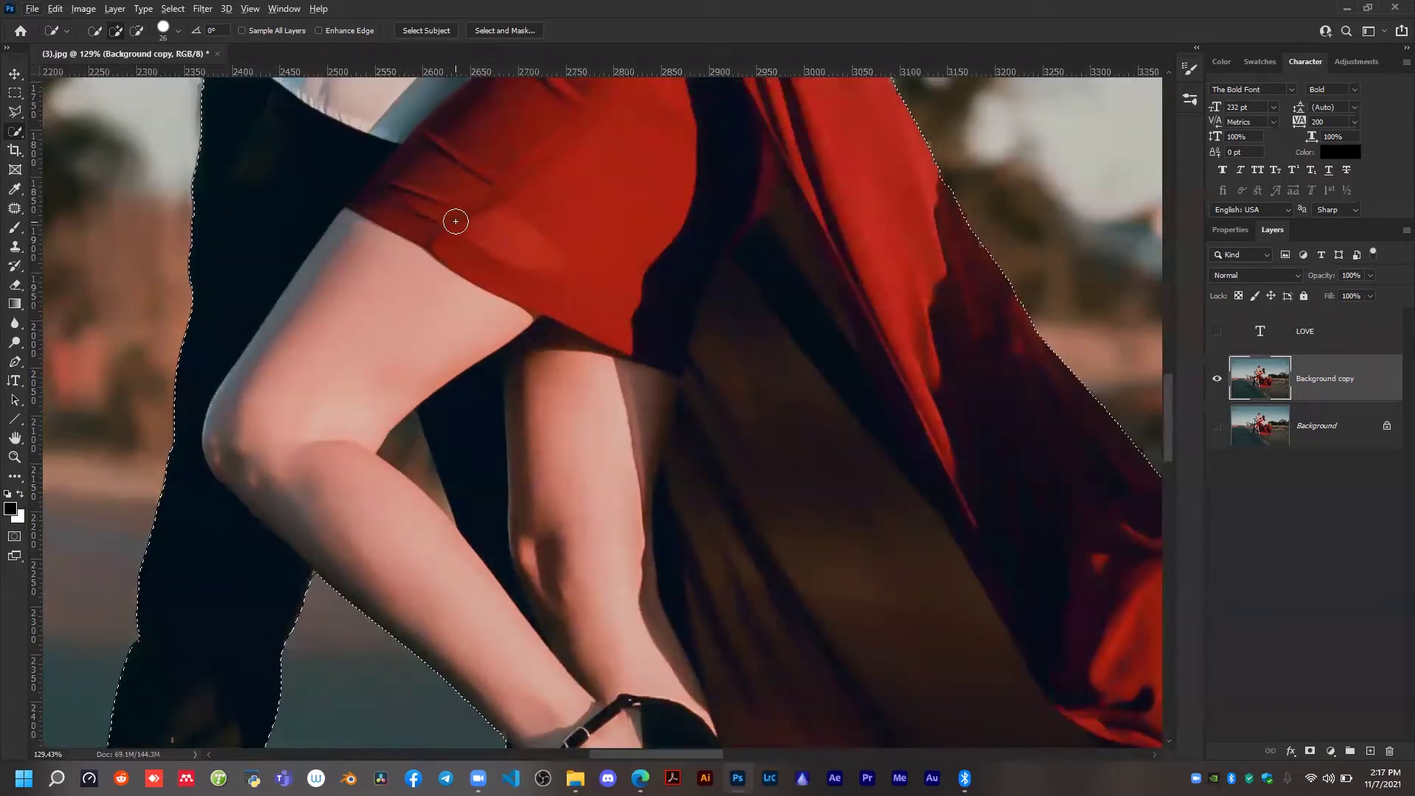
scroll(442, 213, down, 1)
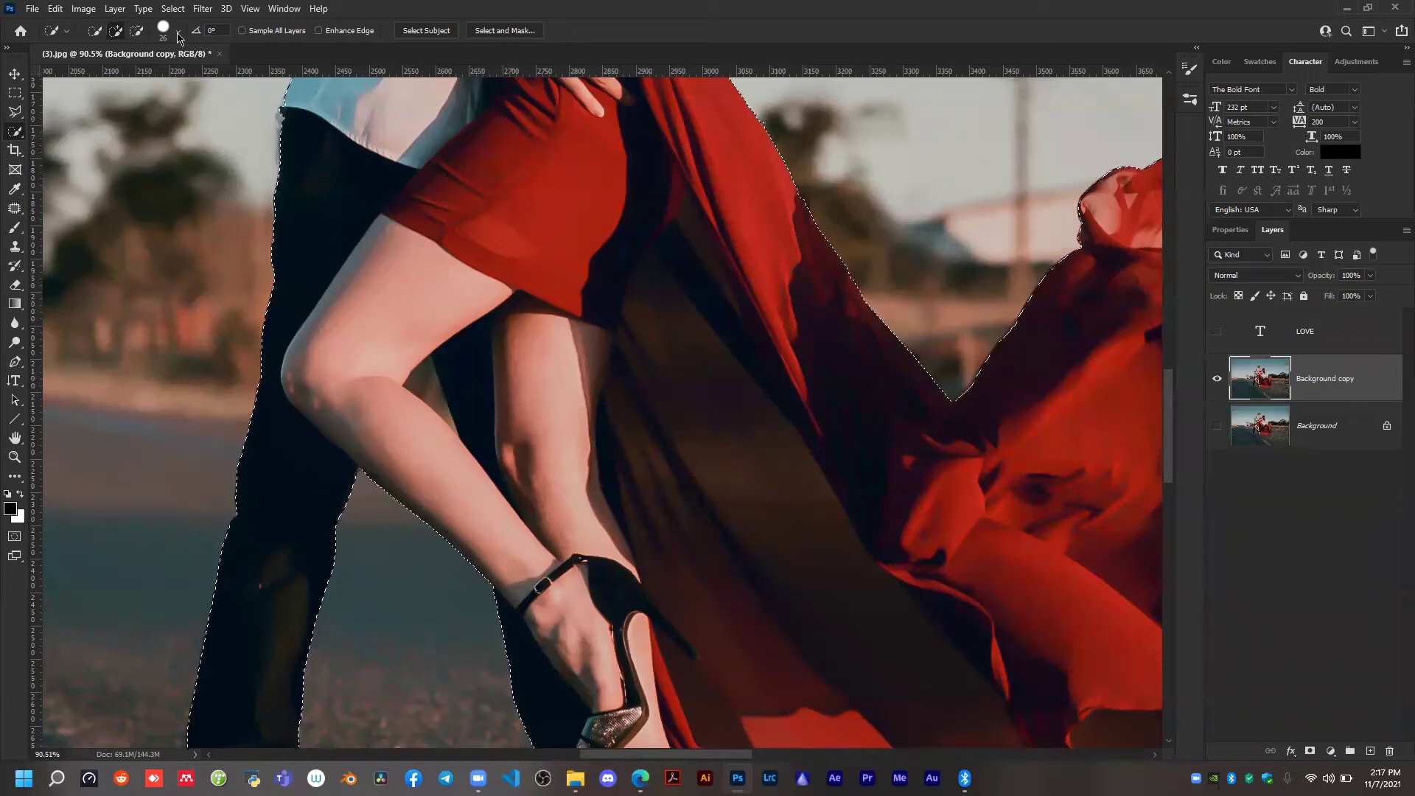
Subtract the small background gap beside the woman's bent knee from the couple selection.
click(116, 32)
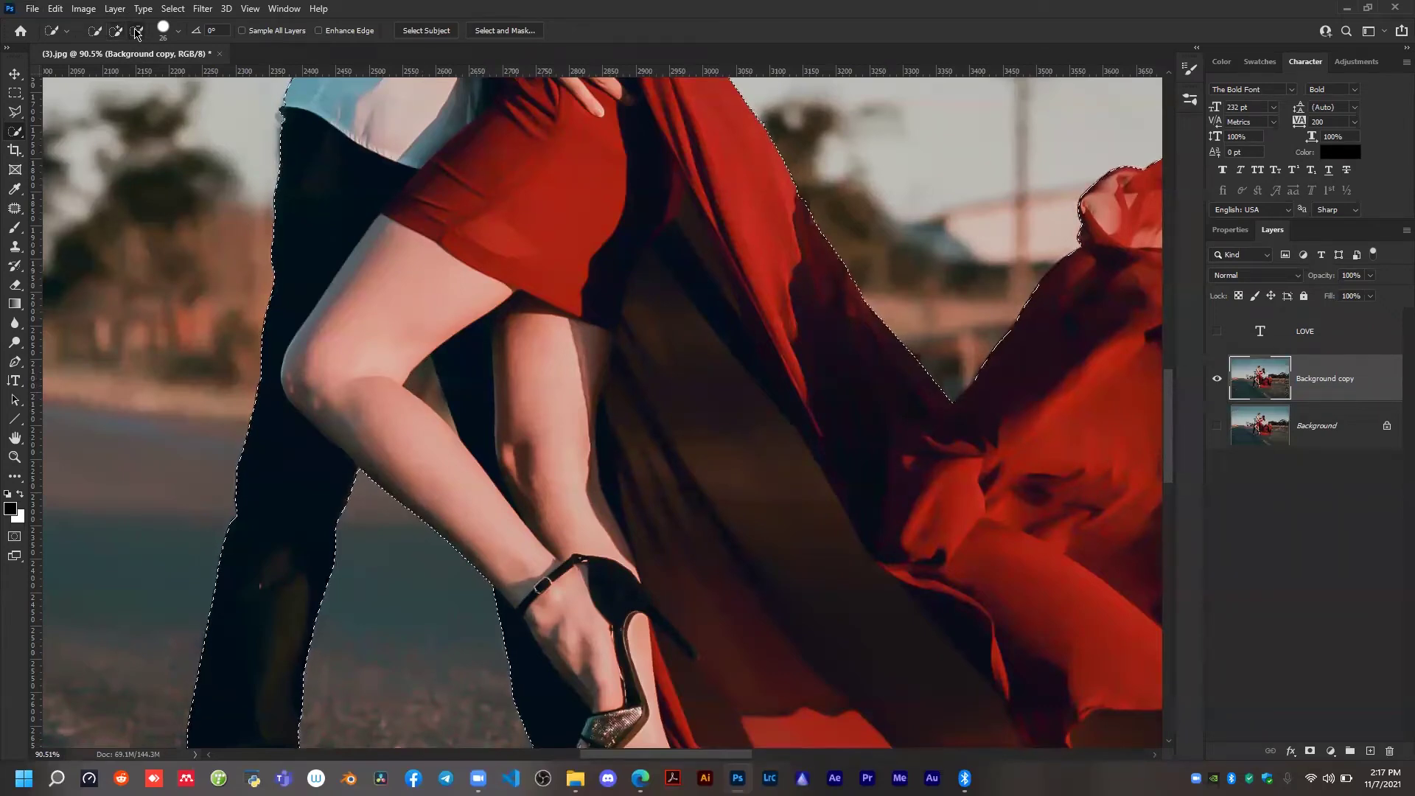
click(137, 32)
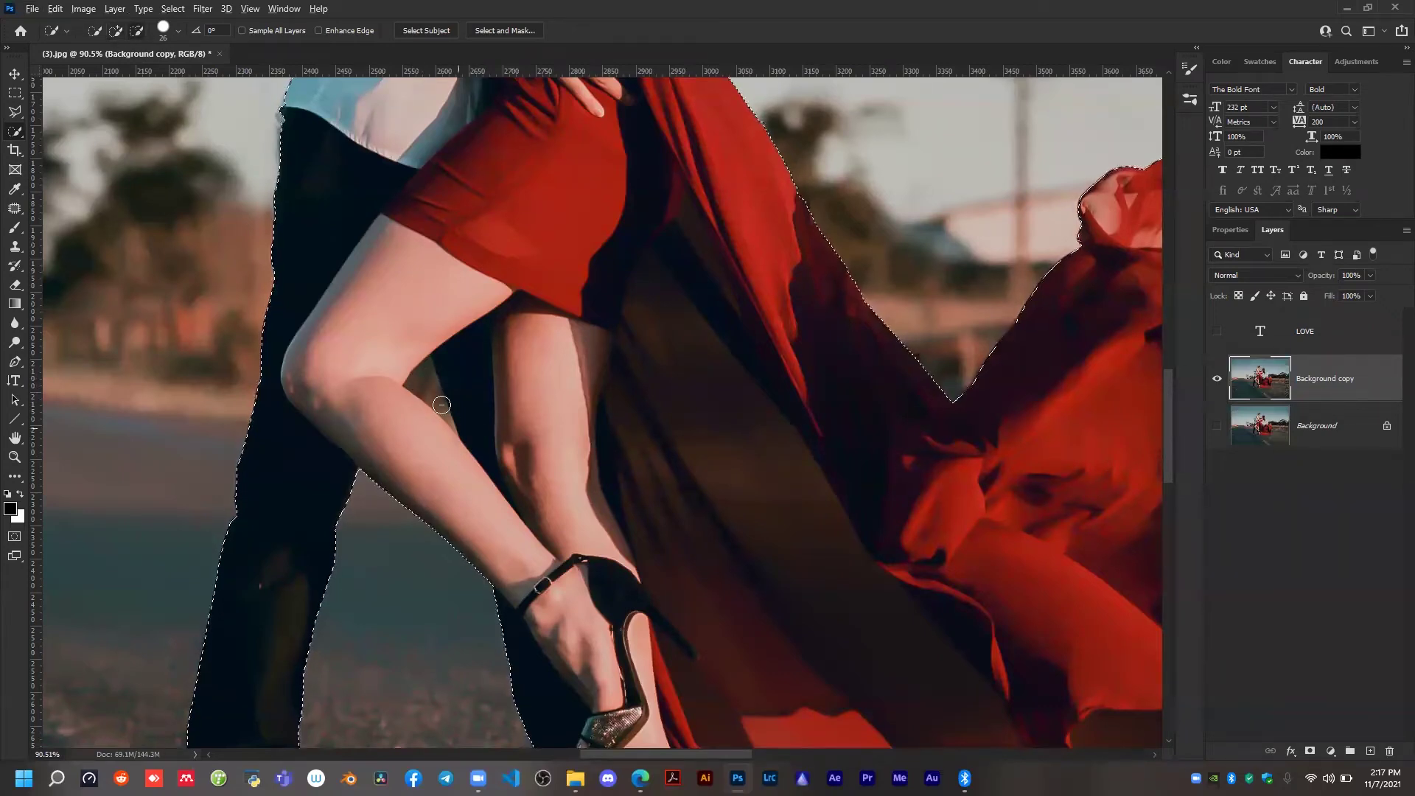
drag(426, 378, 434, 409)
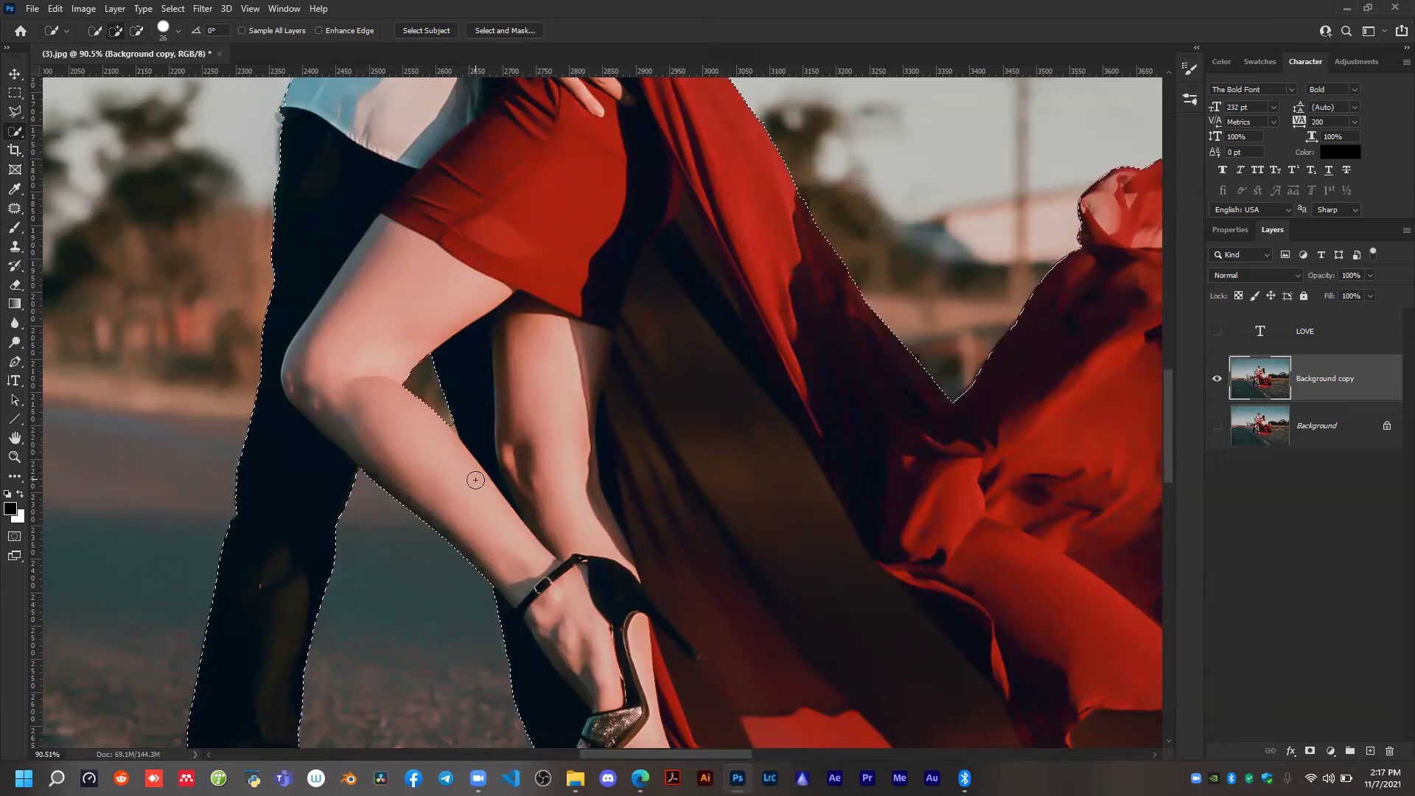
scroll(449, 424, up, 5)
scroll(455, 432, up, 3)
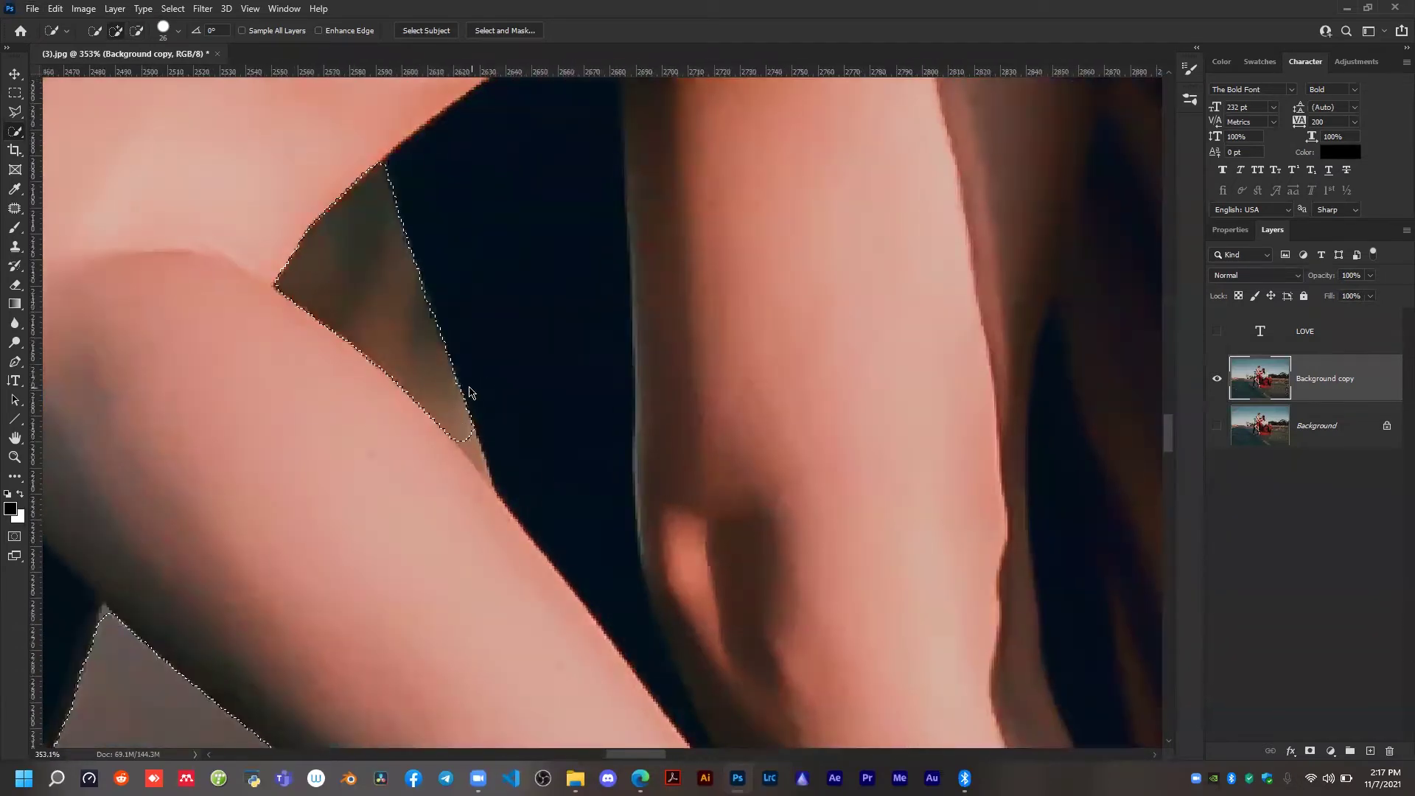
drag(475, 444, 482, 479)
scroll(413, 329, down, 3)
scroll(564, 338, down, 4)
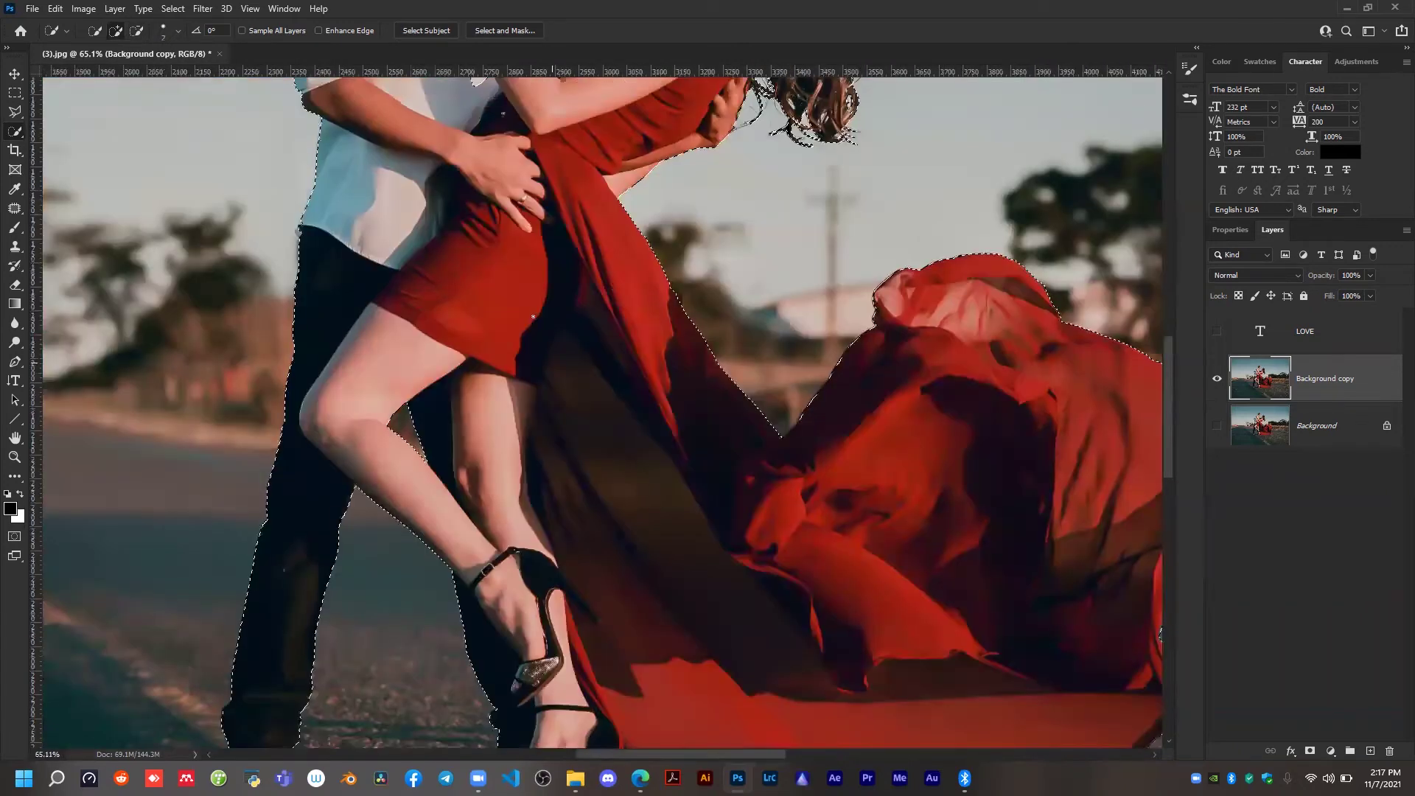
Add the missing patches of the man's white shirt to the selection with a brush size of 30.
scroll(540, 330, up, 5)
scroll(530, 534, up, 2)
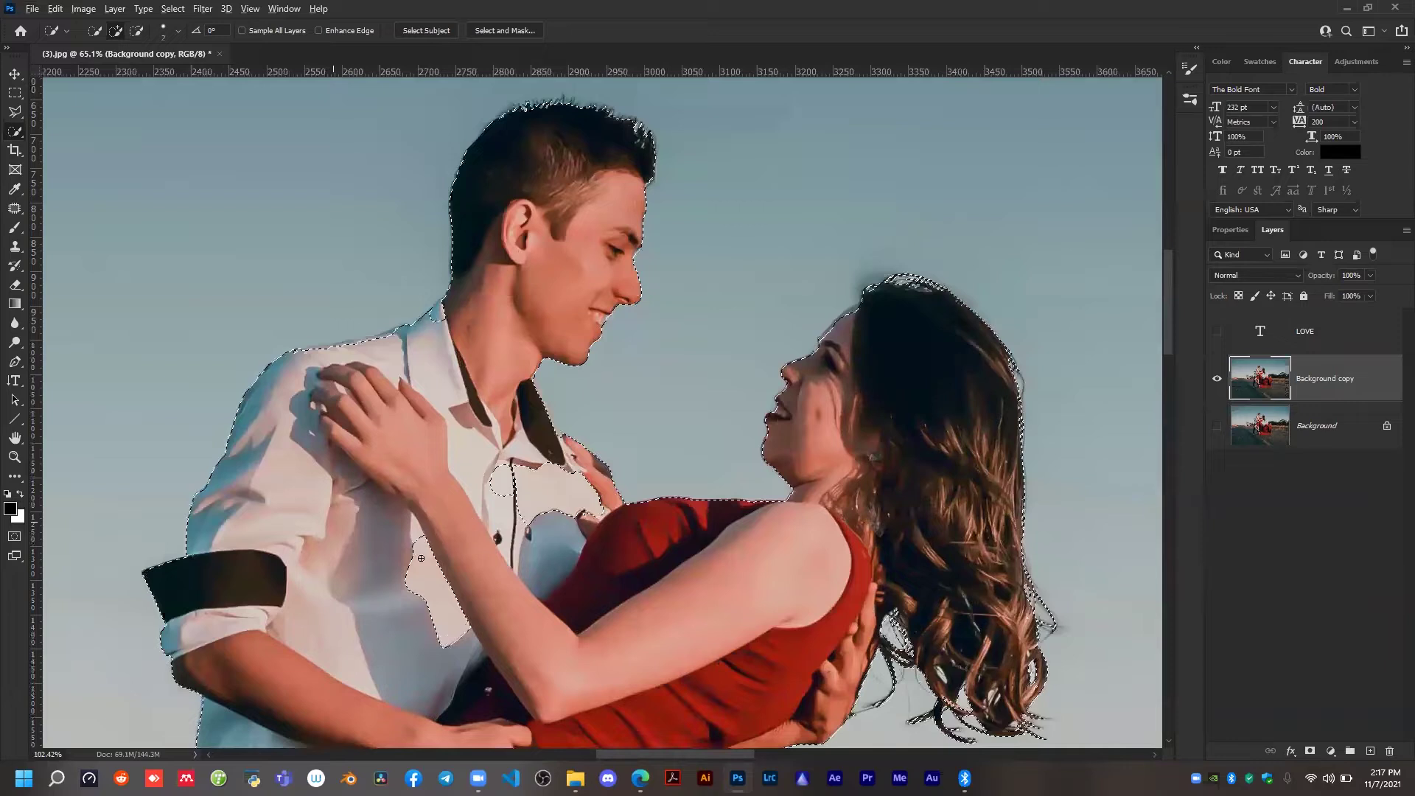
scroll(390, 565, up, 2)
mouse_move(419, 596)
mouse_down()
mouse_move(421, 548)
mouse_move(434, 605)
mouse_move(382, 562)
mouse_move(411, 628)
mouse_move(478, 647)
mouse_up()
mouse_move(548, 451)
mouse_down()
mouse_move(545, 412)
mouse_move(532, 401)
mouse_move(525, 437)
mouse_move(515, 422)
mouse_up()
alt+right_click(515, 420)
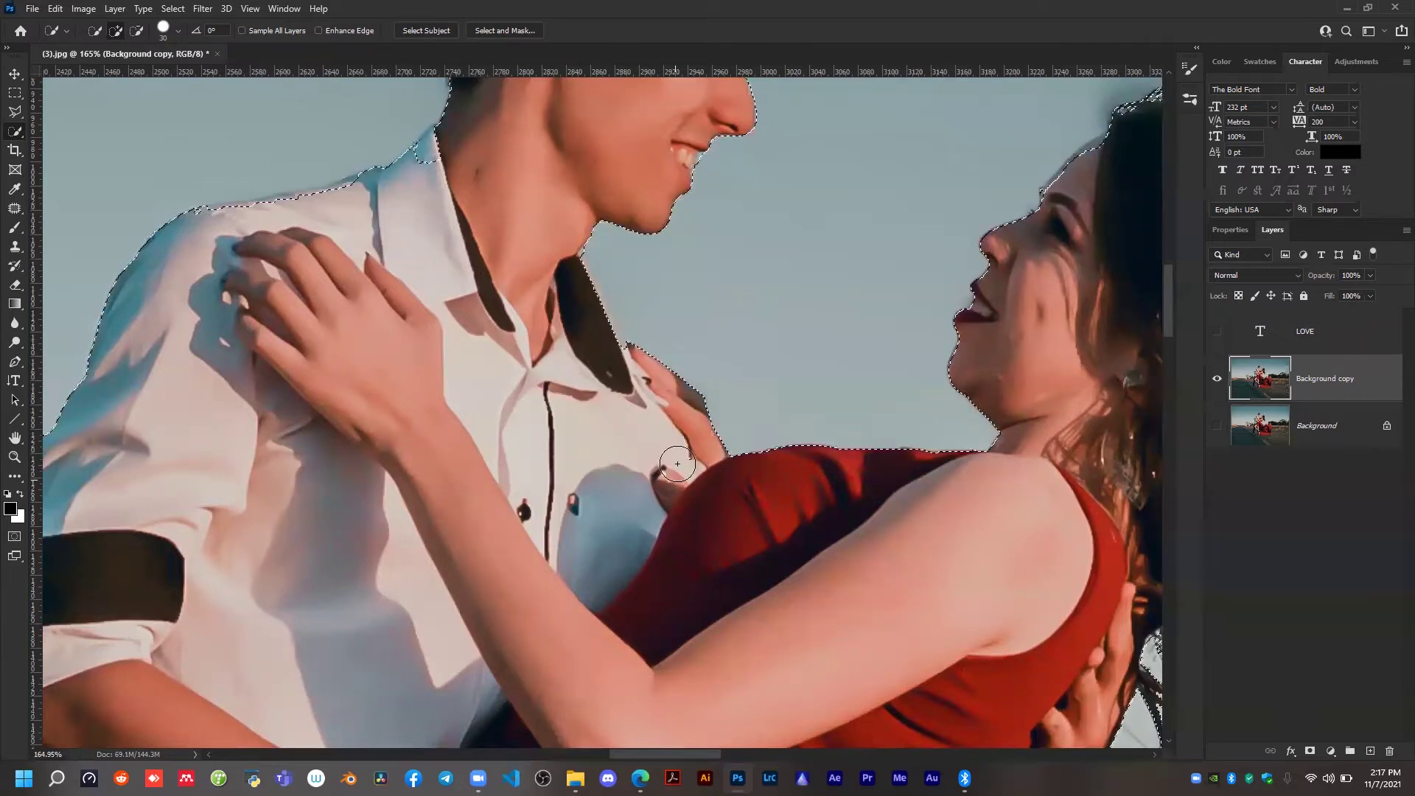
Refine the selection edge along the man's shoulder by adding shirt areas and subtracting sky.
scroll(647, 447, down, 2)
scroll(454, 284, up, 3)
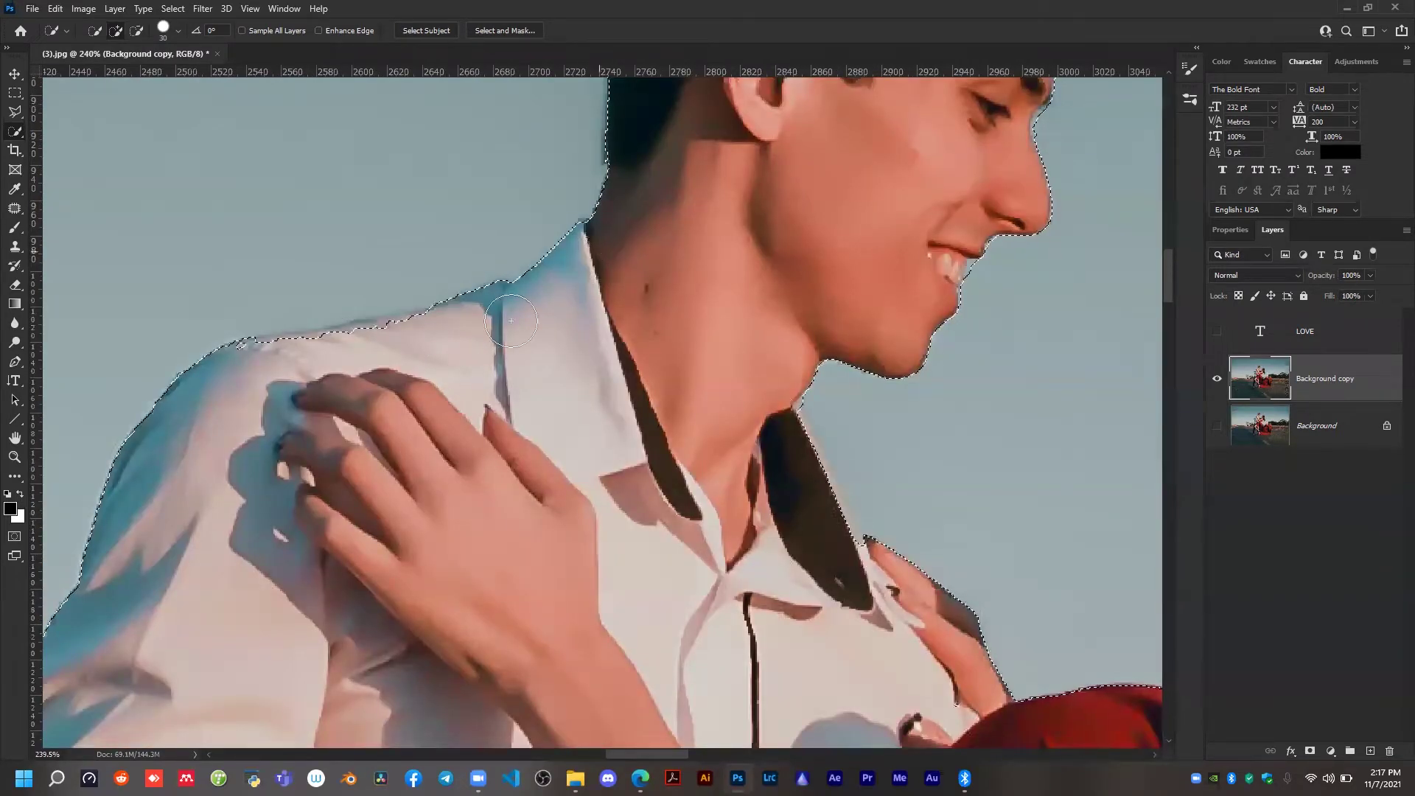
mouse_move(305, 362)
mouse_down()
mouse_move(292, 396)
mouse_move(294, 364)
mouse_move(220, 391)
mouse_move(257, 384)
mouse_up()
drag(344, 237, 427, 237)
key(alt)
drag(417, 328, 347, 329)
scroll(420, 352, down, 2)
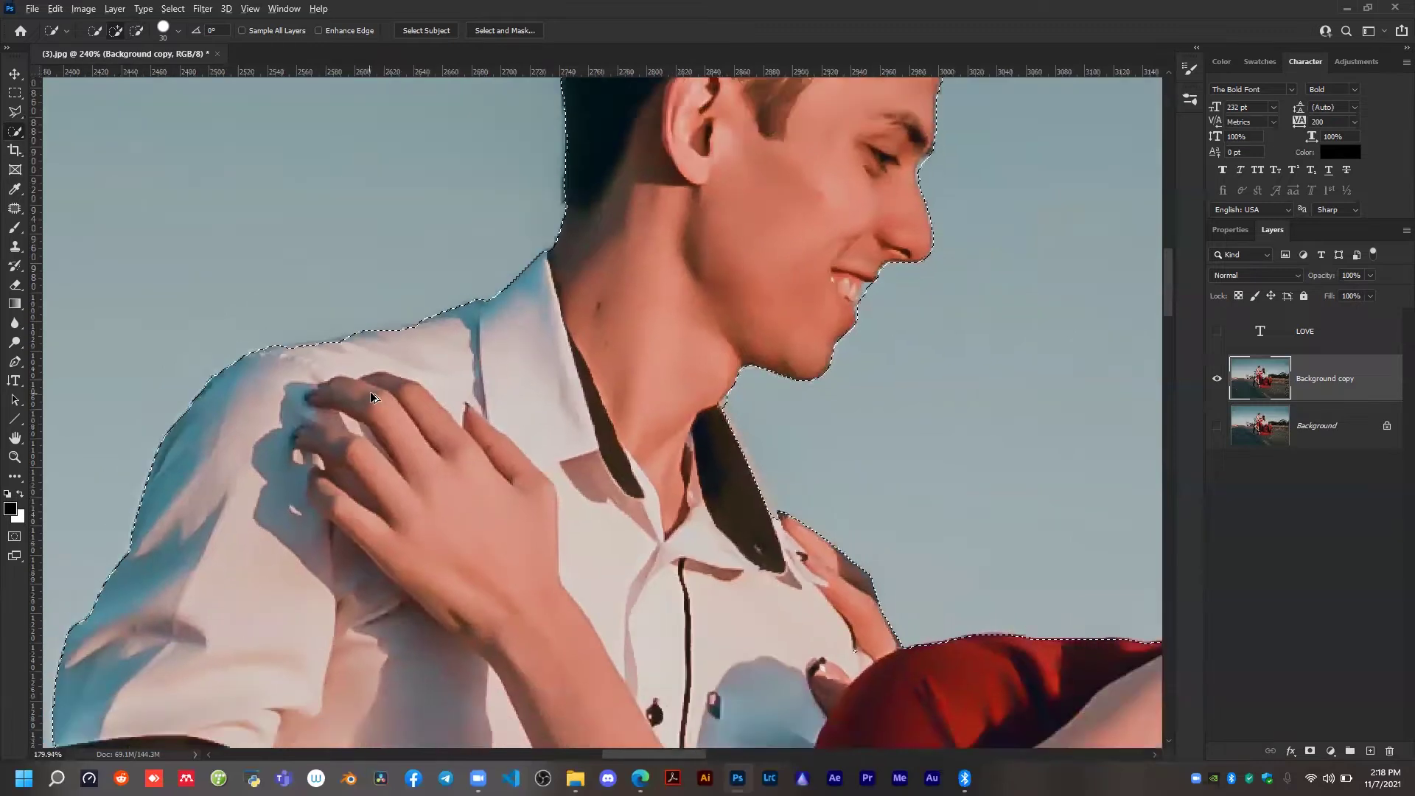
Examine the selection edges around the man's sleeve and hair and the woman's long hair.
scroll(371, 397, down, 2)
scroll(285, 538, up, 2)
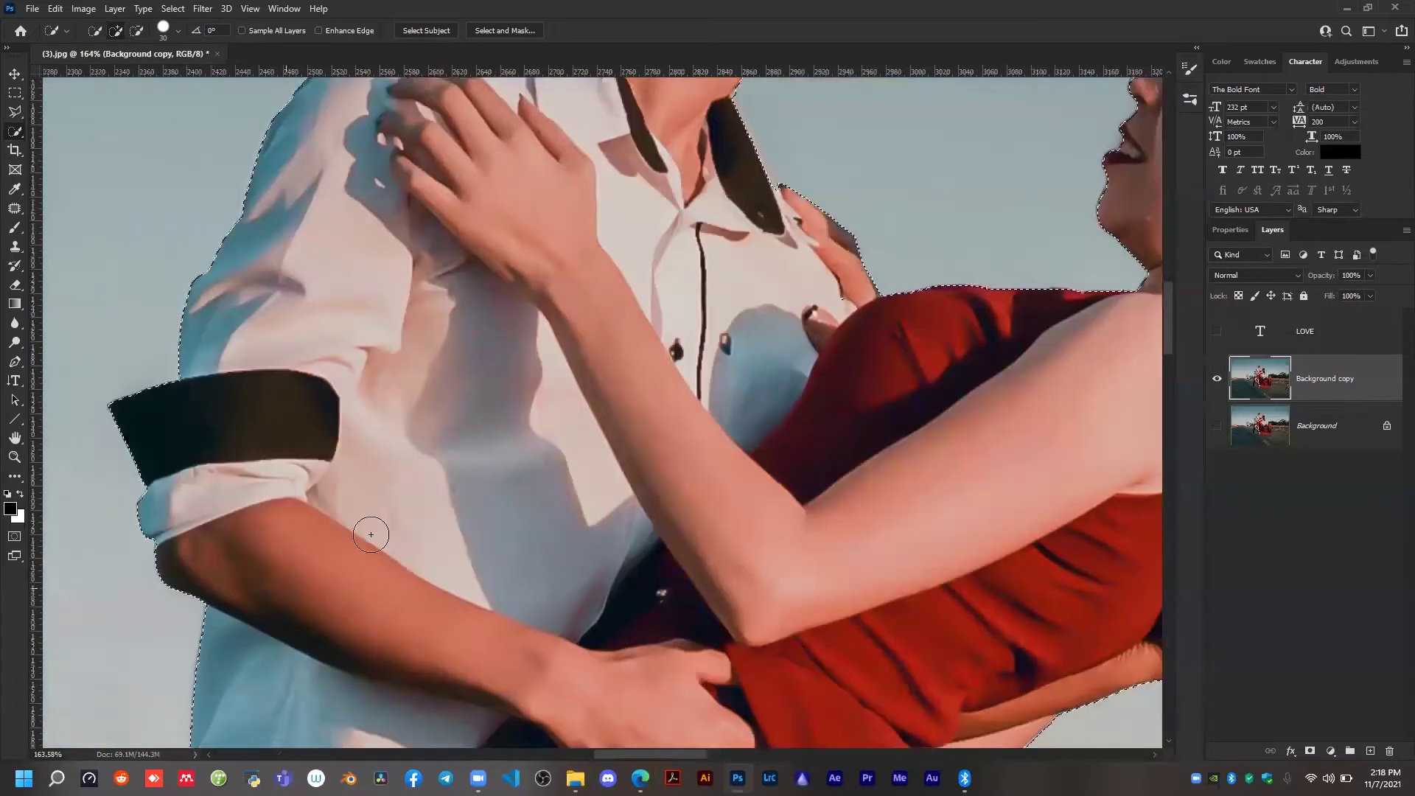
scroll(611, 450, up, 5)
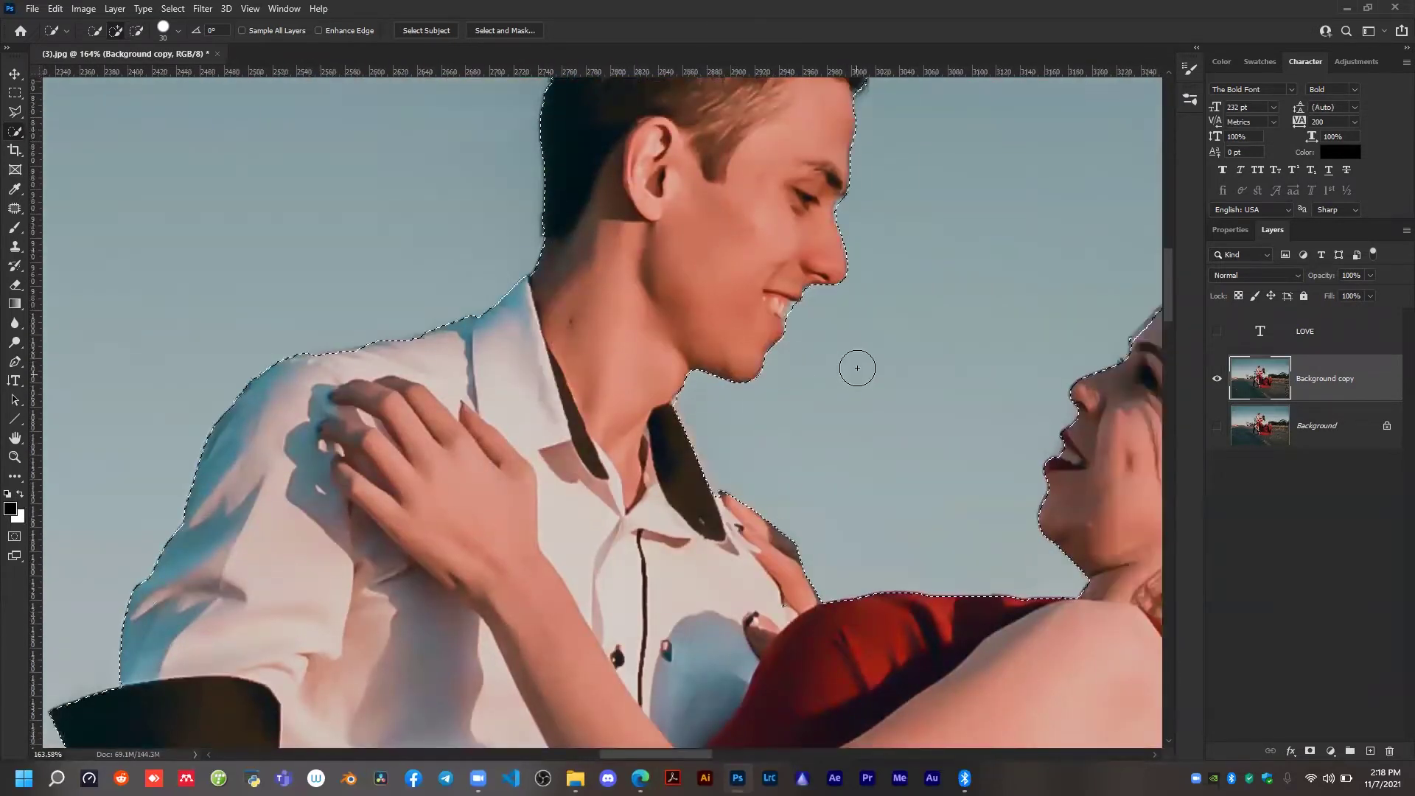
scroll(815, 657, up, 5)
scroll(811, 600, up, 3)
scroll(795, 230, up, 2)
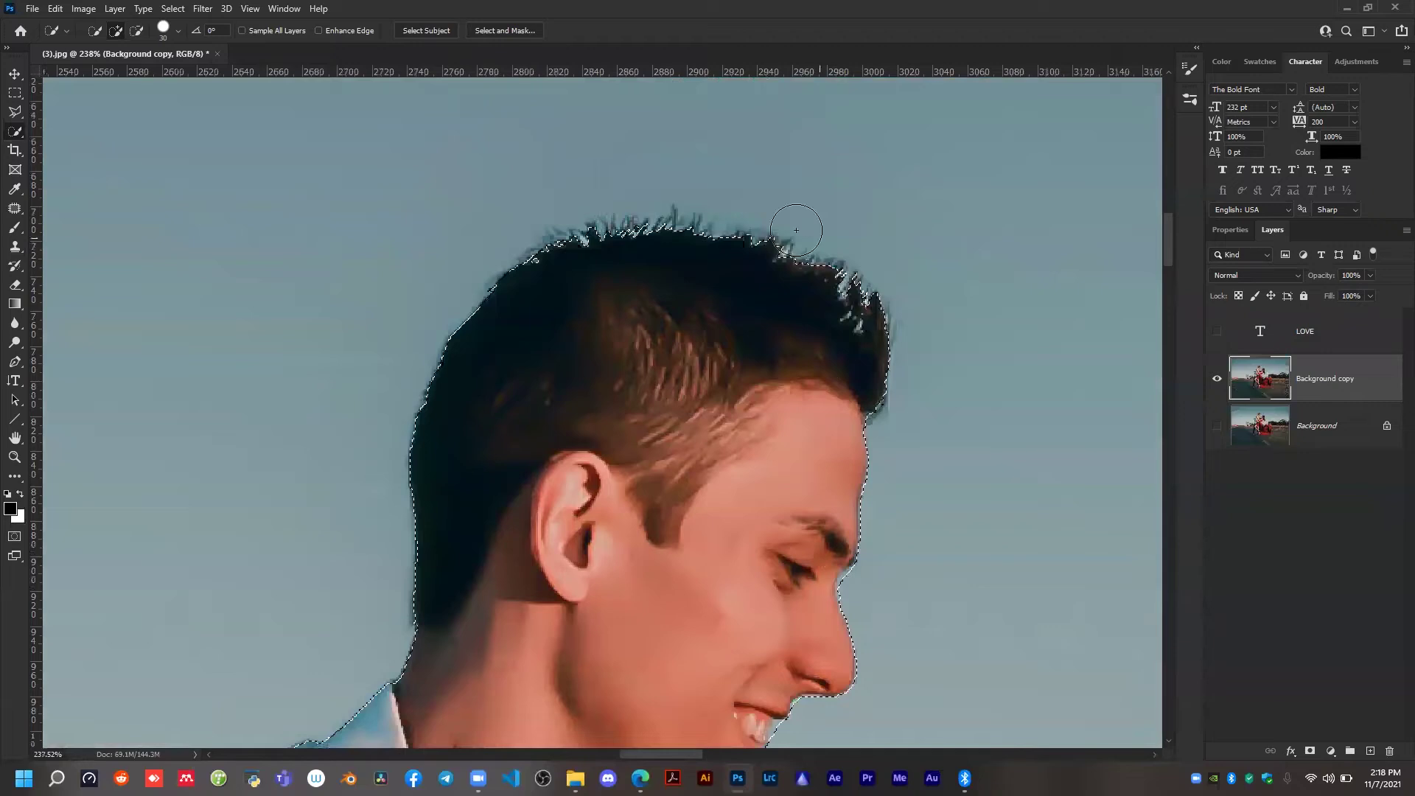
scroll(796, 230, down, 2)
scroll(779, 490, down, 3)
scroll(779, 486, down, 2)
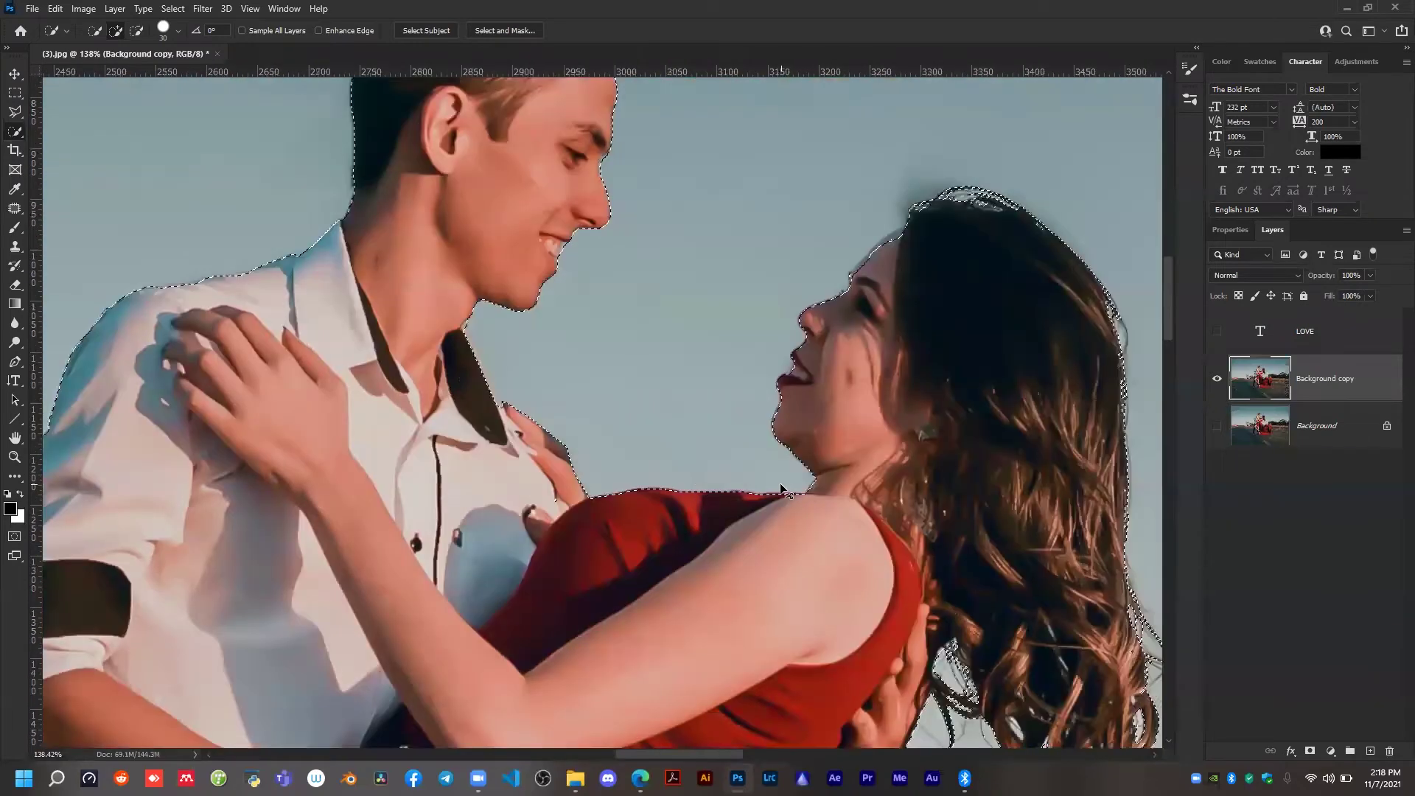
scroll(776, 472, right, 3)
scroll(789, 471, down, 3)
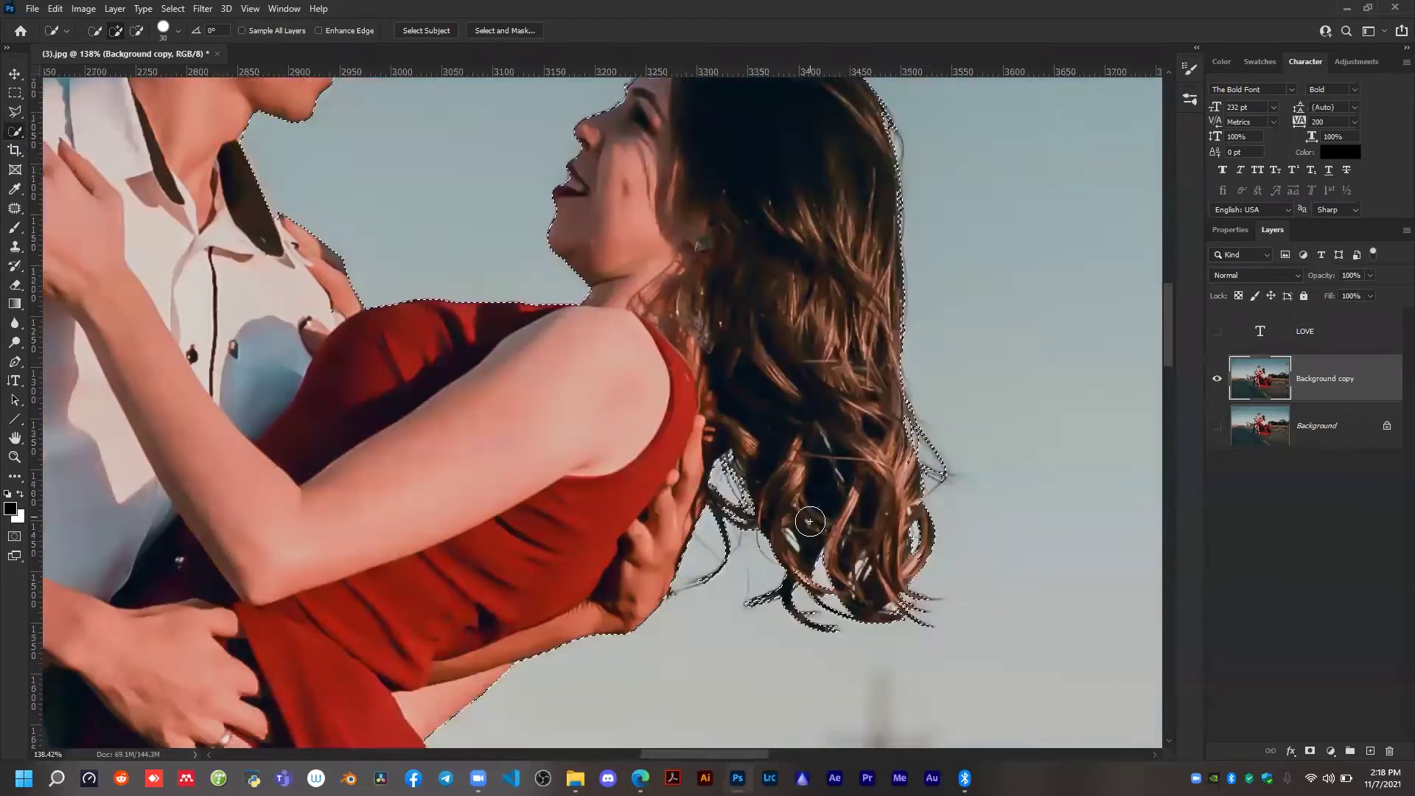
Open the couple selection in Select and Mask and refine the edge around the man's hair with the Refine Edge brush.
scroll(809, 521, down, 2)
scroll(926, 572, down, 4)
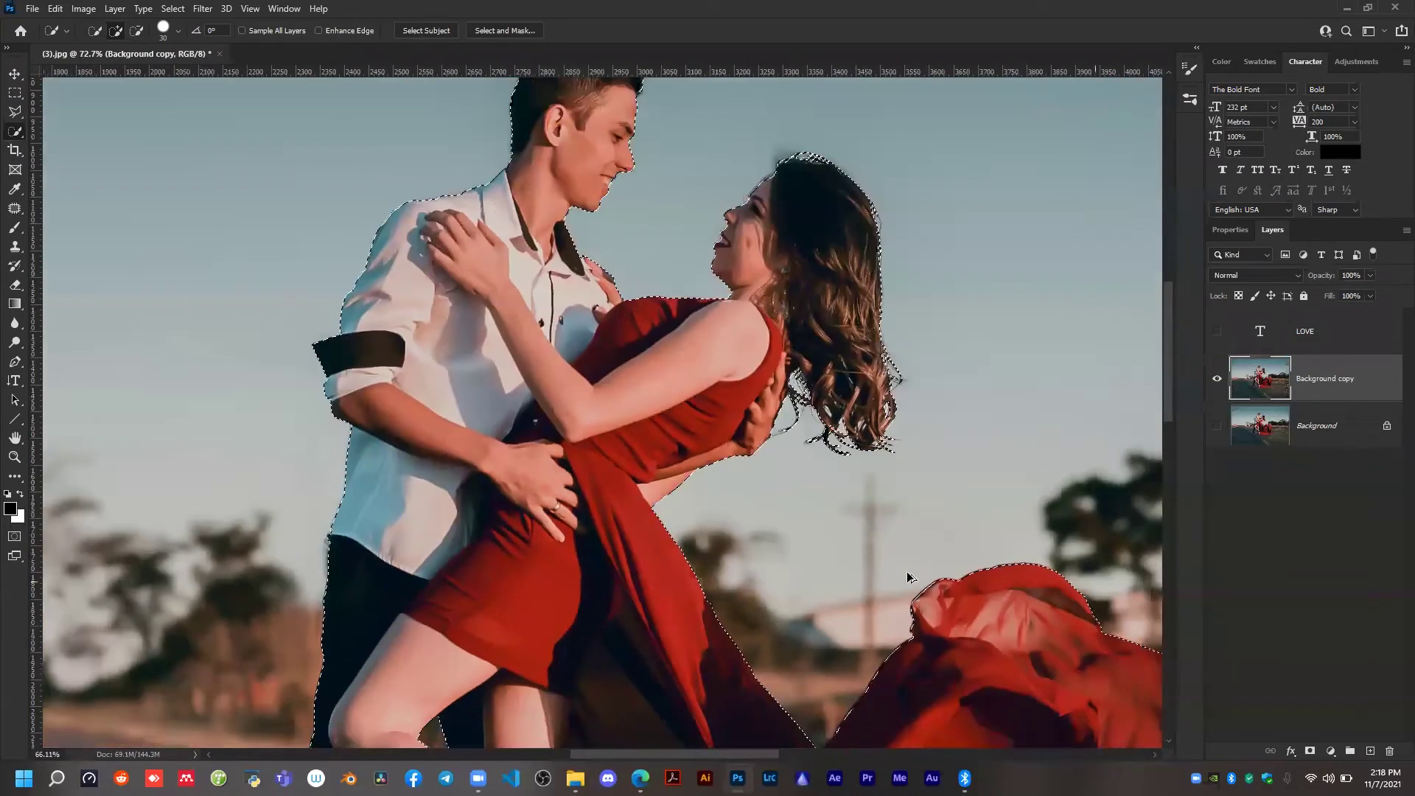
scroll(867, 554, down, 6)
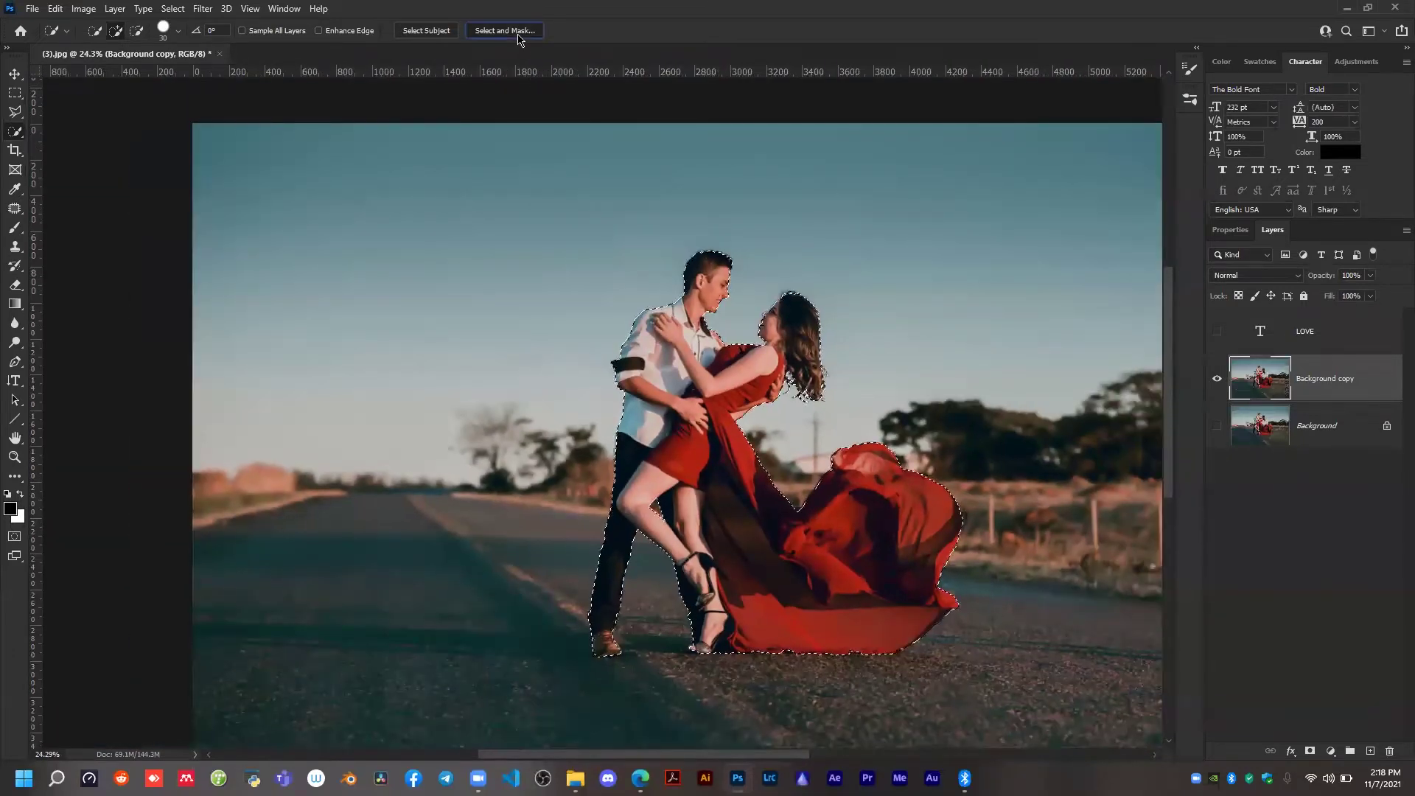
click(515, 31)
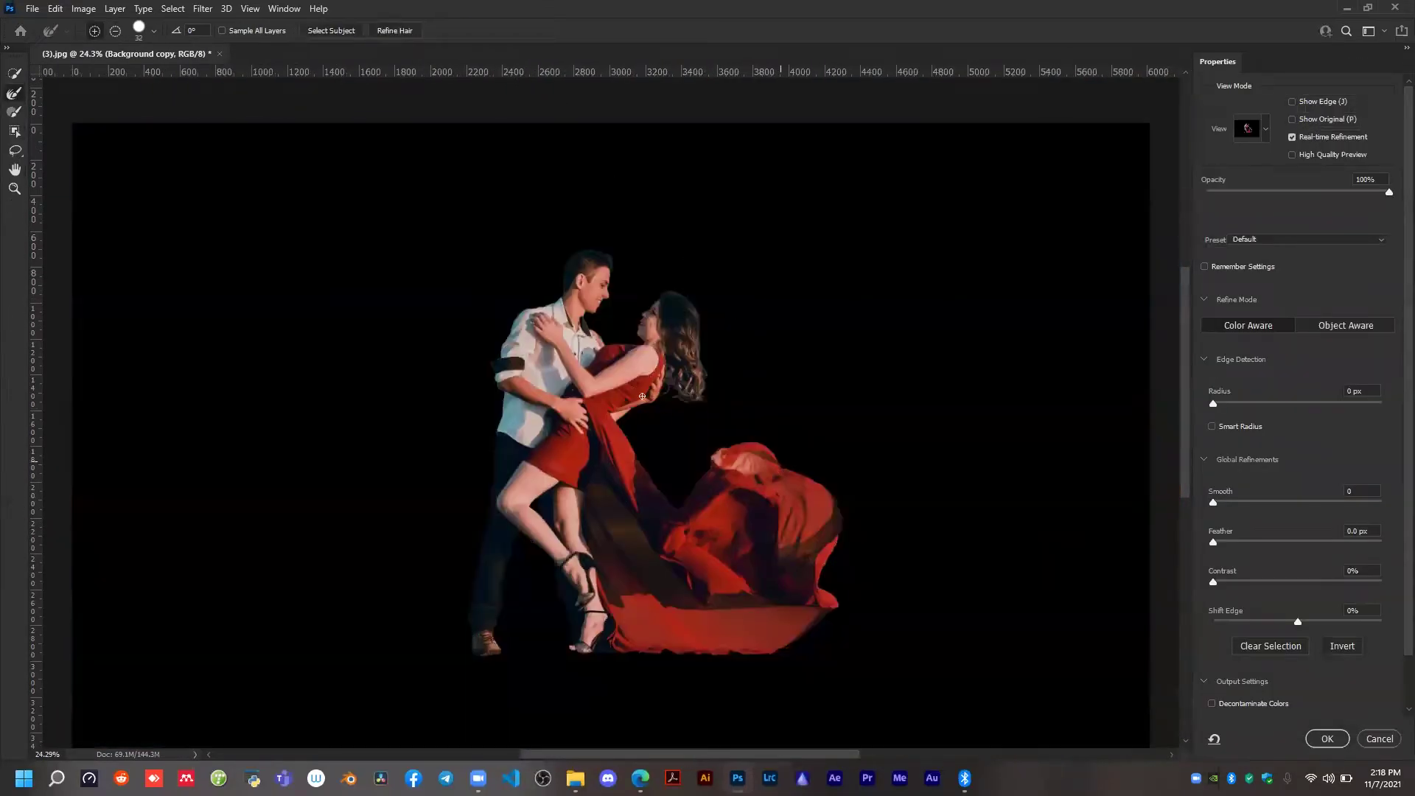
scroll(639, 342, up, 5)
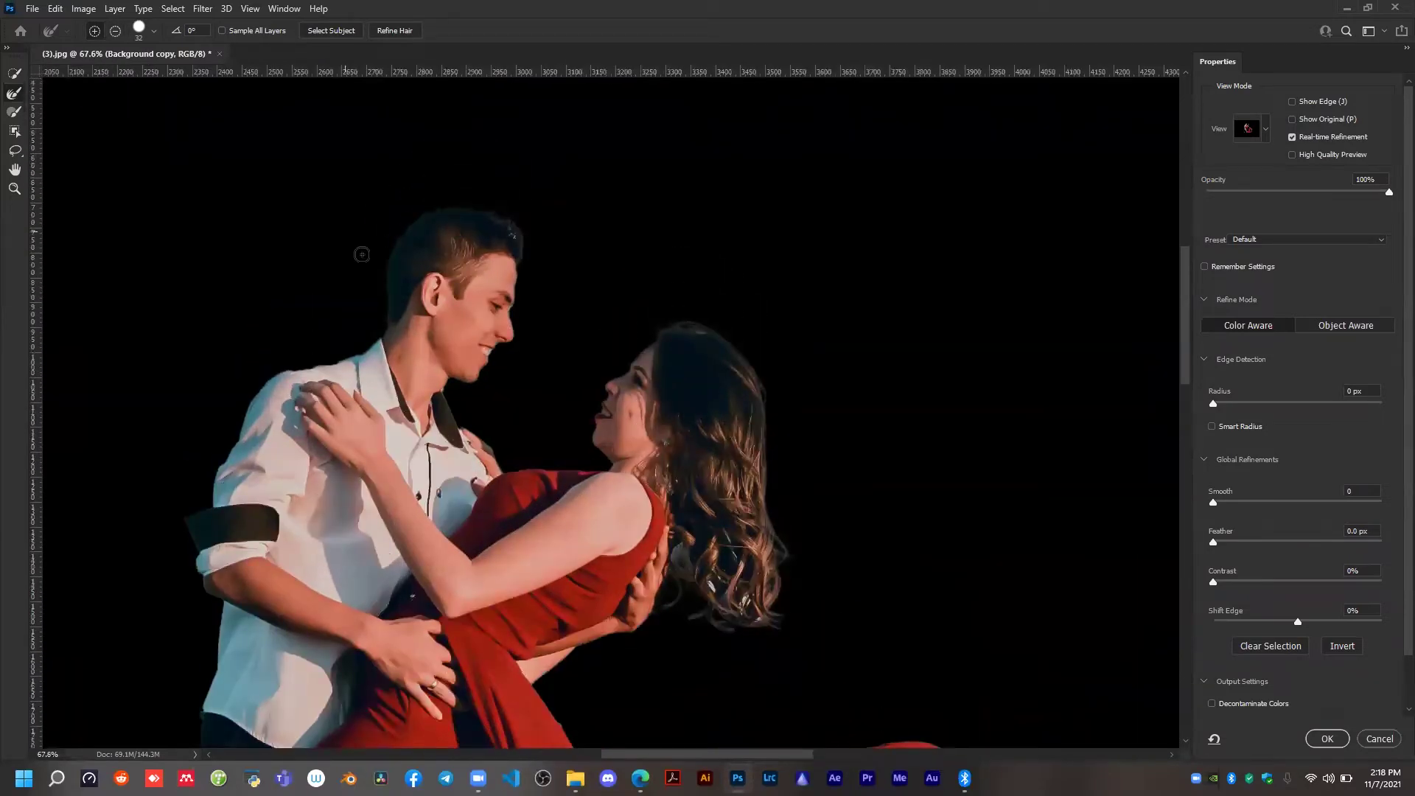
scroll(363, 255, up, 3)
scroll(369, 399, up, 2)
alt+right_click(385, 411)
alt+right_click(395, 427)
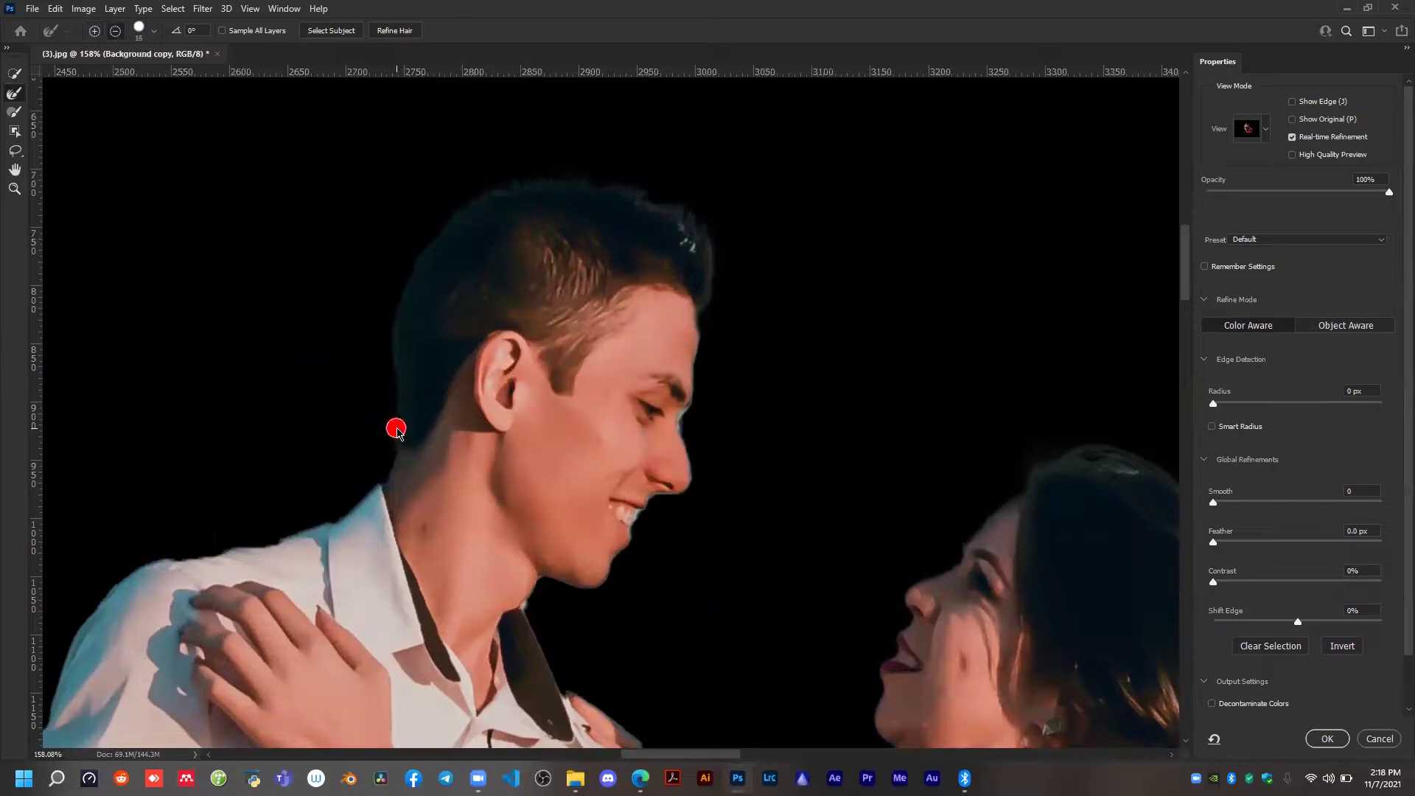
mouse_move(395, 423)
mouse_down()
mouse_move(399, 288)
mouse_move(487, 196)
mouse_move(599, 187)
mouse_move(646, 199)
mouse_move(663, 223)
mouse_move(680, 215)
mouse_move(697, 266)
mouse_move(712, 242)
mouse_move(710, 299)
mouse_up()
drag(770, 398, 432, 152)
scroll(764, 281, down, 1)
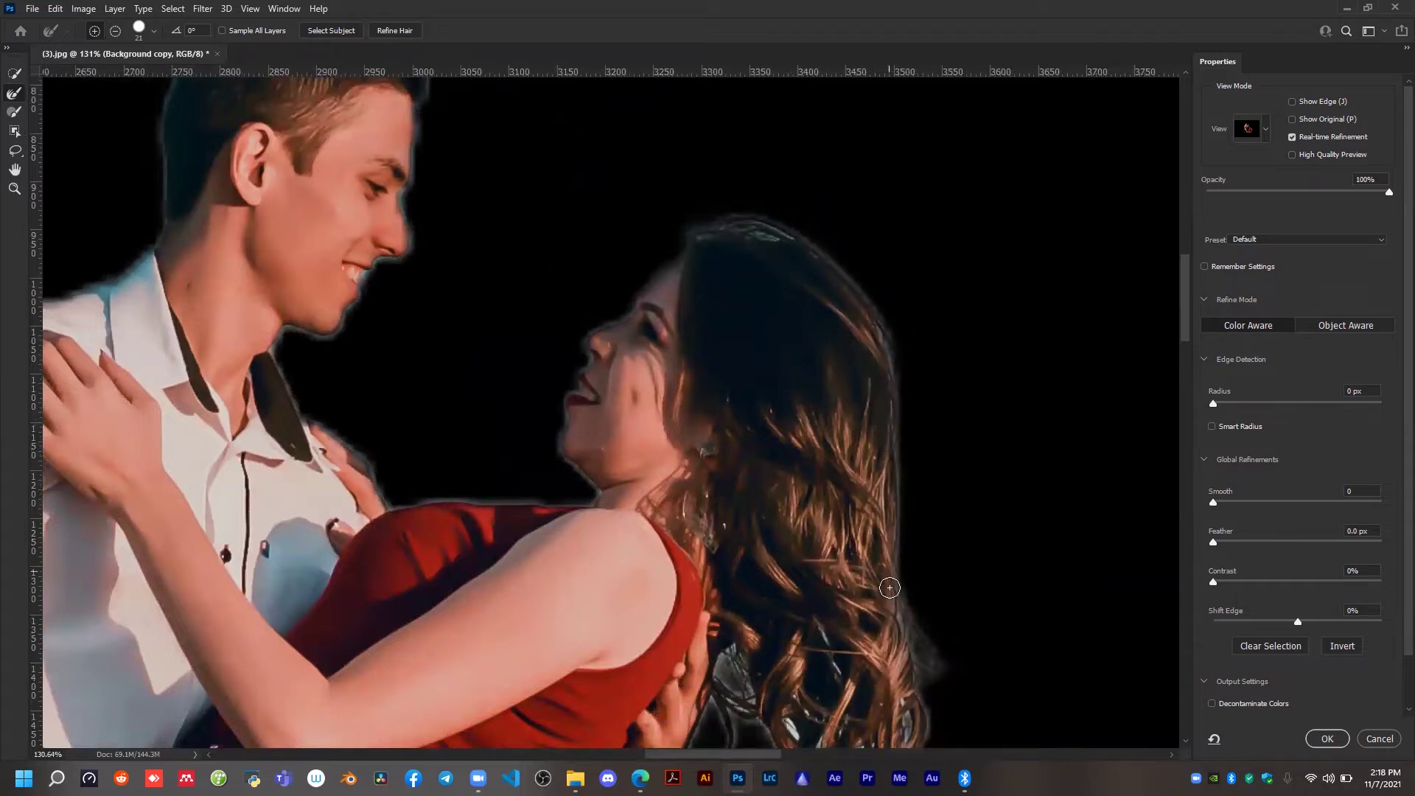
Refine the edge of the woman's long hair, enable Decontaminate Colors and output the couple to a new layer with a layer mask.
drag(962, 654, 903, 294)
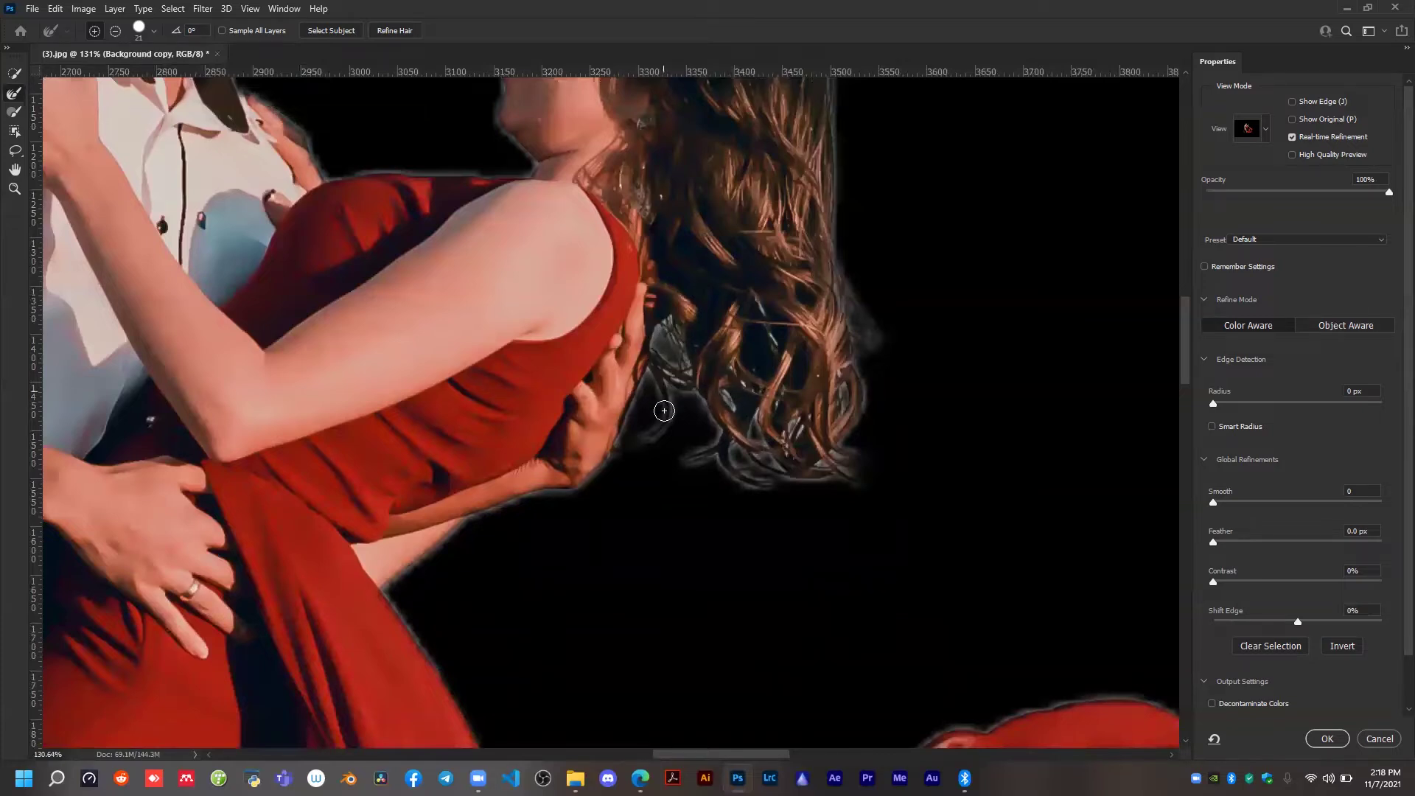
drag(643, 440, 586, 469)
scroll(776, 355, down, 4)
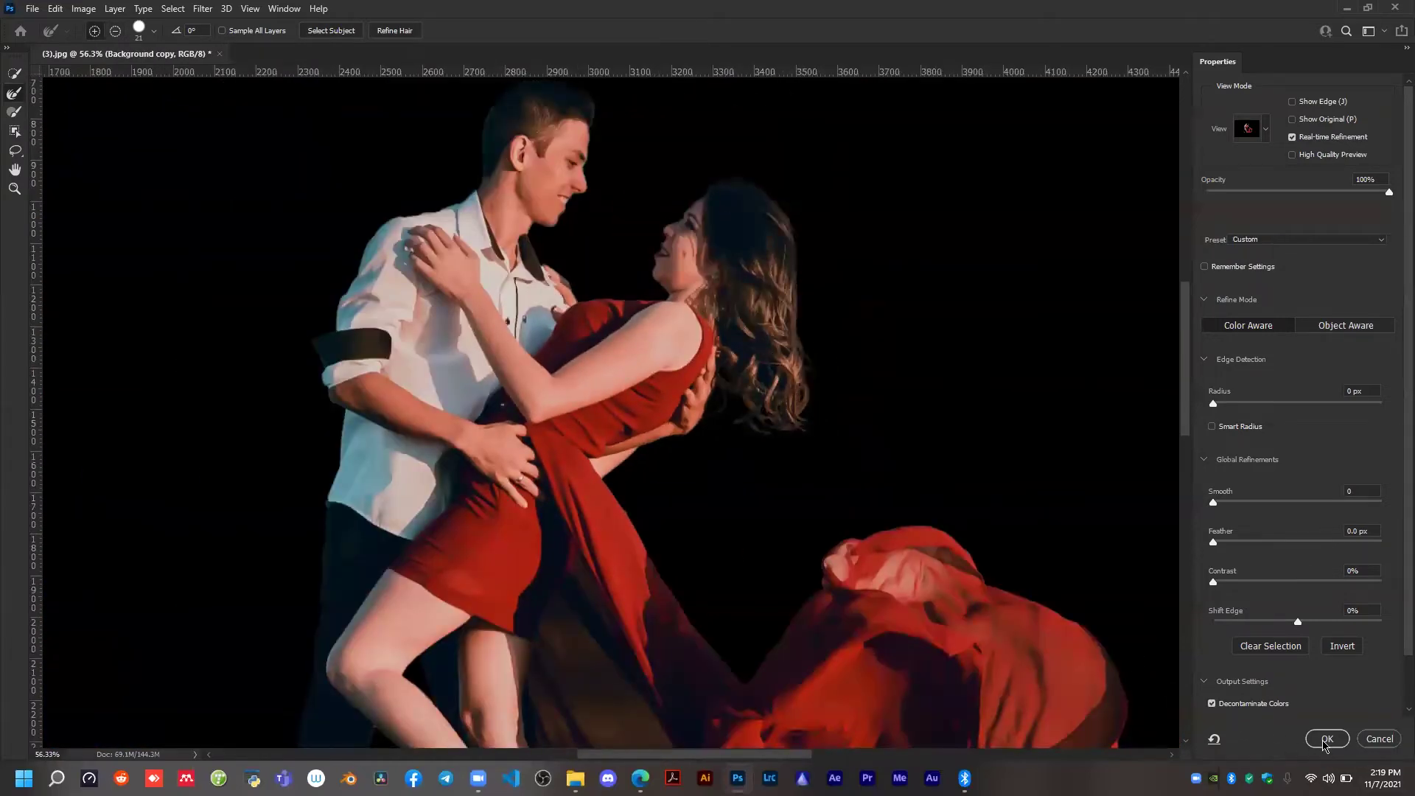
click(1325, 739)
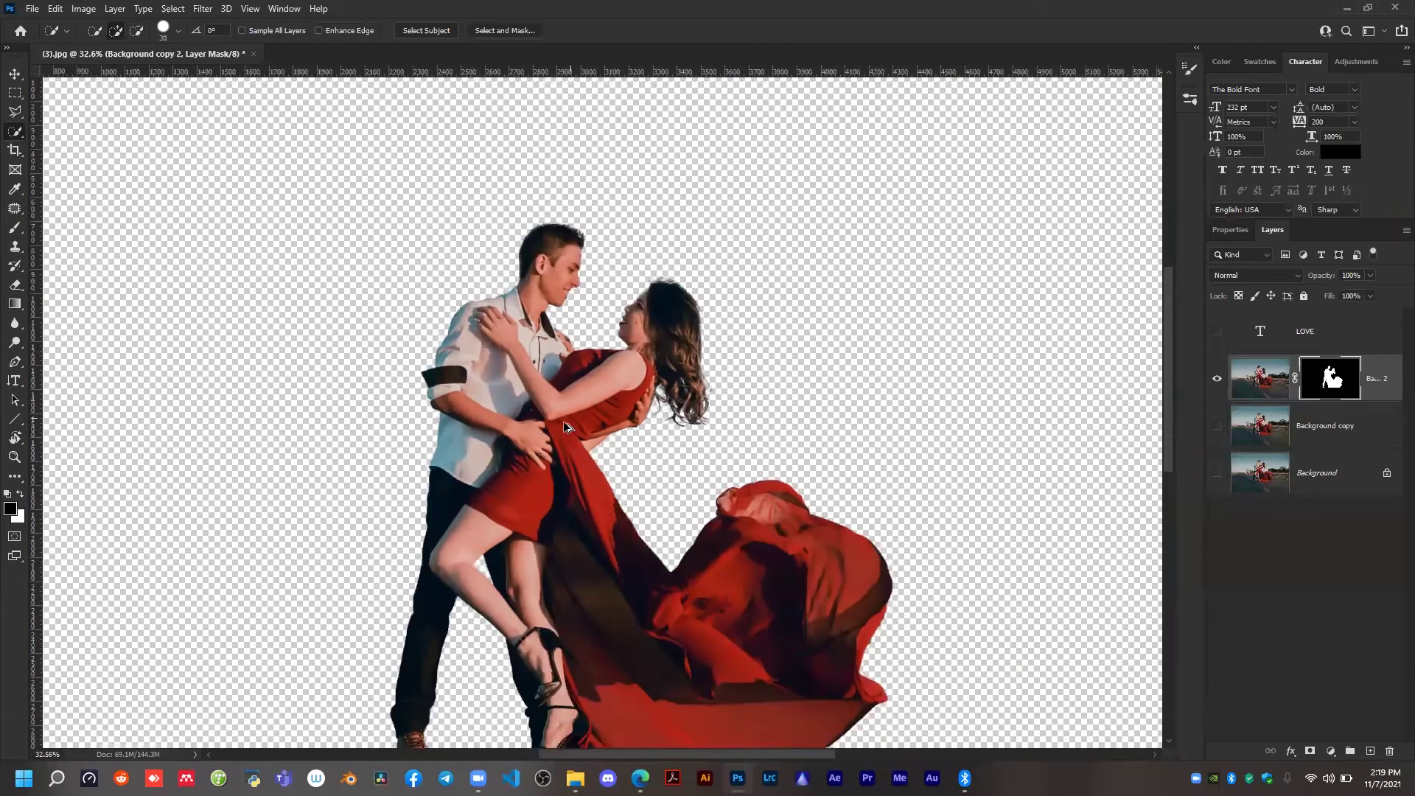
Move the cut-out couple down and enlarge it so the feet and dress reach the canvas's lower edge.
scroll(568, 426, down, 4)
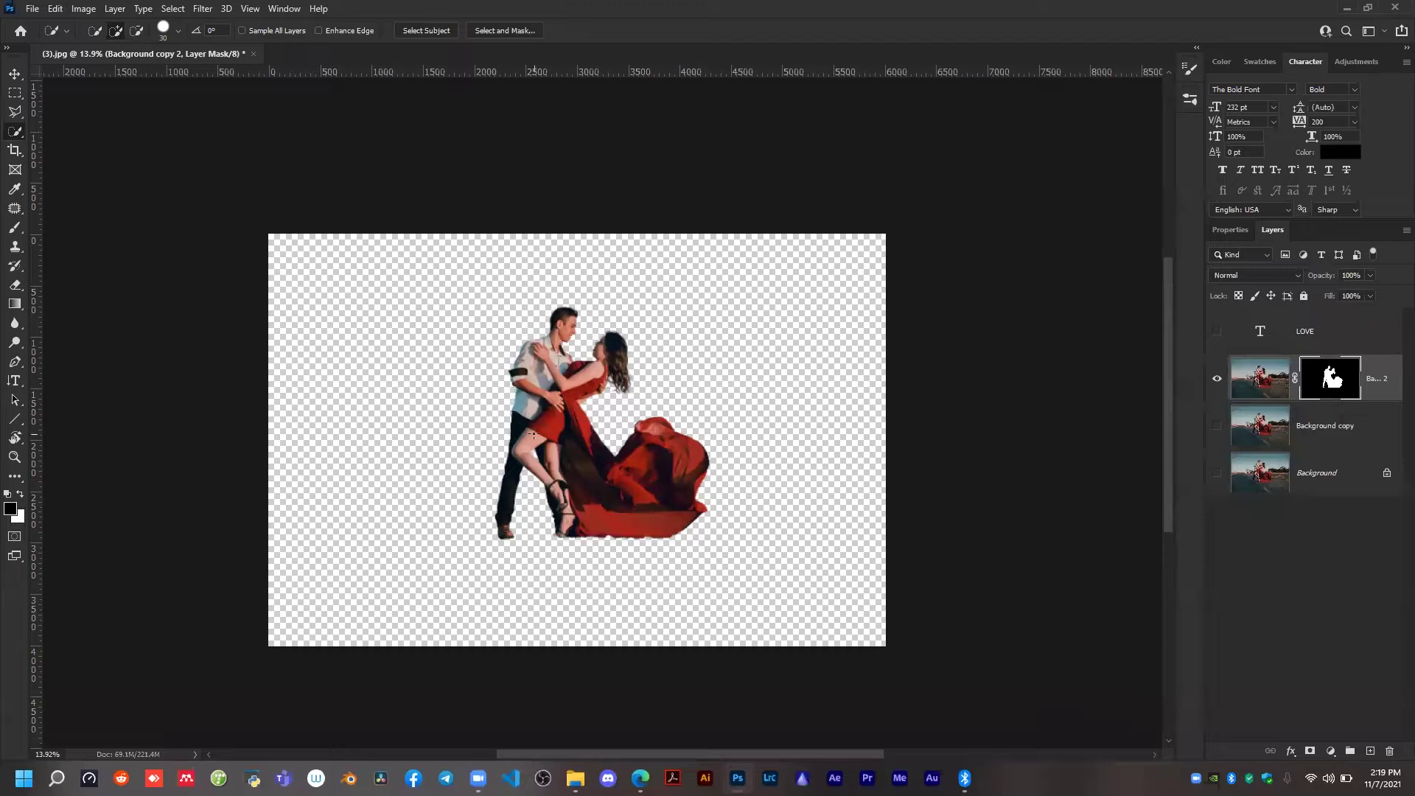
key(v)
drag(616, 487, 609, 594)
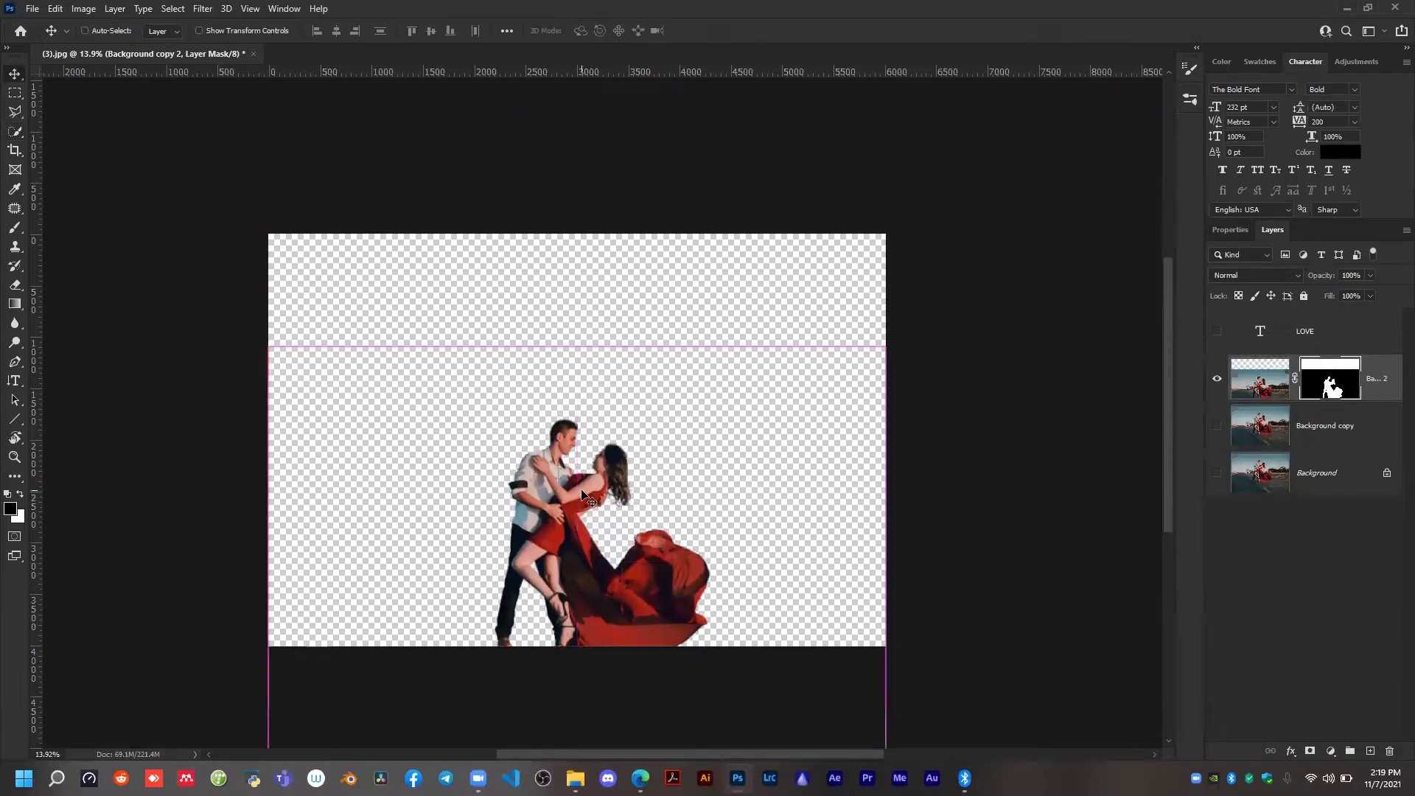
key(ctrl+t)
drag(576, 341, 576, 195)
drag(606, 546, 625, 599)
click(729, 30)
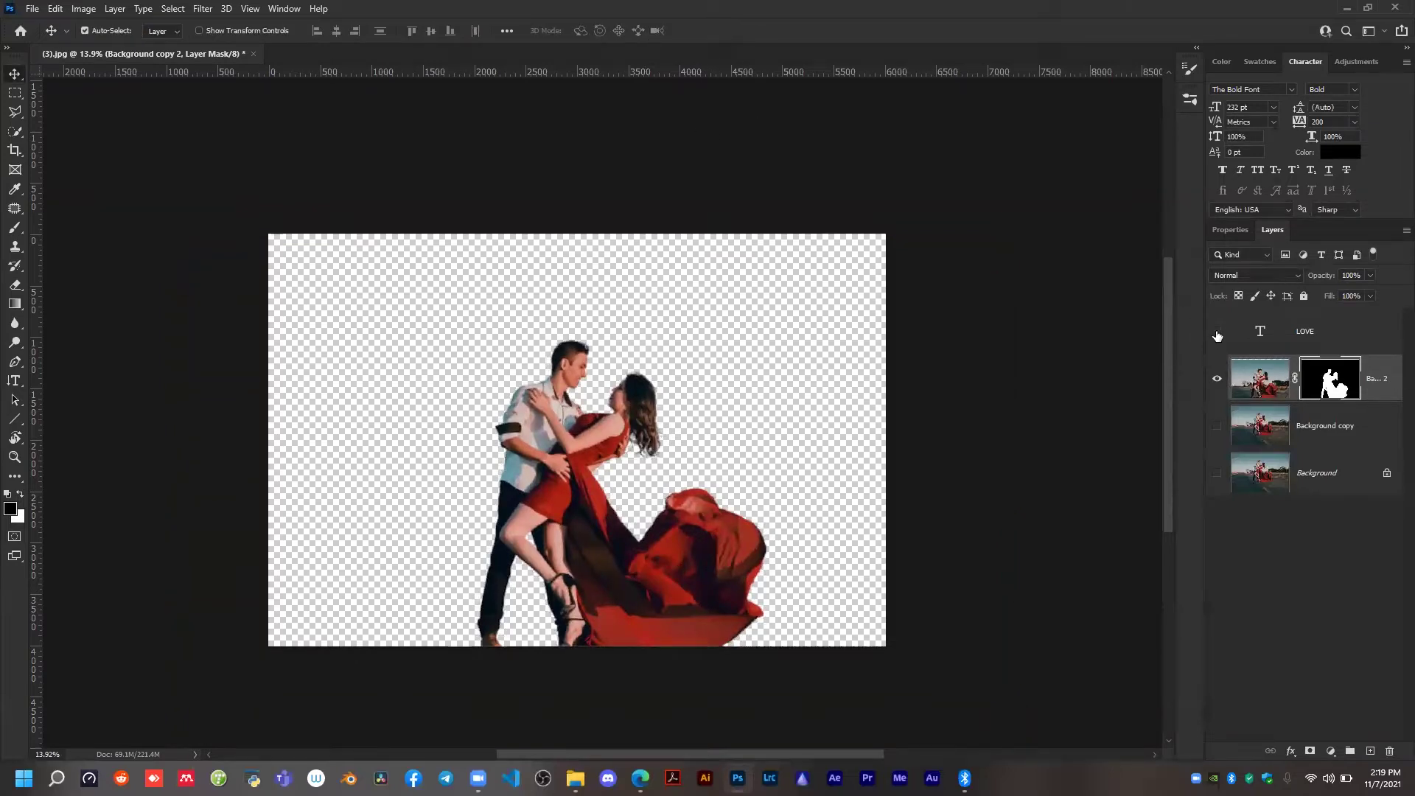
Show the LOVE text, move it down beside the man and scale it up to about 133% to nearly fill the canvas height.
click(1217, 333)
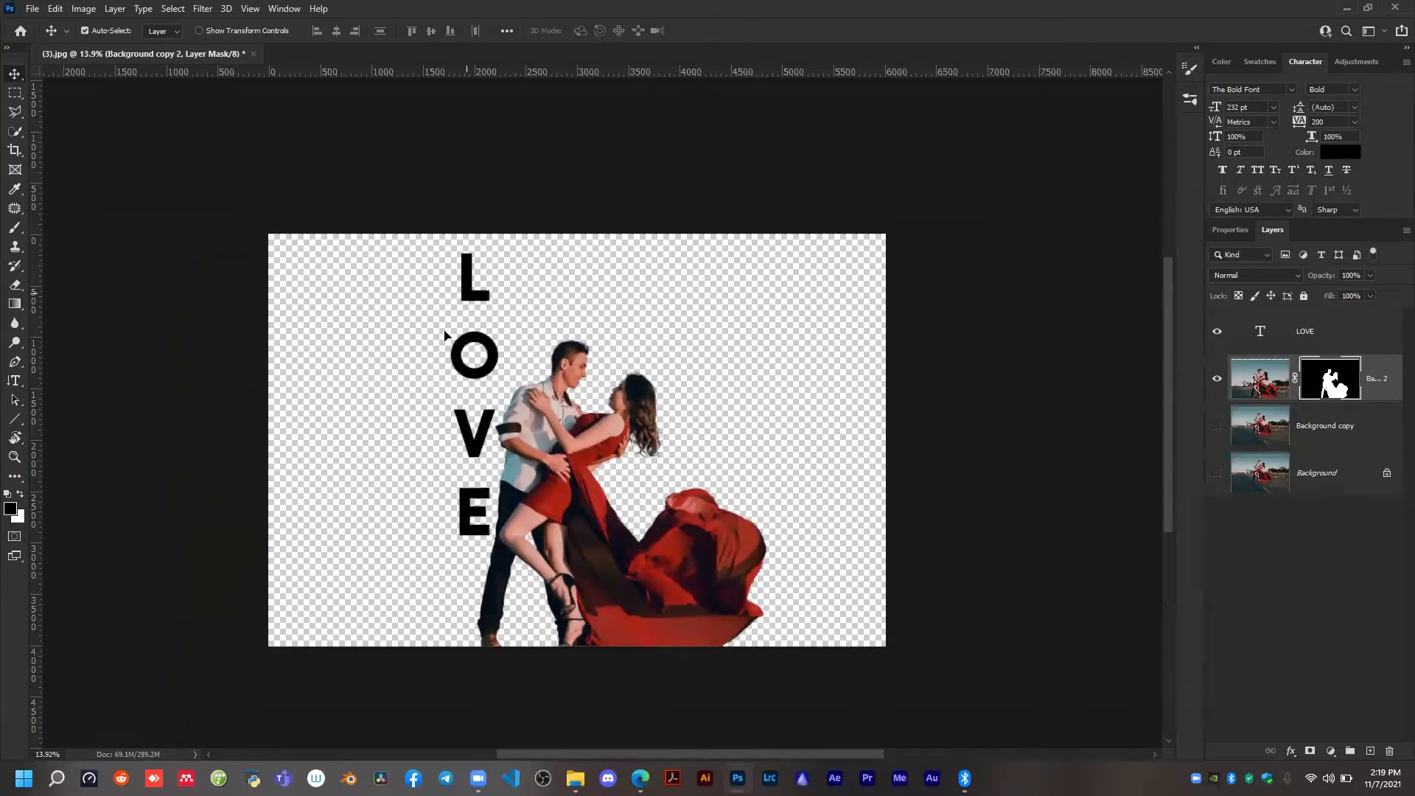
drag(433, 403, 463, 461)
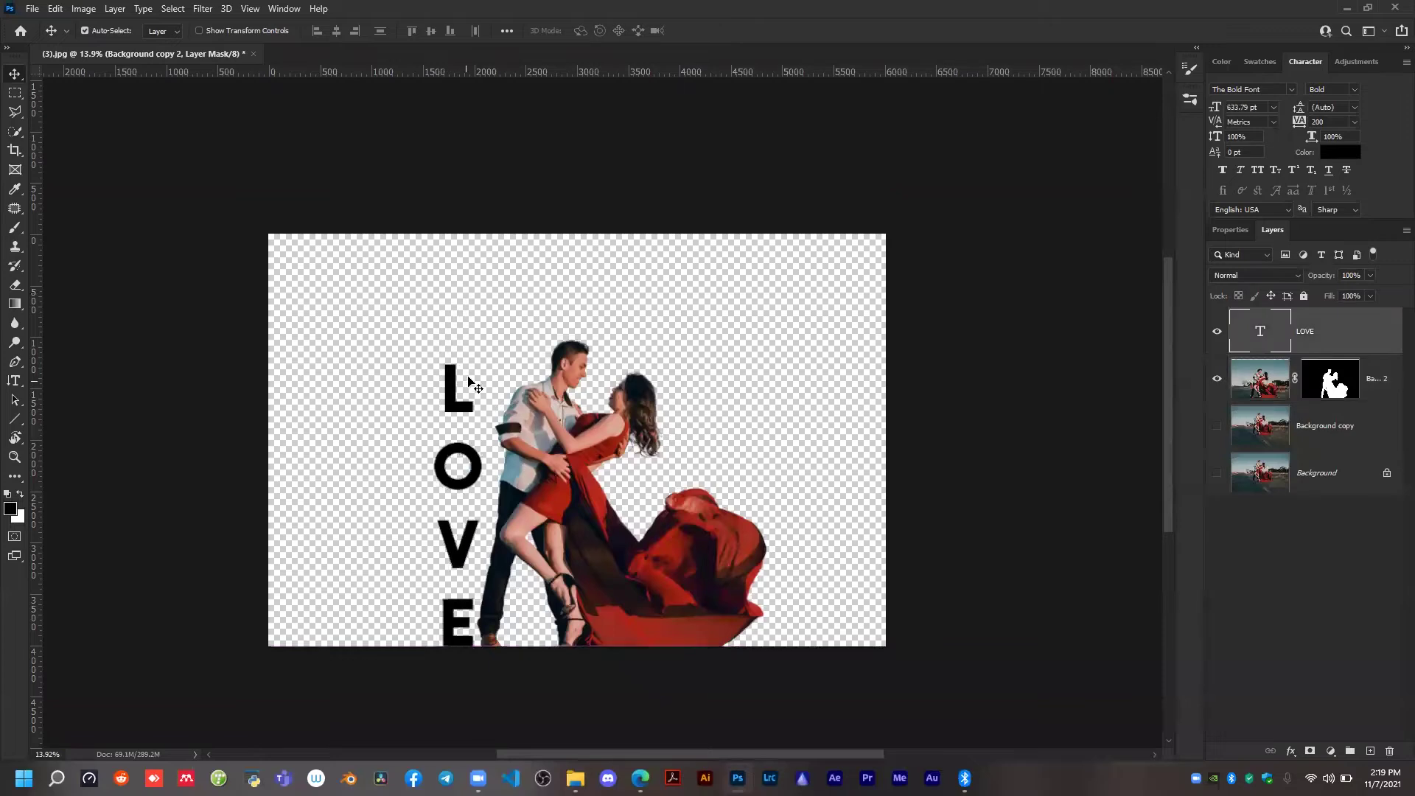
key(ctrl)
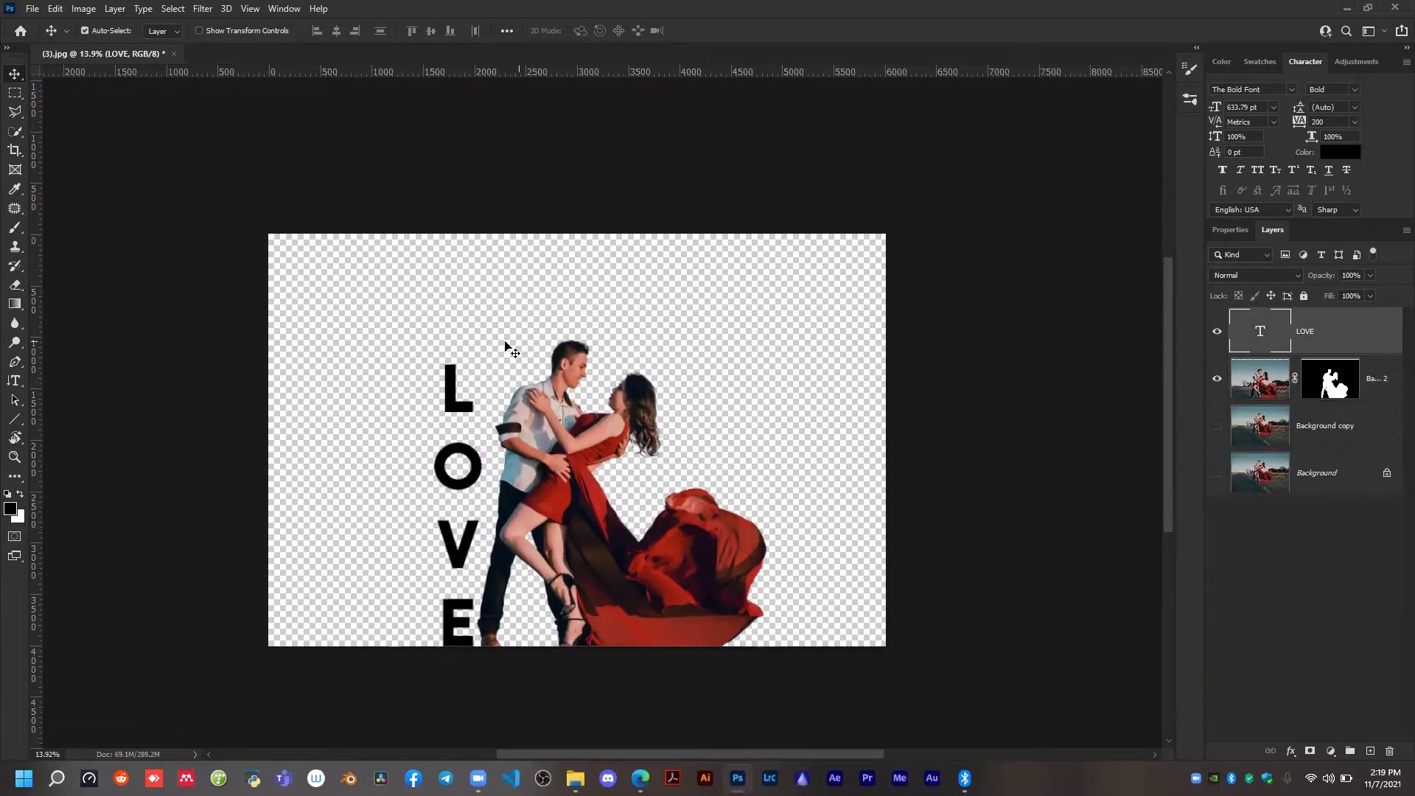
key(ctrl+t)
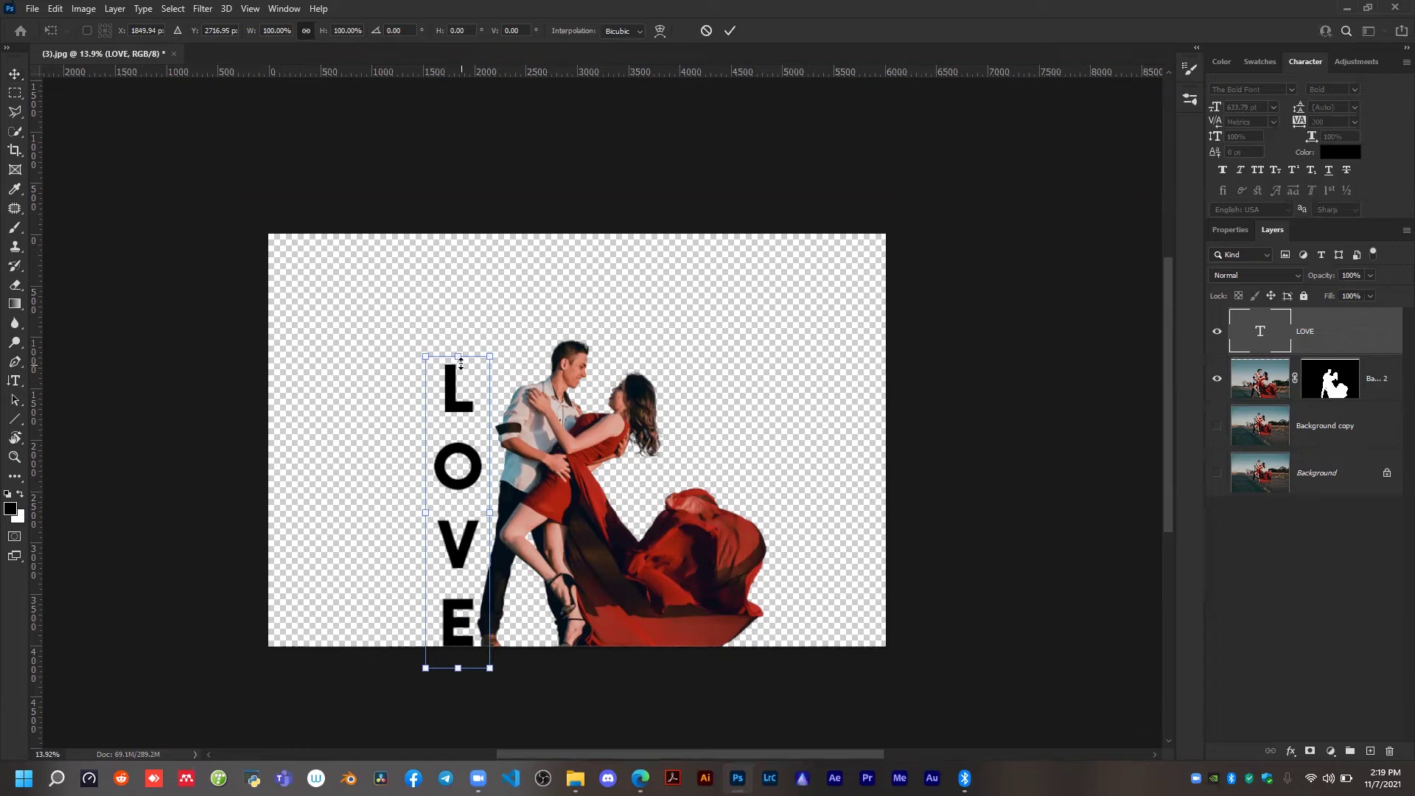
drag(462, 347, 471, 254)
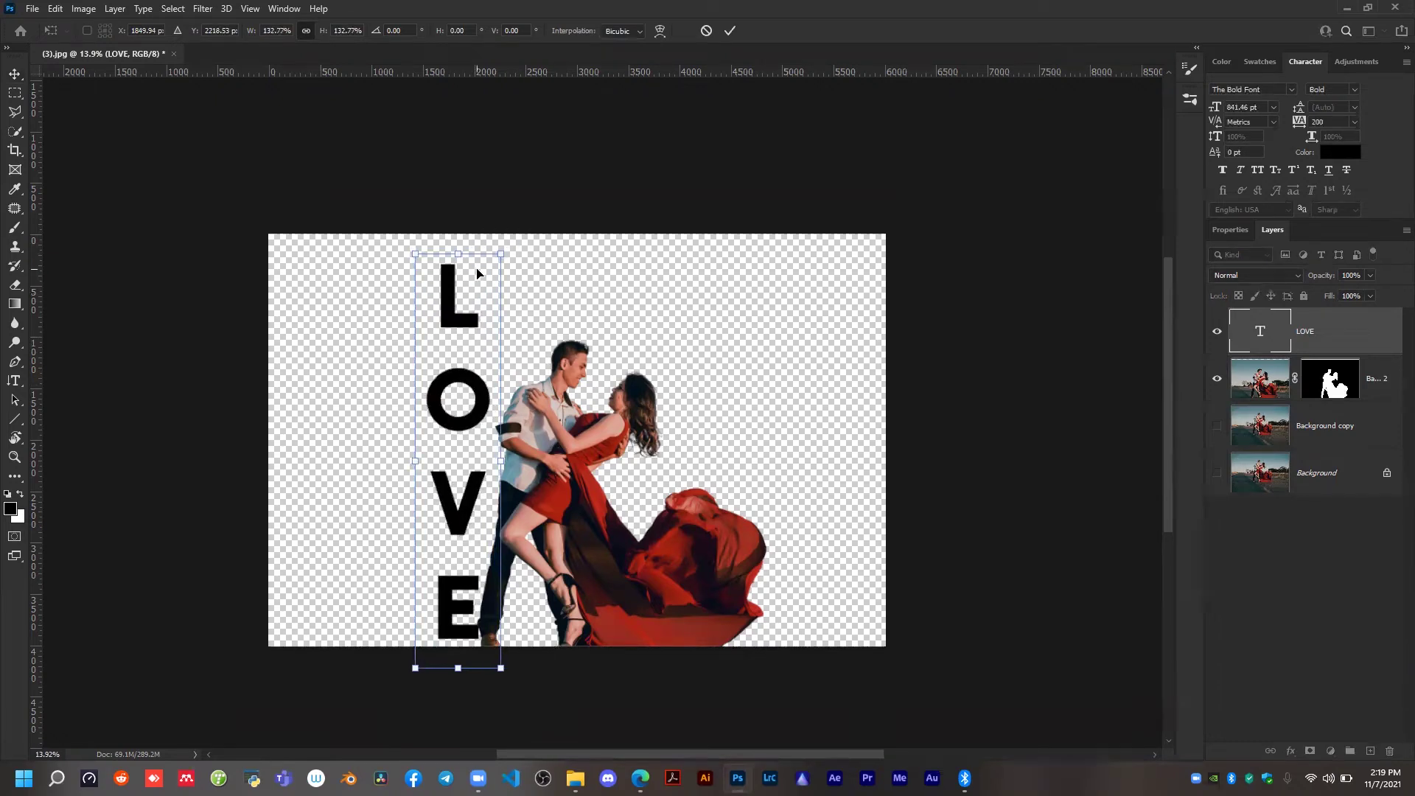
click(730, 30)
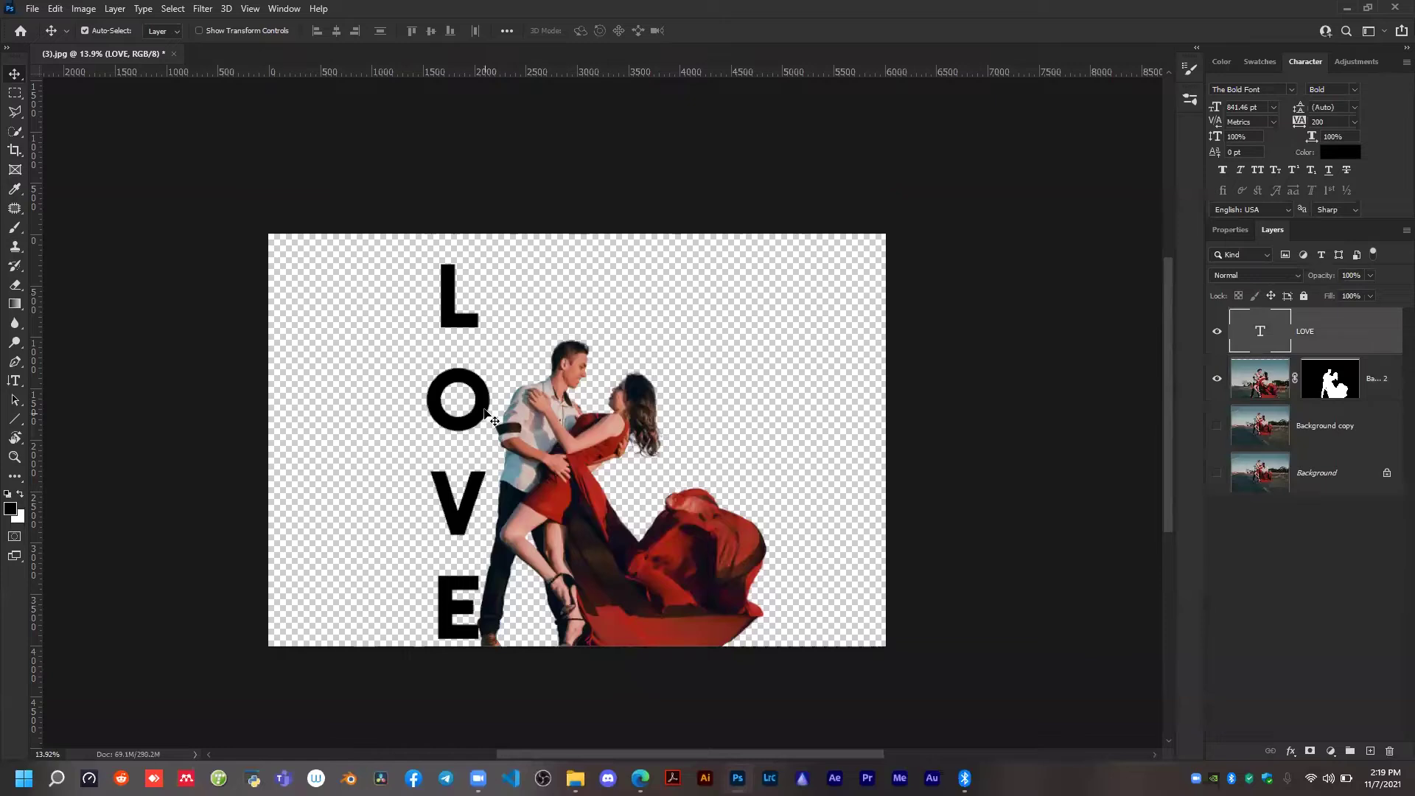
Shift the LOVE text toward the couple so the letters overlap the man's arm and leg.
drag(483, 408, 495, 414)
drag(498, 417, 525, 419)
scroll(511, 592, up, 2)
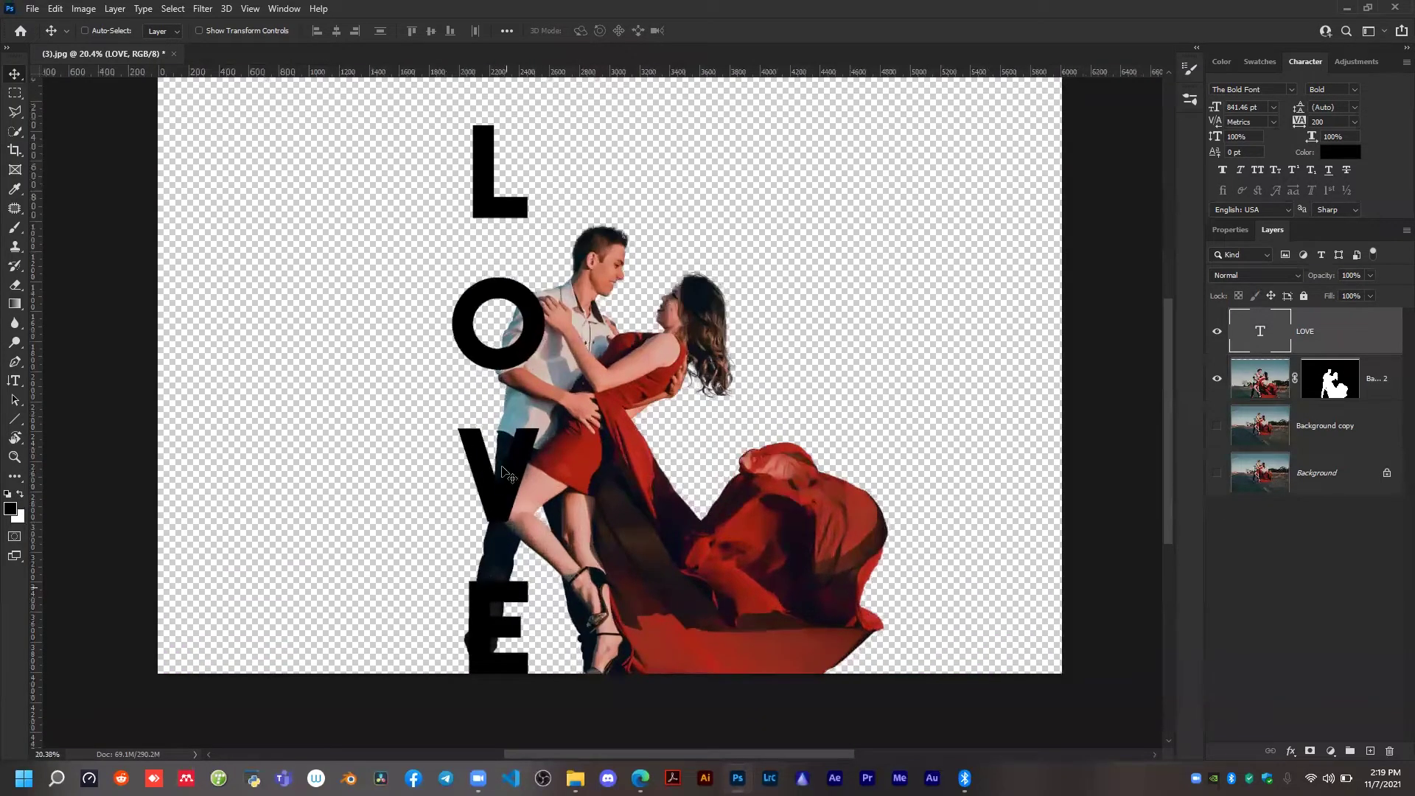
scroll(512, 471, up, 1)
scroll(525, 369, down, 2)
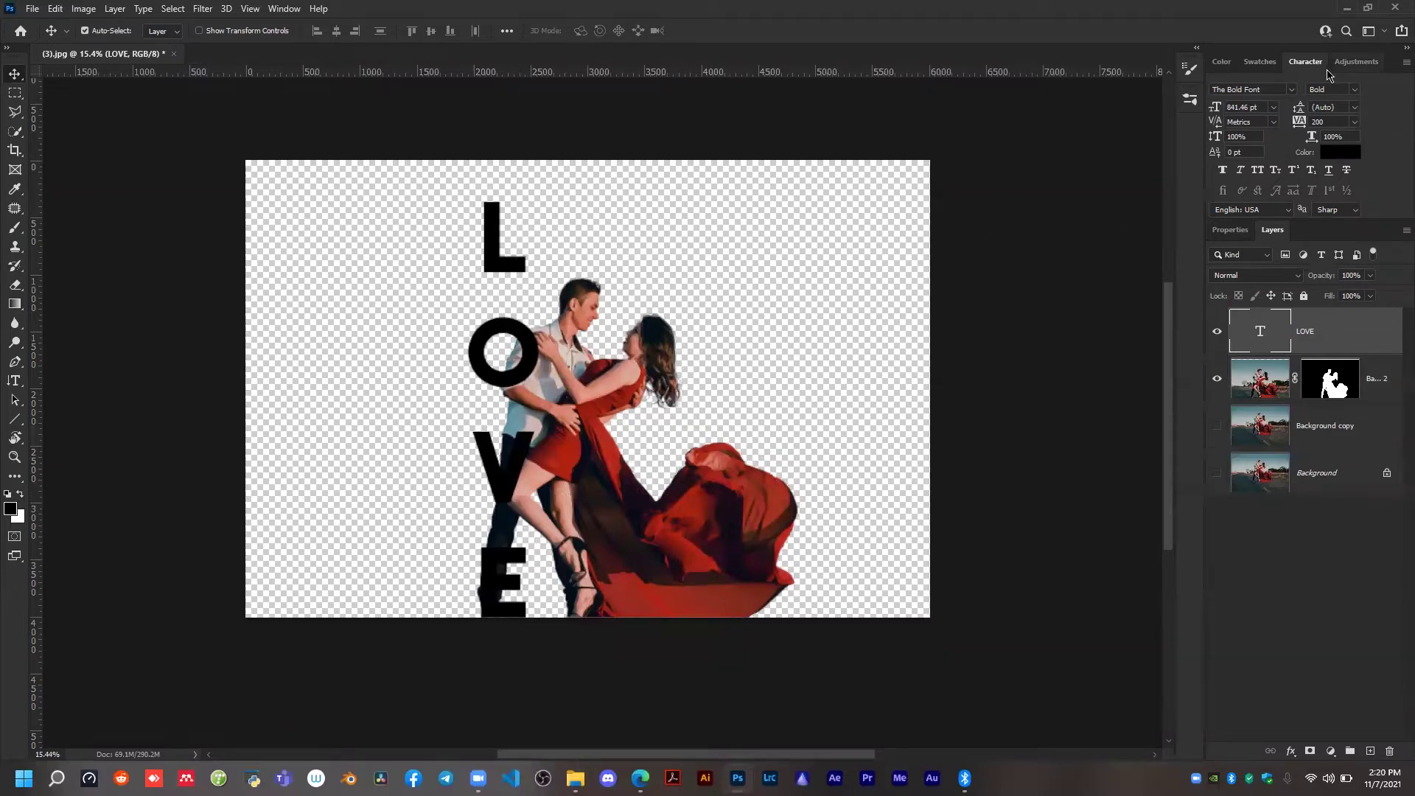
click(1343, 158)
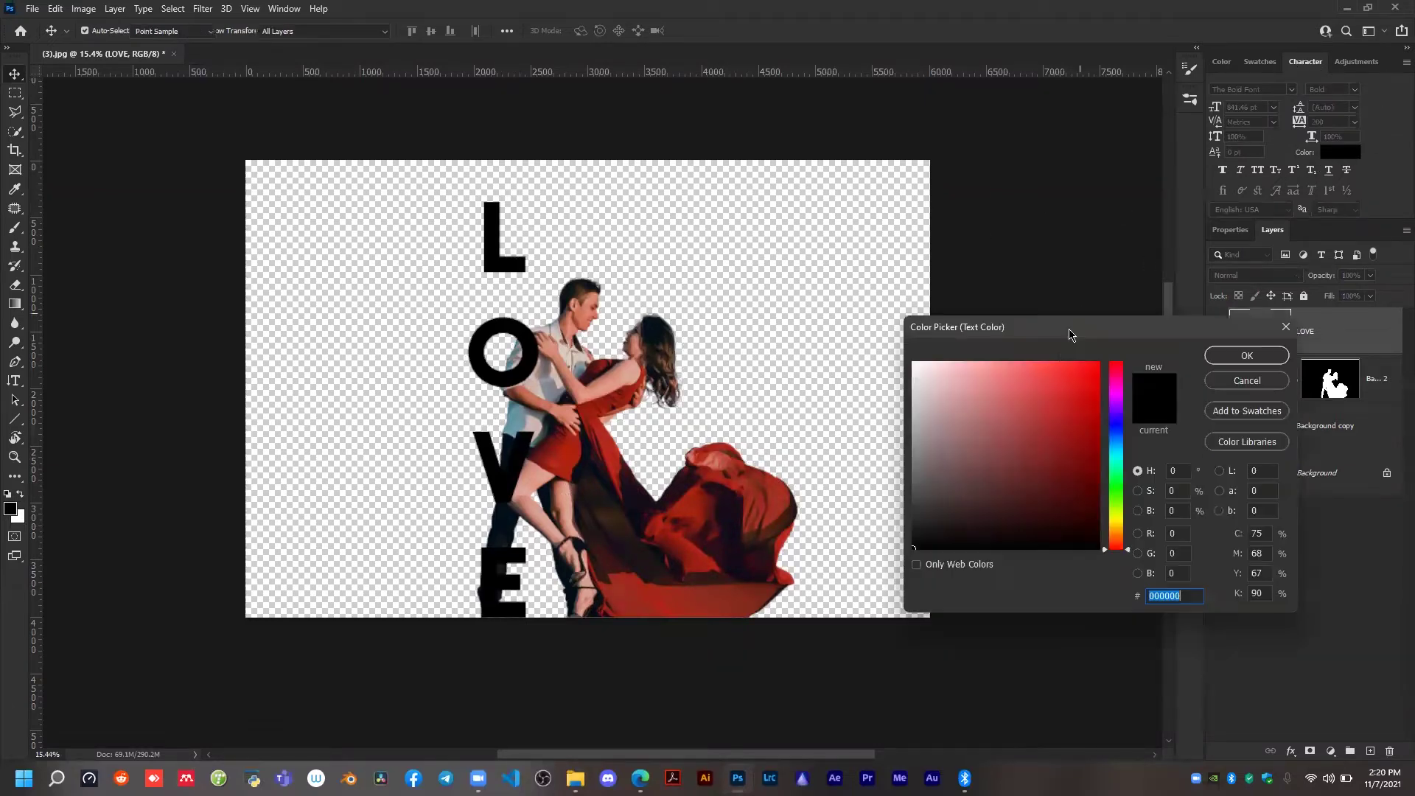
click(921, 374)
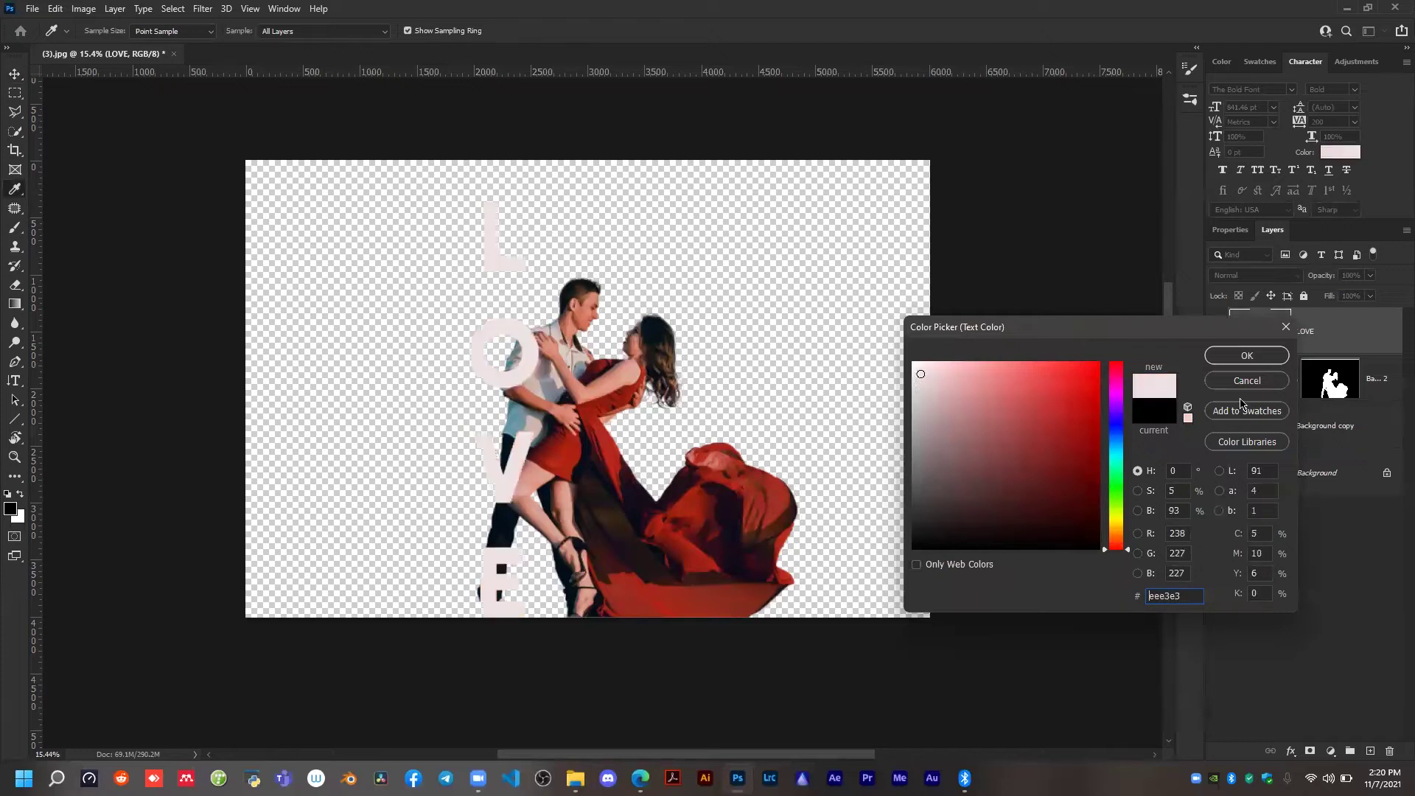
click(1257, 384)
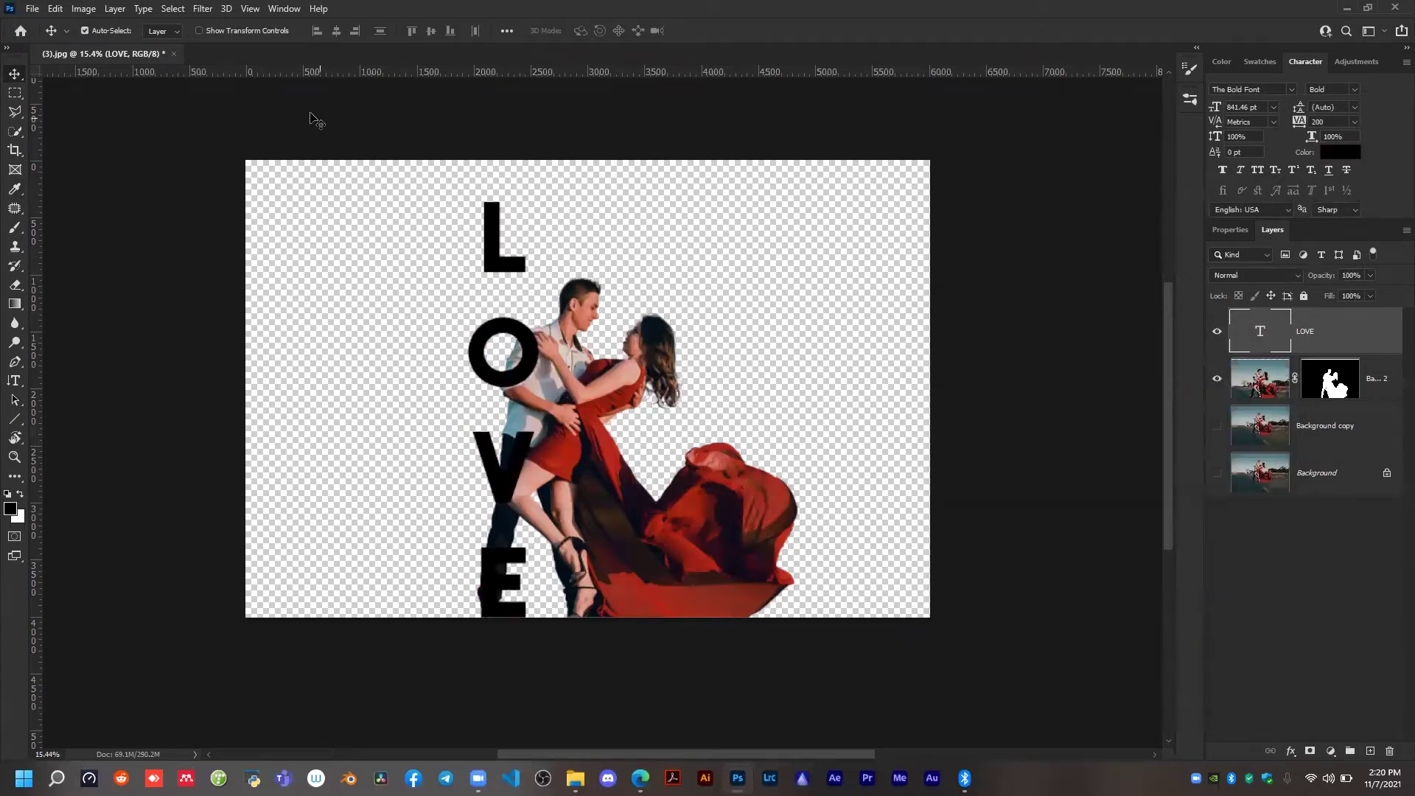
key(t)
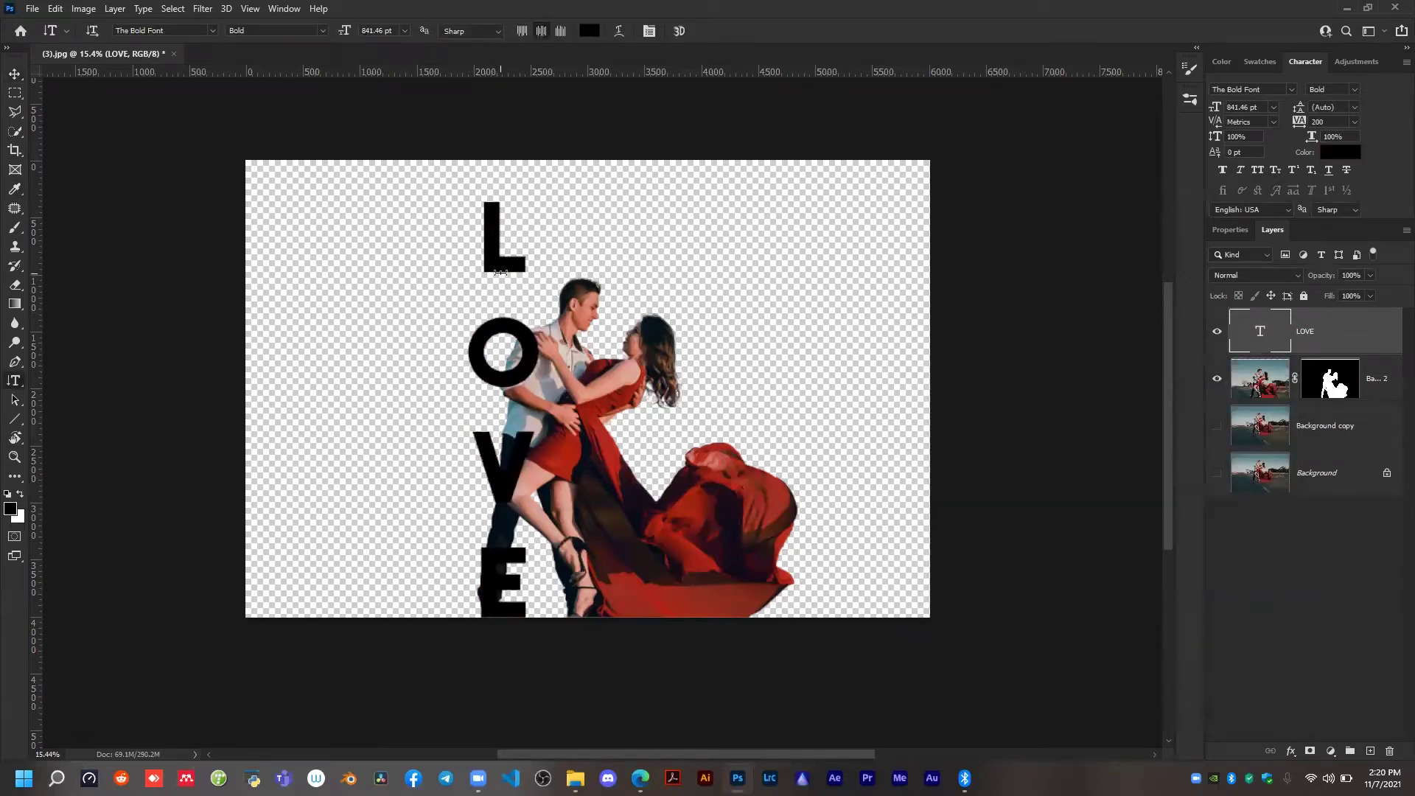
click(512, 241)
key(ctrl+a)
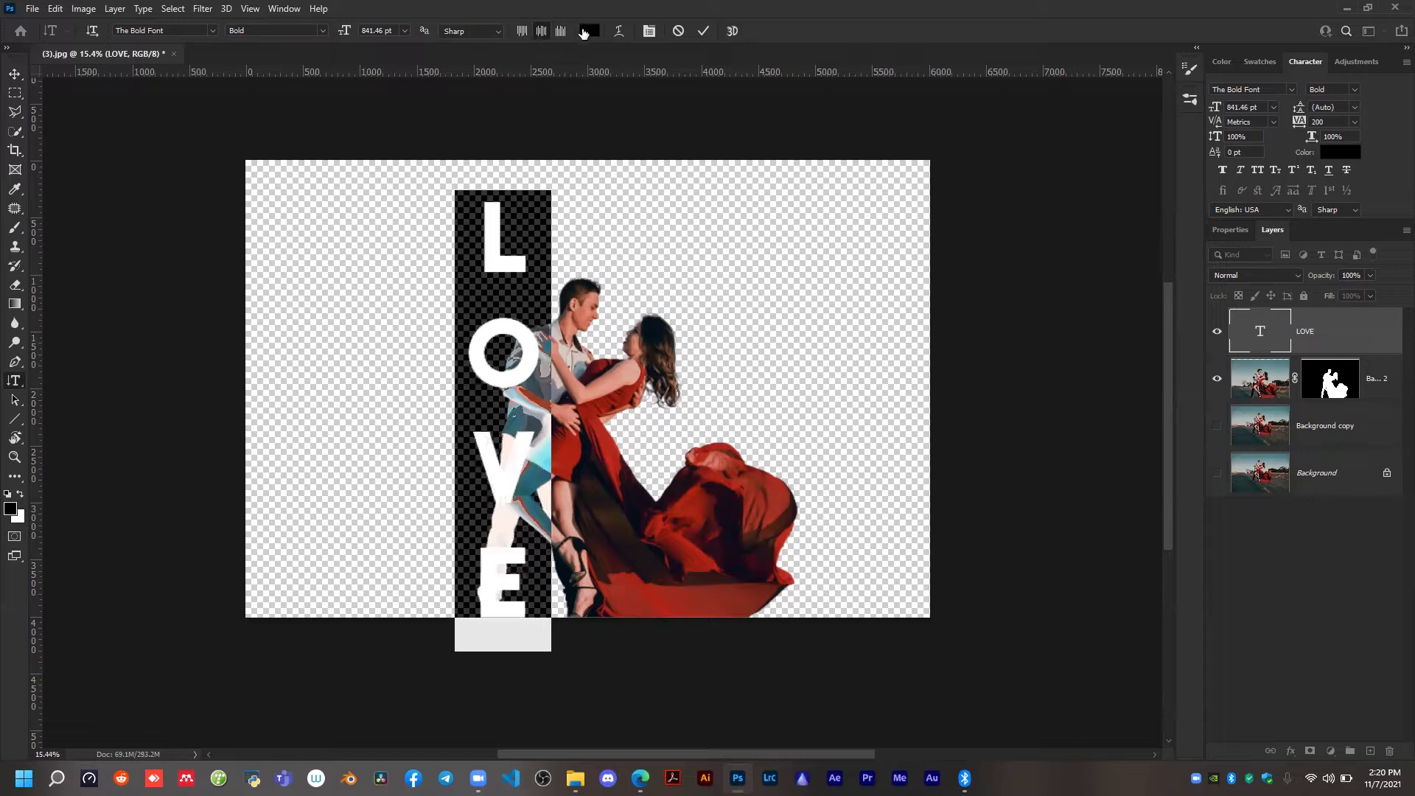
click(589, 31)
click(835, 293)
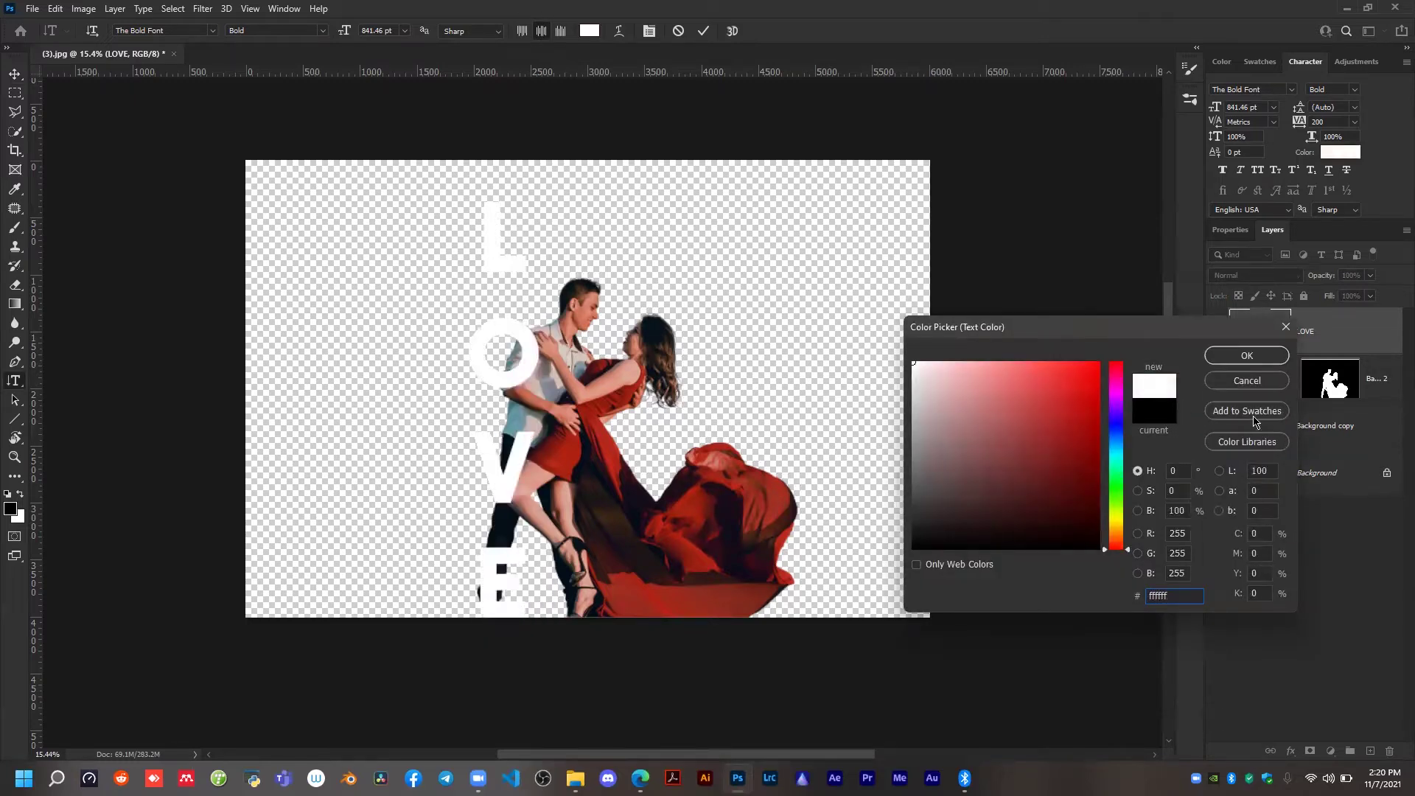
click(1247, 381)
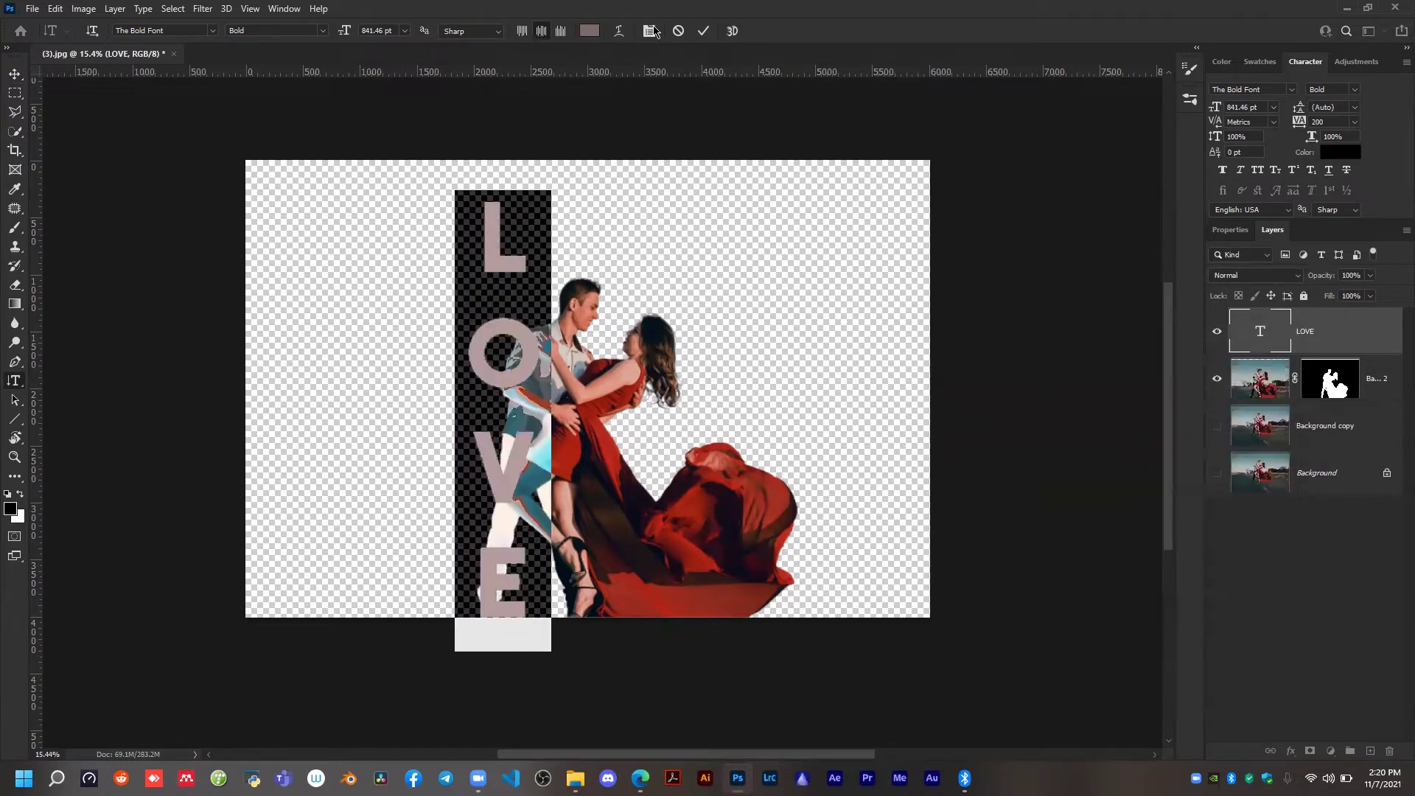
click(678, 32)
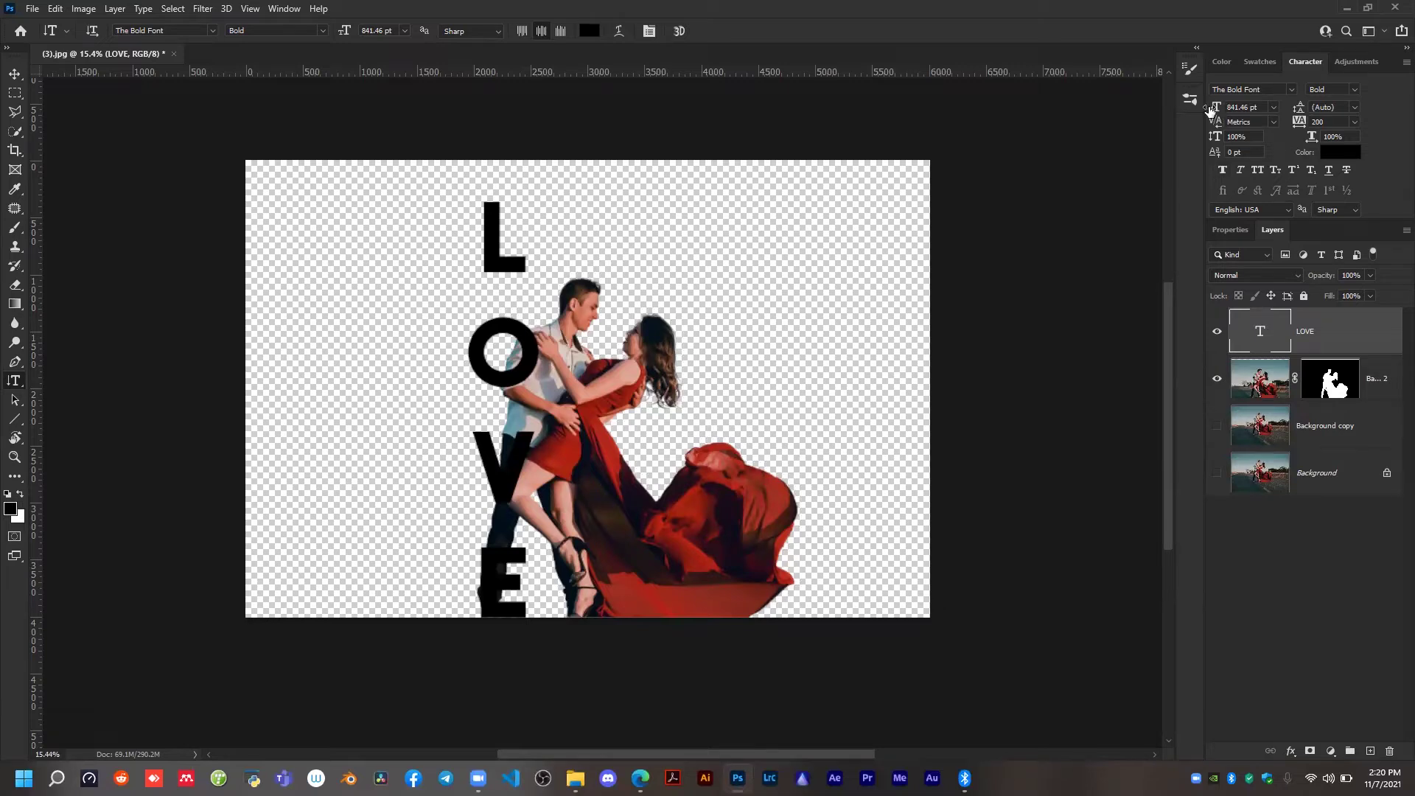
Change the LOVE text colour to a red sampled from the woman's dress.
click(1349, 152)
drag(1042, 408, 1010, 461)
key(ctrl+a)
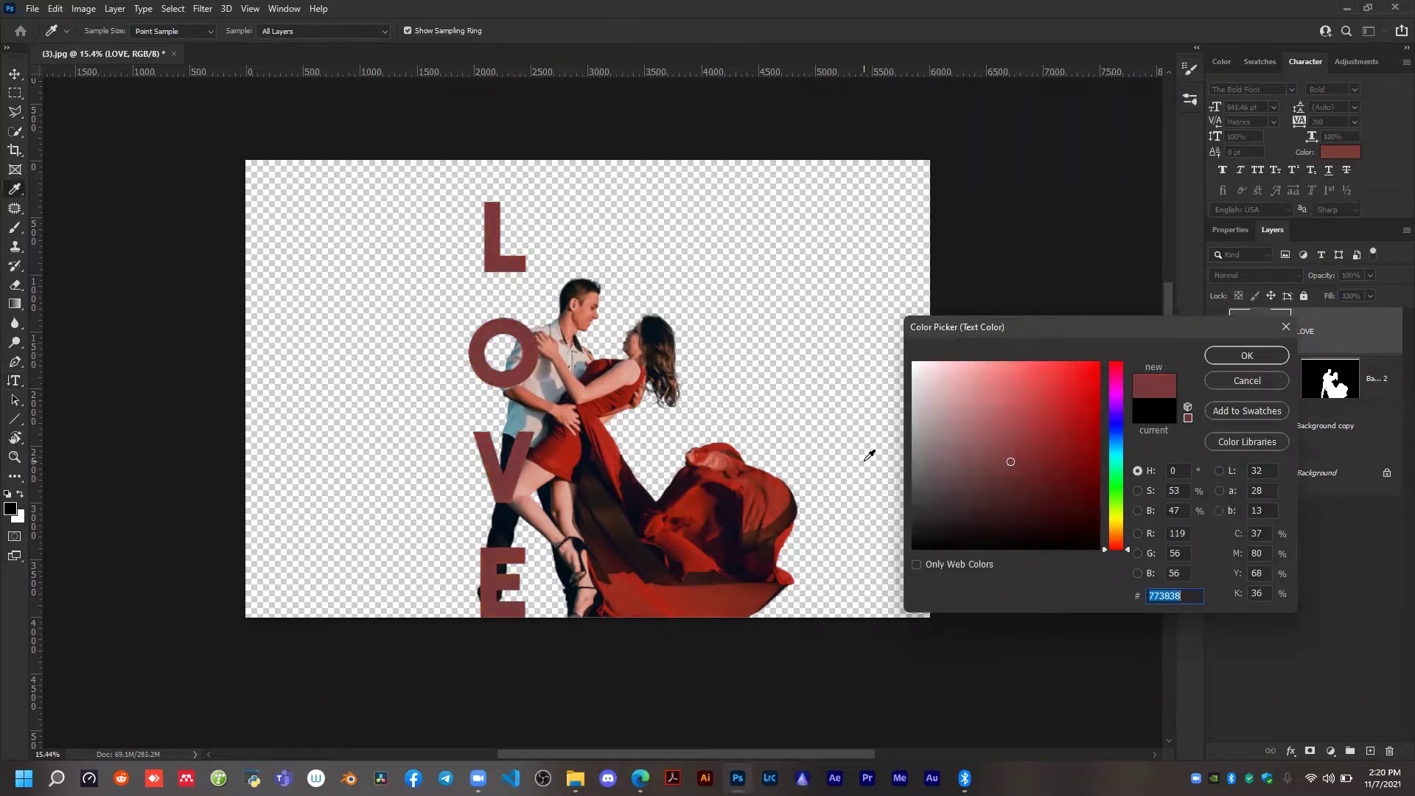
click(773, 486)
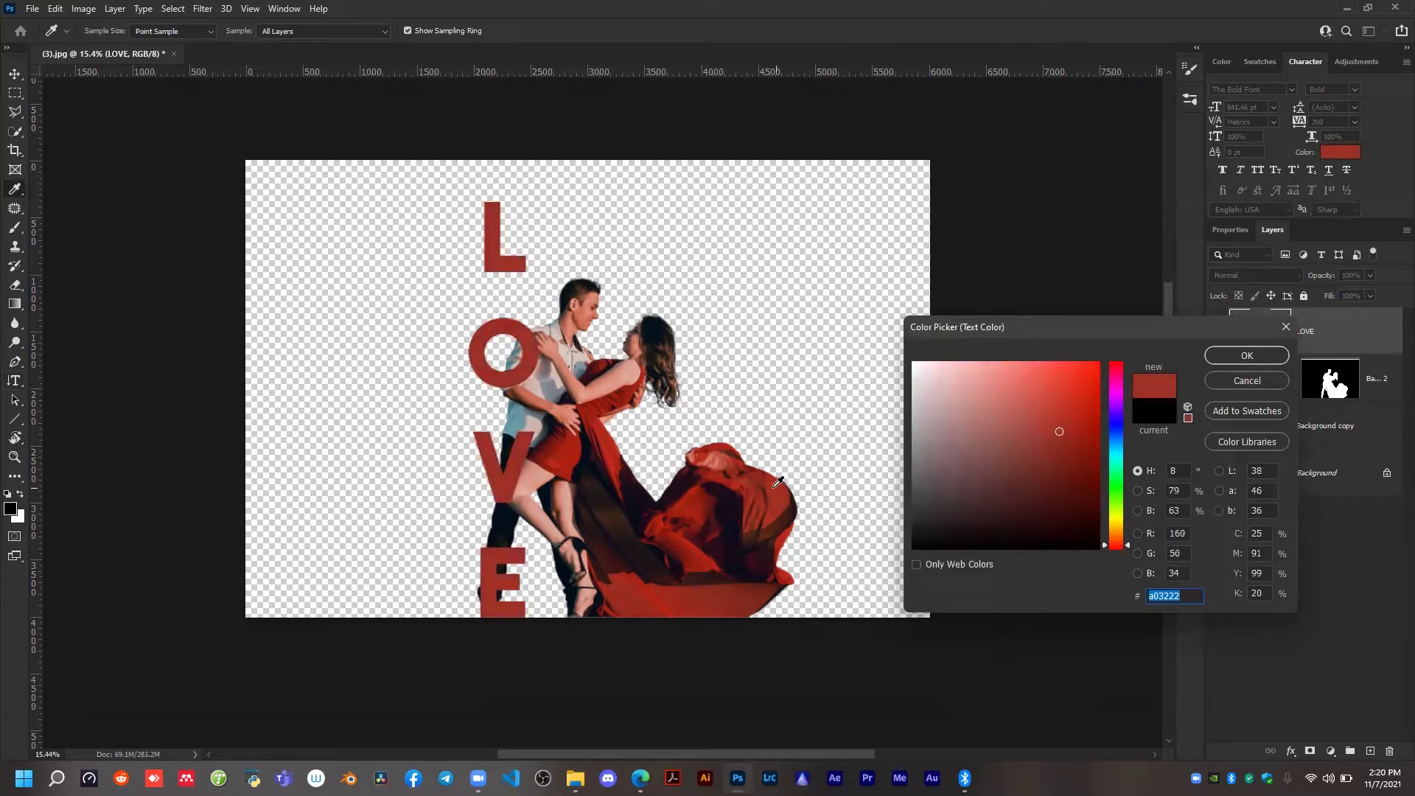
click(827, 413)
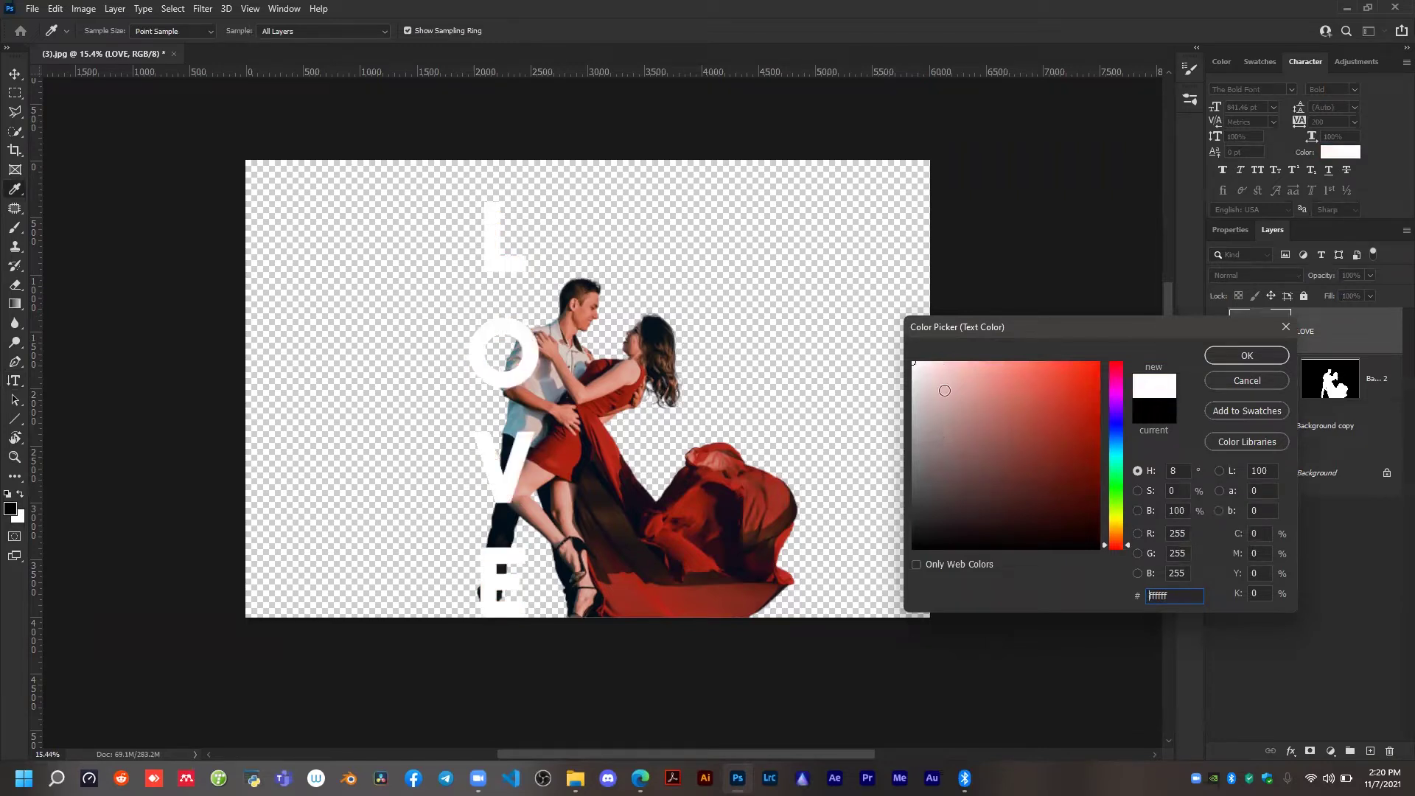
drag(944, 388, 859, 622)
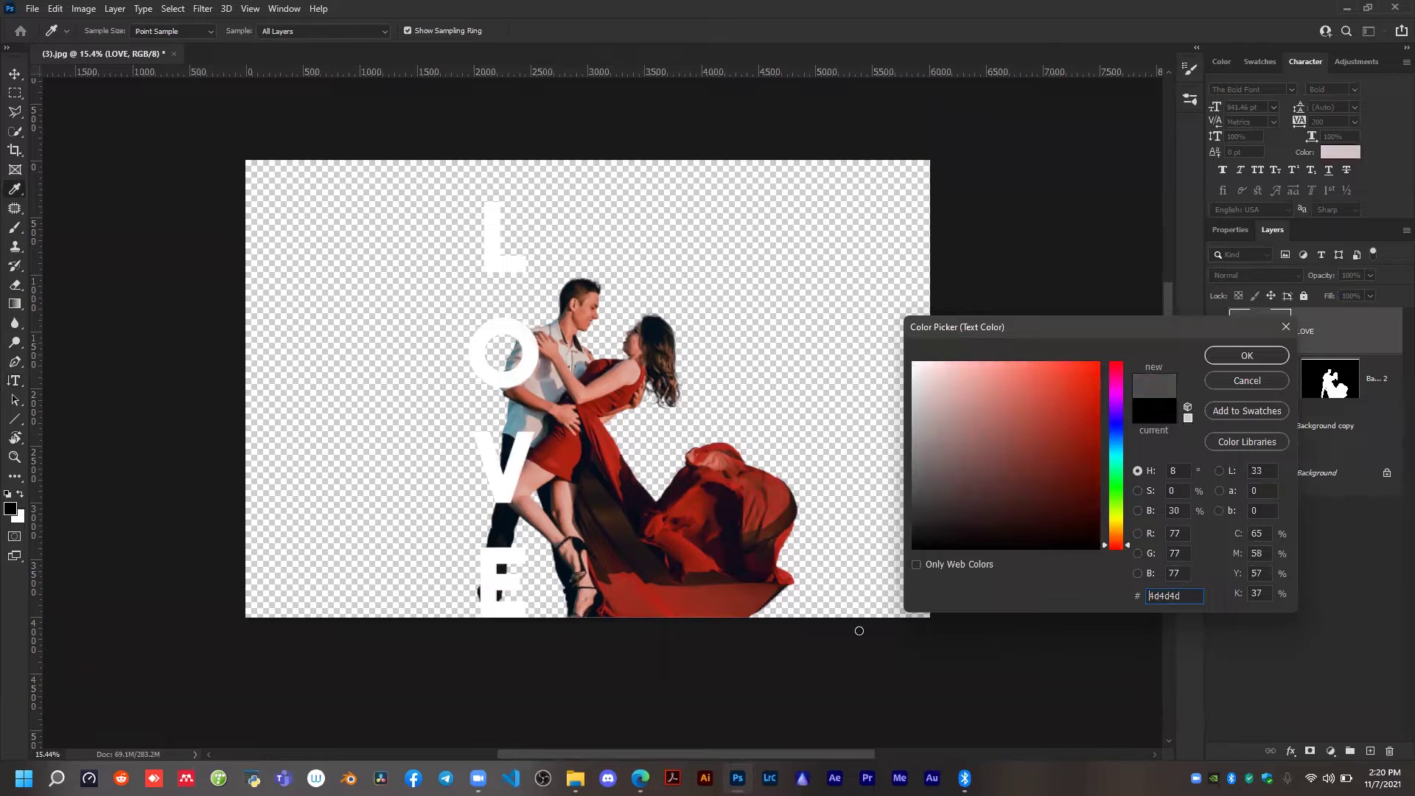
click(777, 485)
click(555, 460)
click(1235, 358)
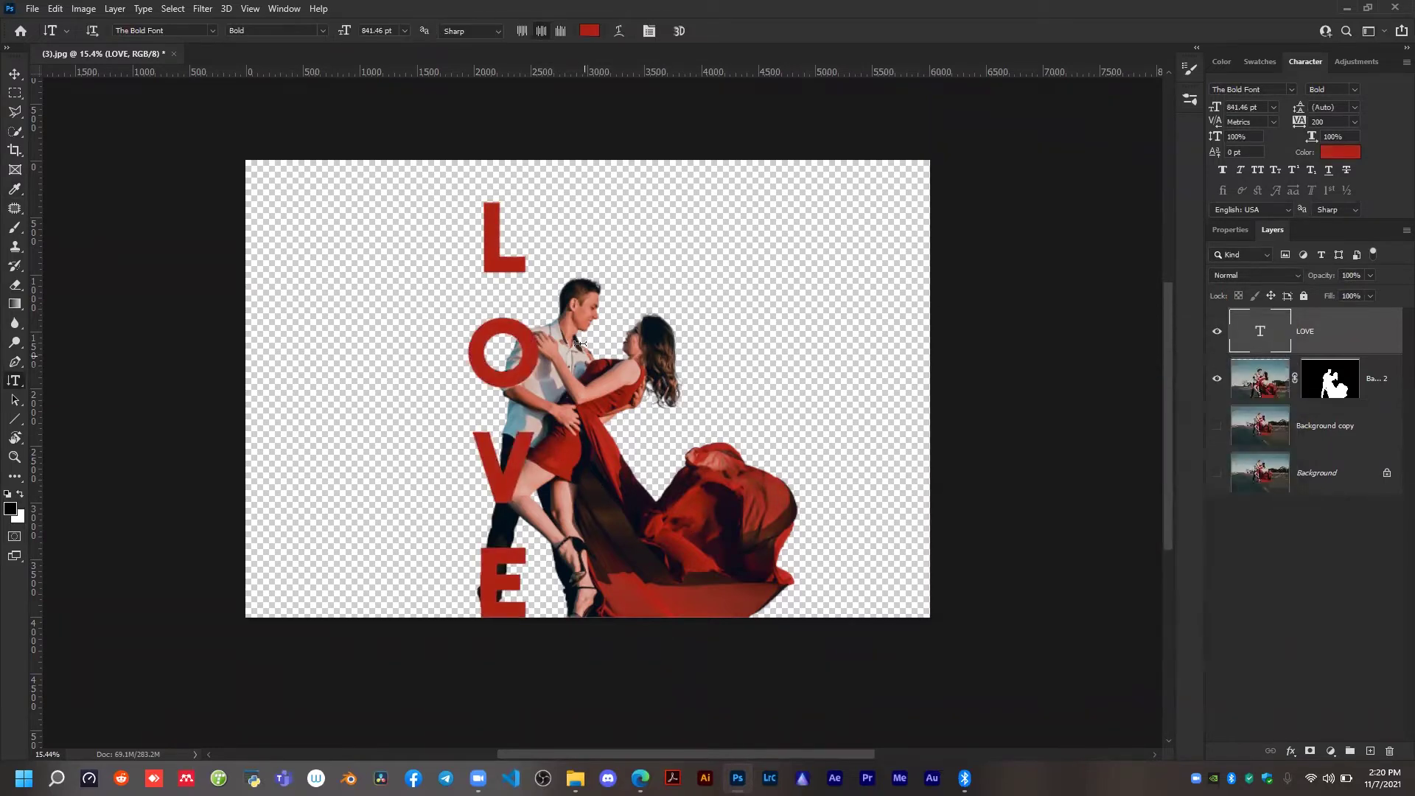
scroll(590, 312, up, 1)
key(b)
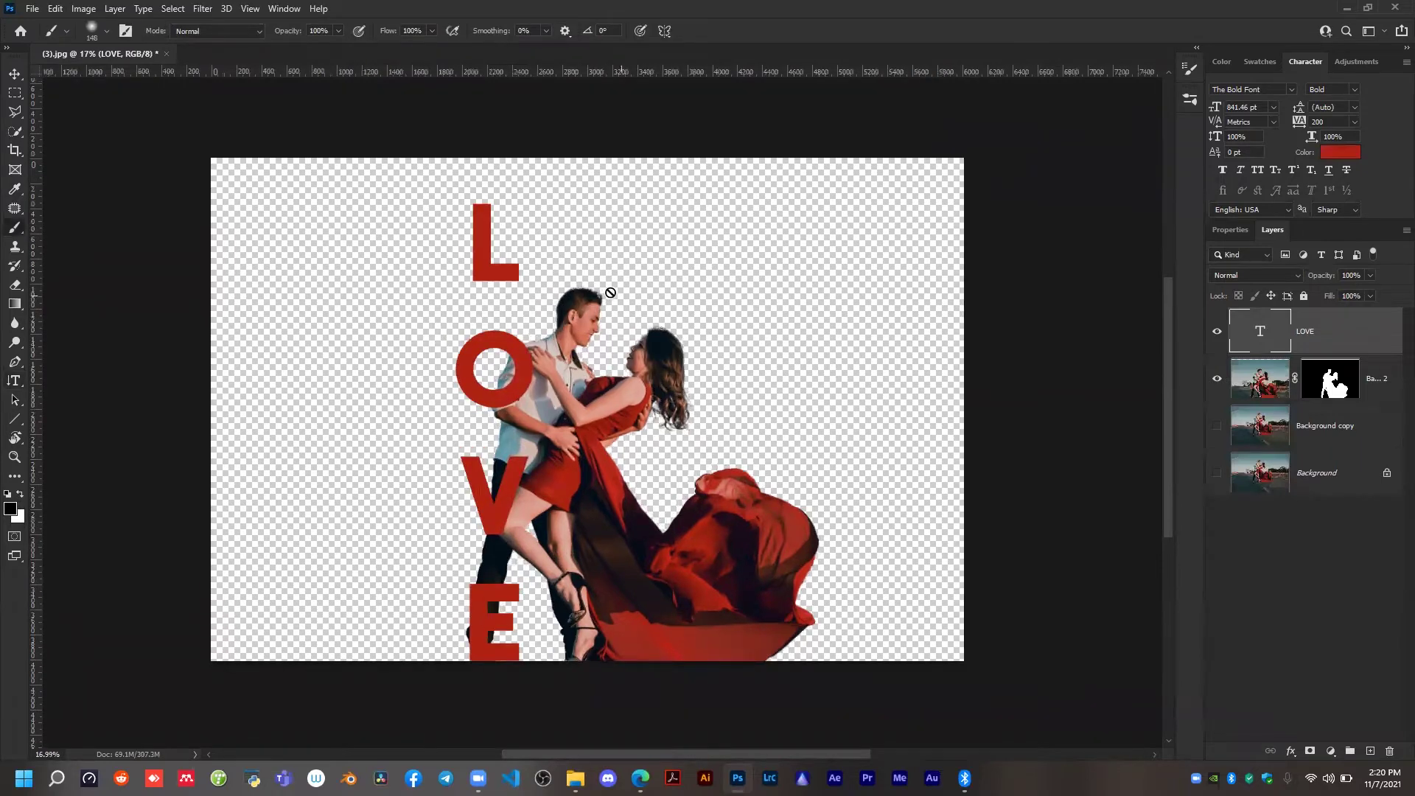
key(v)
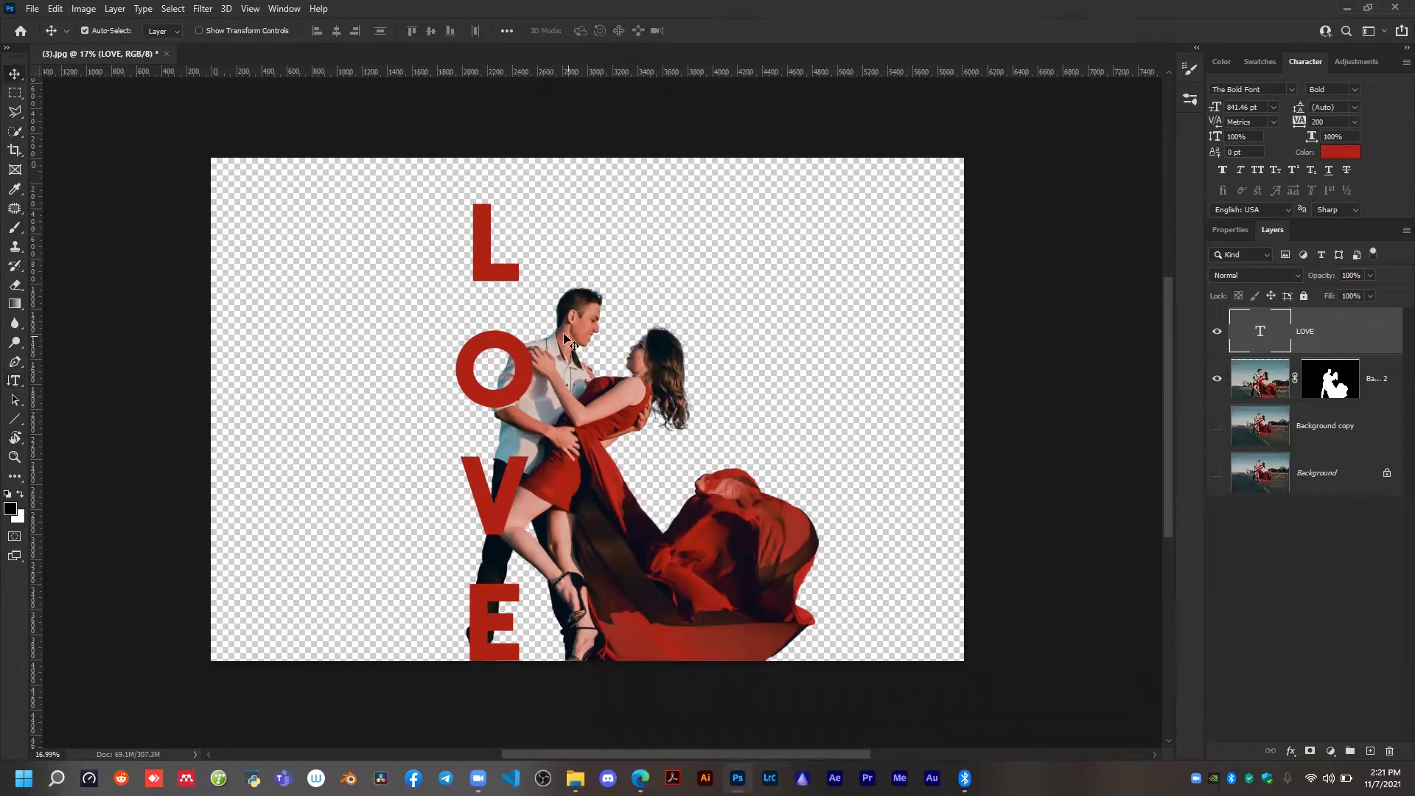
Add a layer mask to the LOVE text layer.
scroll(500, 366, down, 1)
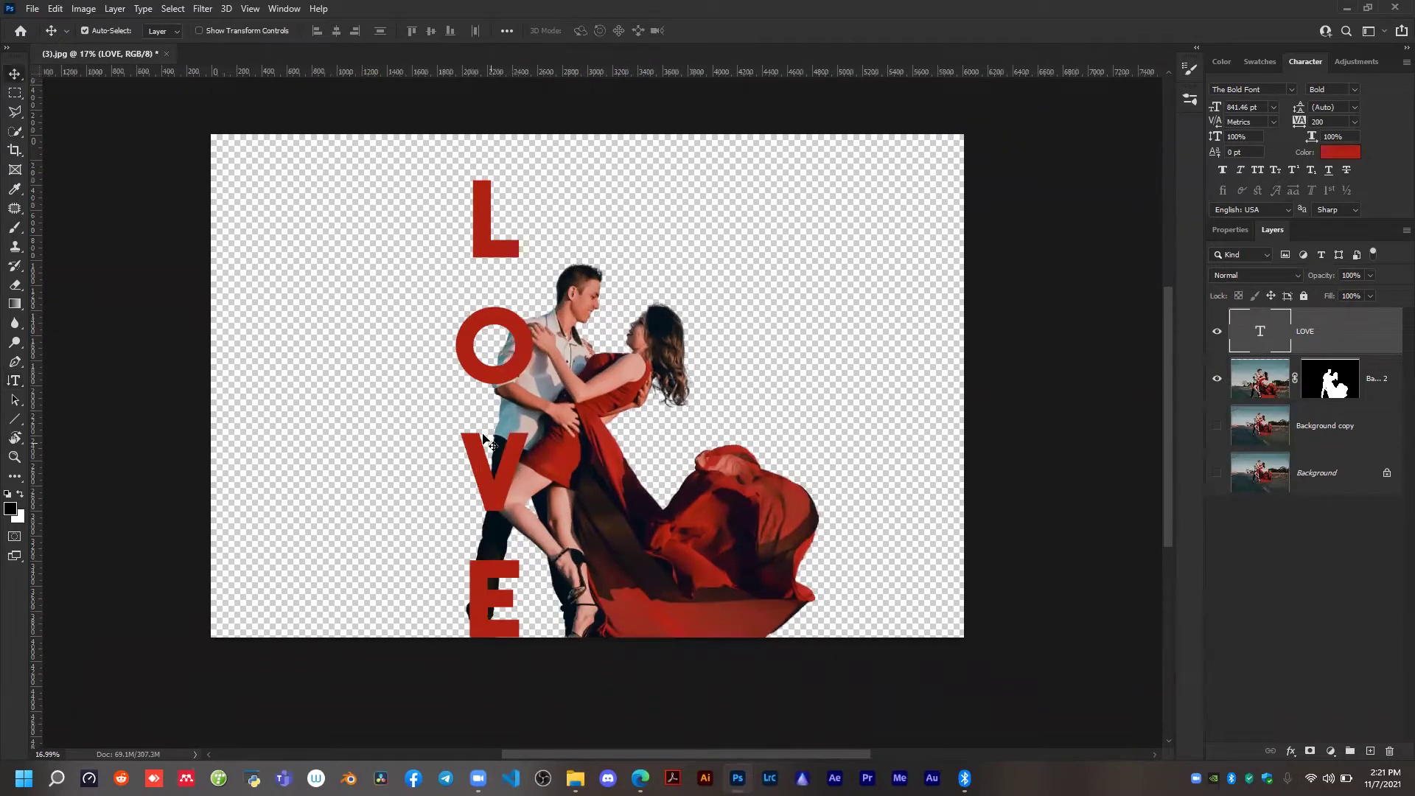
scroll(501, 369, up, 4)
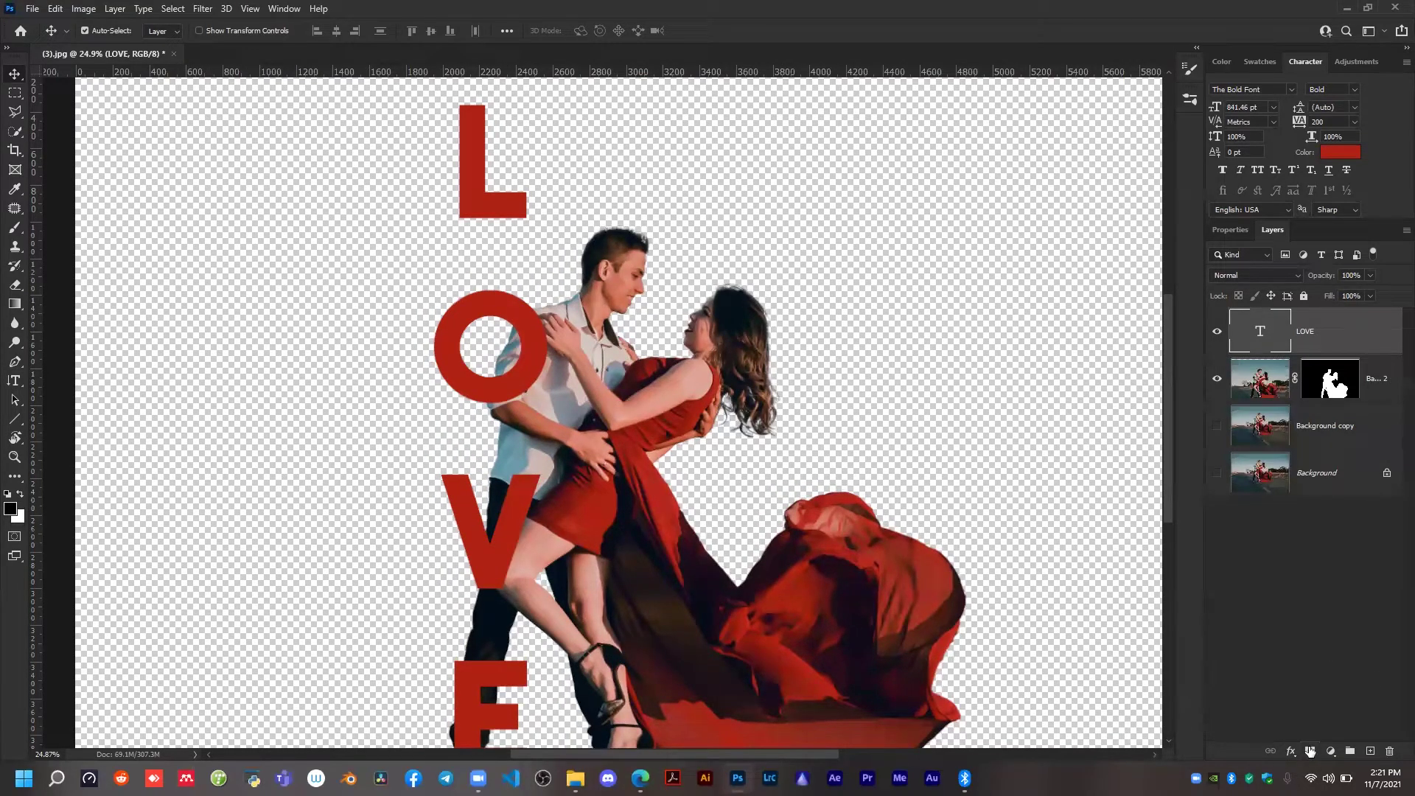
scroll(332, 184, down, 2)
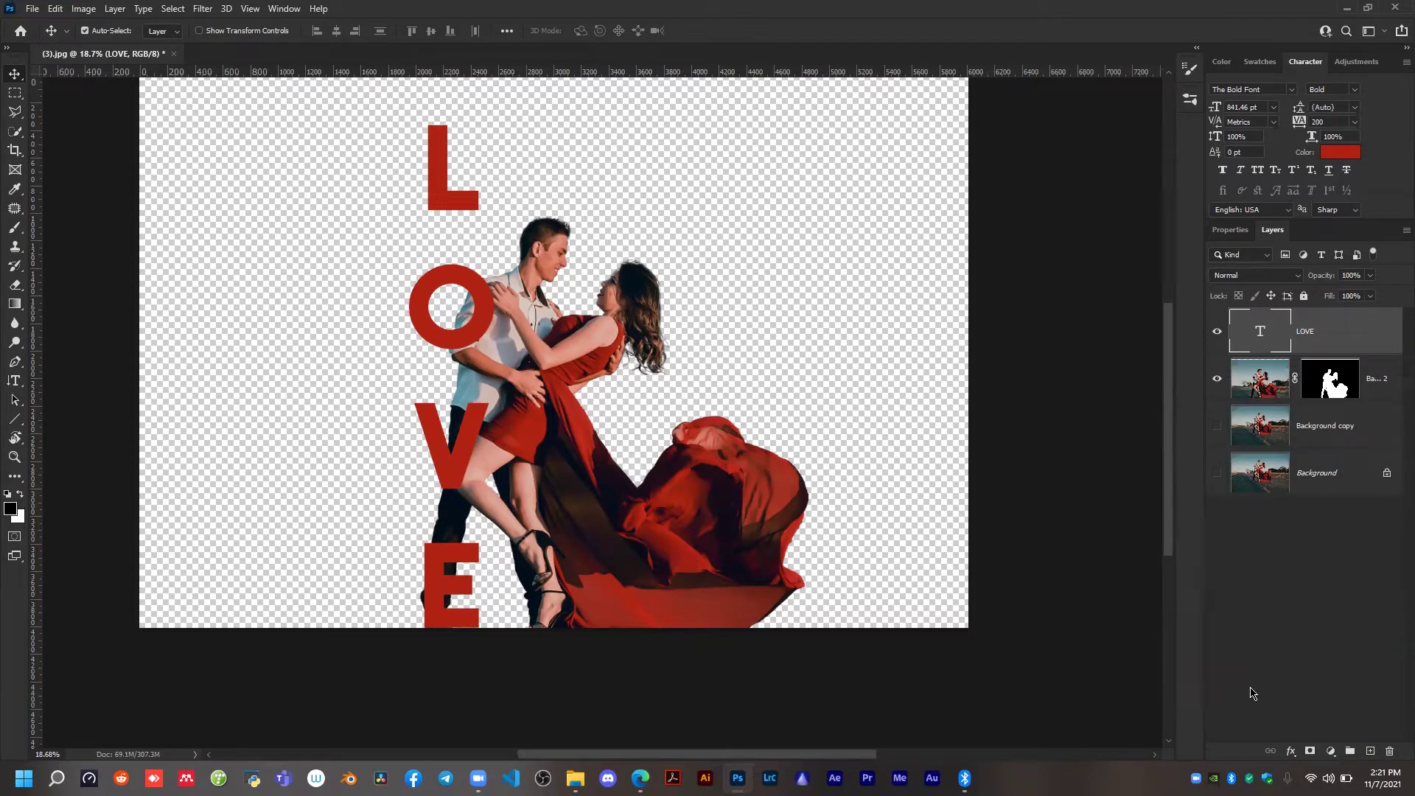
click(1311, 750)
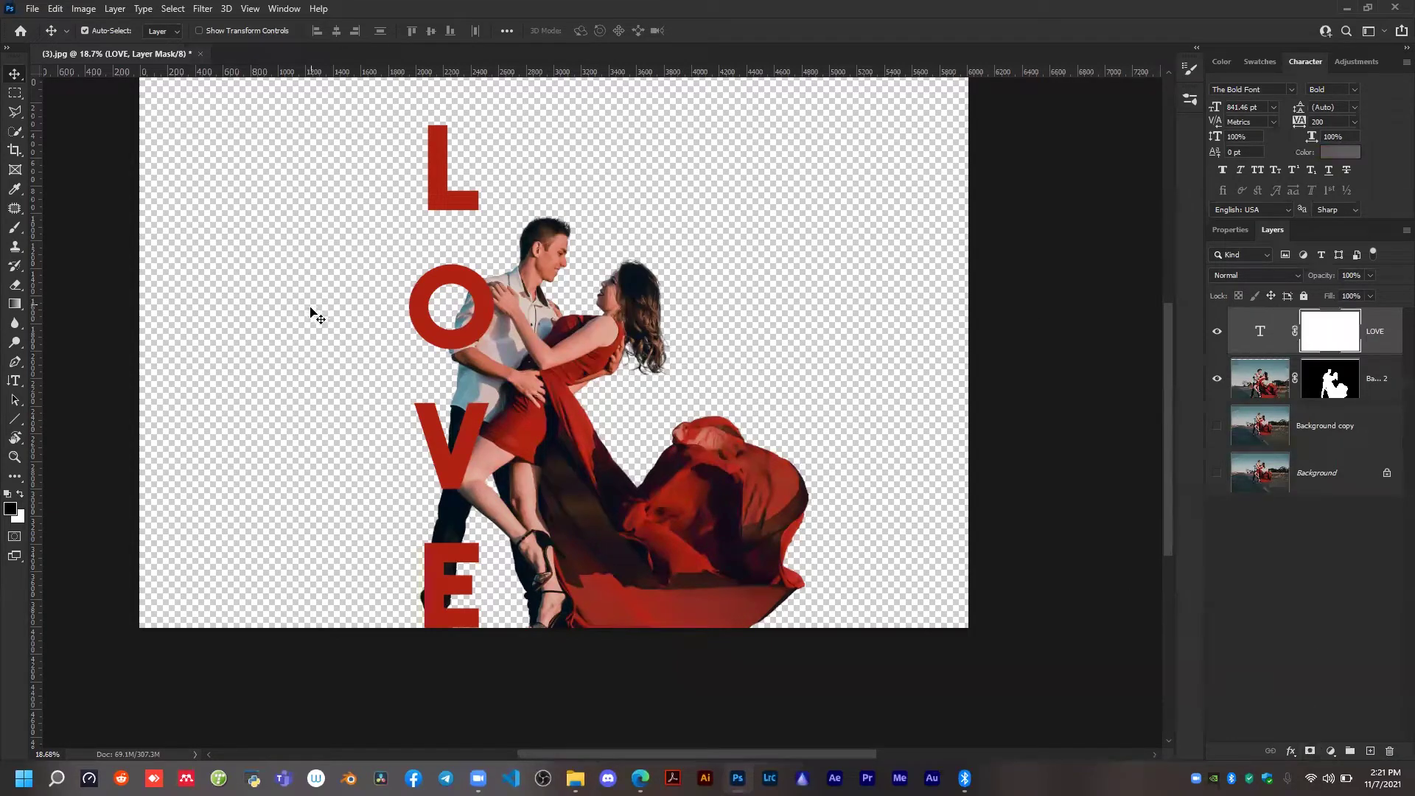
scroll(517, 315, up, 1)
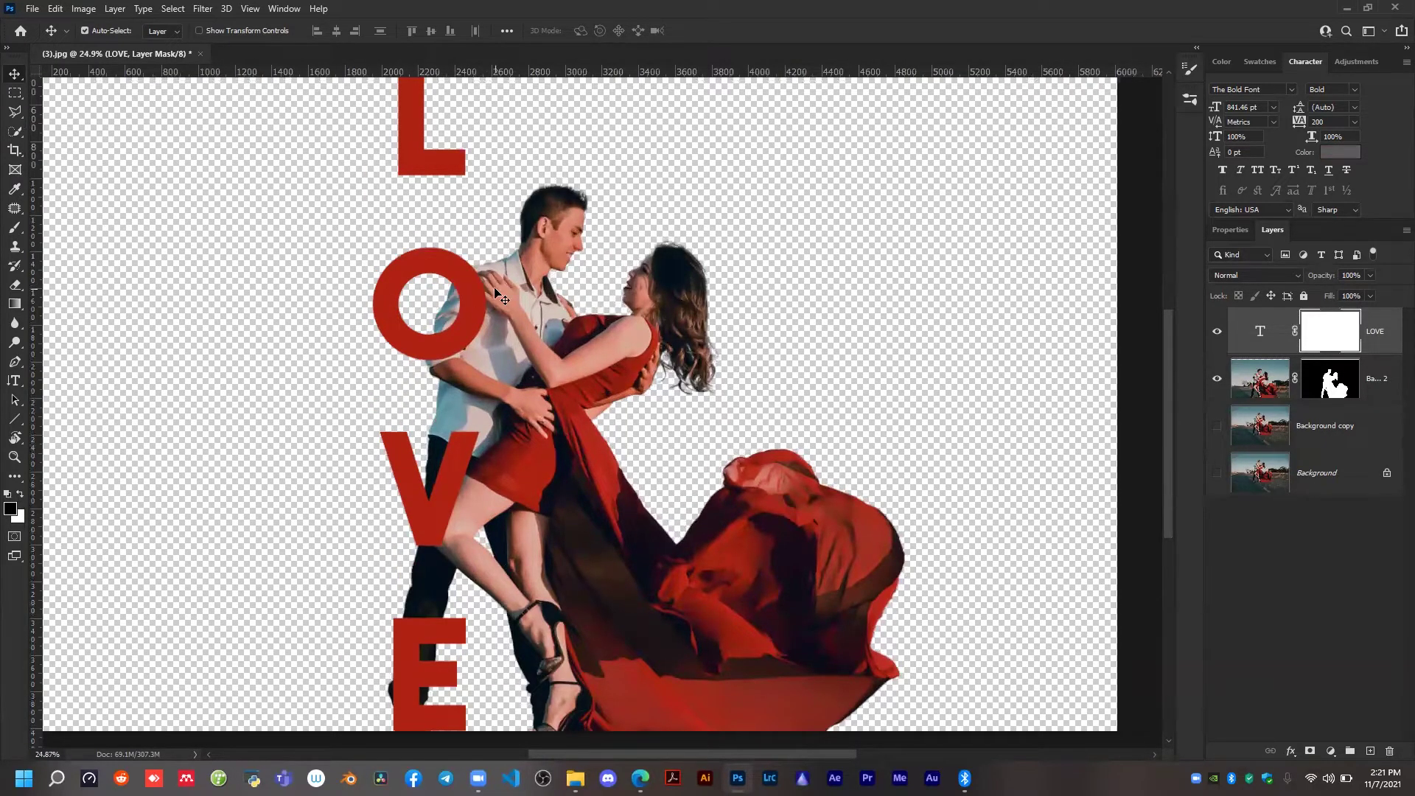
scroll(501, 285, down, 2)
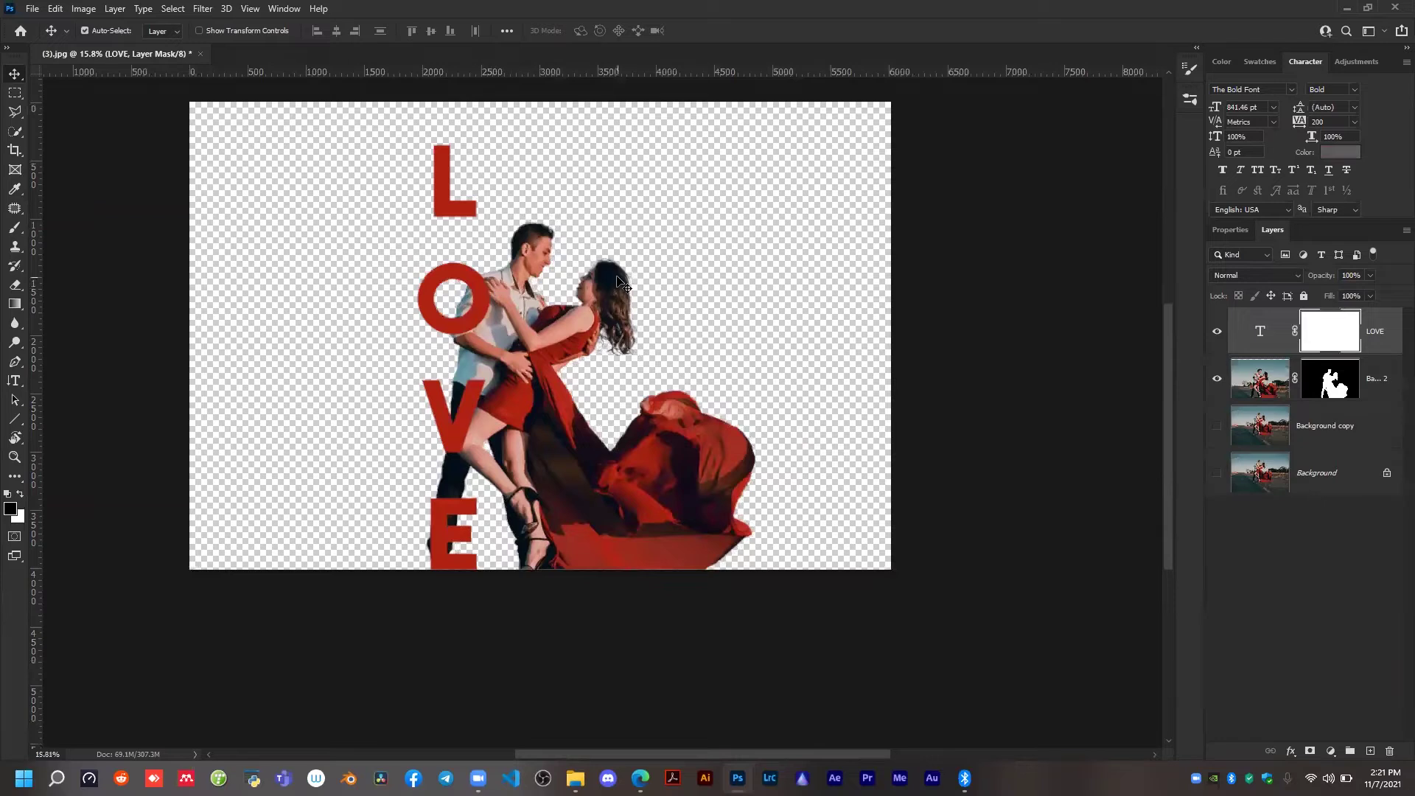
Try erasing the man's arm and shirt around the O directly on the couple layer's image, and undo the stroke.
click(530, 335)
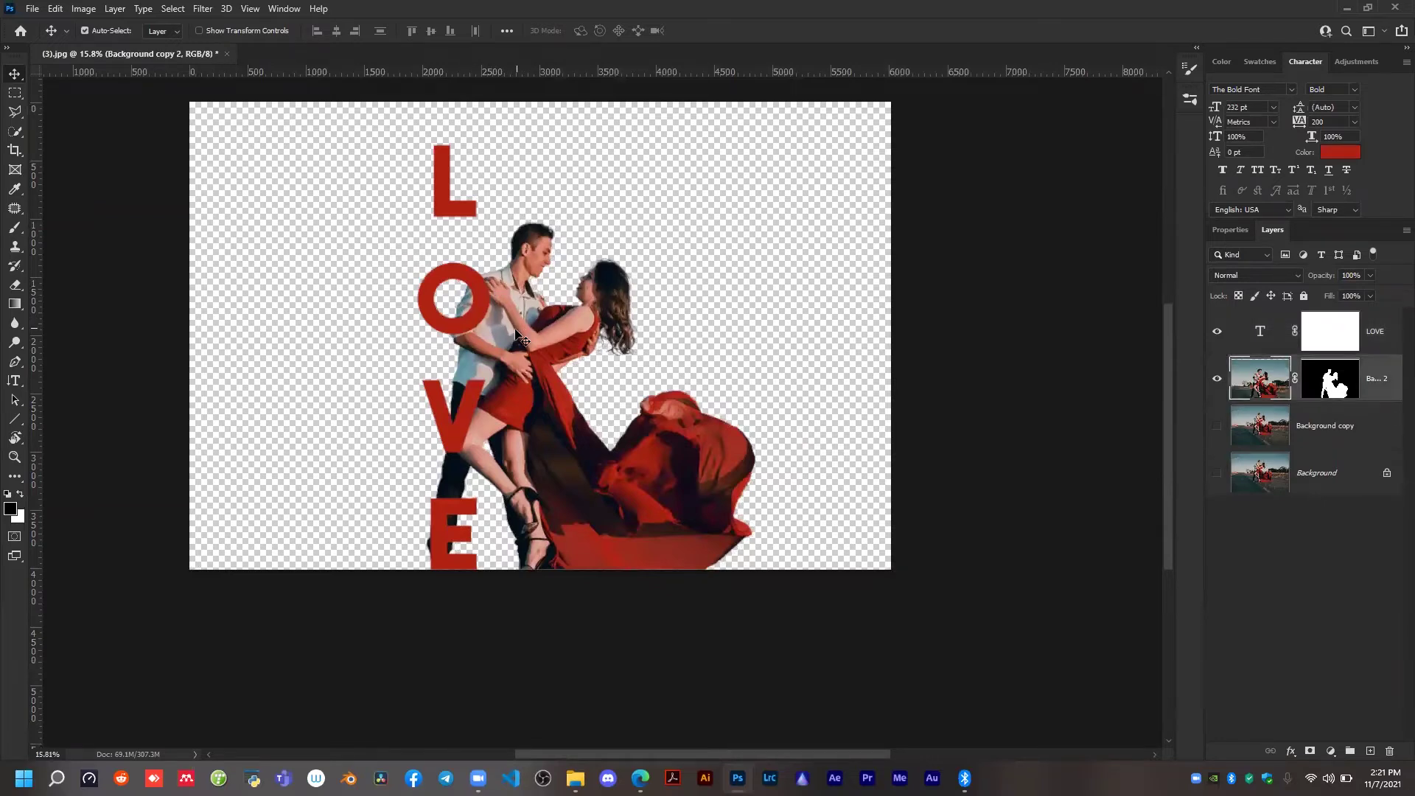
scroll(437, 313, up, 2)
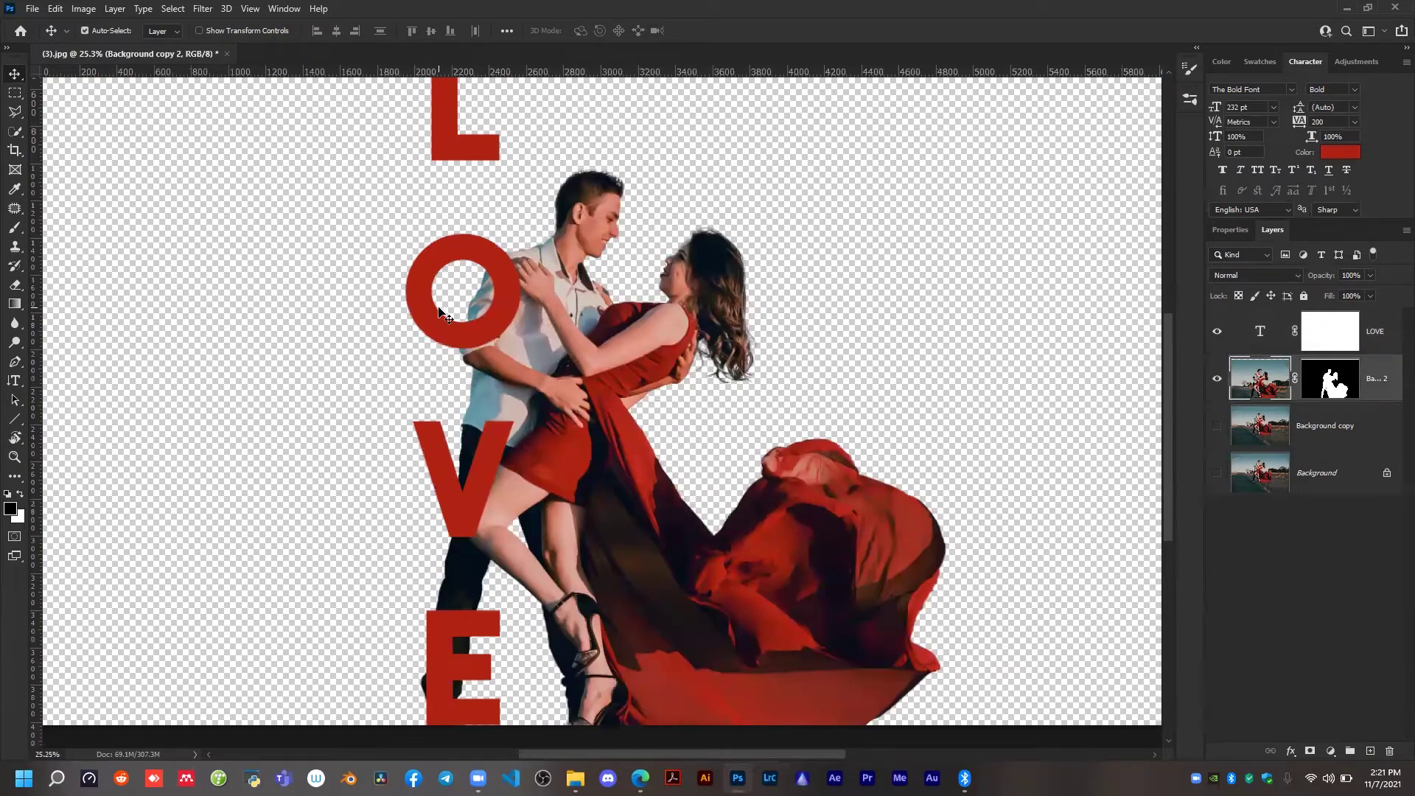
key(e)
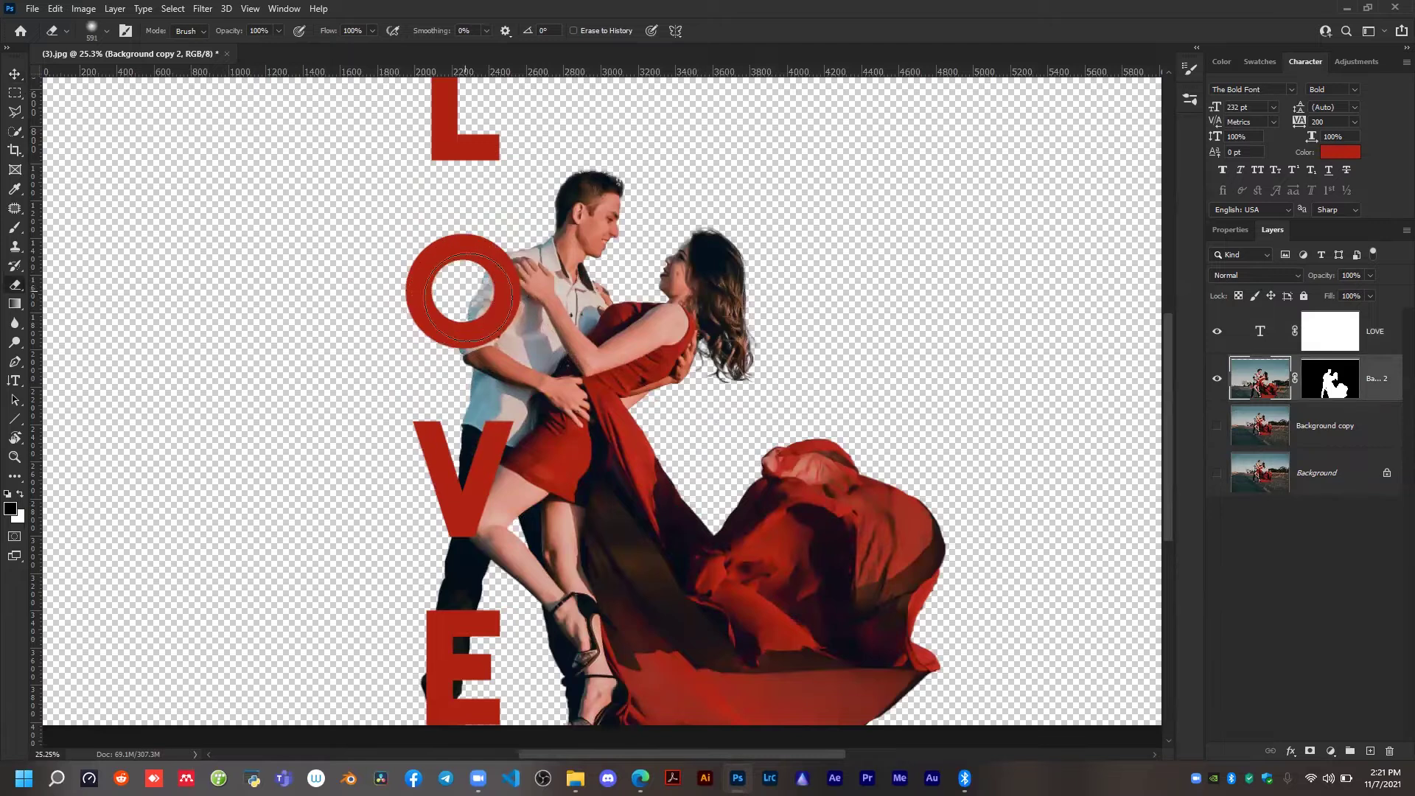
drag(467, 298, 472, 379)
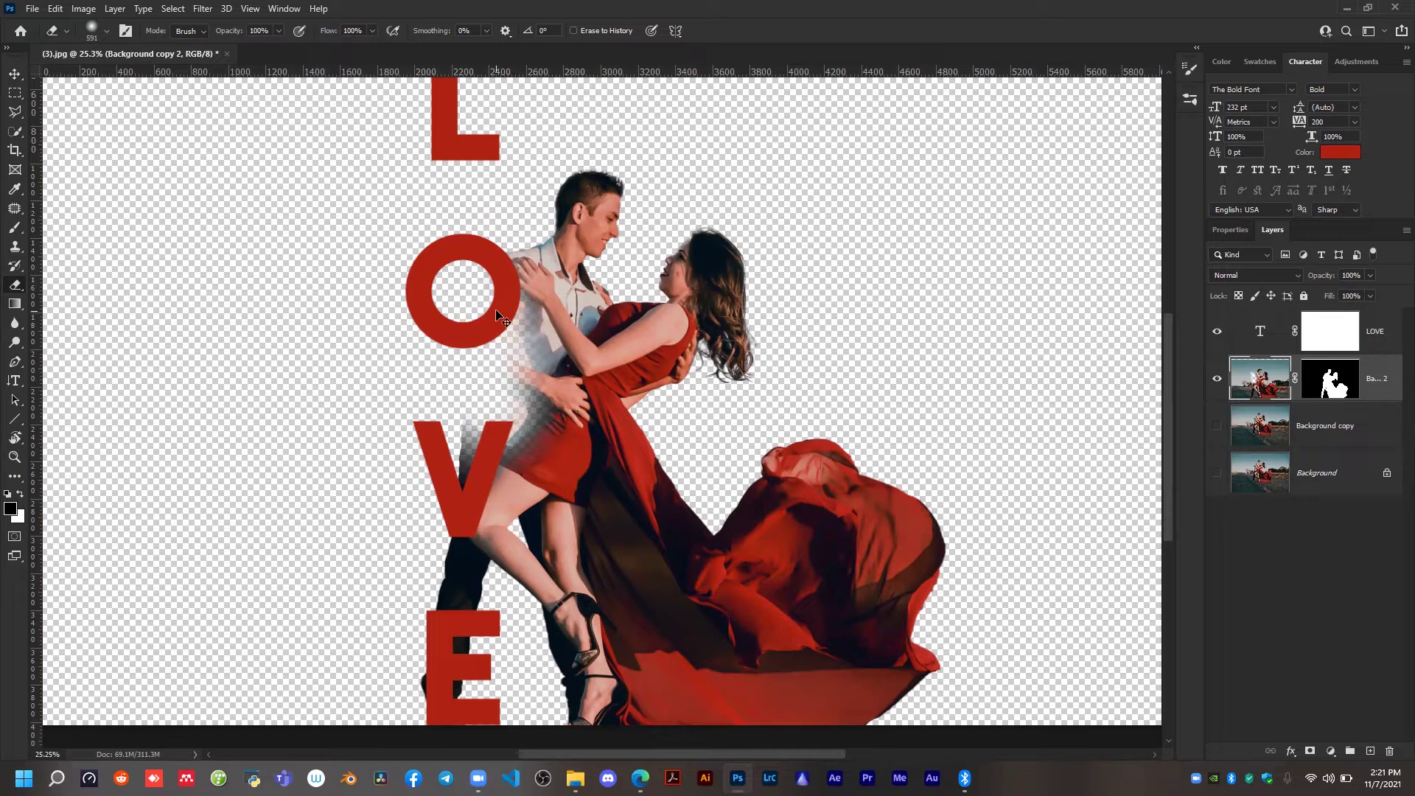
key(ctrl+z)
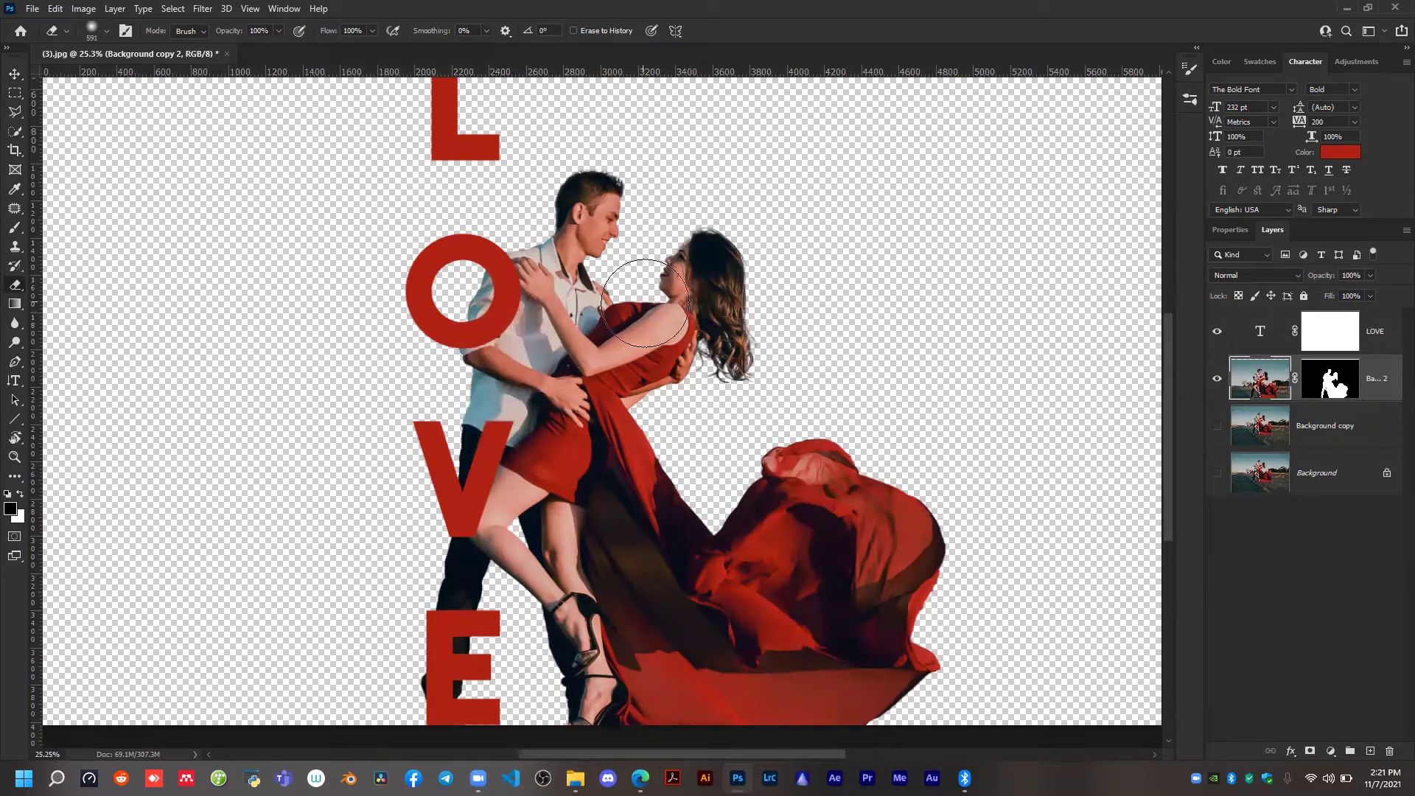
Try erasing at the O on the couple layer's mask and on the LOVE layer's mask, undoing each stroke.
click(1317, 390)
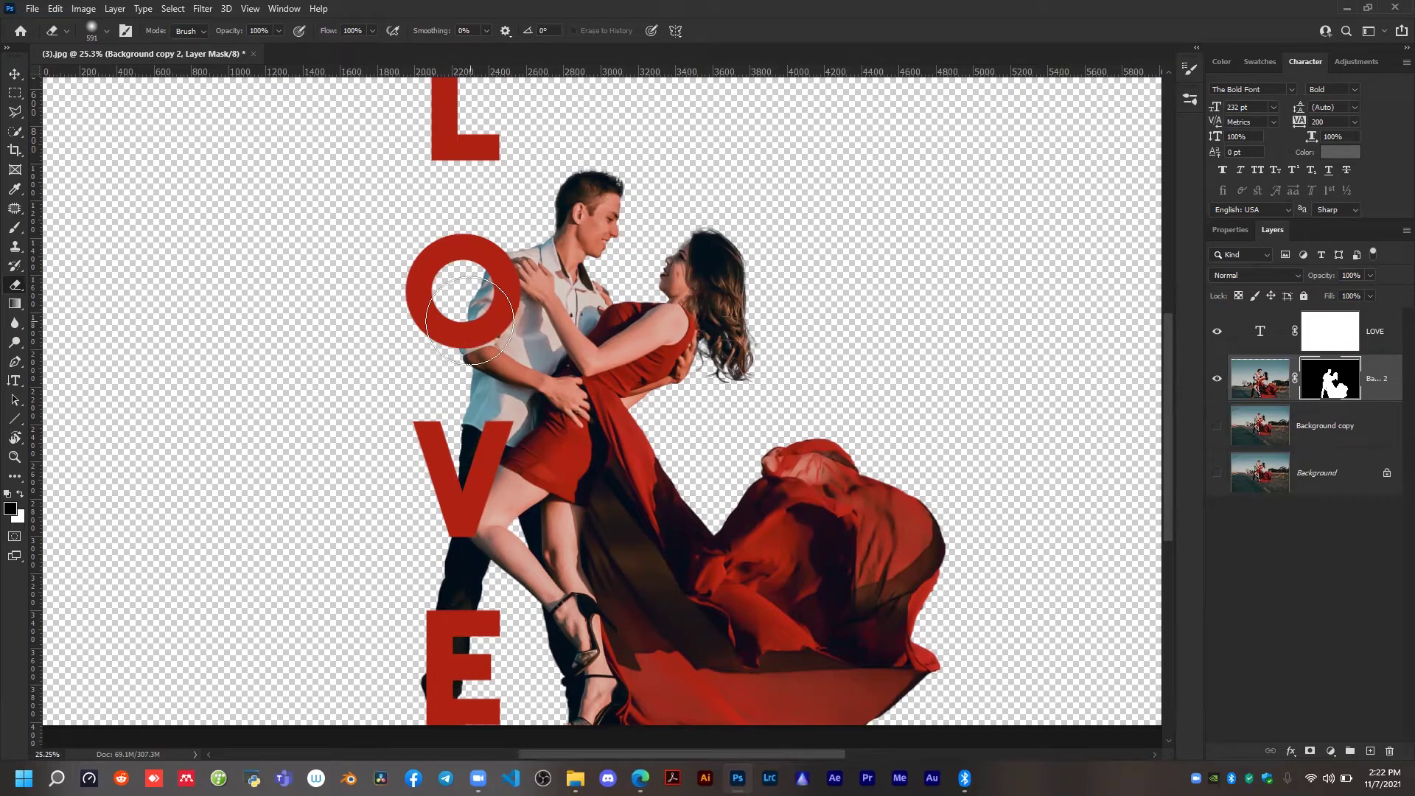
drag(469, 320, 466, 280)
key(ctrl+z)
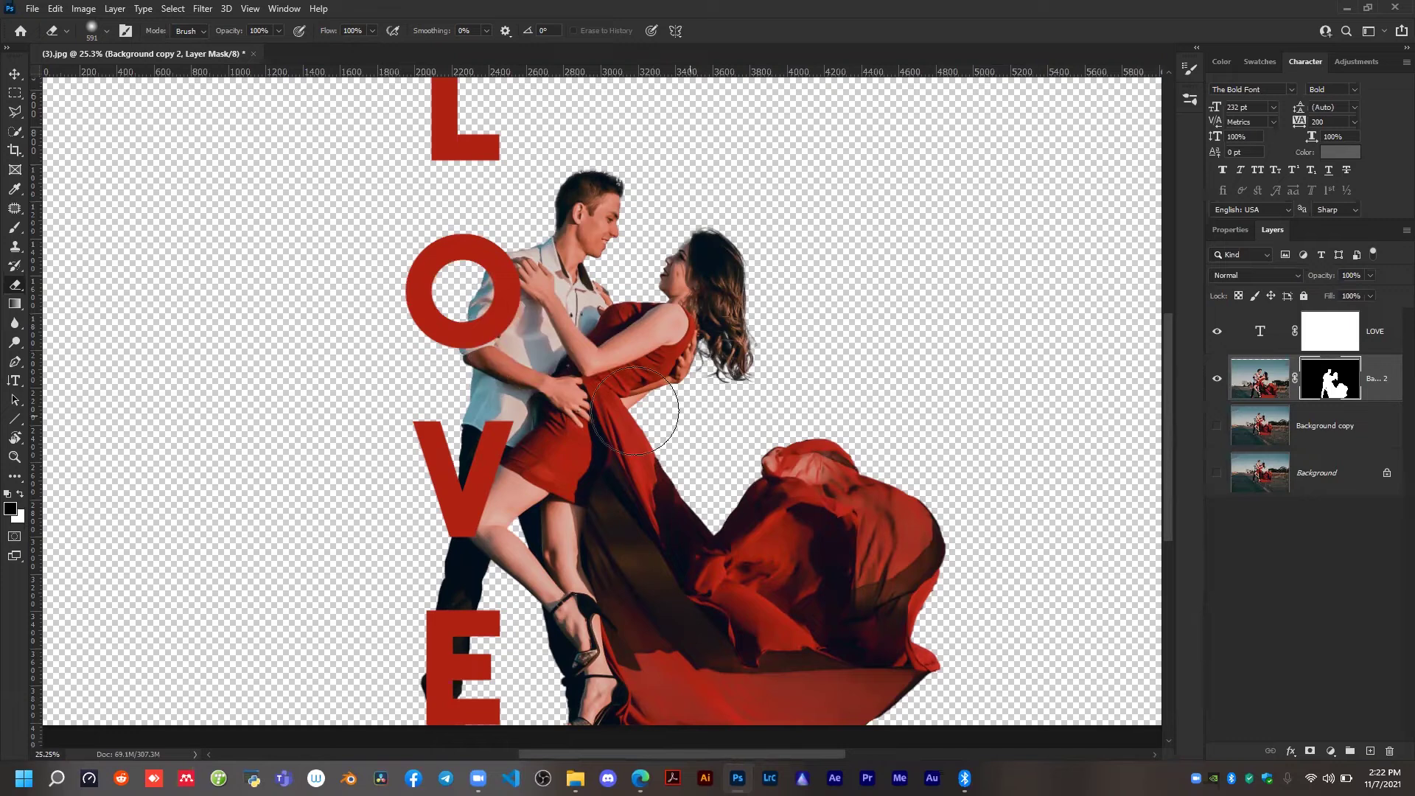
key(alt+bracketright)
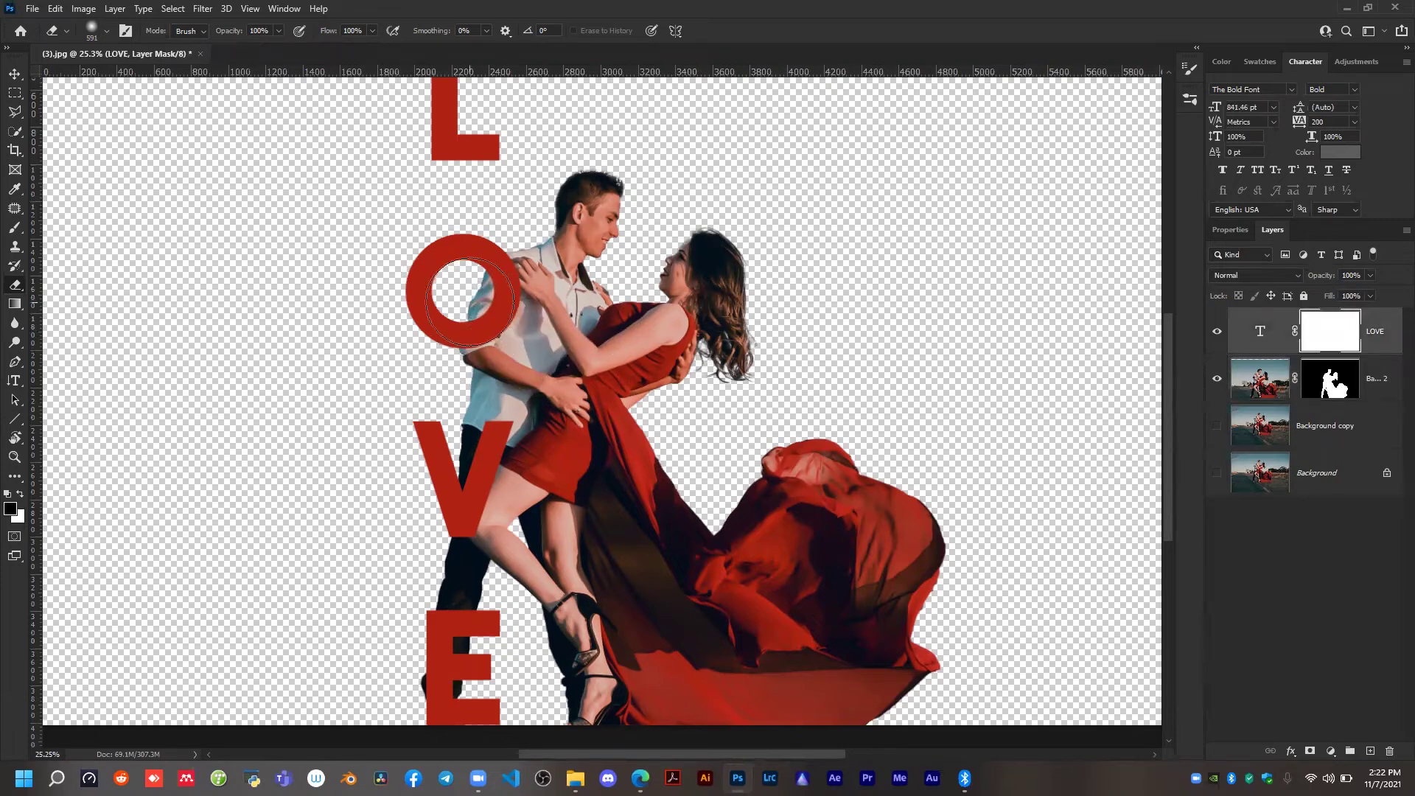
key(x)
drag(438, 262, 488, 310)
key(ctrl+z)
Erase the man's shoulder and arm around the O on the couple's mask, restore them, and clear the background fringe with the colours swapped.
key(alt+bracketleft)
mouse_move(568, 284)
mouse_down()
mouse_move(514, 286)
mouse_move(505, 311)
mouse_move(490, 283)
mouse_move(497, 322)
mouse_up()
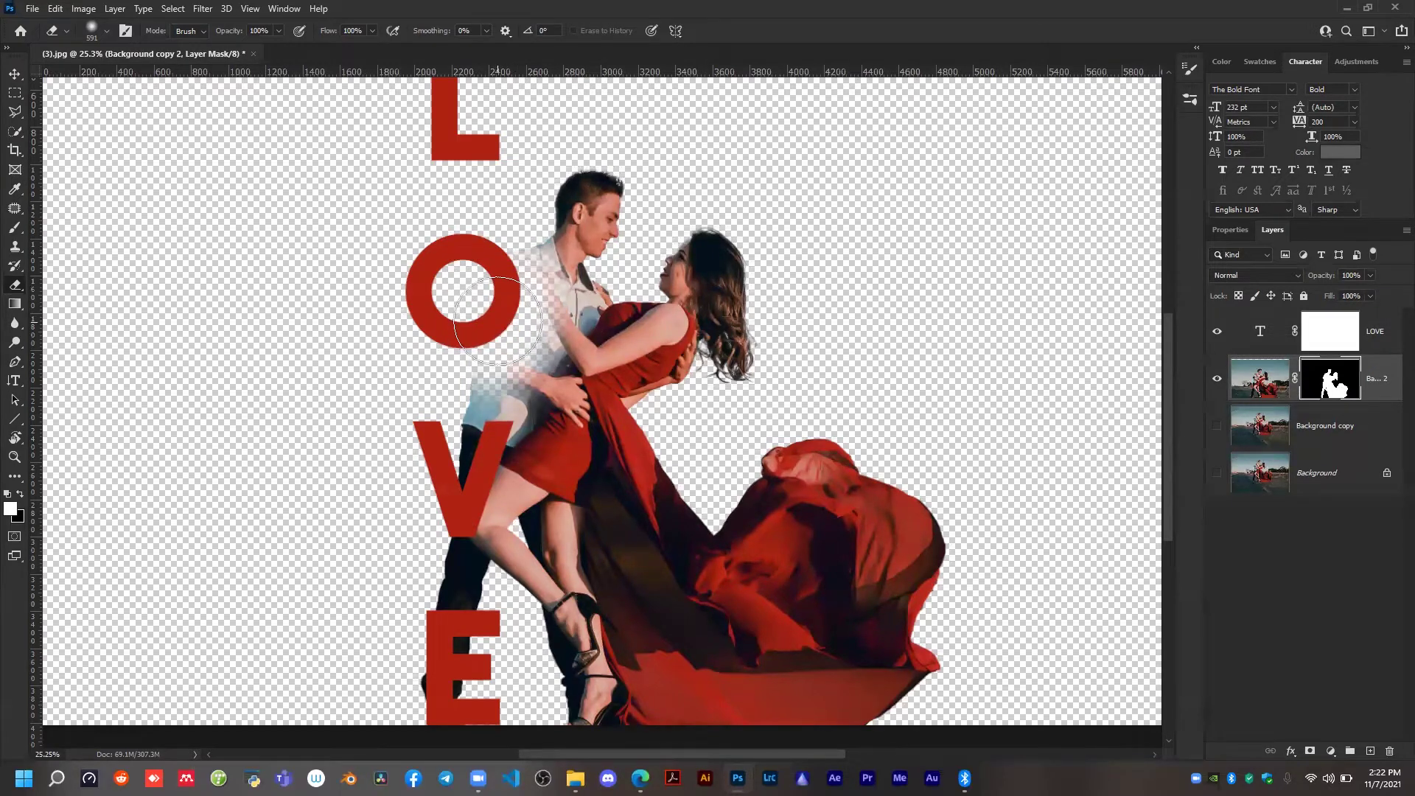
key(x)
mouse_move(498, 324)
mouse_down()
mouse_move(514, 253)
mouse_move(527, 254)
mouse_move(527, 330)
mouse_move(476, 401)
mouse_move(501, 325)
mouse_up()
key(x)
key(x)
key(x)
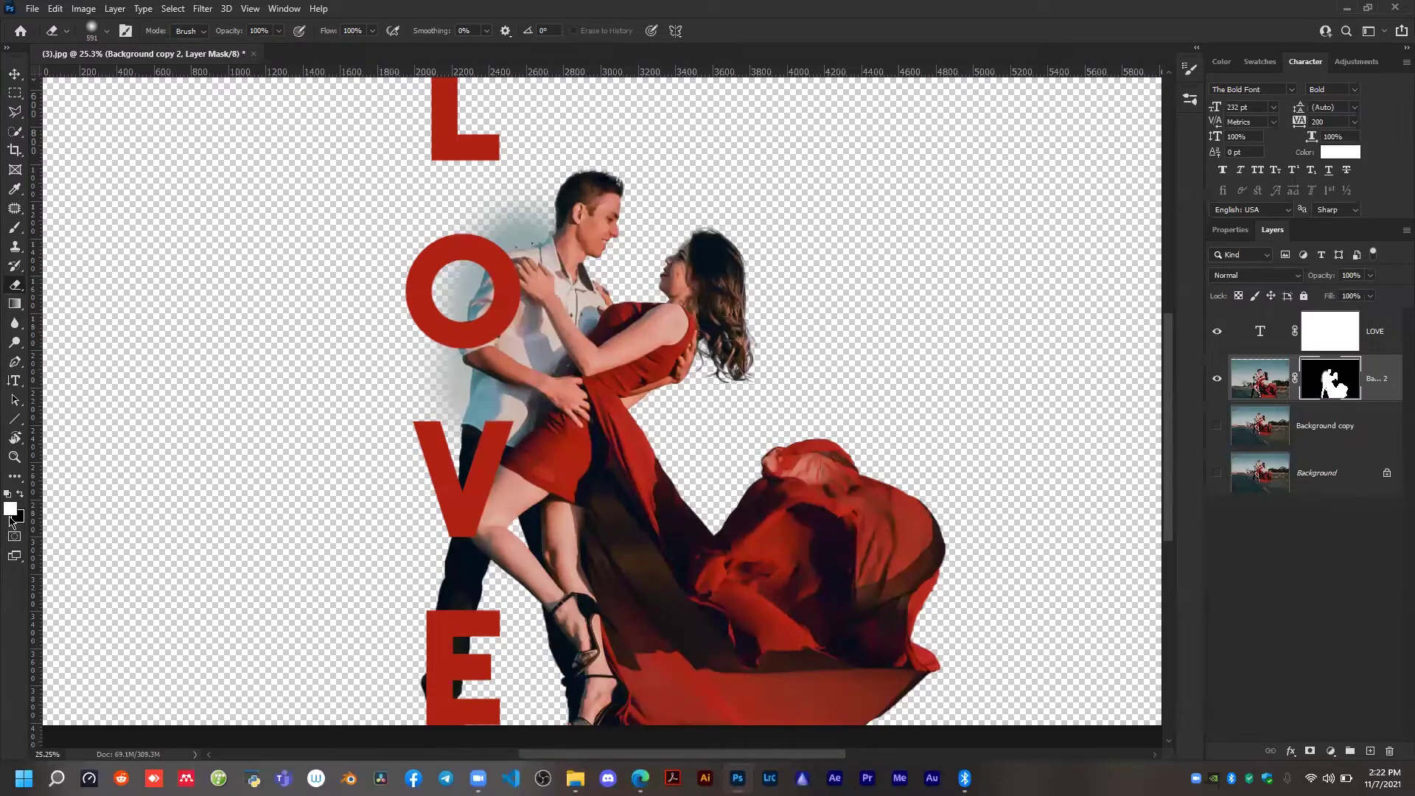
key(x)
drag(535, 482, 474, 214)
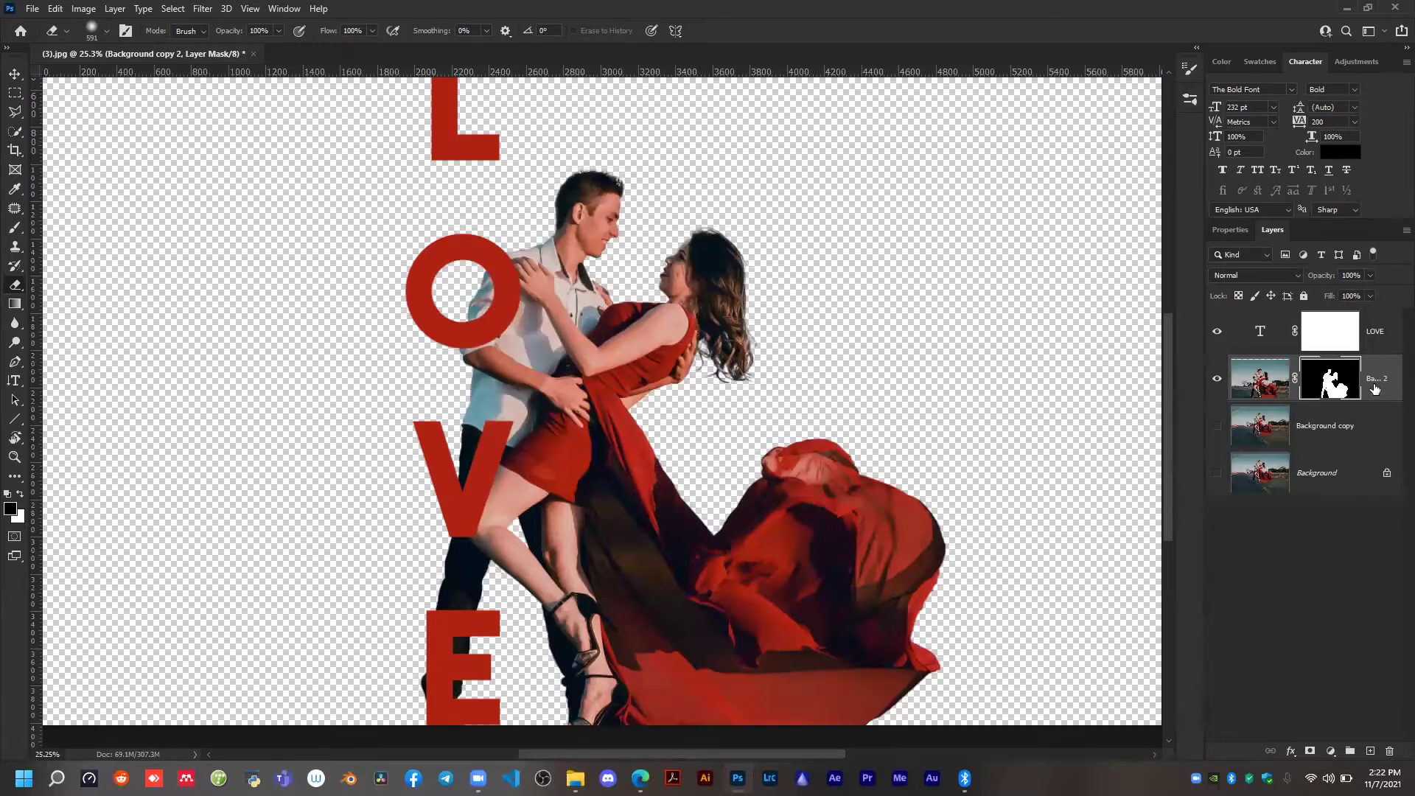
Hide the man's shirt inside the O on the couple's mask using a 199 px Hard Round Pressure Size eraser.
click(1326, 331)
scroll(473, 255, down, 1)
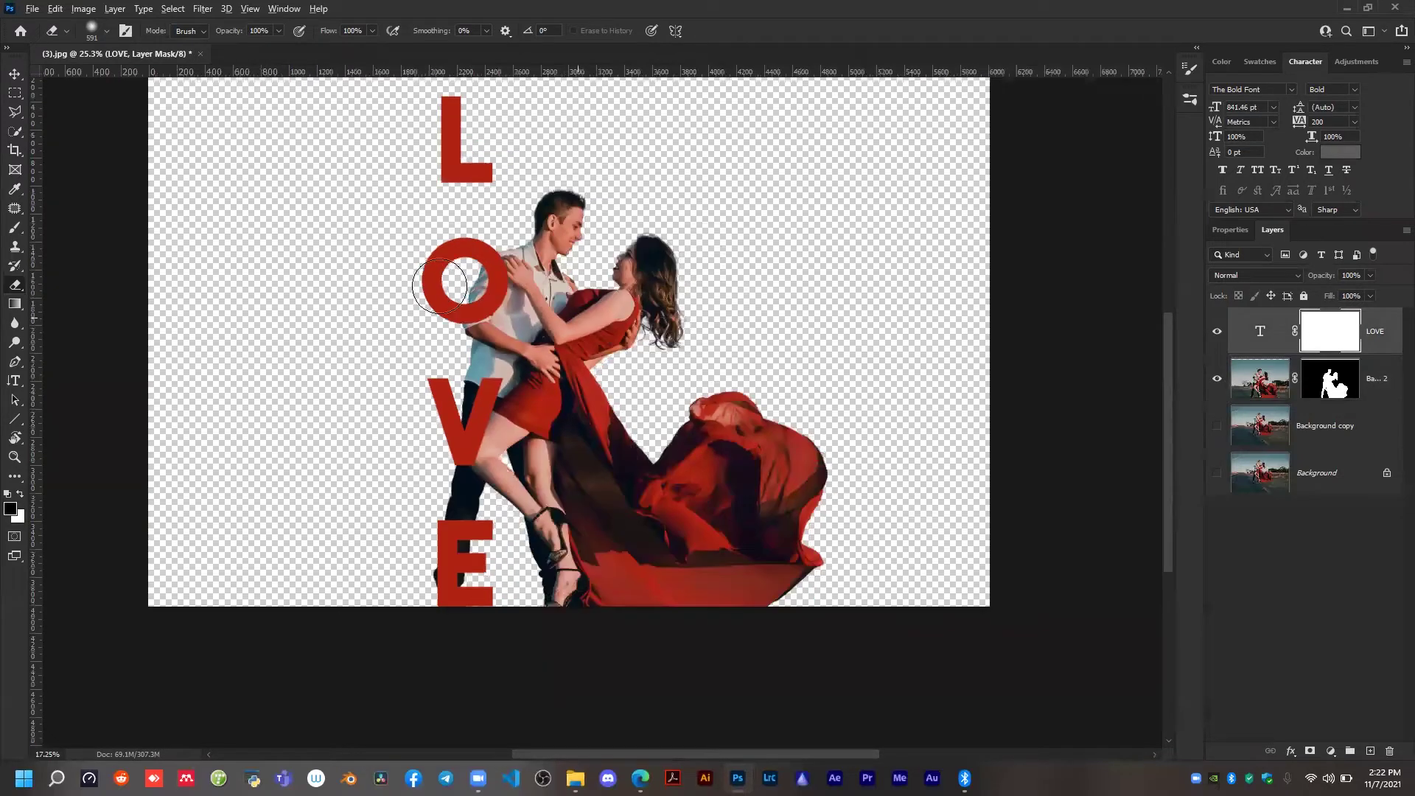
scroll(478, 293, up, 2)
click(1325, 382)
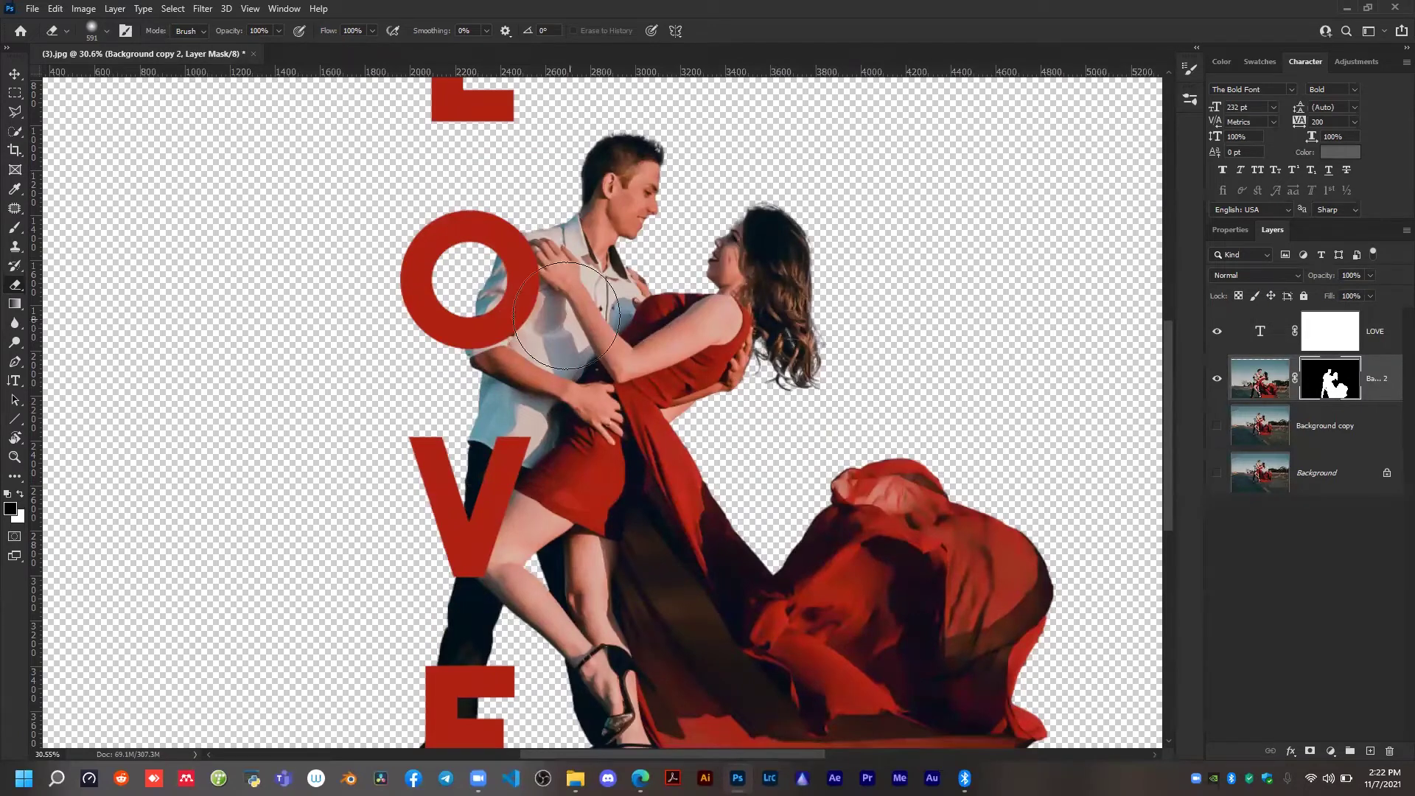
alt+right_click(486, 287)
right_click(495, 271)
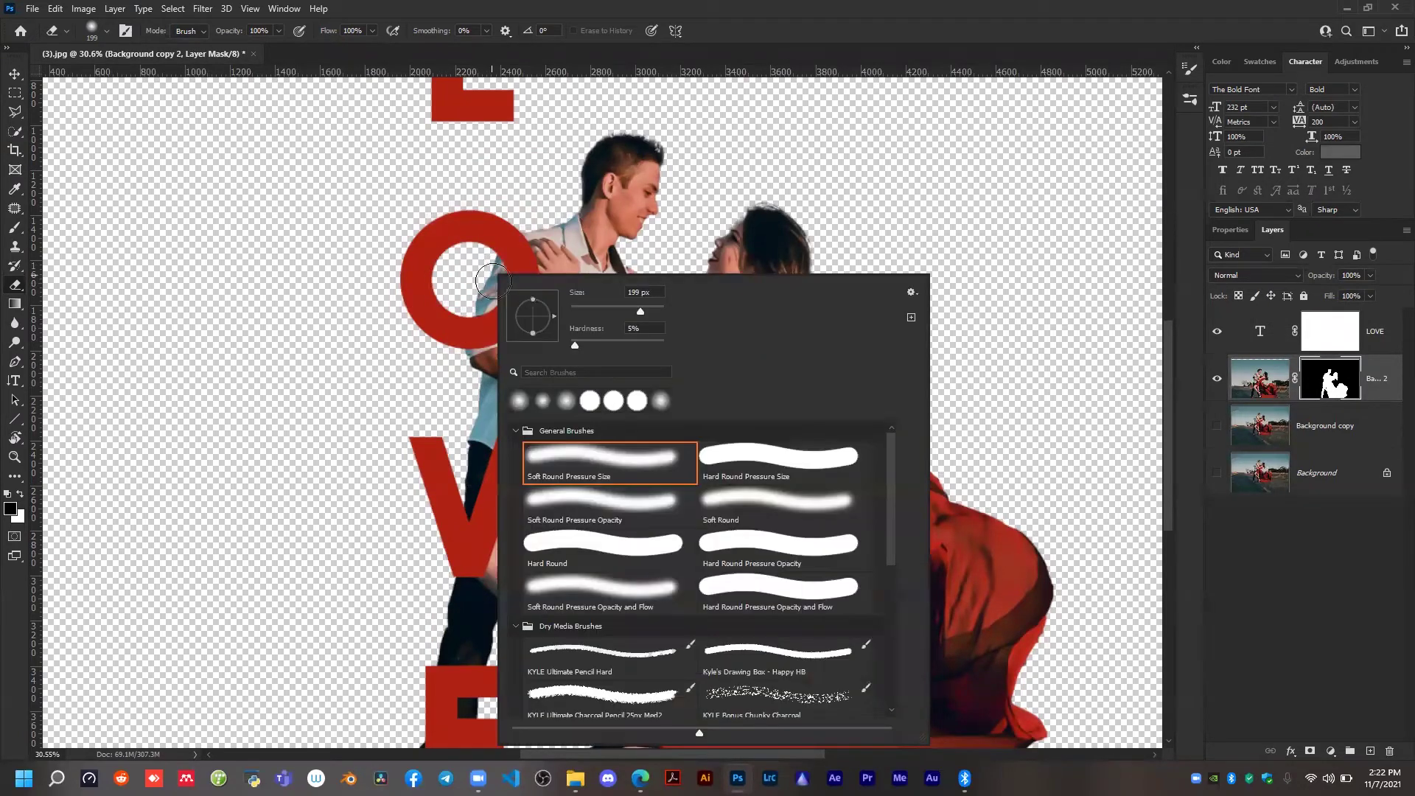
click(723, 456)
mouse_move(462, 294)
mouse_down()
mouse_move(476, 307)
mouse_move(501, 271)
mouse_move(473, 317)
mouse_up()
key(ctrl+z)
key(x)
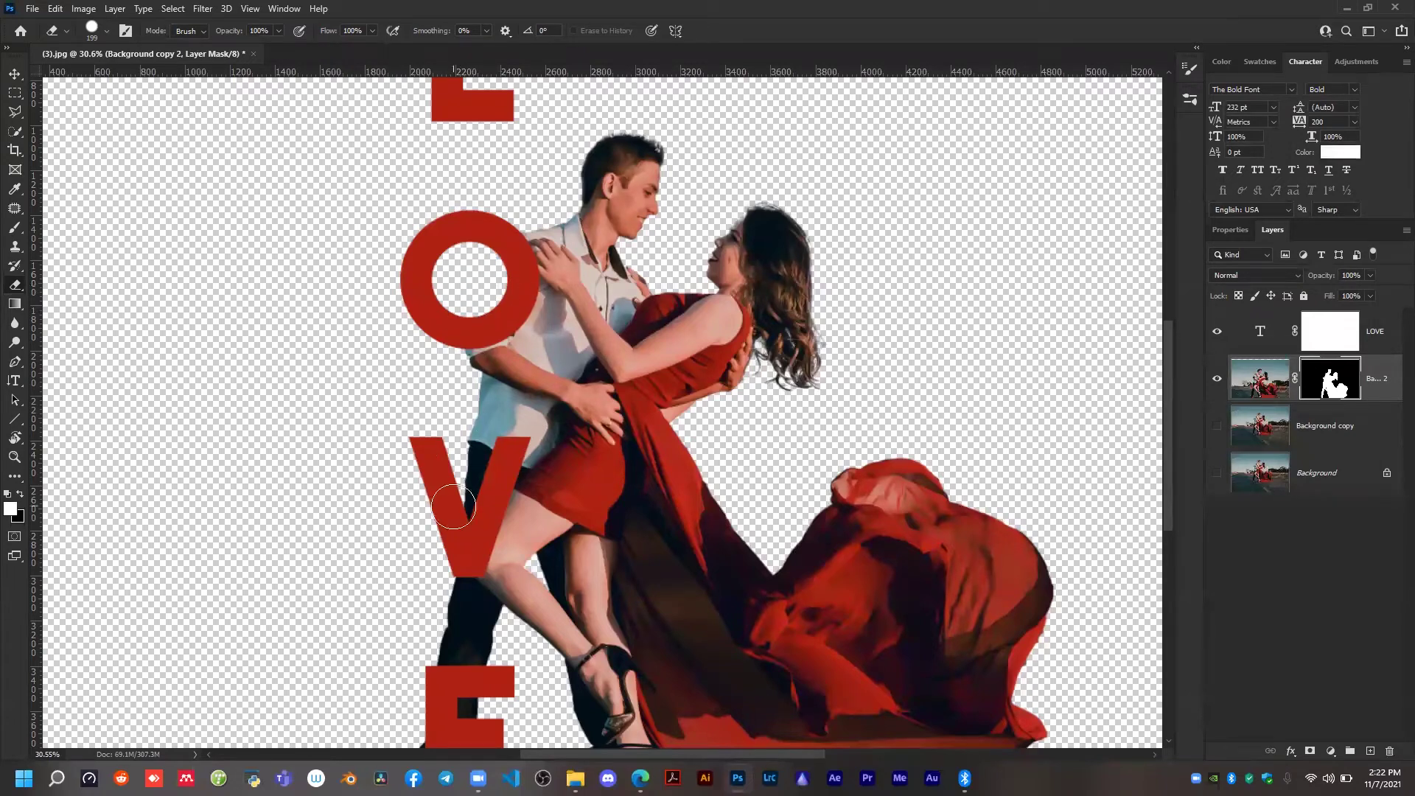
Erase the man's leg inside the E and his shoe protruding beside it on the couple layer's mask.
scroll(456, 560, up, 3)
scroll(448, 643, down, 5)
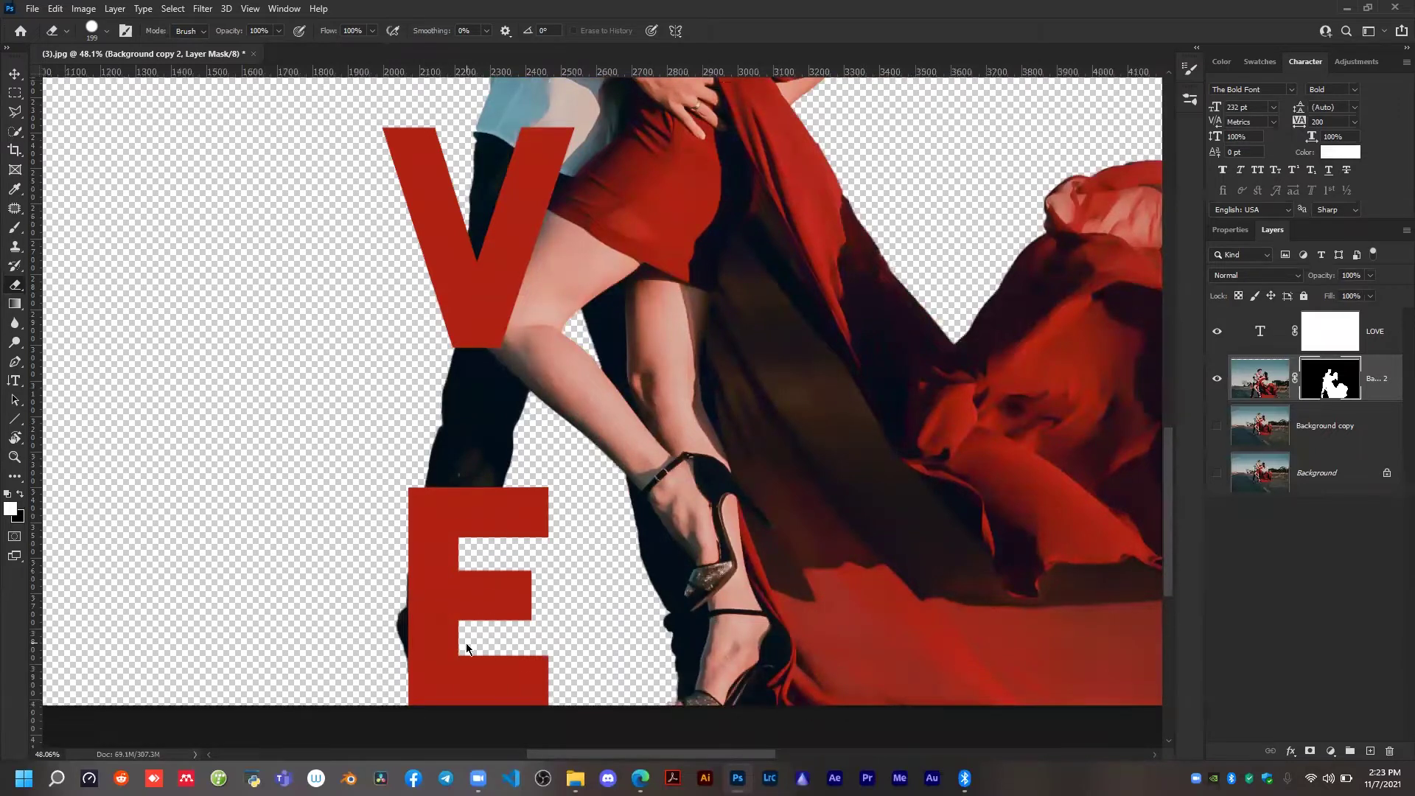
scroll(465, 643, up, 2)
scroll(528, 307, down, 3)
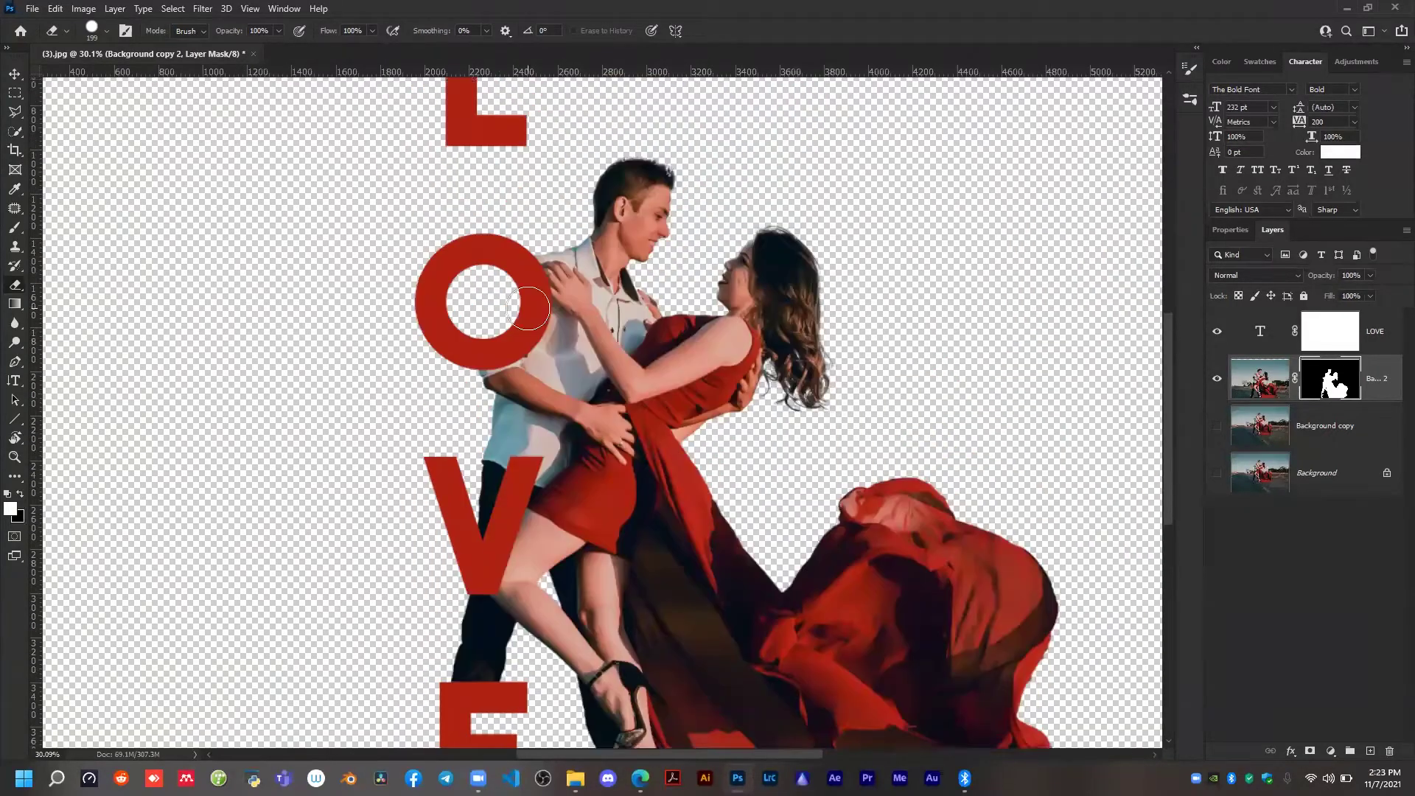
scroll(528, 307, down, 2)
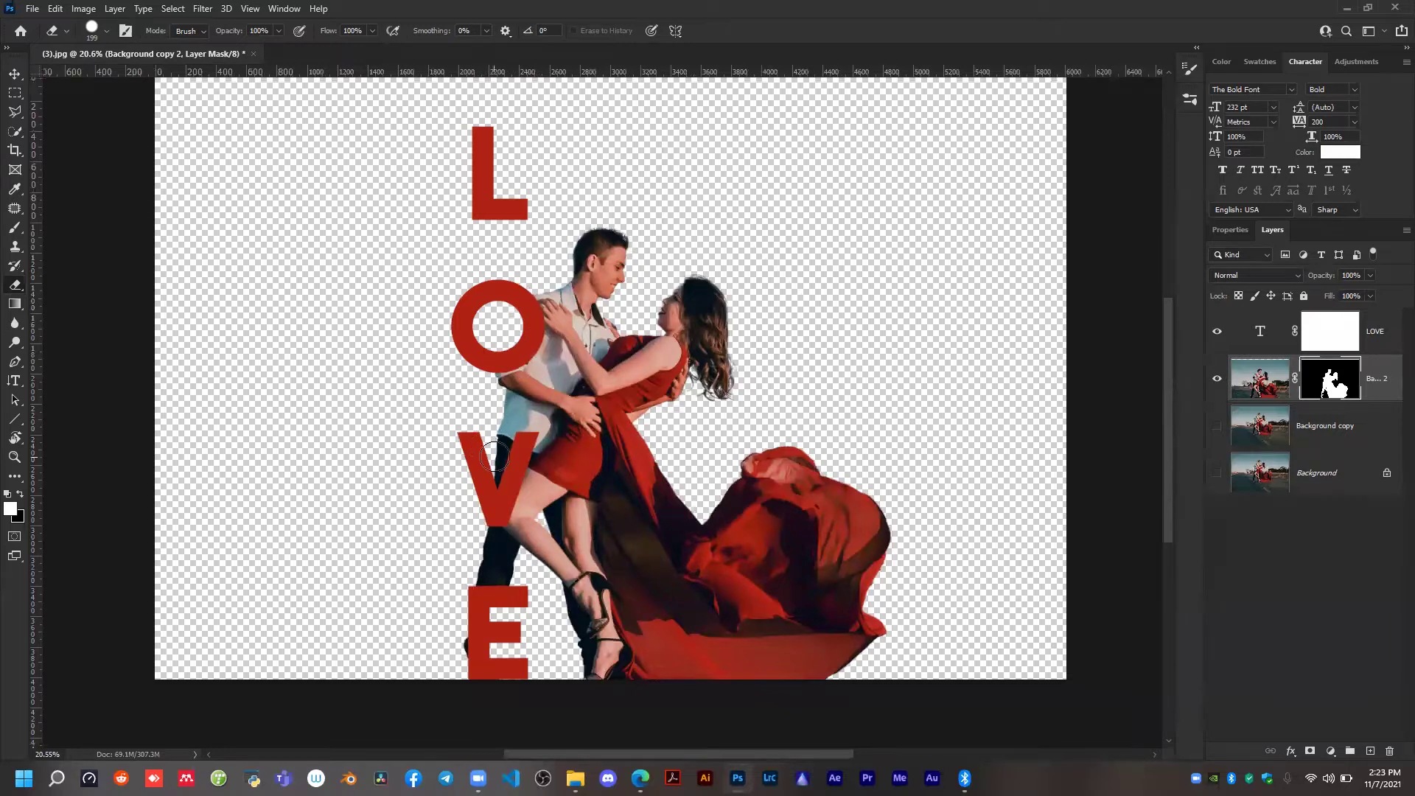
scroll(494, 457, up, 1)
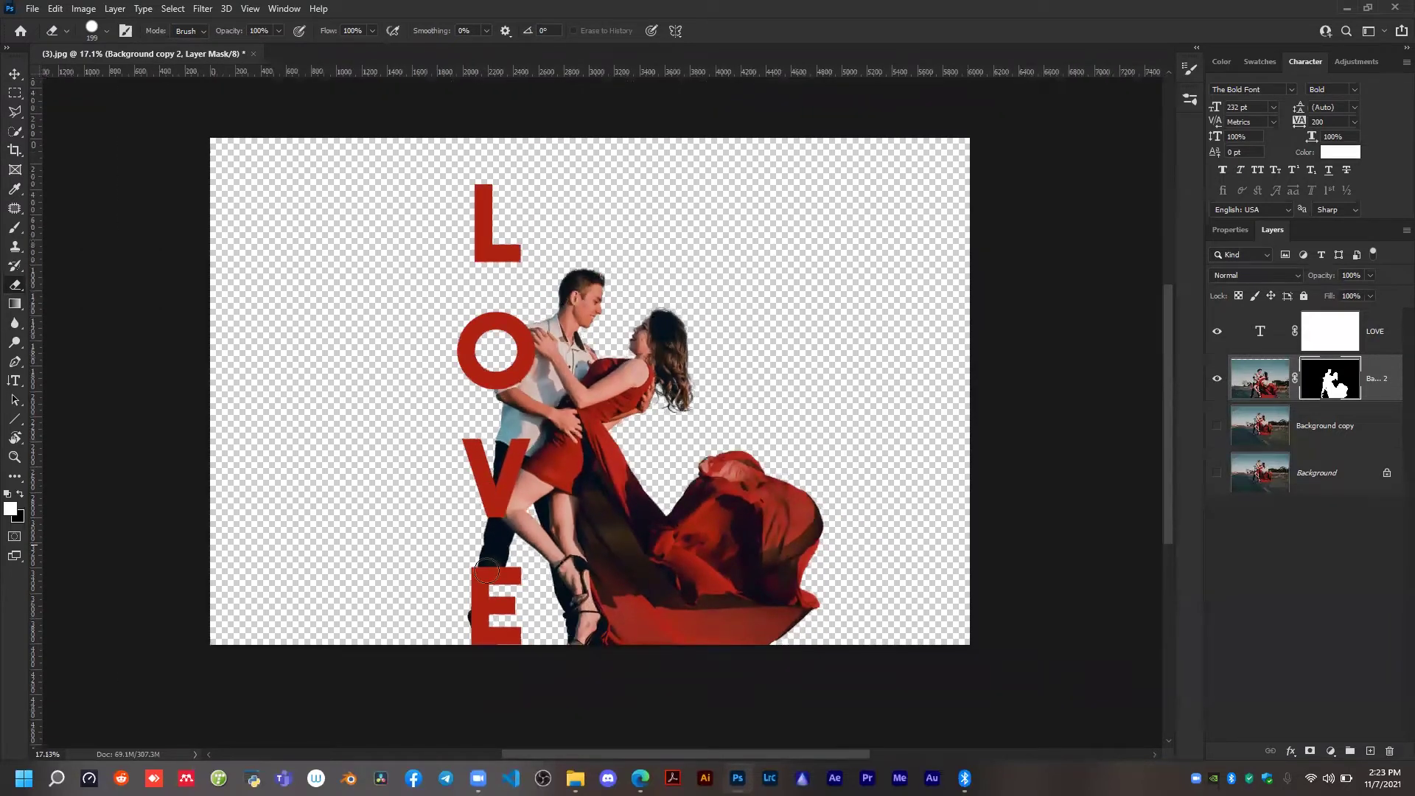
scroll(470, 616, up, 2)
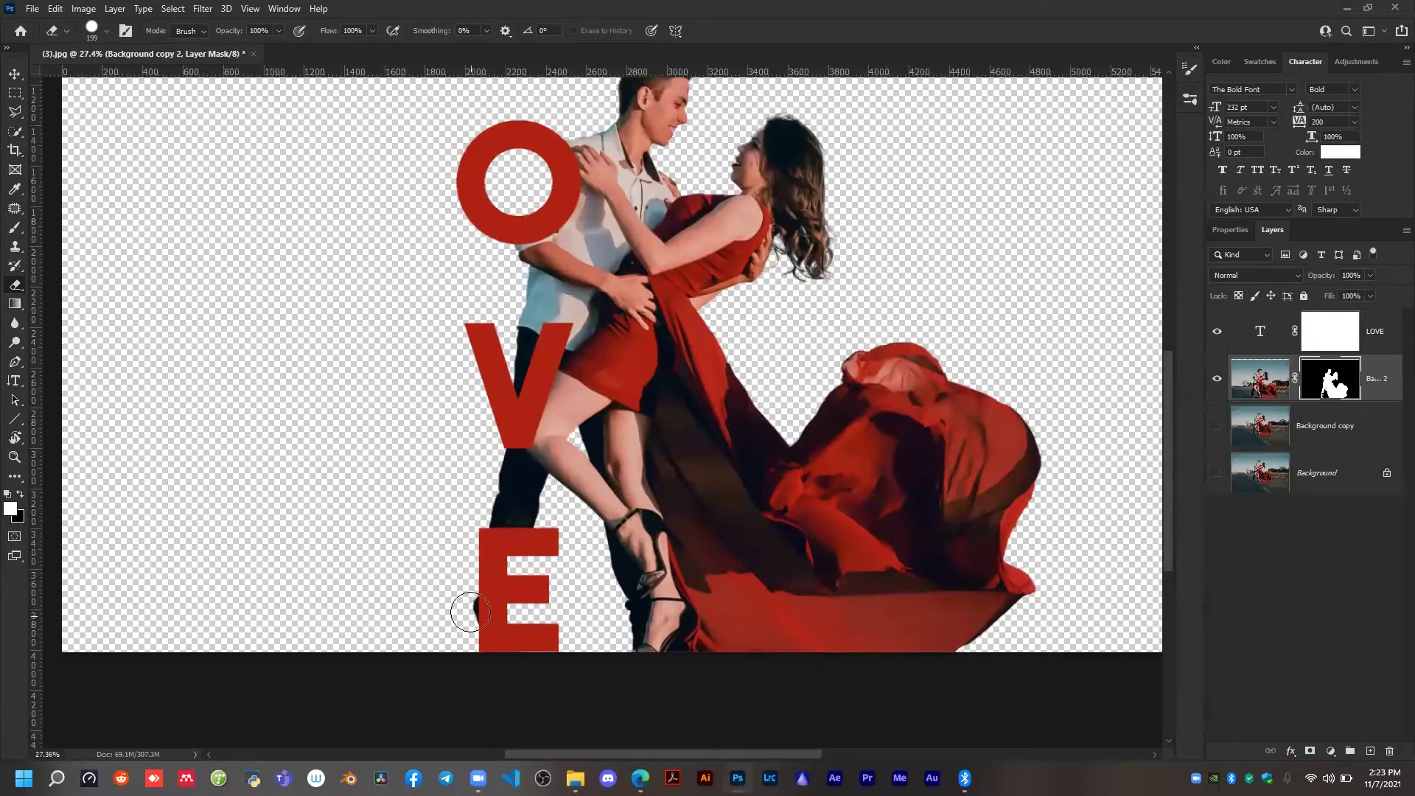
scroll(467, 606, down, 2)
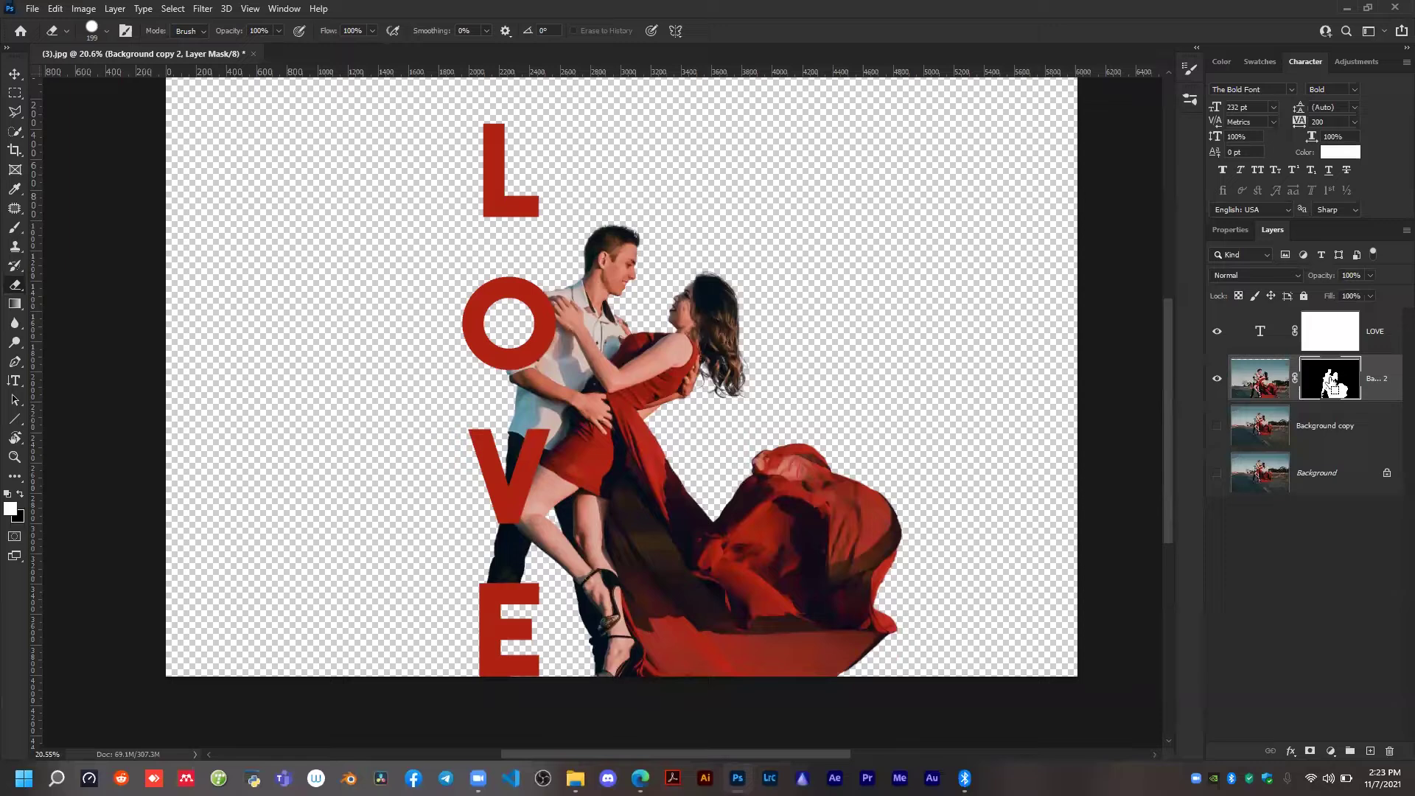
Load the outline of the LOVE letters as a selection while keeping the couple layer's mask active.
drag(1302, 352, 1263, 335)
drag(1308, 362, 1262, 335)
ctrl+click(1263, 335)
scroll(485, 242, up, 2)
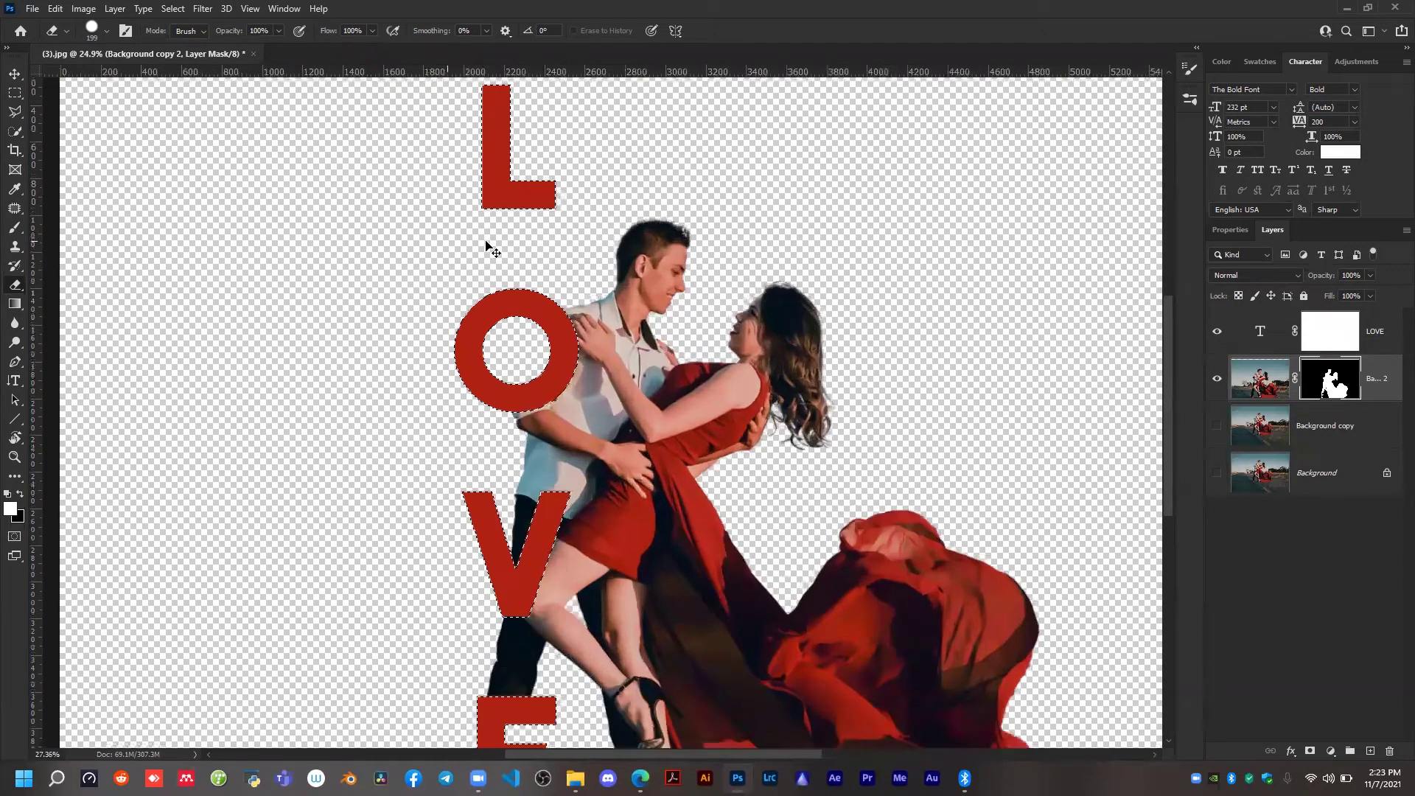
key(v)
scroll(487, 248, down, 2)
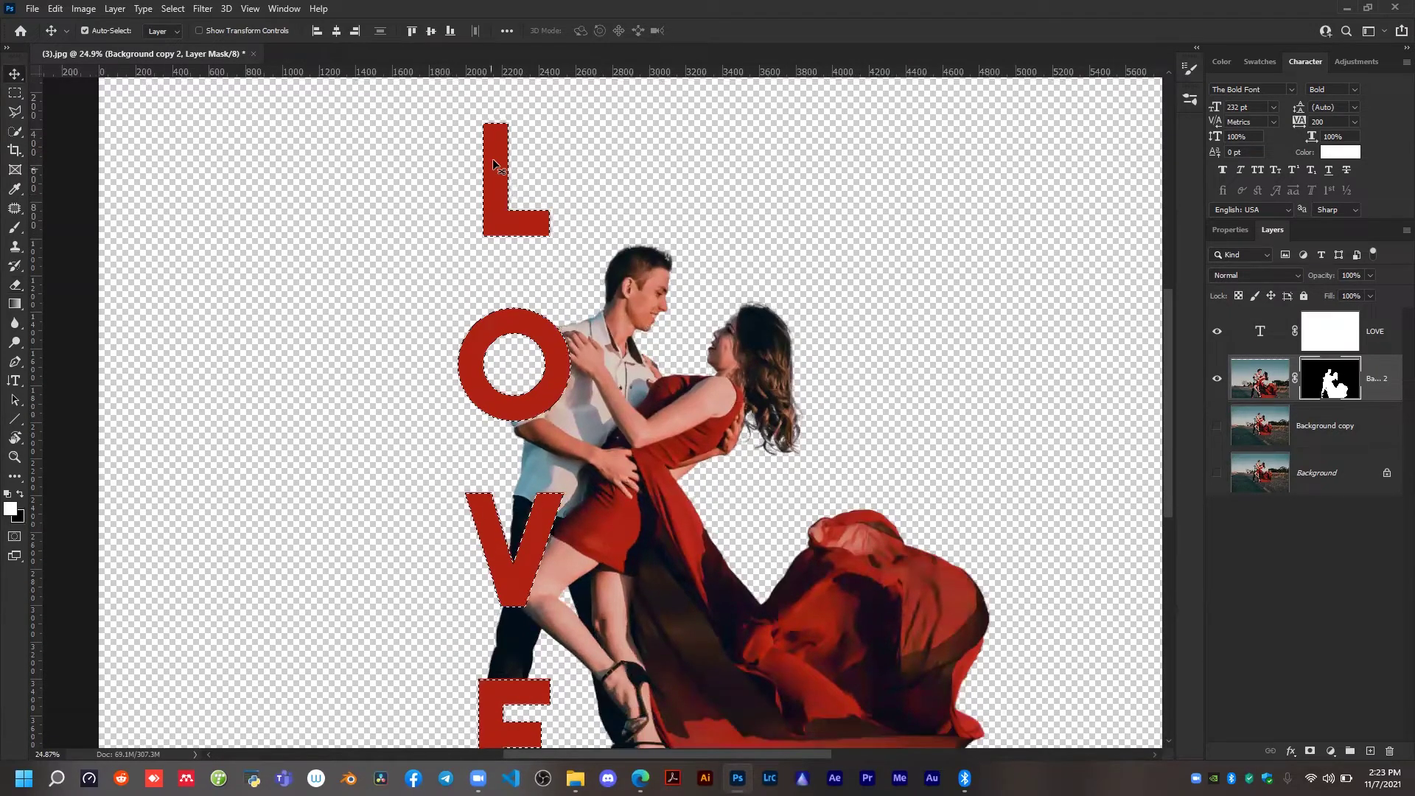
scroll(488, 243, up, 2)
scroll(531, 202, up, 1)
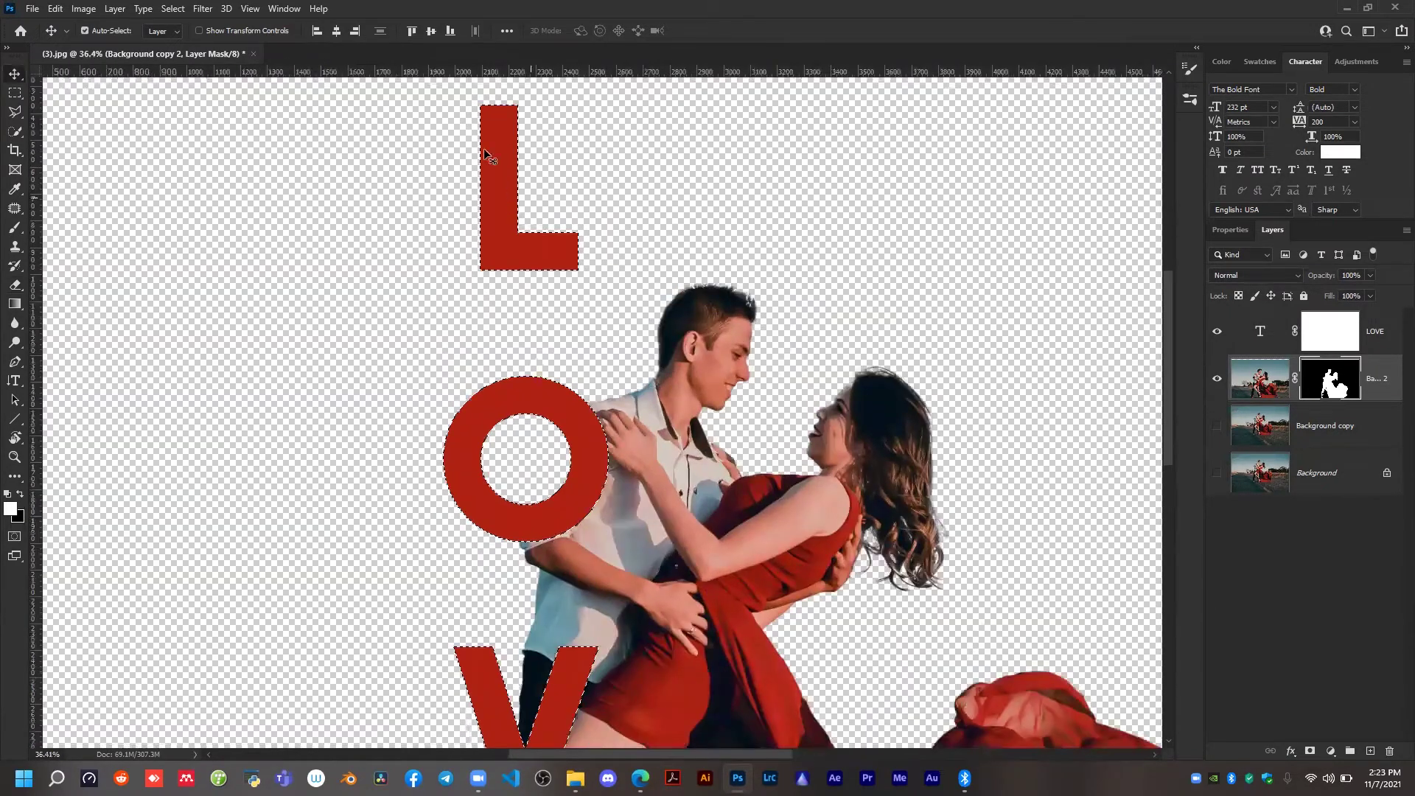
scroll(514, 139, up, 2)
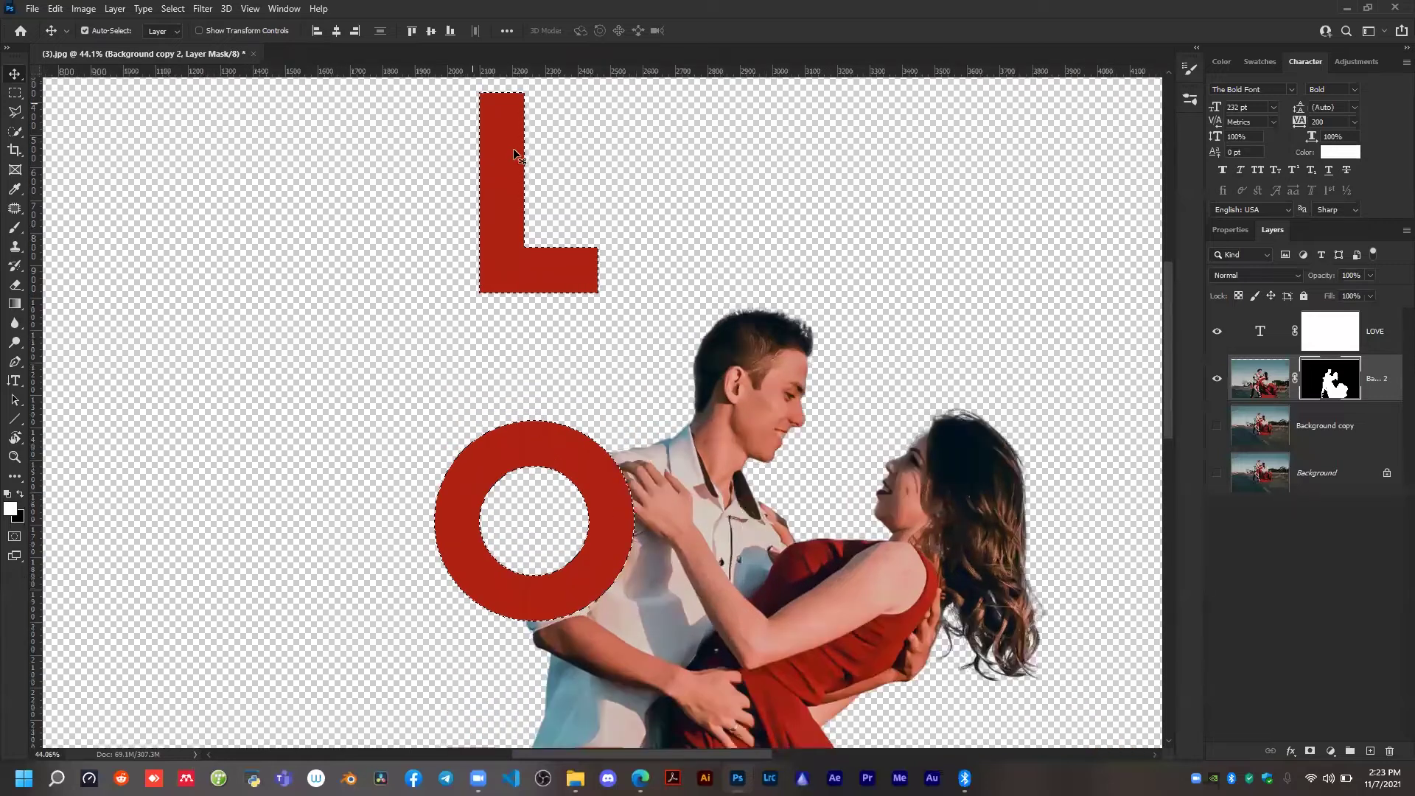
Expand the LOVE letter selection by 20 pixels with the effect applied at canvas bounds.
click(179, 11)
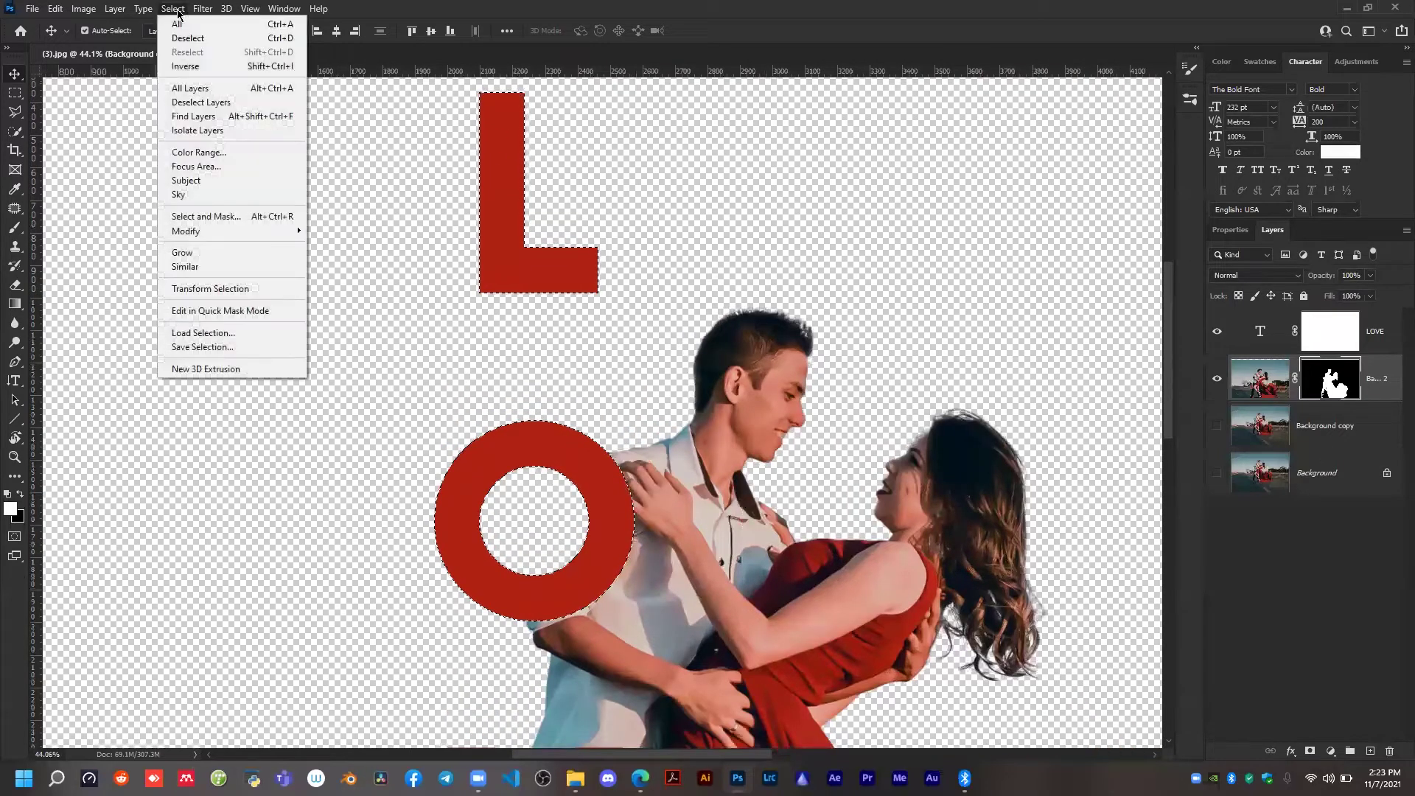
mouse_move(186, 237)
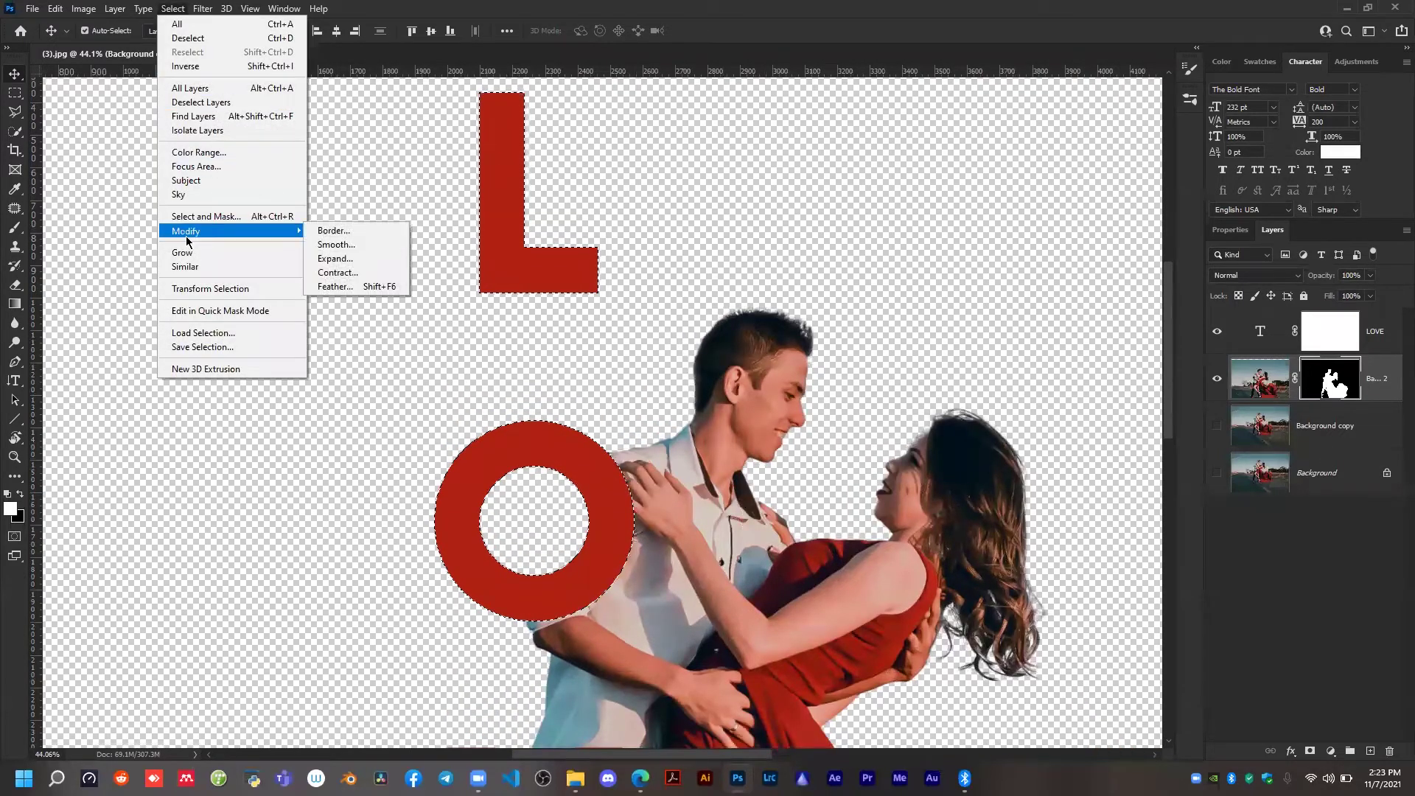
click(343, 259)
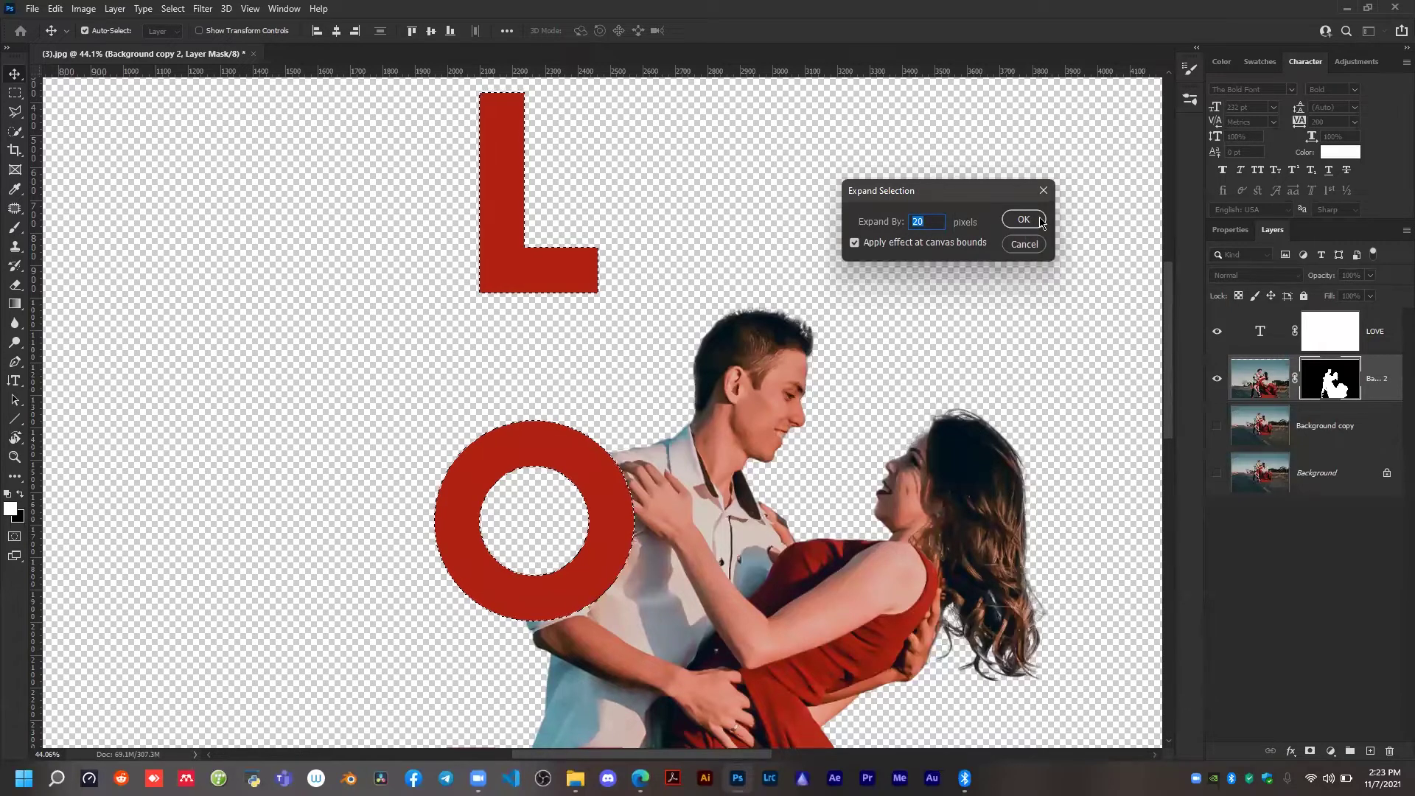
click(1034, 221)
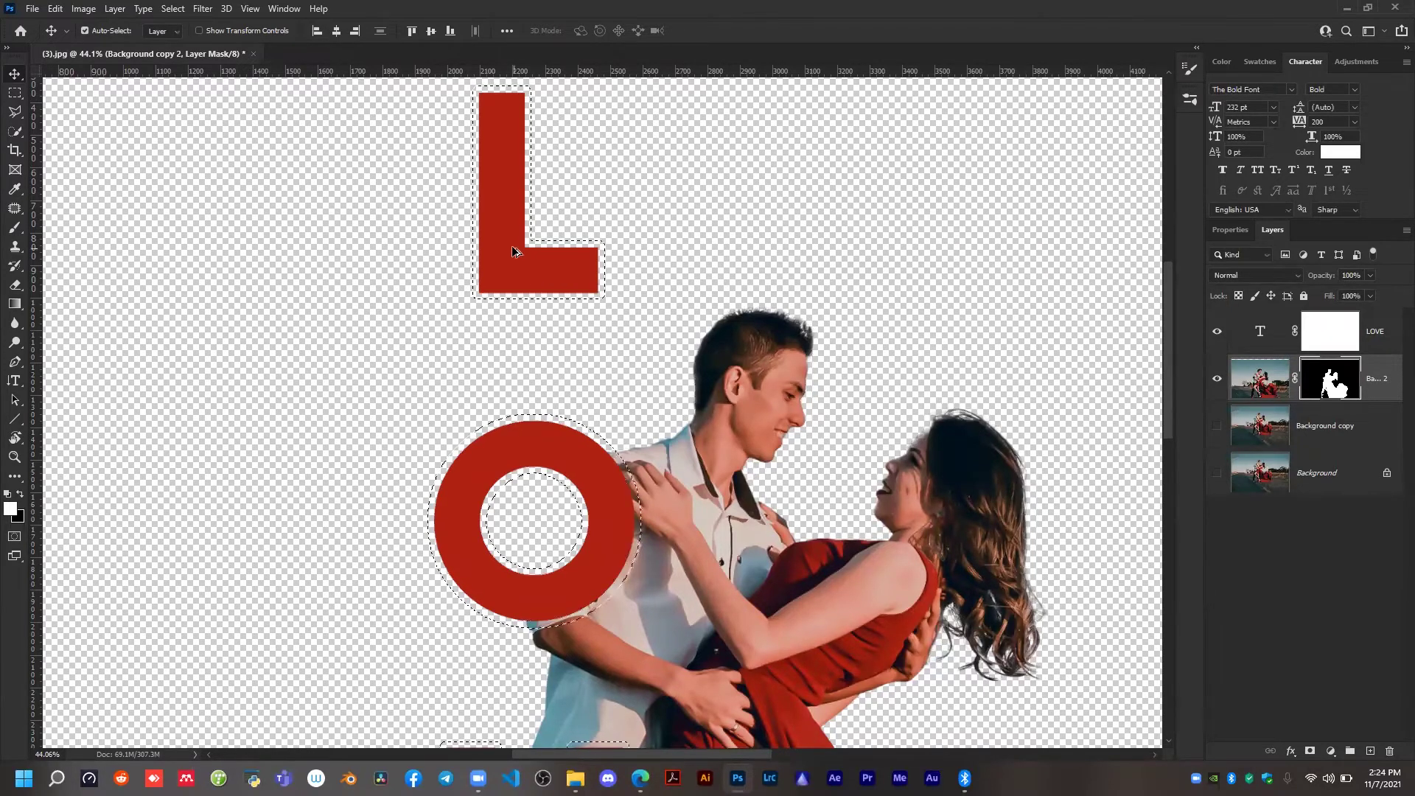
Try filling the expanded LOVE selection with white on the couple layer's mask.
scroll(515, 253, up, 3)
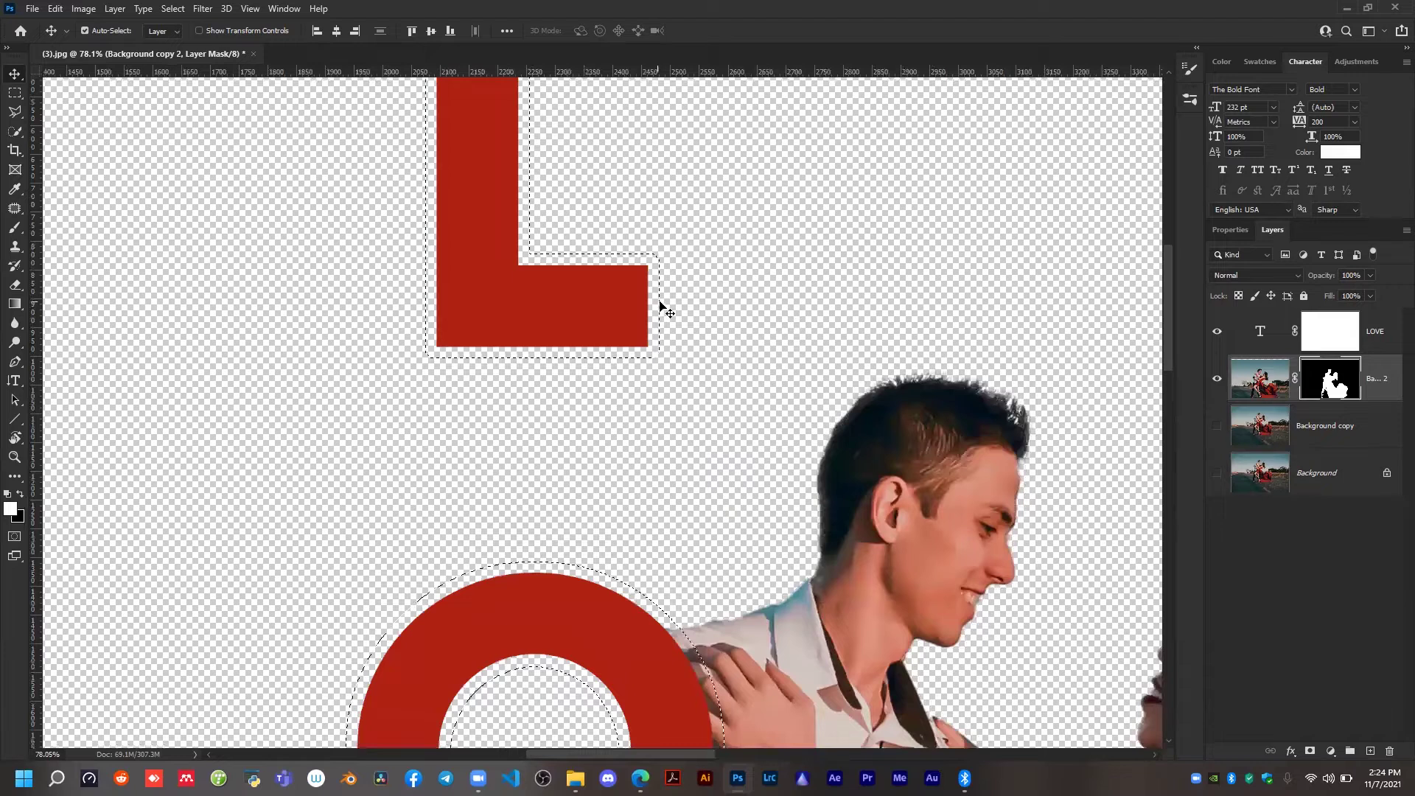
scroll(655, 293, down, 2)
scroll(655, 293, down, 2)
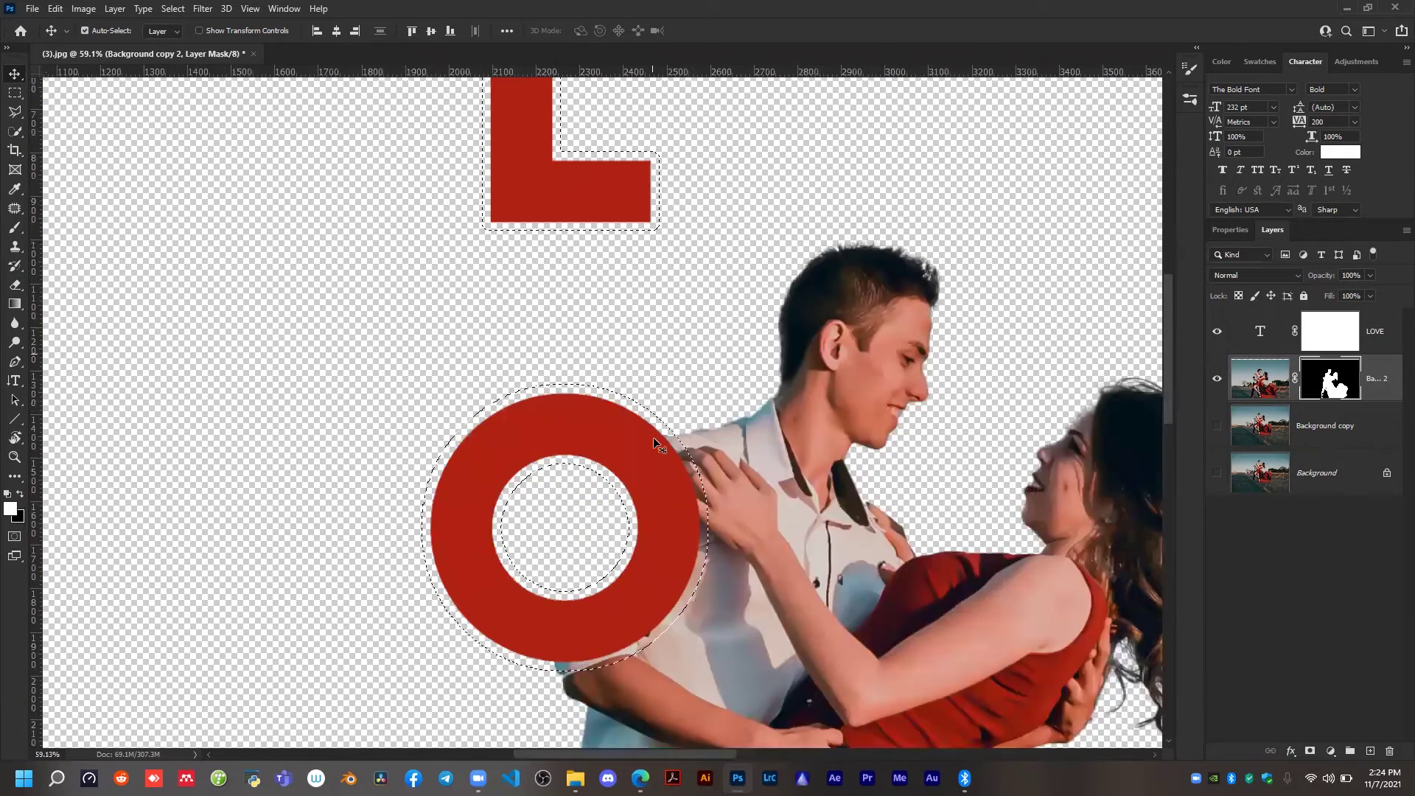
scroll(652, 436, down, 3)
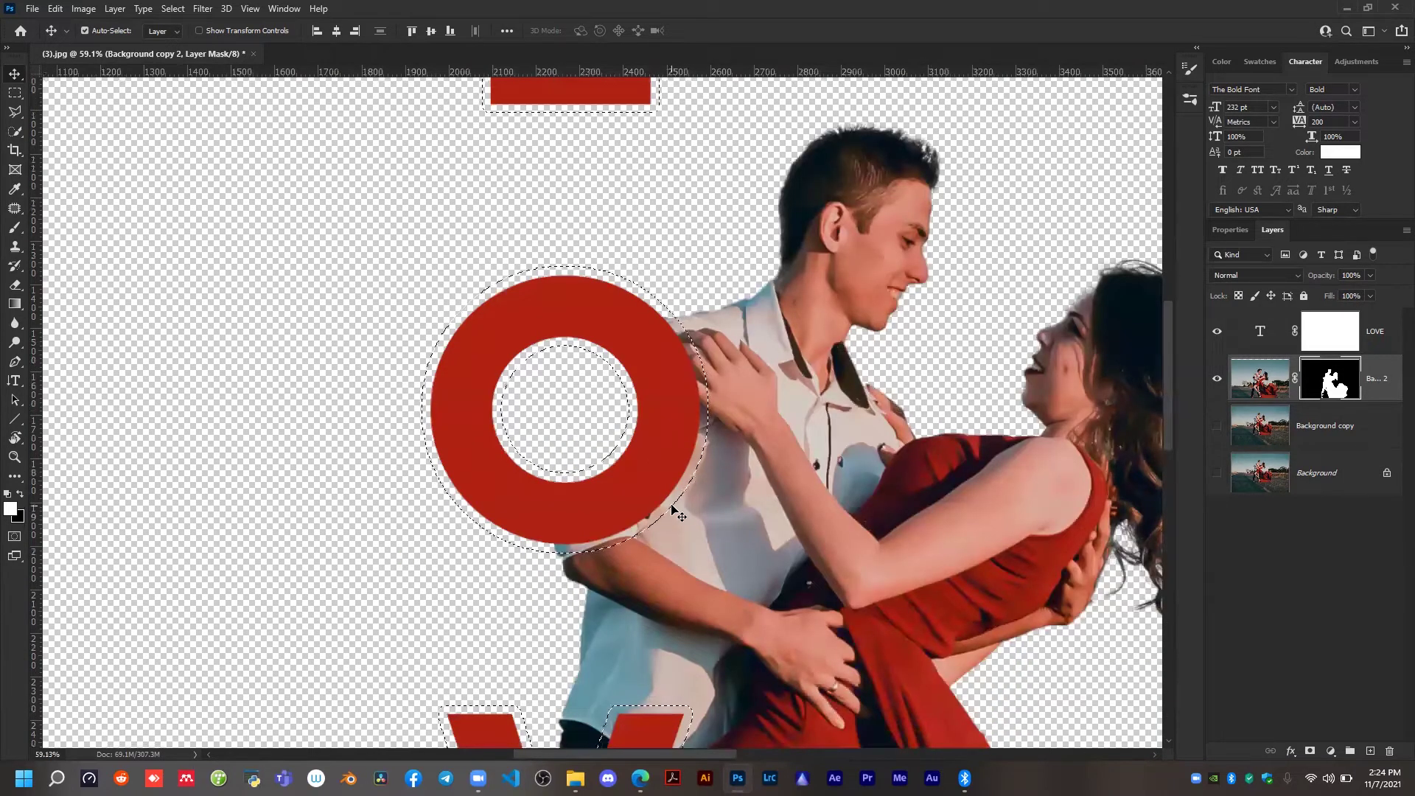
key(alt+BackSpace)
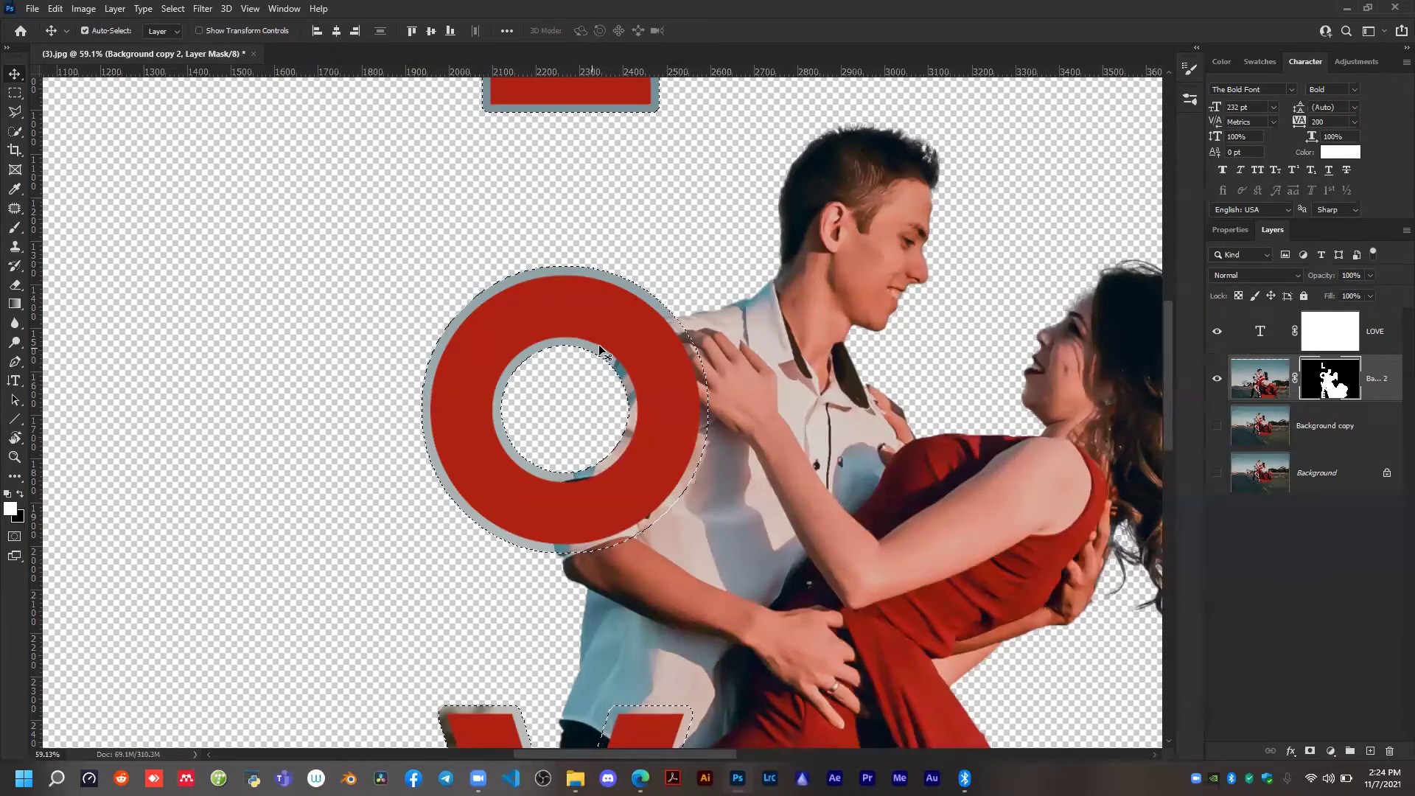
scroll(598, 343, down, 1)
scroll(599, 343, down, 3)
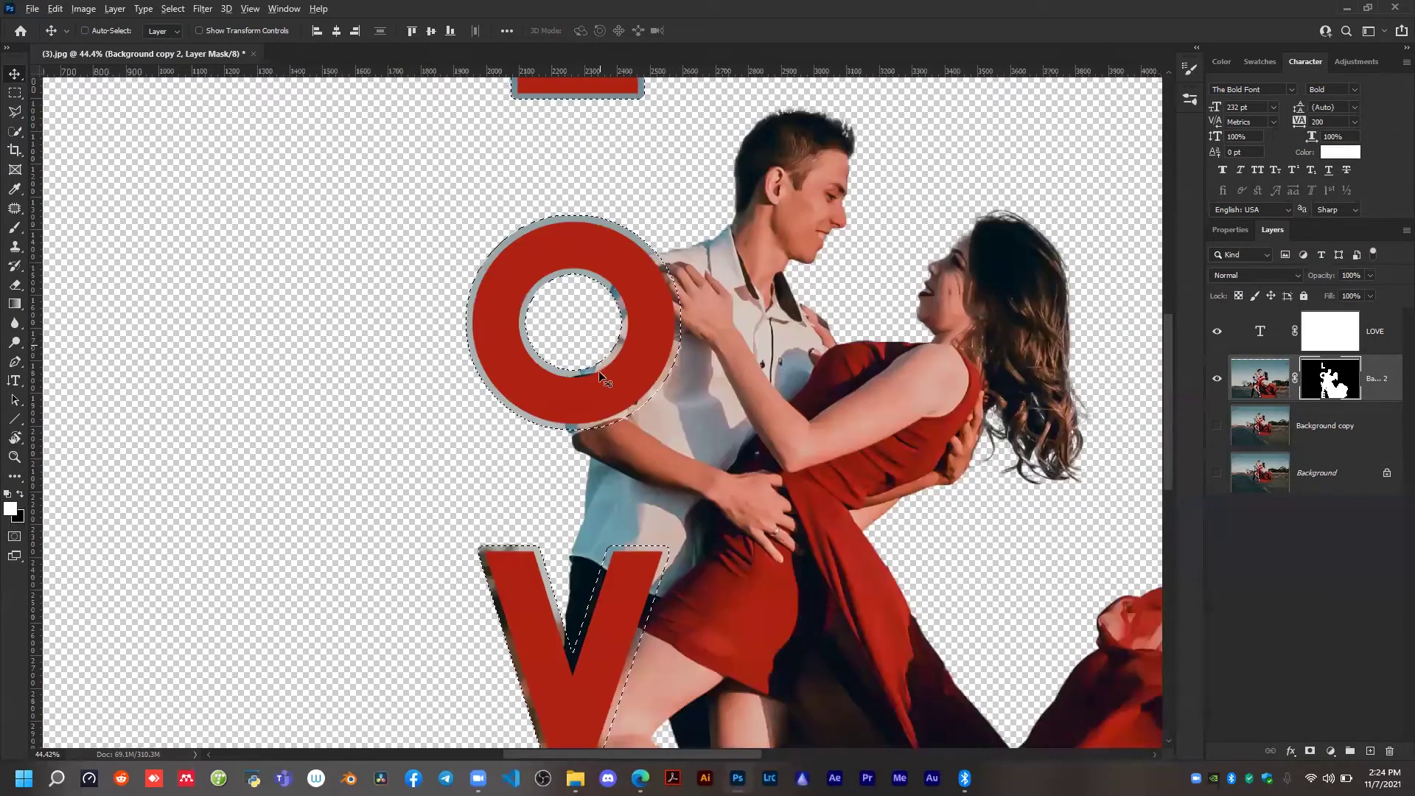
scroll(547, 483, down, 1)
key(ctrl)
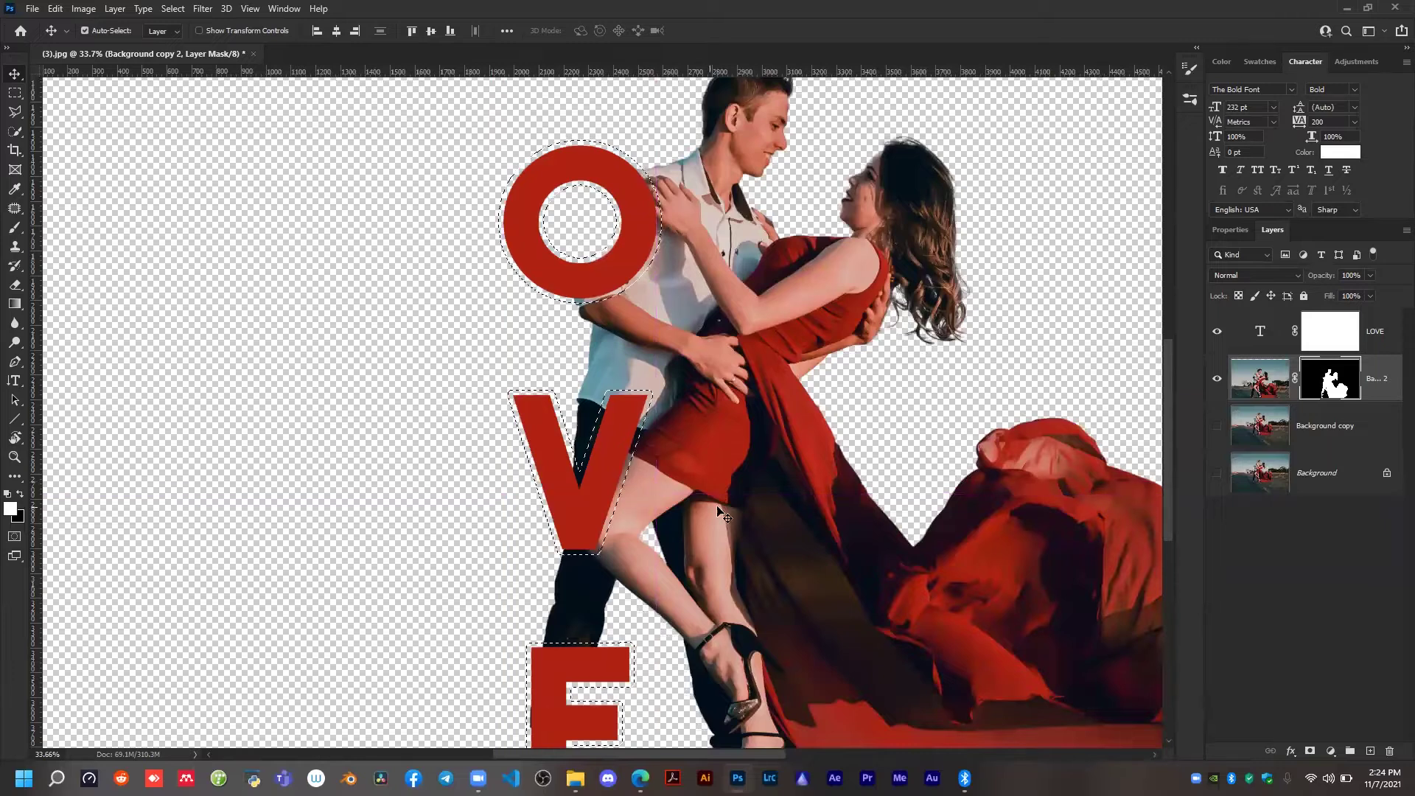
Try filling the expanded LOVE selection with white on a new layer above the text.
click(1330, 341)
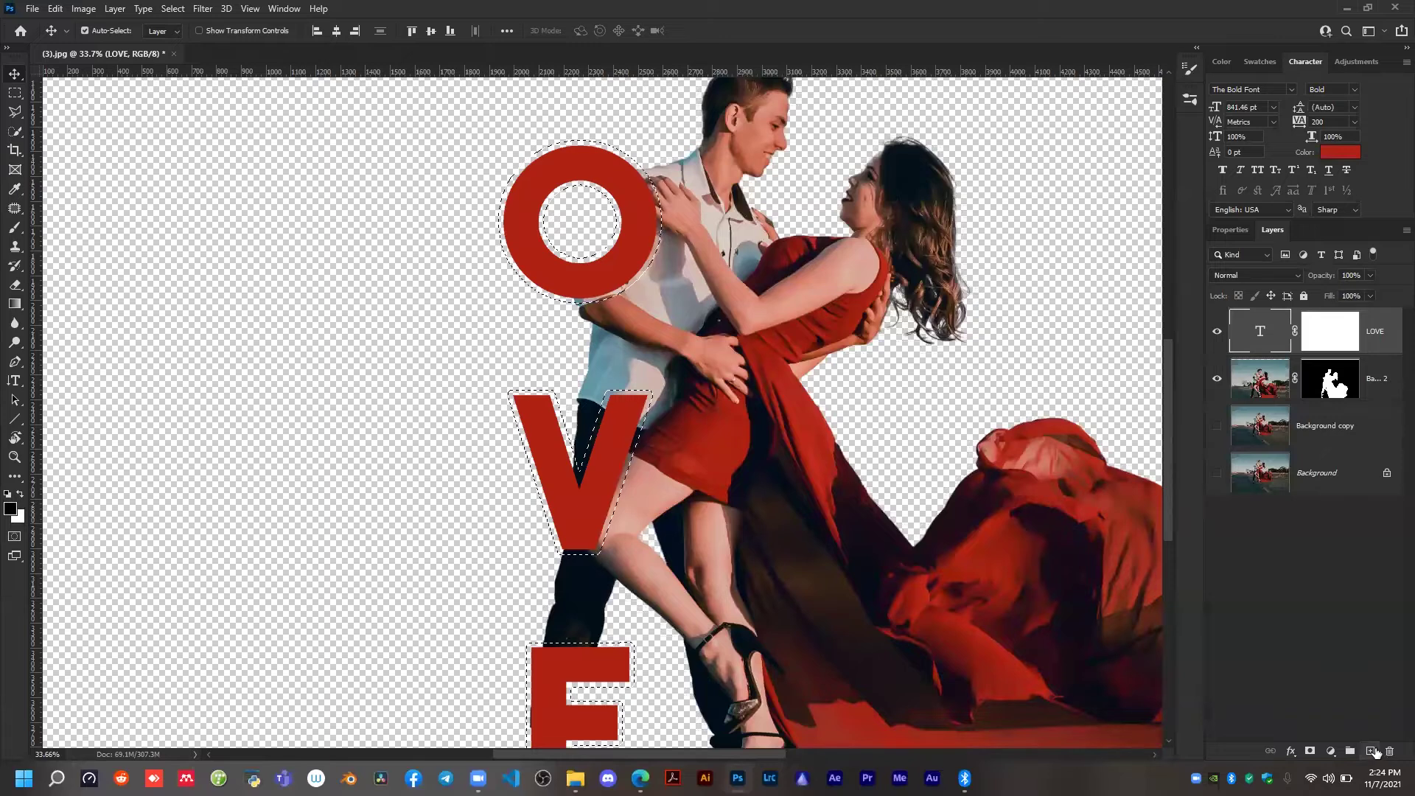
click(1370, 751)
key(x)
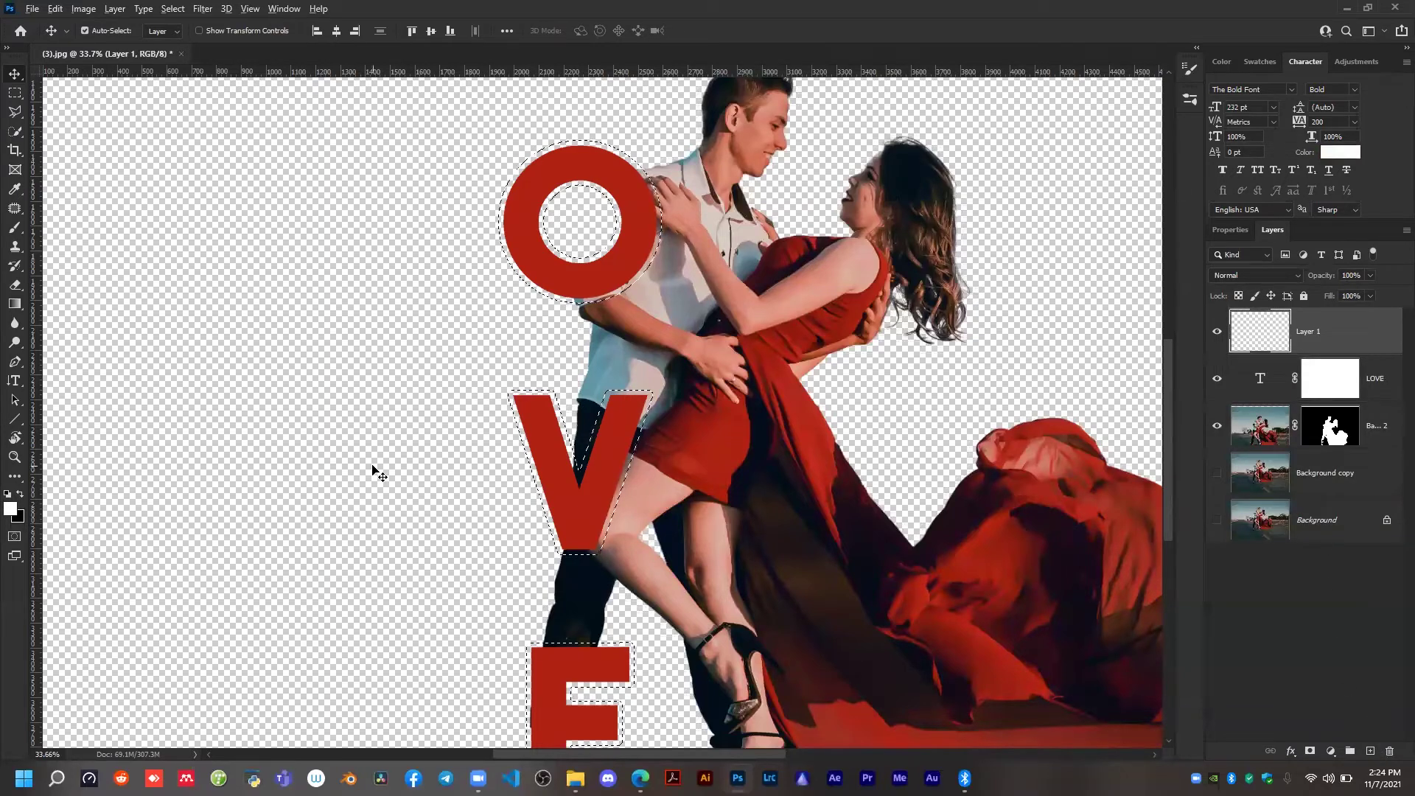
key(alt+BackSpace)
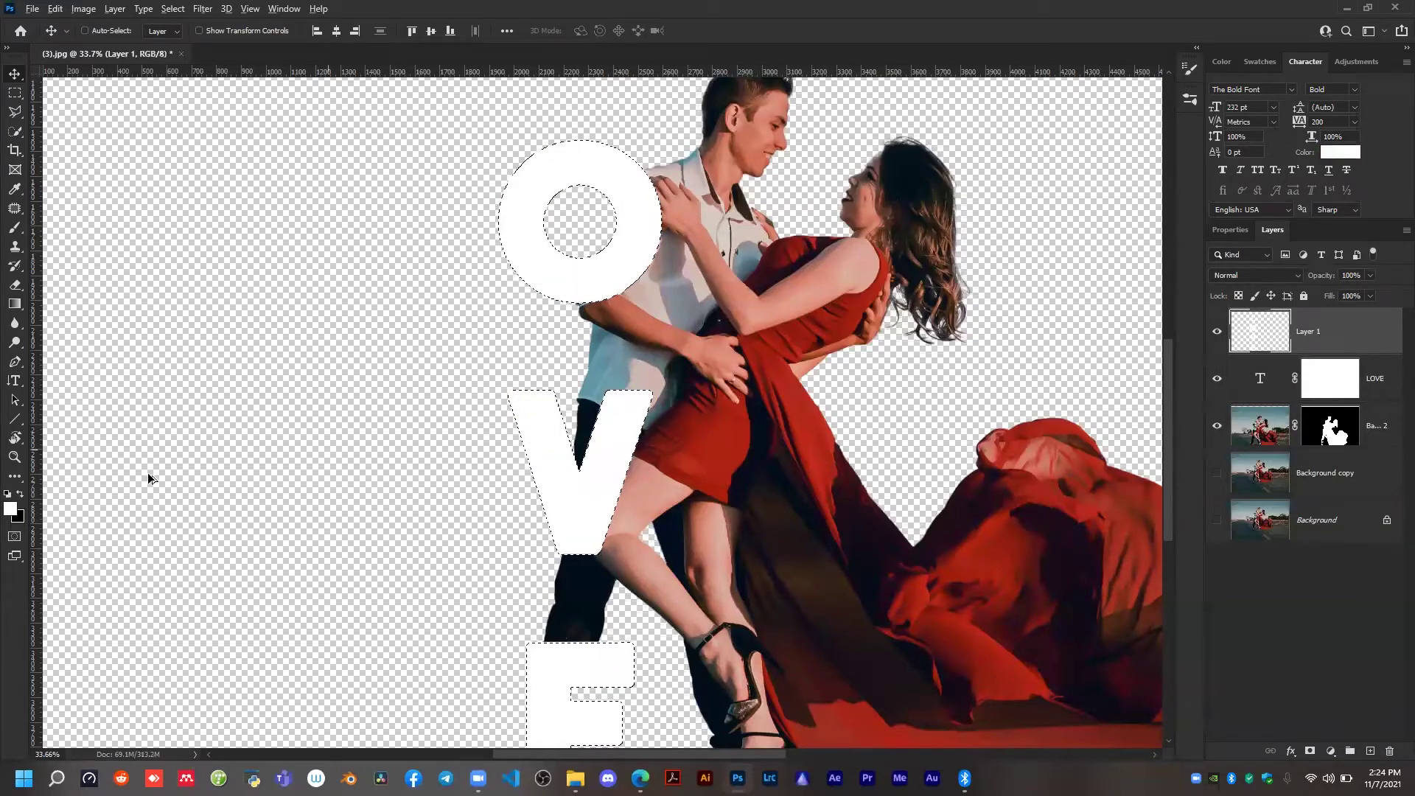
scroll(442, 472, down, 3)
key(ctrl+z)
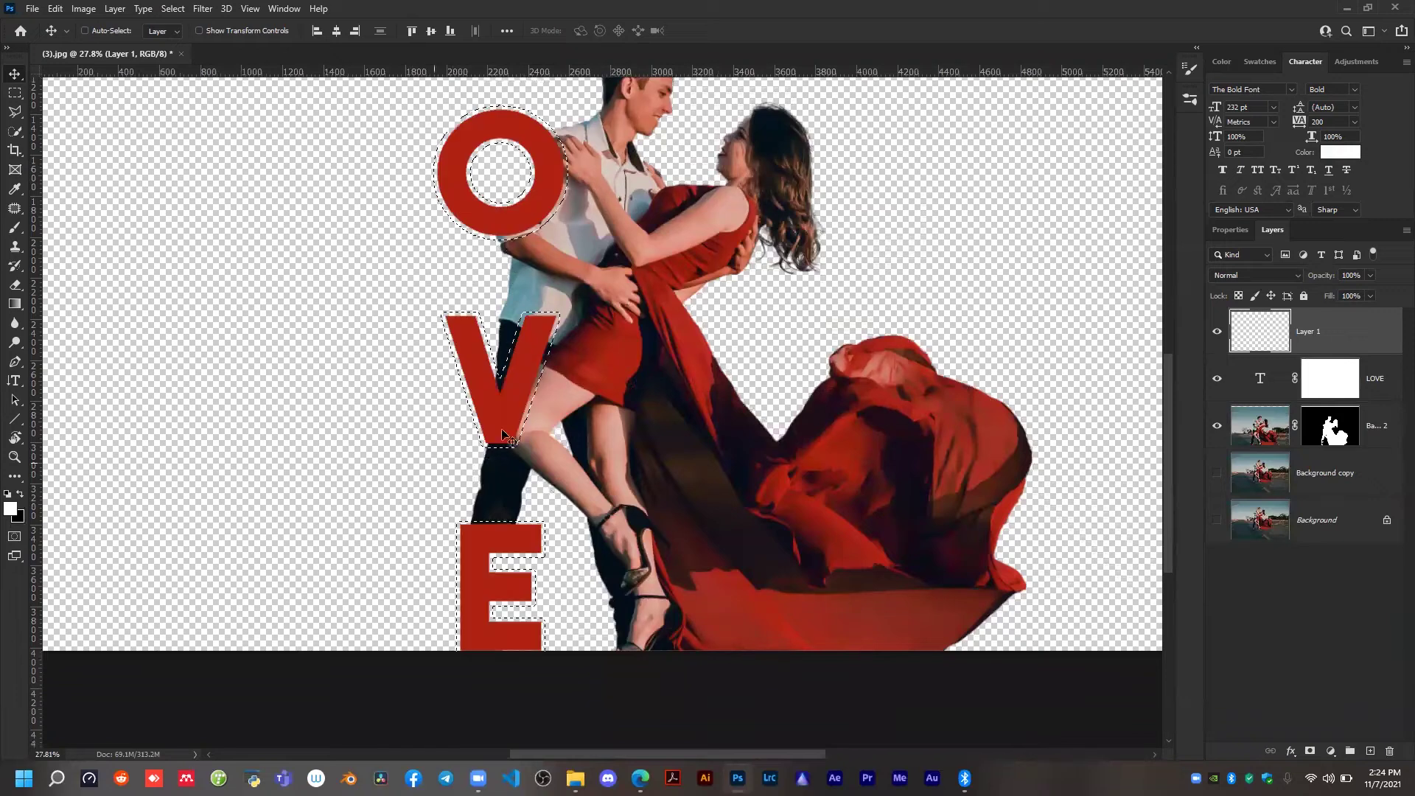
key(z)
key(ctrl+z)
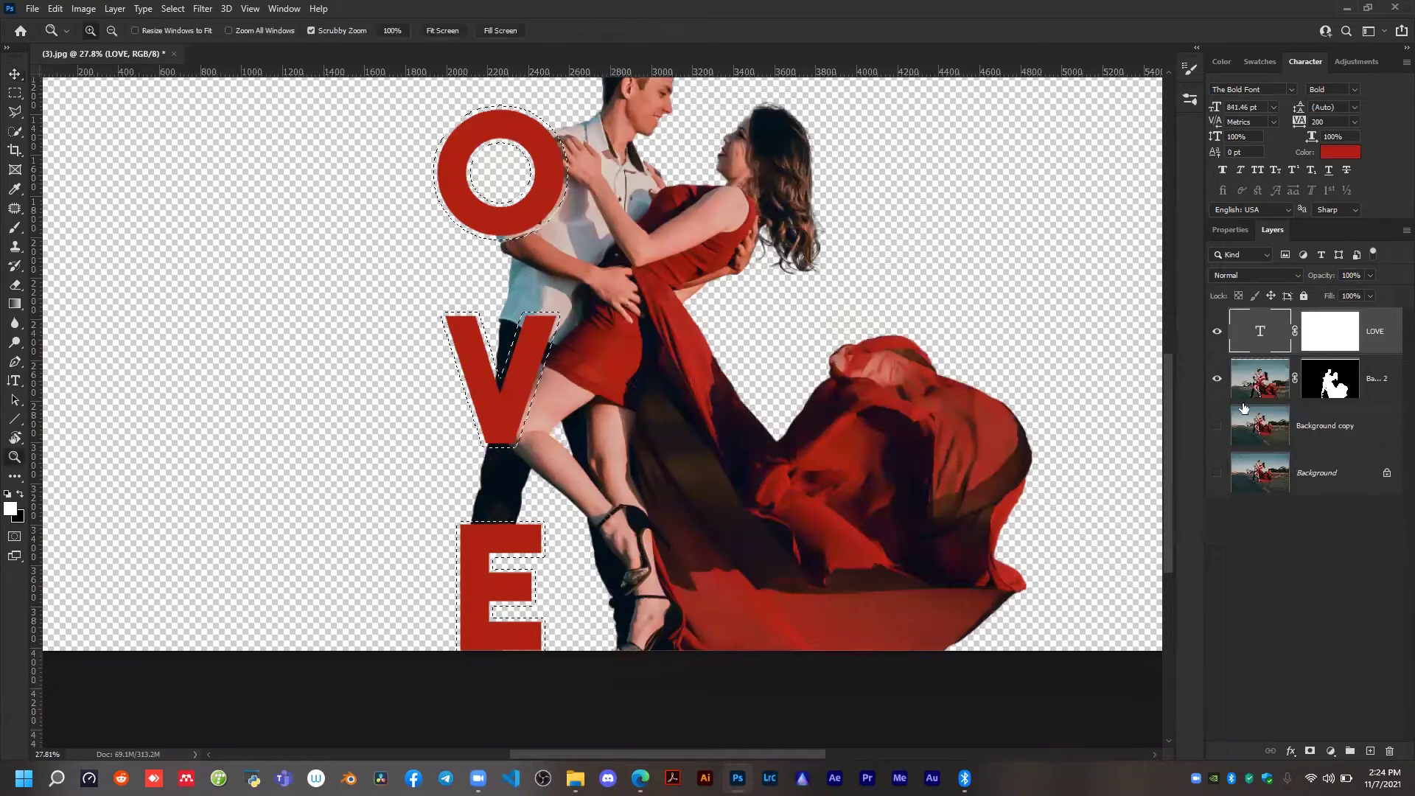
Fill the expanded selection with white on the couple layer's mask, deselect, and inspect the outline around the letters.
click(1319, 382)
scroll(451, 354, up, 1)
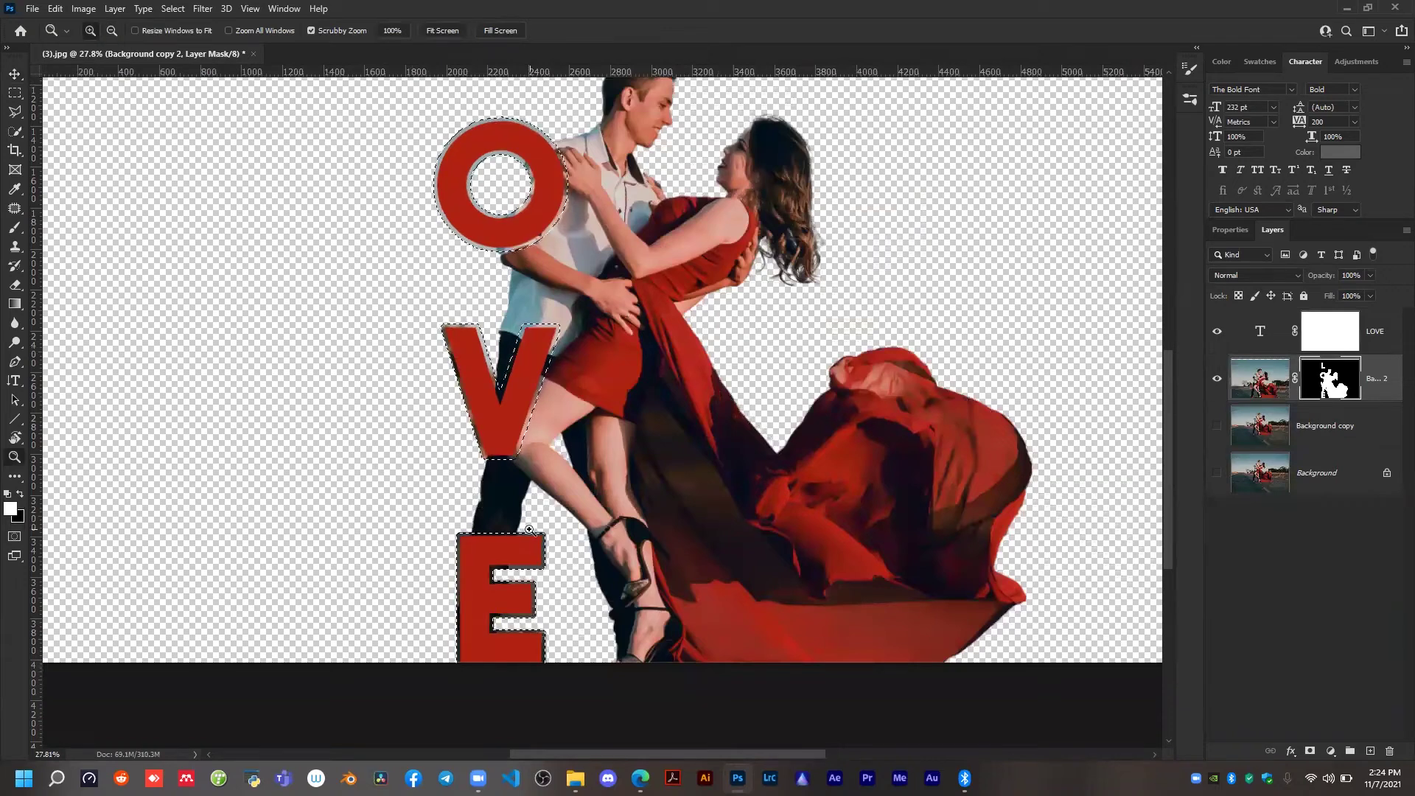
key(ctrl+d)
click(538, 376)
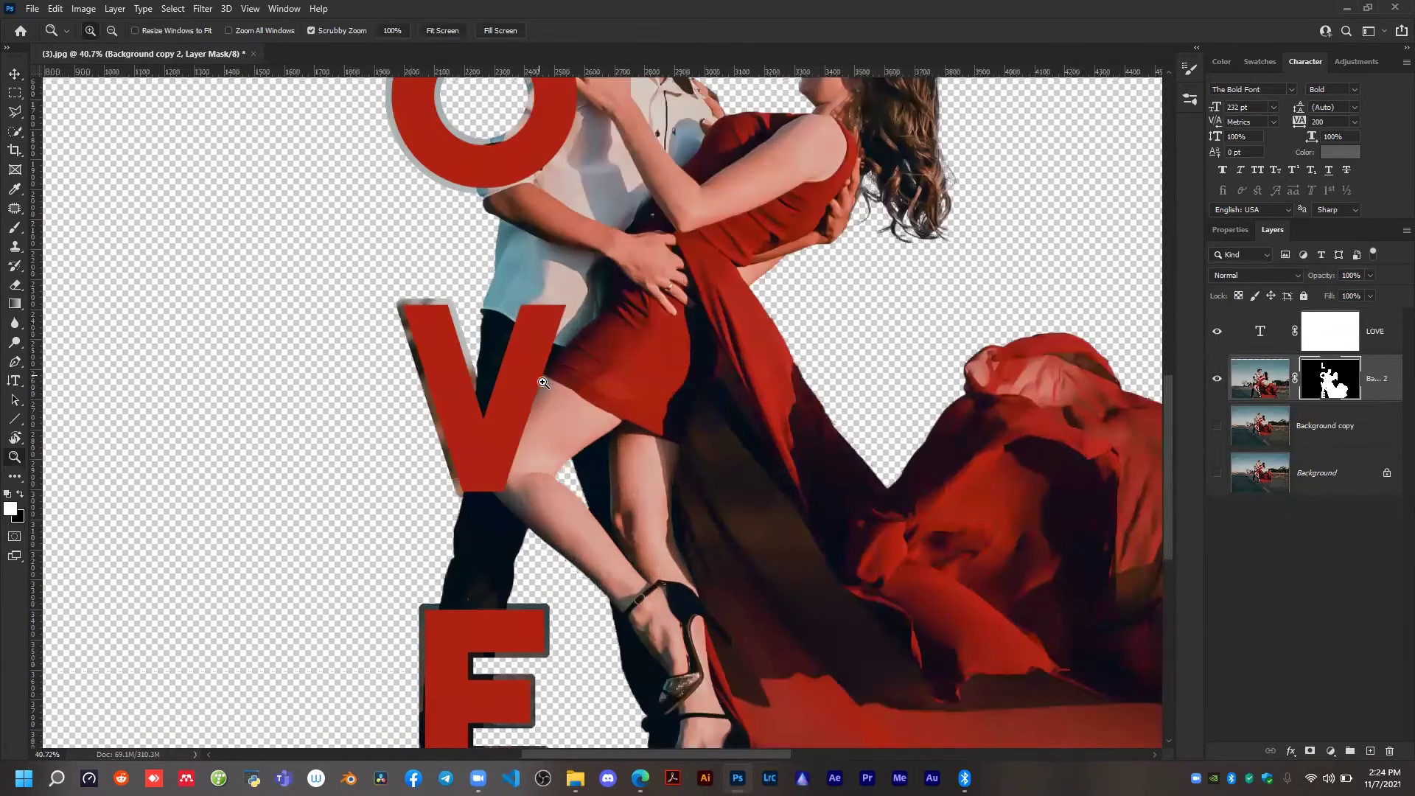
scroll(412, 162, up, 5)
click(486, 185)
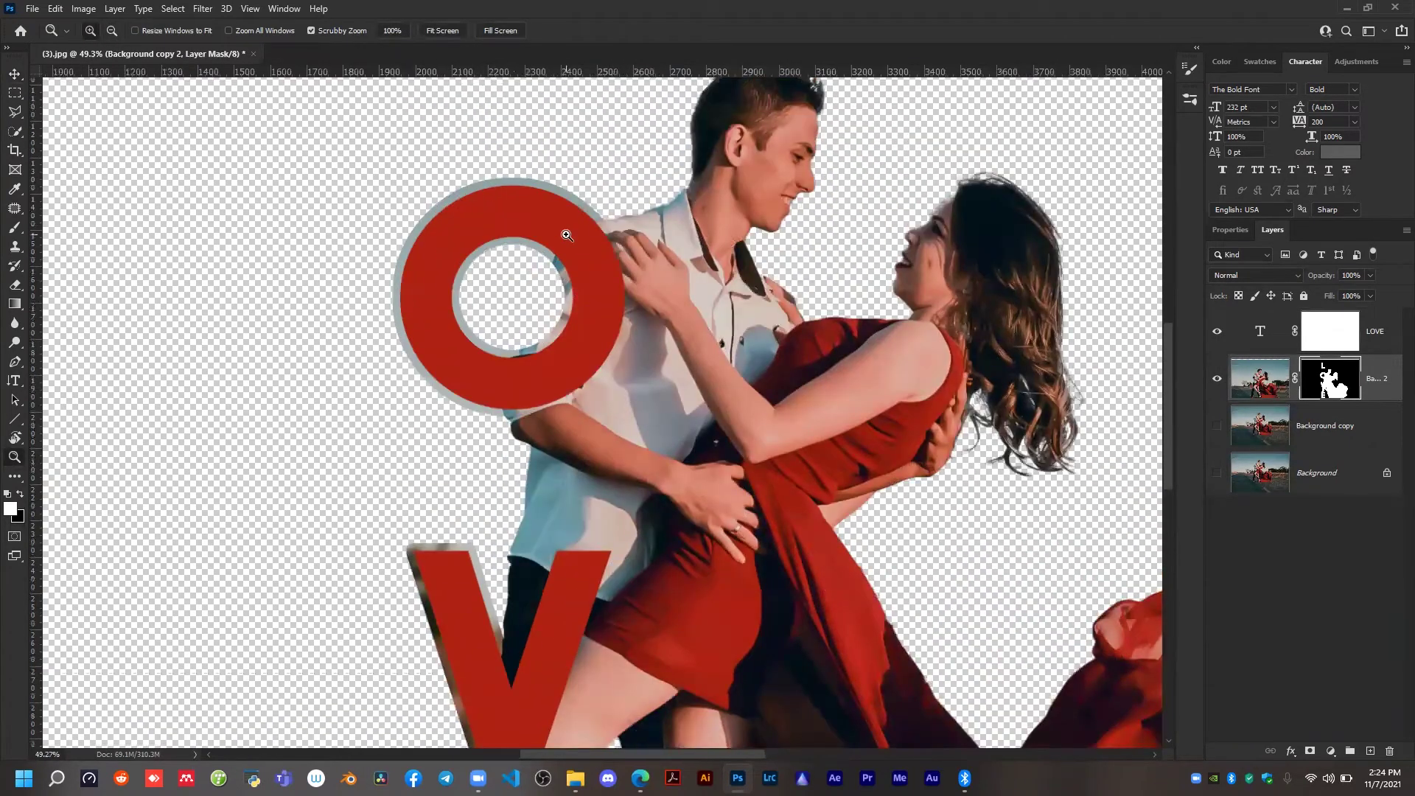
scroll(566, 235, down, 3)
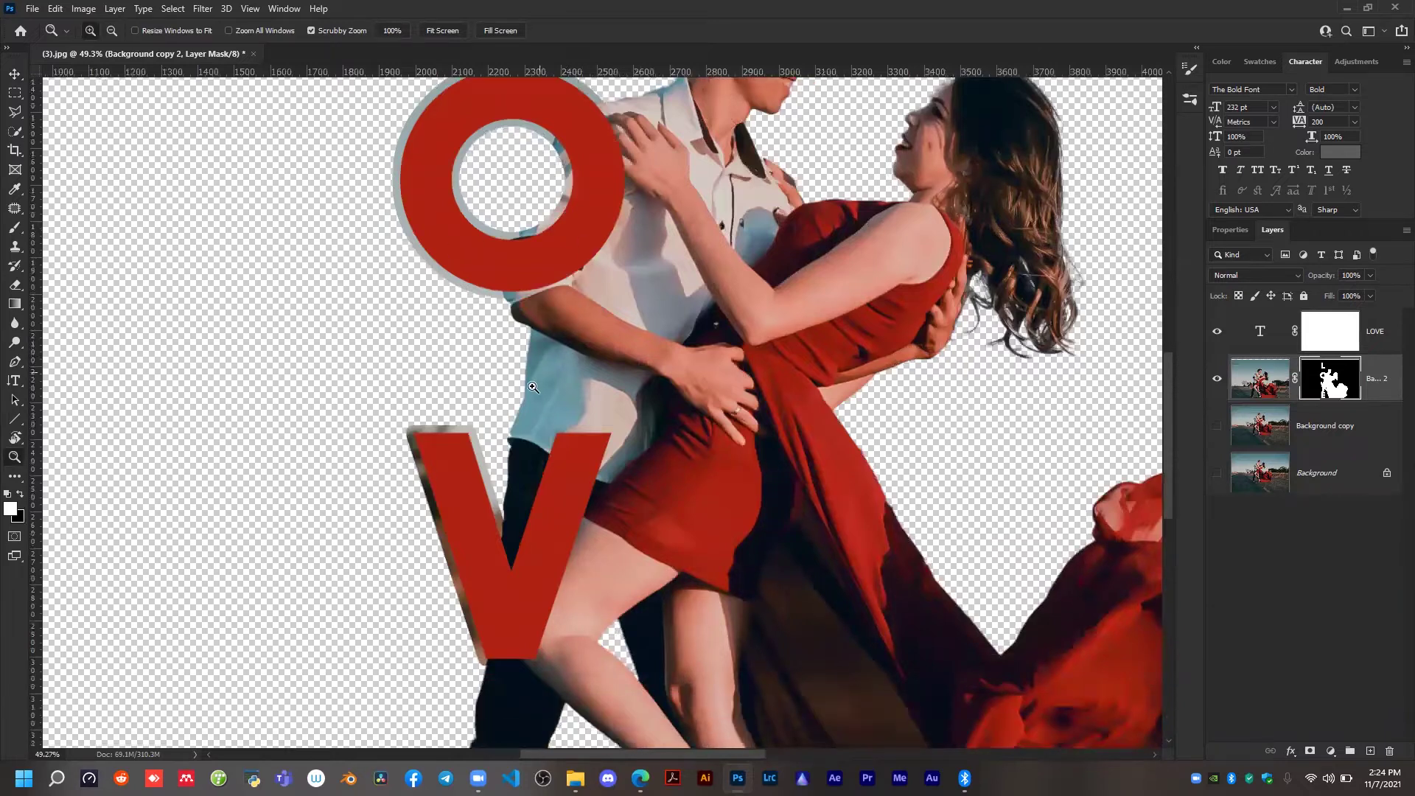
alt+click(533, 387)
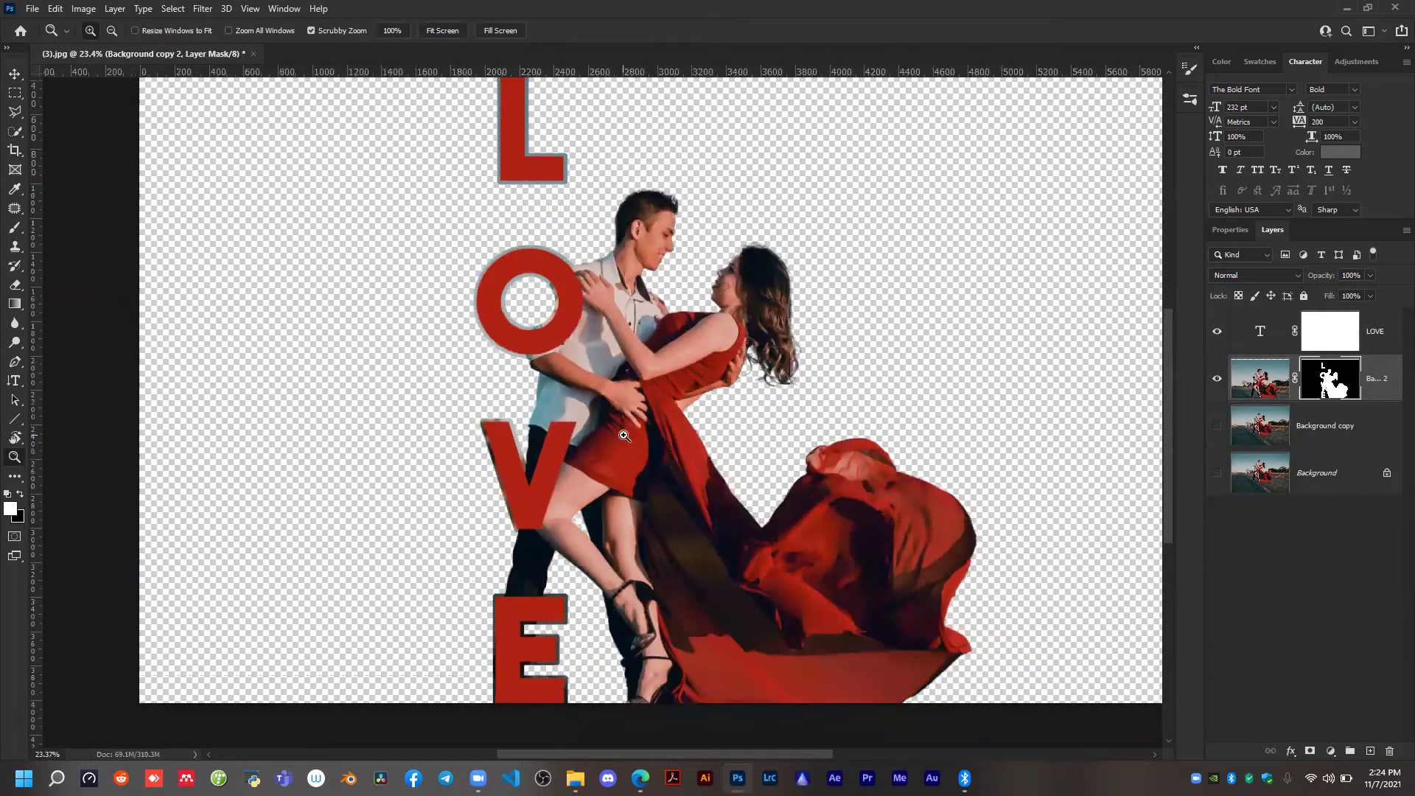
Delete the LOVE text layer's mask and recolour the text white.
click(1260, 332)
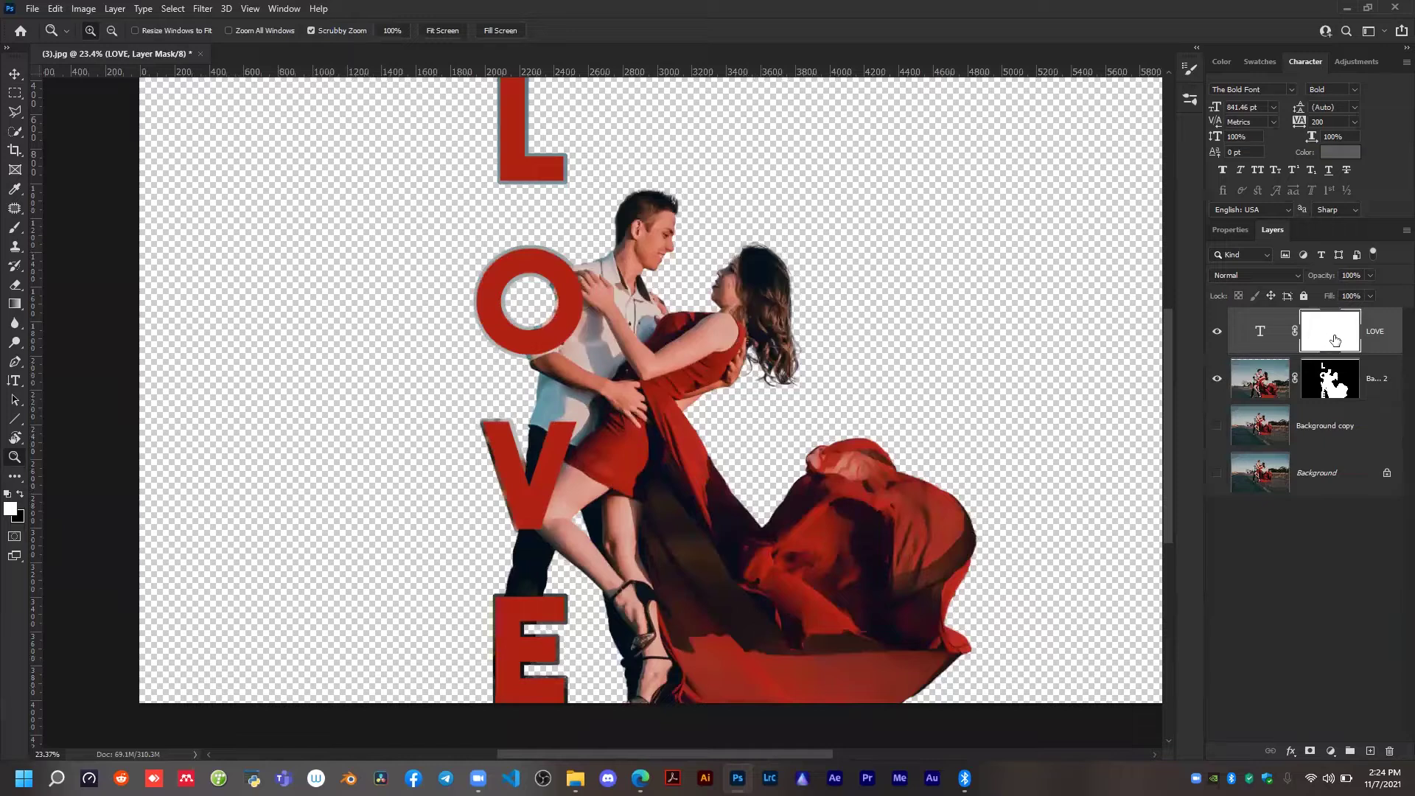
key(Delete)
click(1343, 155)
drag(949, 410, 836, 317)
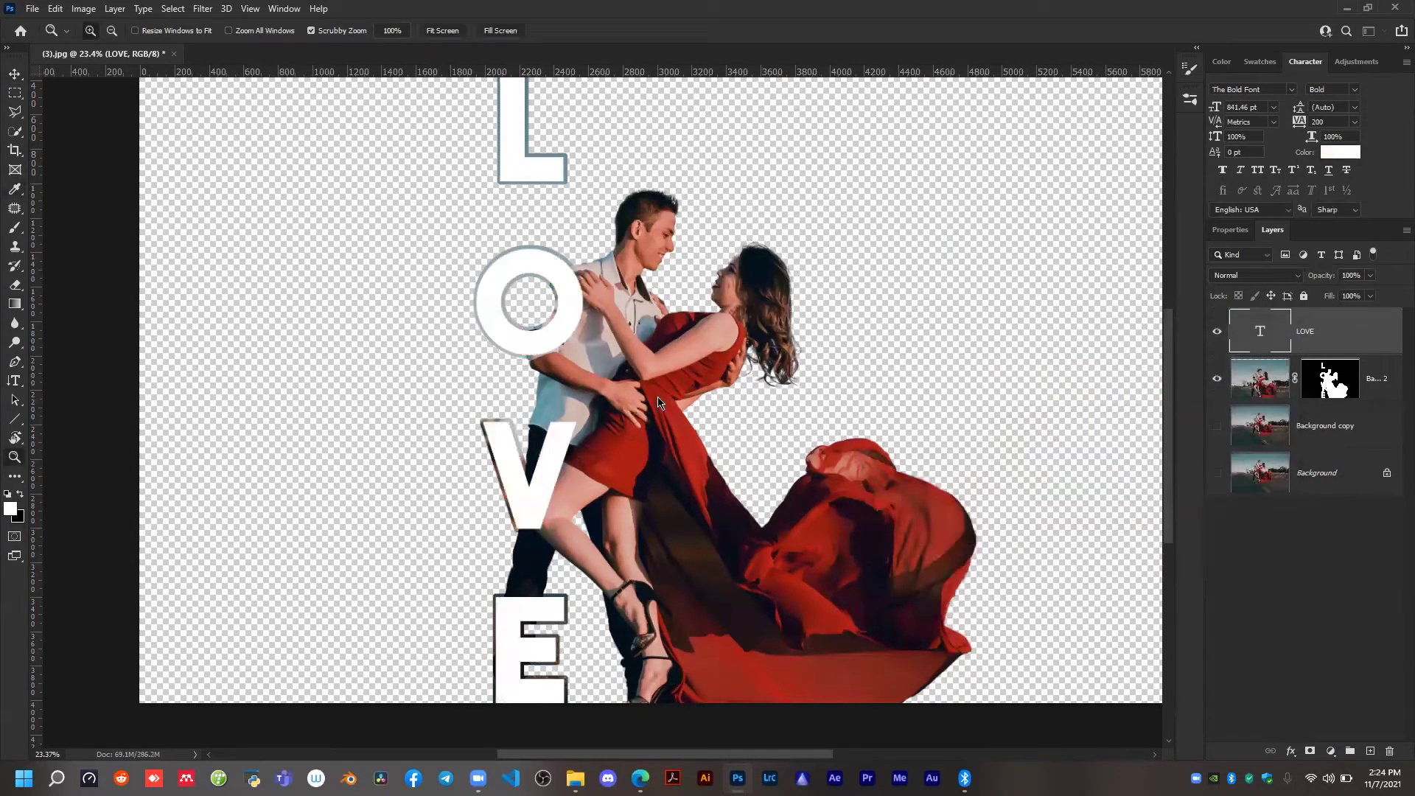
Undo the text recolouring and the mask edits back to before the LOVE layer had its mask.
click(1331, 381)
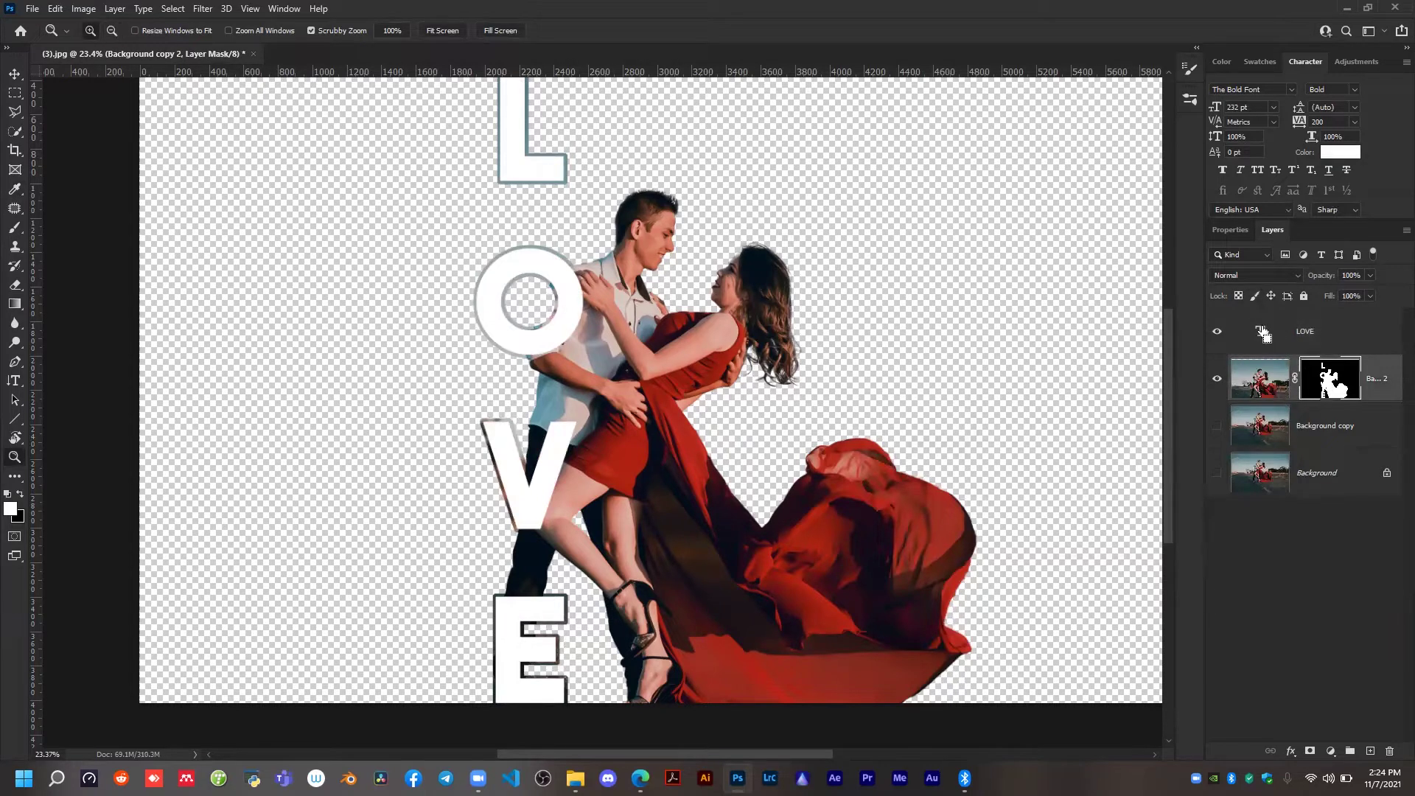
key(ctrl+2)
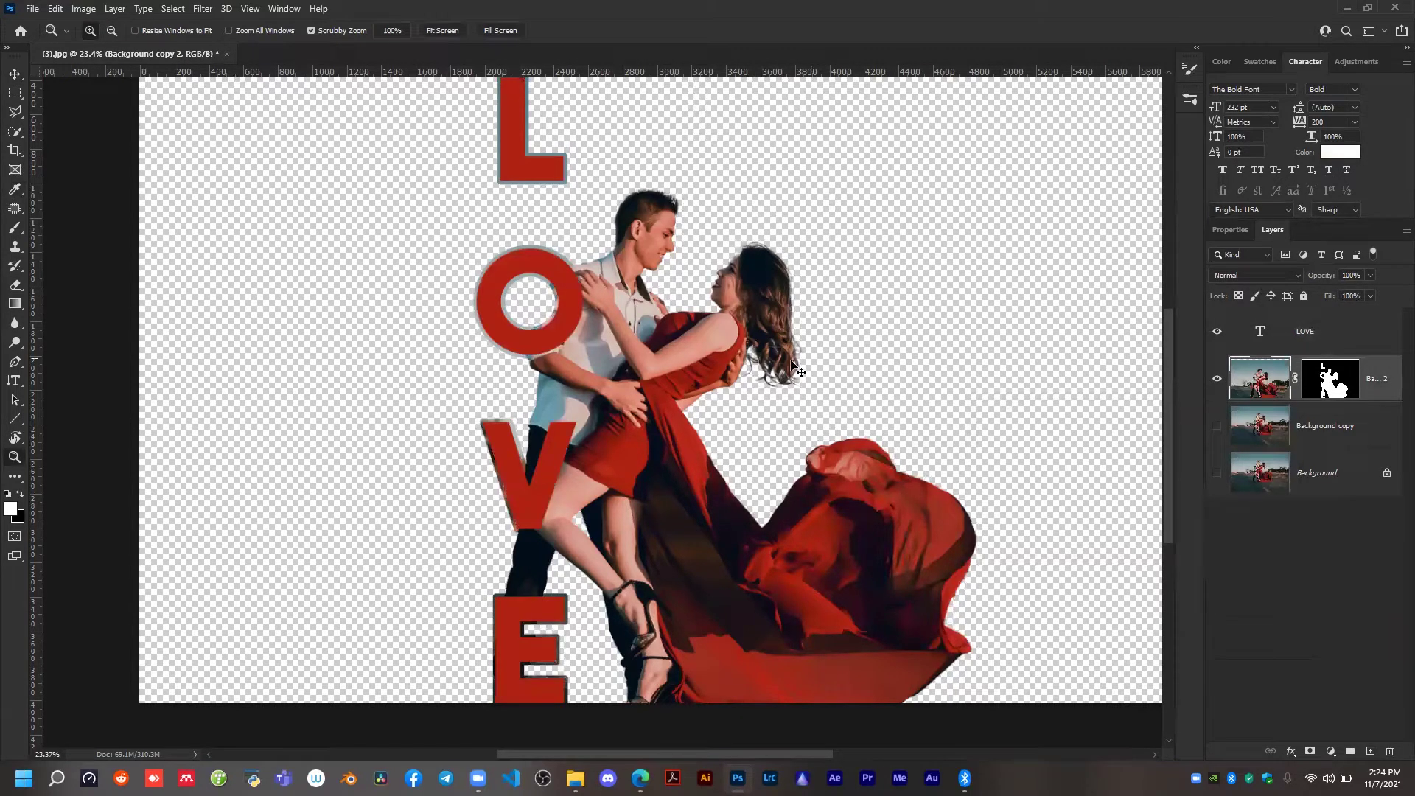
alt+click(692, 389)
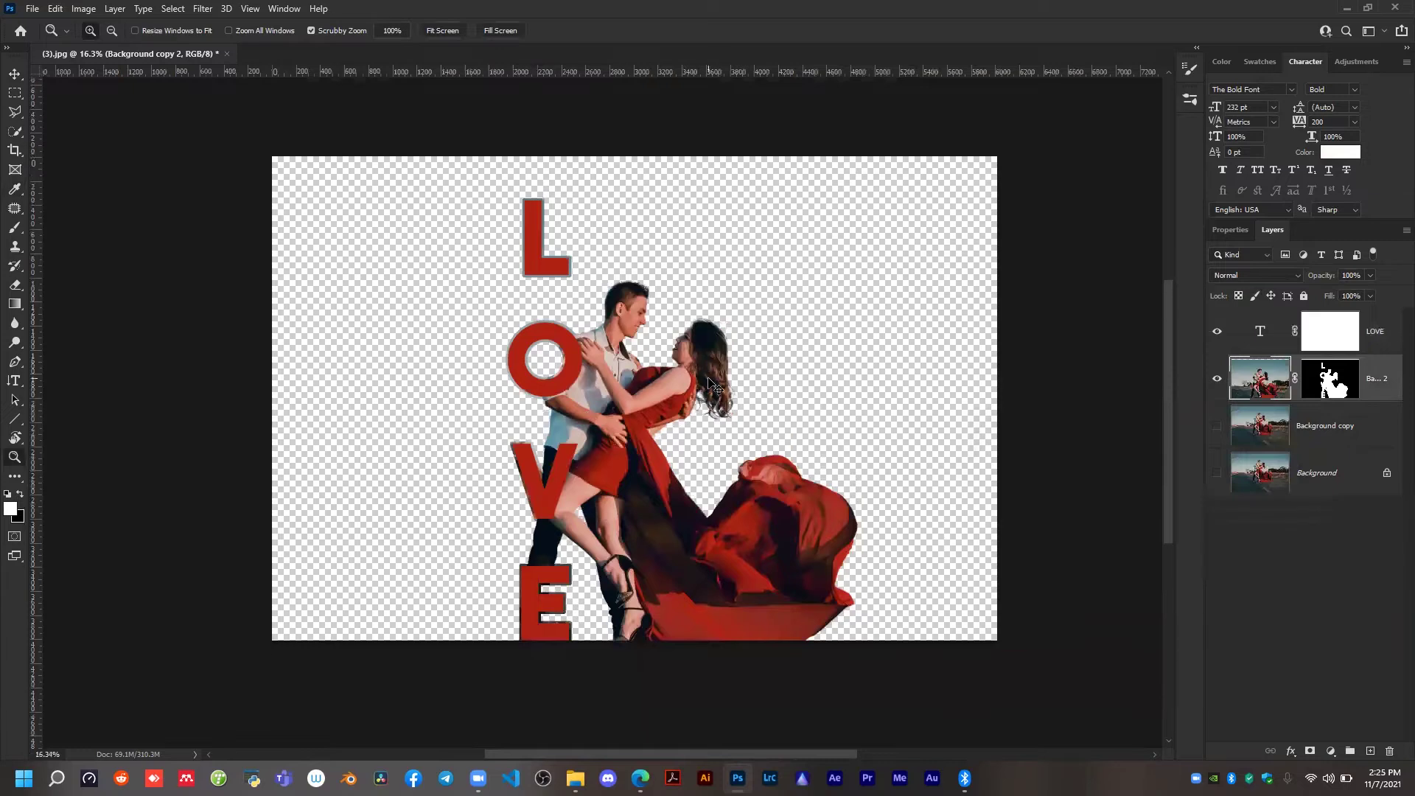
key(ctrl+d)
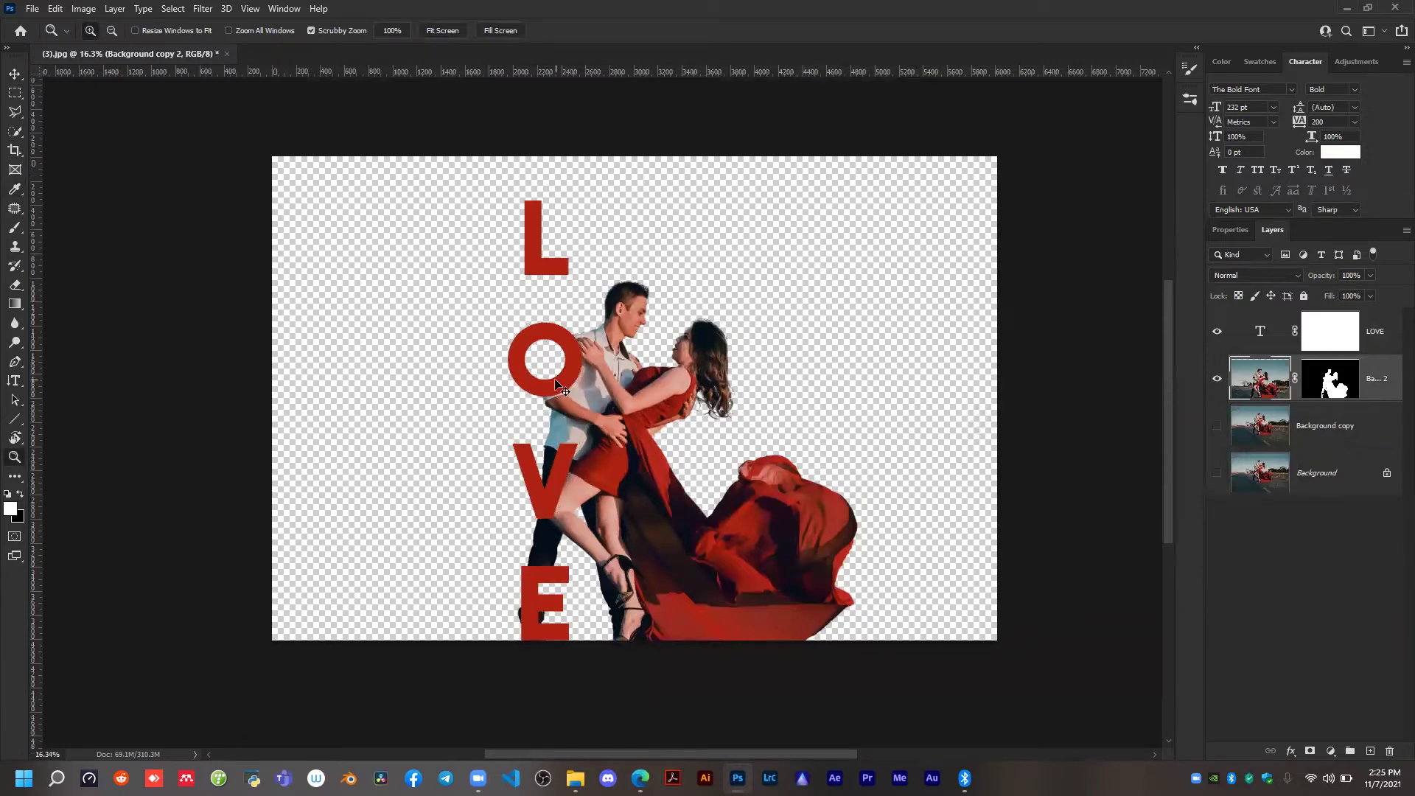
key(ctrl+z)
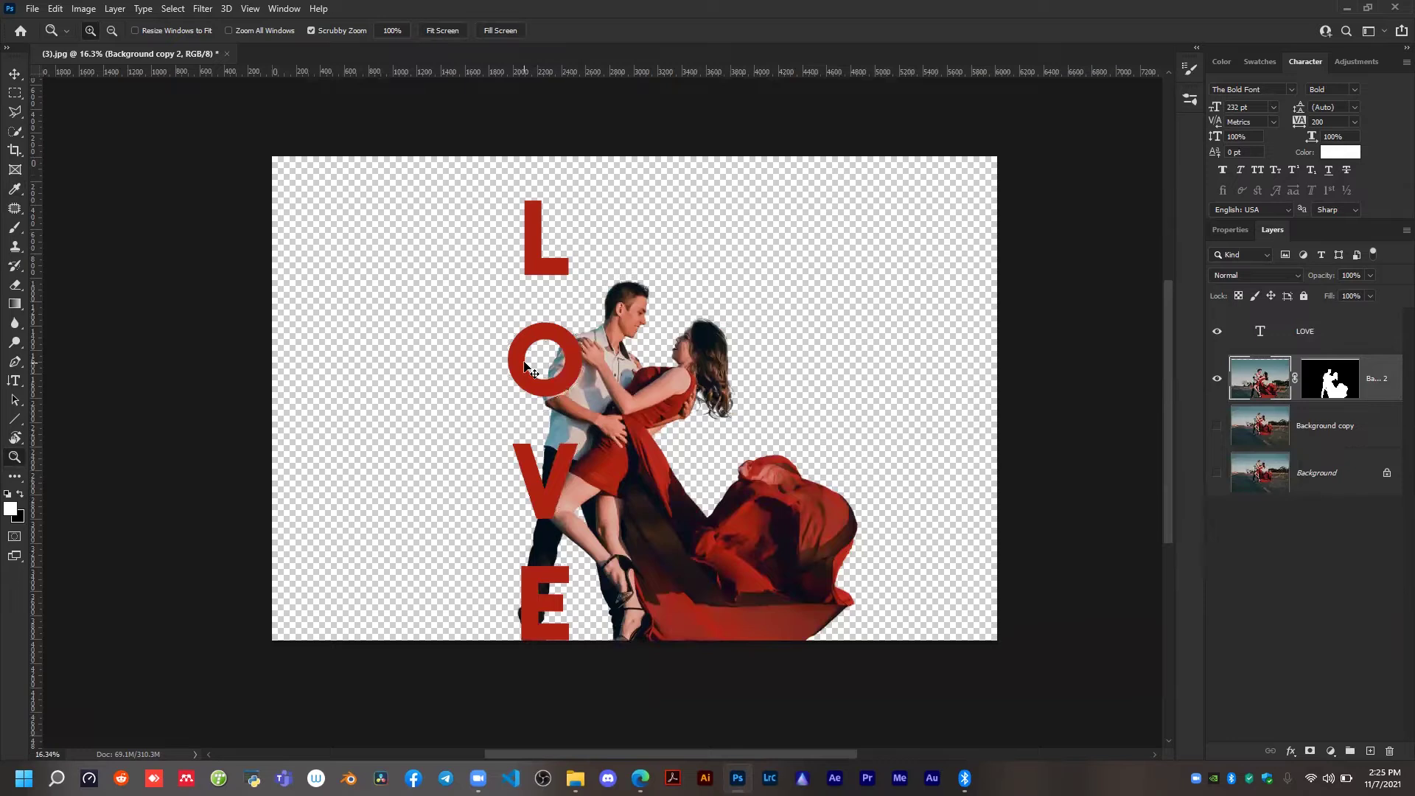
Set the LOVE text colour to white (ffffff).
click(1227, 338)
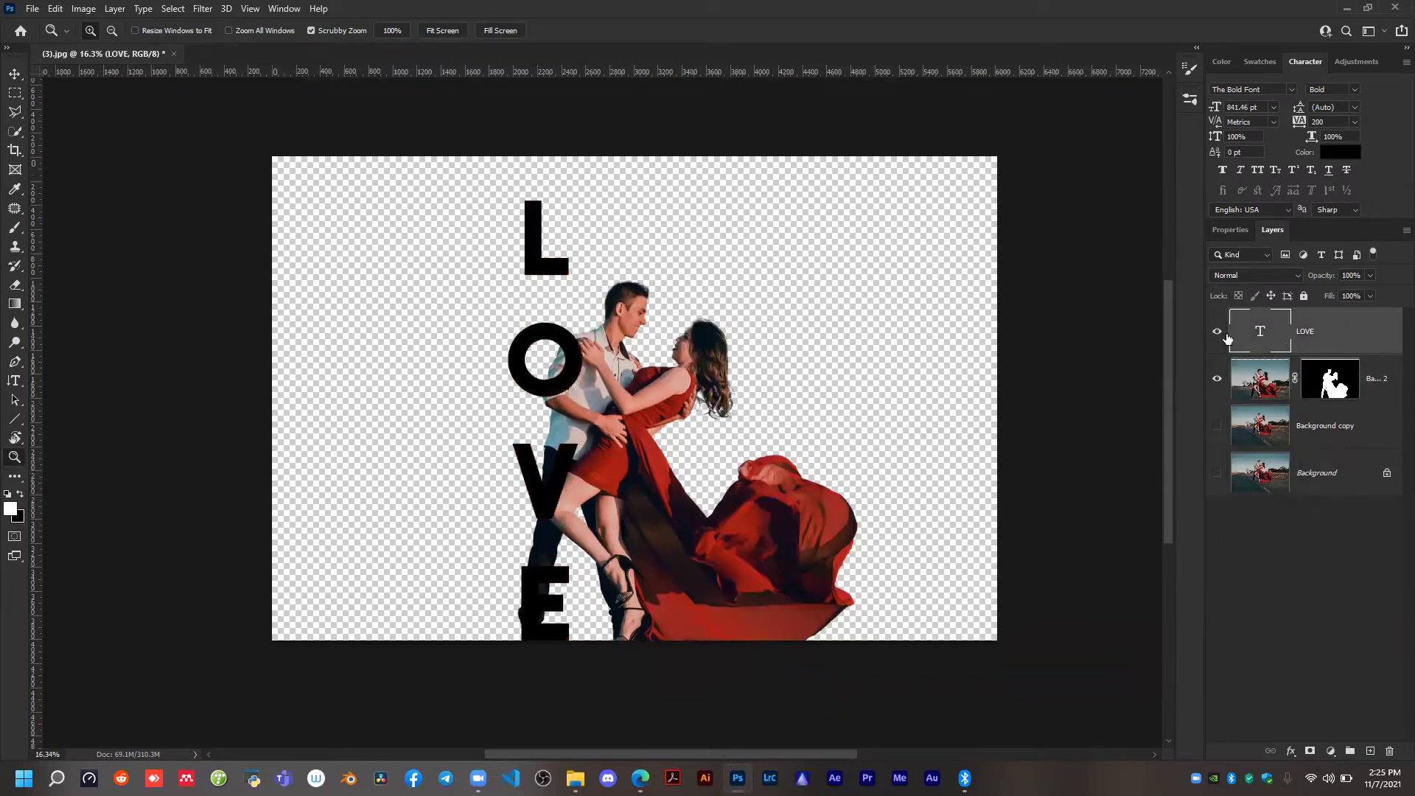
click(1341, 151)
click(835, 345)
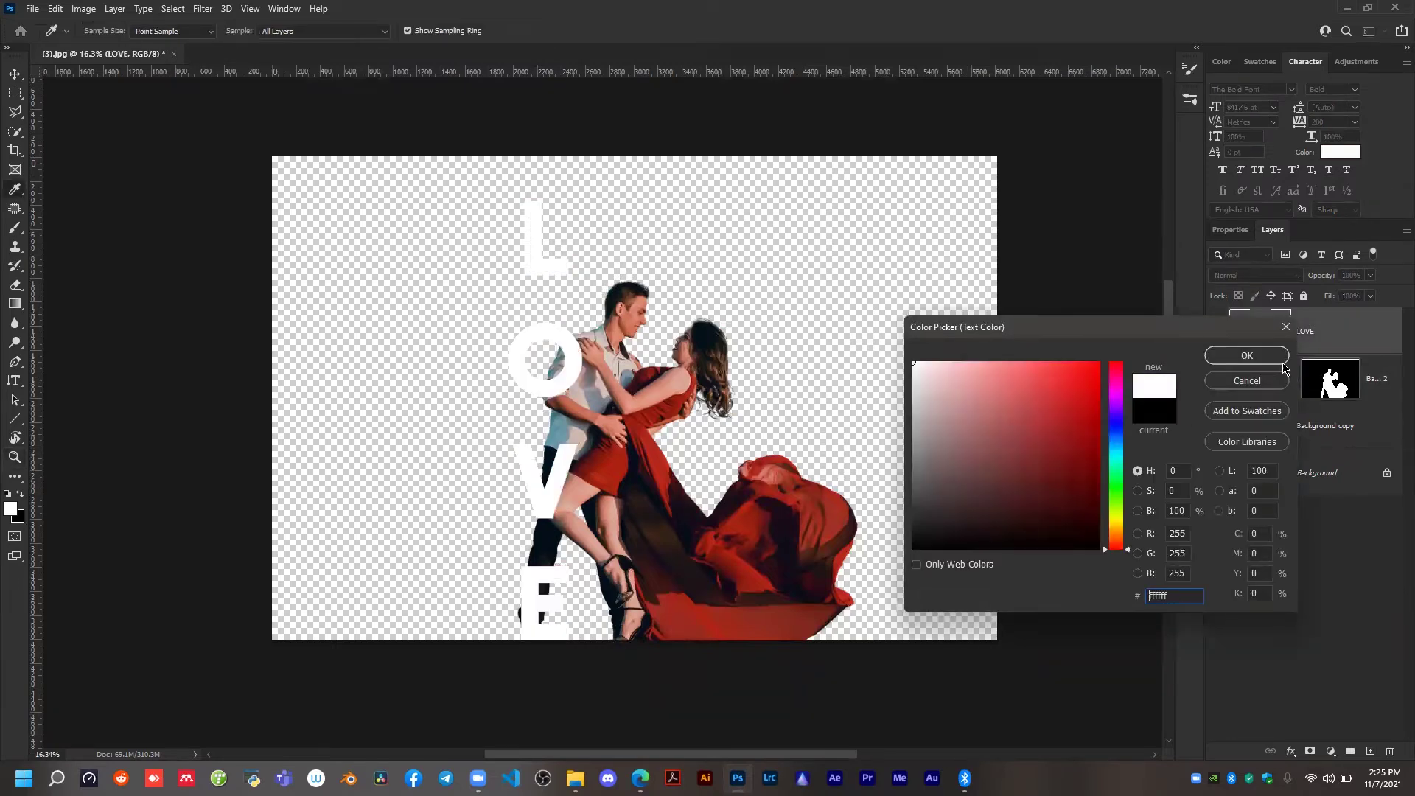
click(1247, 356)
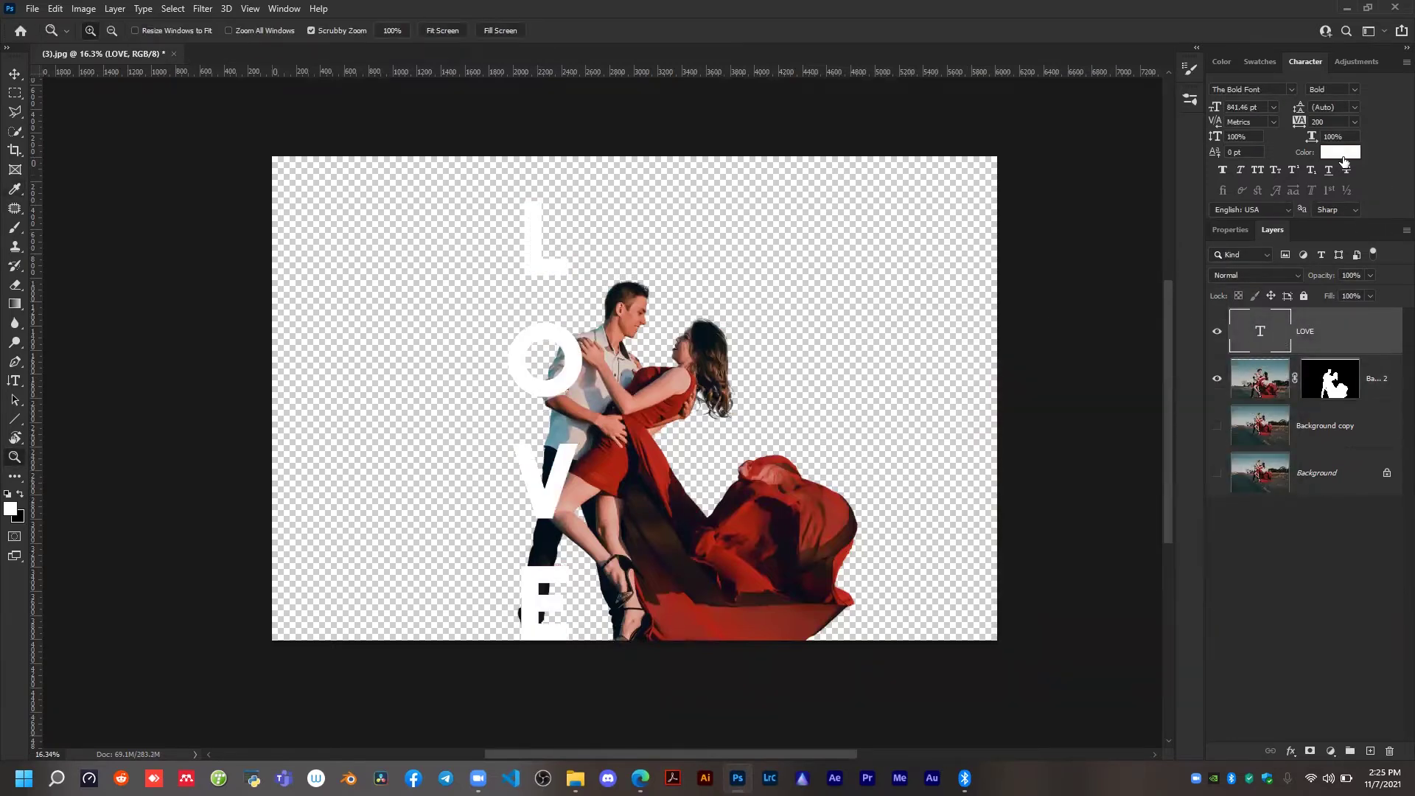
Set the LOVE text colour to black.
click(1341, 155)
click(988, 506)
click(1248, 355)
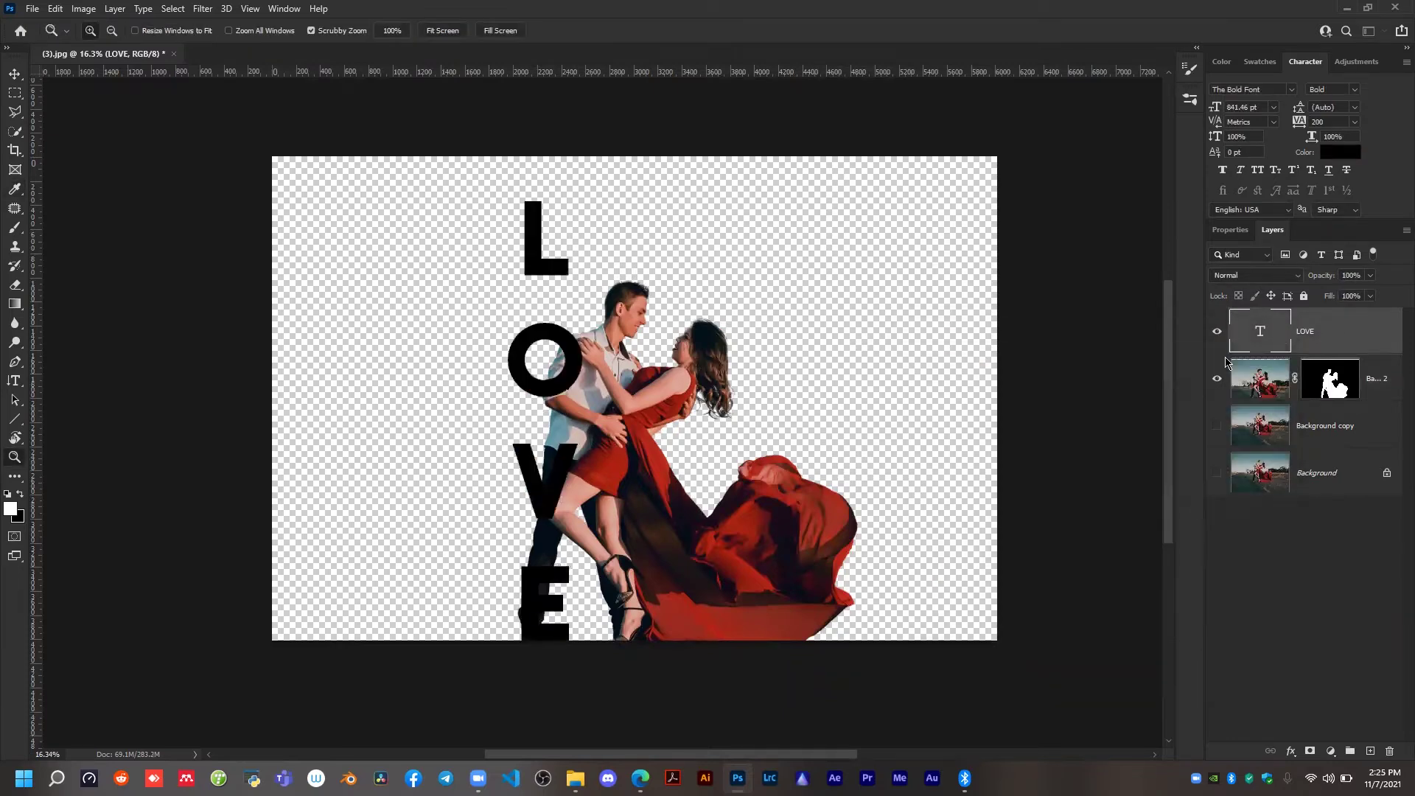
Hide the man's shirt inside the O by painting black on the couple layer's mask with a 192 px hard brush.
scroll(551, 392, up, 3)
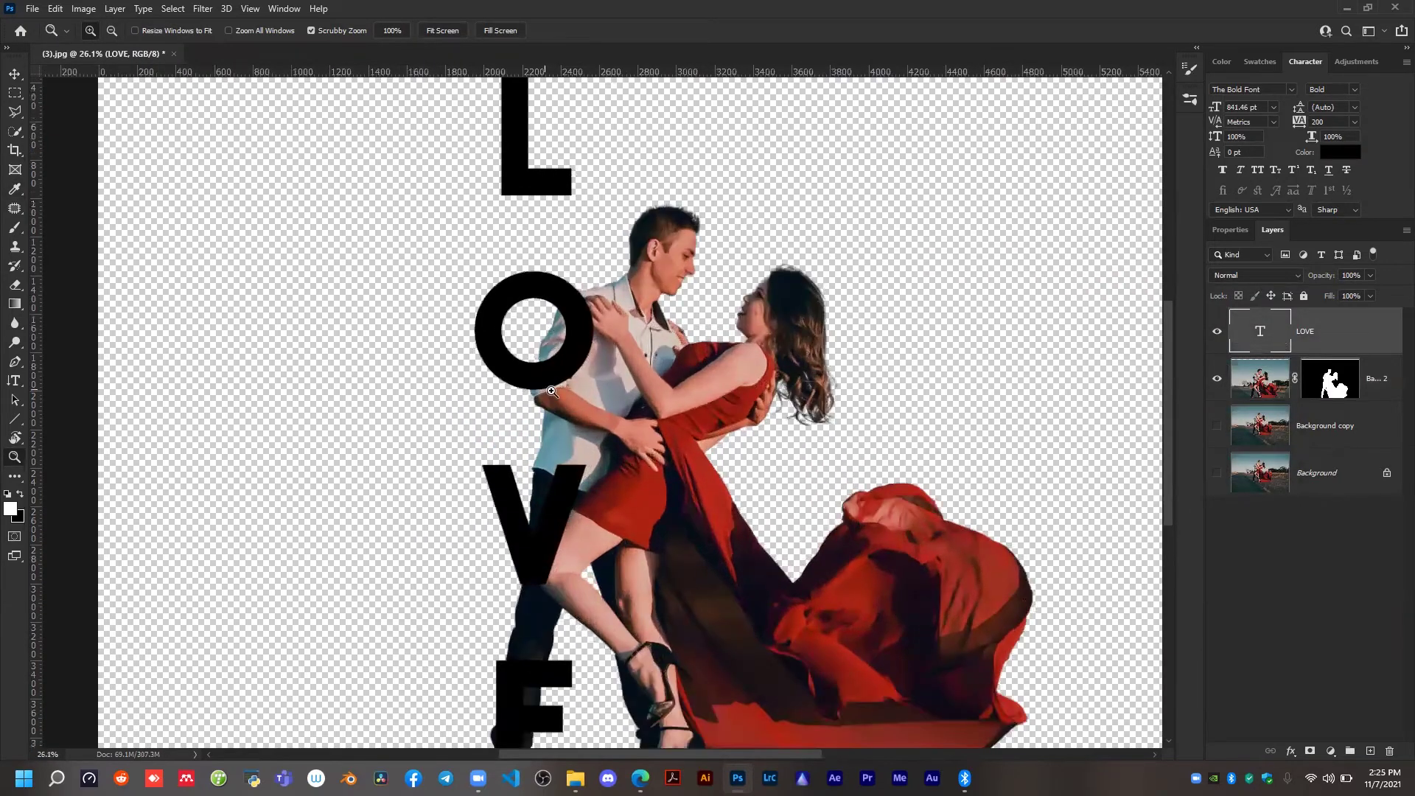
click(1316, 385)
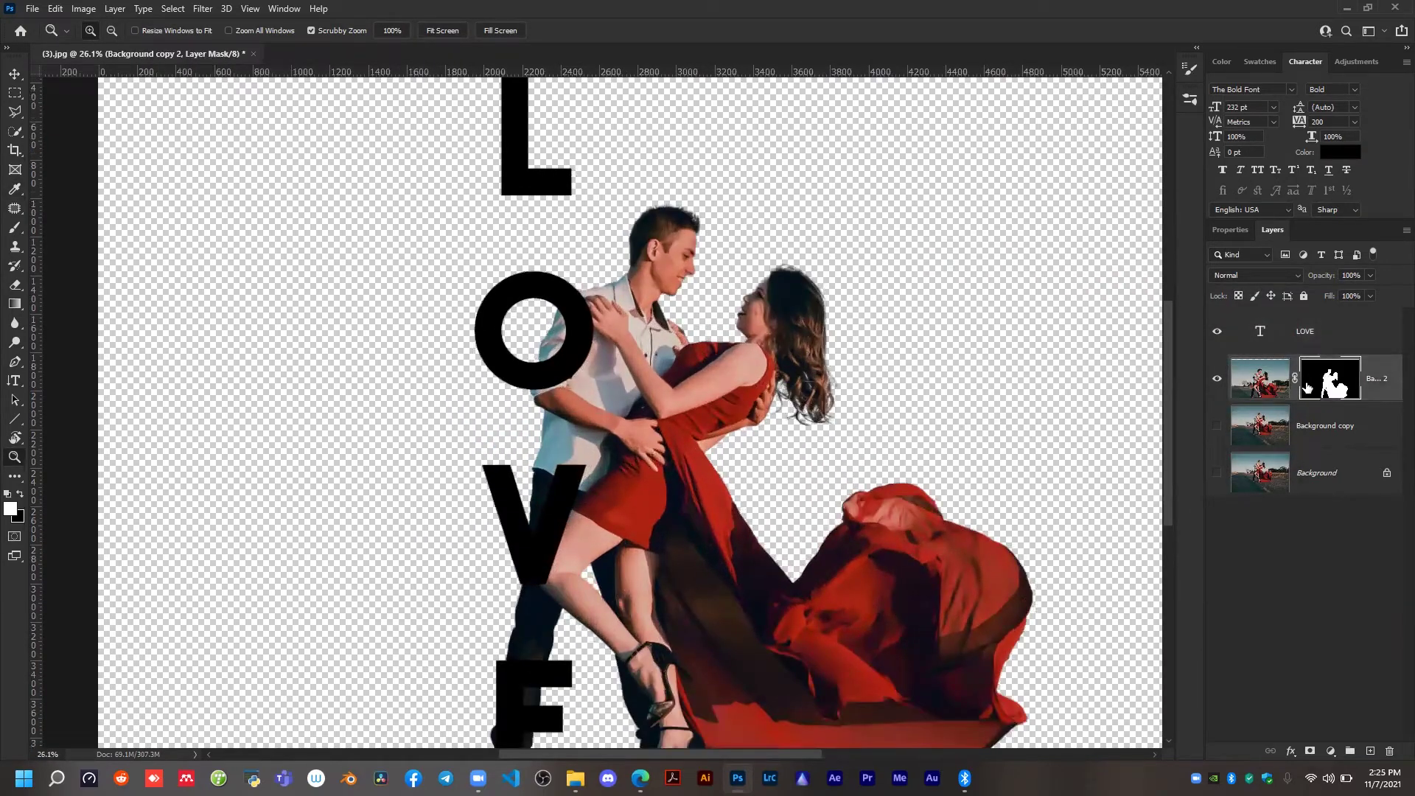
key(b)
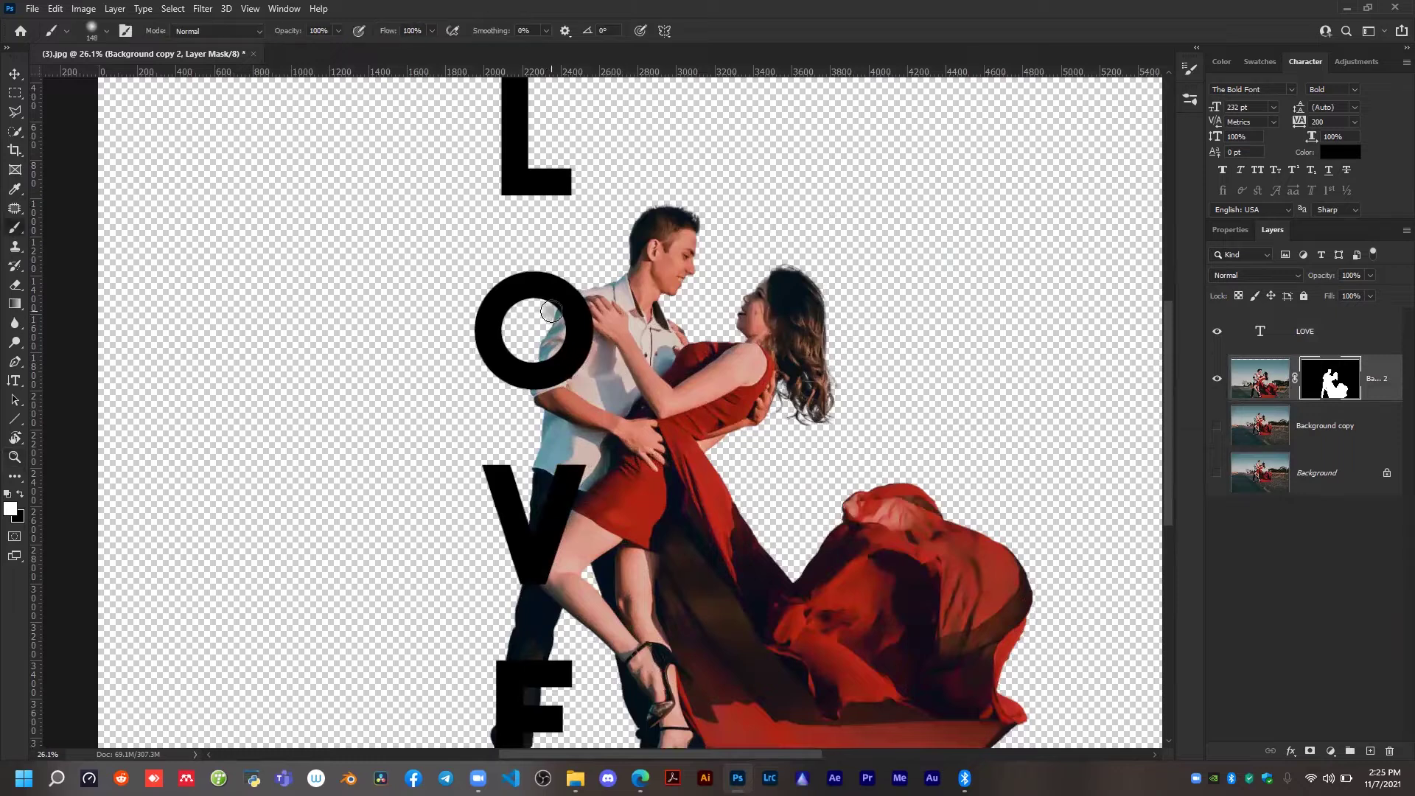
key(x)
scroll(554, 323, up, 3)
right_click(557, 309)
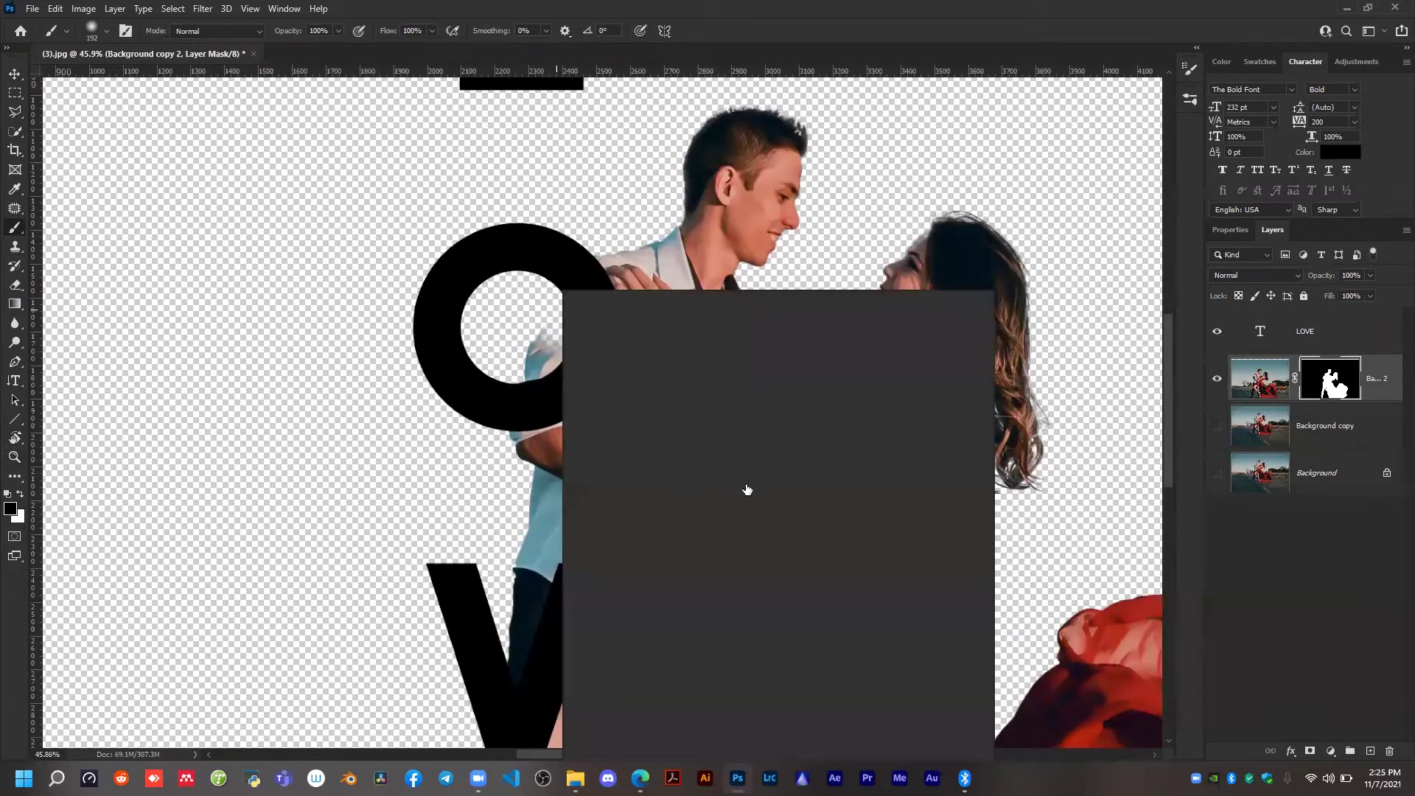
key(Return)
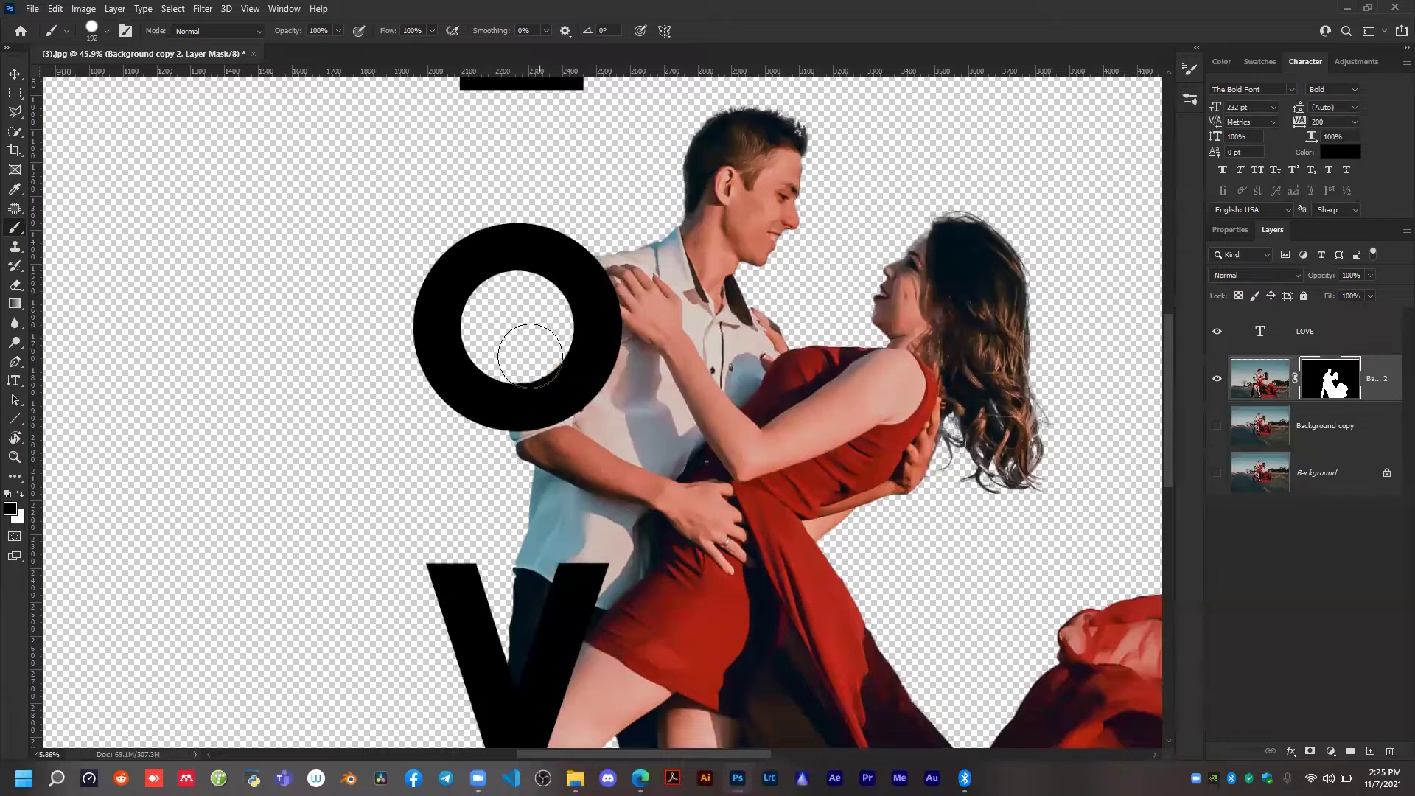
Paint out the man's leg and shoe around the E on the couple layer's mask.
scroll(515, 383, down, 6)
mouse_move(494, 540)
mouse_down()
mouse_move(520, 507)
mouse_move(482, 582)
mouse_move(420, 588)
mouse_move(426, 630)
mouse_move(443, 549)
mouse_move(503, 590)
mouse_up()
scroll(552, 538, down, 4)
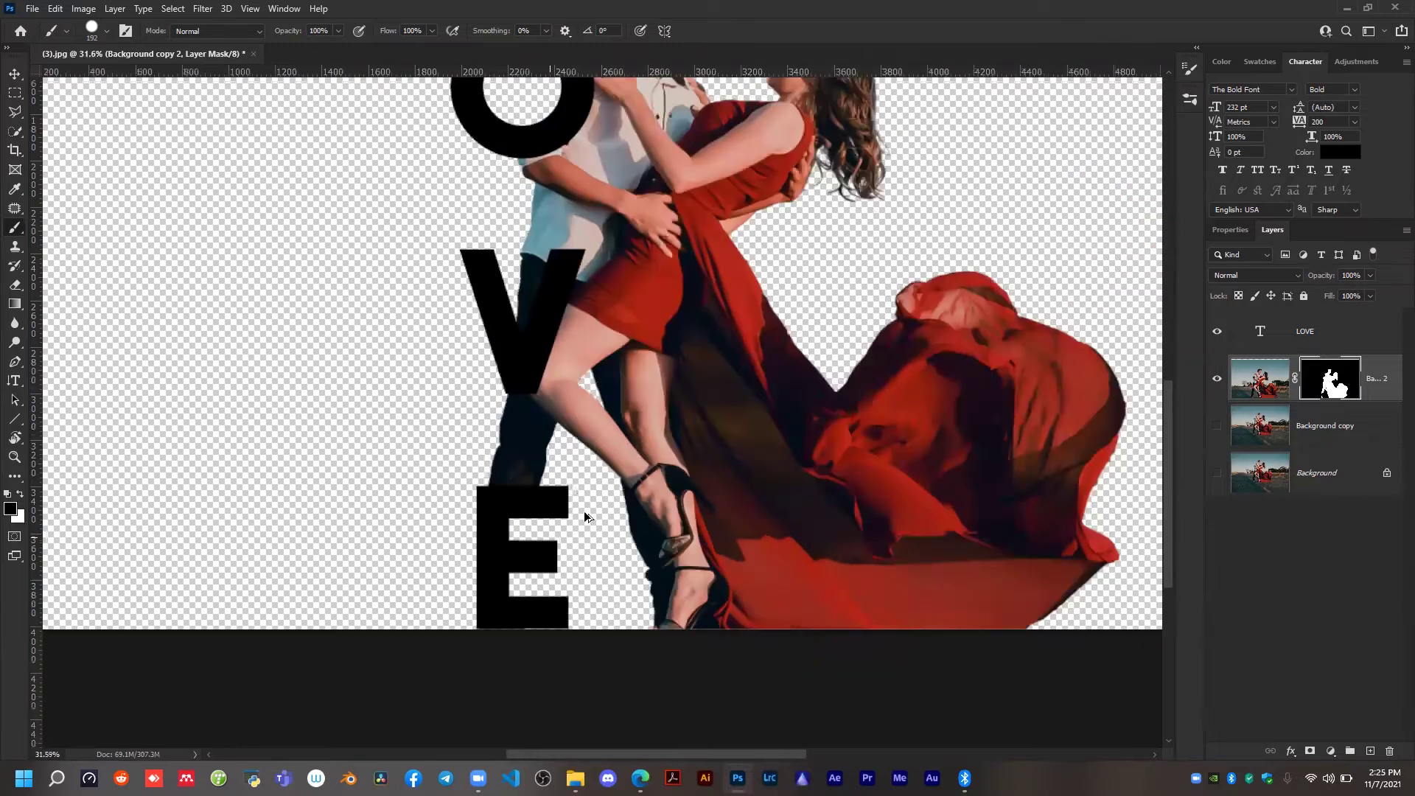
Add a new layer directly above the couple layer and make white the foreground colour.
key(v)
scroll(602, 298, down, 1)
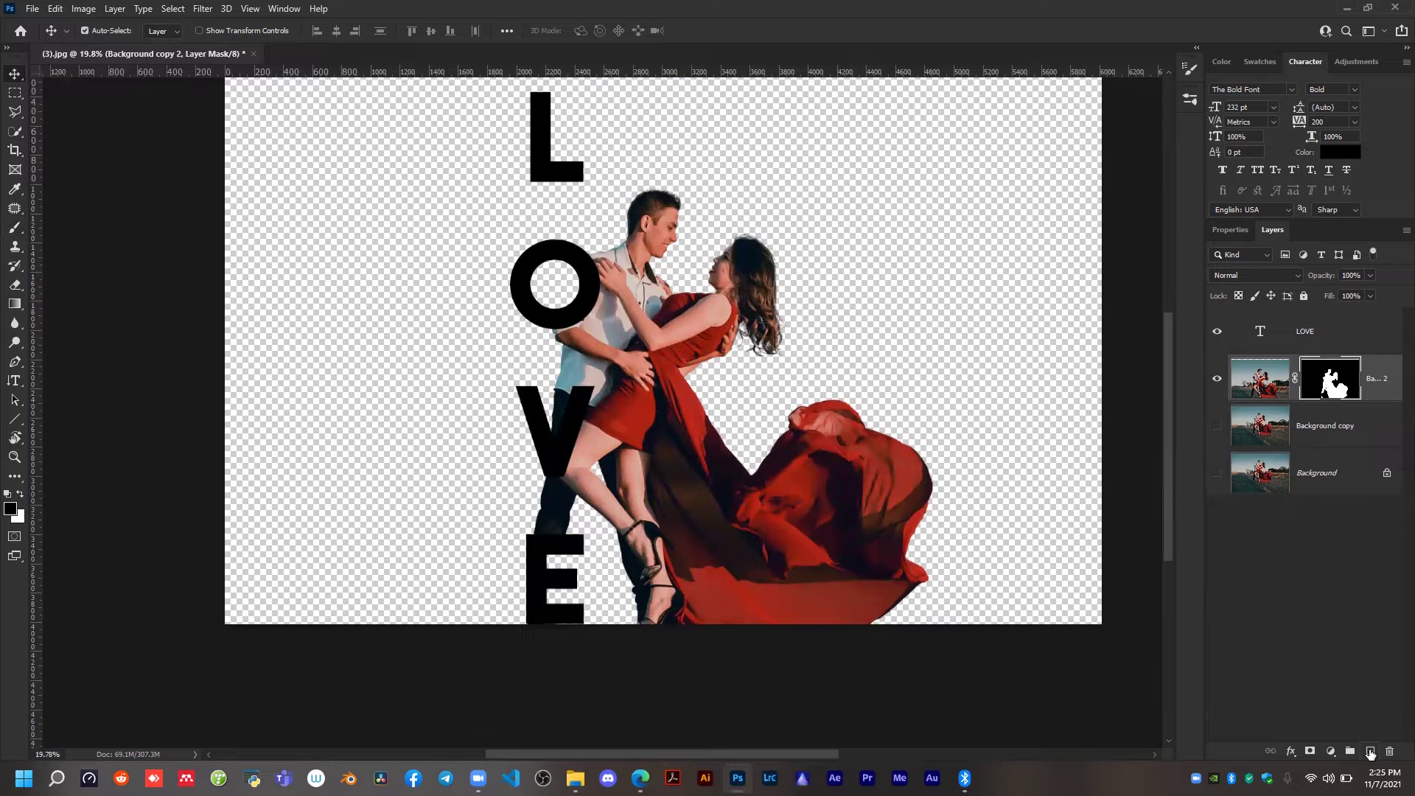
click(1370, 751)
key(x)
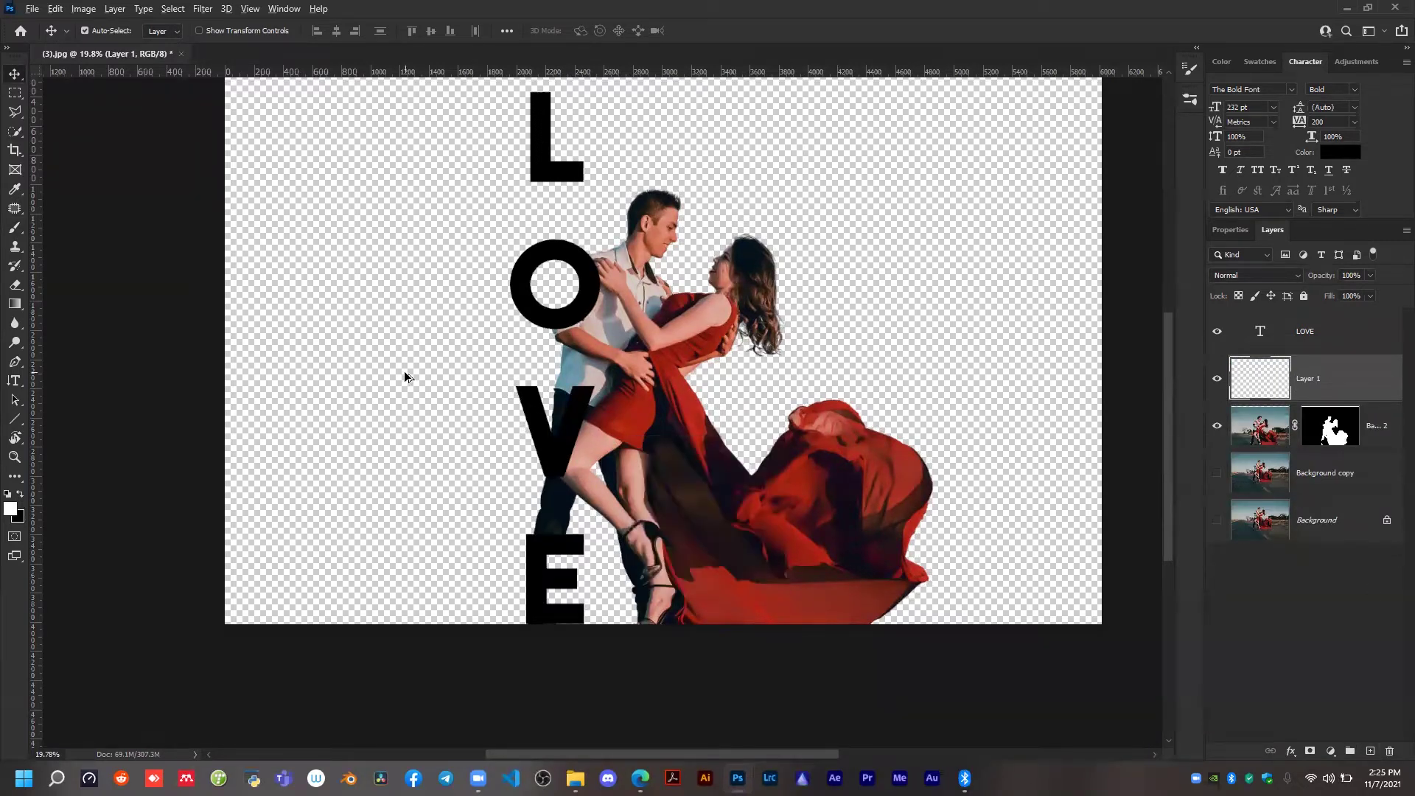
Fill the new layer with white and move it directly below the masked couple layer as a background.
key(alt+BackSpace)
drag(1351, 395, 1334, 445)
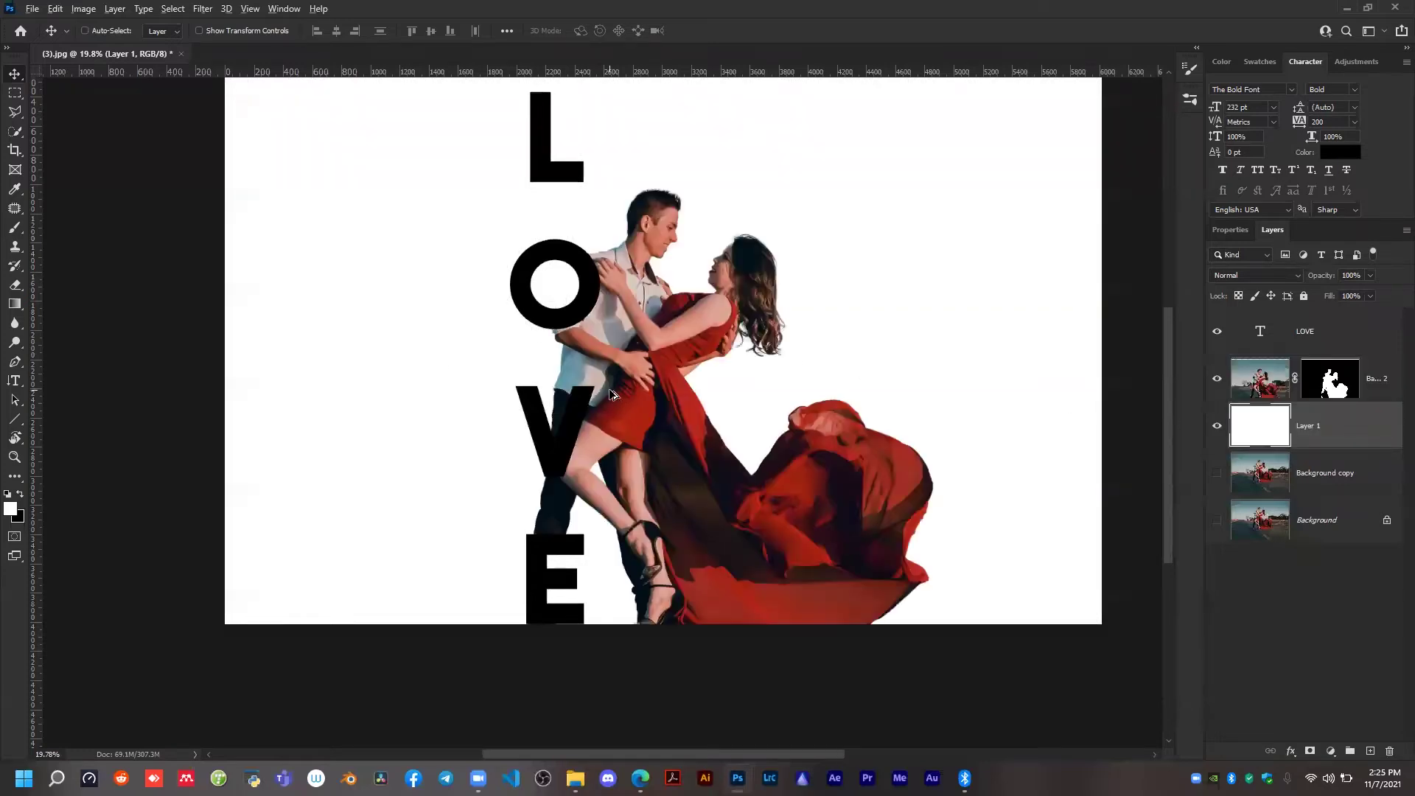
scroll(539, 309, down, 2)
scroll(565, 336, up, 2)
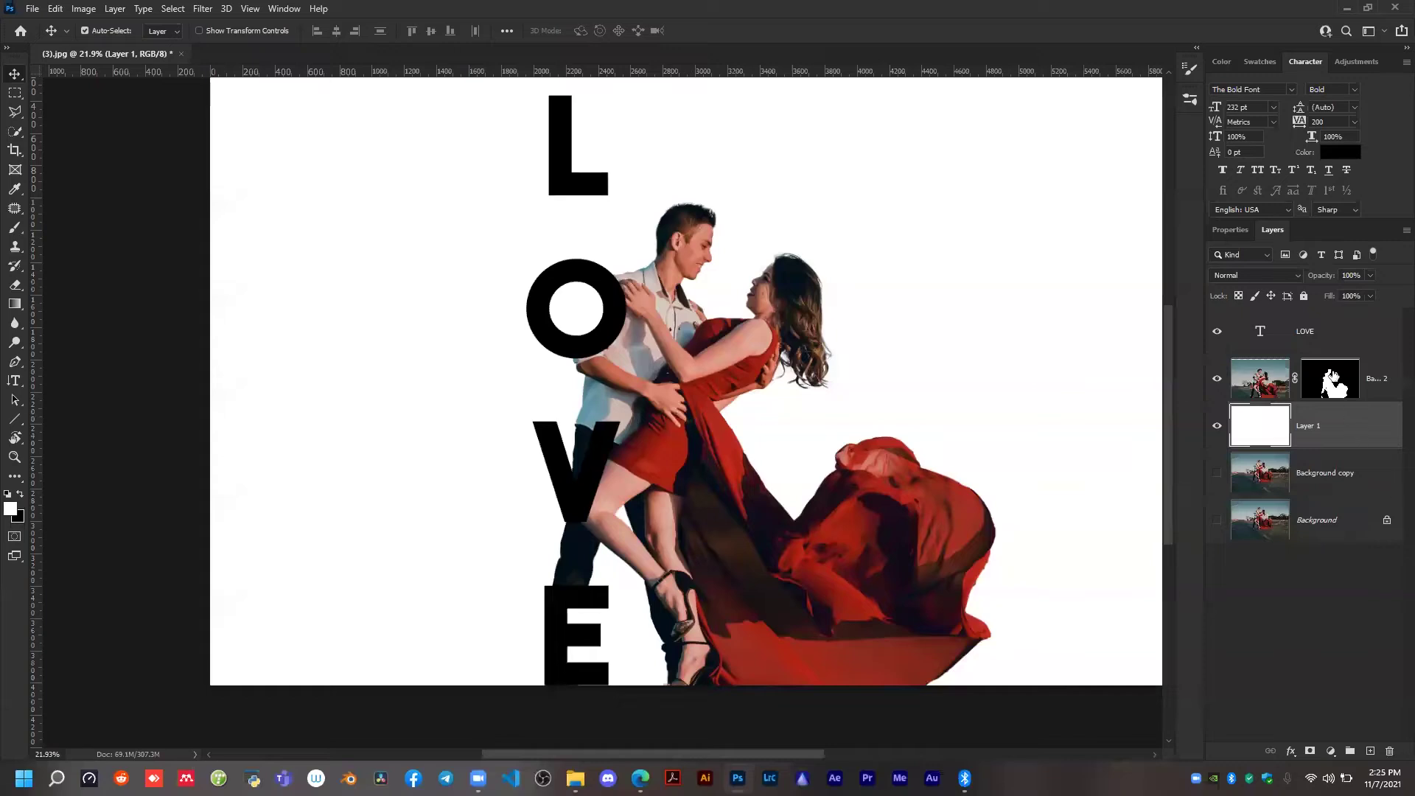
With the couple layer's mask active, load the LOVE text outline as a selection and expand it by 20 pixels.
click(1331, 378)
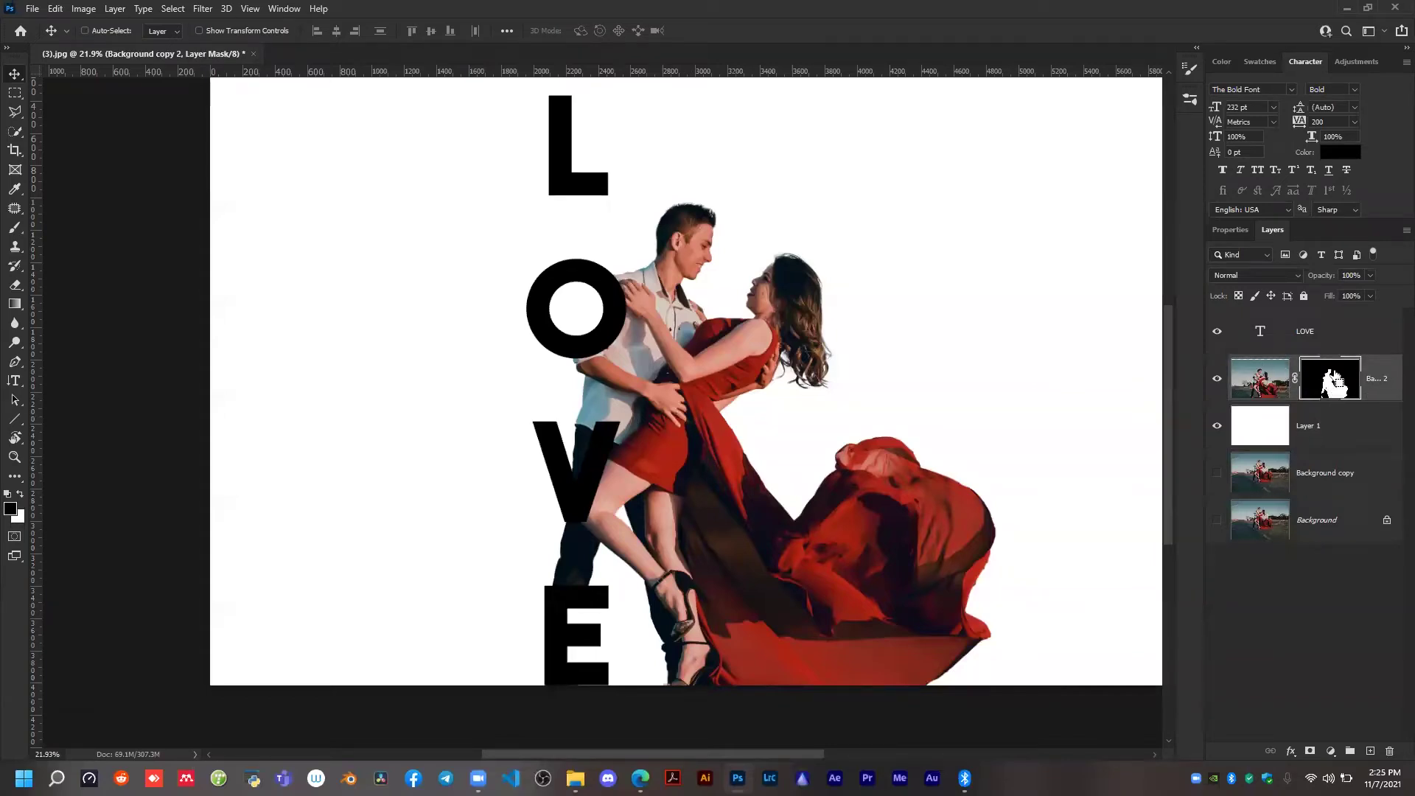
ctrl+click(1260, 333)
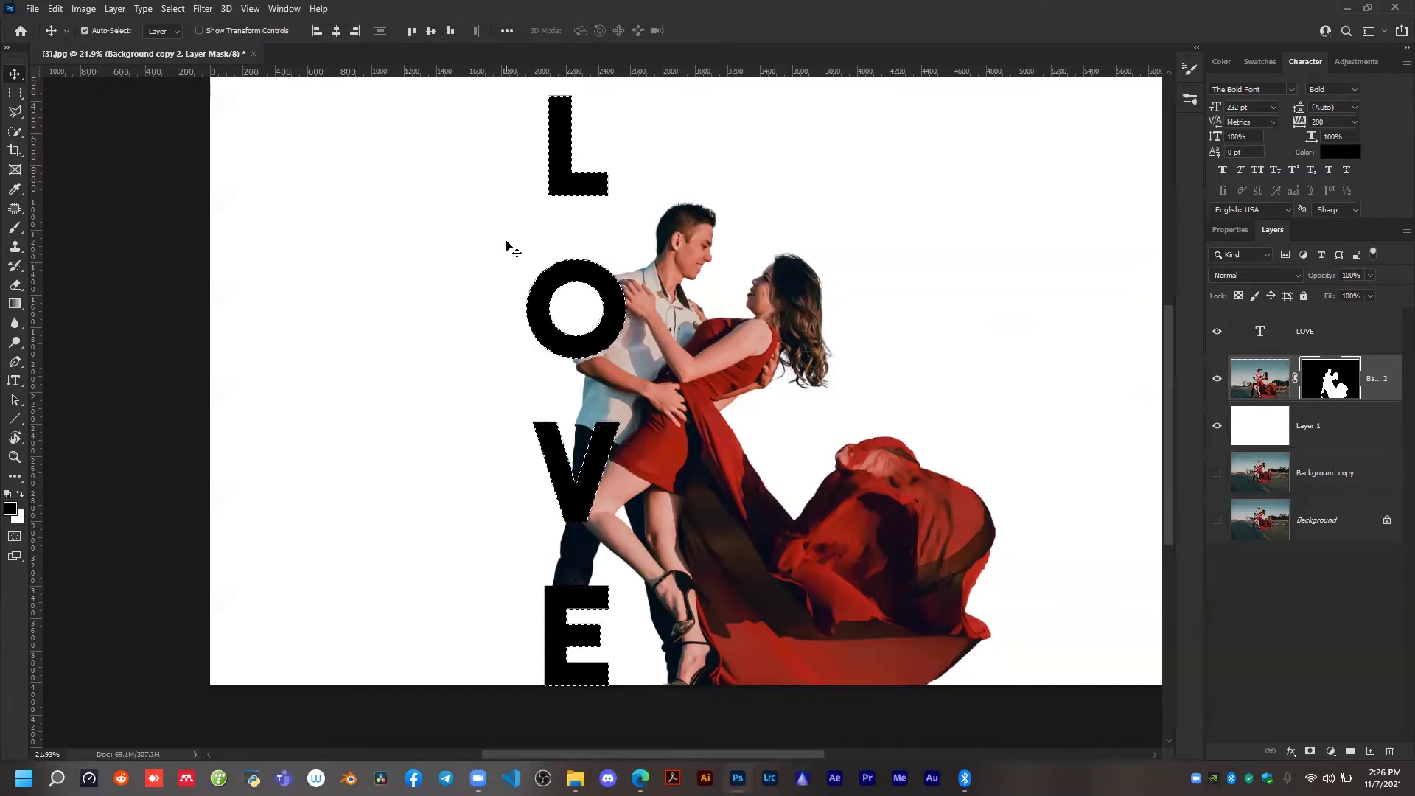
click(202, 8)
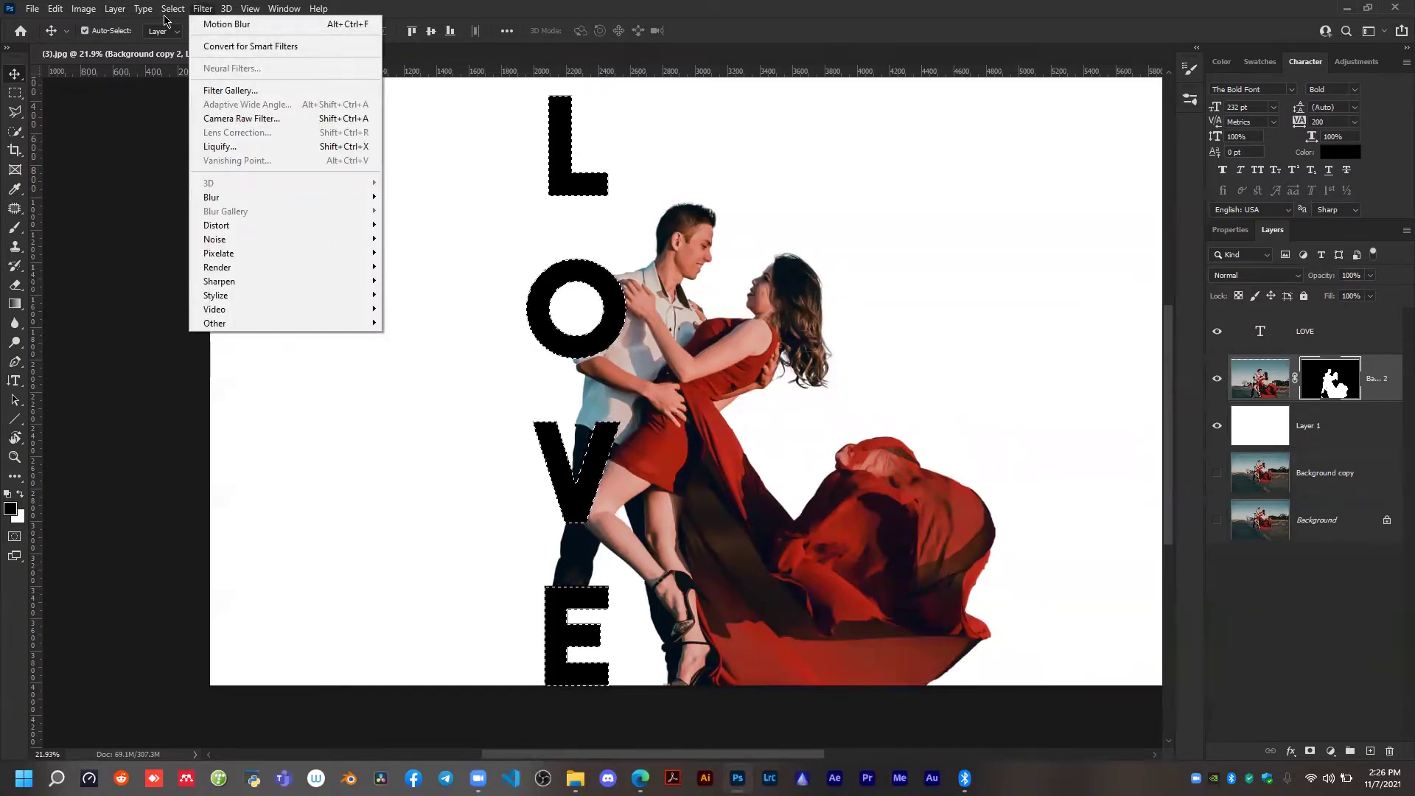
mouse_move(172, 8)
mouse_move(253, 230)
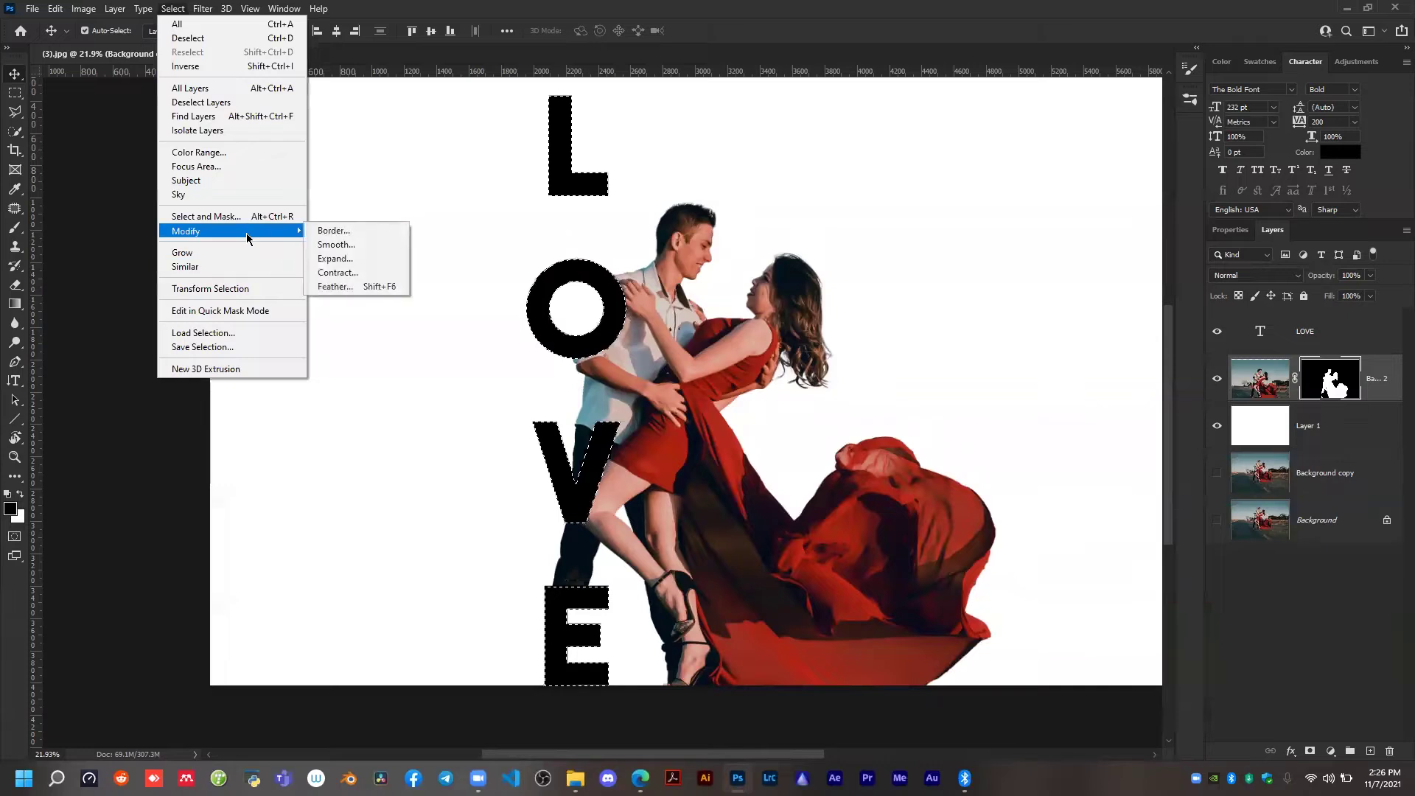
click(343, 258)
click(1023, 219)
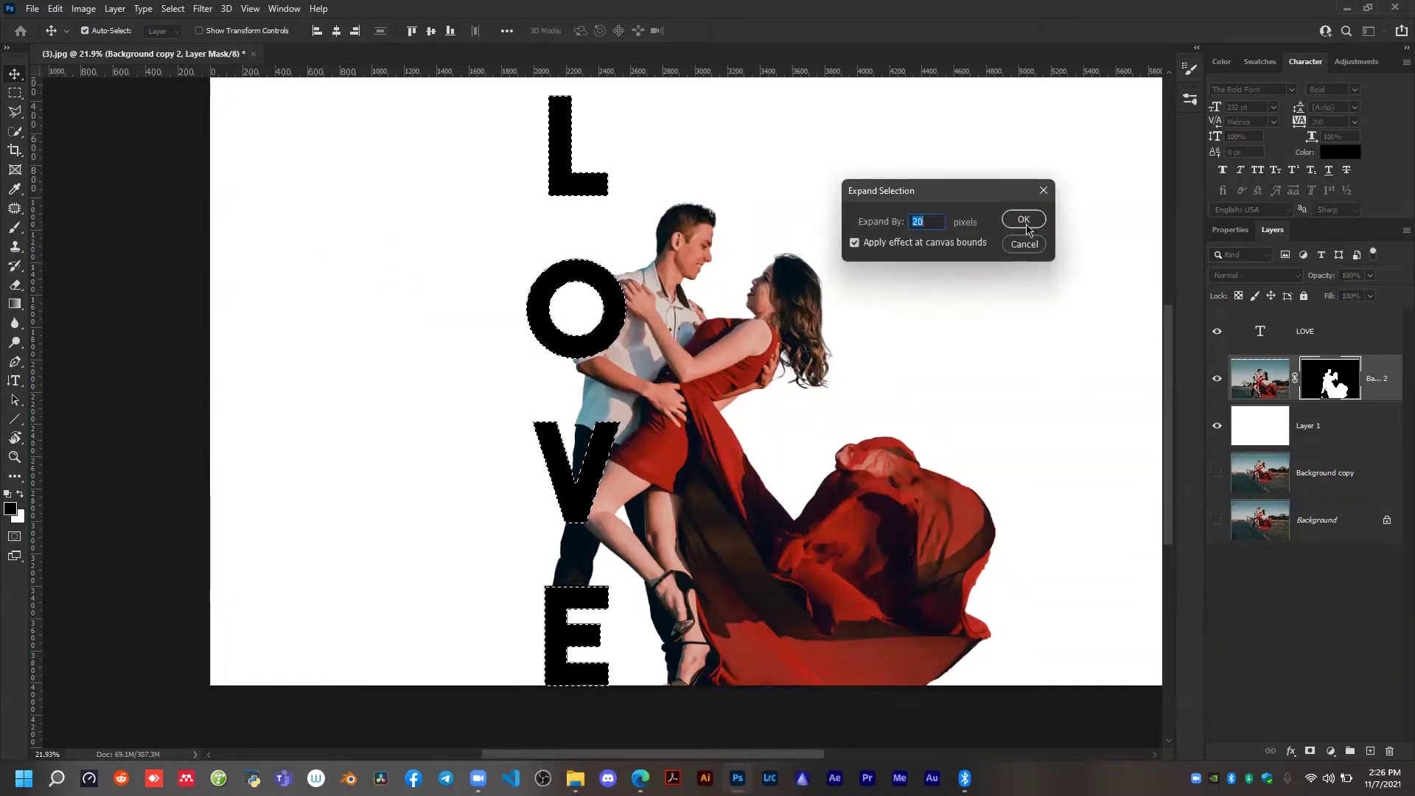
Fill the expanded selection with black on the couple layer's mask to cut a gap around the letters, and deselect.
scroll(545, 324, up, 2)
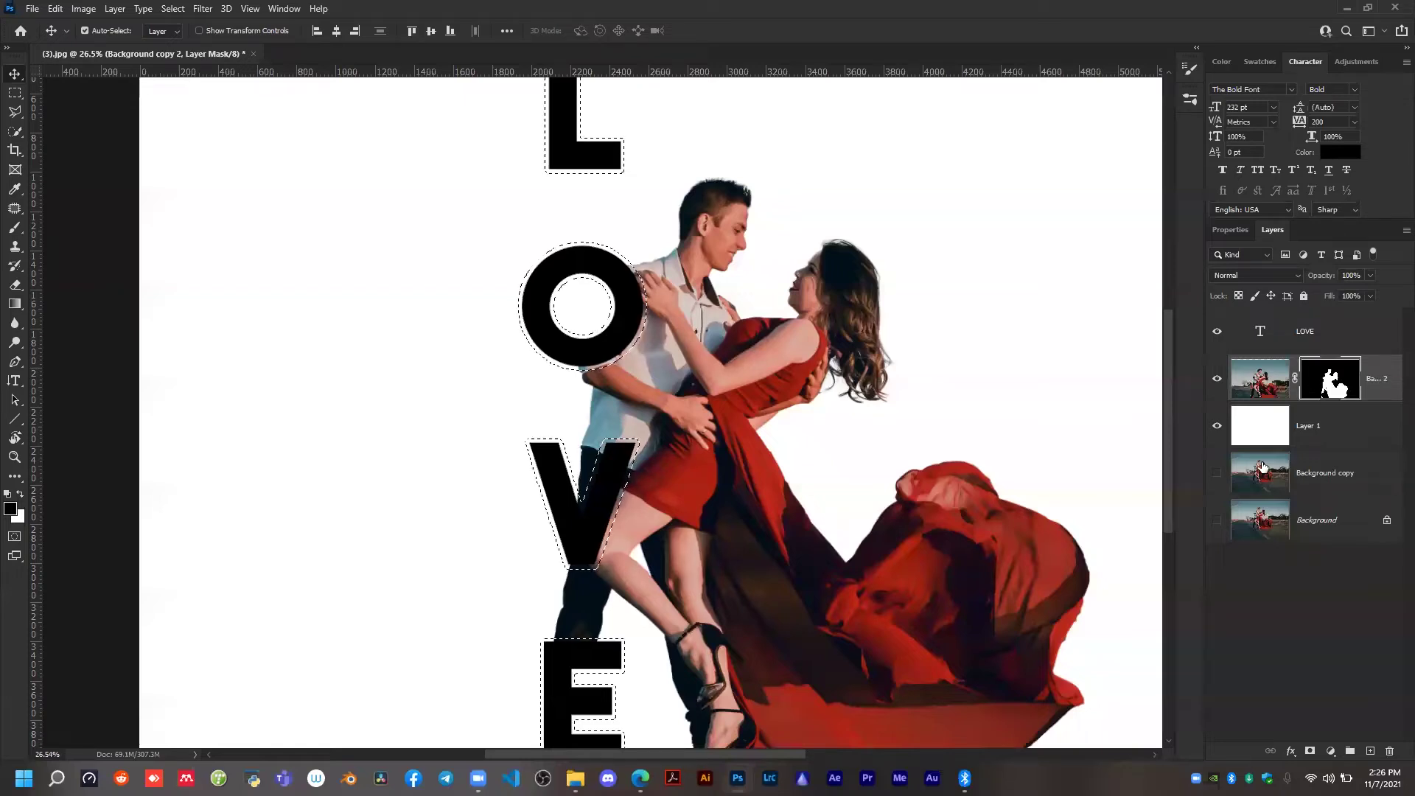
key(ctrl+d)
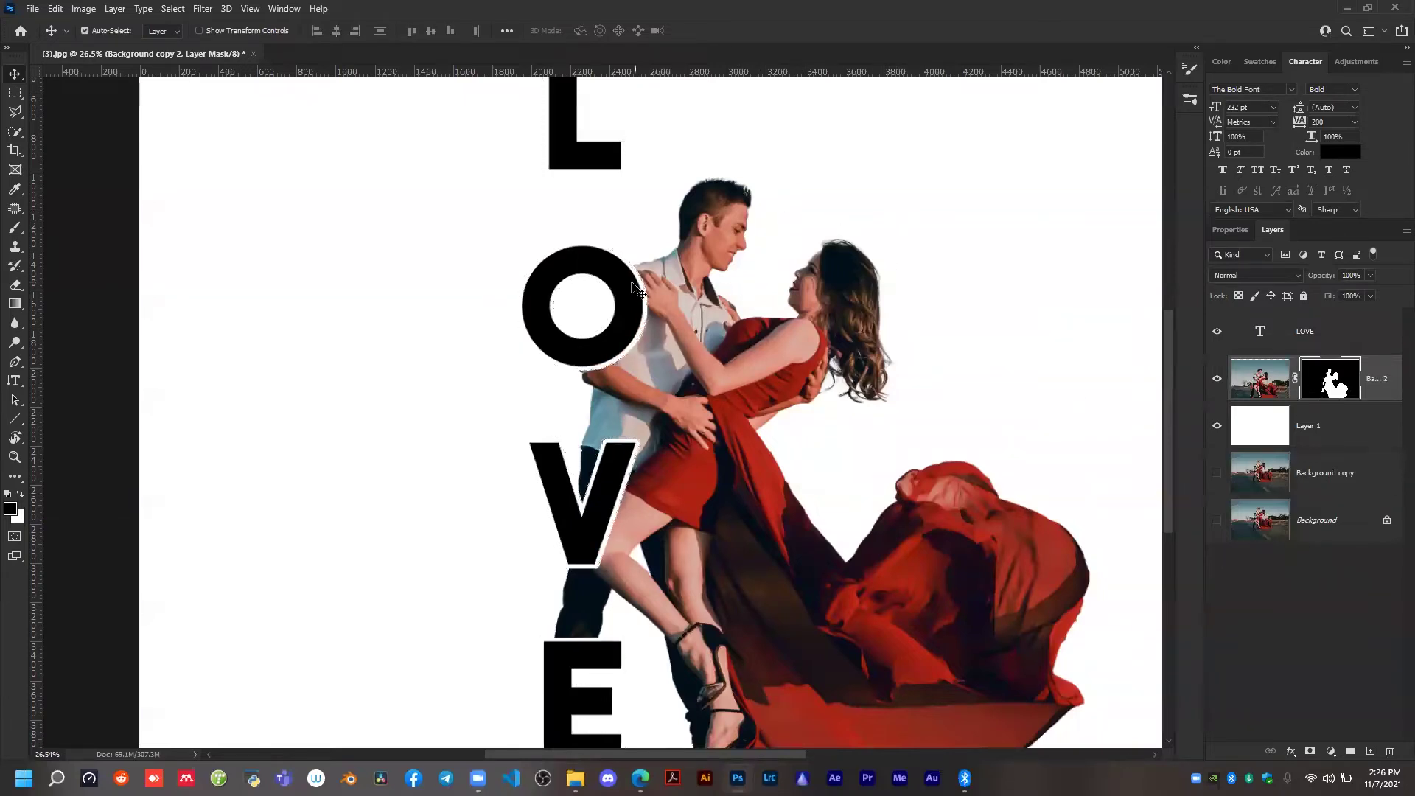
Try moving the LOVE text away from the couple to inspect the masked gap around the O, and undo the move.
scroll(618, 298, up, 4)
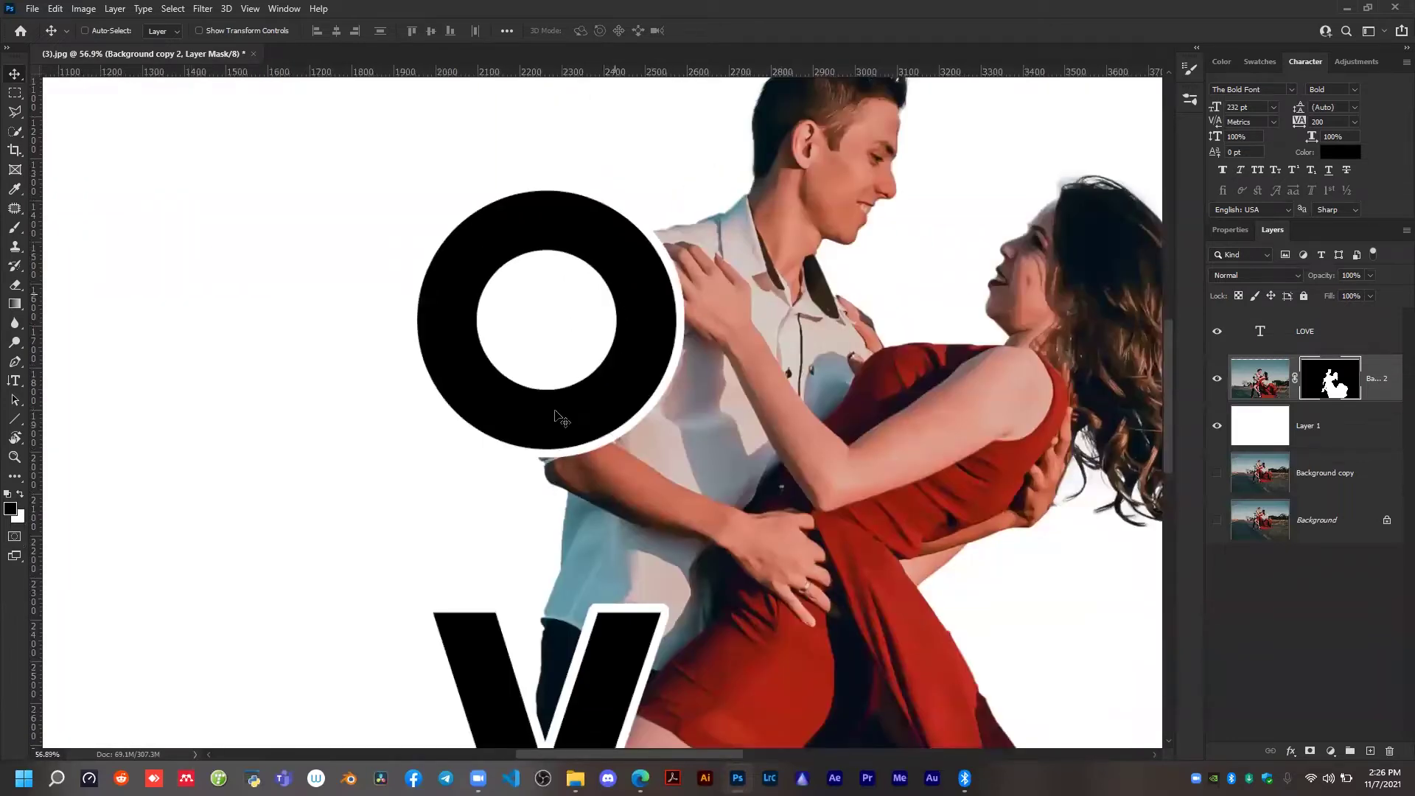
drag(606, 283, 489, 274)
key(ctrl+z)
scroll(717, 313, down, 3)
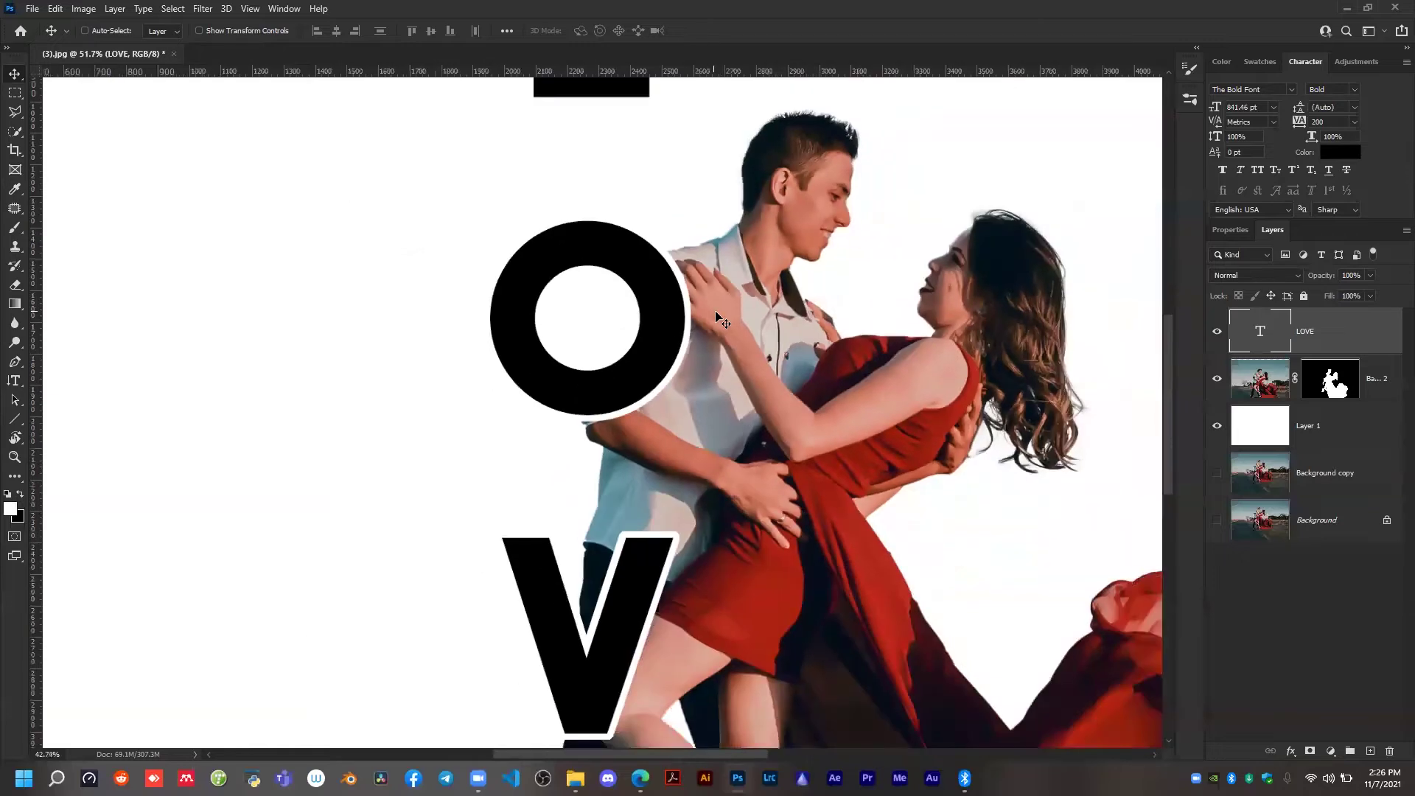
scroll(716, 315, down, 2)
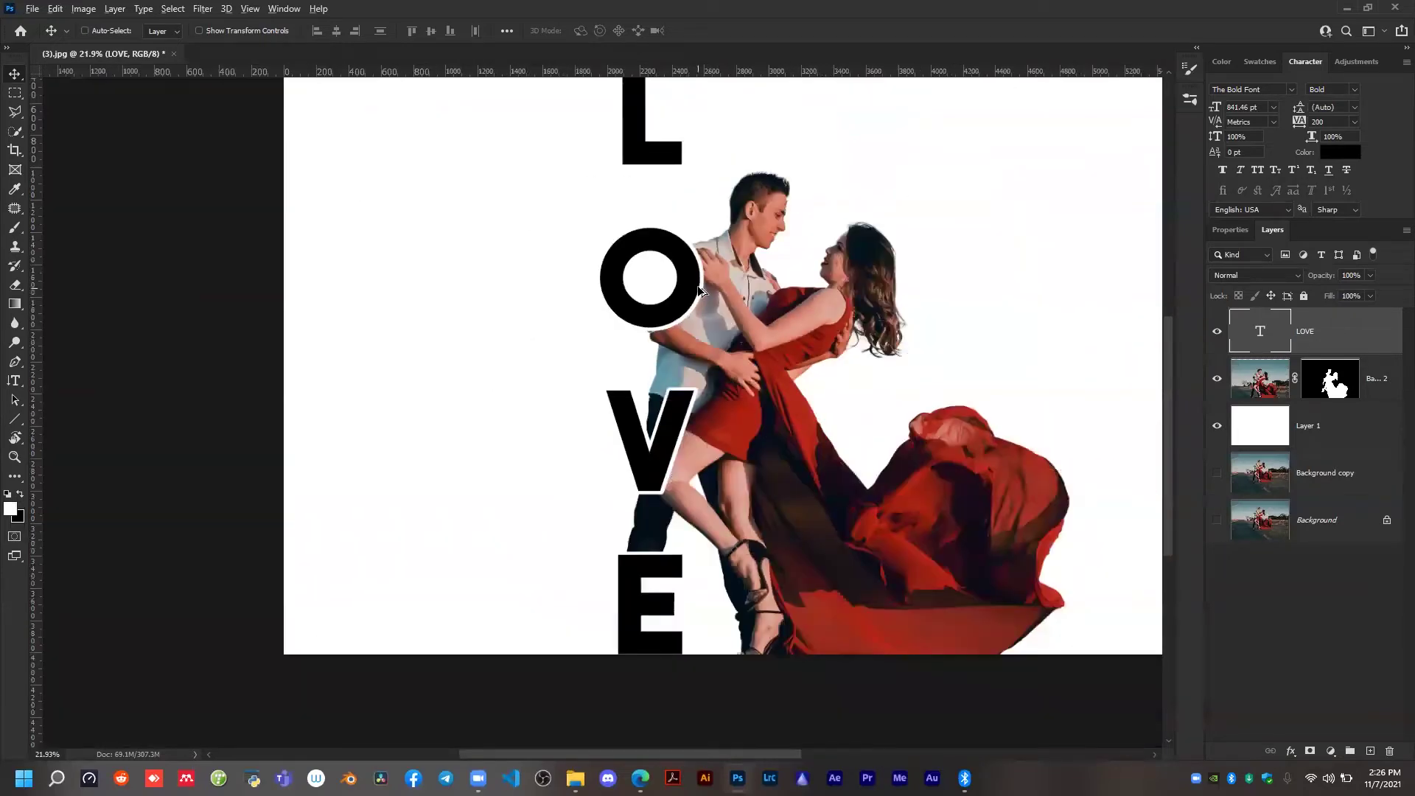
scroll(706, 258, up, 1)
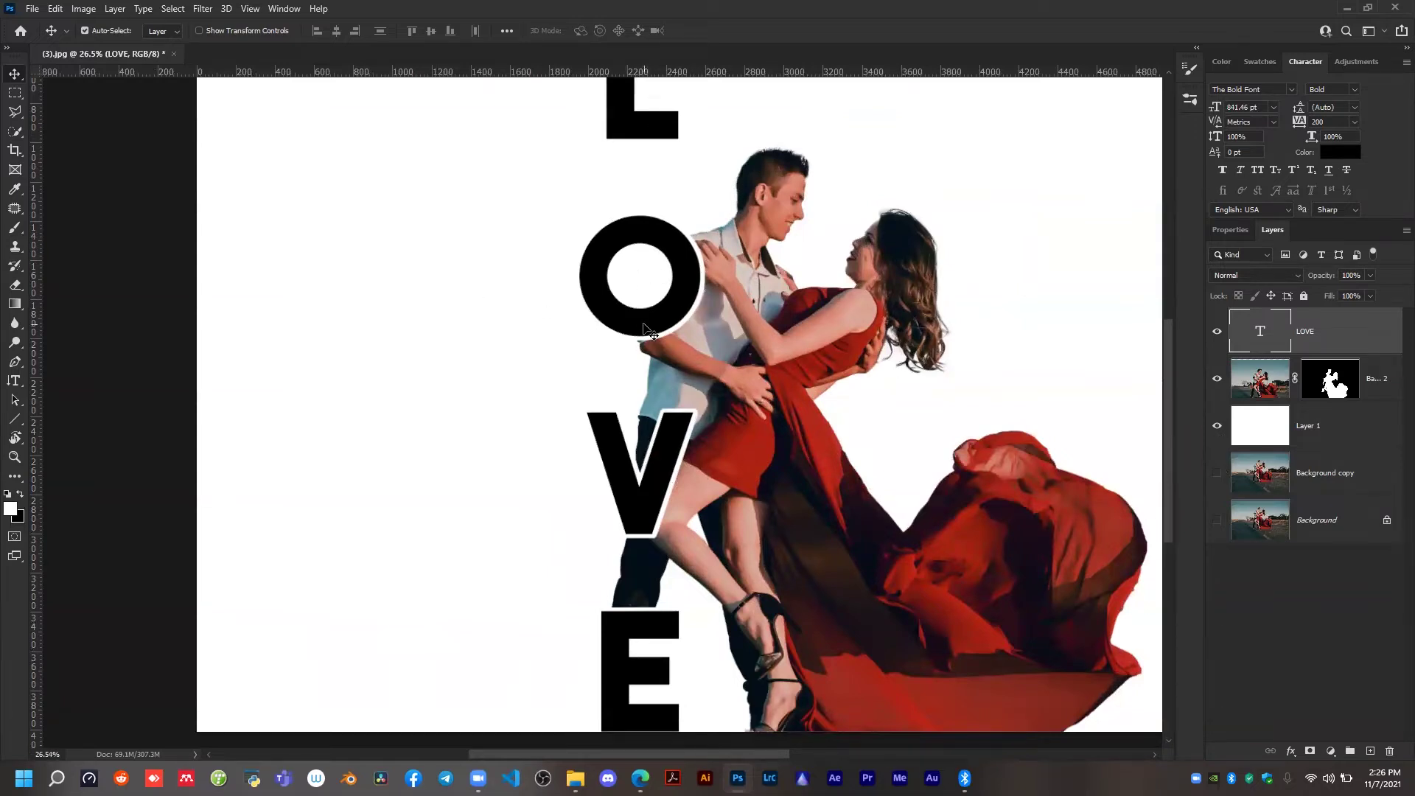
Examine how the vertical LOVE text overlaps the couple cutout across the composition.
scroll(643, 328, down, 2)
scroll(643, 328, down, 1)
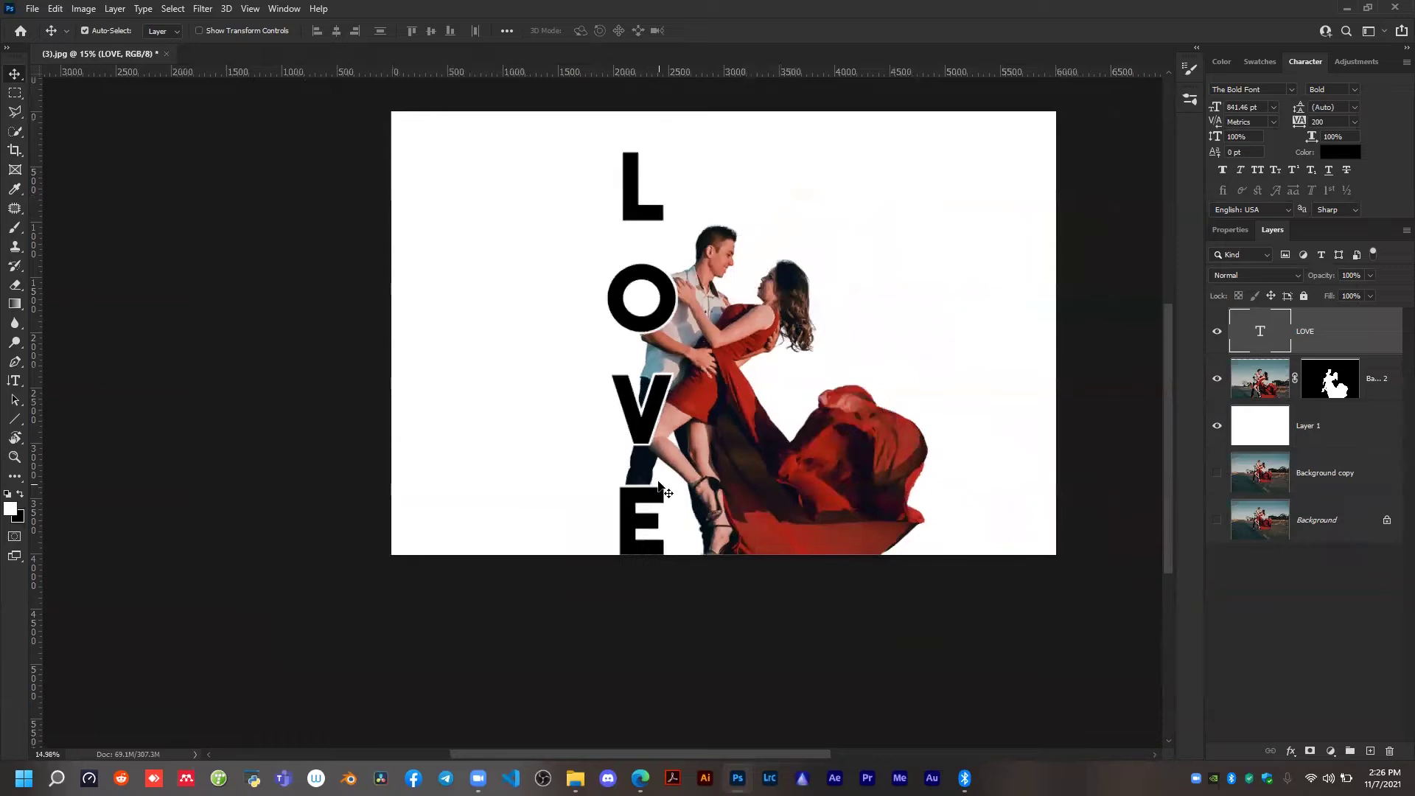
scroll(663, 332, up, 1)
scroll(625, 221, up, 1)
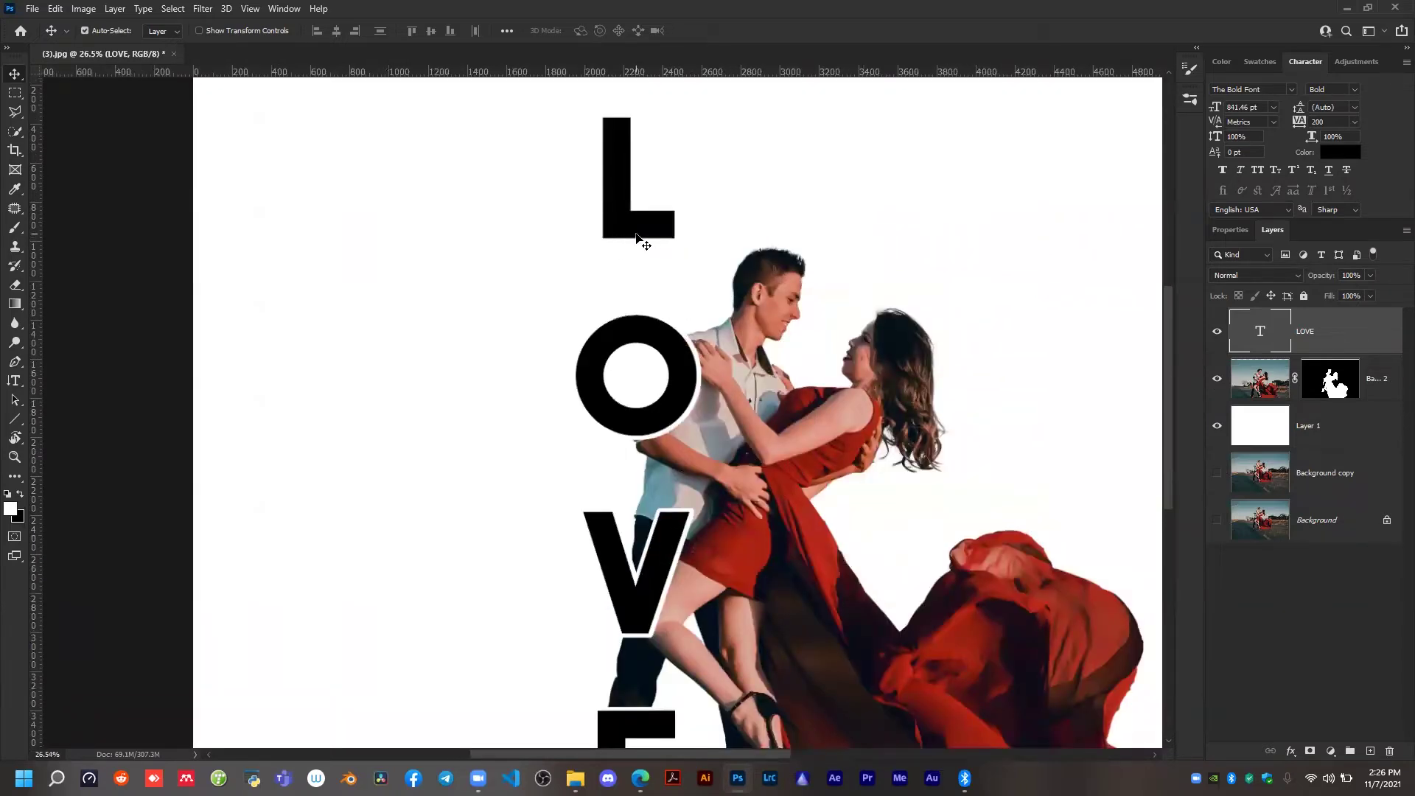
scroll(641, 235, down, 2)
scroll(697, 611, up, 1)
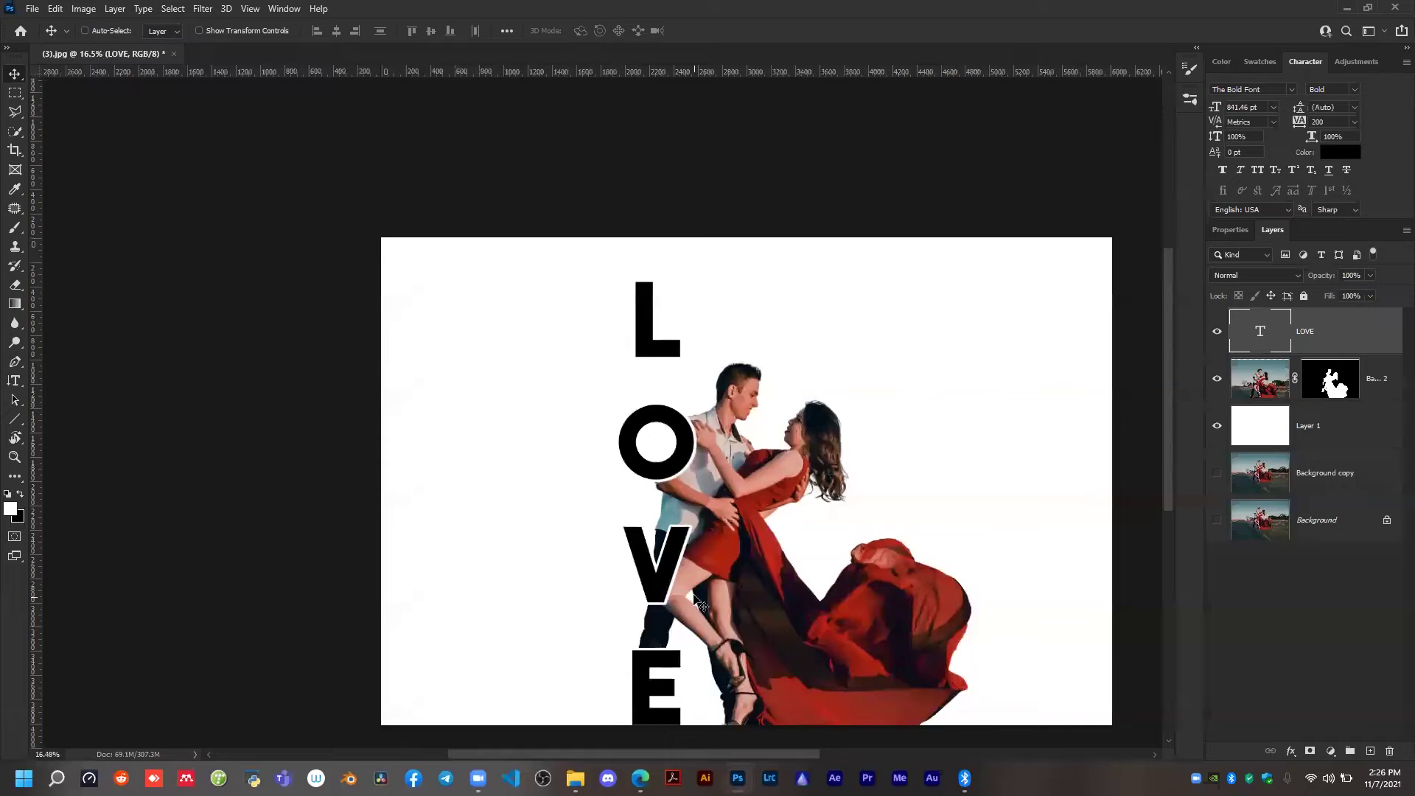
mouse_move(636, 641)
mouse_down()
mouse_move(638, 621)
mouse_move(634, 637)
mouse_up()
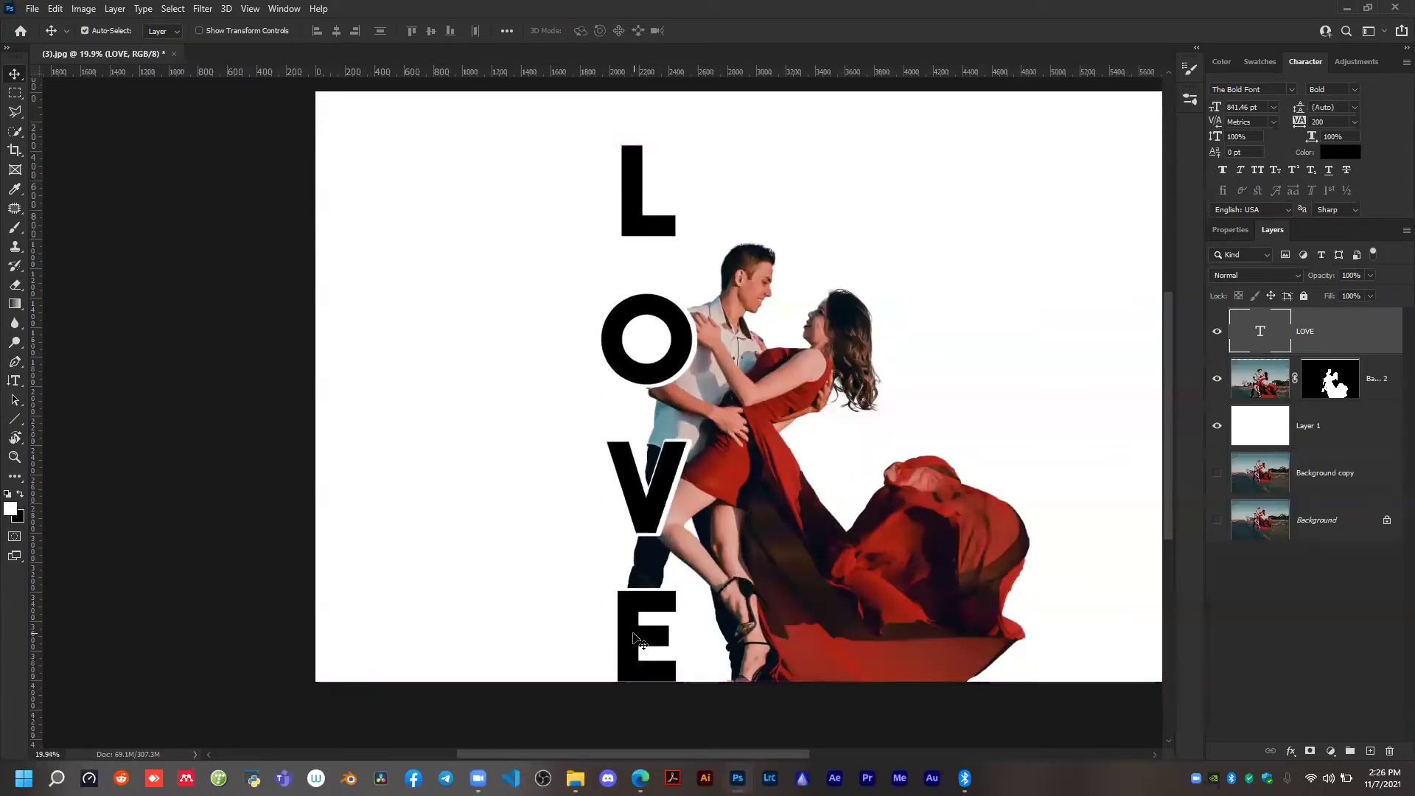
scroll(716, 514, down, 1)
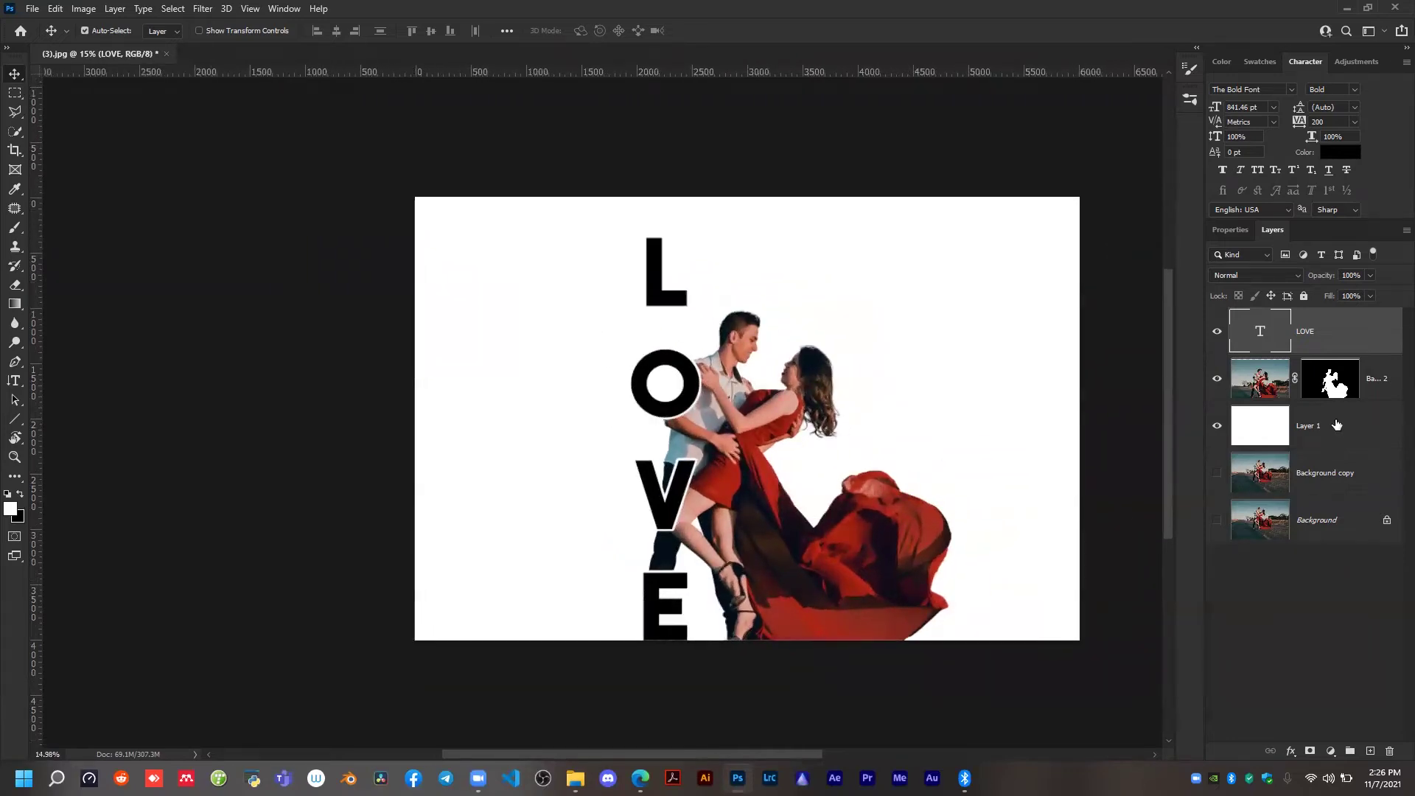
scroll(682, 376, down, 1)
scroll(682, 375, up, 1)
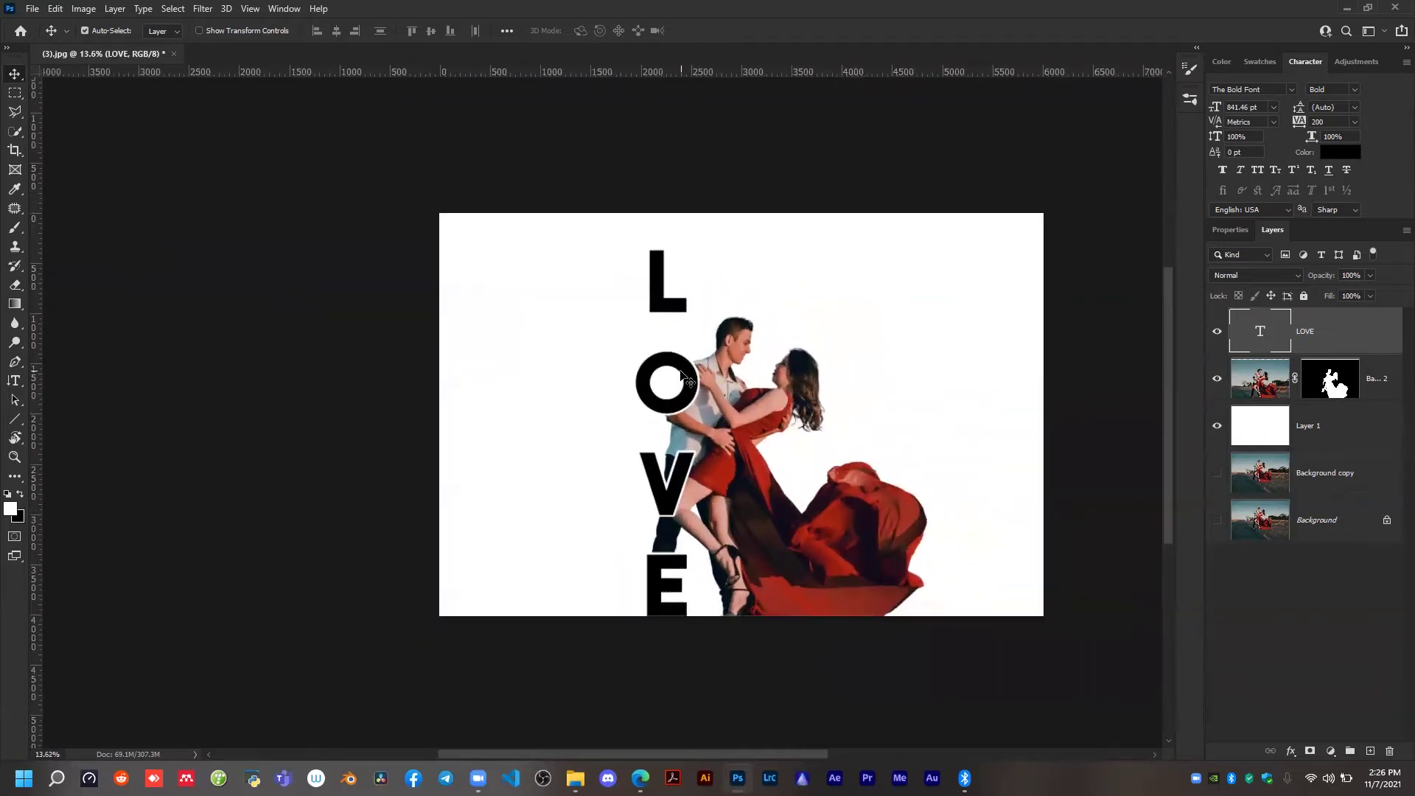
key(ctrl)
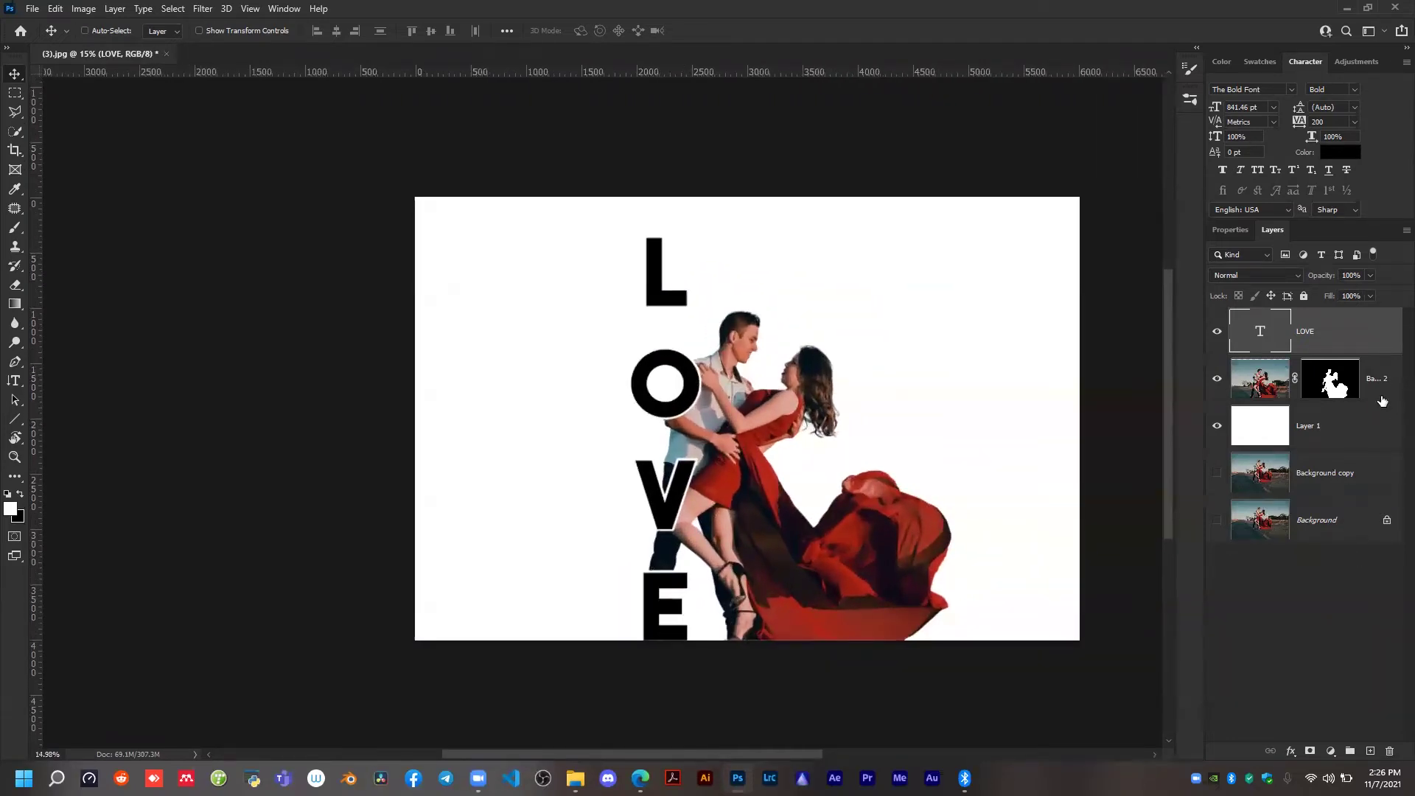
Lock all attributes of the white Layer 1 so the backdrop cannot be moved.
click(1251, 421)
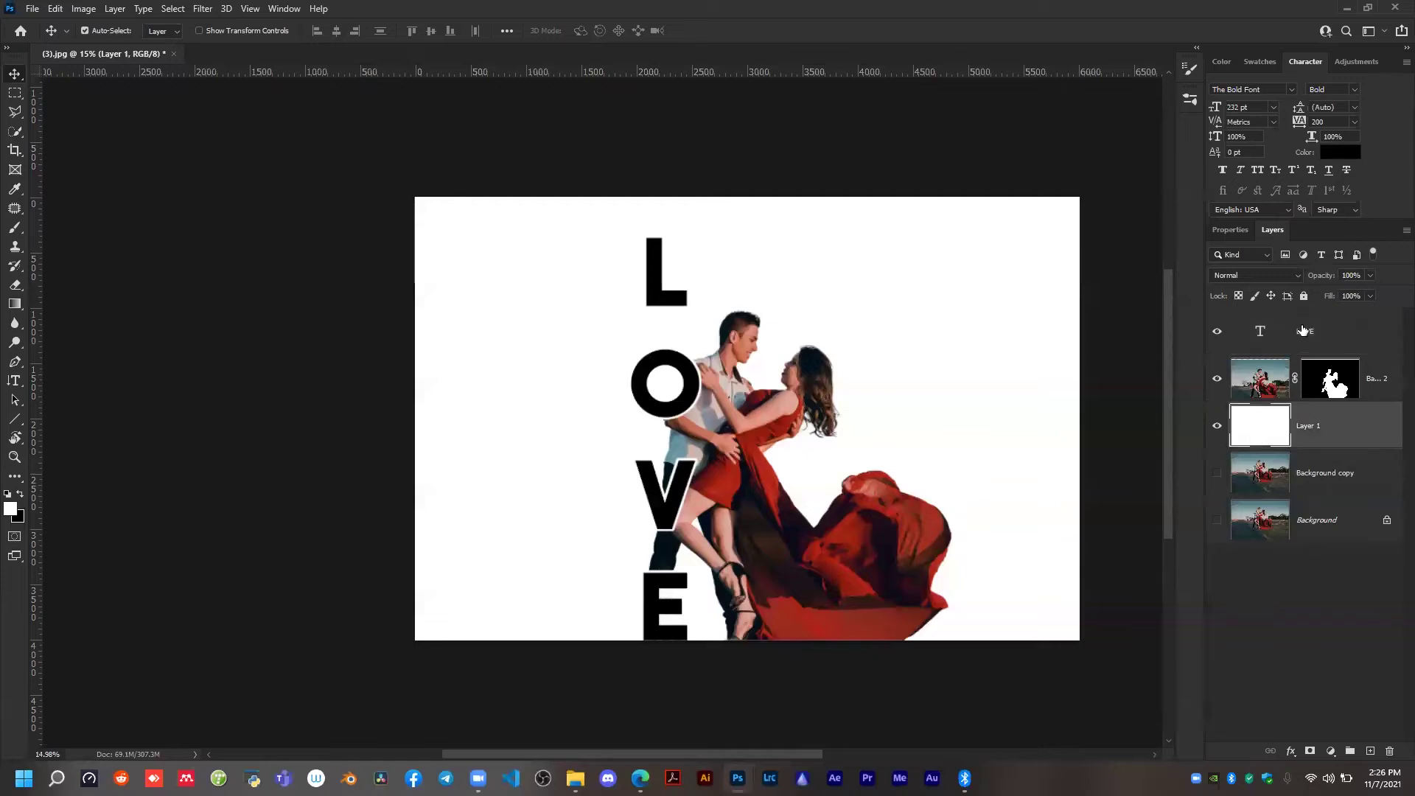
drag(457, 245, 470, 274)
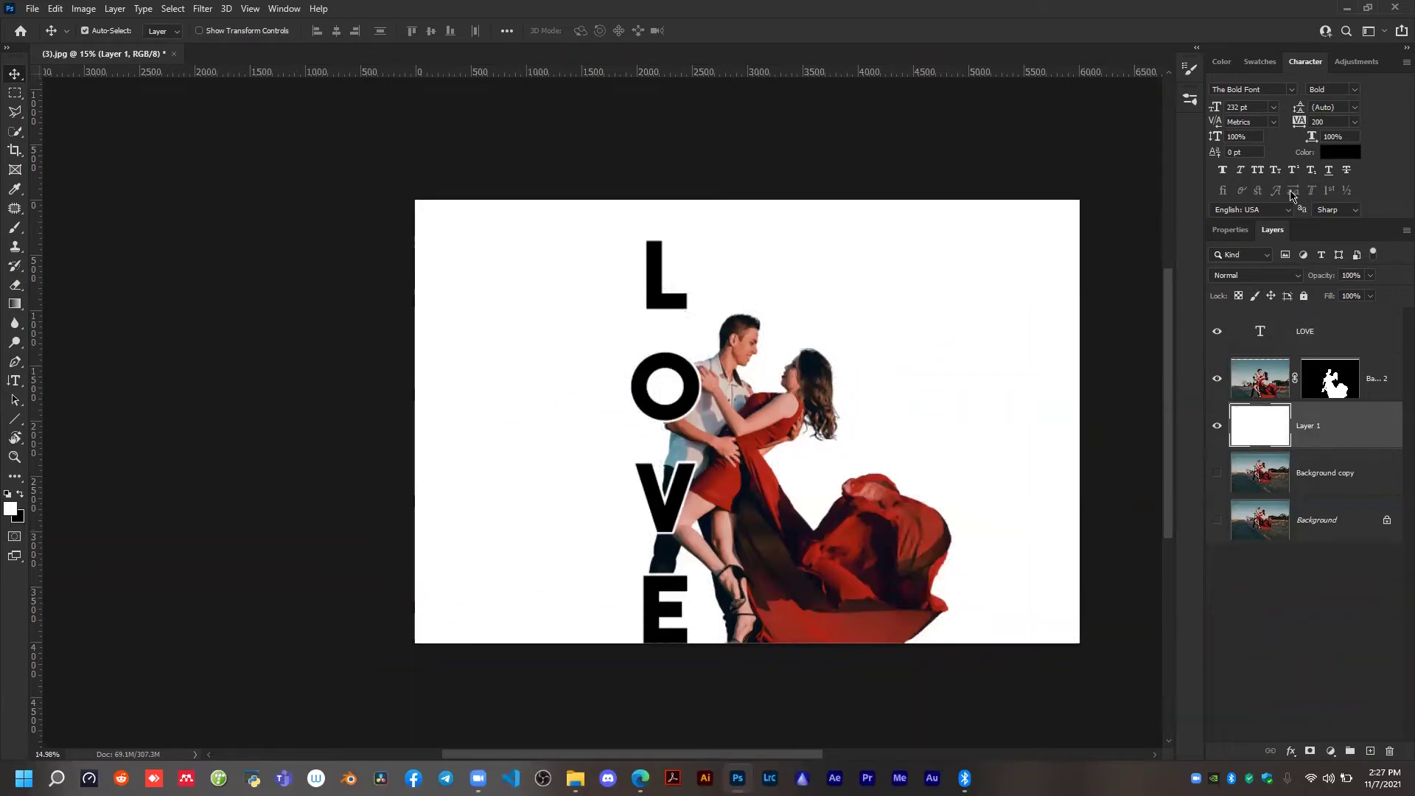
click(1303, 296)
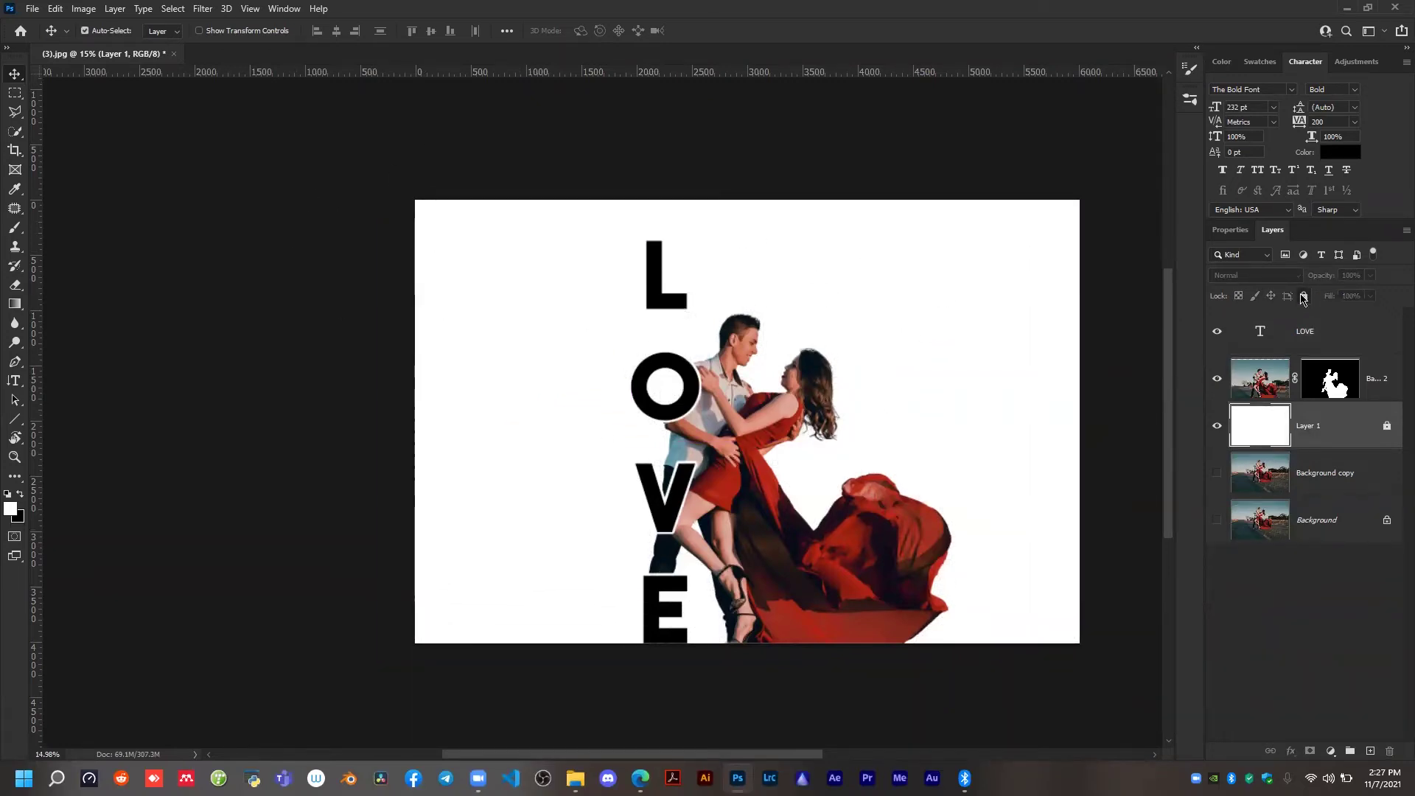
Select the LOVE text and the couple cutout together on the canvas, and clear the selection.
key(alt+bracketright)
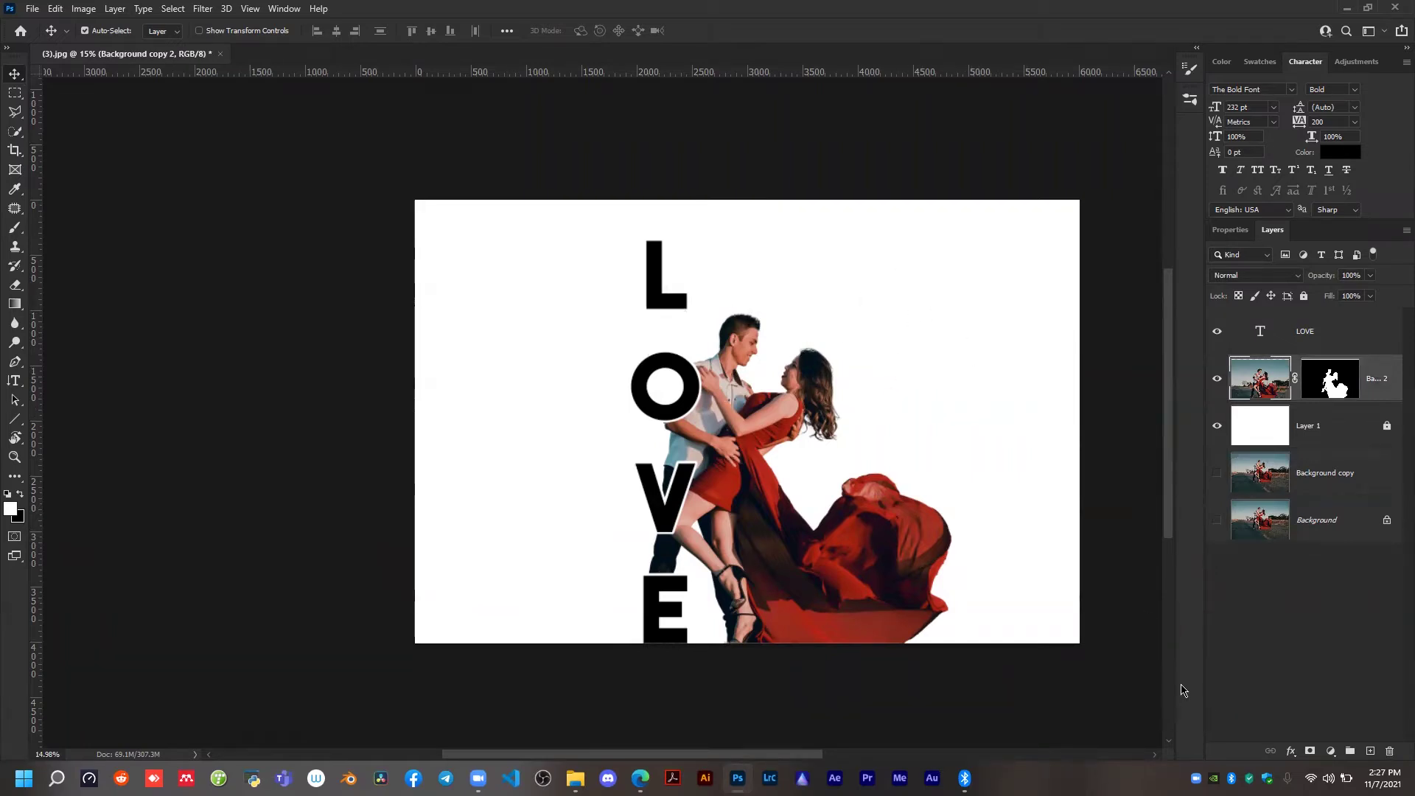
drag(518, 216, 986, 637)
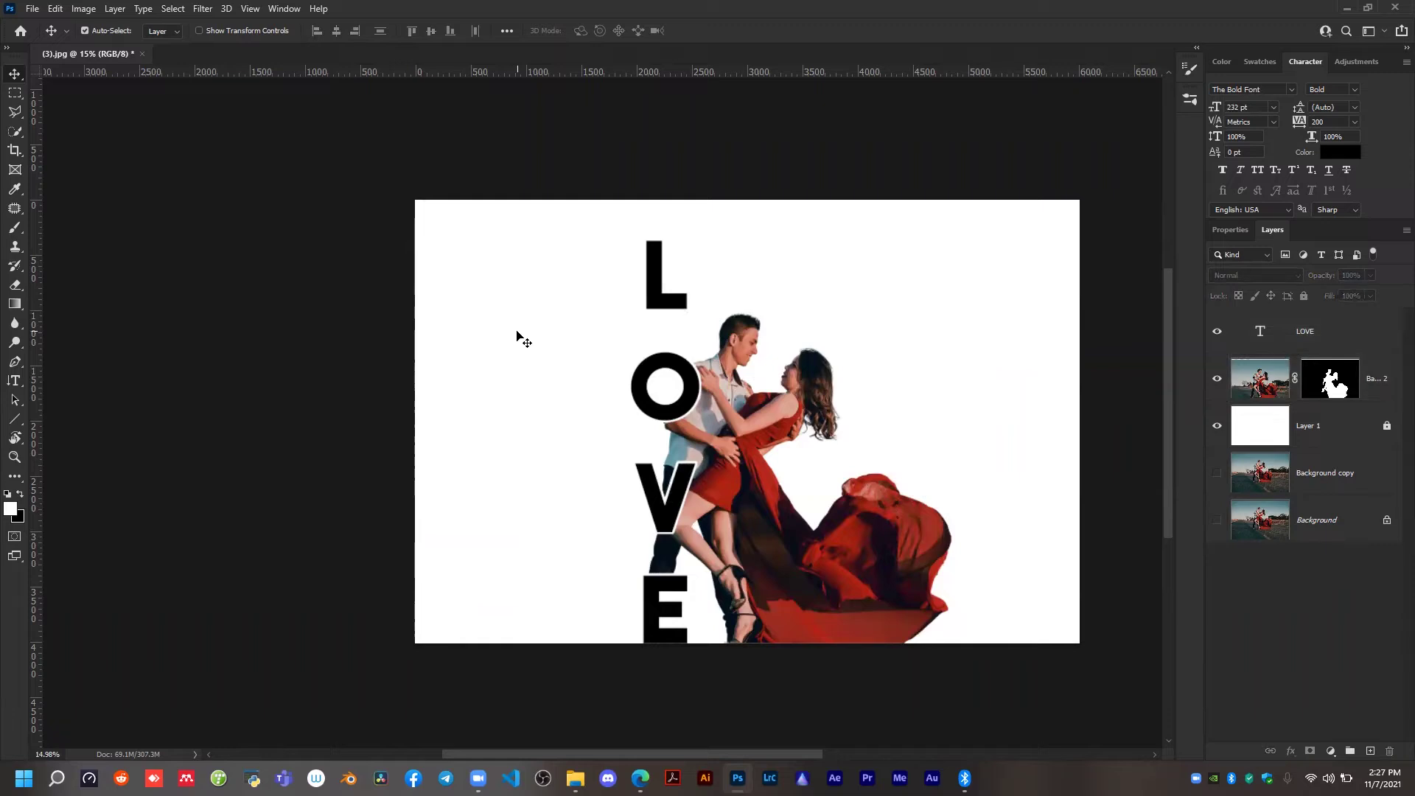
drag(514, 212, 1041, 646)
drag(474, 213, 993, 626)
key(ctrl)
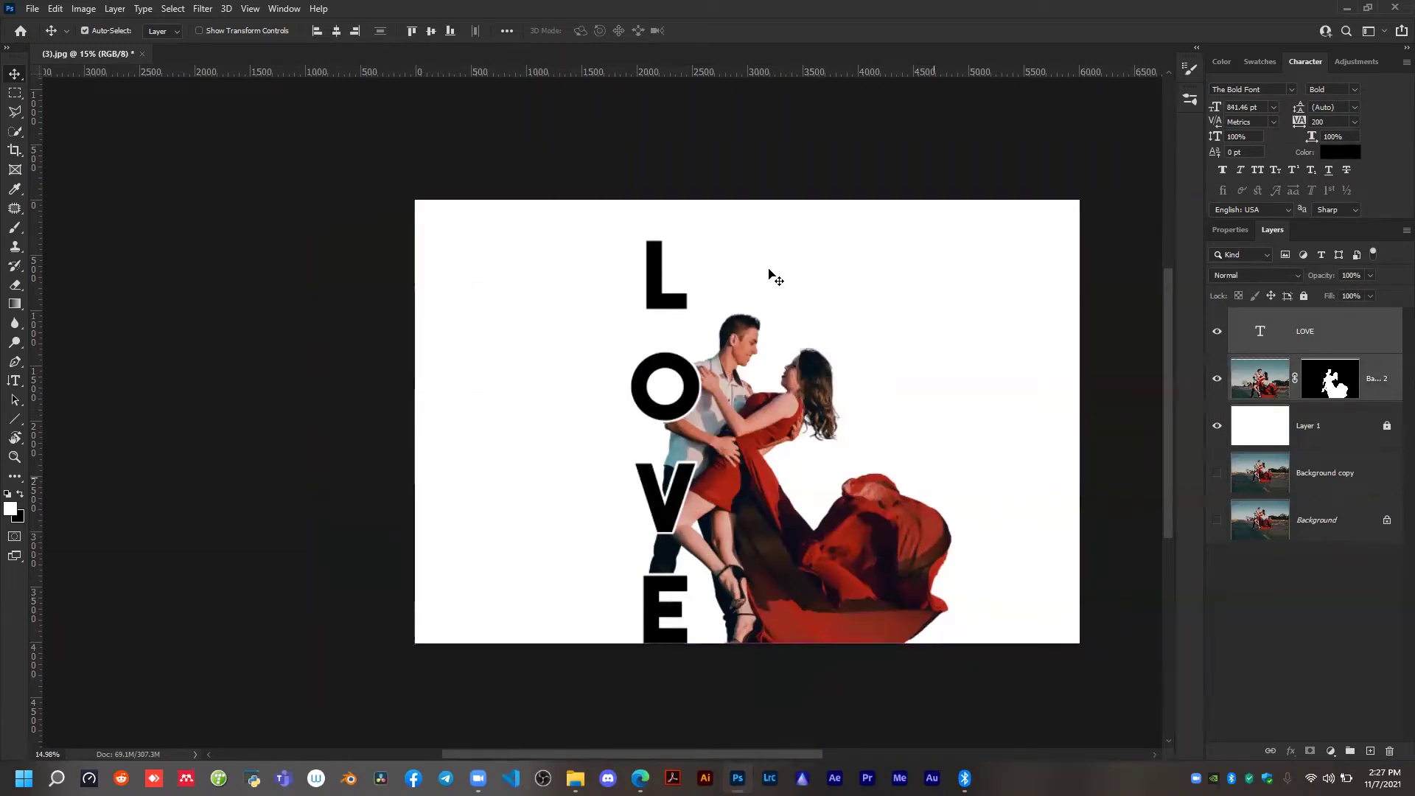
click(862, 237)
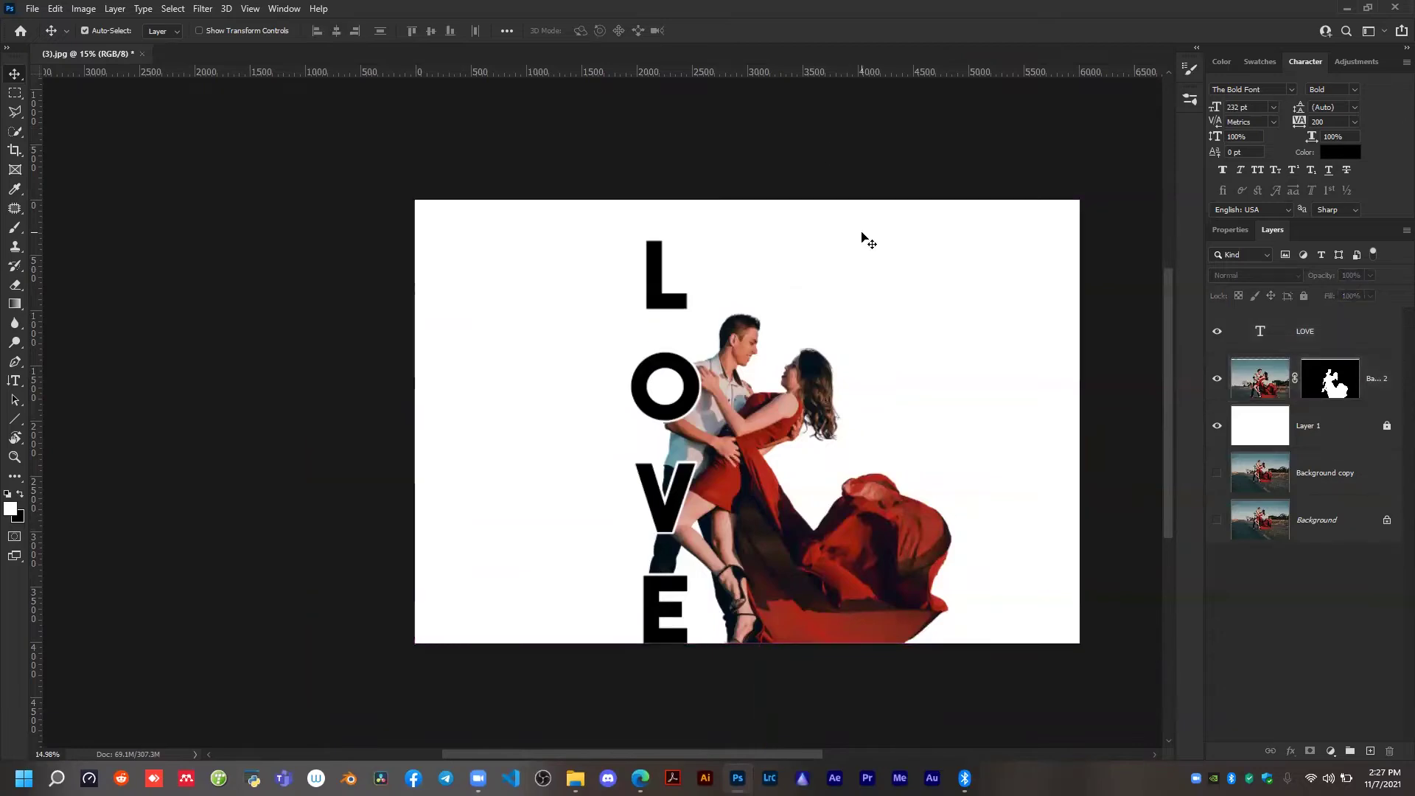
Duplicate the Background copy layer, place it above the LOVE text, show it and clip it to the letters.
click(1316, 480)
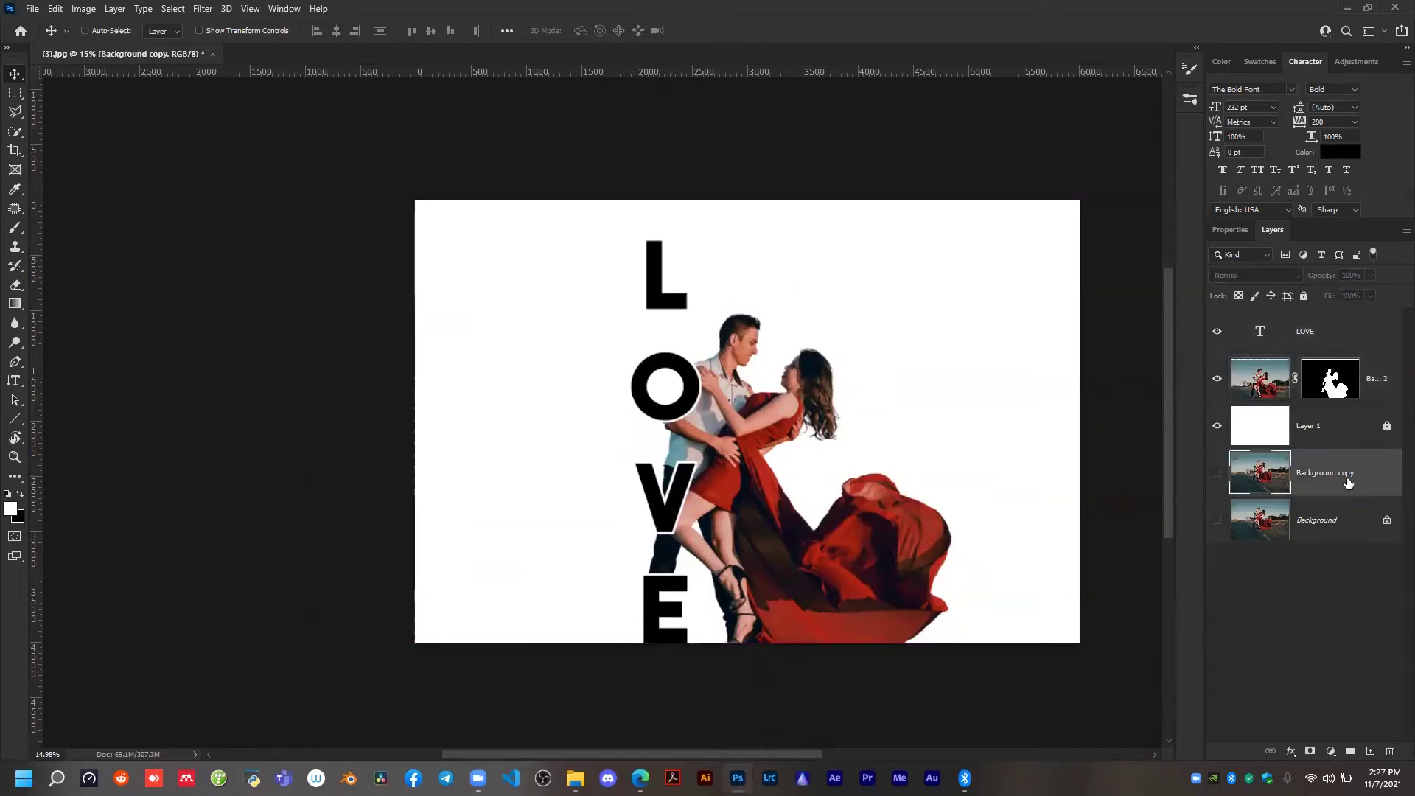
key(ctrl+j)
drag(1330, 481, 1315, 315)
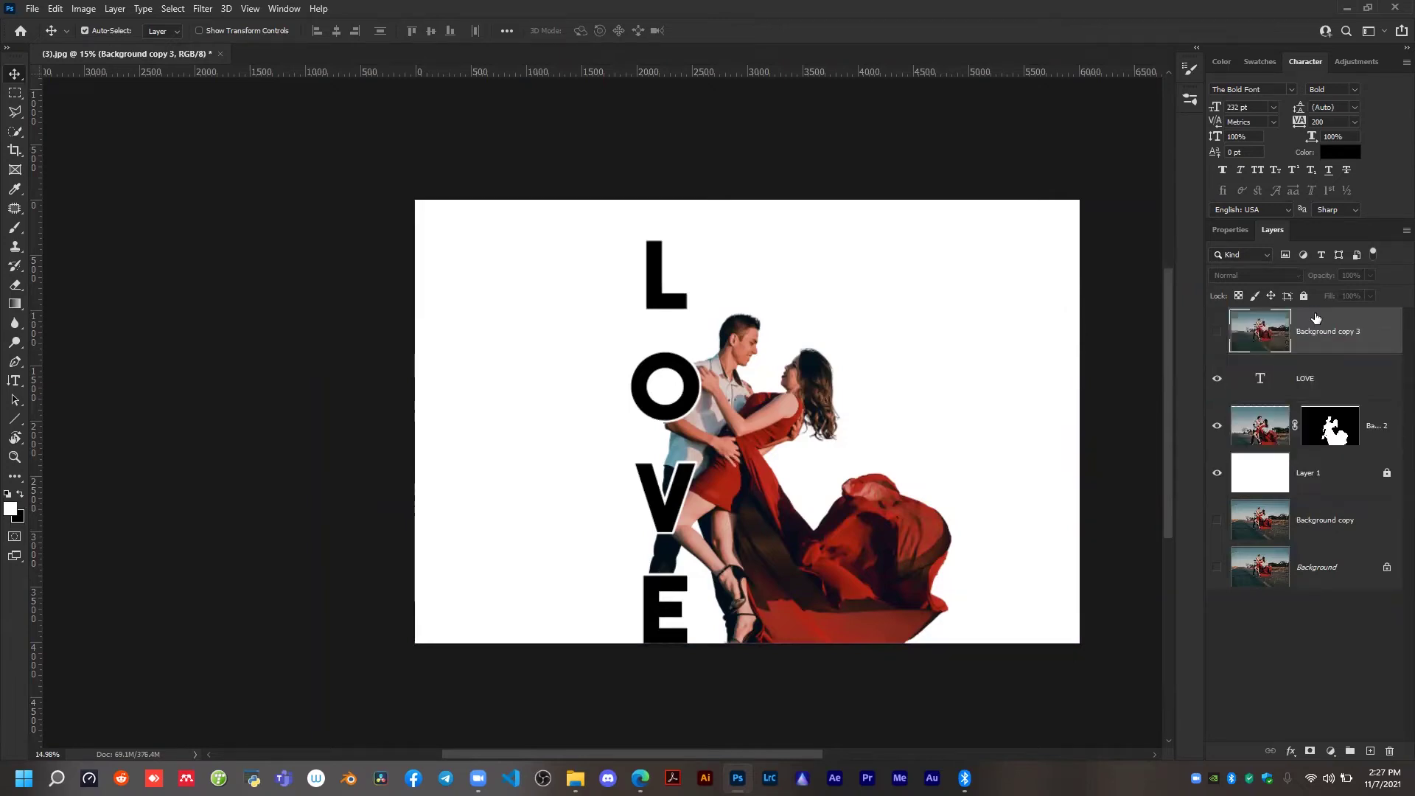
click(1217, 335)
click(1218, 336)
click(1217, 333)
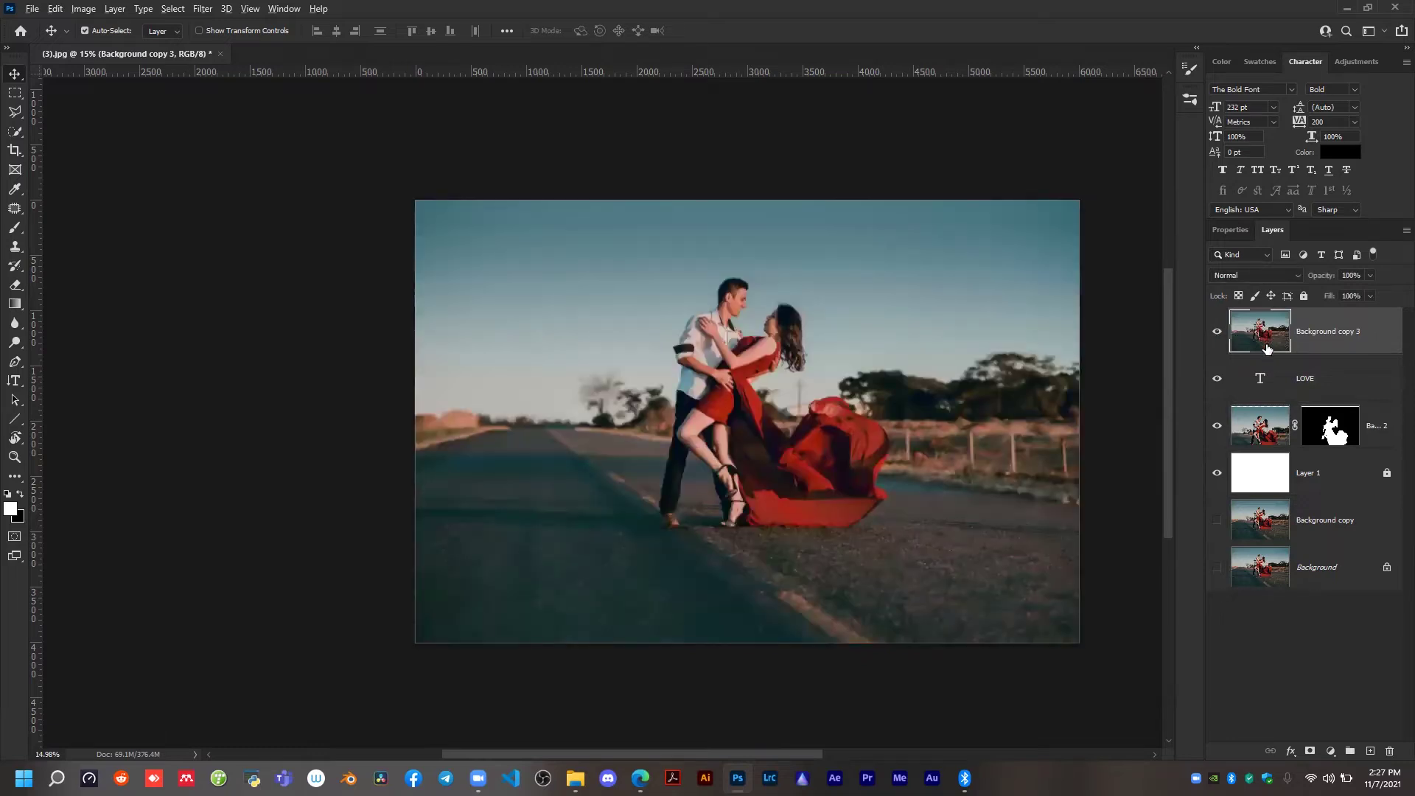
alt+click(1264, 351)
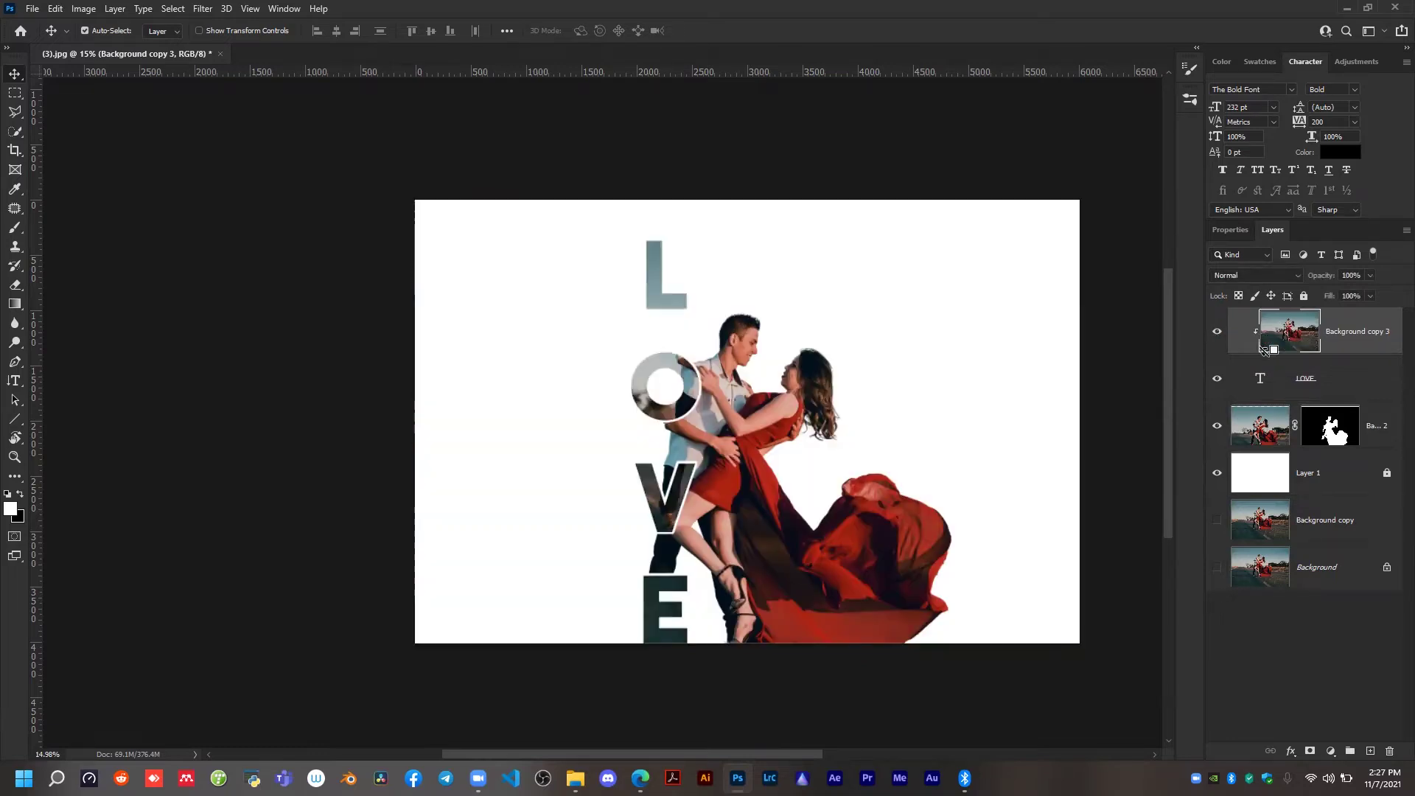
Release the photo copy from the LOVE text, hide it and move it below the white Layer 1.
scroll(678, 462, up, 3)
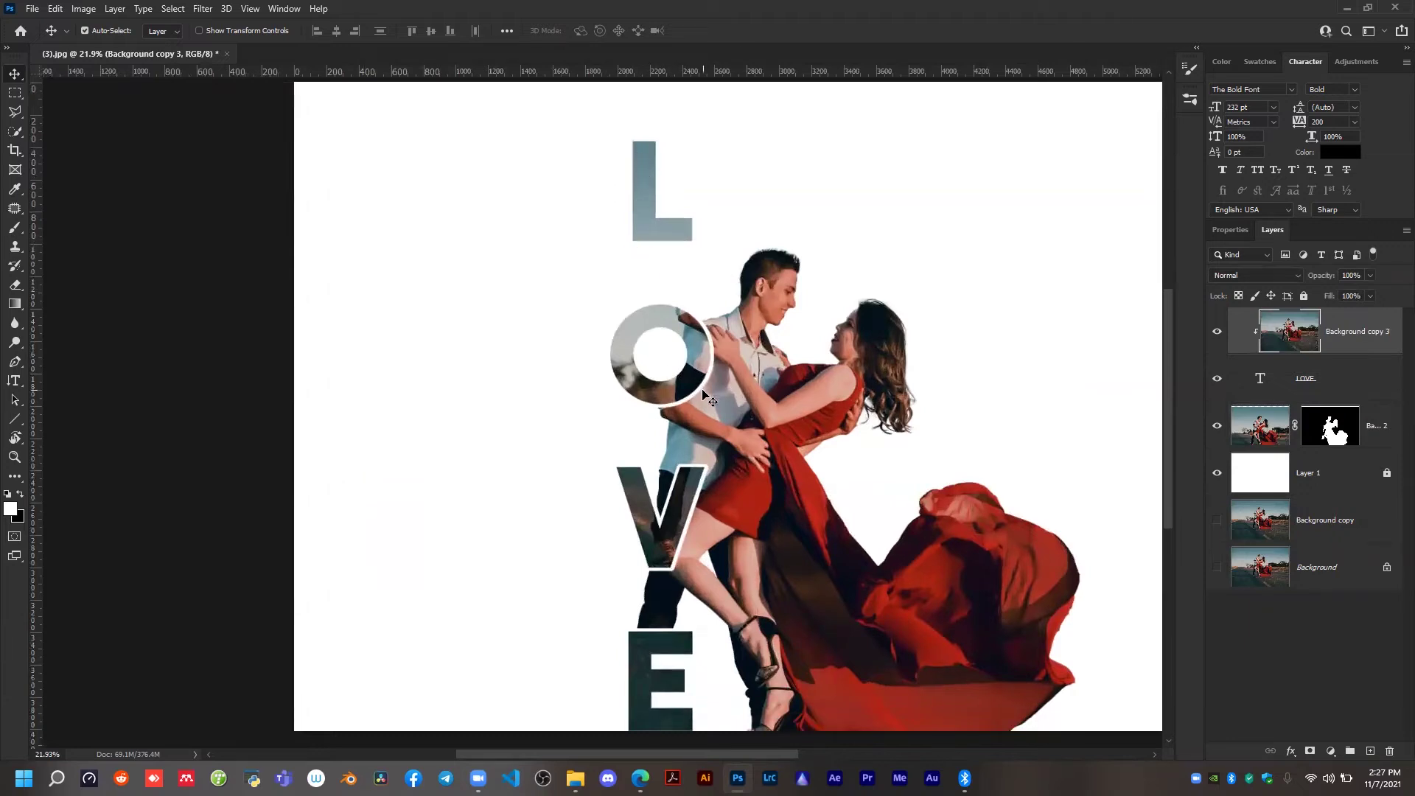
drag(698, 363, 707, 443)
key(ctrl+alt+g)
key(ctrl+comma)
drag(1310, 464, 1337, 492)
click(1275, 390)
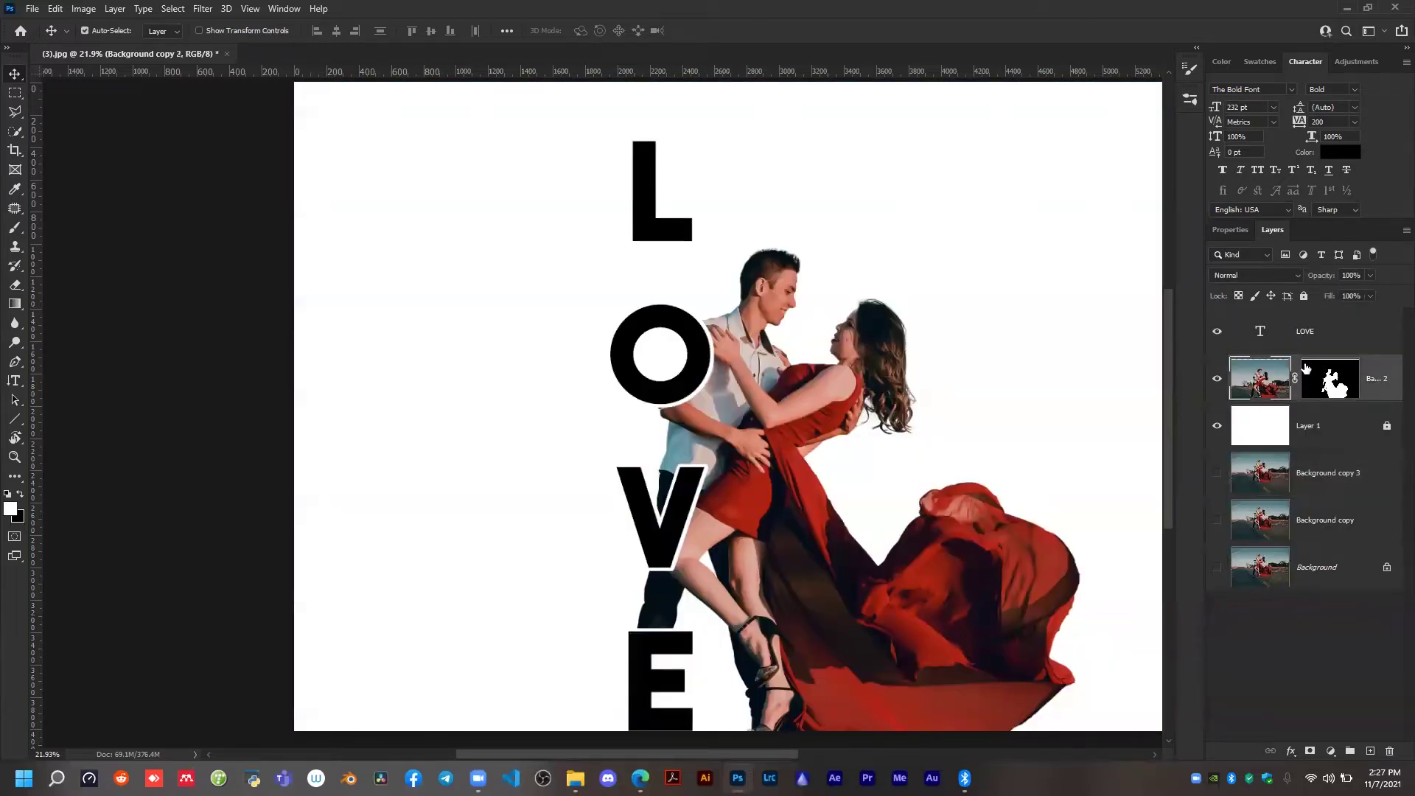
click(1326, 481)
click(1330, 526)
click(1324, 574)
click(1282, 520)
click(1246, 475)
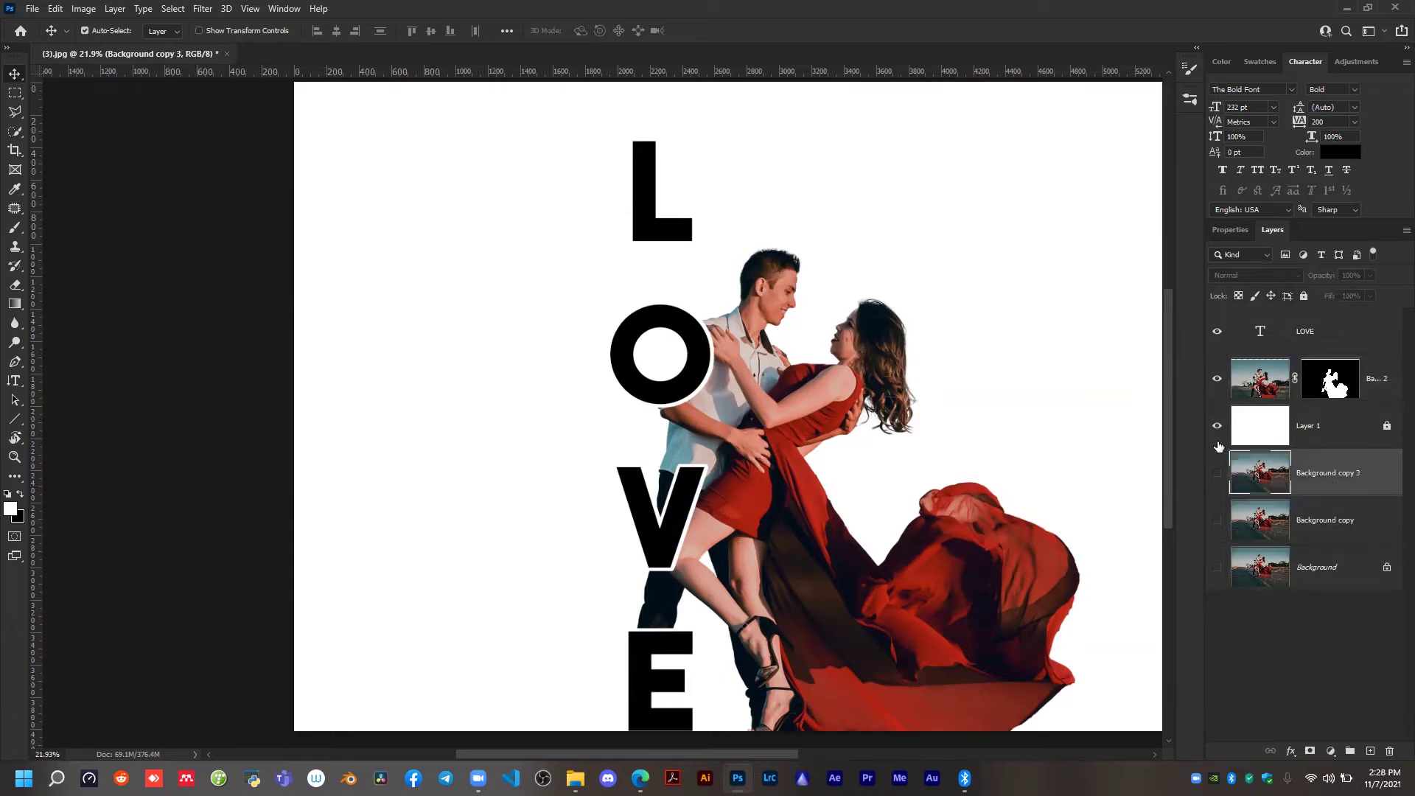
Duplicate the masked couple layer, Background copy 2, and place the duplicate above the LOVE text.
click(1260, 383)
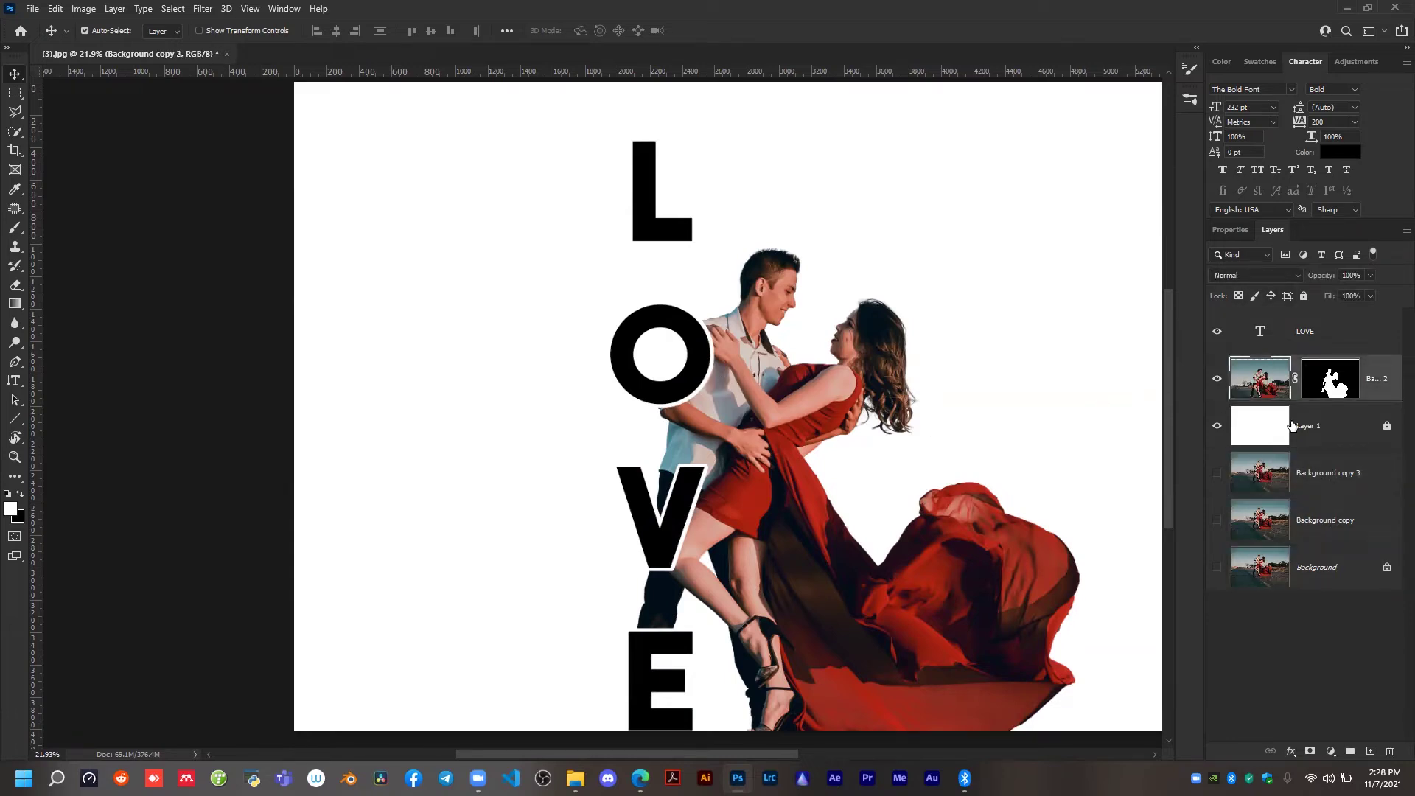
key(ctrl+j)
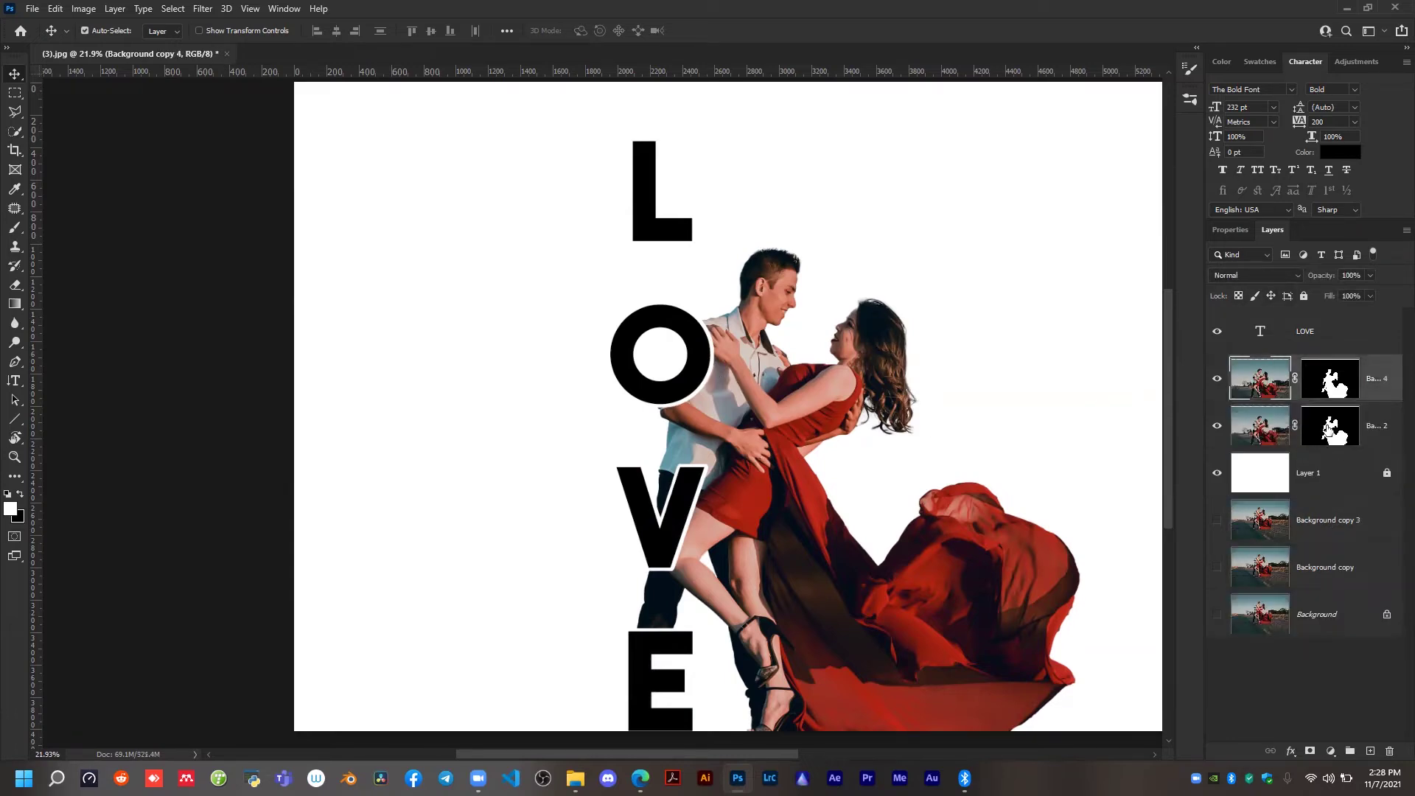
drag(1377, 393, 1368, 334)
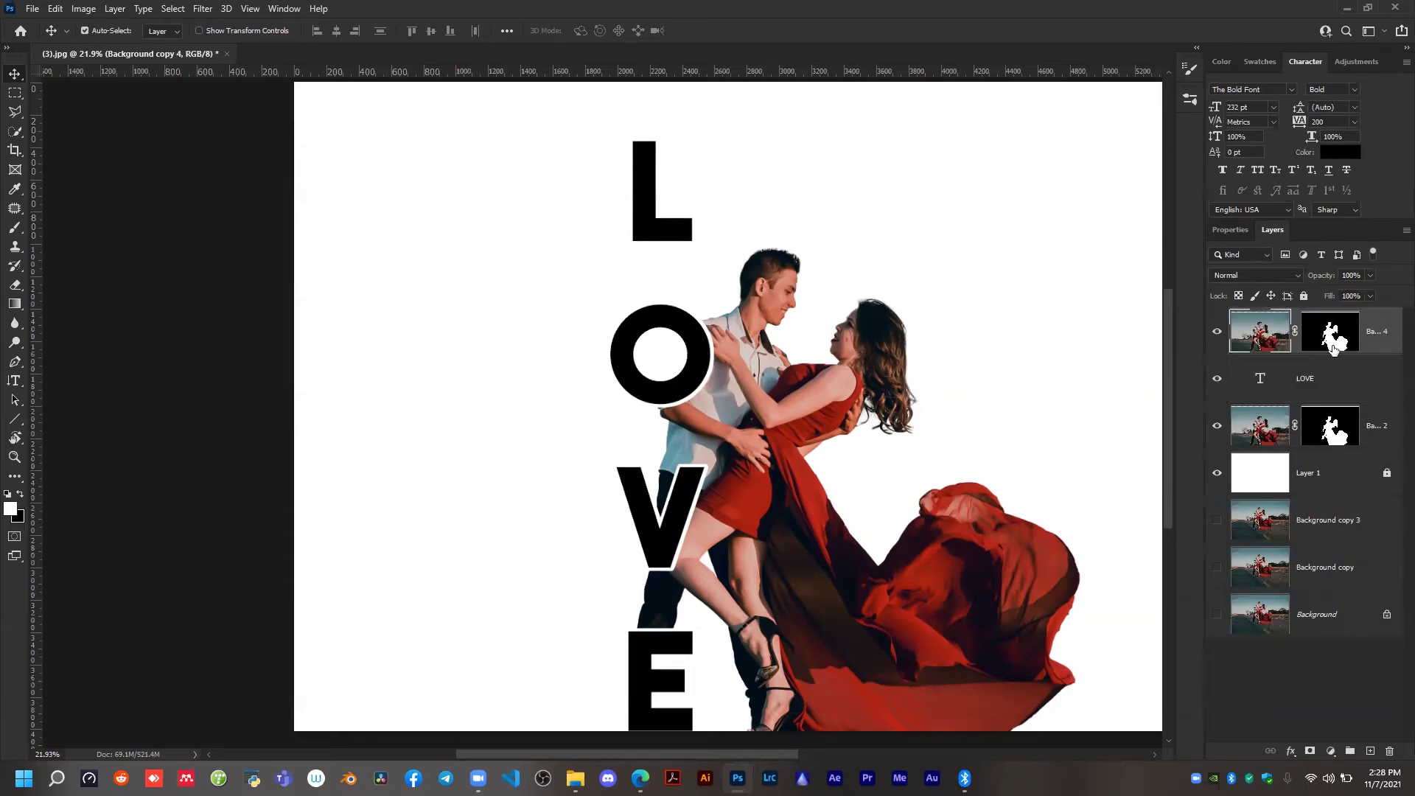
Try deleting the layer mask from the topmost couple layer, and undo the deletion.
right_click(1333, 335)
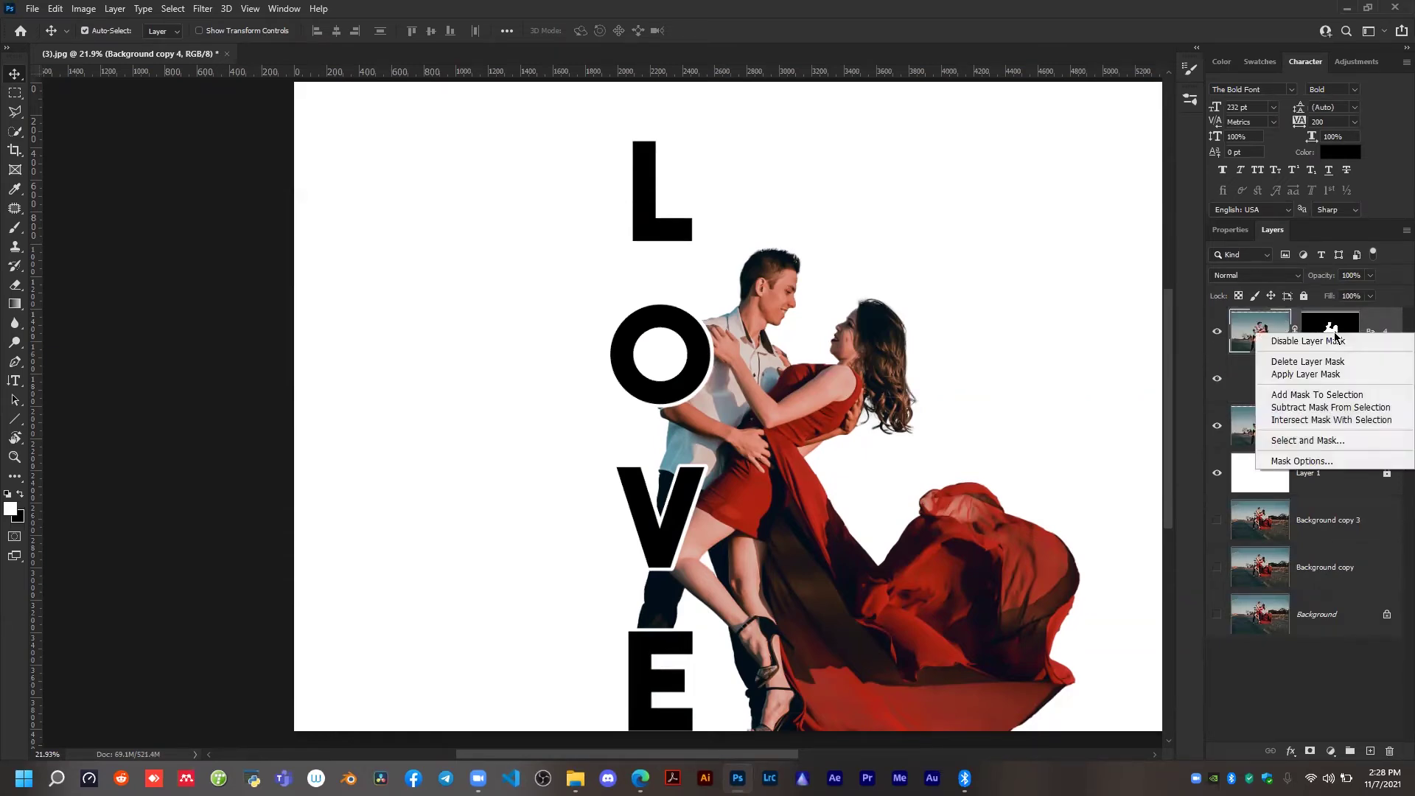
click(1300, 366)
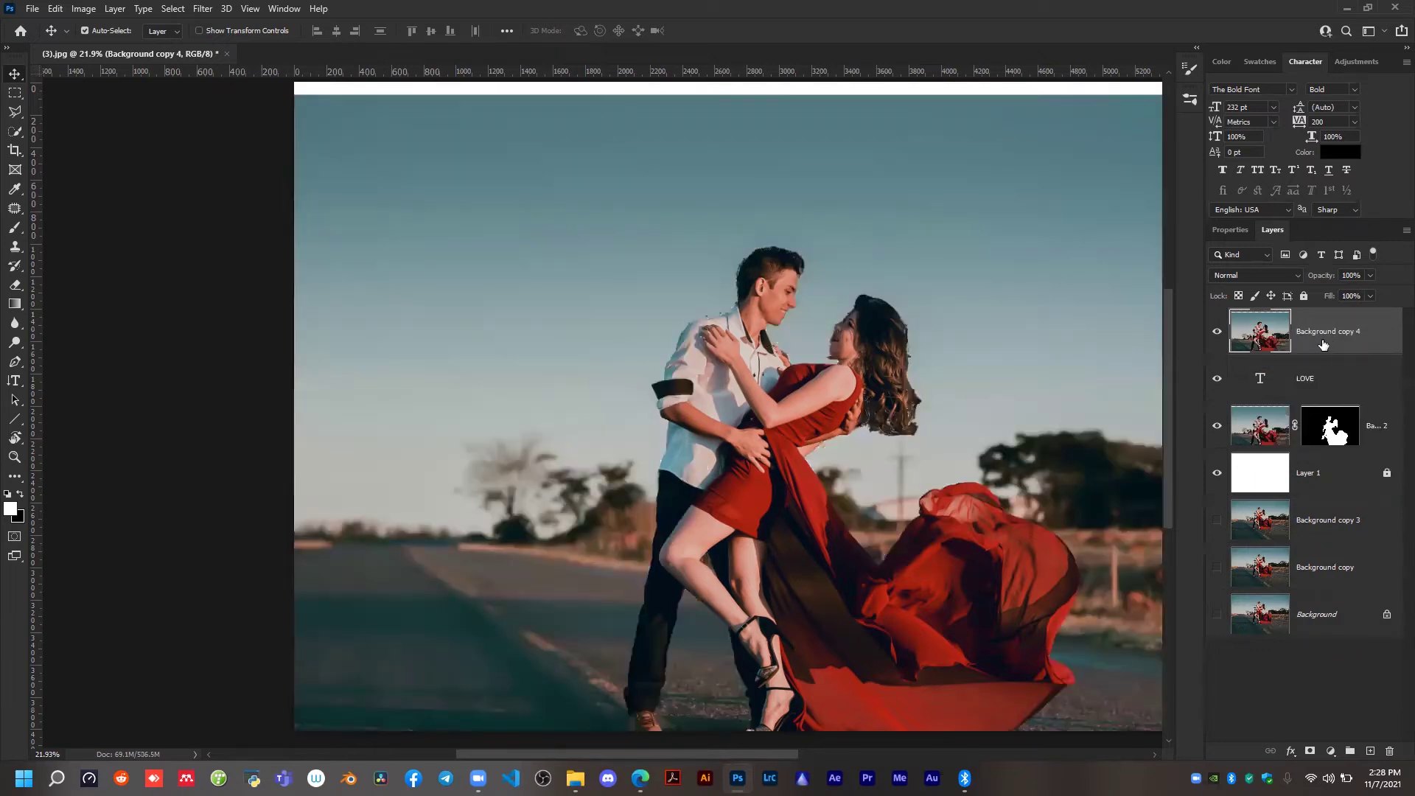
key(ctrl+z)
Disable the layer mask of the topmost couple layer and clip the layer to the LOVE text.
right_click(1318, 336)
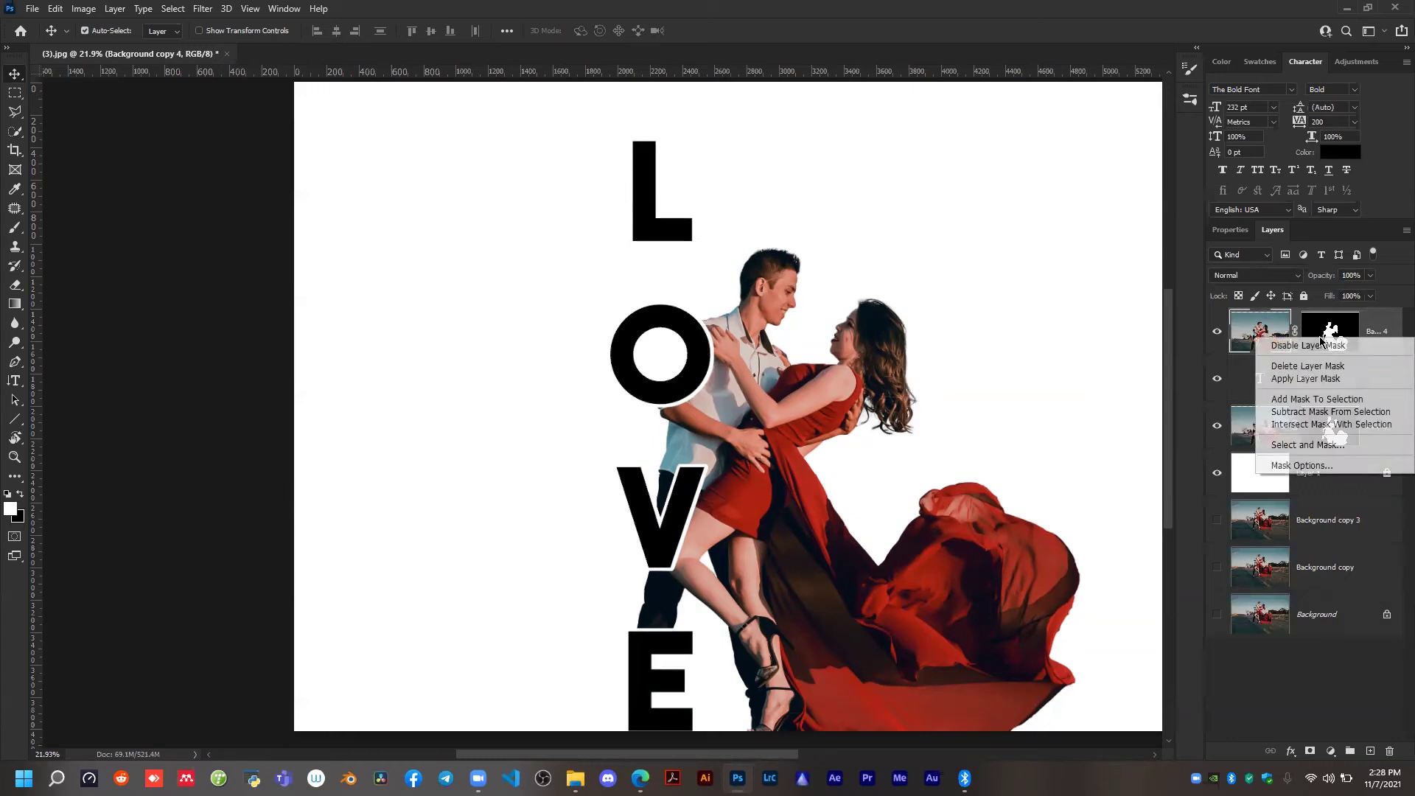
click(1316, 345)
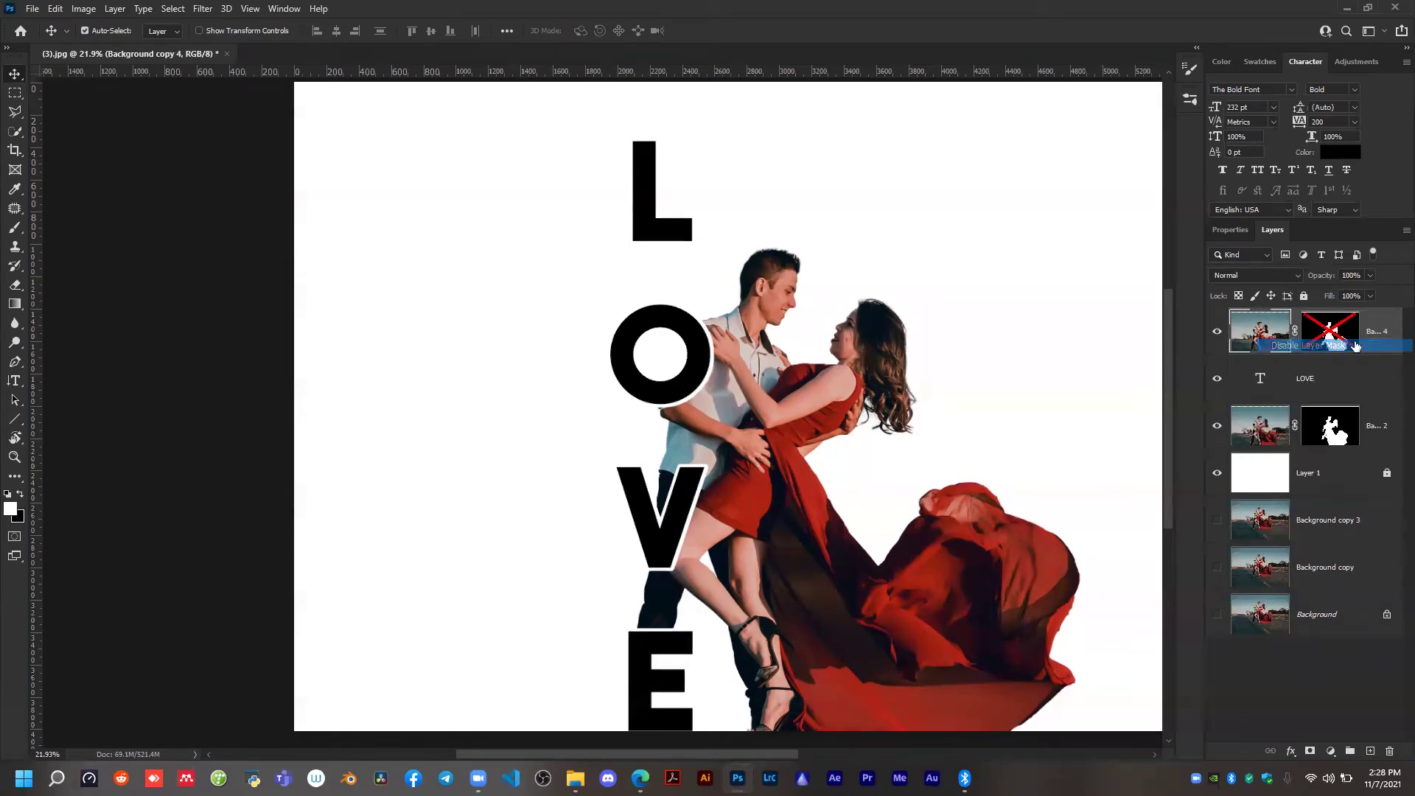
mouse_move(1285, 355)
mouse_down()
mouse_move(1265, 370)
mouse_move(1268, 352)
mouse_up()
alt+click(1262, 355)
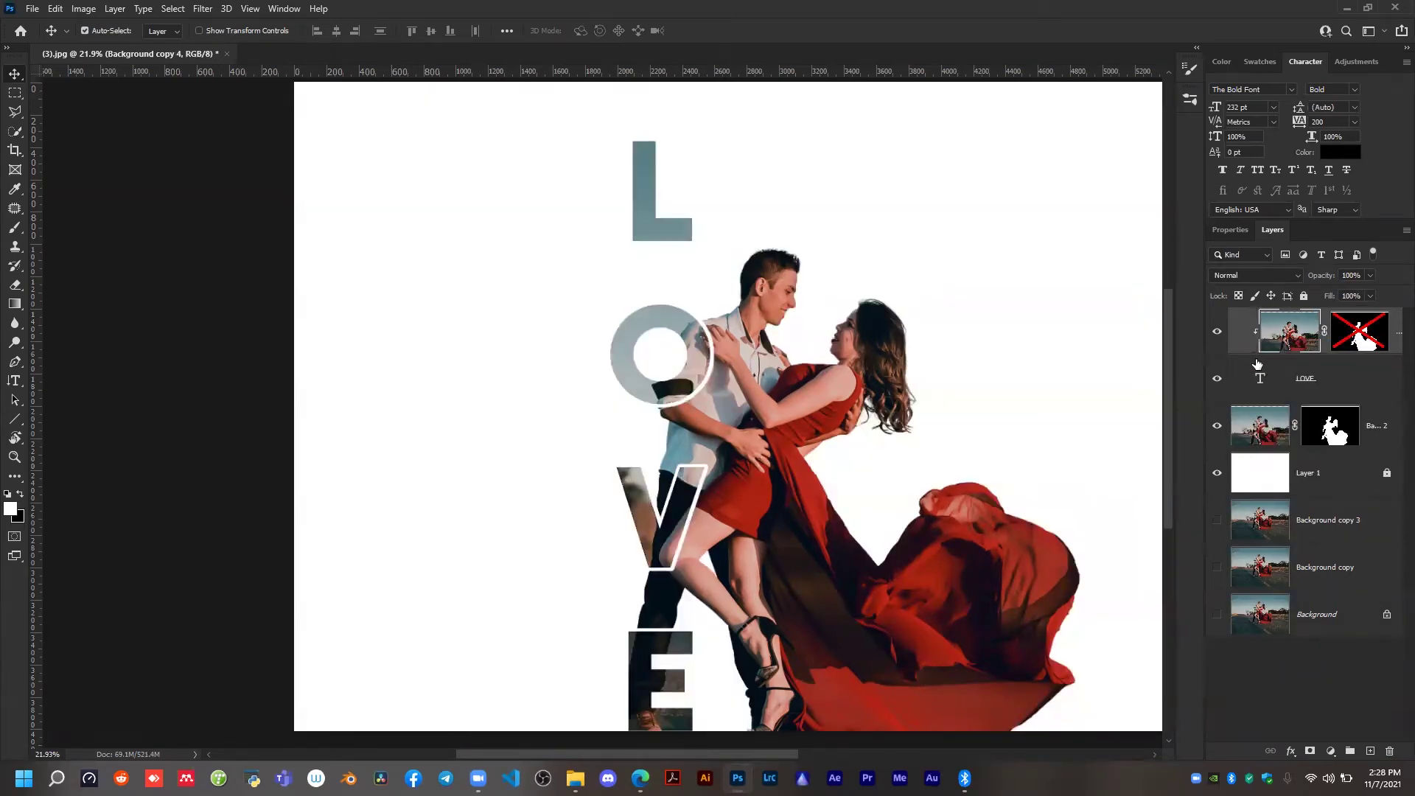
Free-transform the LOVE text, its clipped photo and the couple cutout together, scaling to 99.78% and moving them to X about 4215 px.
scroll(819, 459, down, 3)
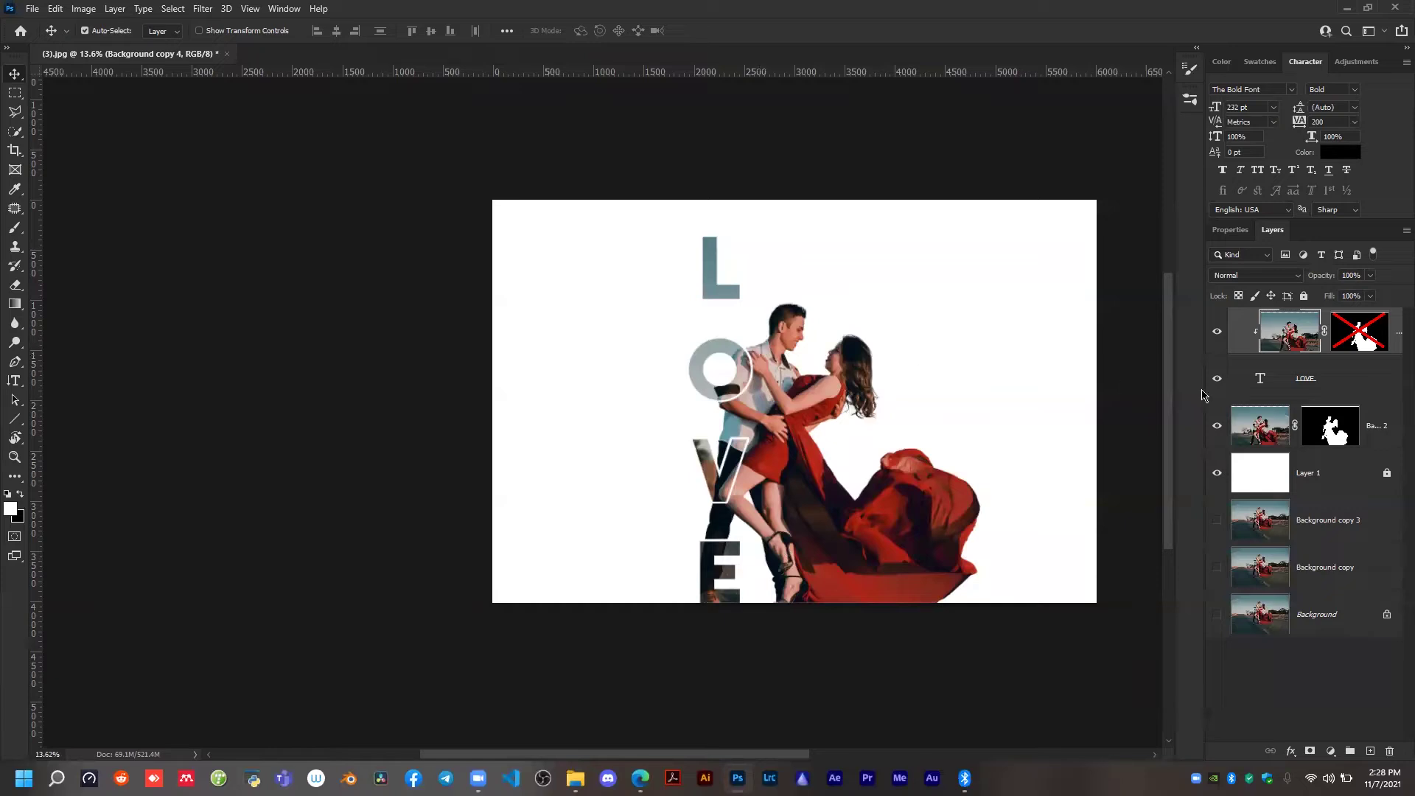
click(1319, 490)
drag(466, 133, 1052, 598)
key(ctrl+t)
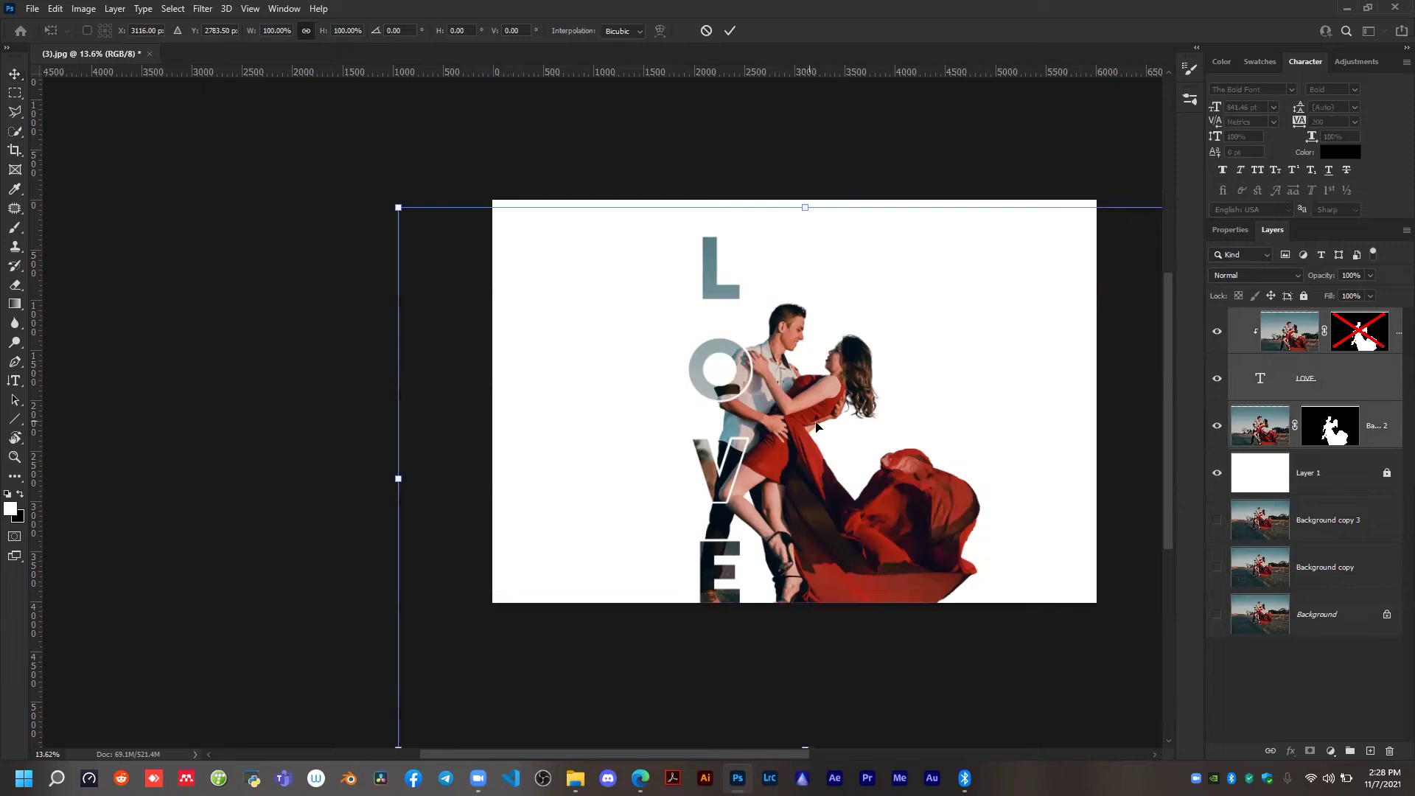
scroll(844, 432, down, 3)
drag(821, 626, 821, 629)
drag(829, 467, 891, 466)
Nudge the transformed layers slightly down so the artwork meets the canvas's bottom edge, and apply the transform.
key(Down)
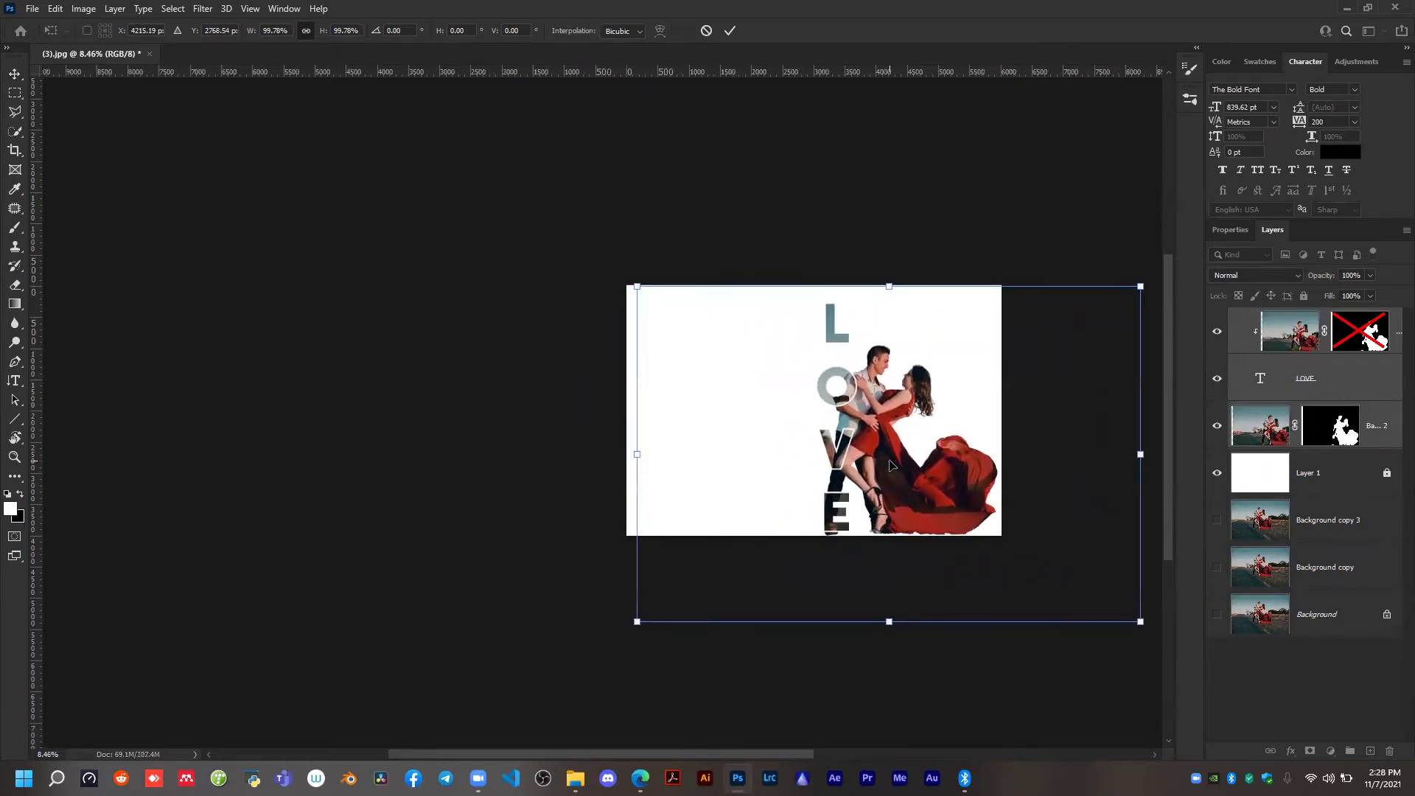
key(Down)
key(Down)
key(Down)
key(Down)
key(Down)
key(Down)
key(Down)
key(Up)
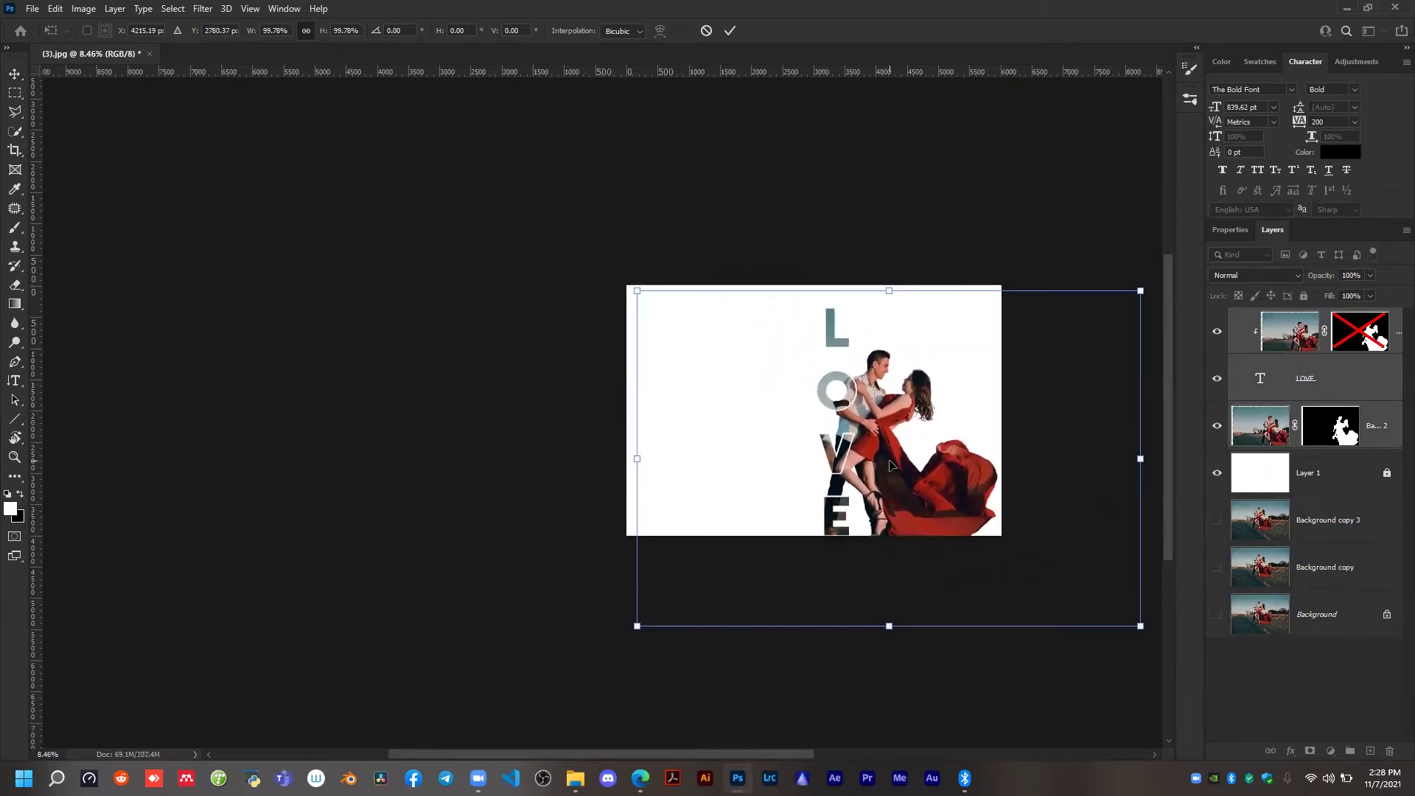
click(729, 30)
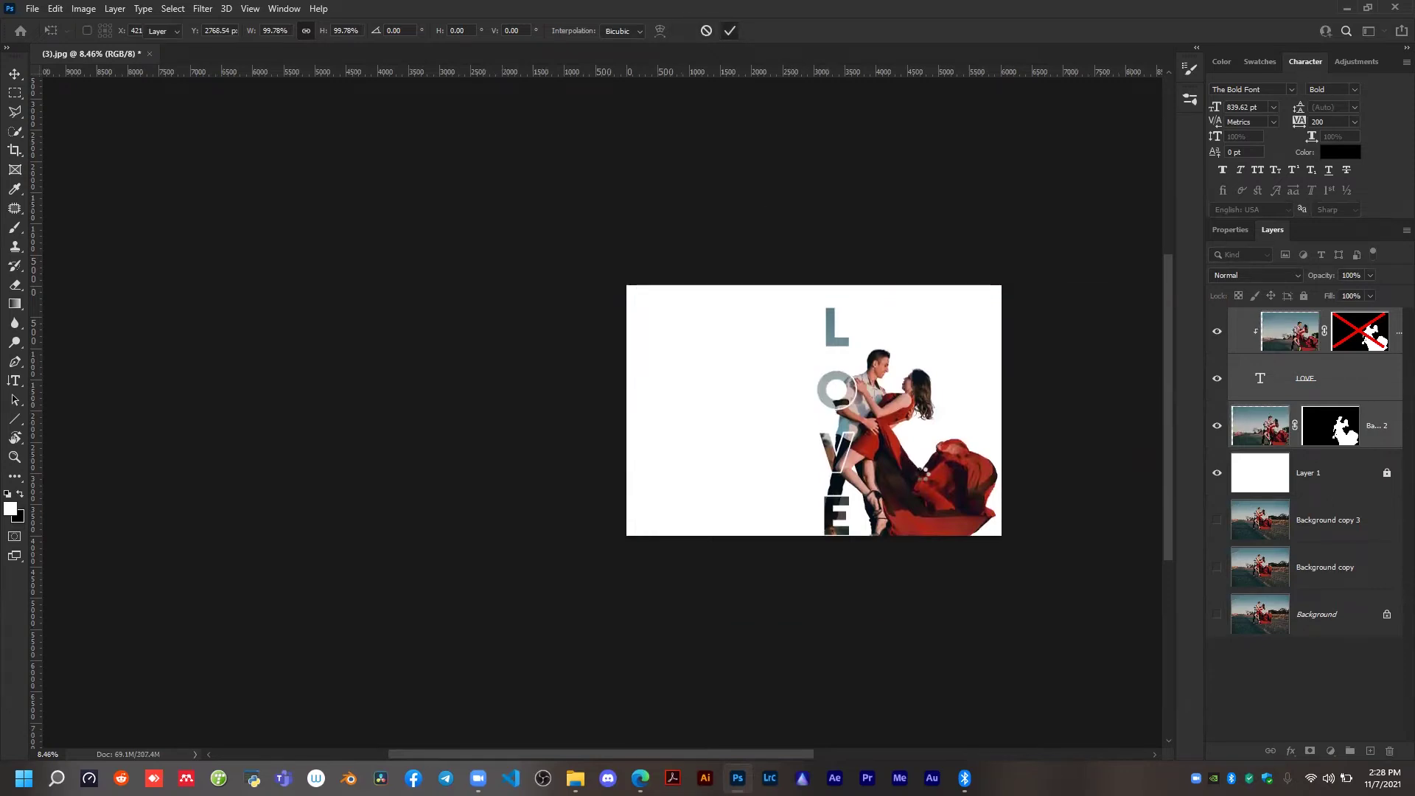
scroll(827, 474, left, 2)
scroll(1096, 479, up, 3)
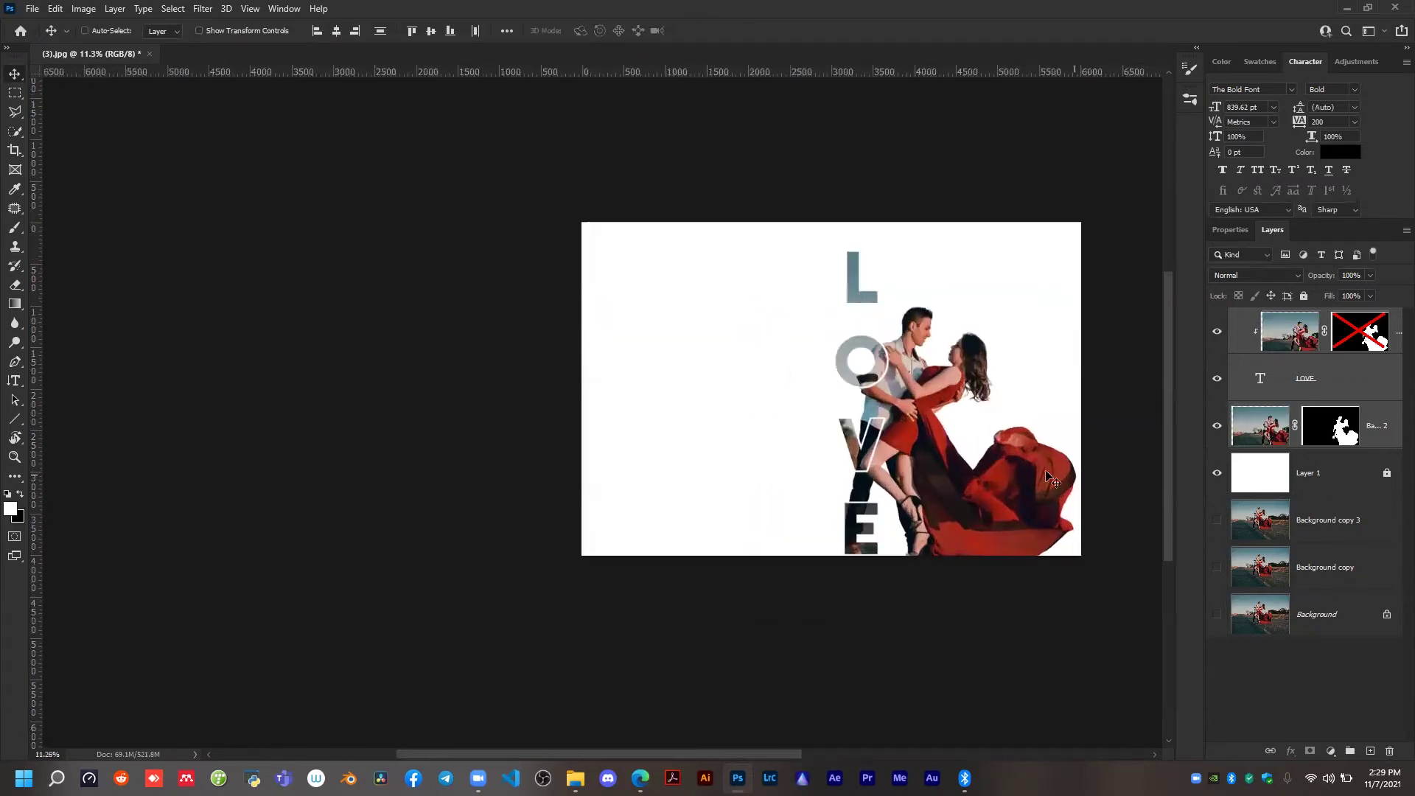
Place a vertical guide at the canvas's horizontal centre, at about 3000 px.
drag(37, 353, 772, 537)
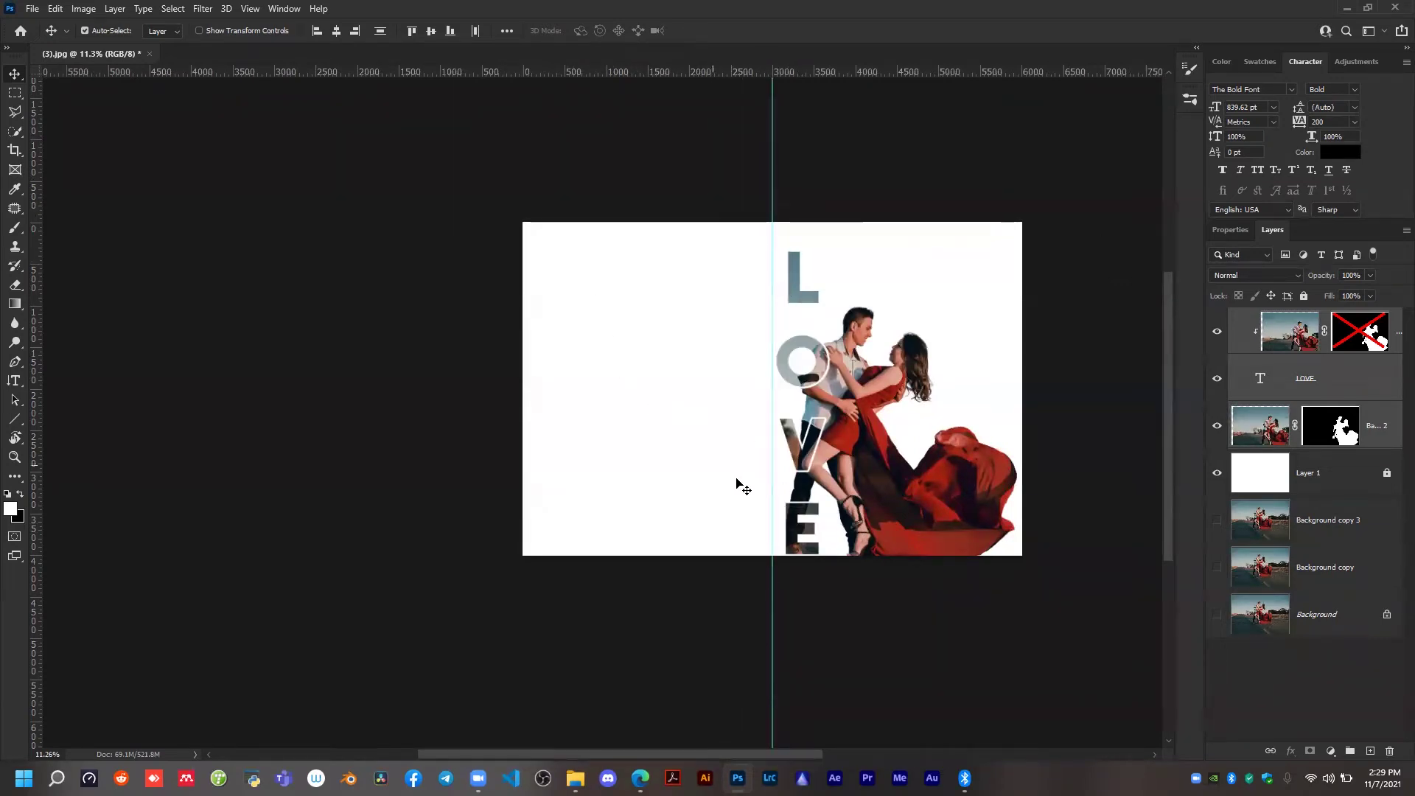
scroll(955, 524, up, 2)
scroll(955, 525, up, 1)
scroll(790, 312, up, 1)
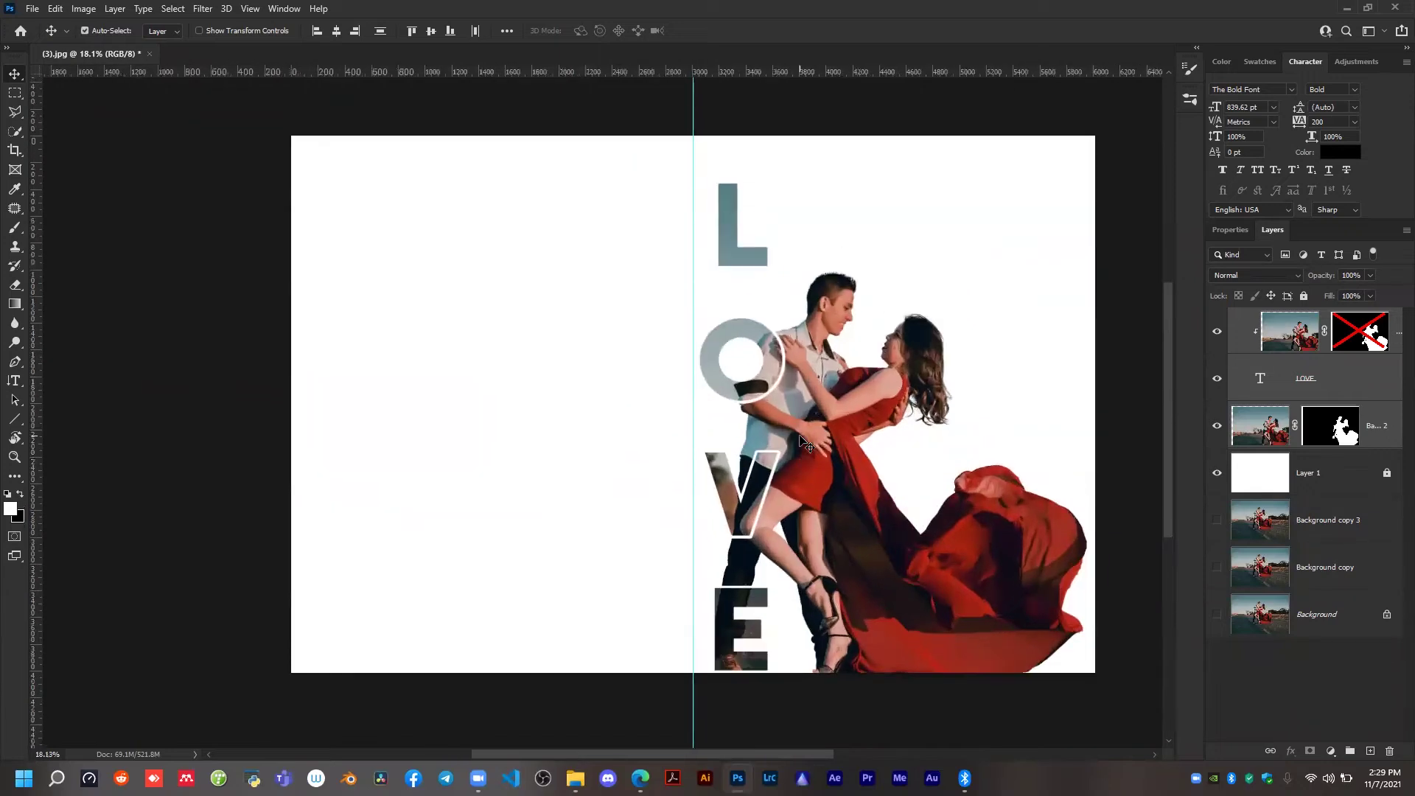
scroll(755, 405, down, 1)
scroll(756, 406, up, 1)
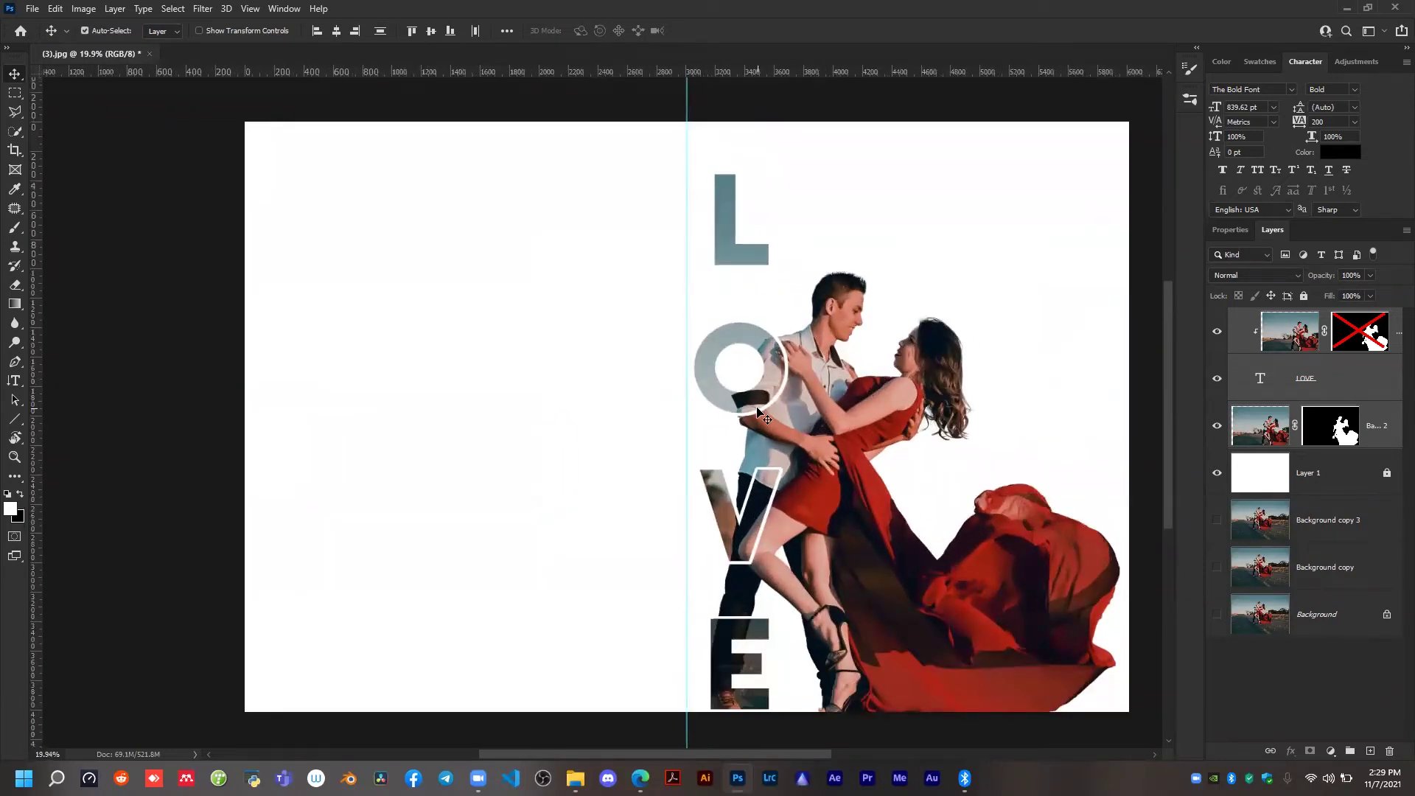
scroll(831, 404, down, 1)
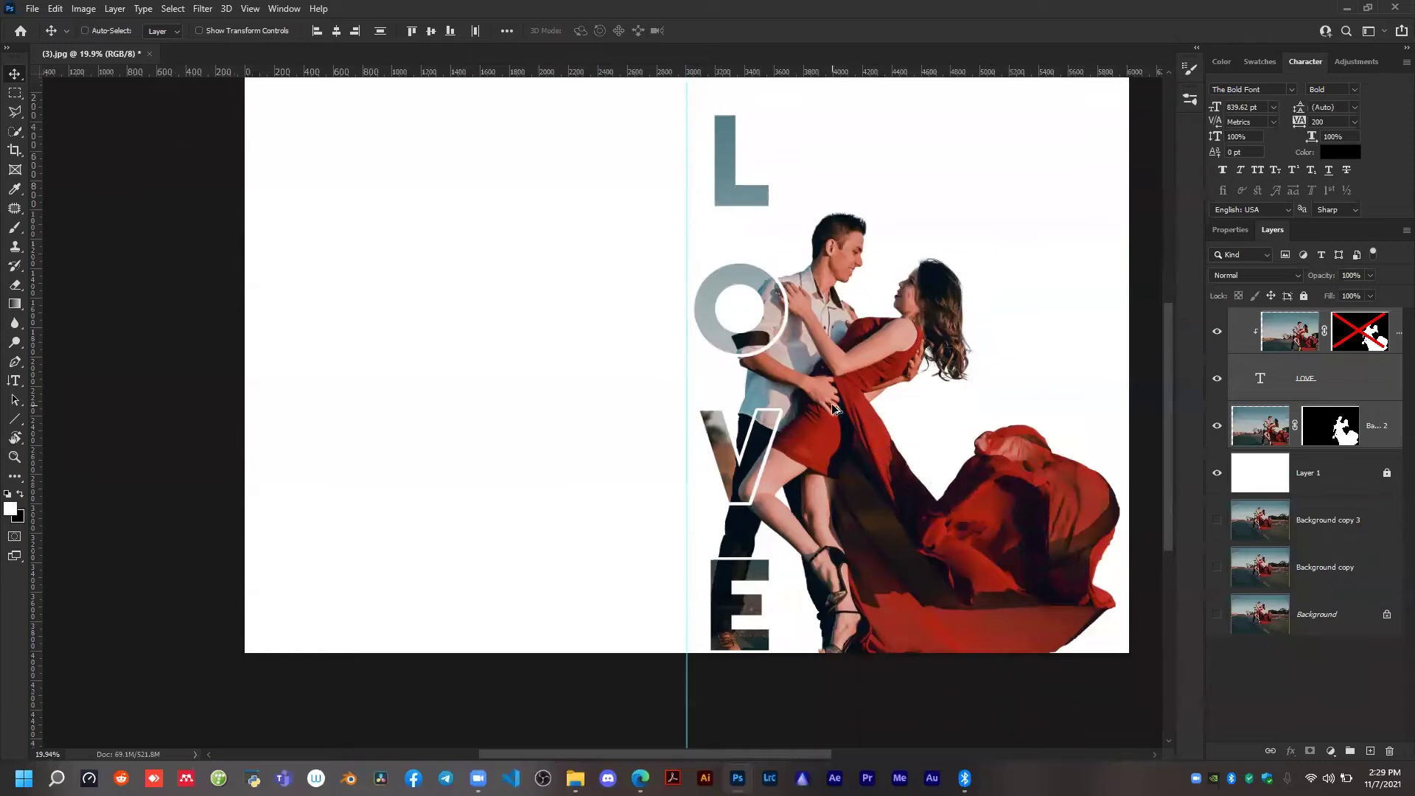
scroll(831, 404, up, 1)
Open the photo (2).jpg from the file explorer as a separate document and close it again.
click(581, 770)
drag(693, 213, 221, 56)
key(alt+Tab)
scroll(605, 420, up, 1)
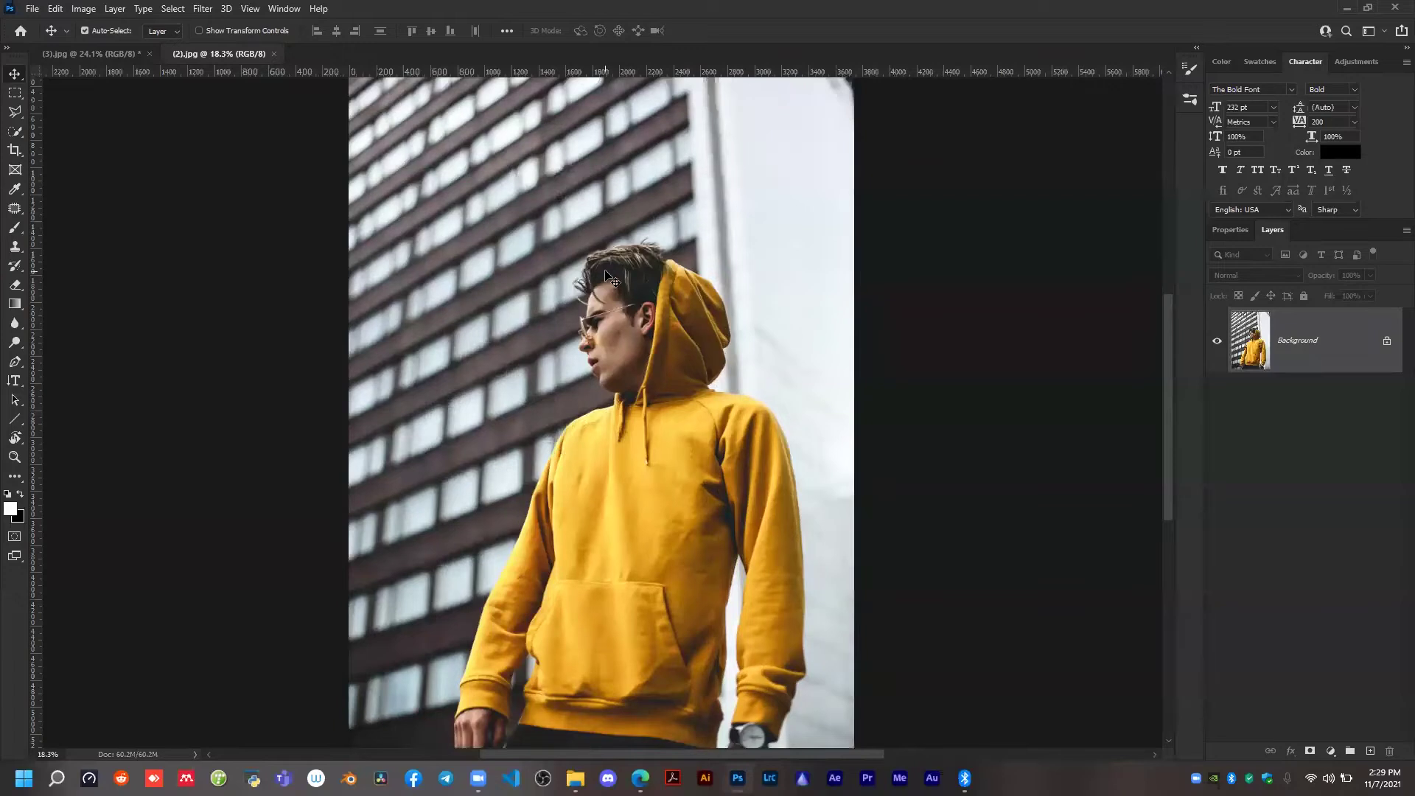
scroll(612, 280, down, 1)
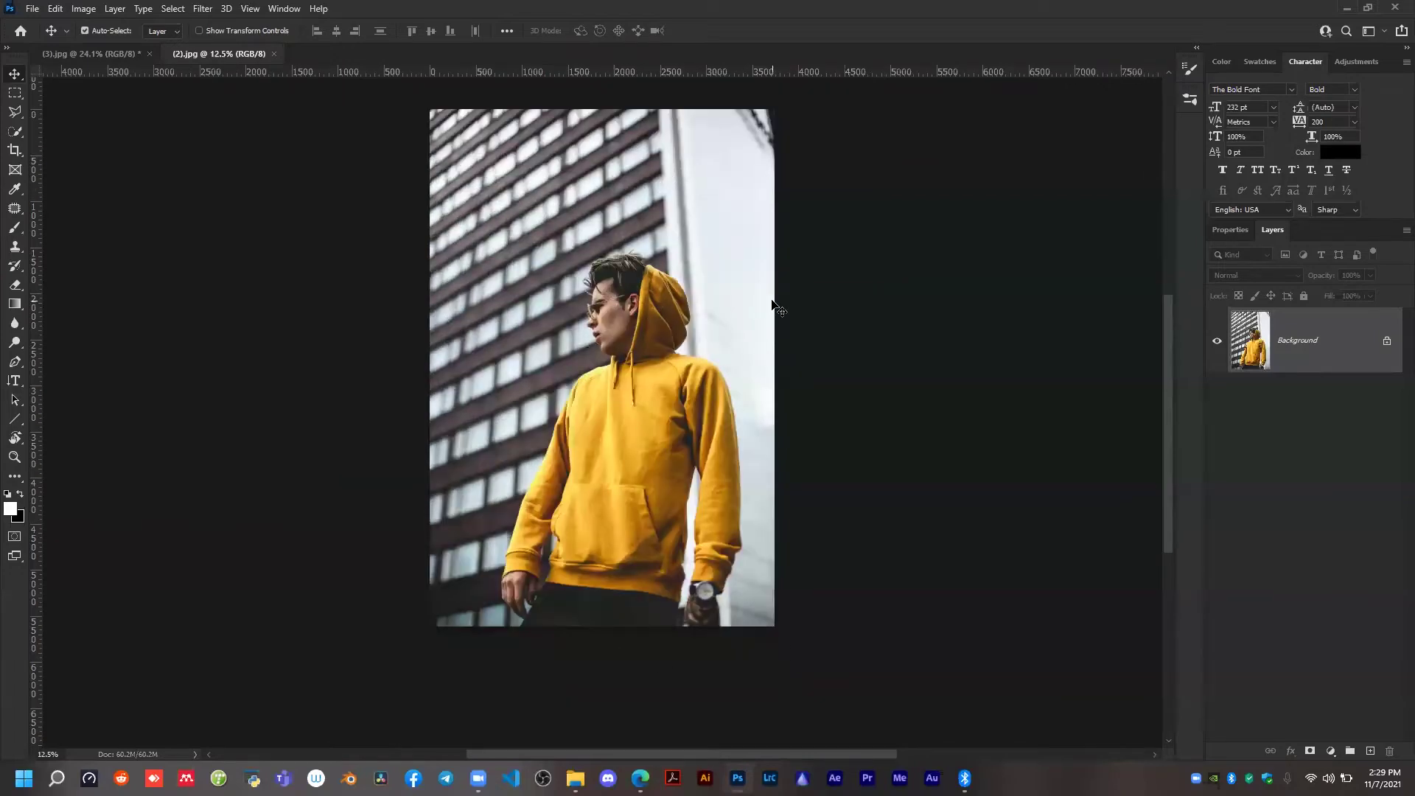
click(275, 54)
Close the (3).jpg composition, discarding its unsaved changes.
scroll(370, 190, down, 1)
scroll(458, 228, up, 1)
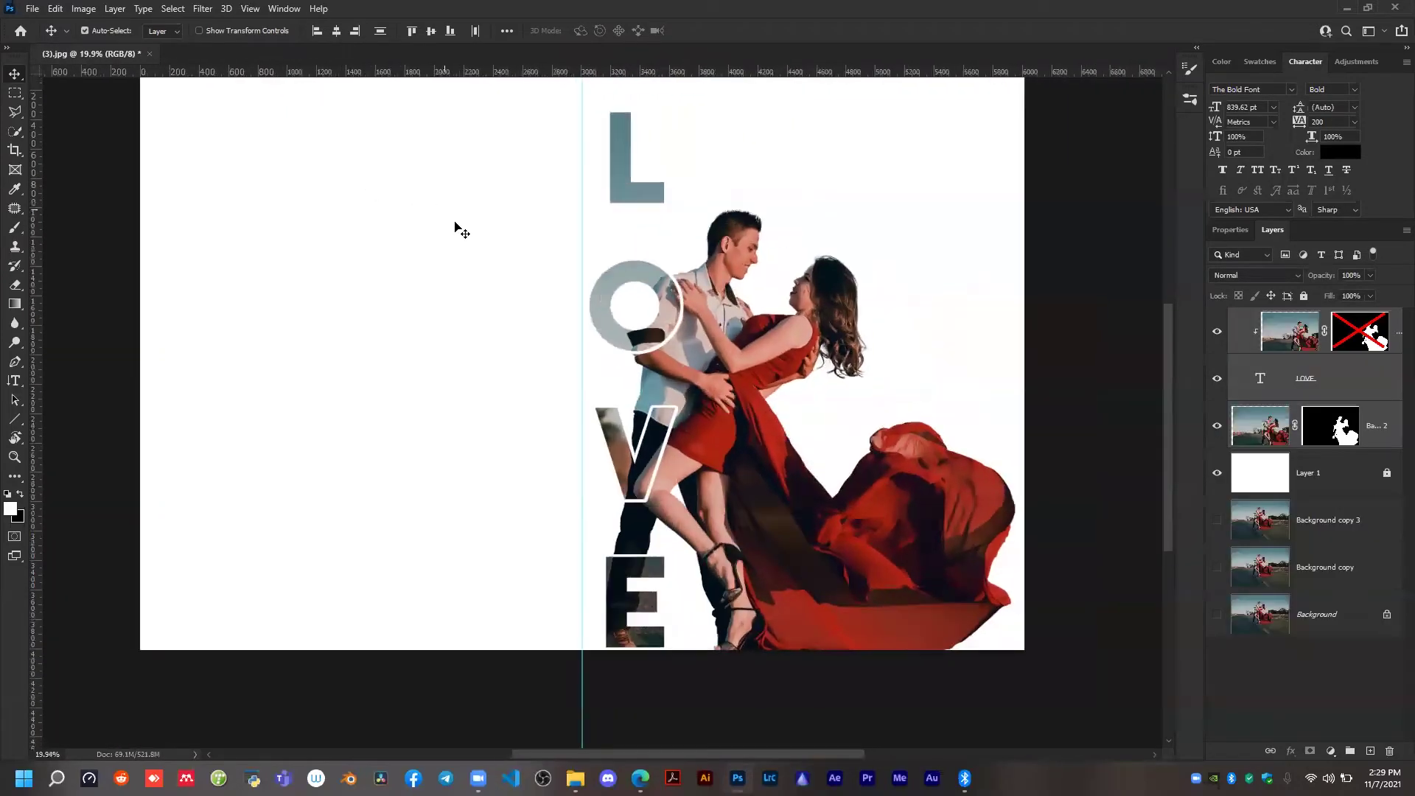
scroll(406, 206, up, 1)
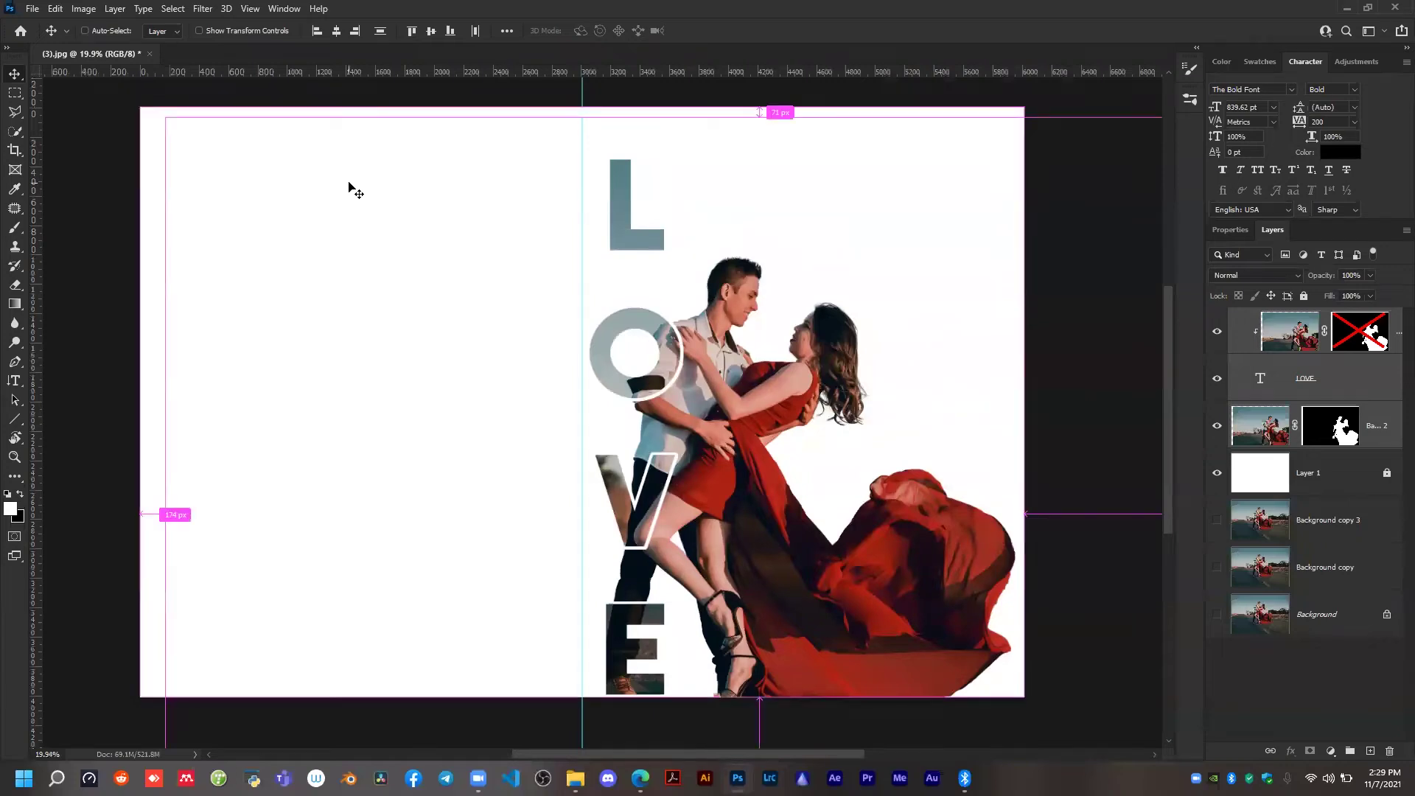
scroll(180, 78, right, 1)
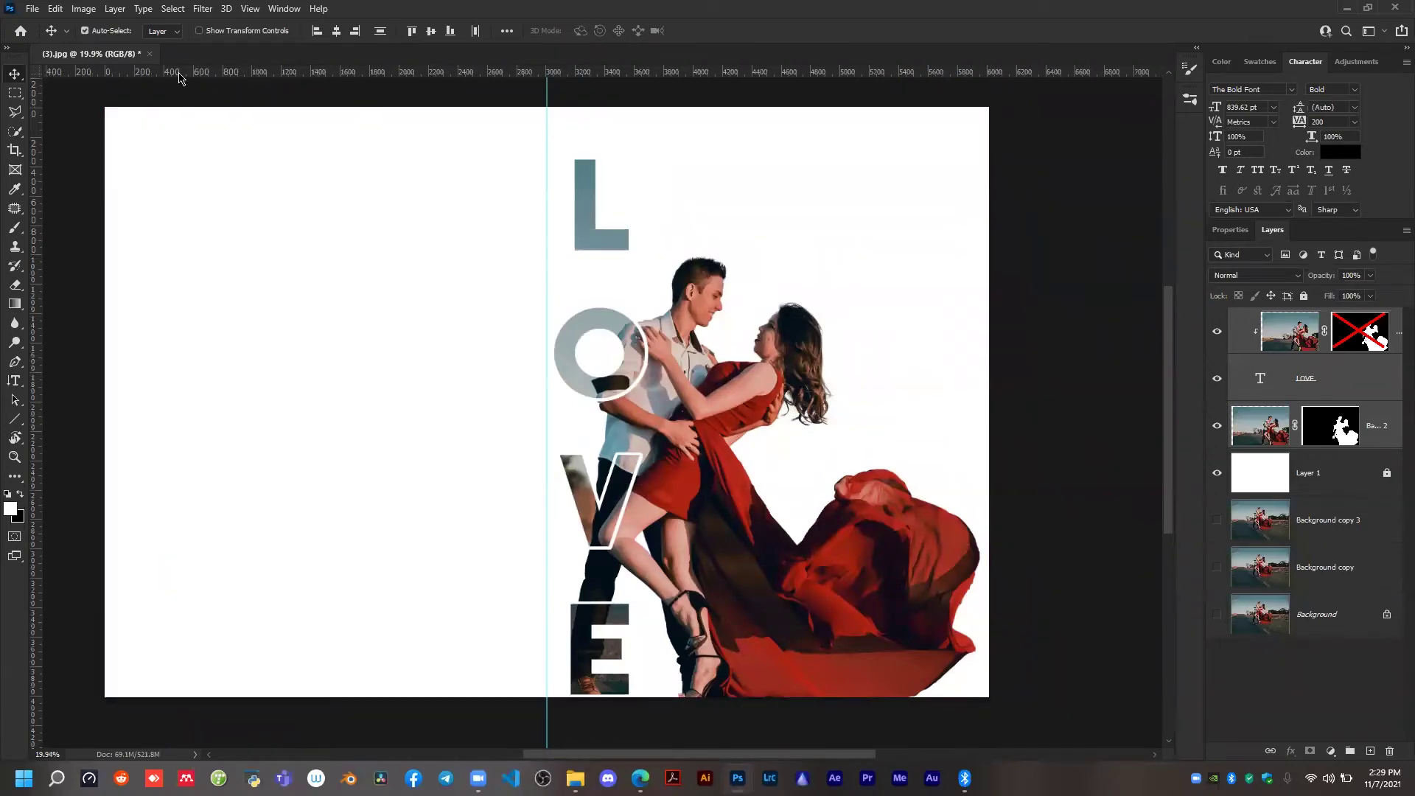
click(149, 54)
click(698, 289)
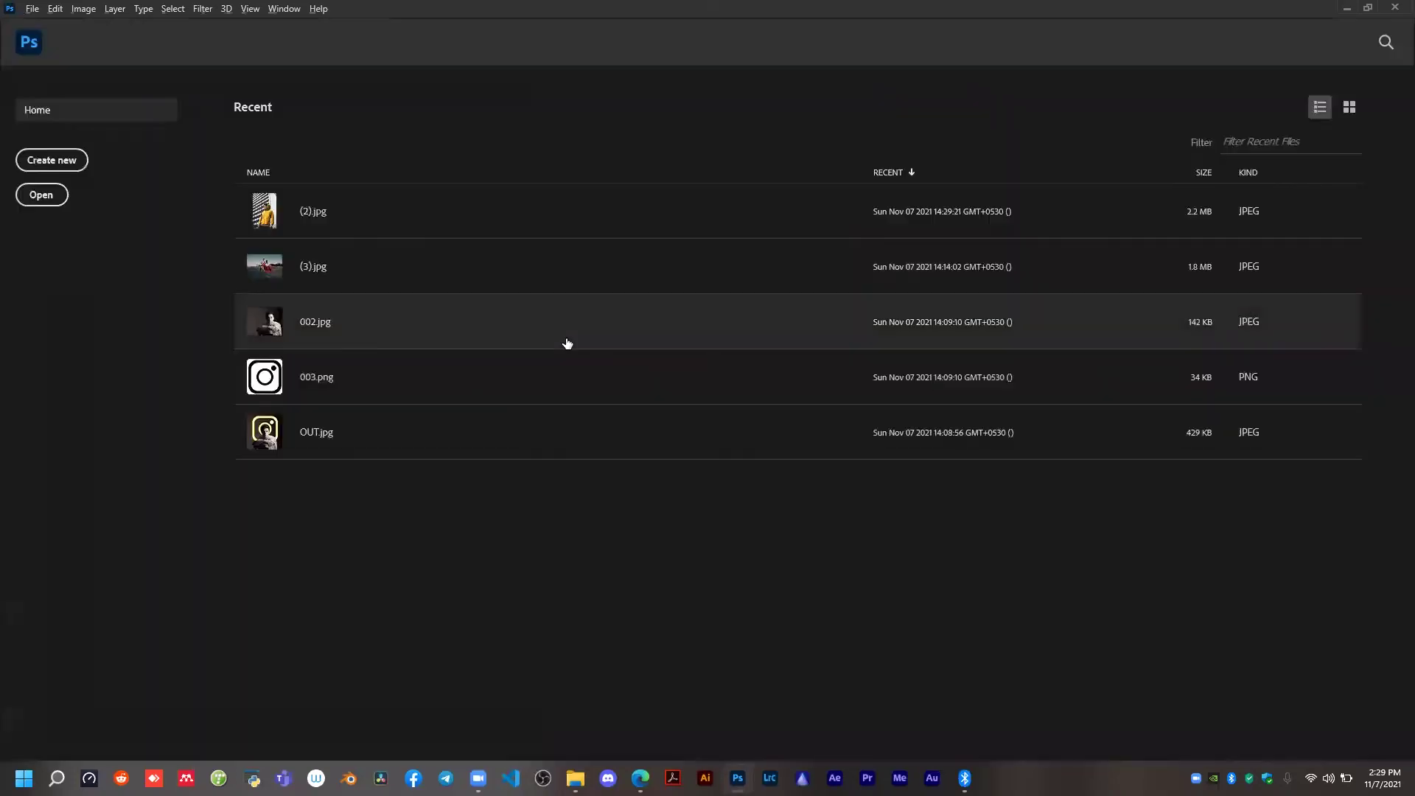
Create a white 3068 × 4217 px document at 300 ppi and try to rotate its canvas 90° counterclockwise.
click(34, 162)
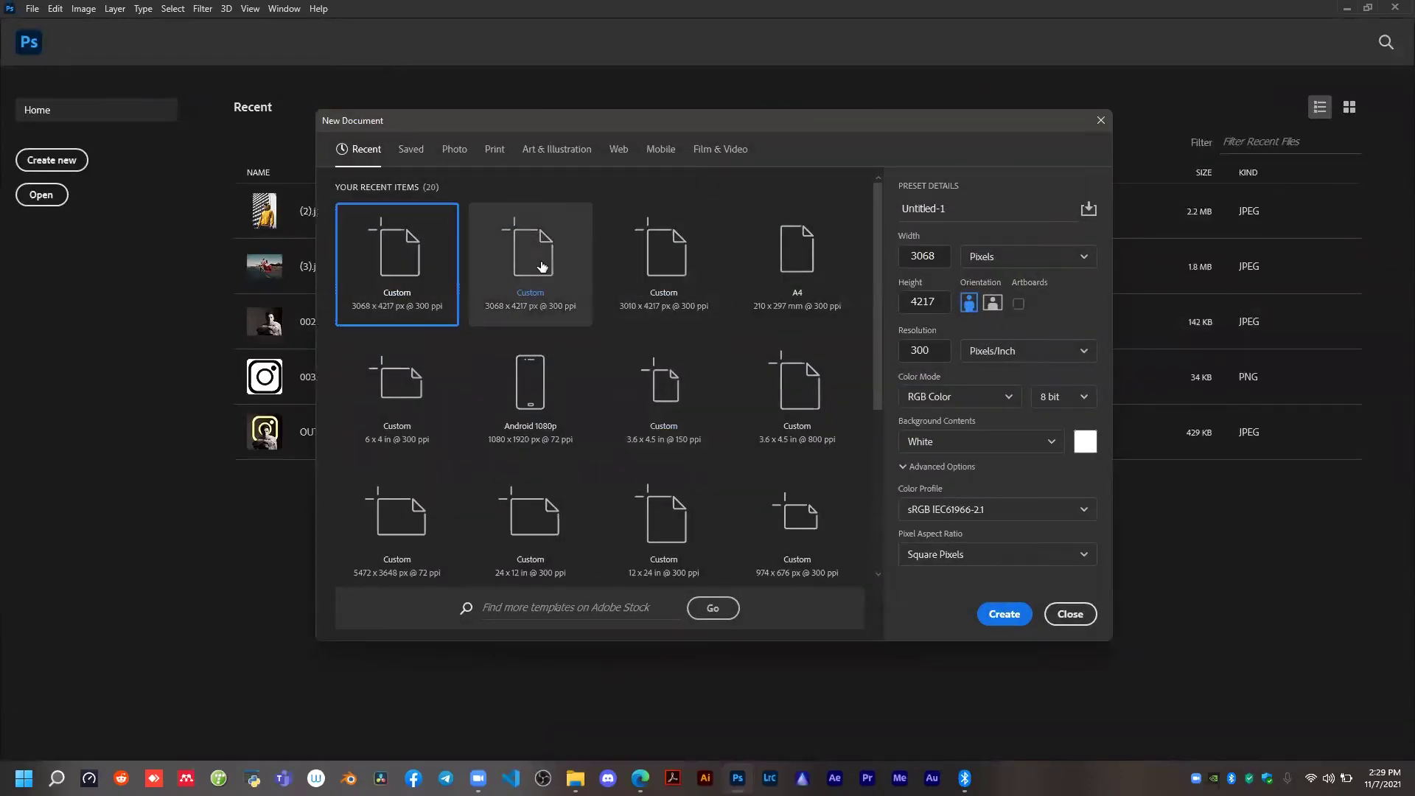
click(1003, 613)
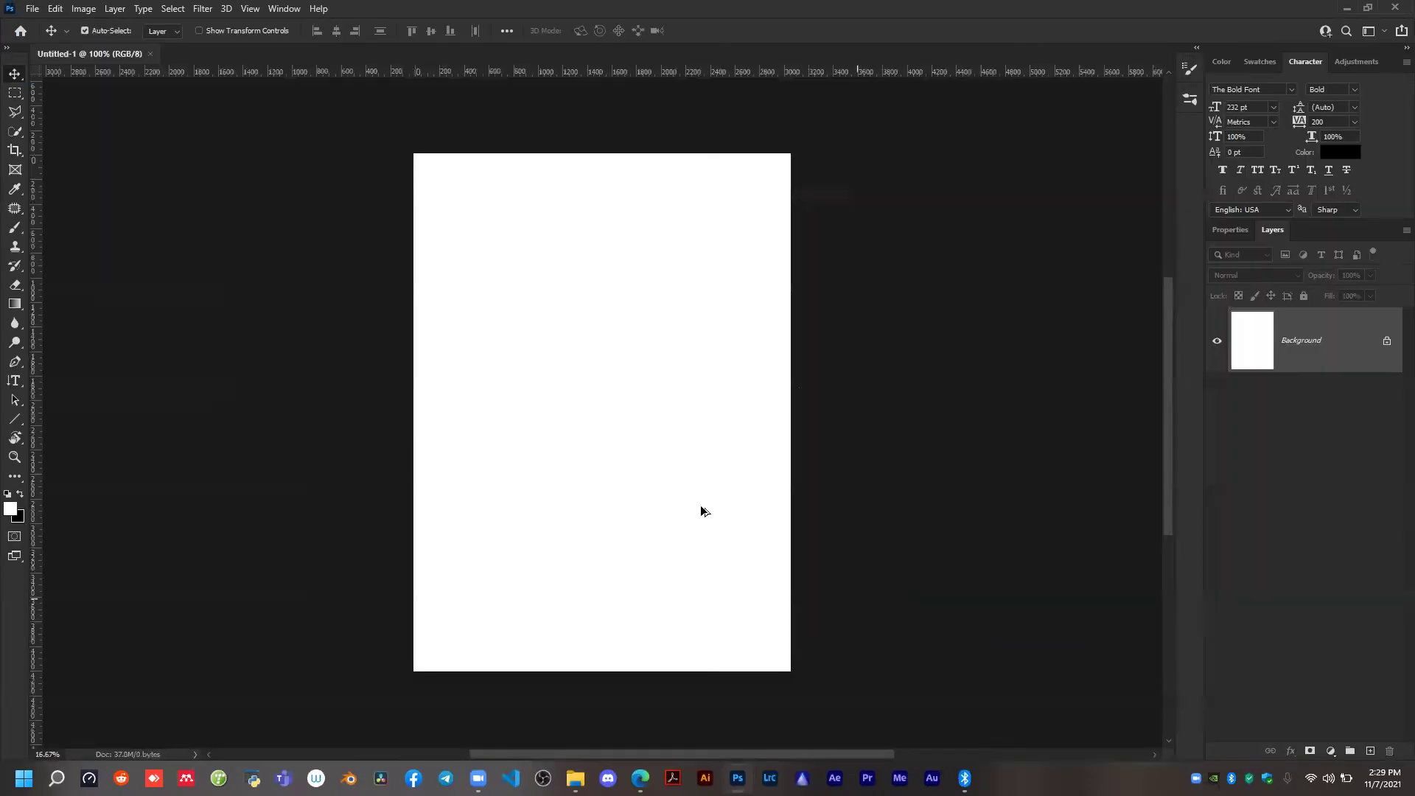
click(83, 8)
mouse_move(149, 142)
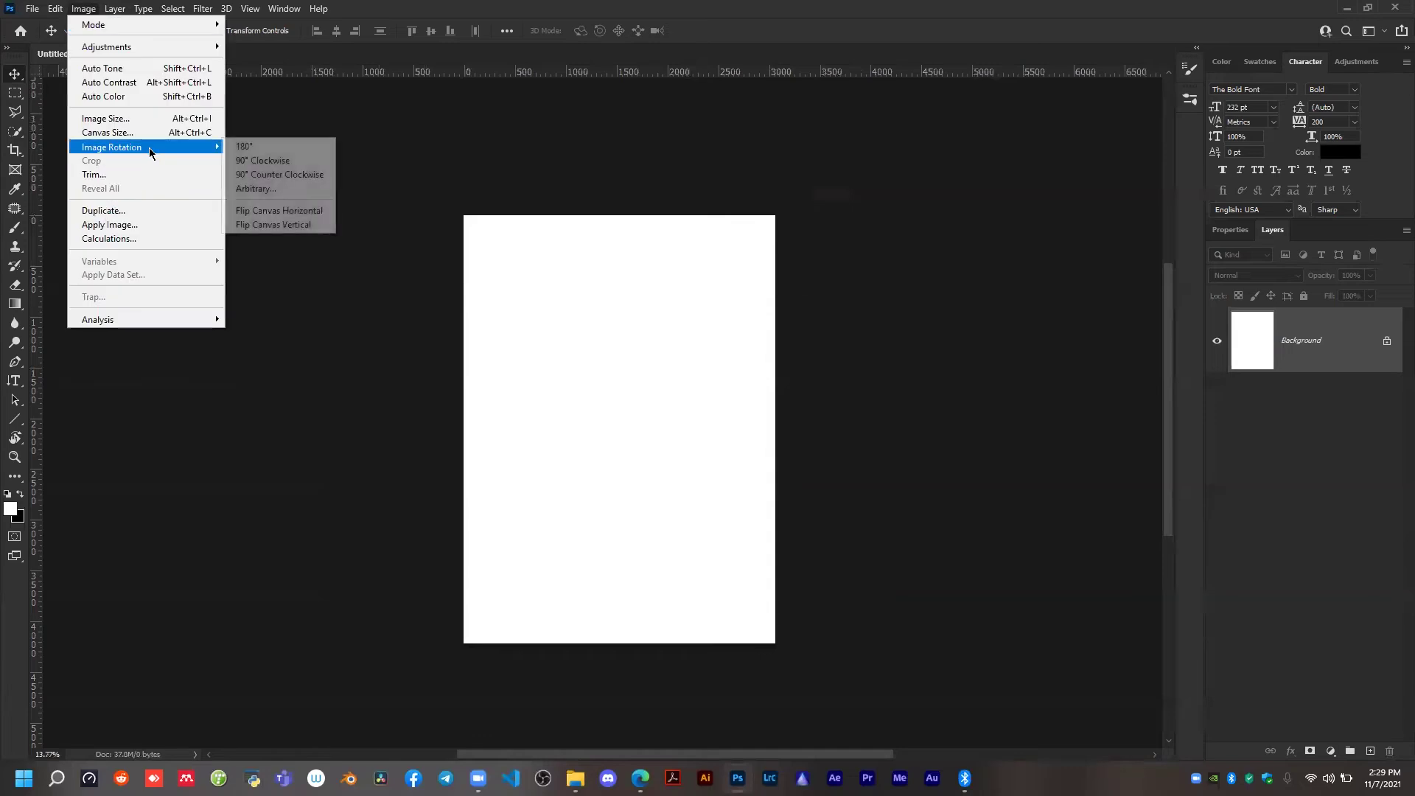
click(269, 175)
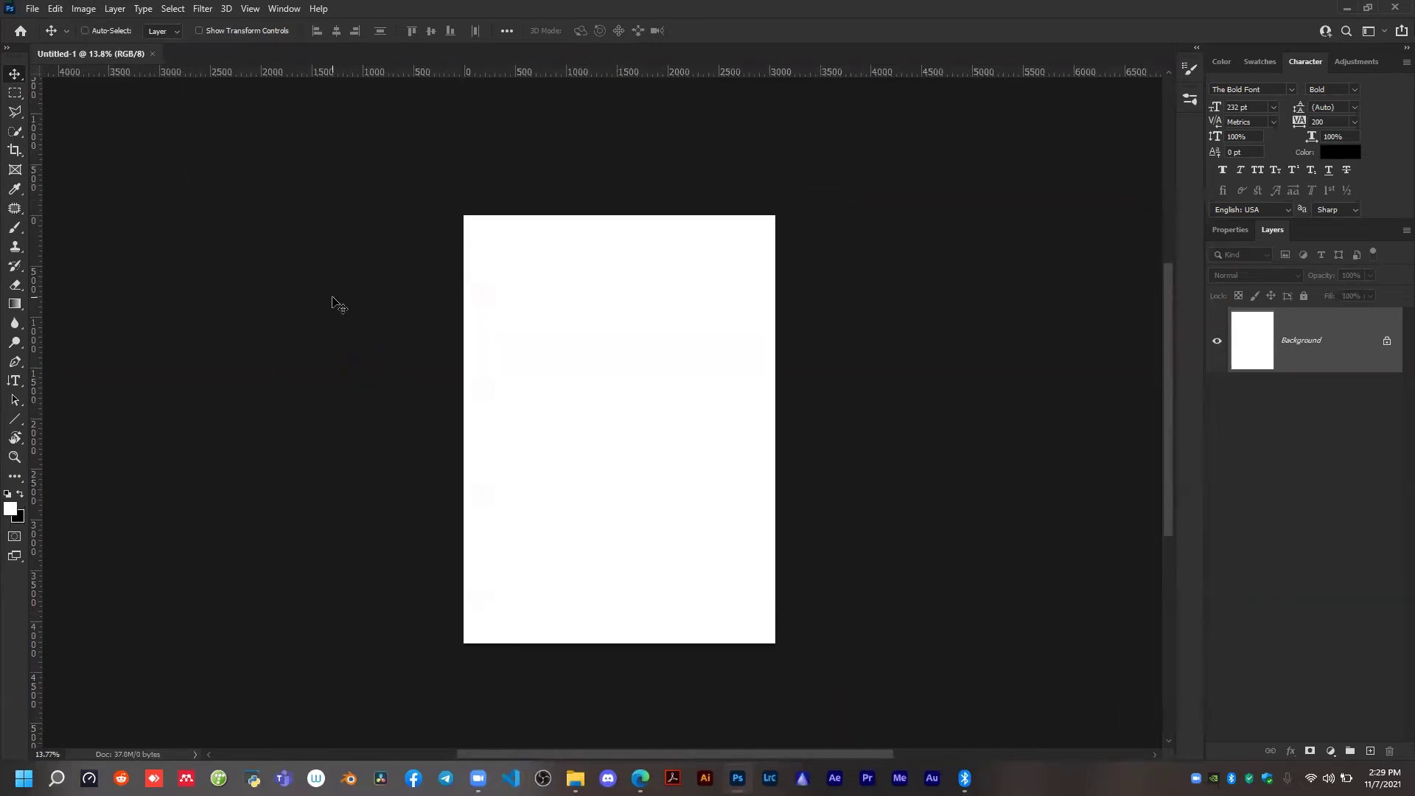
Create another white 3068 × 4217 px document at 300 ppi and rotate its canvas 90° clockwise into landscape.
key(ctrl+n)
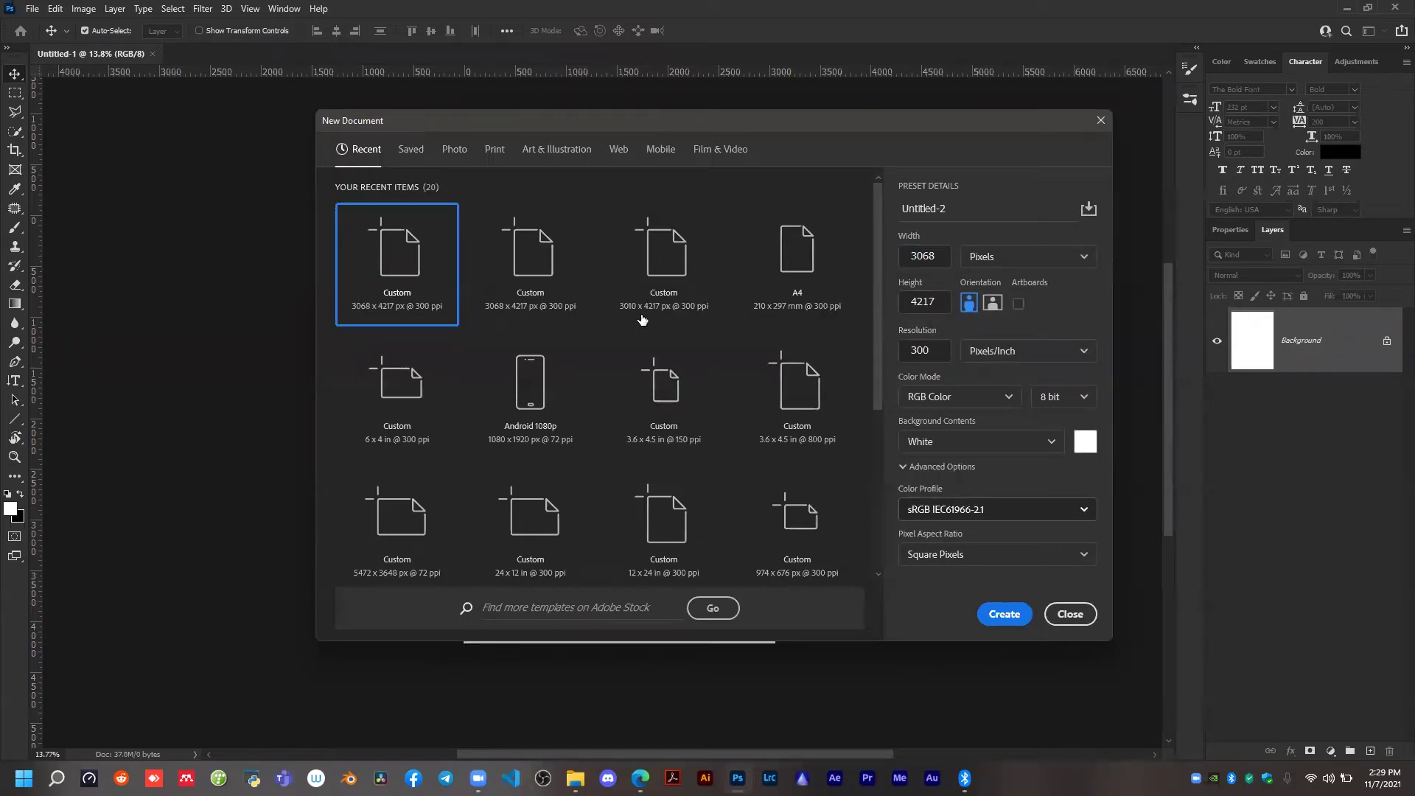
click(1002, 615)
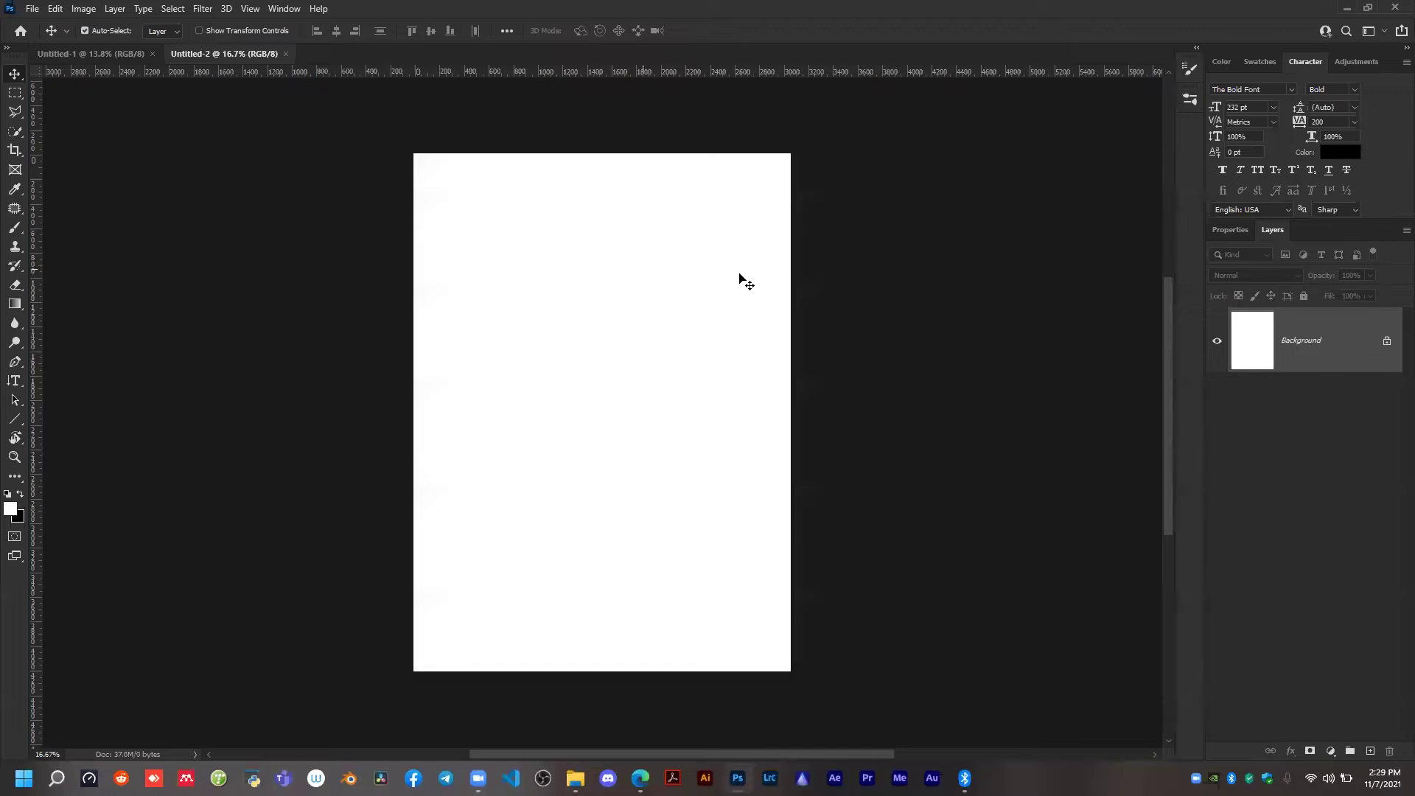
scroll(724, 297, up, 1)
click(83, 9)
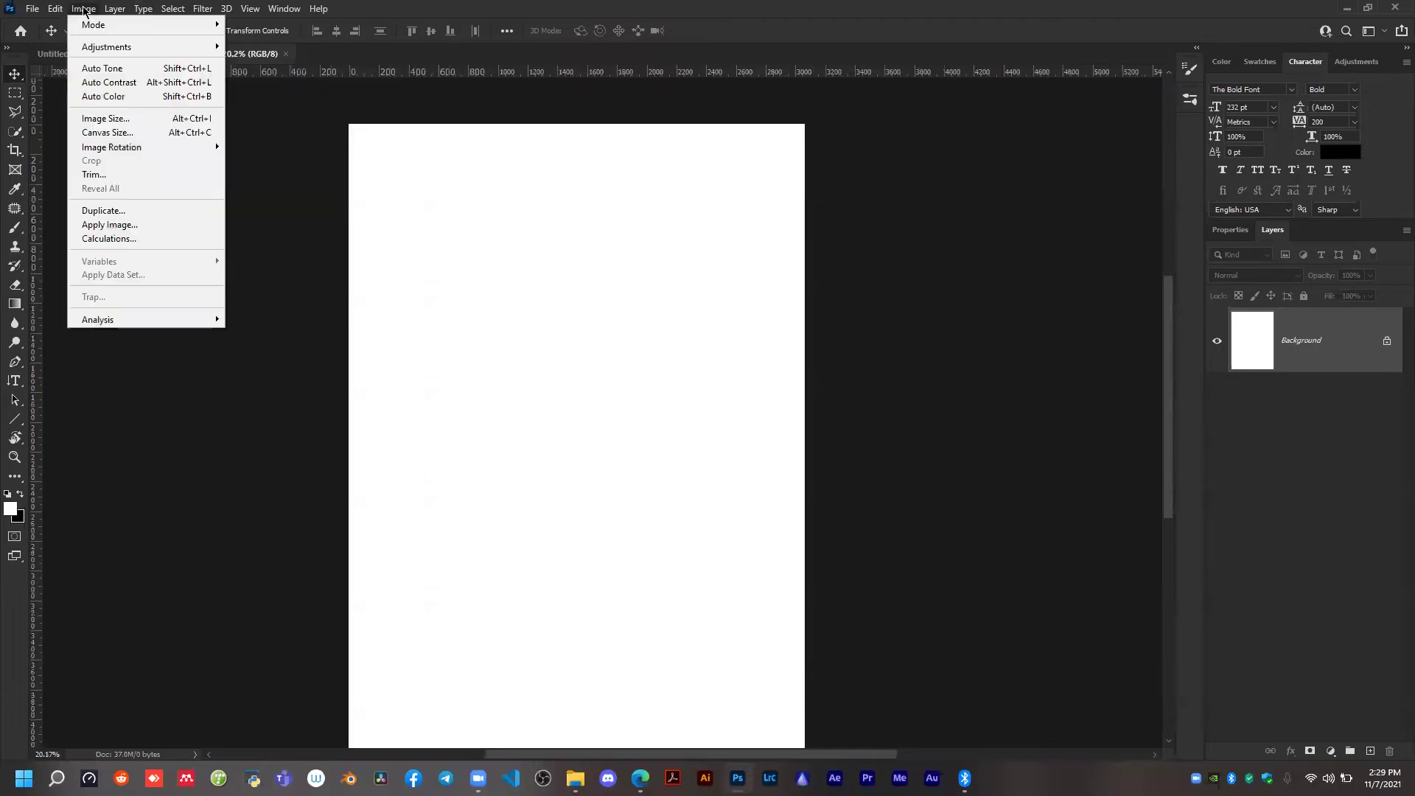
mouse_move(110, 150)
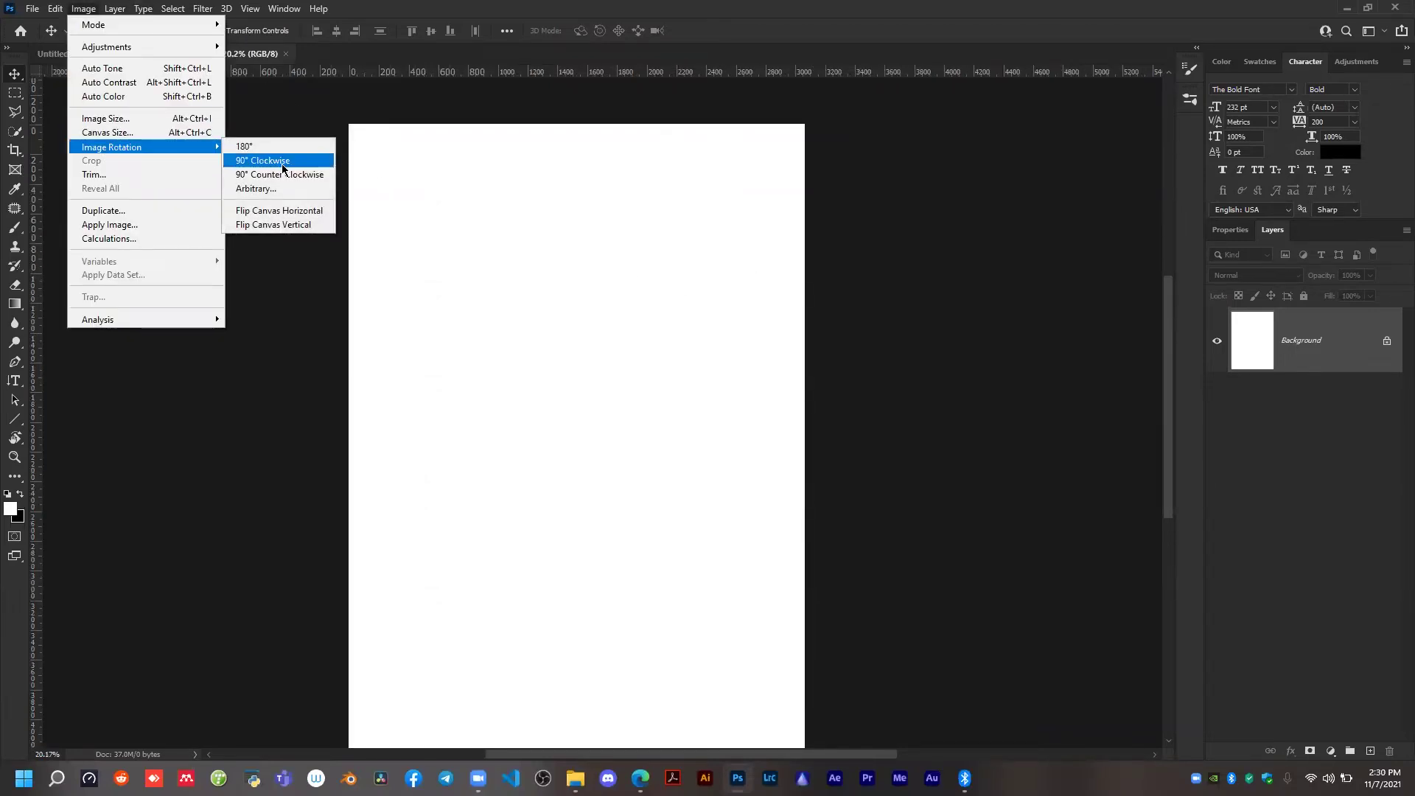
click(257, 162)
Switch to the Horizontal Type tool and add the text FALL in The Bold Font, 232 pt, on the canvas.
scroll(772, 293, down, 2)
scroll(767, 306, up, 2)
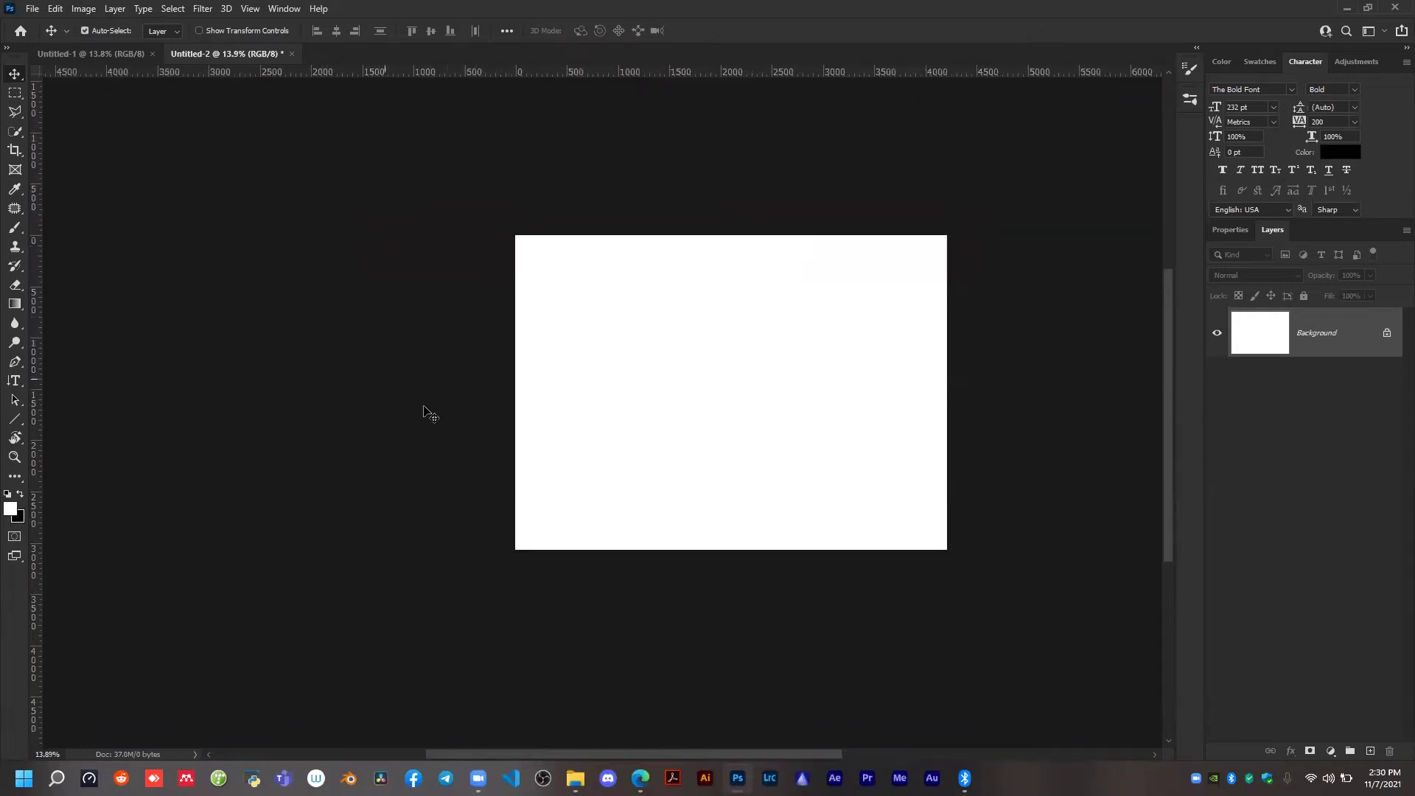
scroll(641, 390, up, 1)
scroll(796, 336, right, 1)
scroll(773, 346, right, 2)
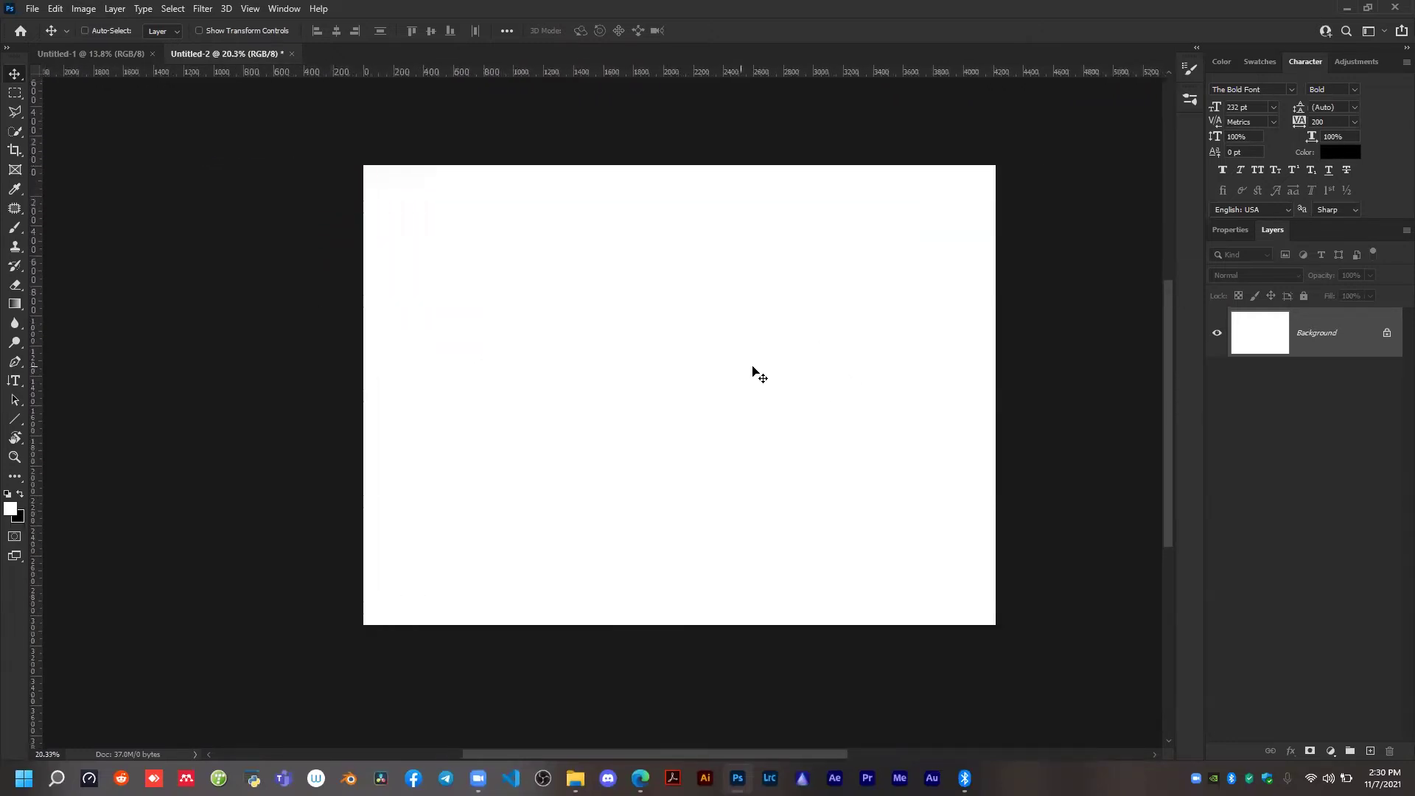
scroll(753, 366, up, 1)
scroll(752, 367, up, 1)
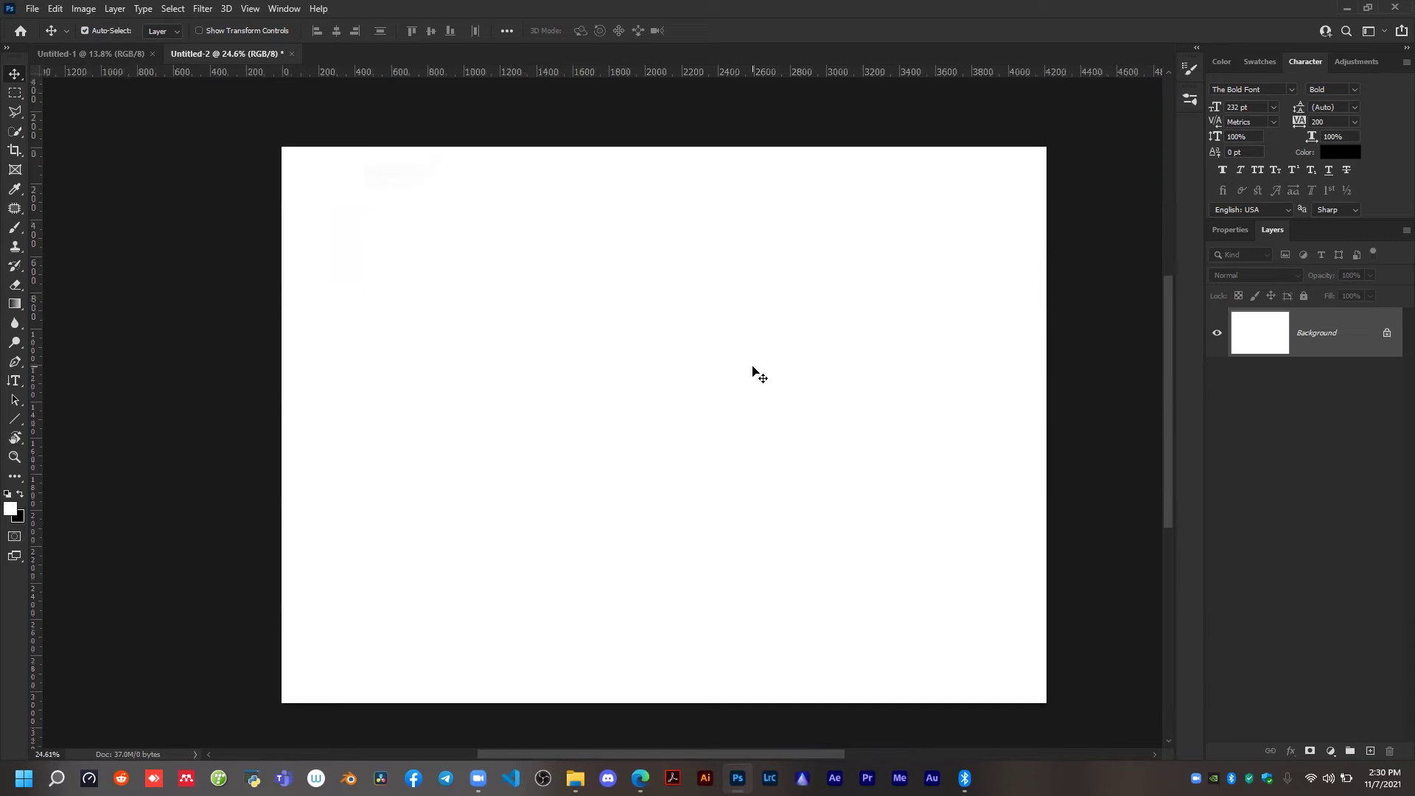
key(t)
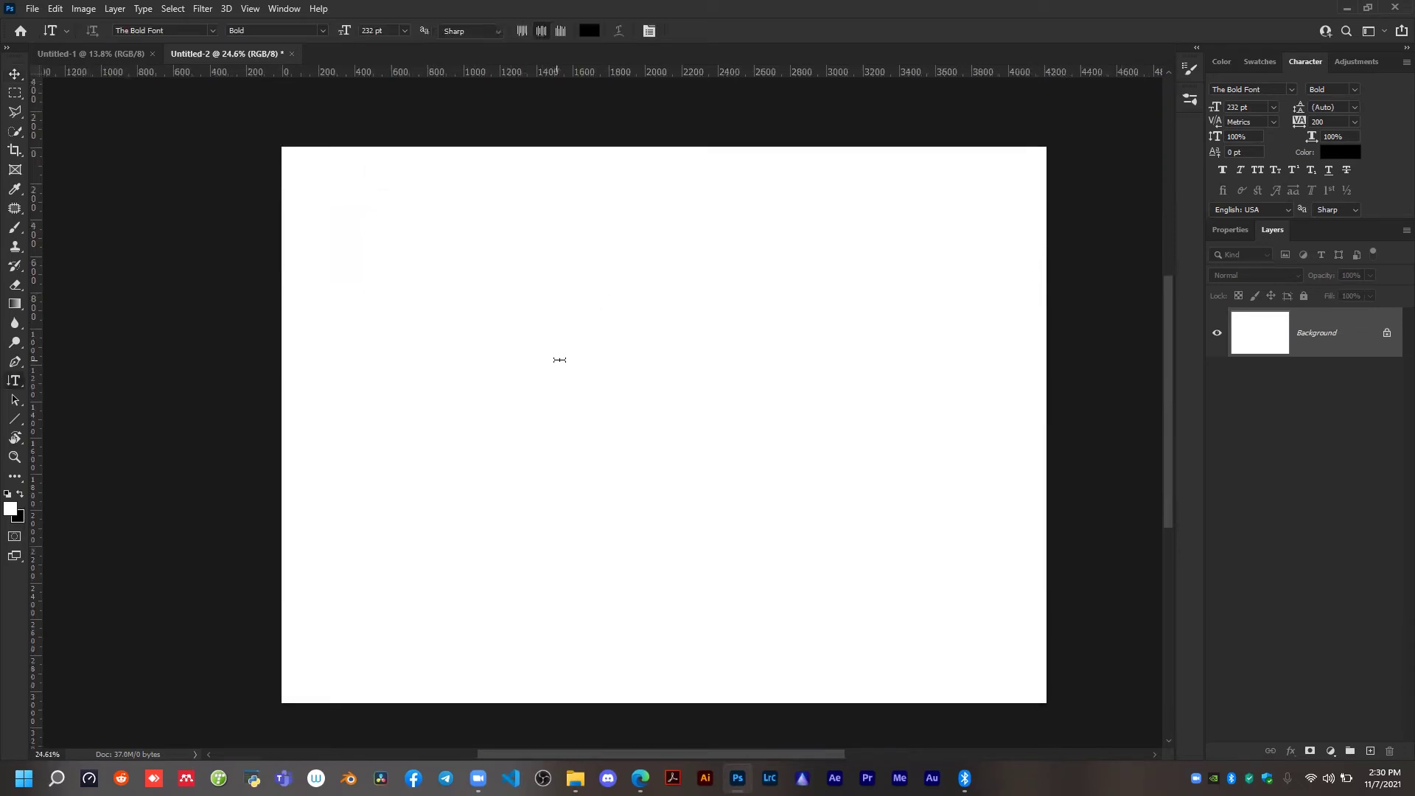
right_click(14, 388)
click(70, 383)
click(569, 519)
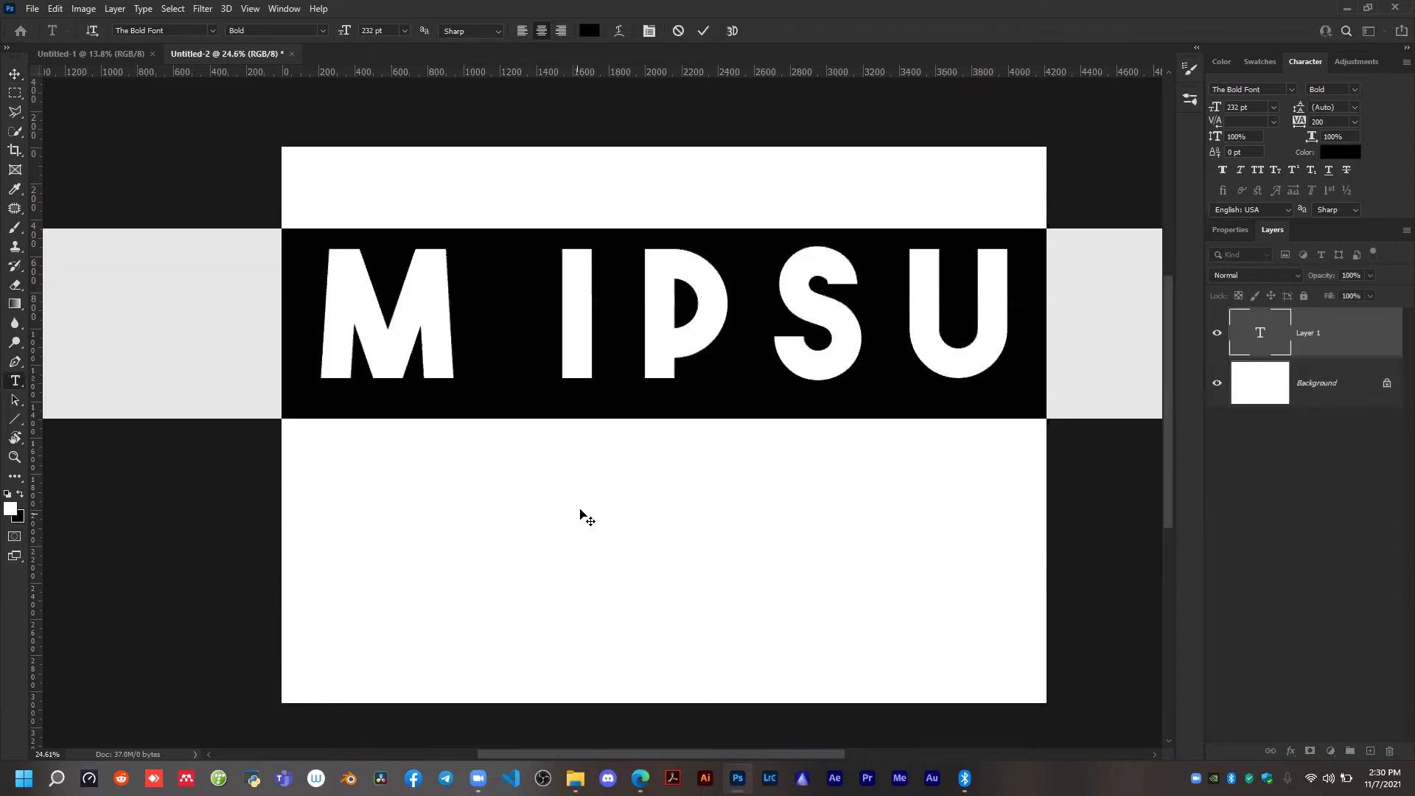
scroll(619, 488, down, 2)
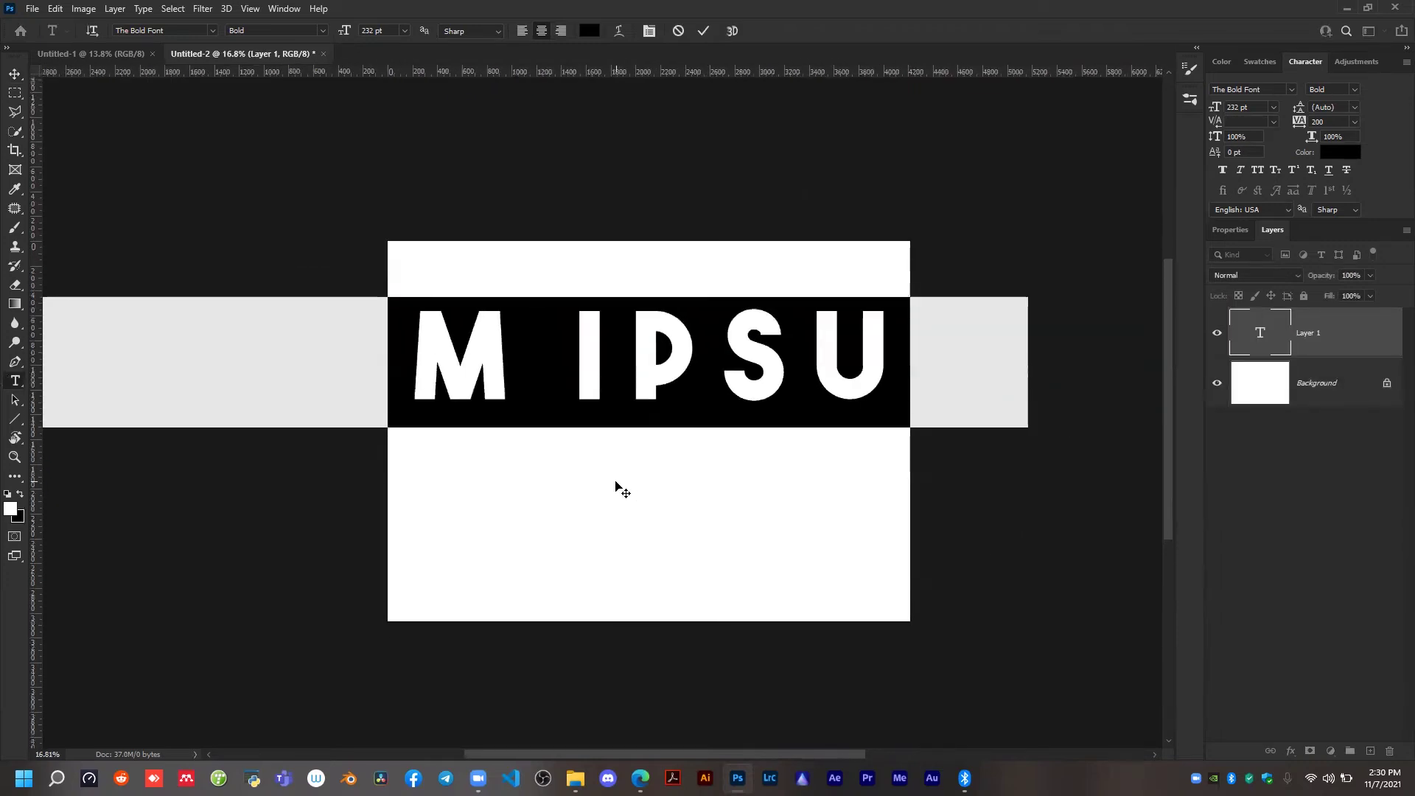
text(FALL)
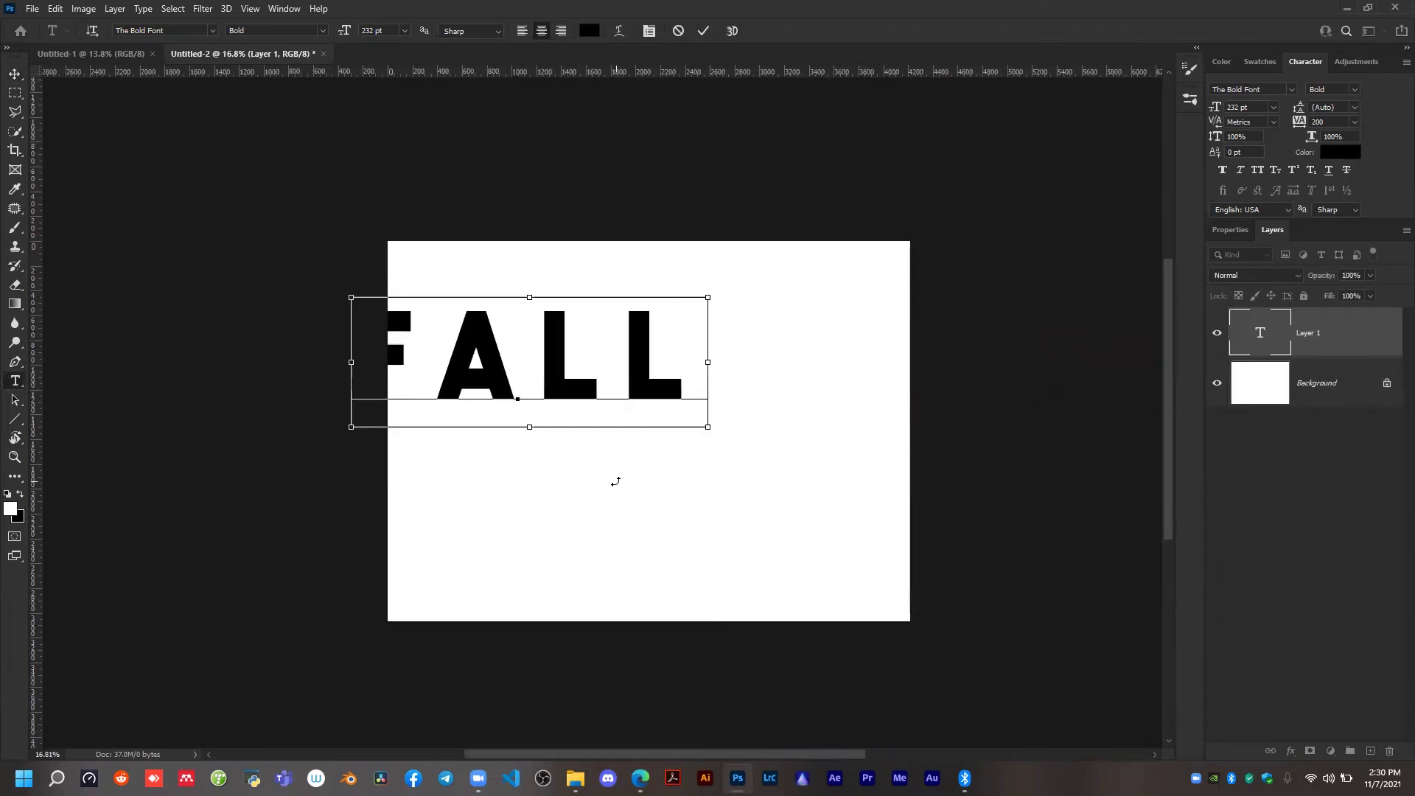
click(702, 30)
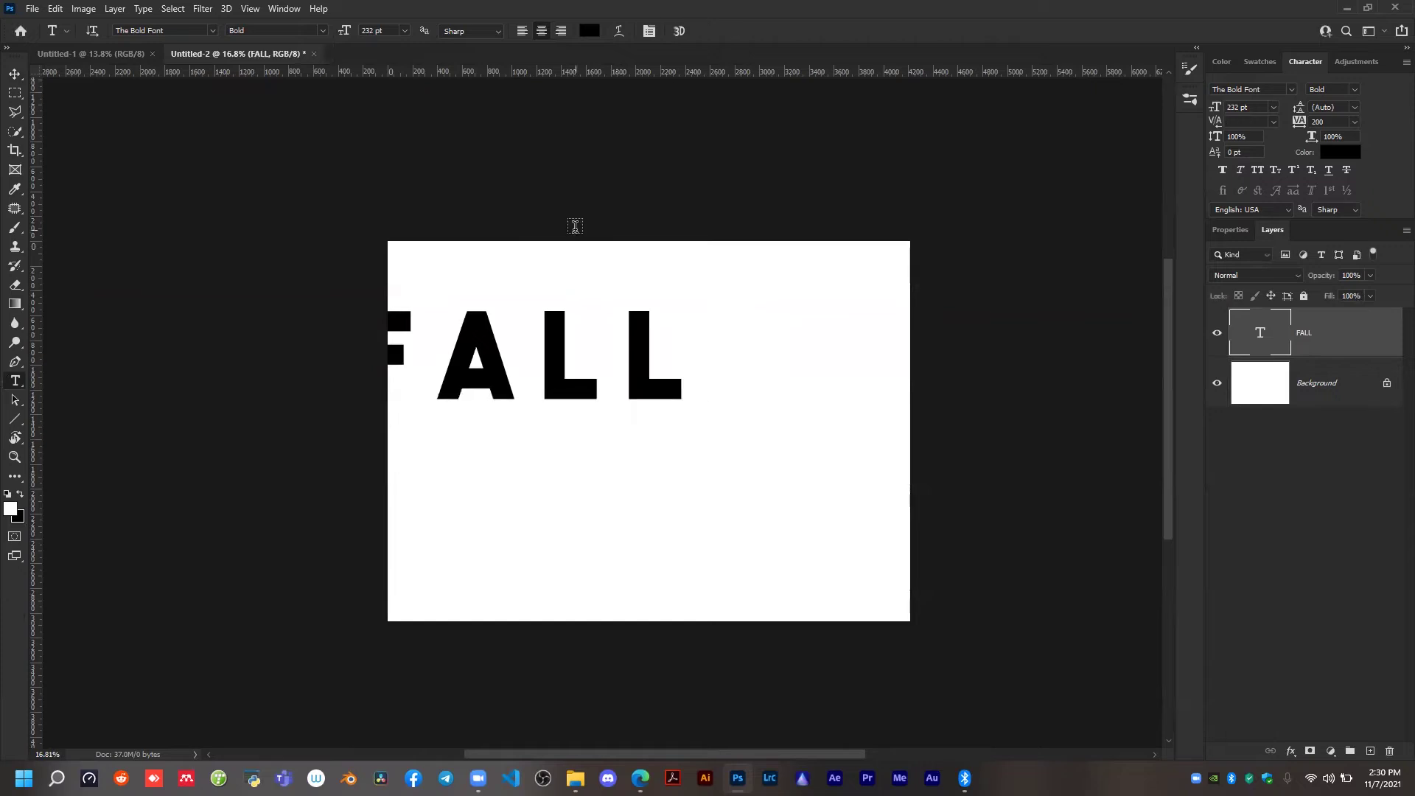
Move the FALL text to the horizontal centre of the canvas, slightly above its middle.
key(v)
drag(557, 351, 691, 382)
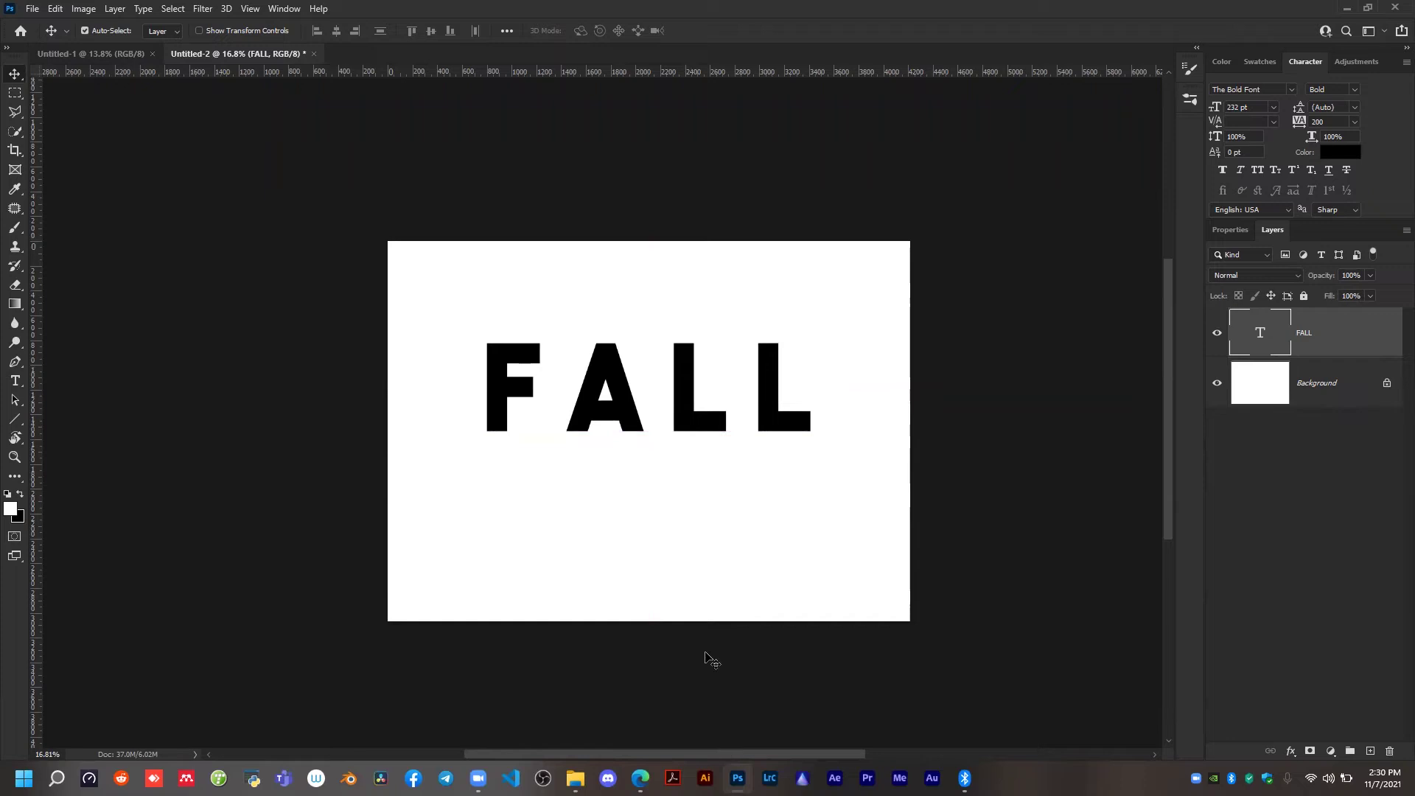
mouse_move(675, 376)
mouse_down()
mouse_move(676, 388)
mouse_move(676, 376)
mouse_up()
Open the FALL layer's blending options and try a red Color Overlay, switching it off again.
right_click(1321, 329)
click(1220, 129)
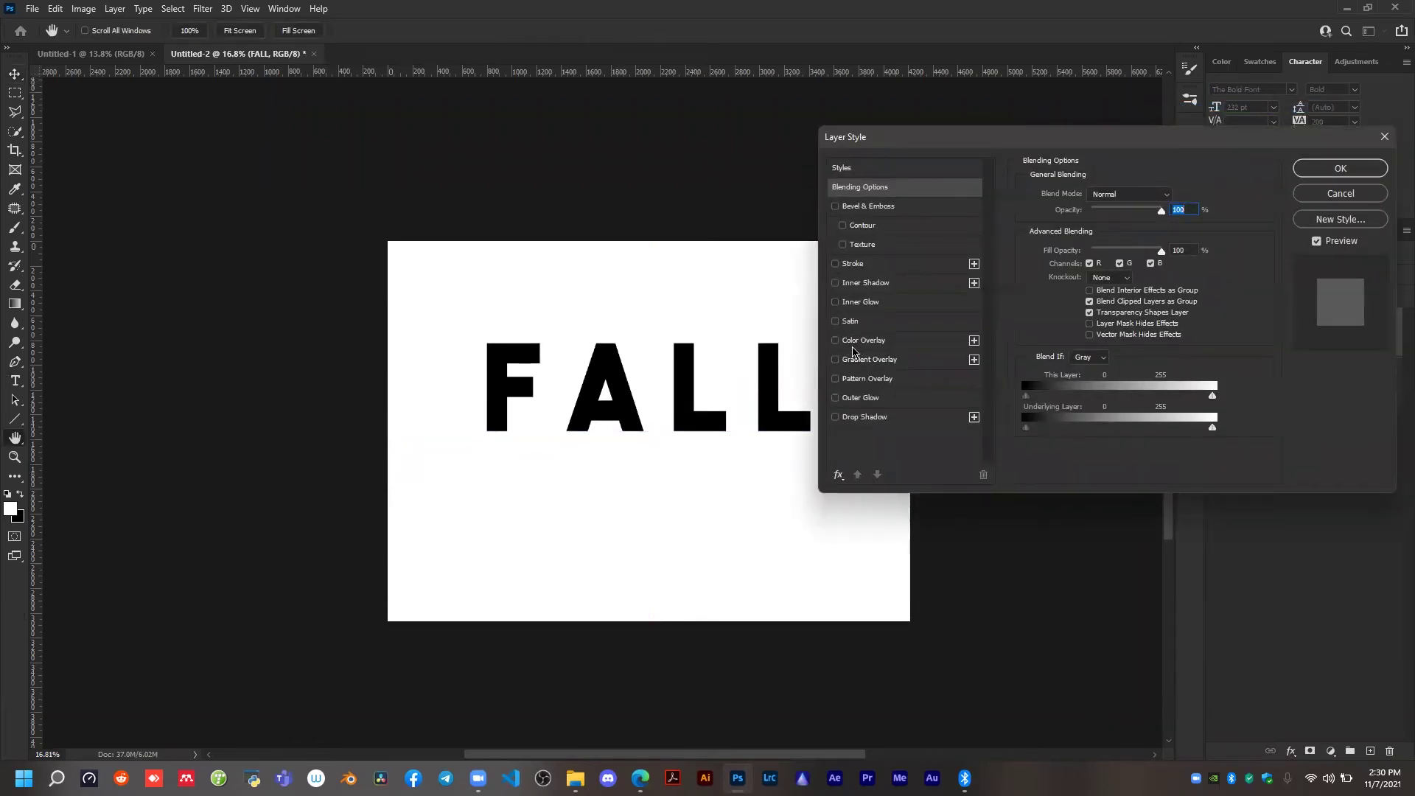
click(855, 344)
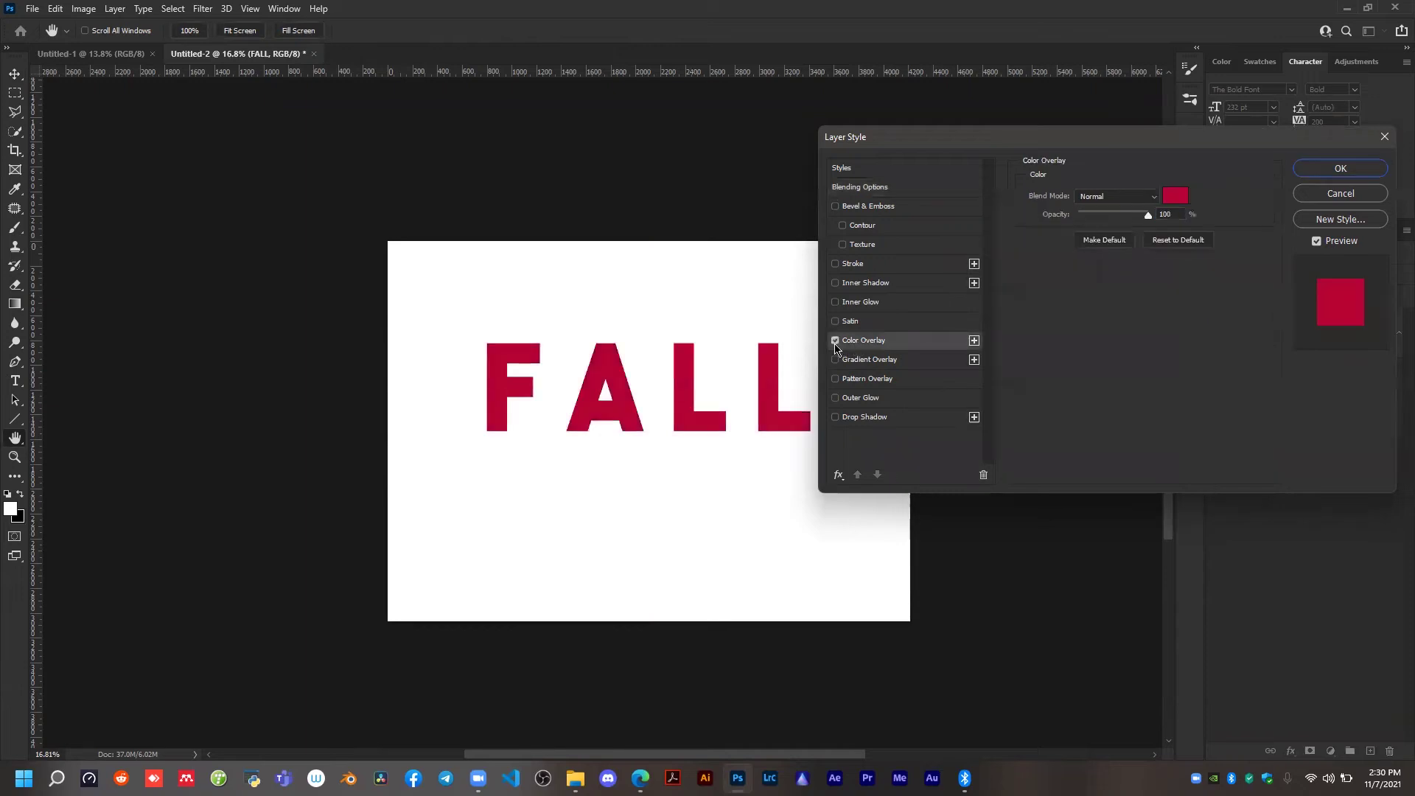
click(834, 341)
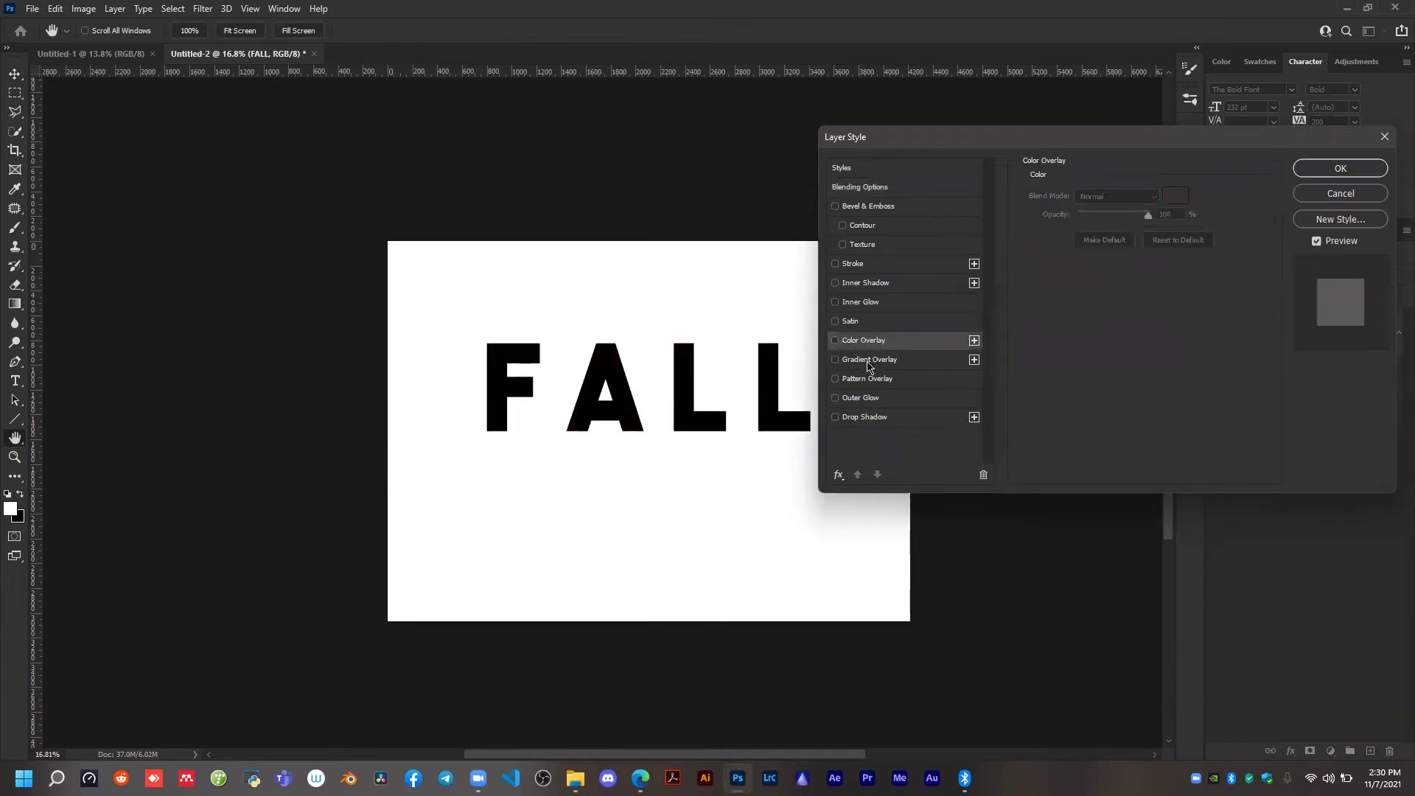
Turn on Gradient Overlay for the FALL text and browse the gradient presets, keeping the orange-to-blue gradient.
click(868, 364)
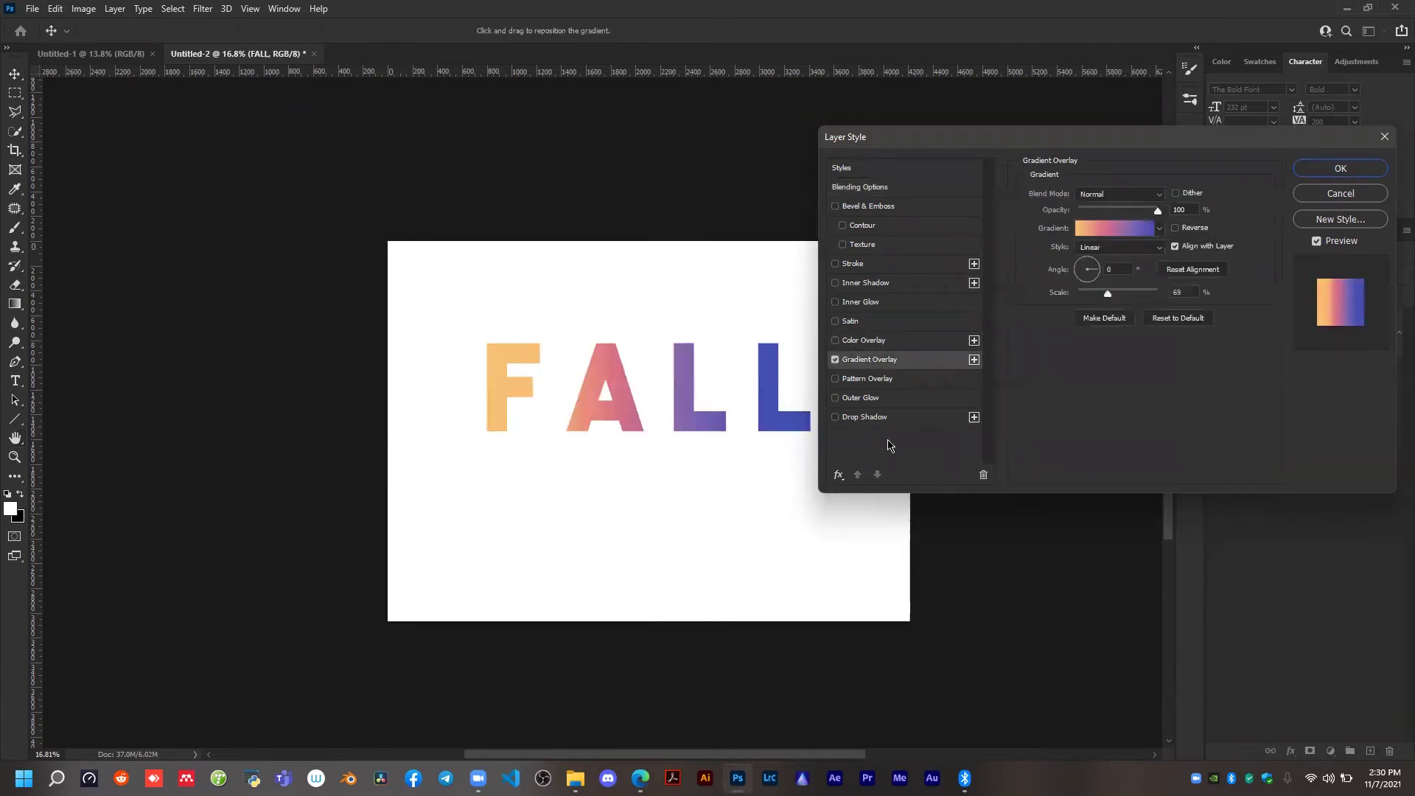
click(1158, 235)
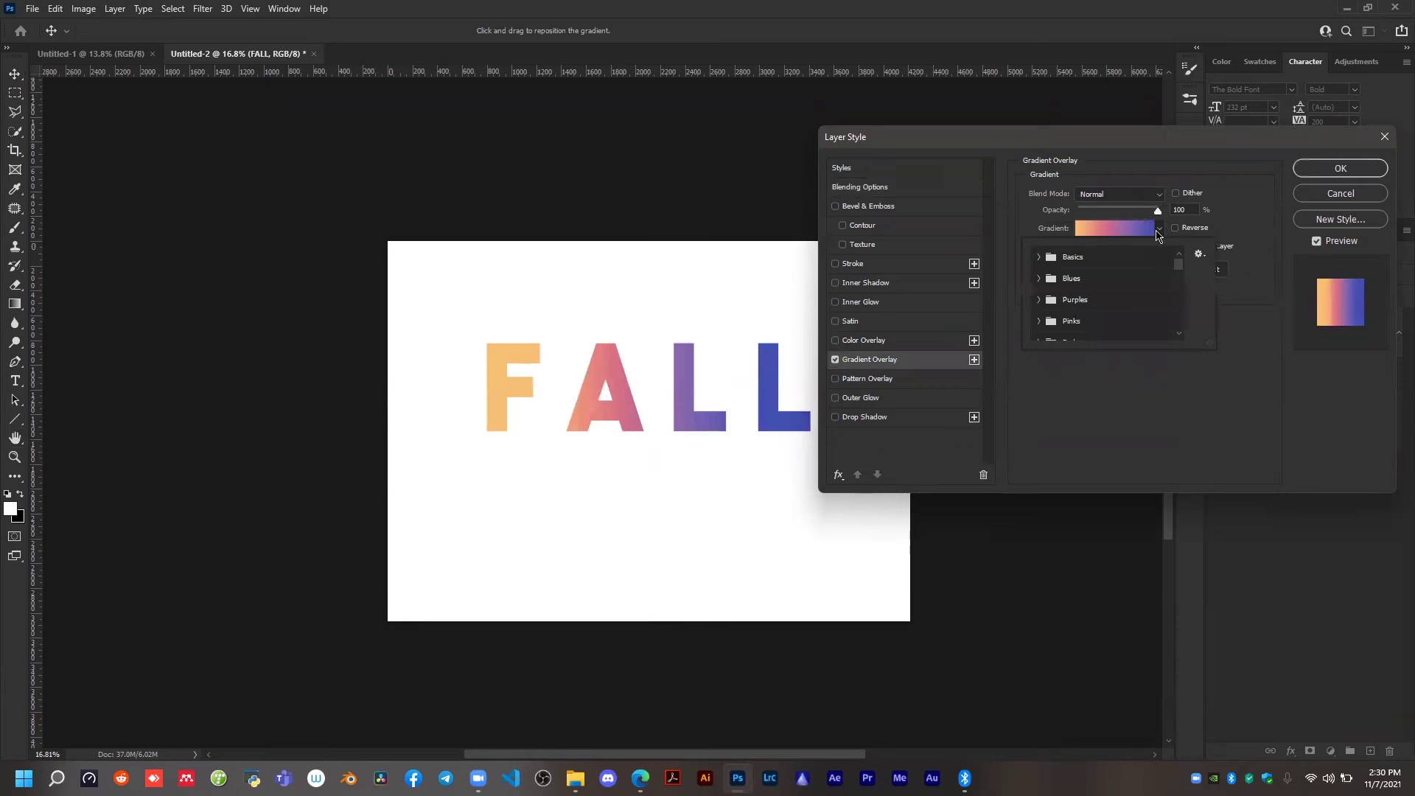
click(1039, 257)
click(1040, 302)
scroll(1044, 296, down, 2)
scroll(1078, 302, down, 5)
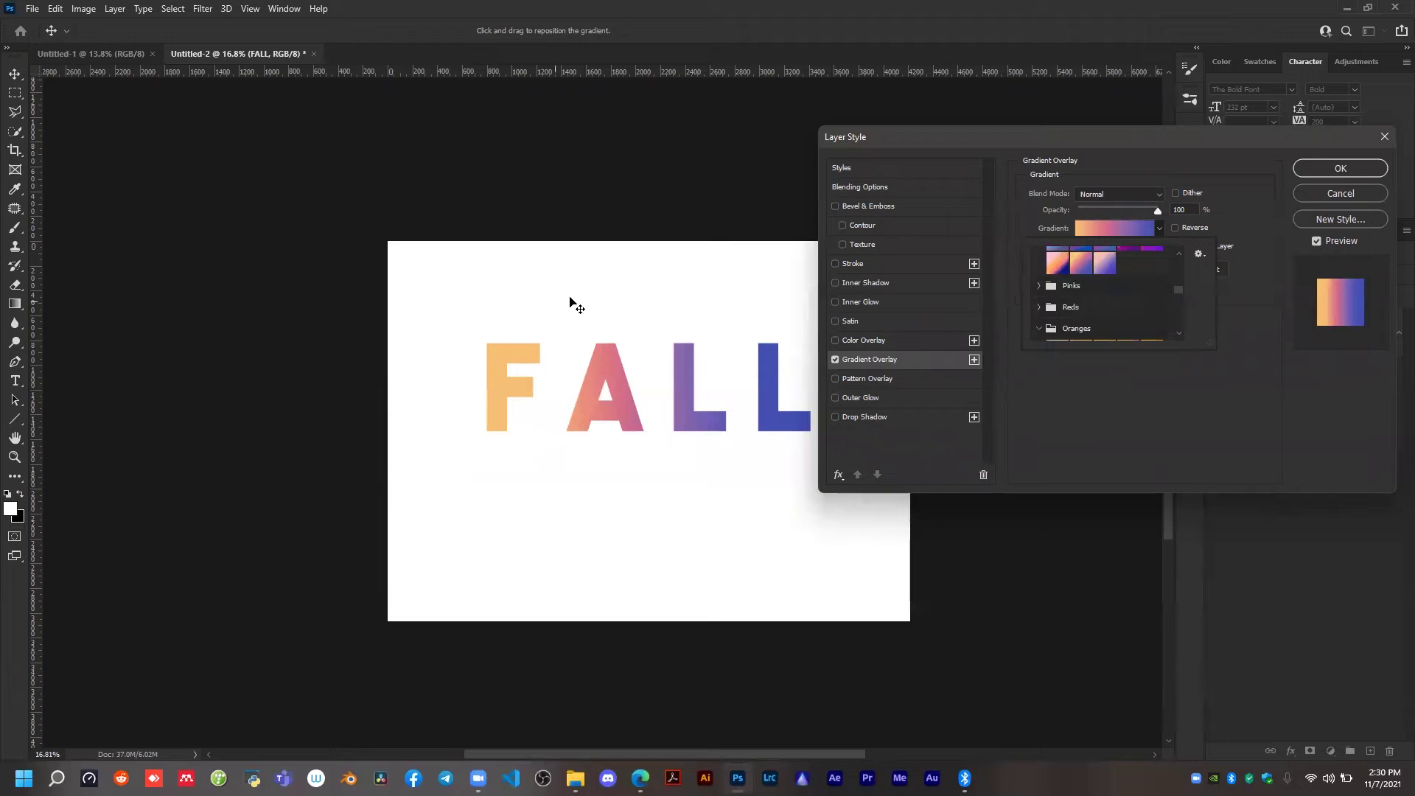
click(1116, 384)
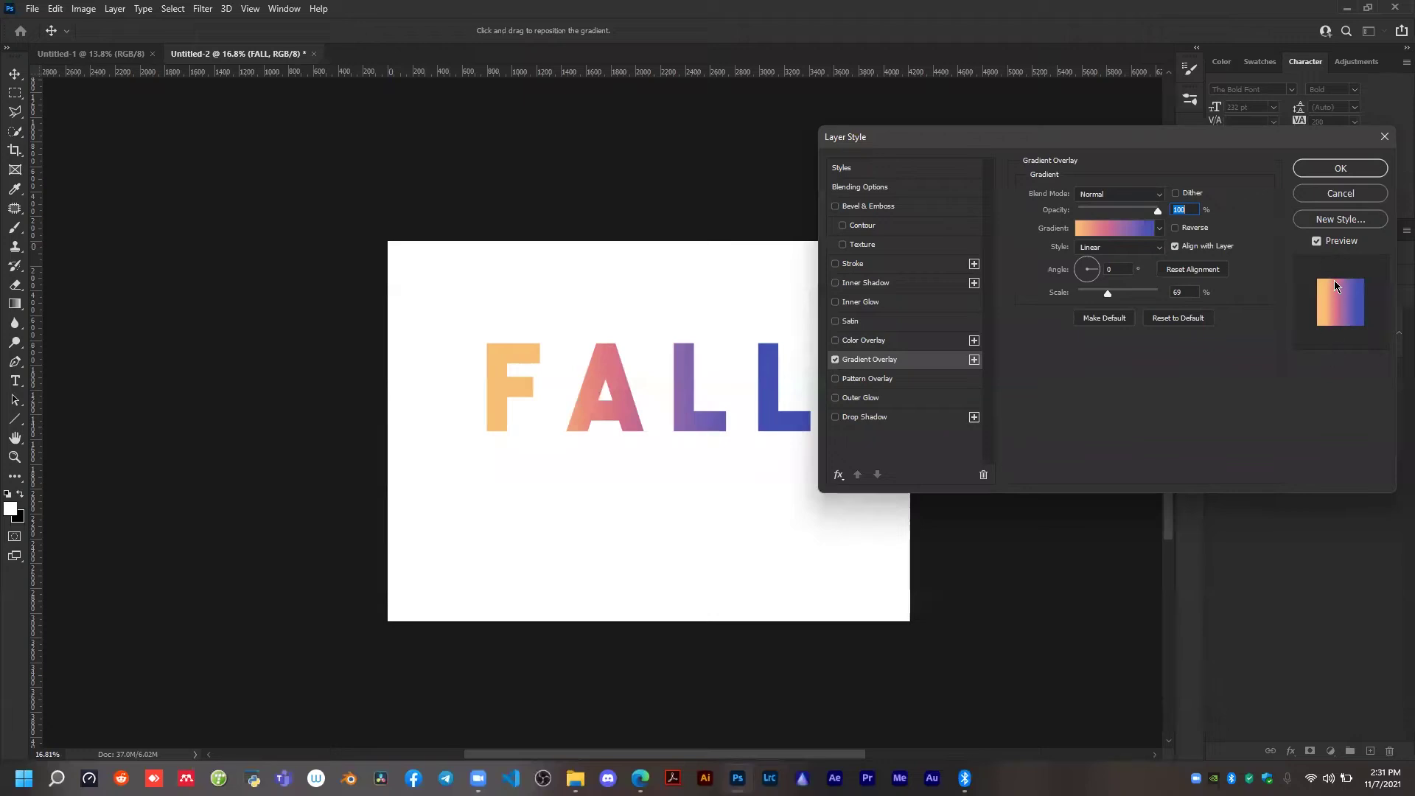
Set the gradient overlay's angle to 0° and its scale to 53%.
drag(1089, 283, 1114, 270)
text(0)
mouse_move(1108, 295)
mouse_down()
mouse_move(1085, 305)
mouse_move(1098, 305)
mouse_up()
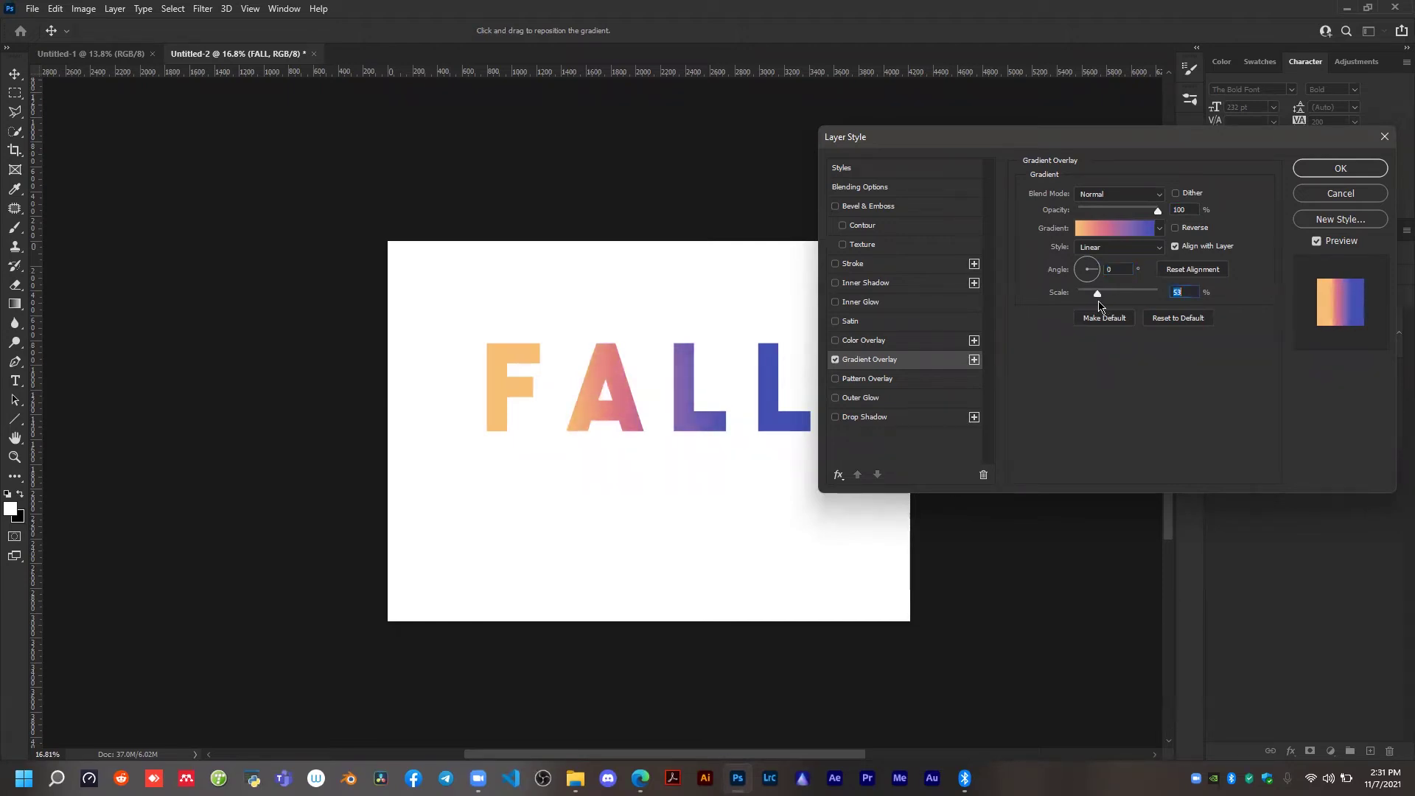
Set the FALL gradient overlay's scale to 84% and apply the layer style.
drag(1187, 267, 1200, 269)
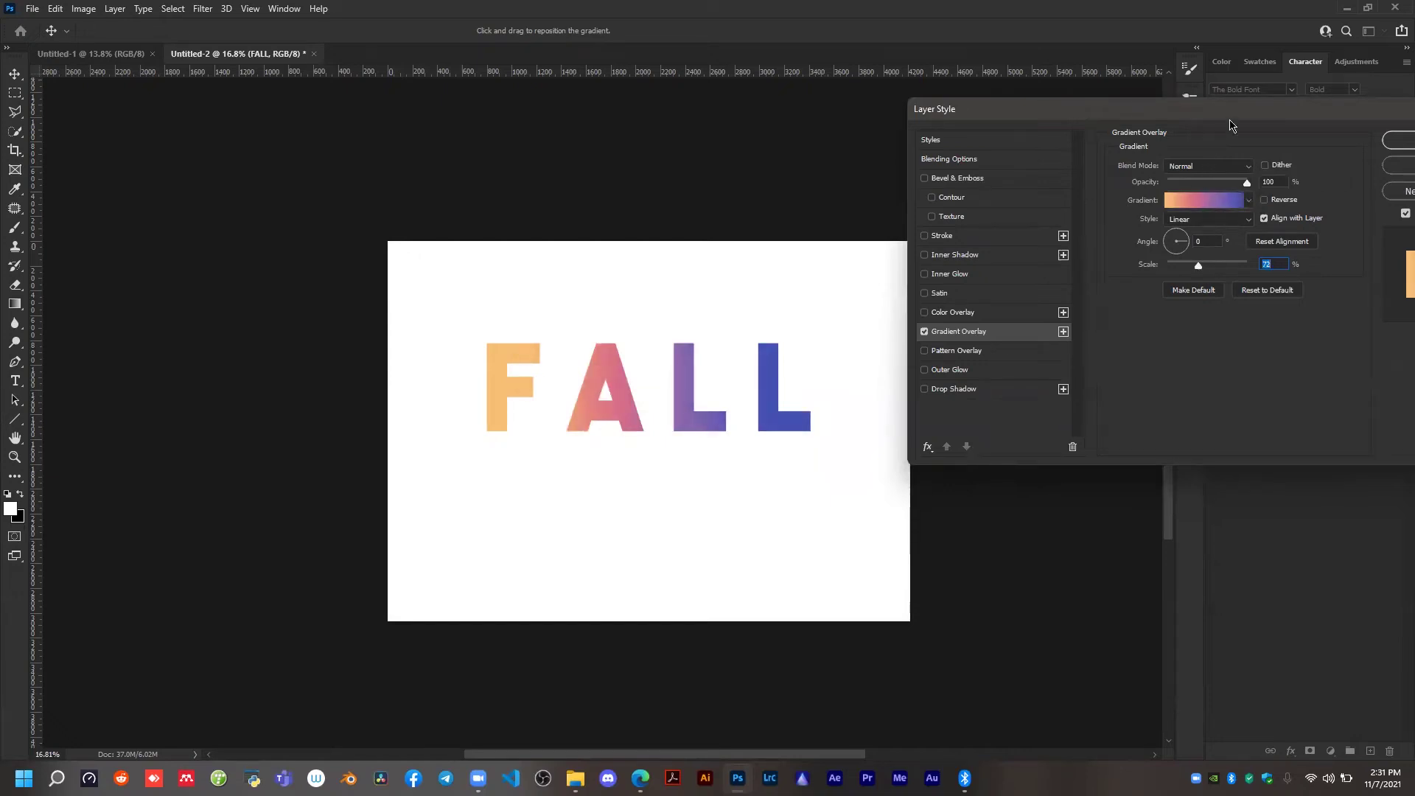
drag(1227, 118, 1139, 118)
drag(1109, 270, 1113, 272)
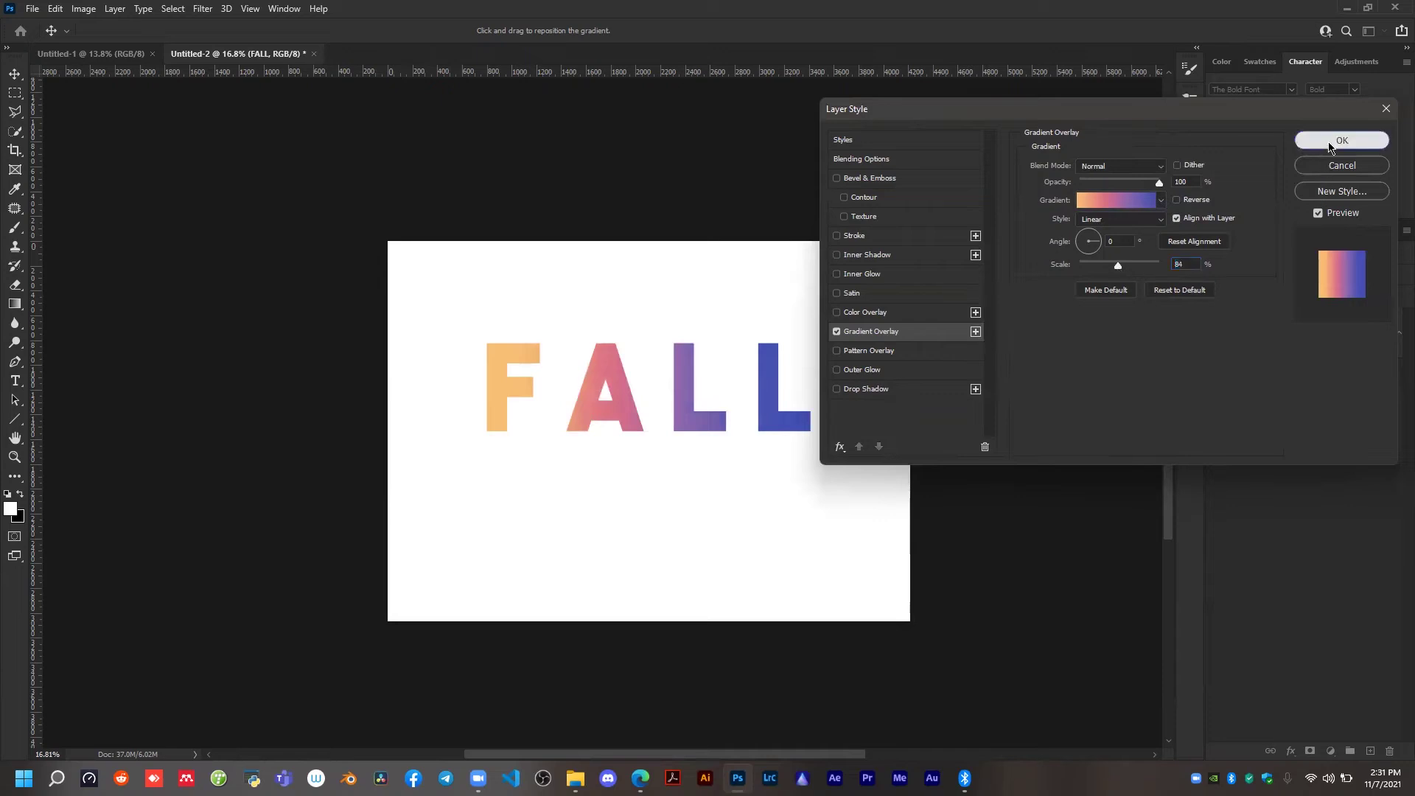
click(1328, 147)
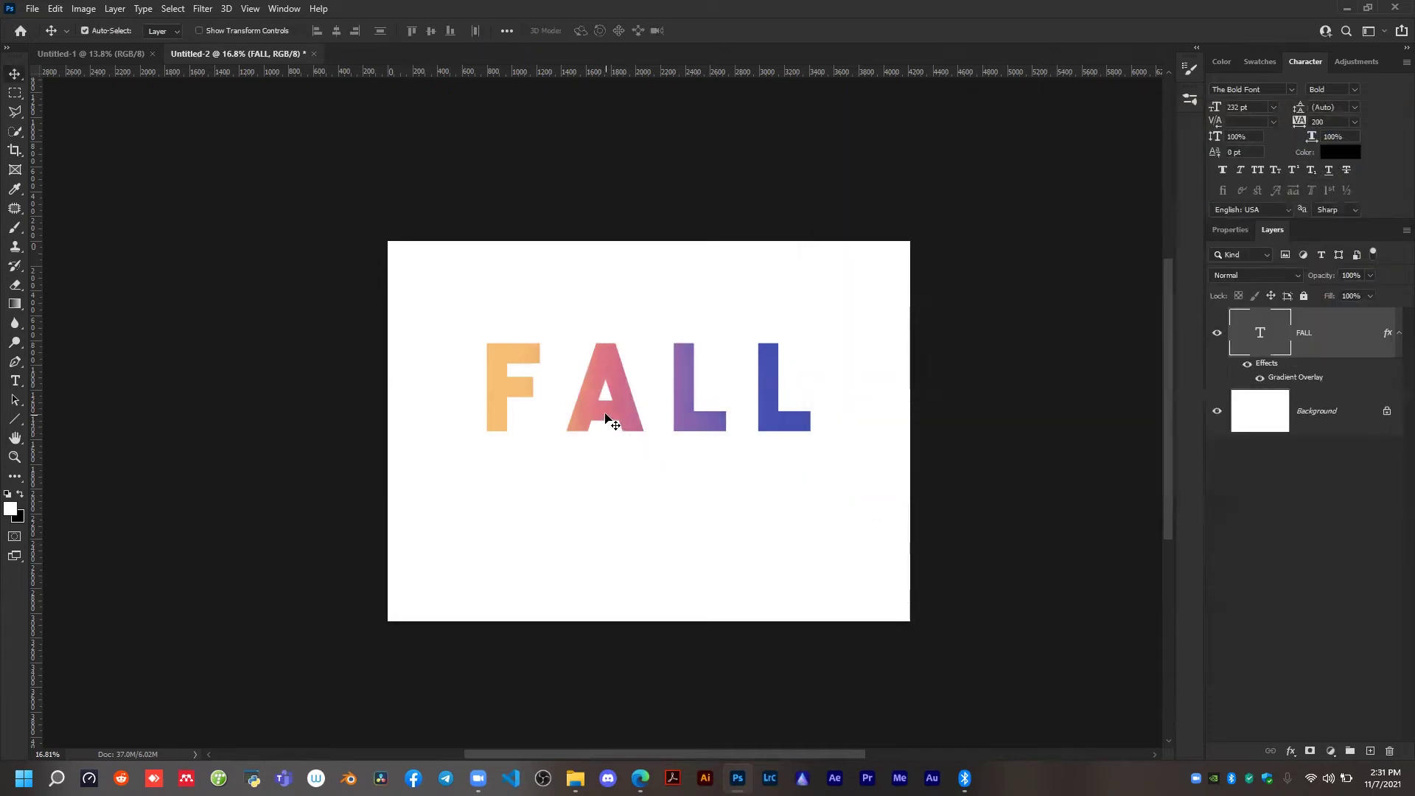
scroll(612, 409, up, 2)
mouse_move(619, 347)
mouse_down()
mouse_move(604, 345)
mouse_move(620, 339)
mouse_up()
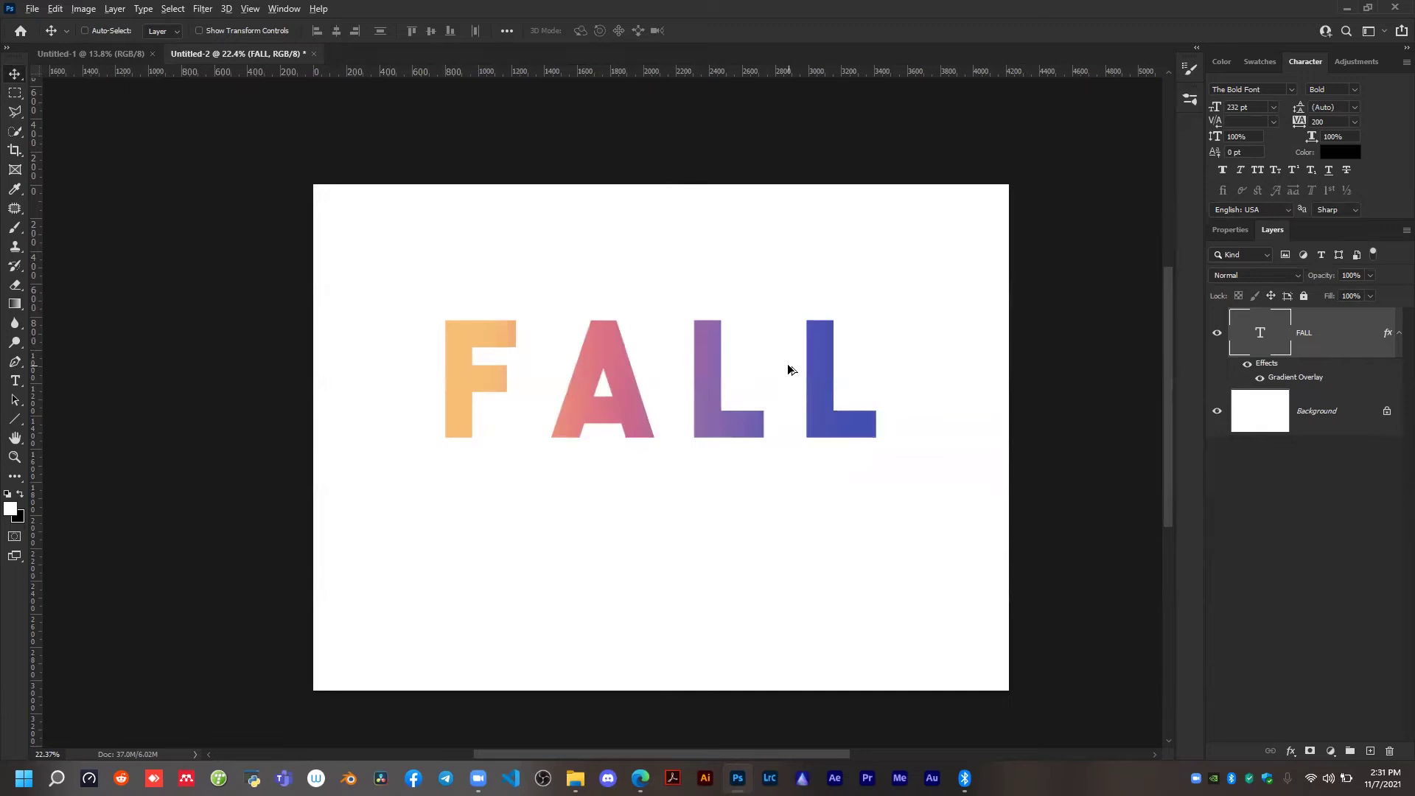
scroll(789, 368, down, 1)
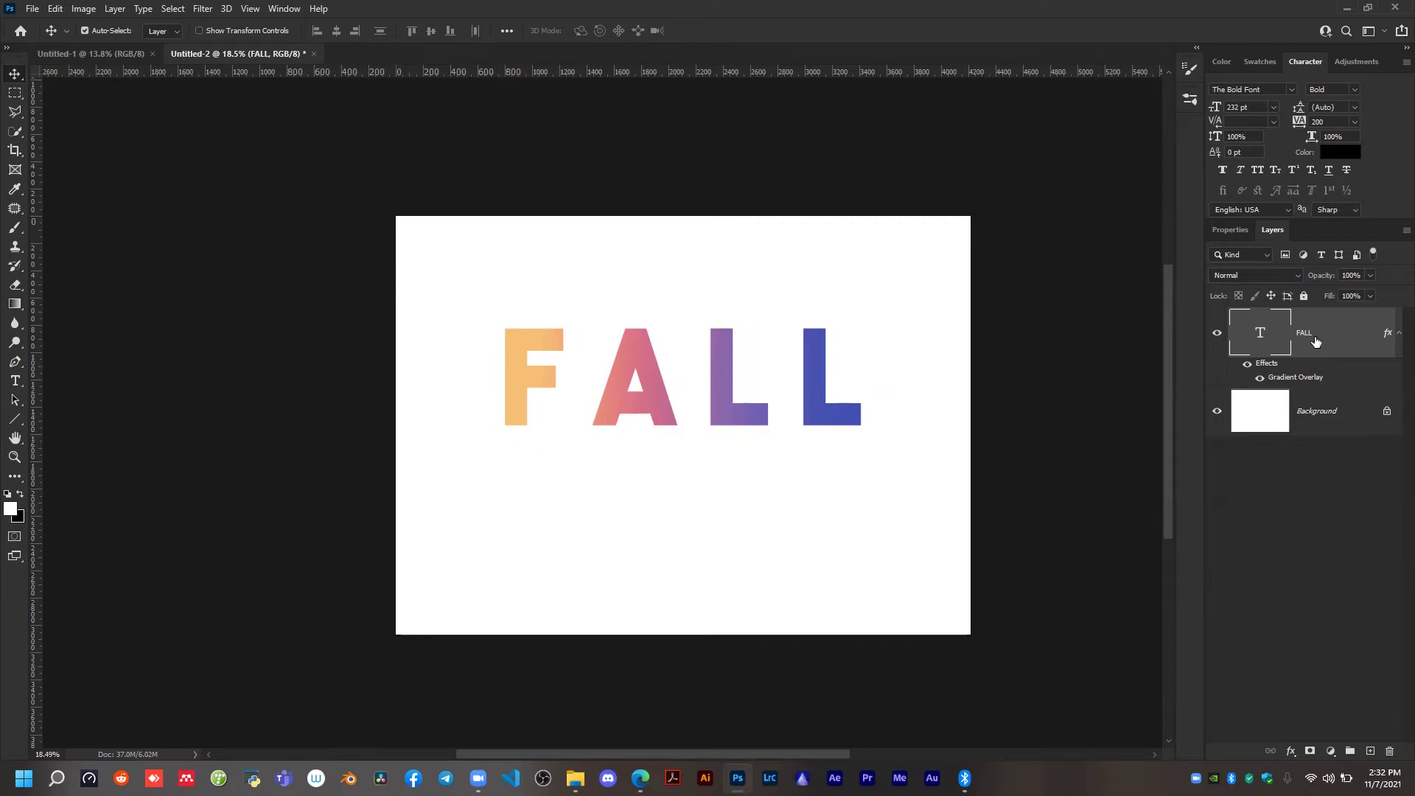
right_click(1334, 334)
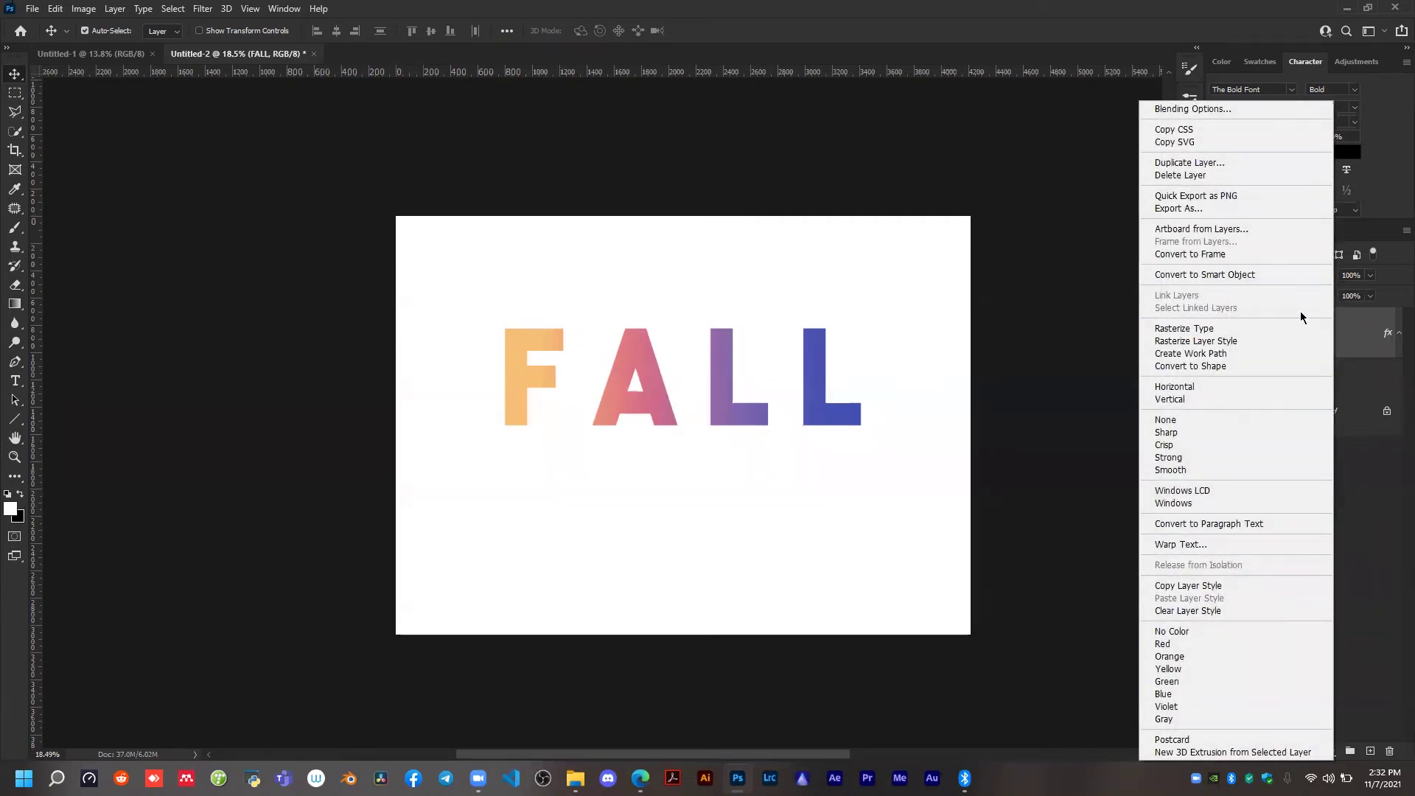
click(1265, 276)
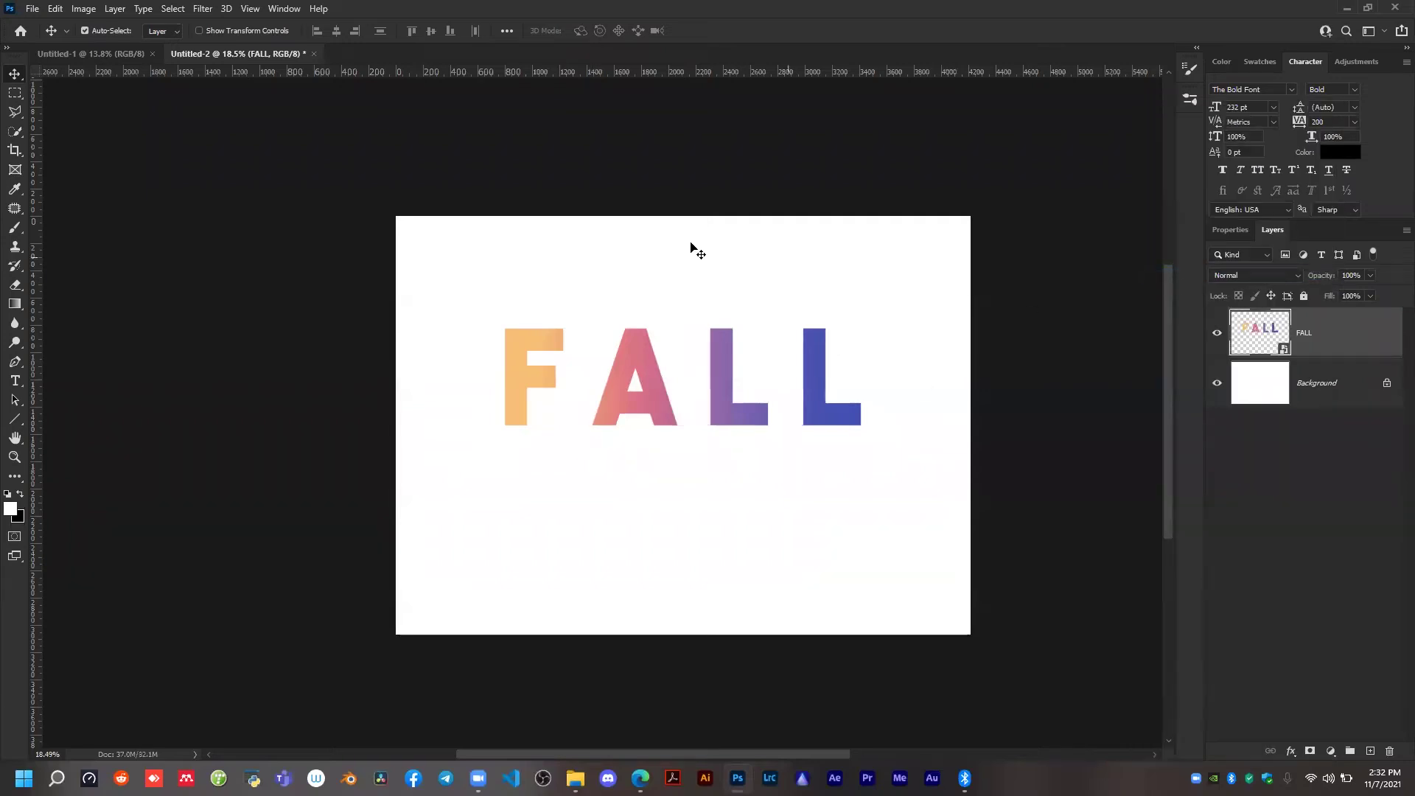
click(533, 477)
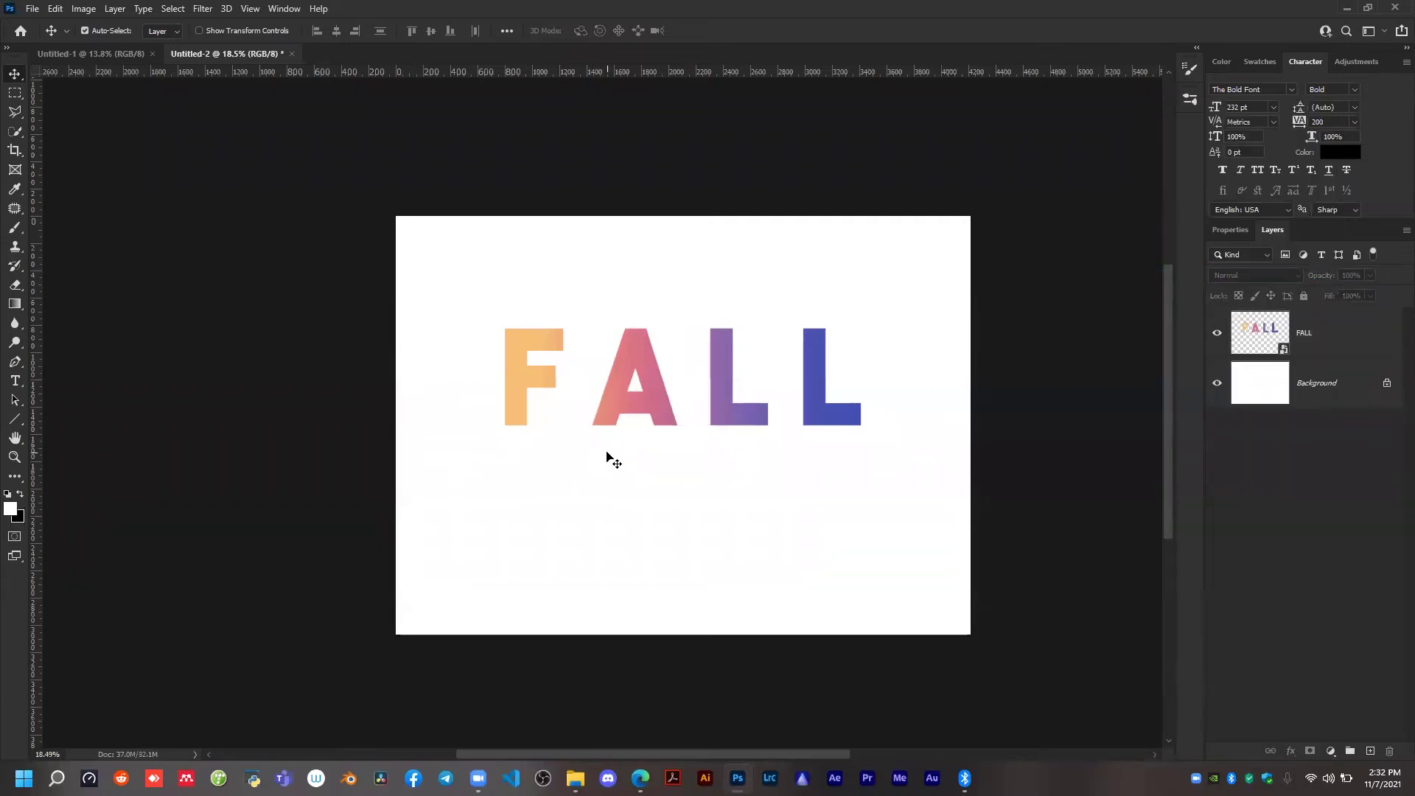
key(ctrl+z)
click(1263, 379)
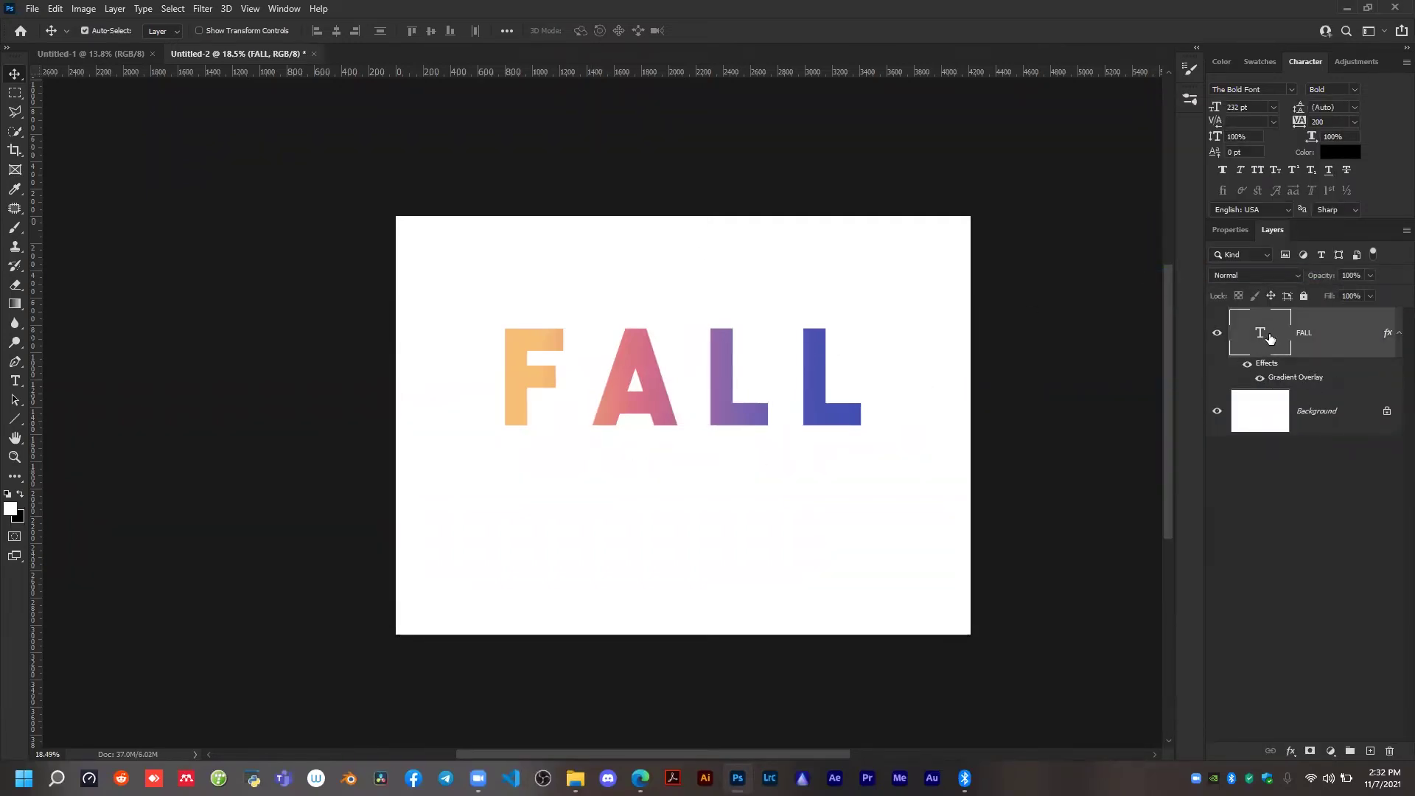
Convert the FALL text layer to a smart object.
right_click(1324, 345)
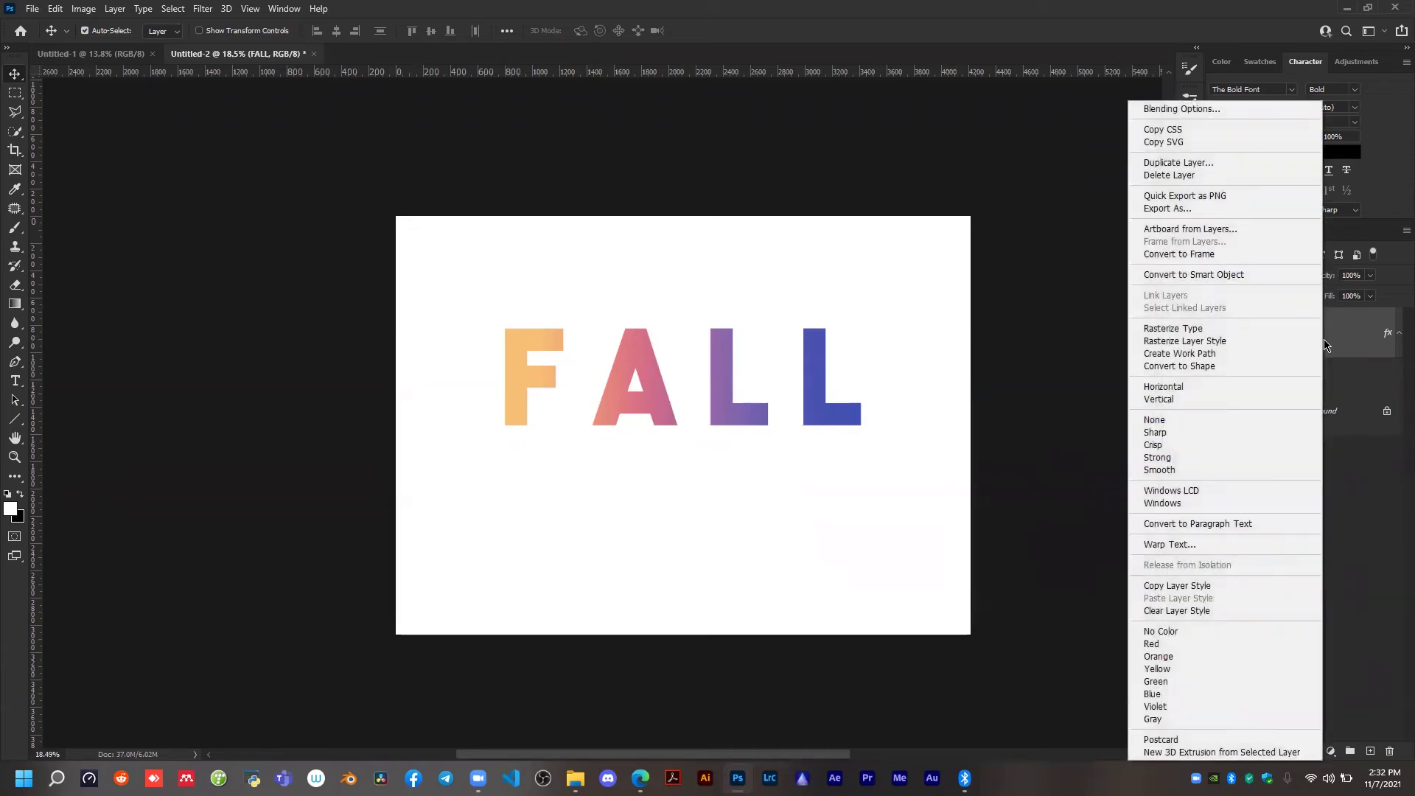
click(1255, 275)
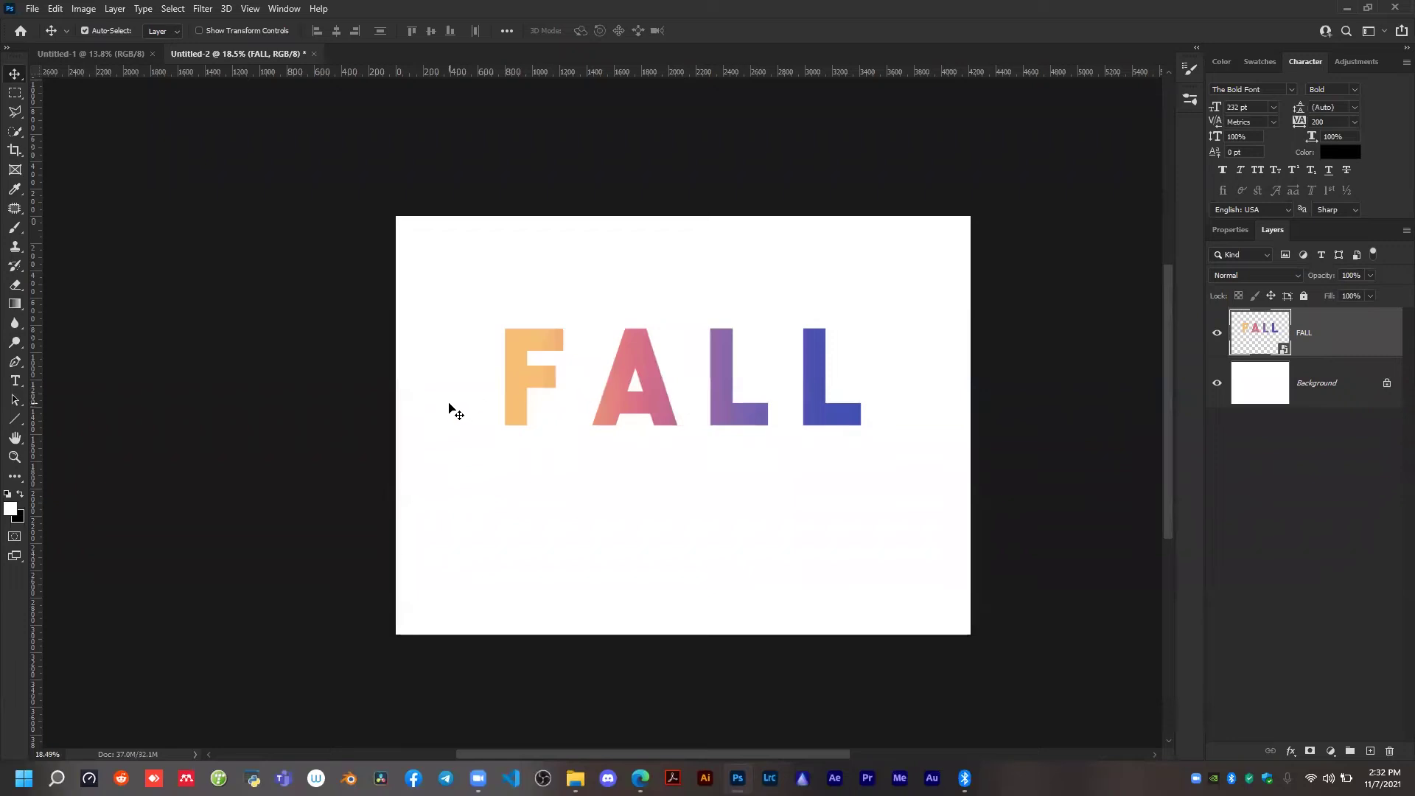
scroll(886, 420, up, 1)
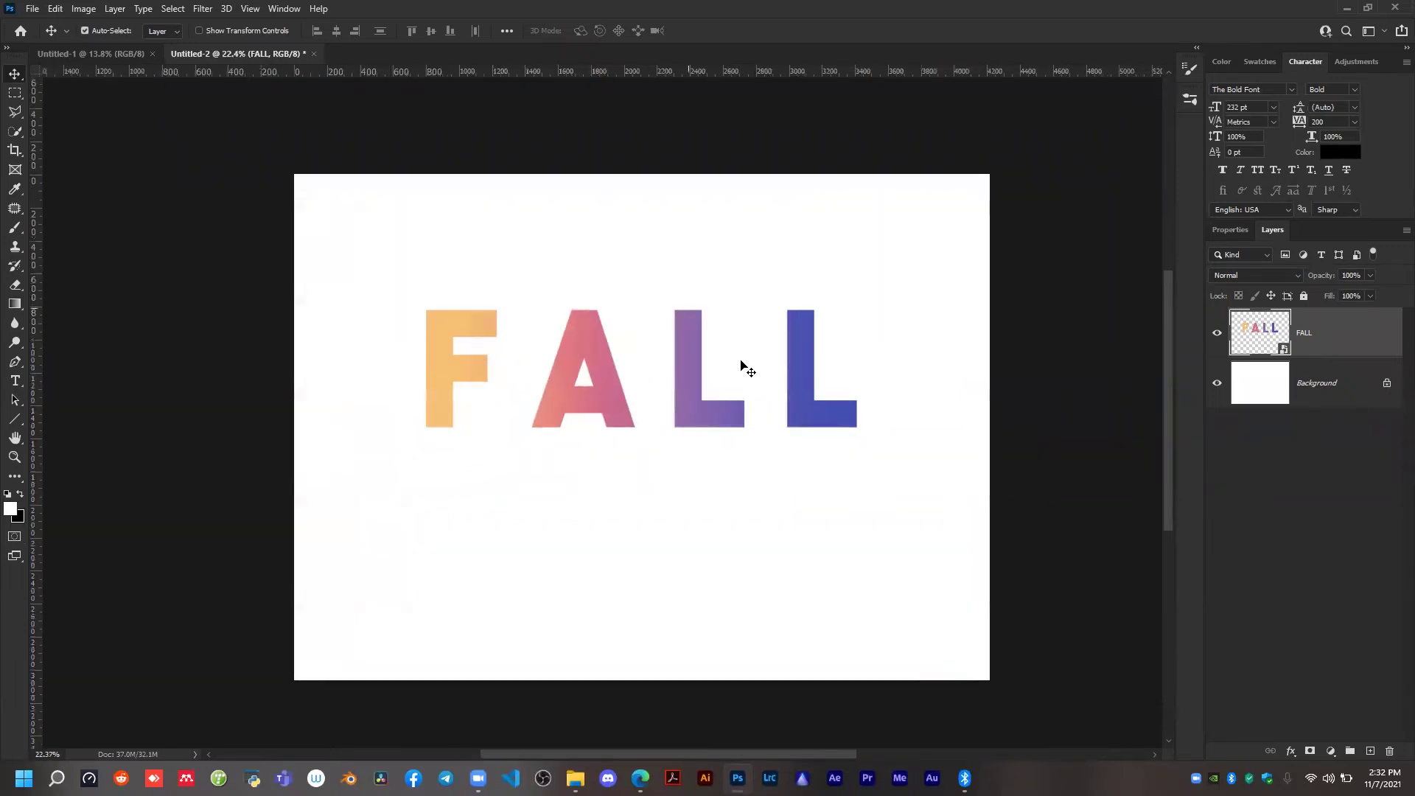
Select a thin rectangular strip along the bottom edge of the FALL letters and copy it to a new layer.
click(11, 93)
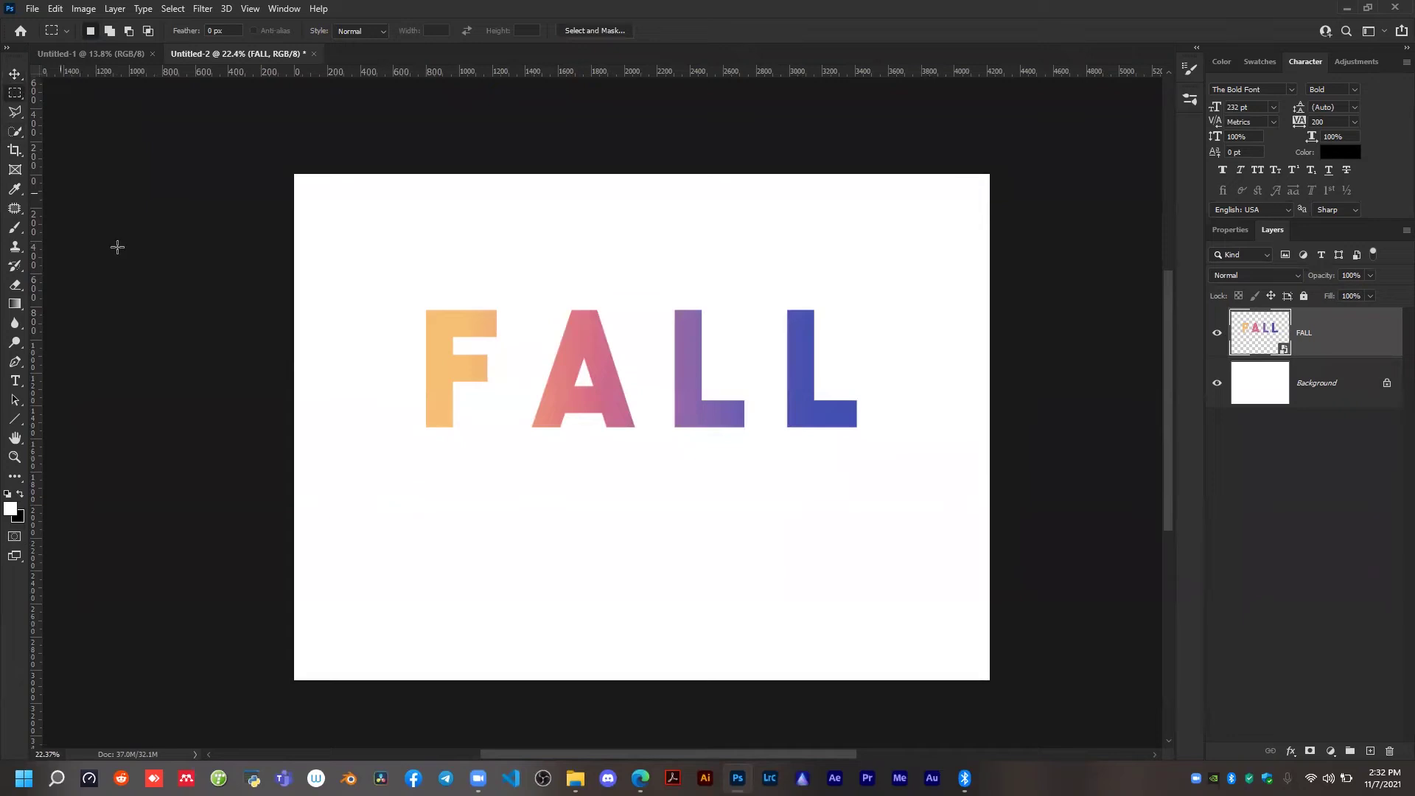
drag(403, 409, 833, 457)
key(ctrl+j)
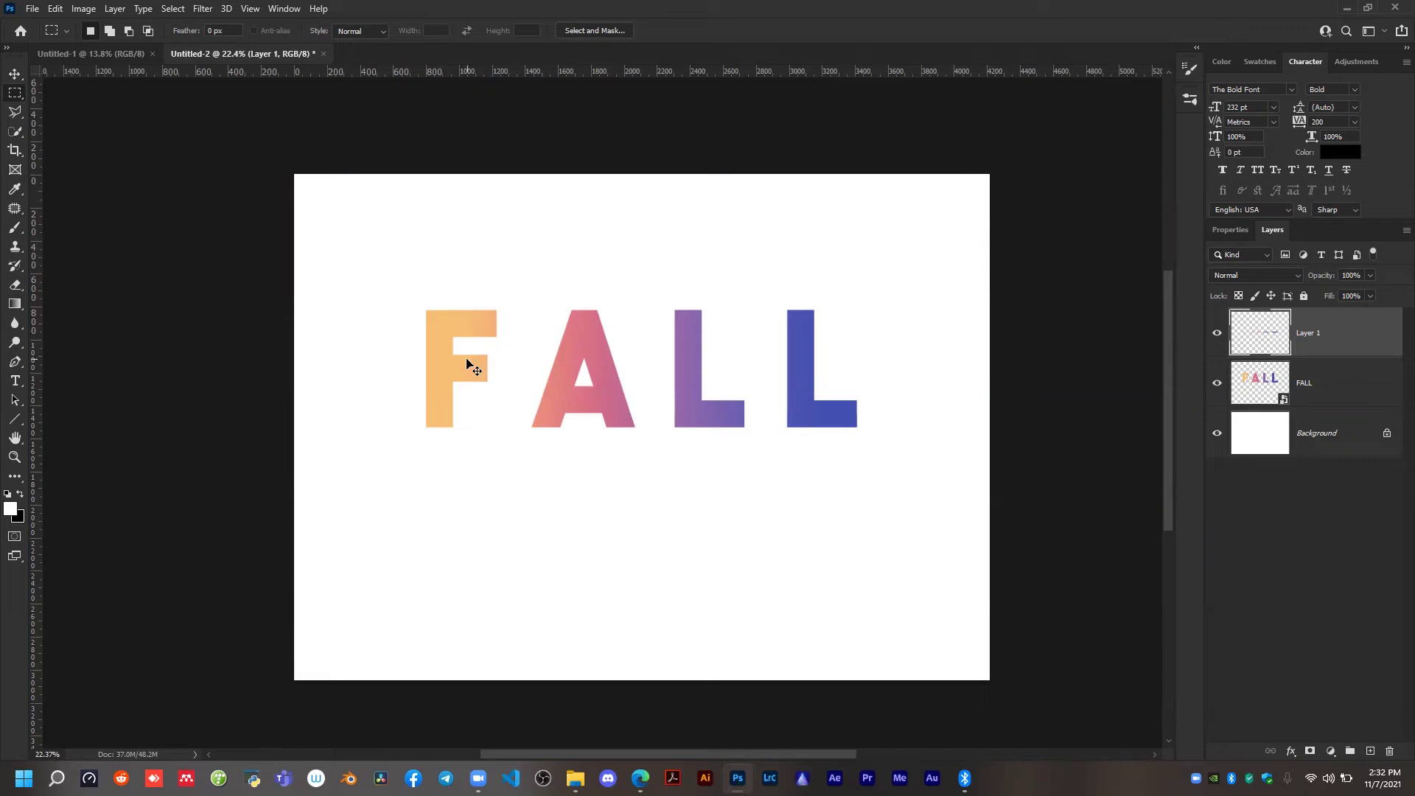
Stretch the copied strip downward with Free Transform to just past the canvas's bottom edge, at about 2117% height.
key(ctrl+t)
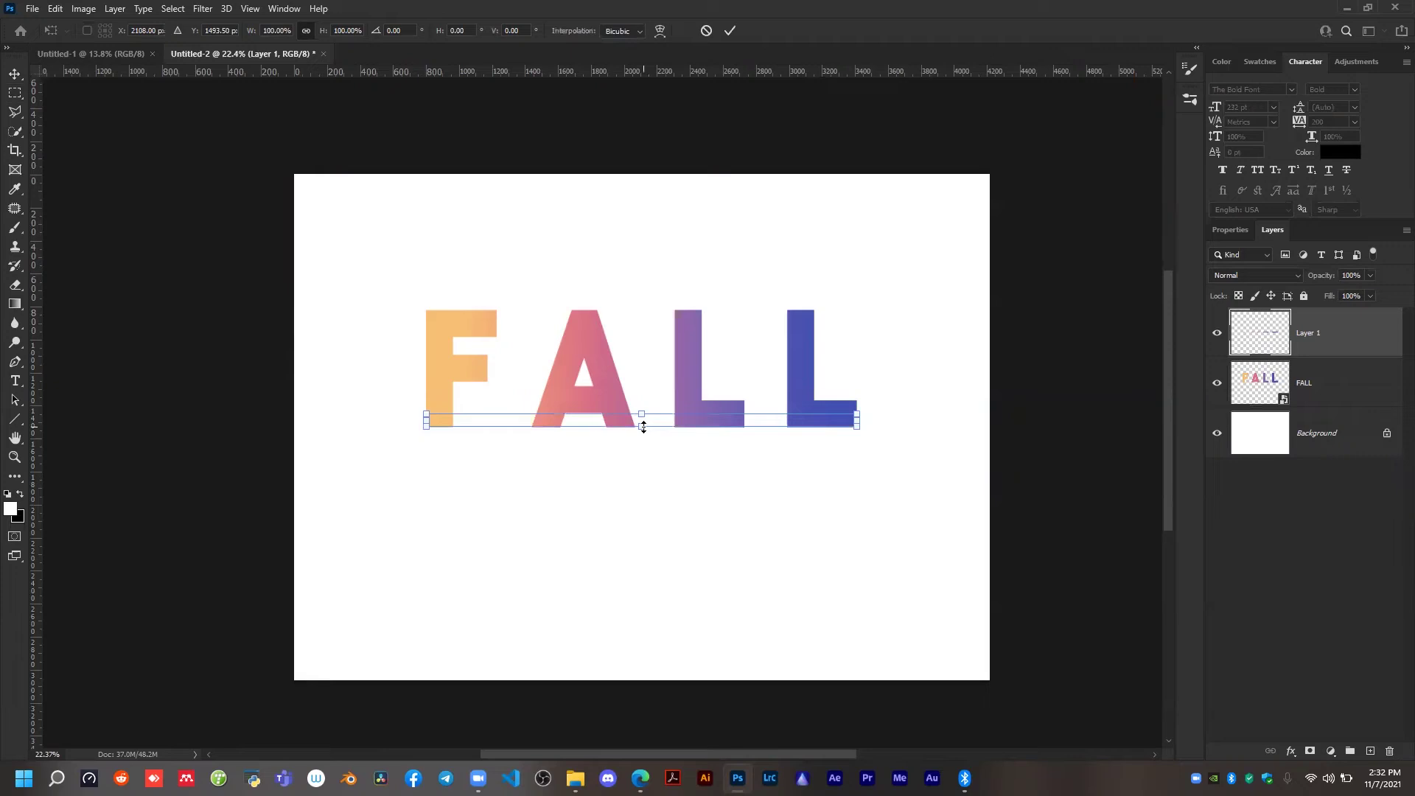
drag(643, 430, 633, 445)
key(ctrl+z)
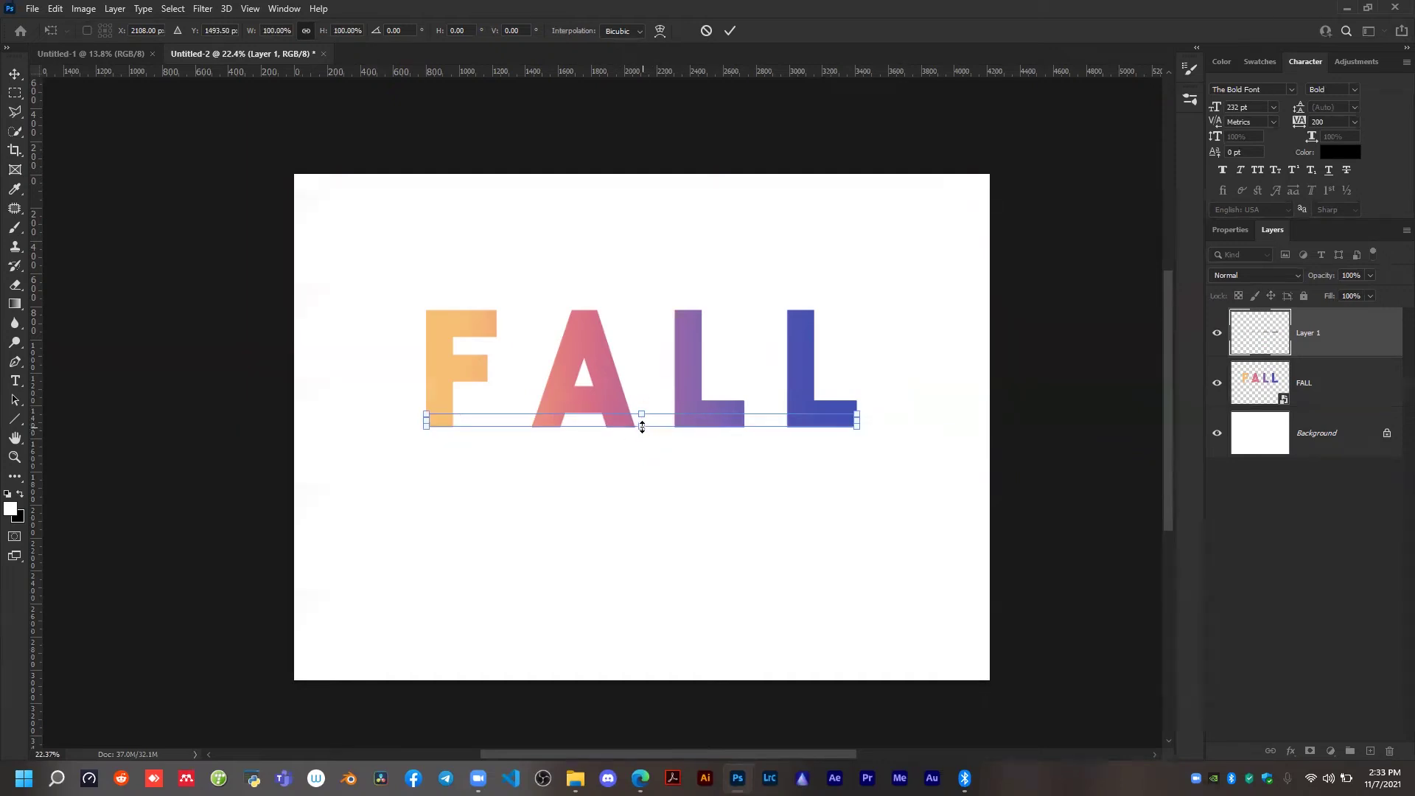
drag(642, 427, 640, 582)
drag(639, 638, 637, 664)
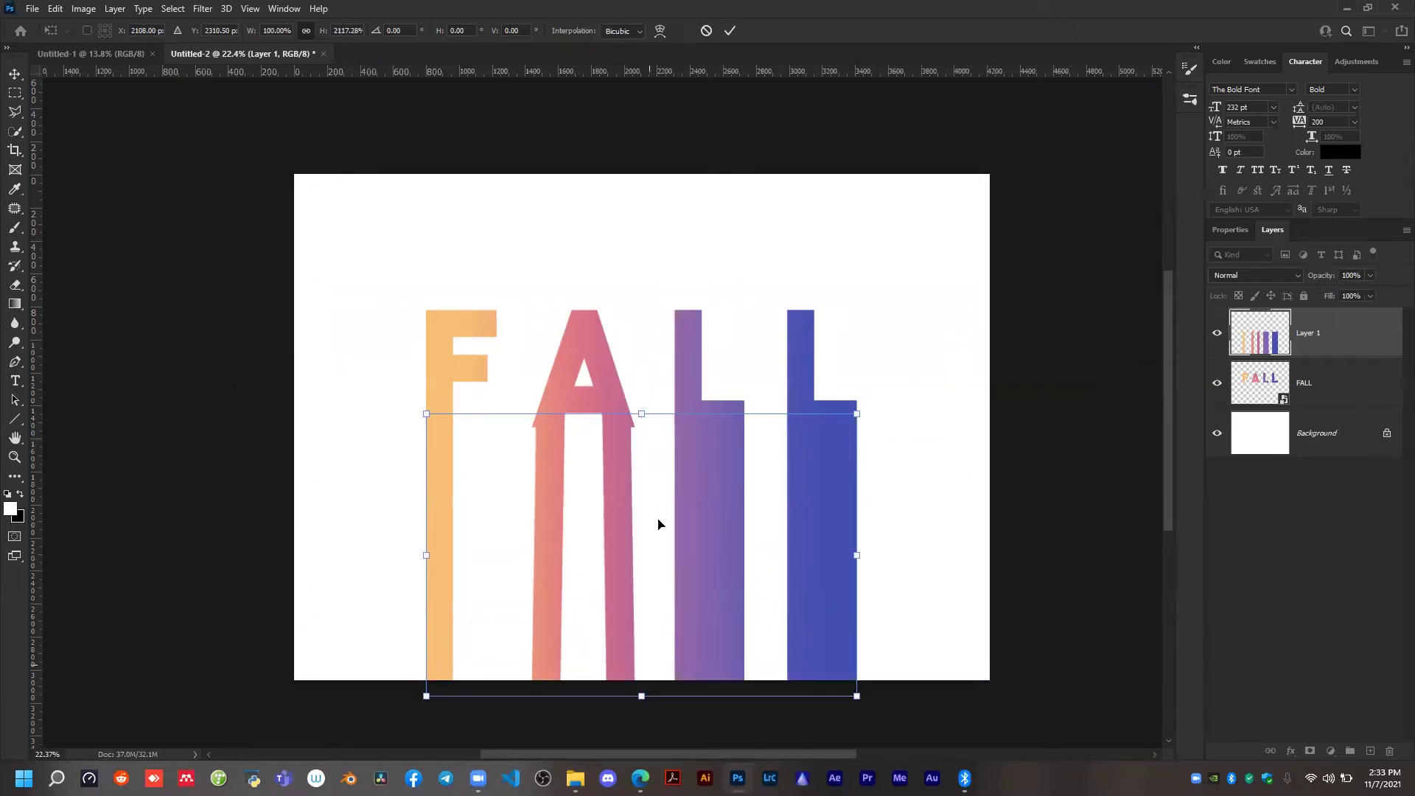
click(732, 31)
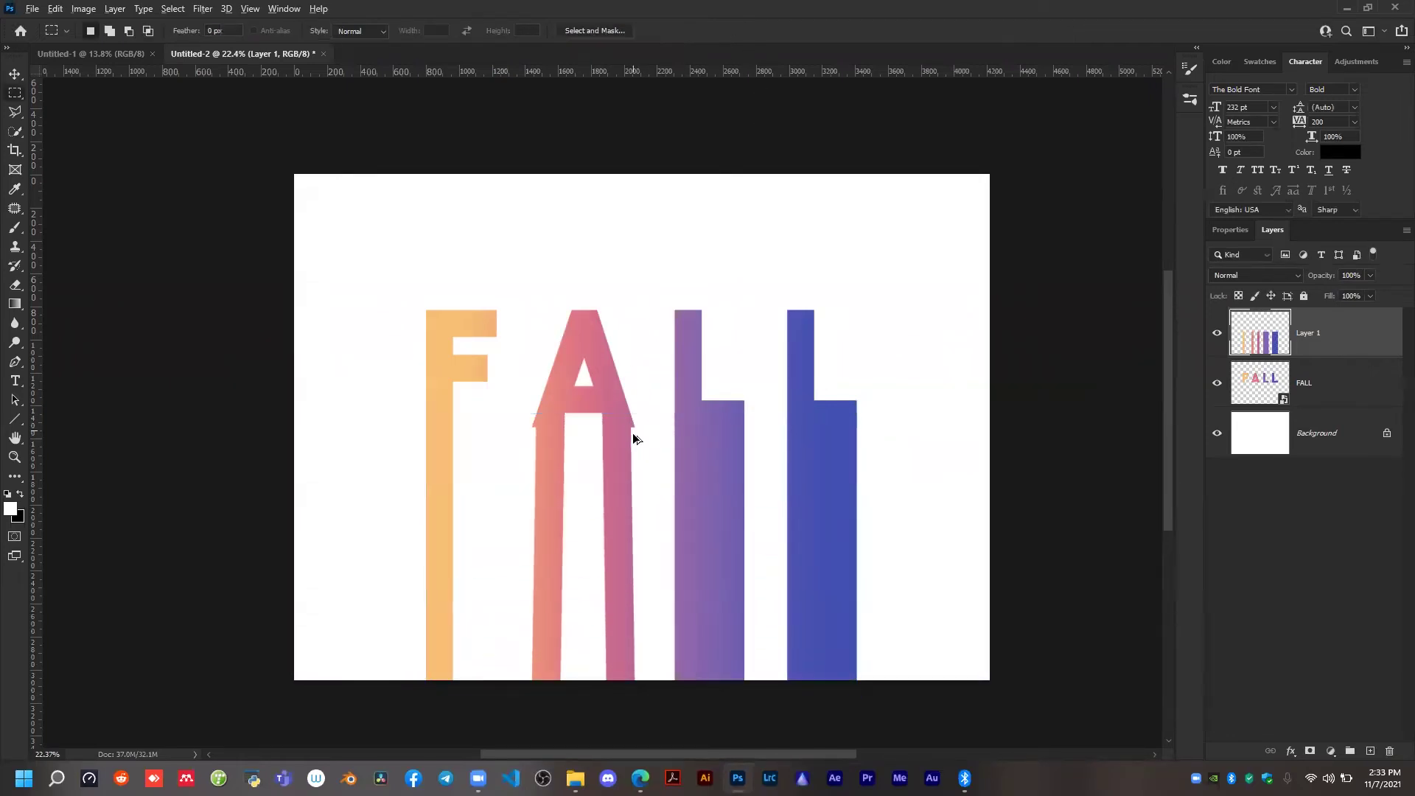
Convert the stretched strip layer, Layer 1, to a smart object.
scroll(633, 439, up, 1)
key(v)
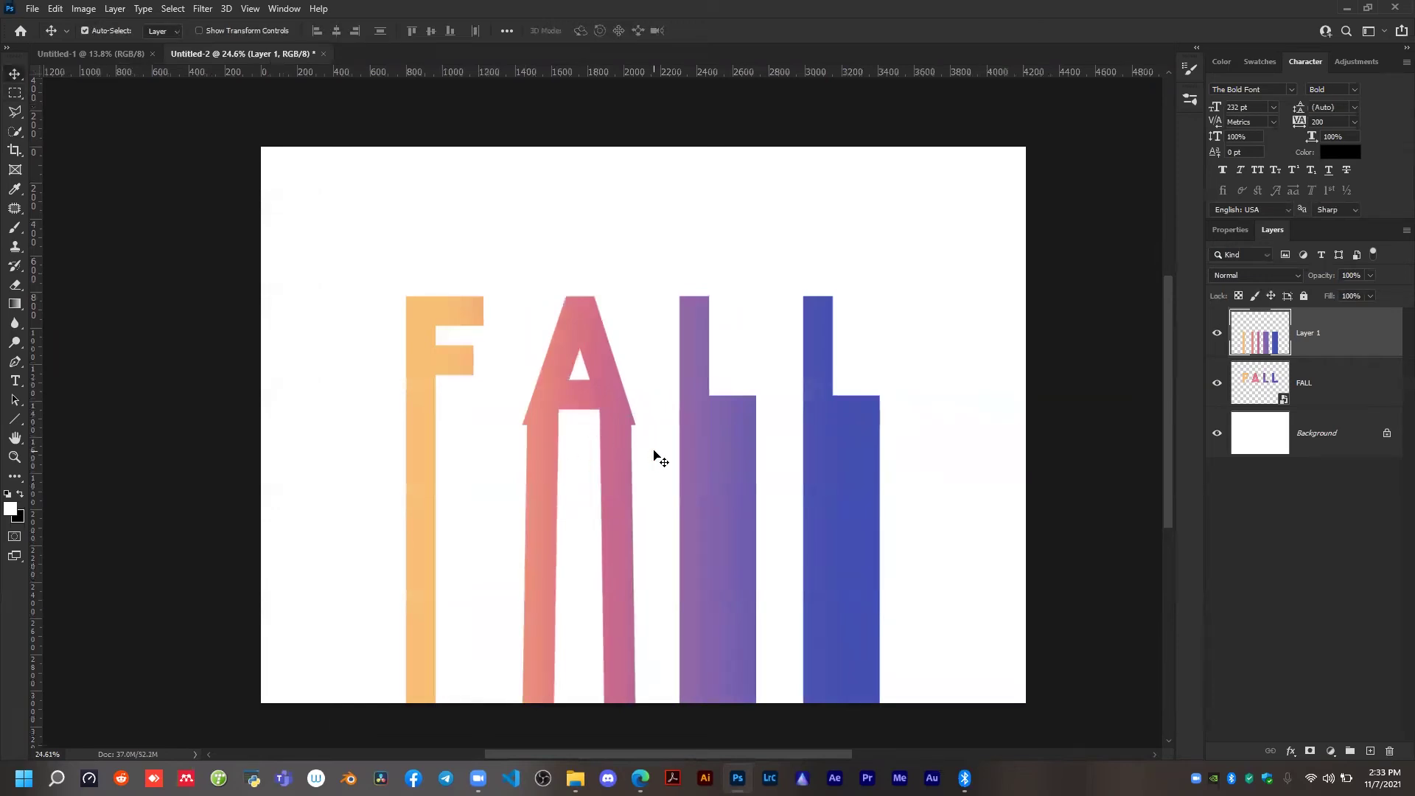
scroll(664, 375, down, 1)
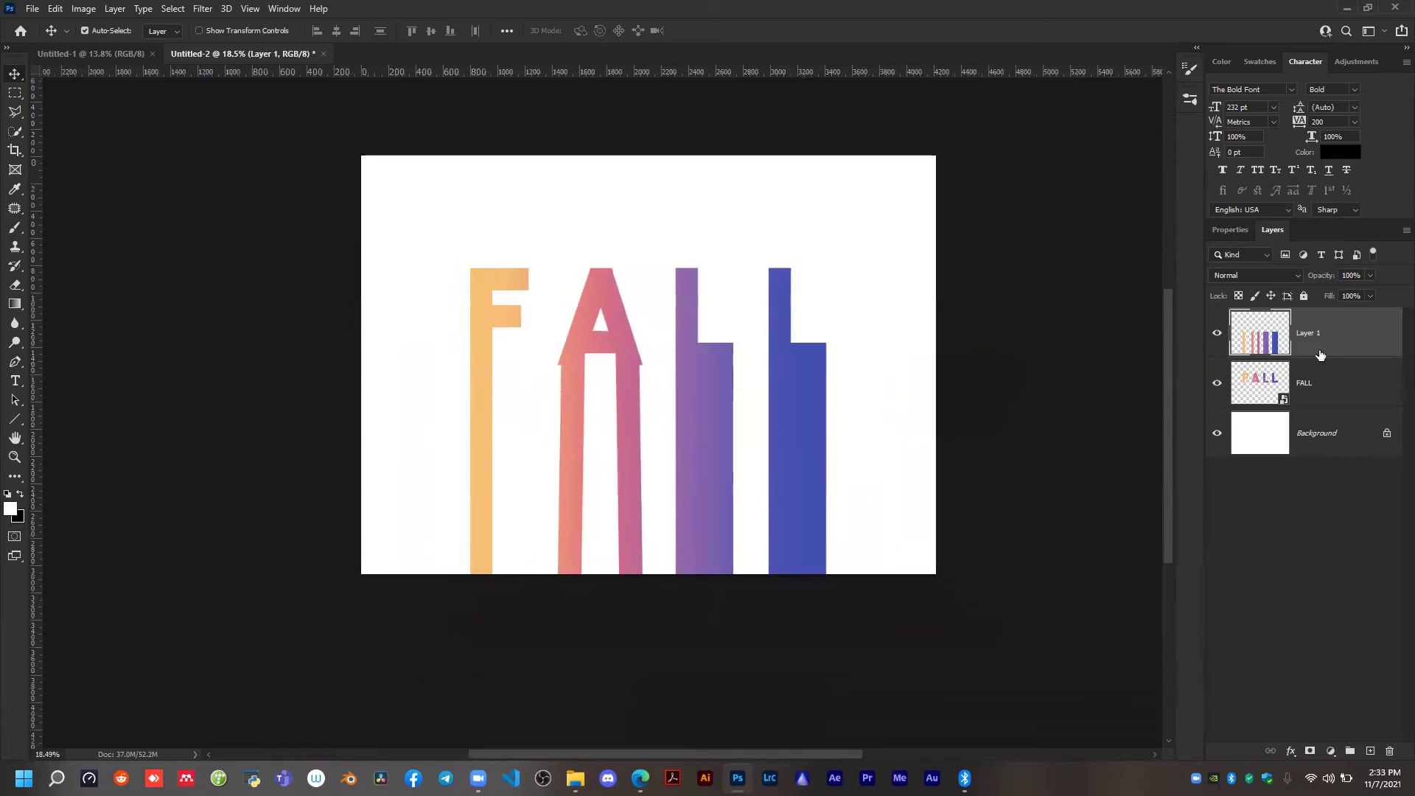
right_click(1325, 345)
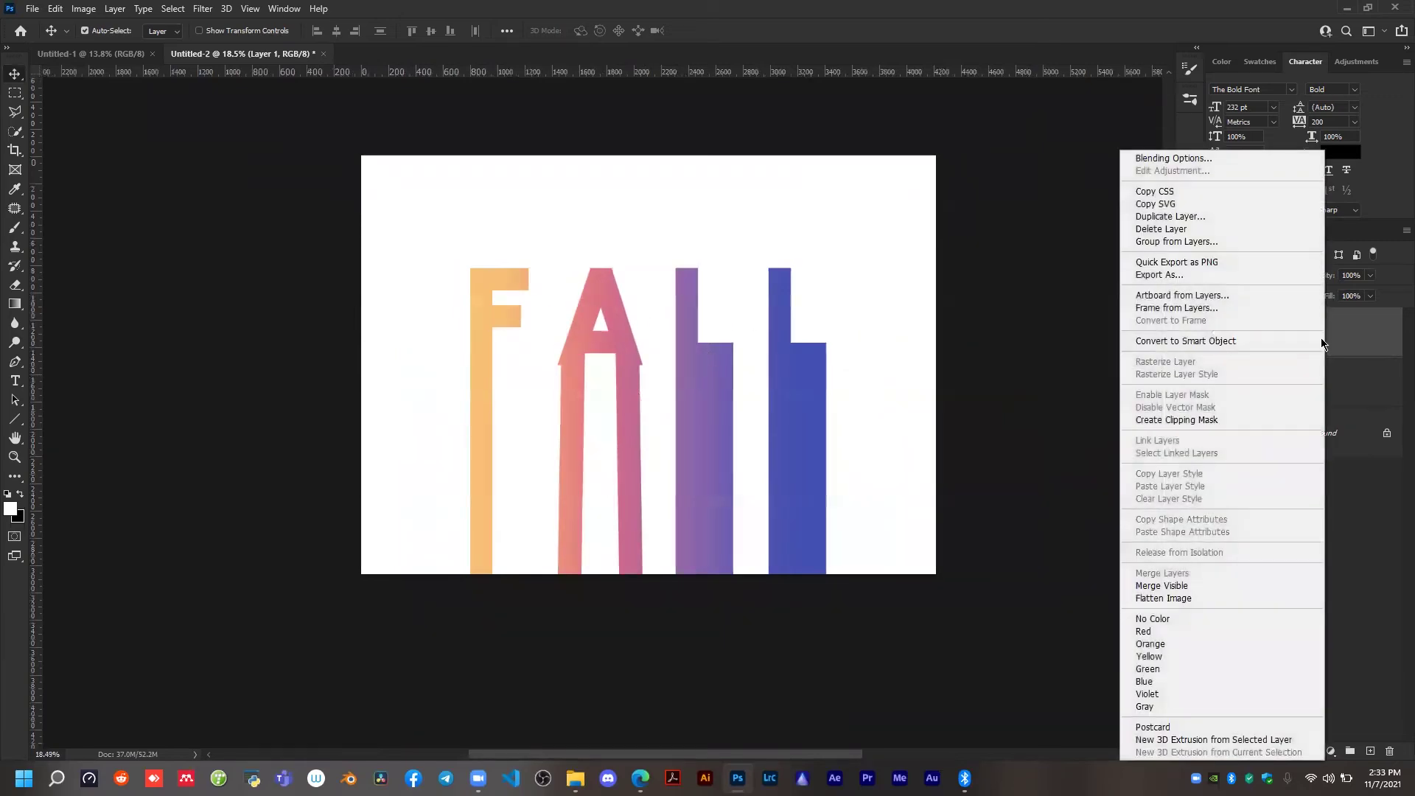
click(1163, 342)
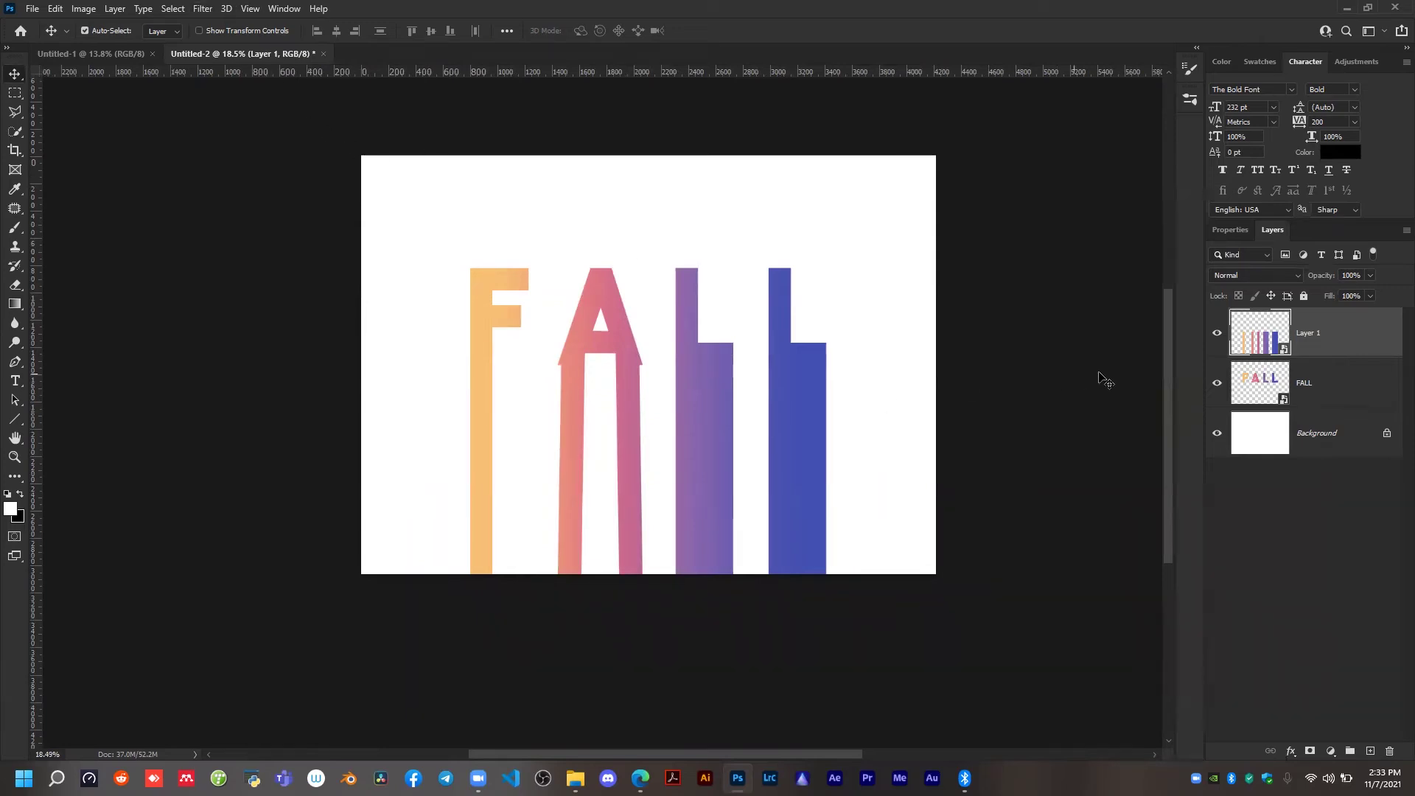
Apply a Motion Blur to the stretched strip layer with an angle of 90° and a distance of 2000 pixels.
click(197, 9)
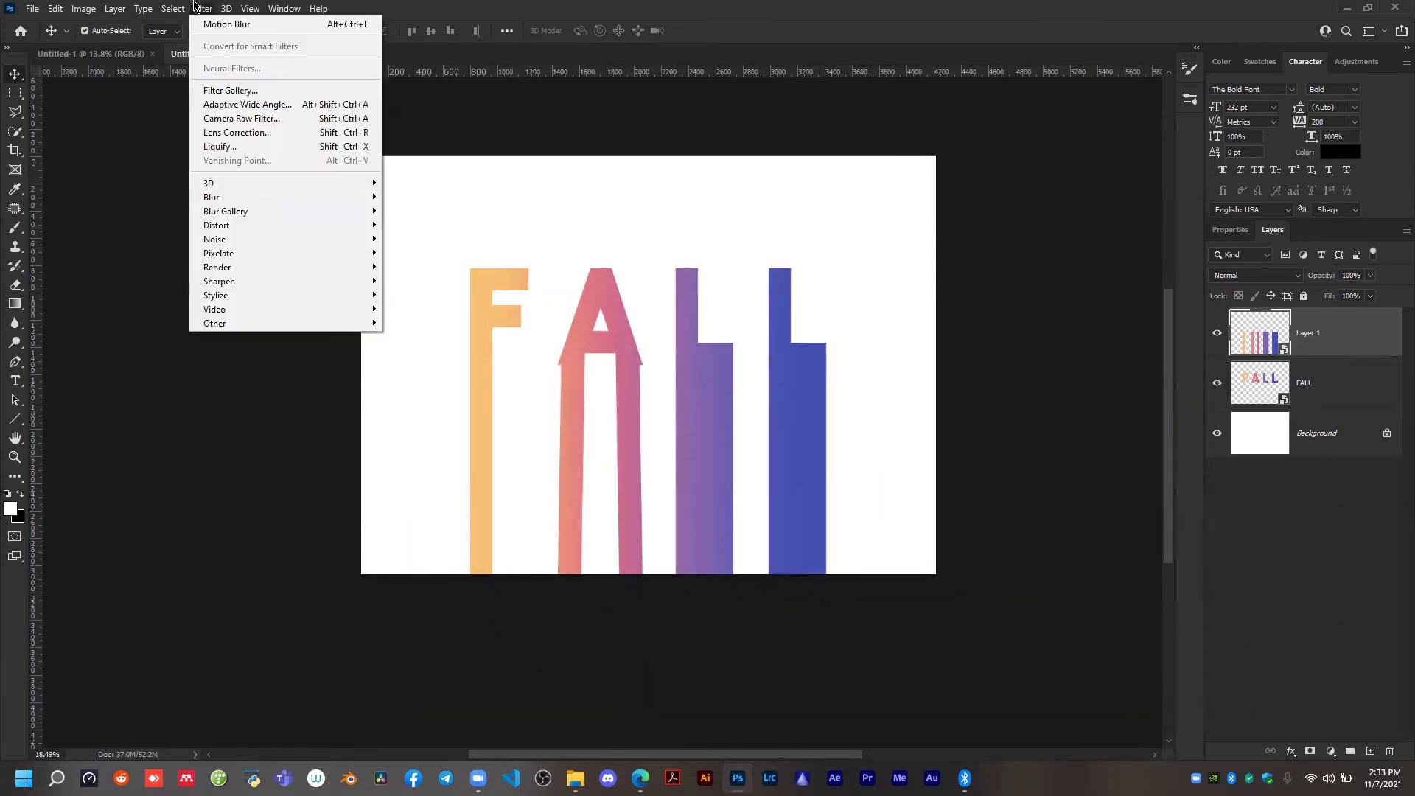
mouse_move(221, 199)
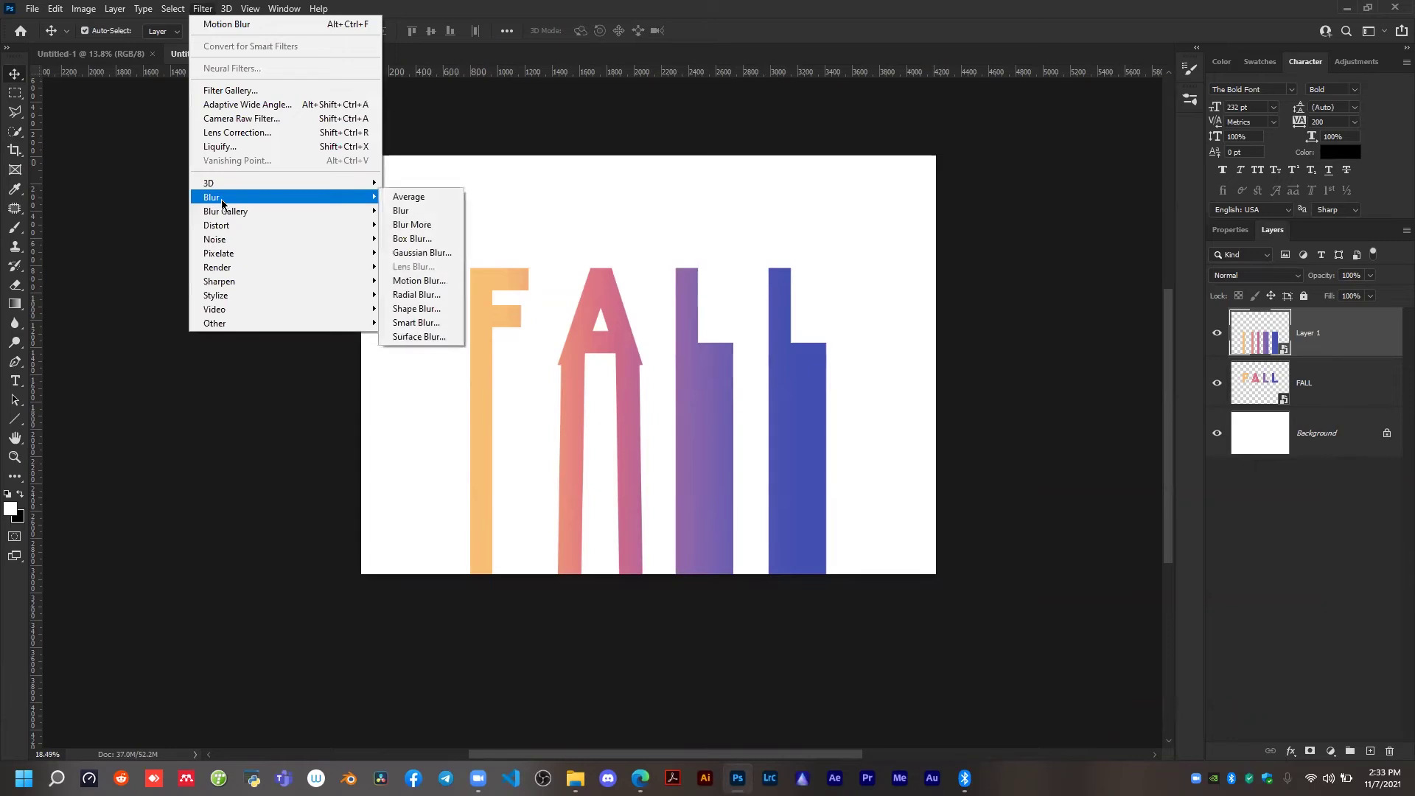
click(421, 283)
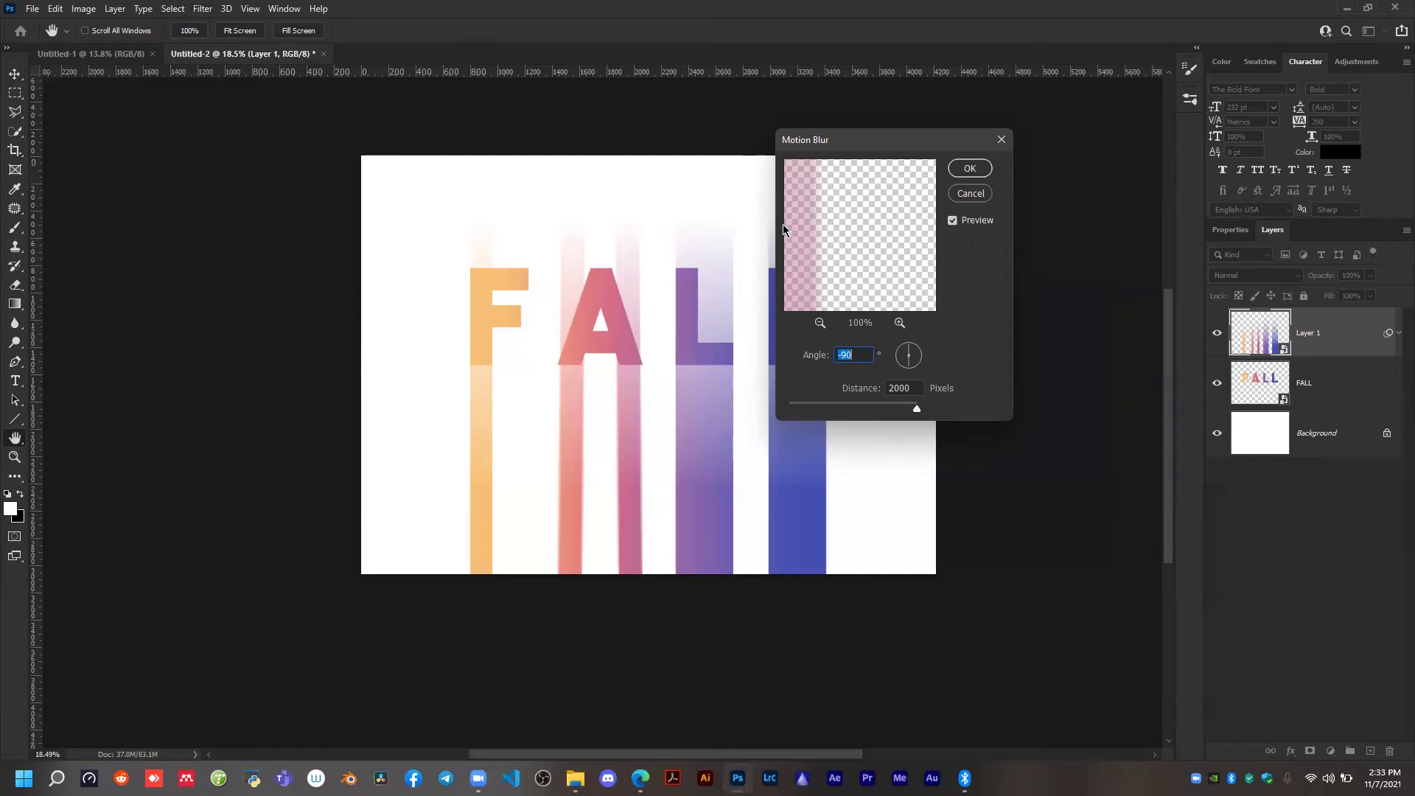
drag(809, 193, 812, 265)
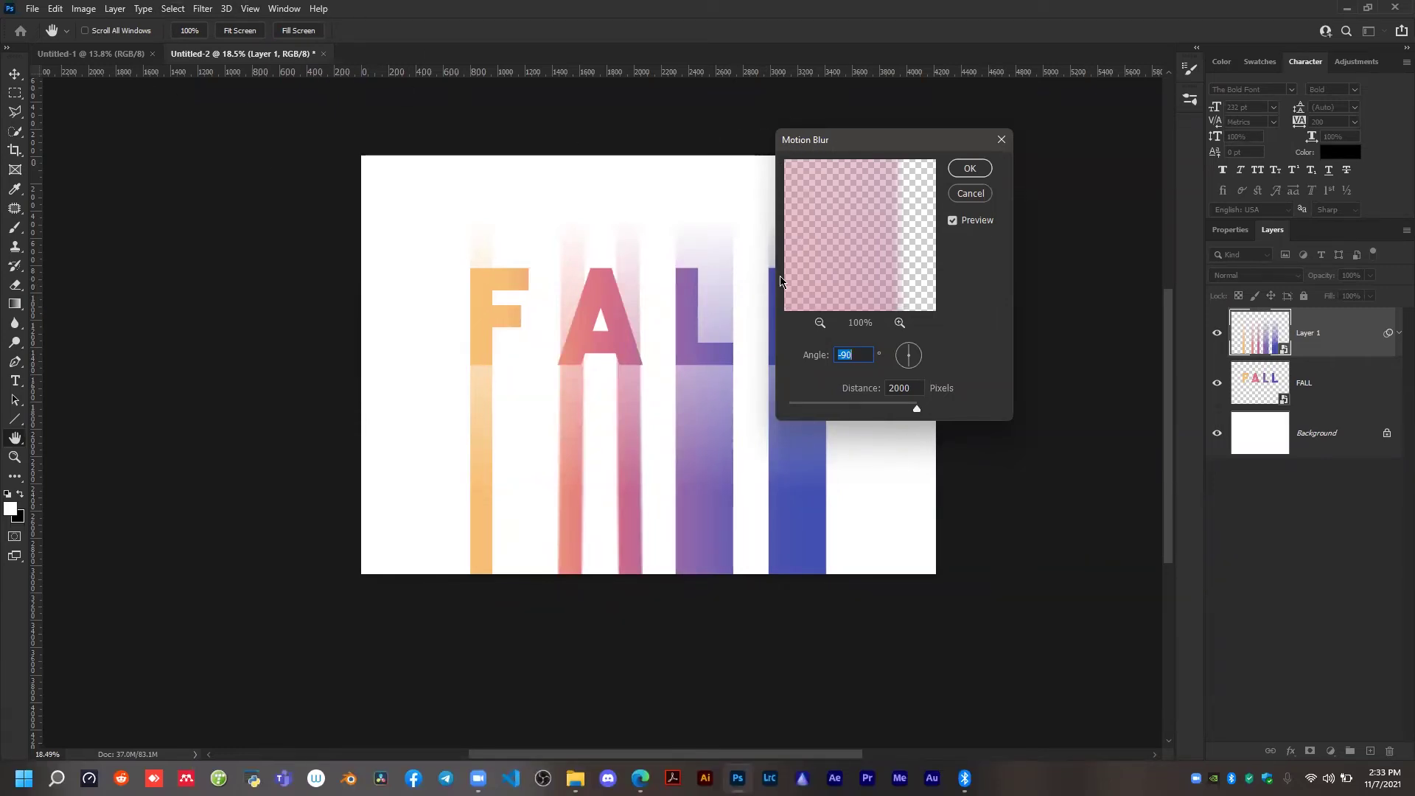
drag(821, 253, 903, 203)
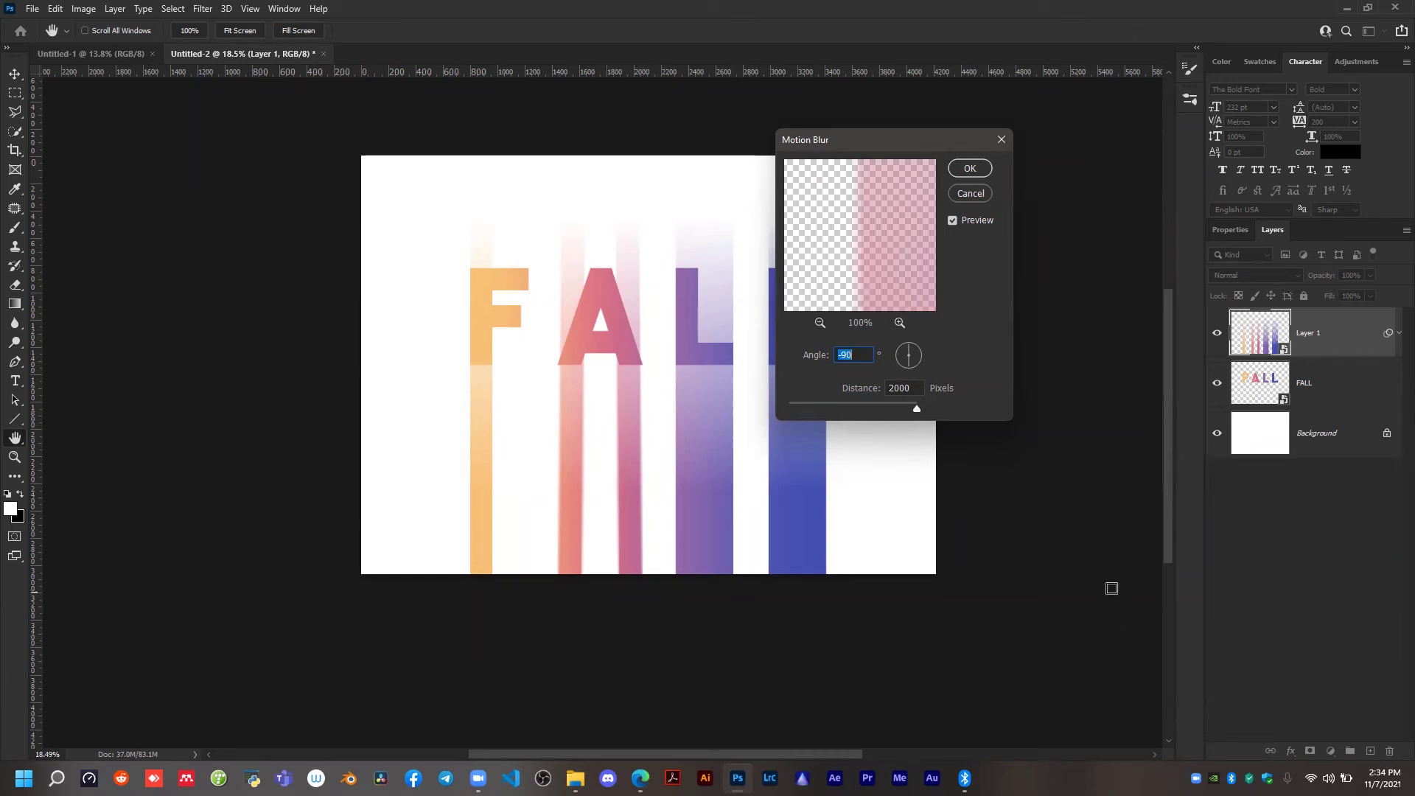
mouse_move(912, 362)
mouse_down()
mouse_move(901, 366)
mouse_move(914, 372)
mouse_move(914, 348)
mouse_up()
text(90)
mouse_move(917, 408)
mouse_down()
mouse_move(903, 407)
mouse_move(916, 409)
mouse_up()
click(969, 169)
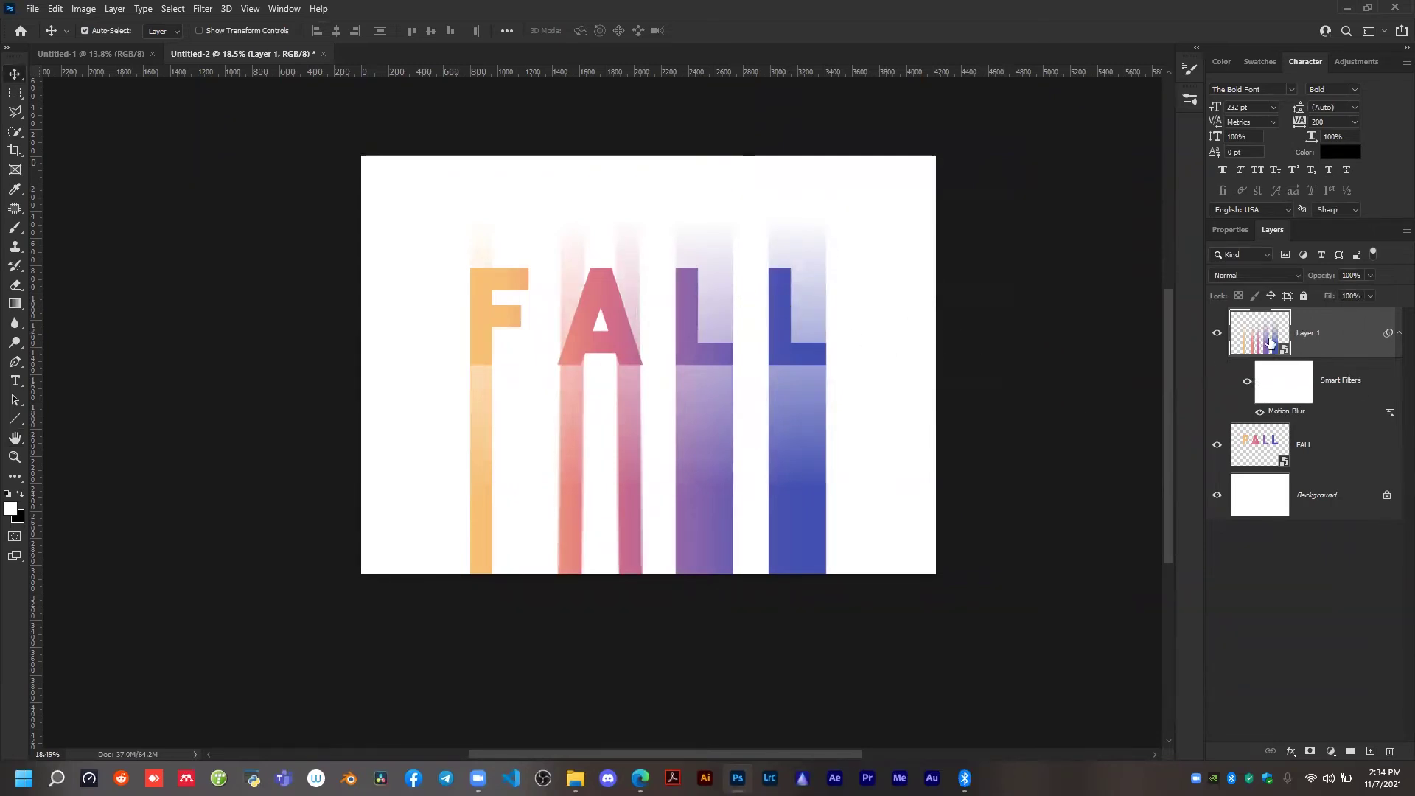
Add a layer mask to Layer 1 and paint black over the blur streaks above and around the letters F and A.
click(1308, 752)
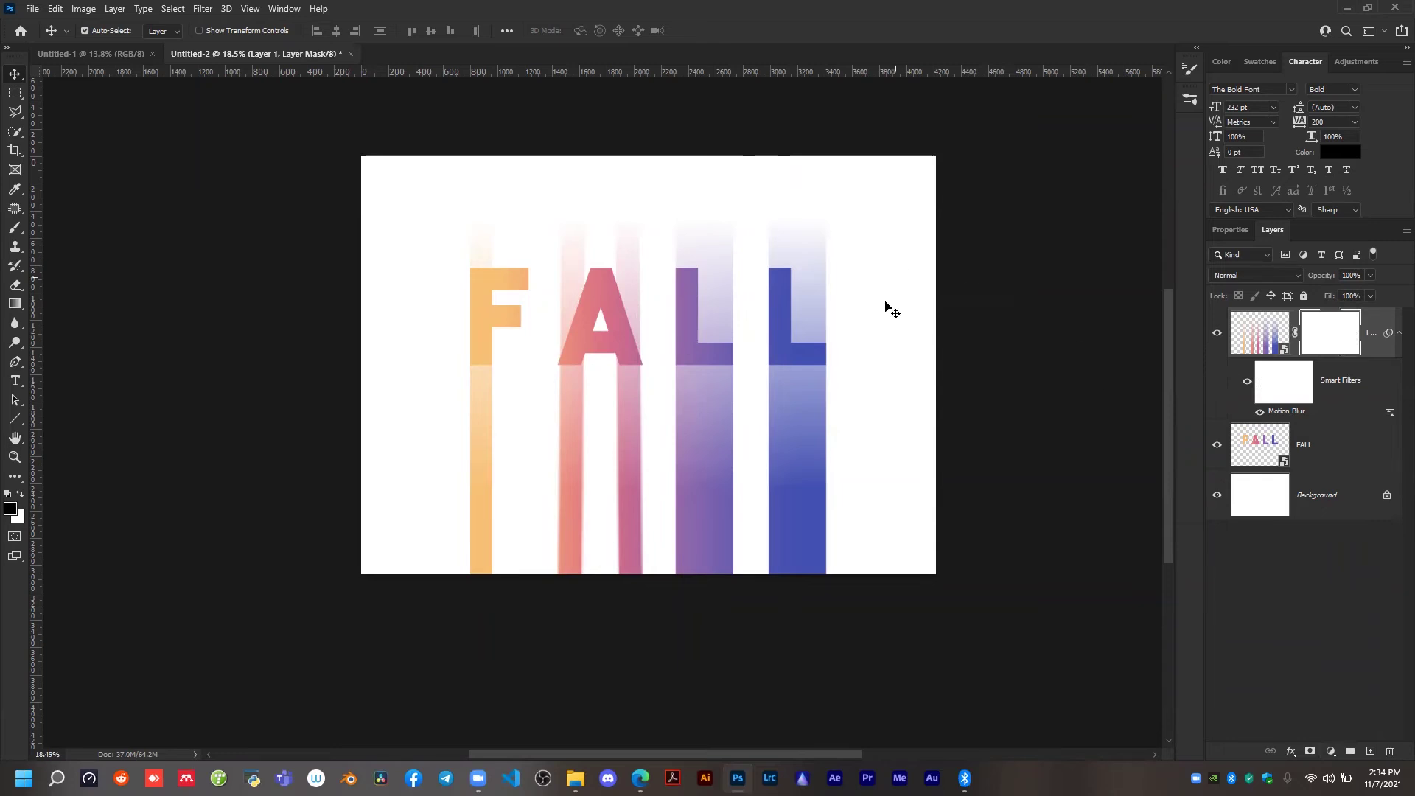
drag(363, 275, 584, 289)
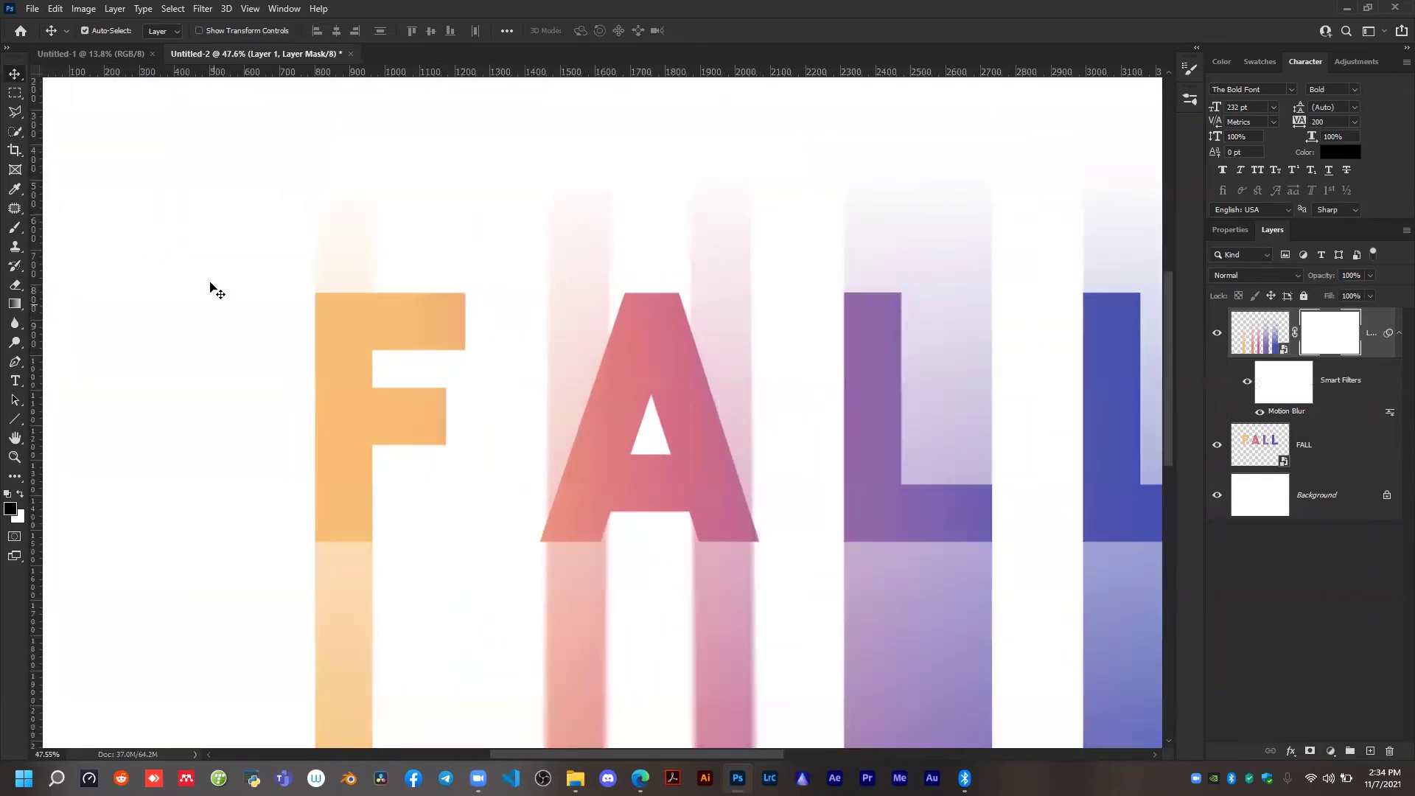
scroll(389, 332, up, 3)
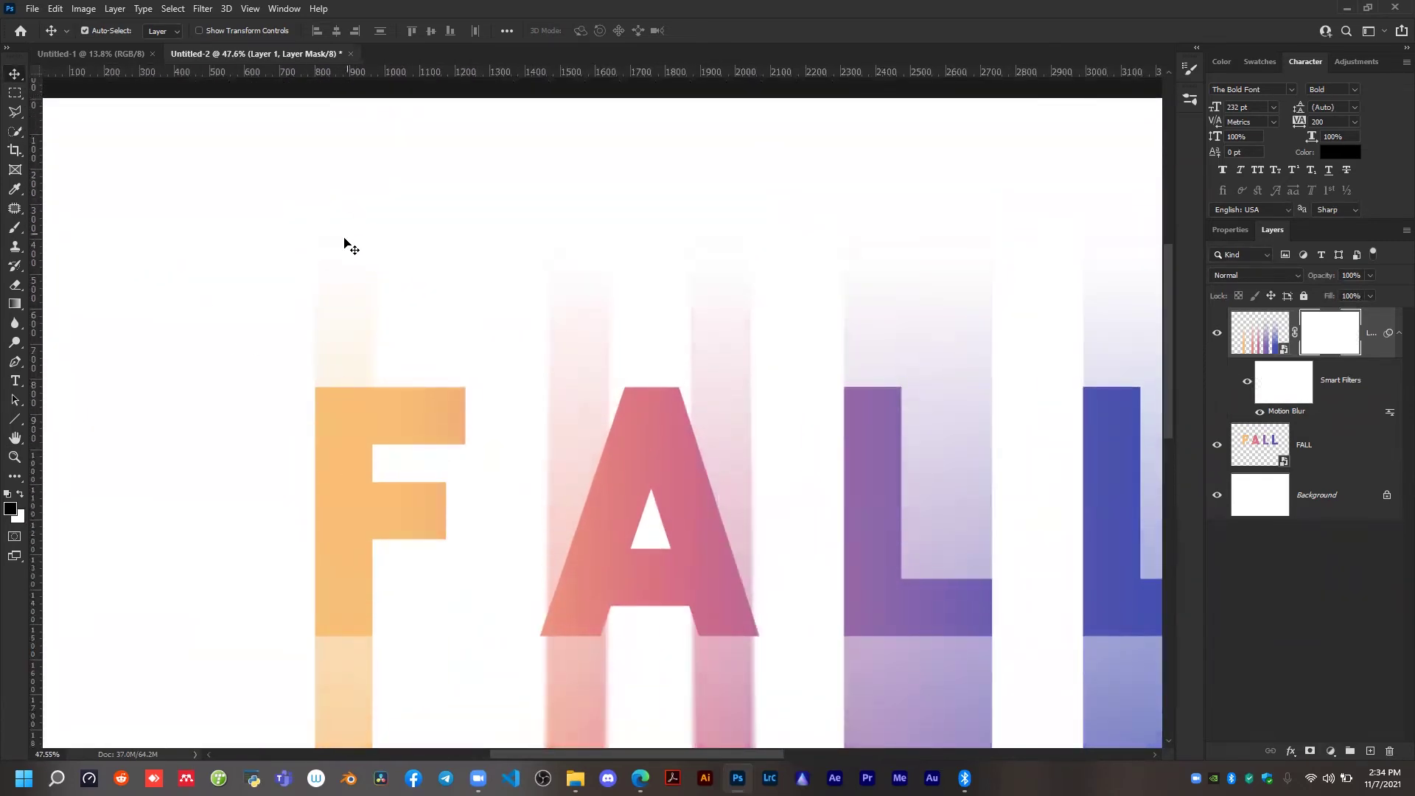
key(b)
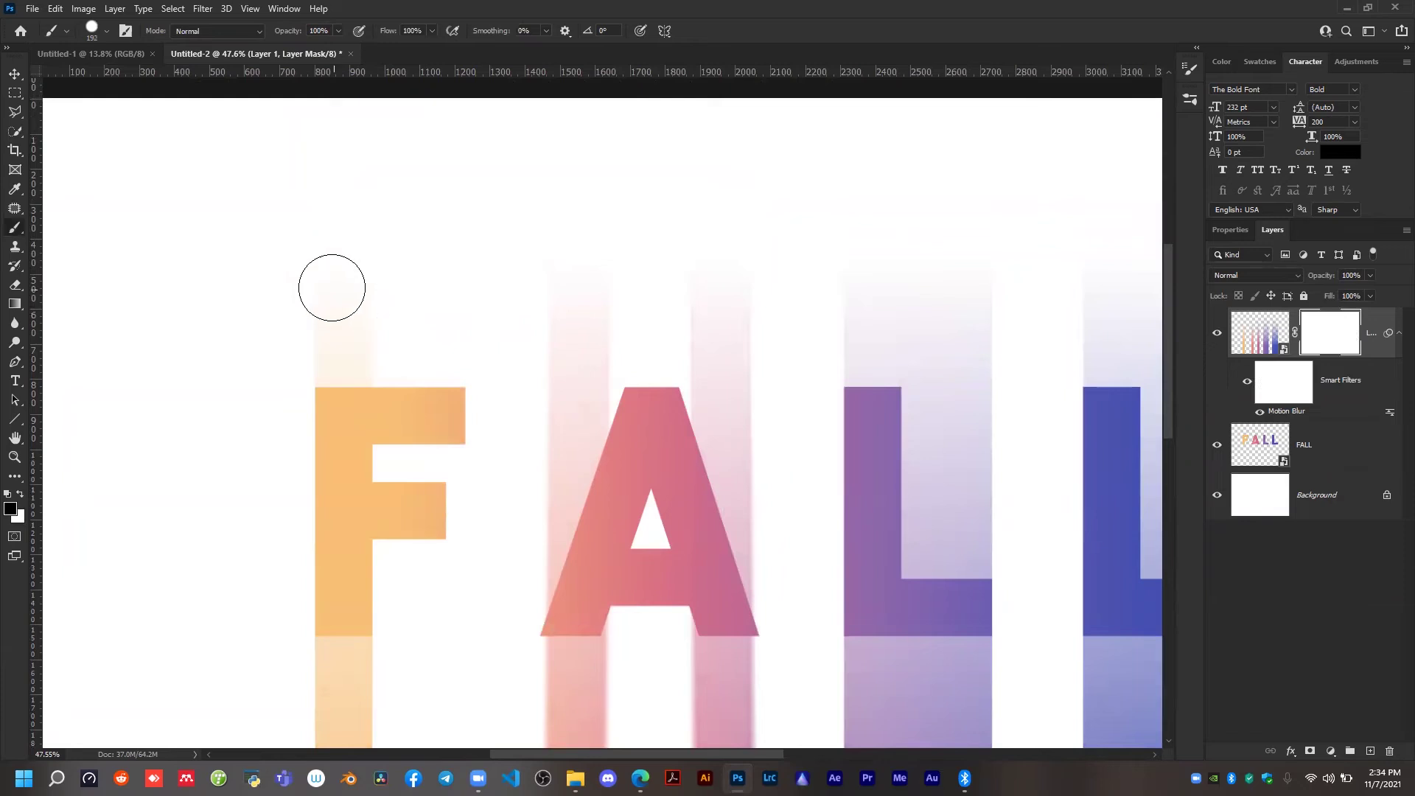
mouse_move(341, 278)
mouse_down()
mouse_move(367, 308)
mouse_move(351, 301)
mouse_move(360, 349)
mouse_move(328, 318)
mouse_move(338, 350)
mouse_up()
mouse_move(571, 224)
mouse_down()
mouse_move(592, 378)
mouse_move(581, 300)
mouse_move(583, 470)
mouse_move(546, 571)
mouse_up()
mouse_move(738, 193)
mouse_down()
mouse_move(718, 279)
mouse_move(717, 439)
mouse_move(714, 396)
mouse_move(751, 590)
mouse_up()
Enlarge the brush and mask out the blur streaks above and behind both letters L.
scroll(777, 439, down, 2)
scroll(818, 353, down, 2)
scroll(729, 394, right, 1)
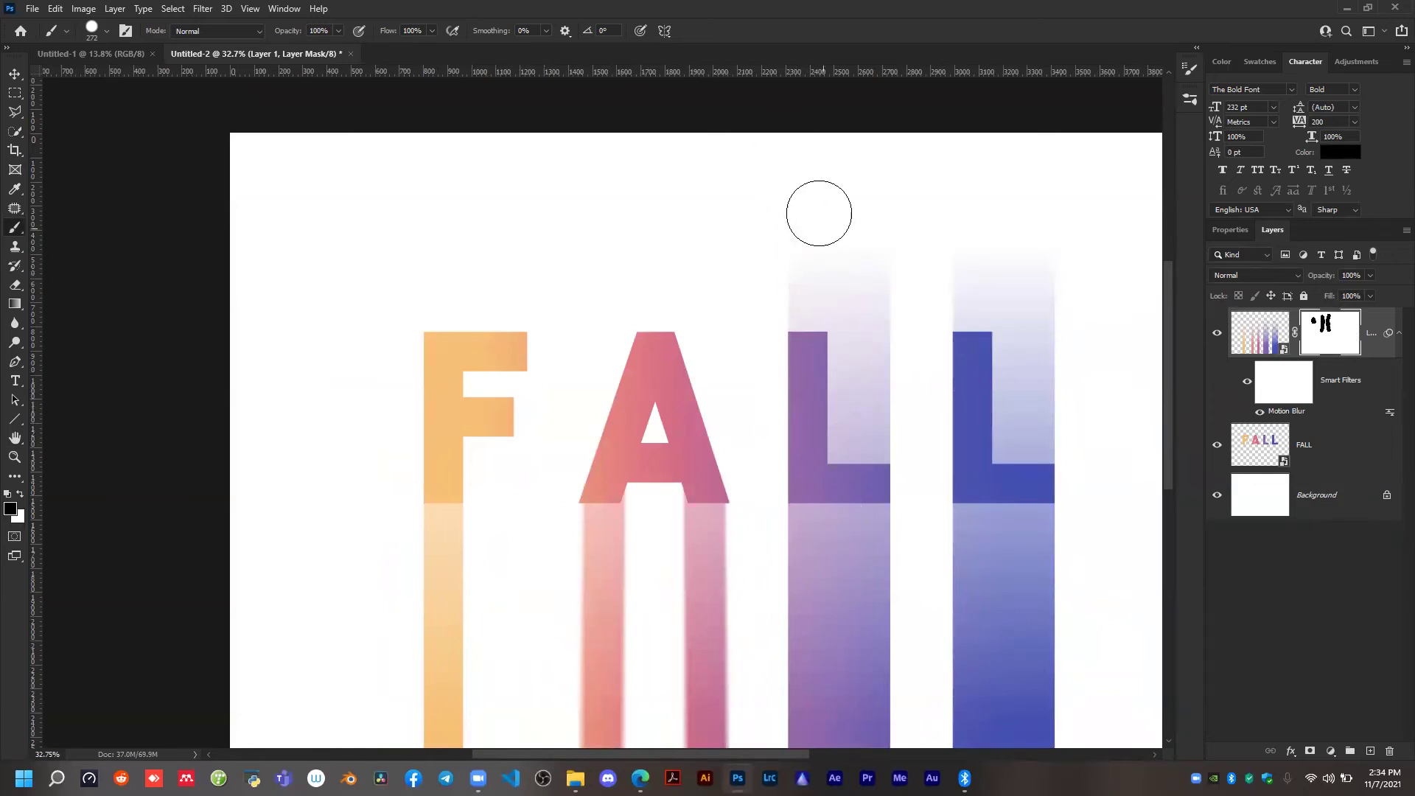
scroll(803, 265, right, 3)
key(bracketright)
key(bracketright)
key(bracketright)
mouse_move(717, 246)
mouse_down()
mouse_move(770, 275)
mouse_move(862, 240)
mouse_move(927, 348)
mouse_move(914, 410)
mouse_move(926, 409)
mouse_move(884, 409)
mouse_move(746, 349)
mouse_move(751, 401)
mouse_move(736, 397)
mouse_move(778, 372)
mouse_up()
alt+scroll(779, 372, down, 3)
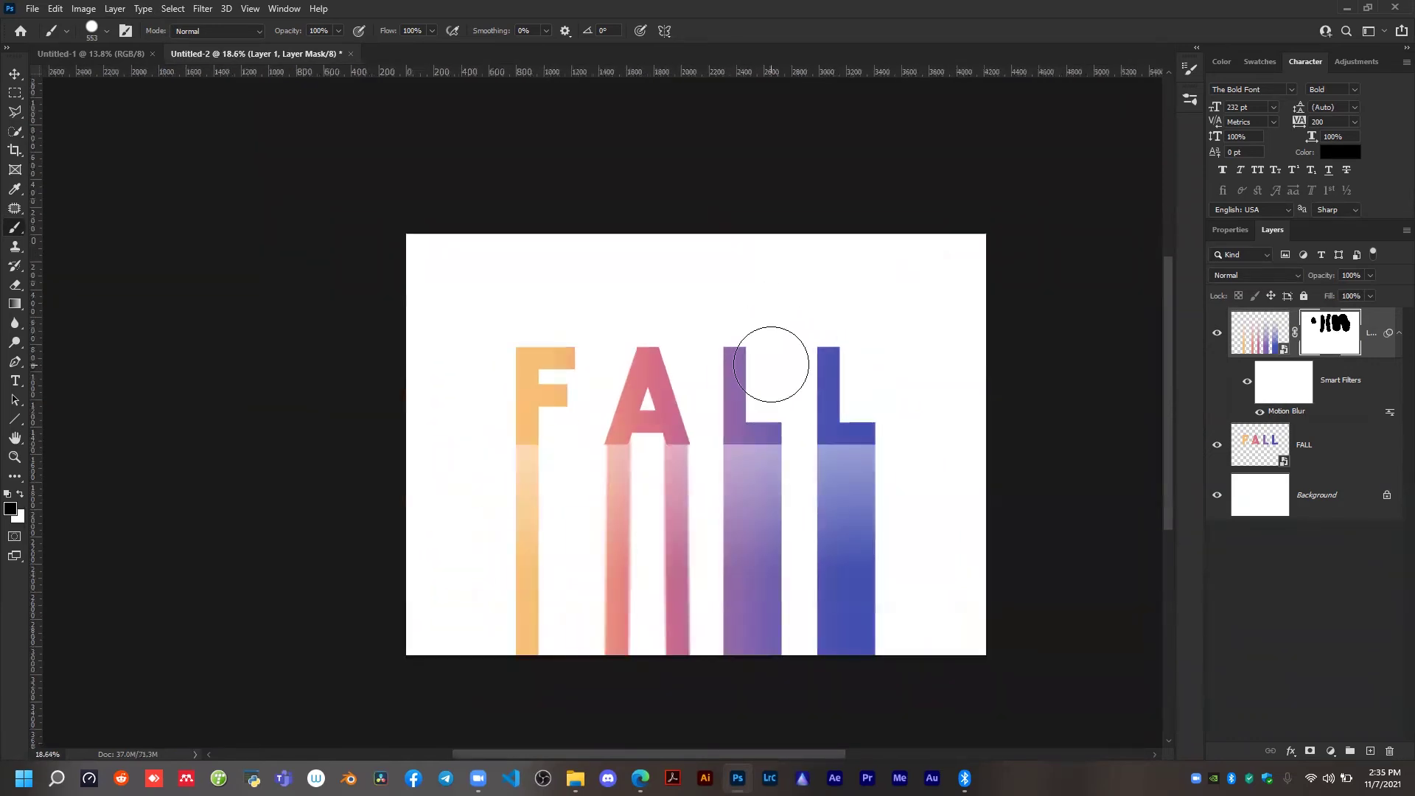
key(v)
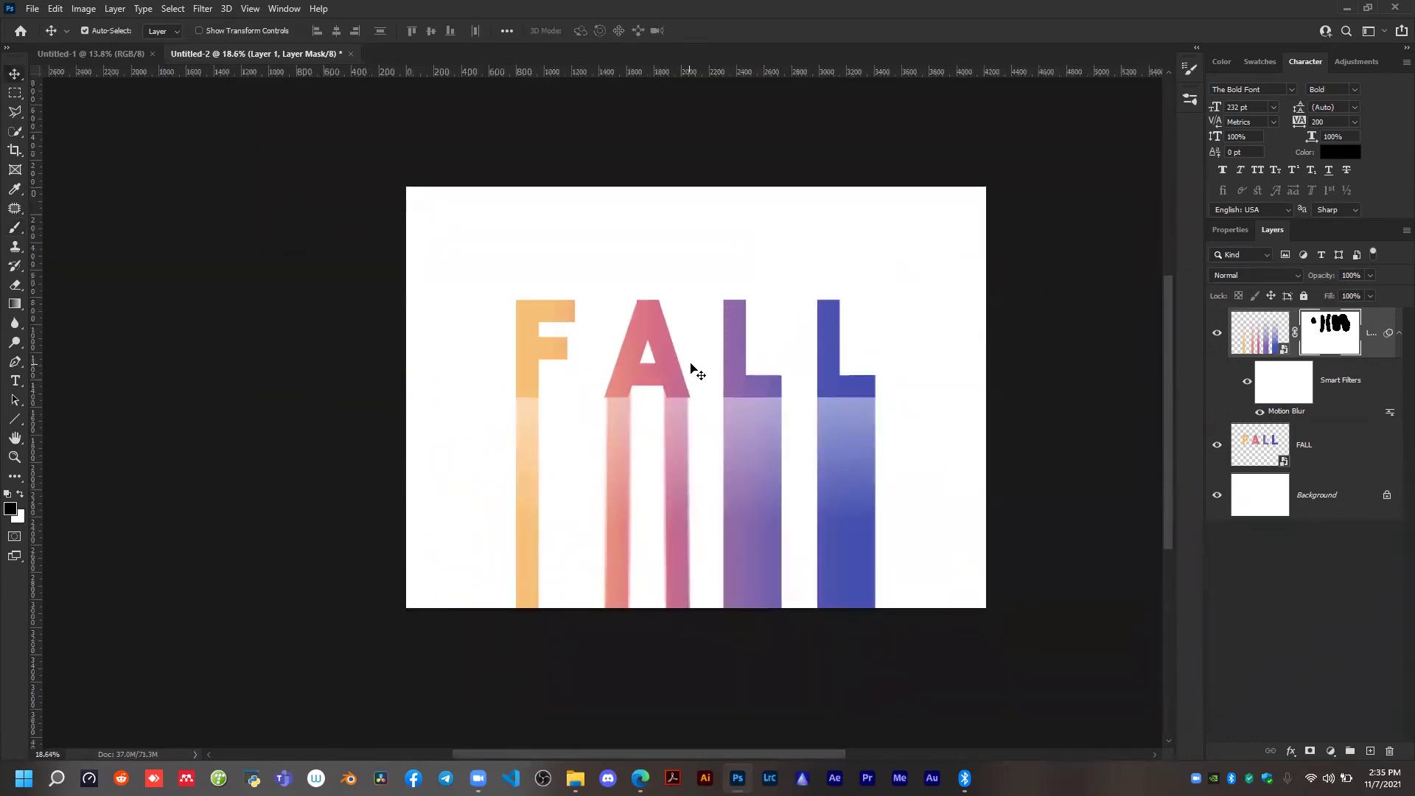
alt+scroll(730, 474, down, 2)
alt+scroll(675, 380, up, 1)
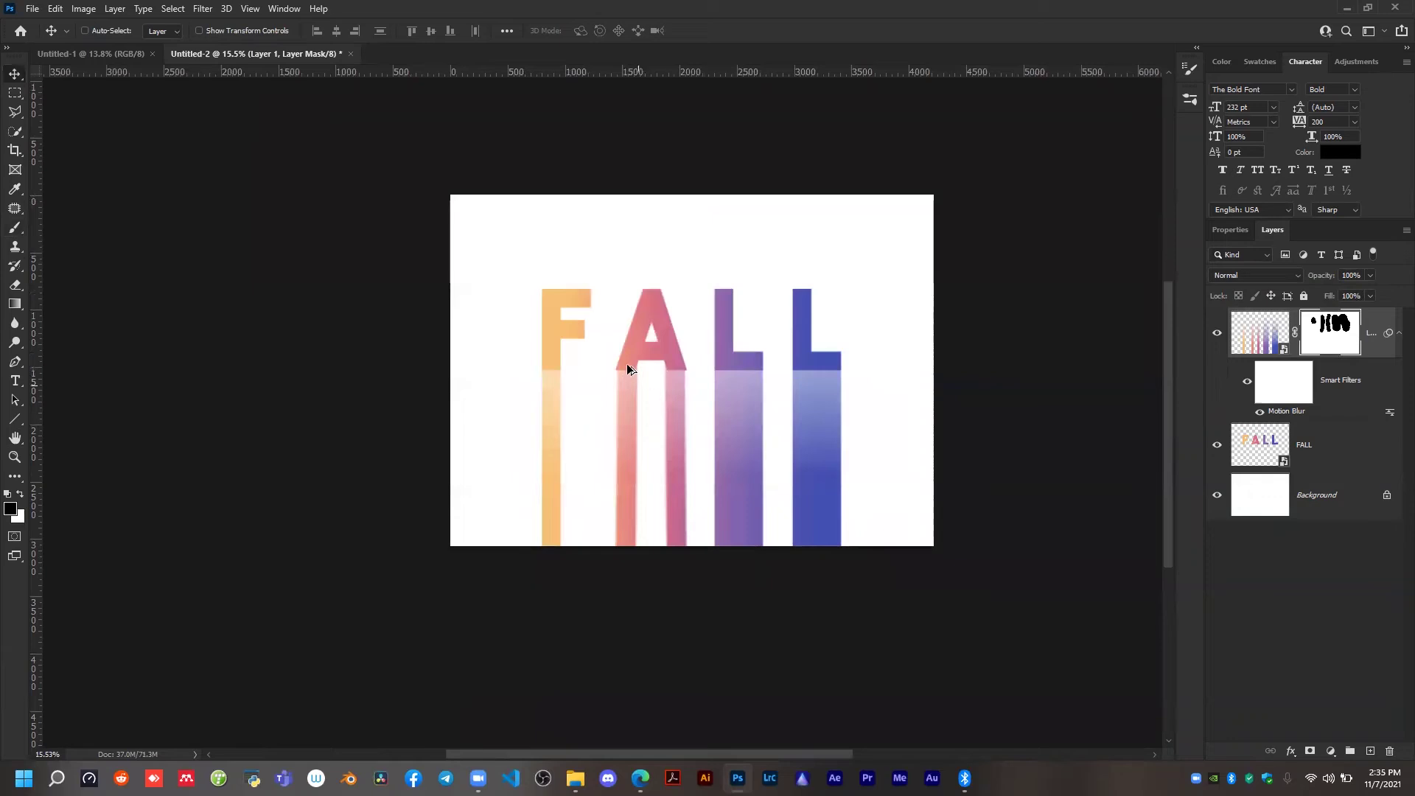
alt+scroll(623, 362, up, 2)
scroll(647, 353, down, 2)
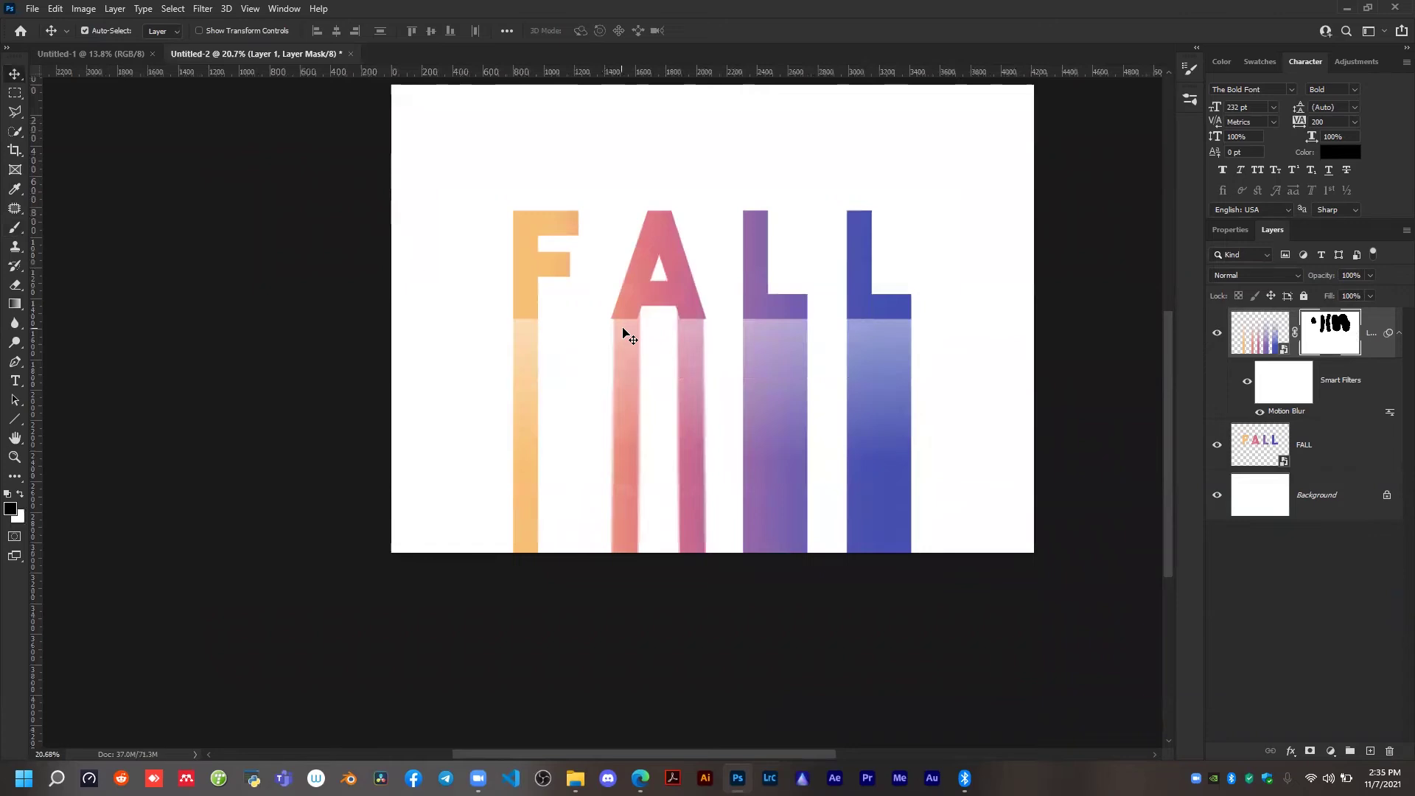
scroll(628, 332, up, 2)
alt+scroll(627, 332, down, 2)
alt+scroll(628, 333, up, 2)
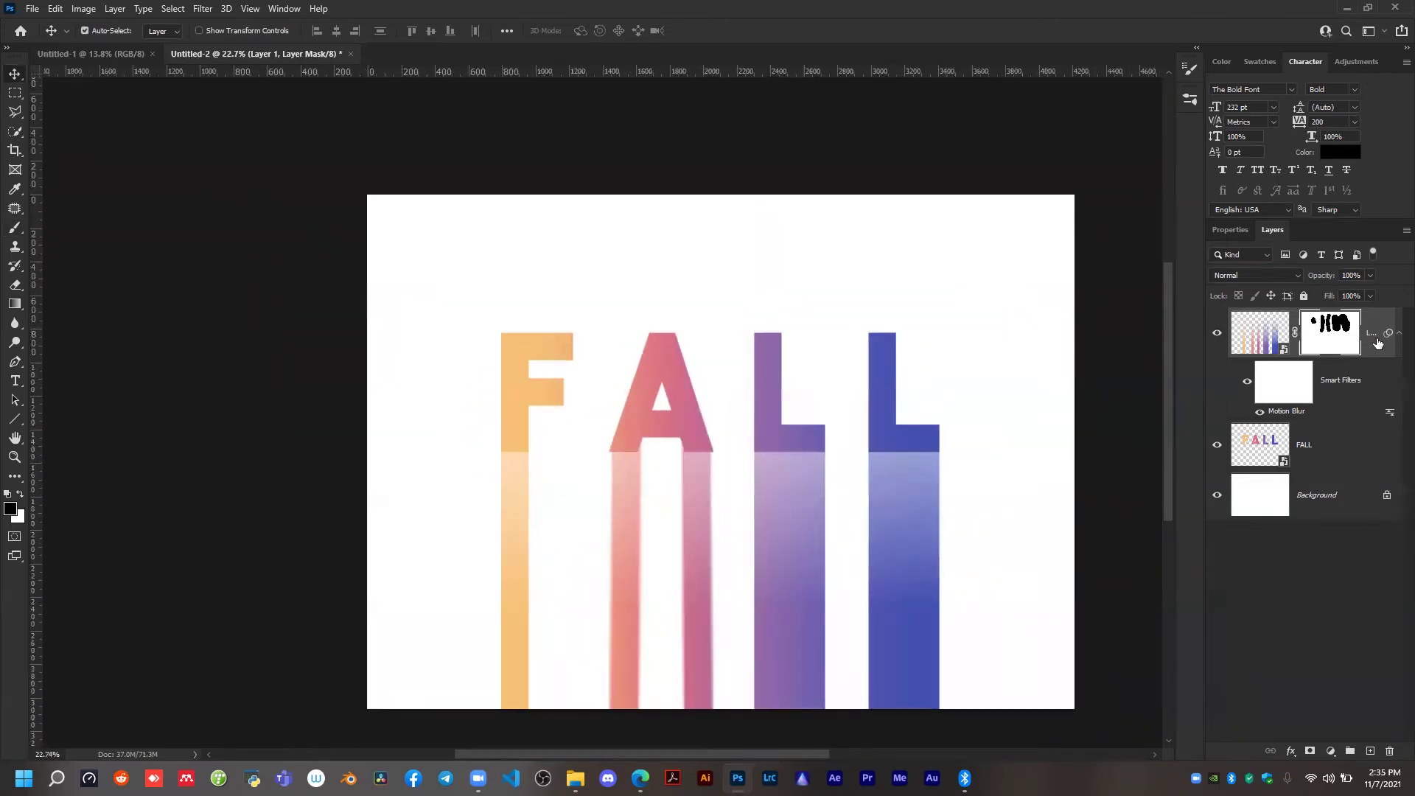
click(196, 10)
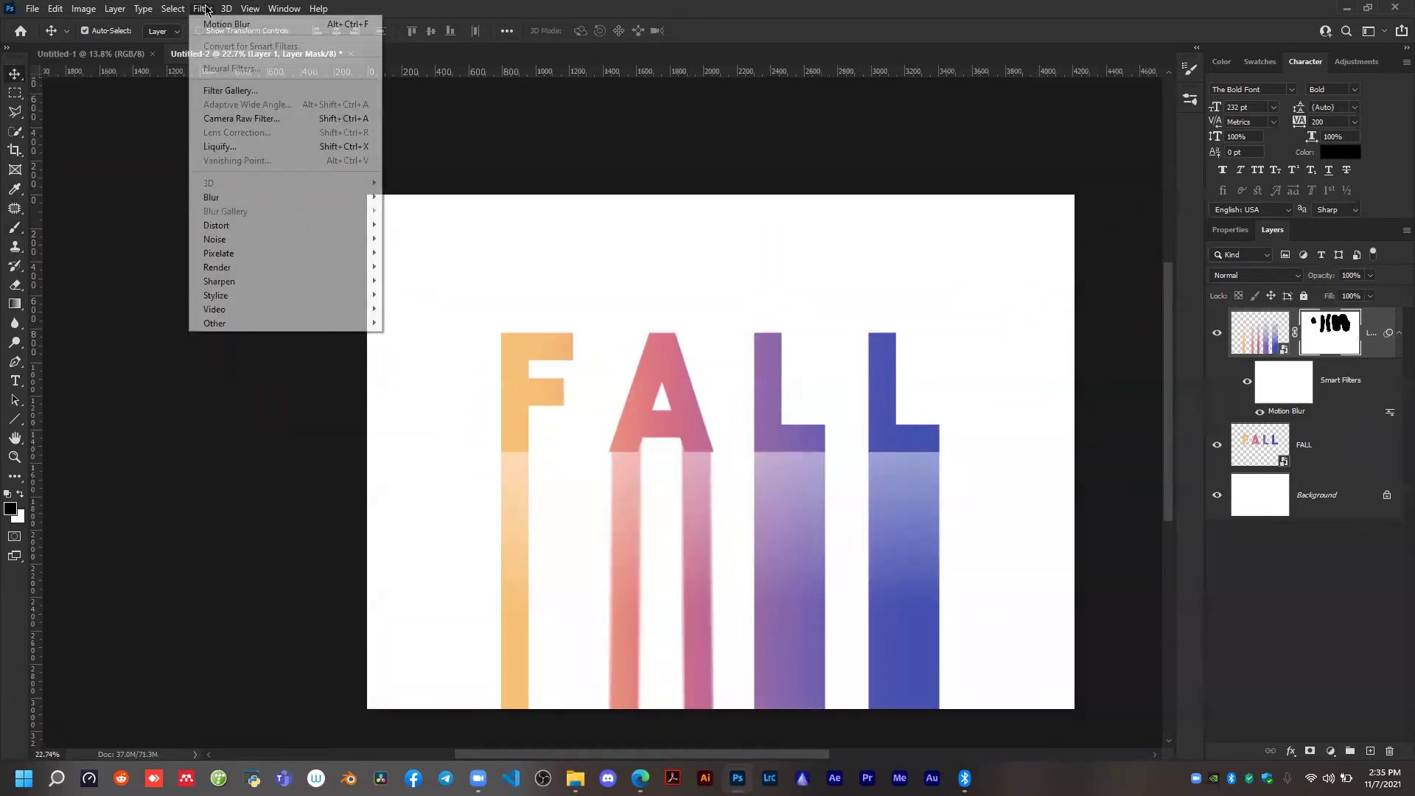
mouse_move(322, 207)
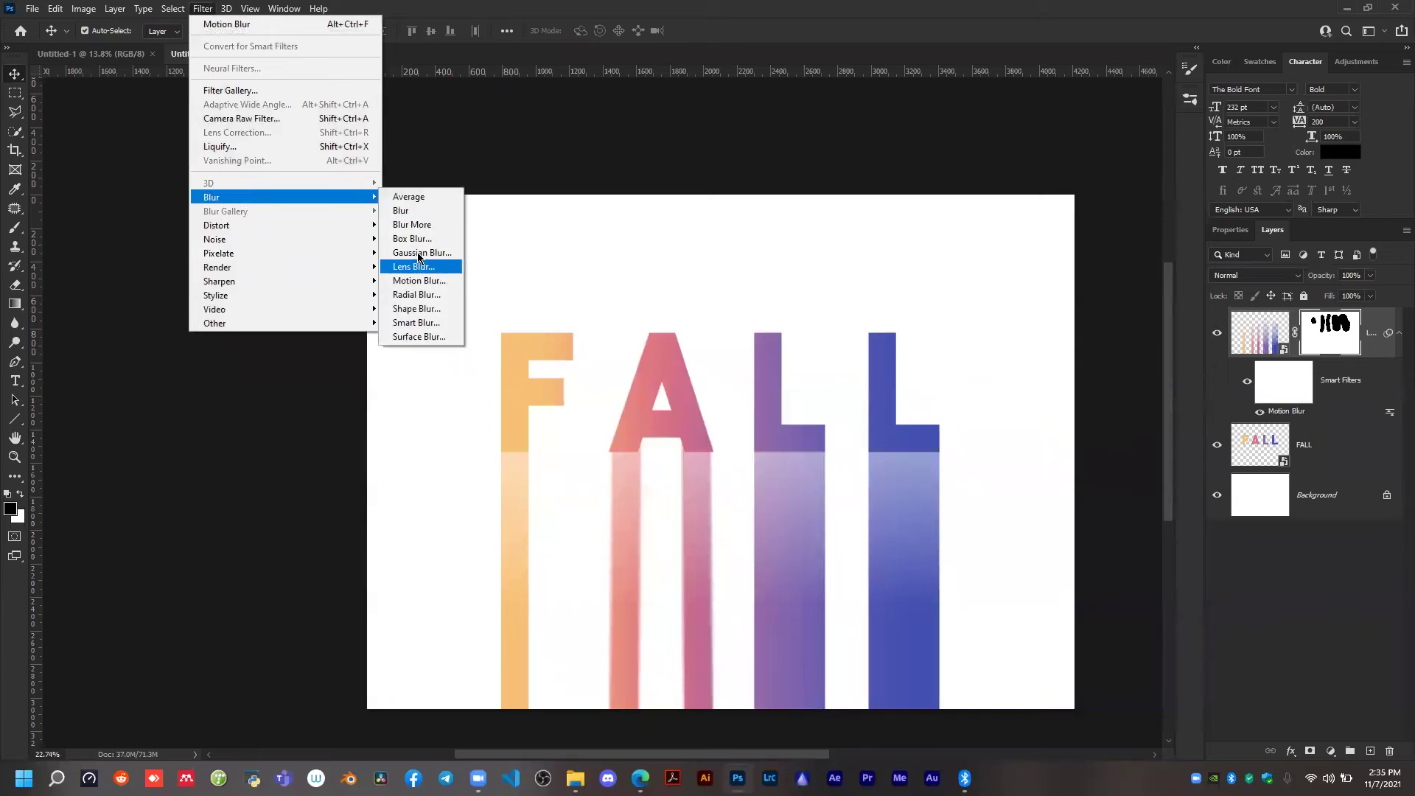
click(417, 280)
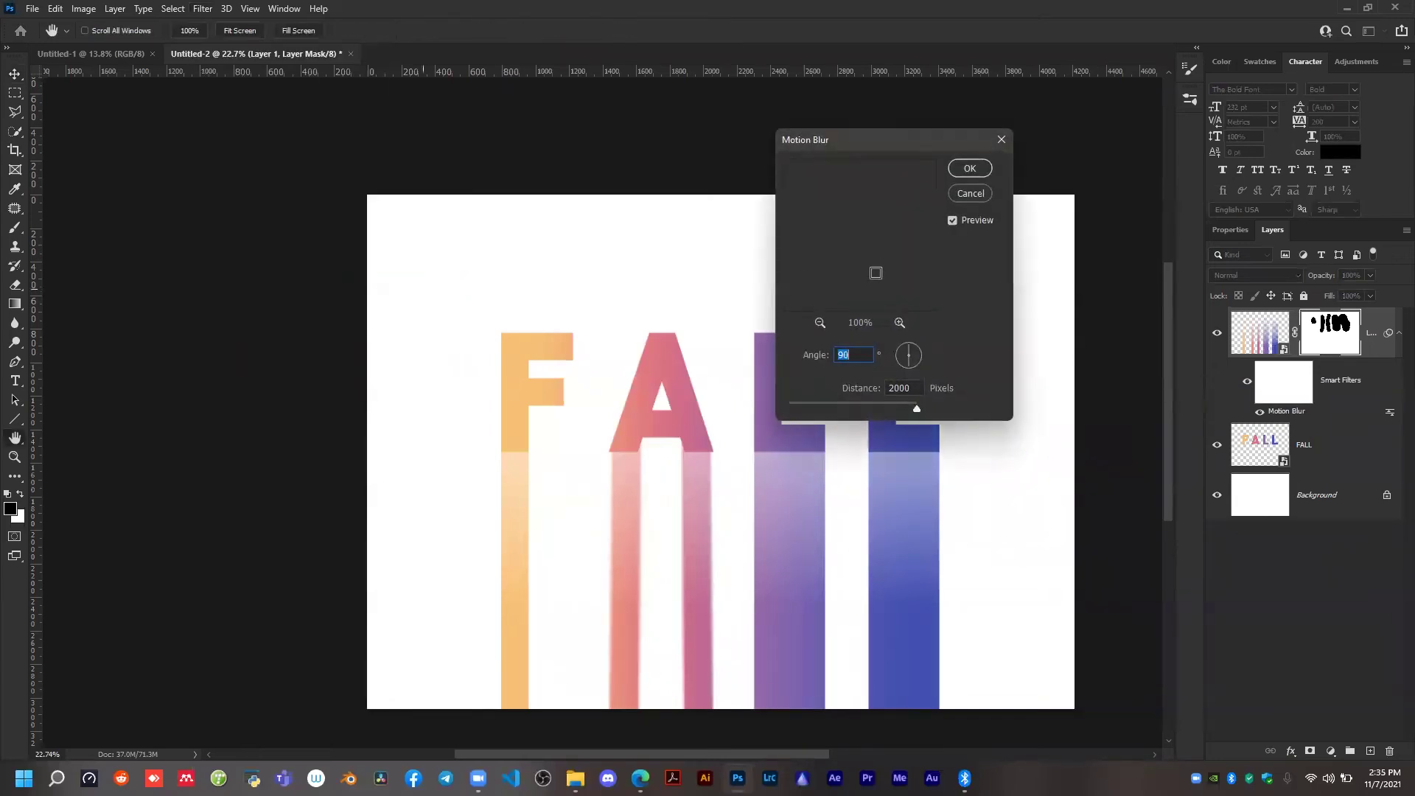
click(847, 409)
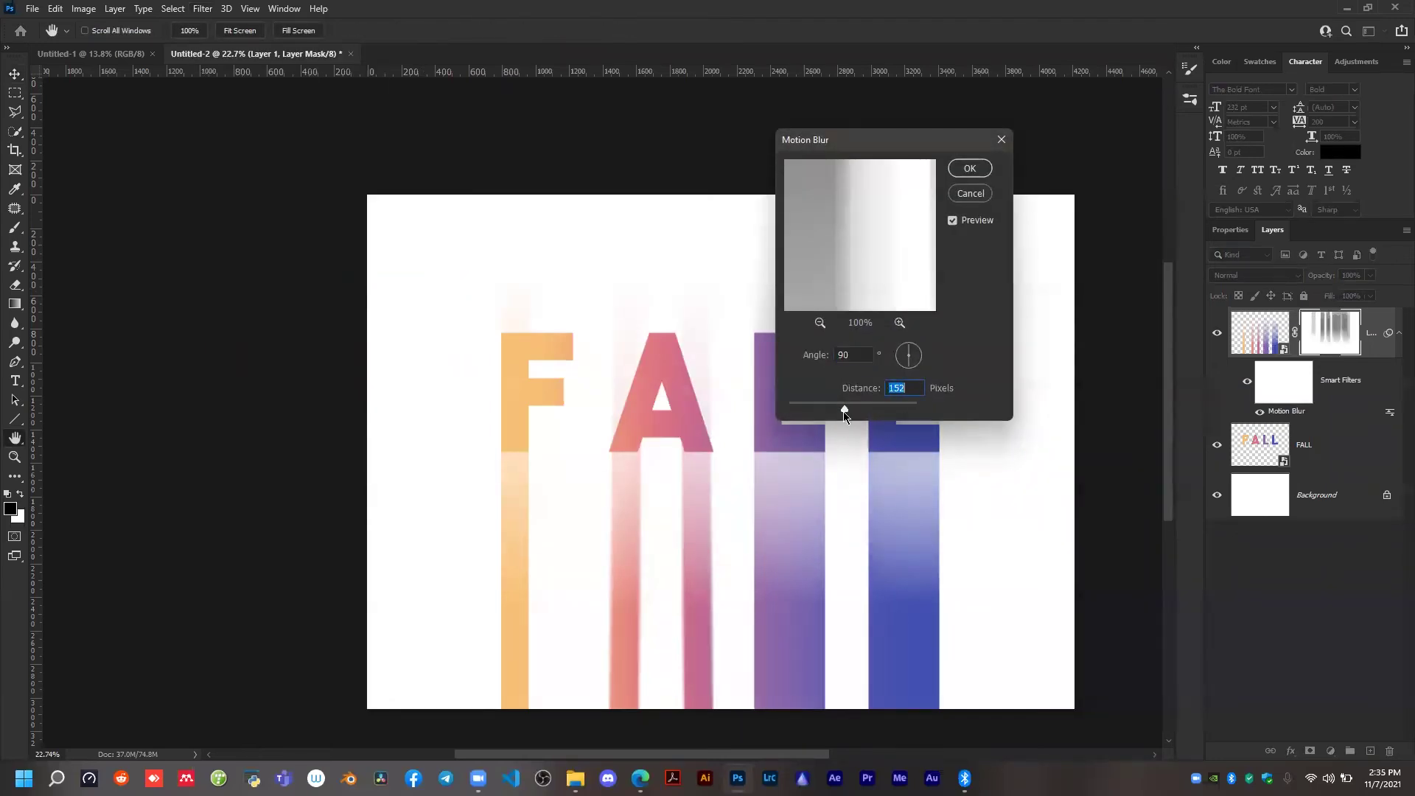
click(972, 193)
Examine the FALL design with its falling colour streaks and glance at the blank Untitled-1 document.
scroll(492, 313, down, 2)
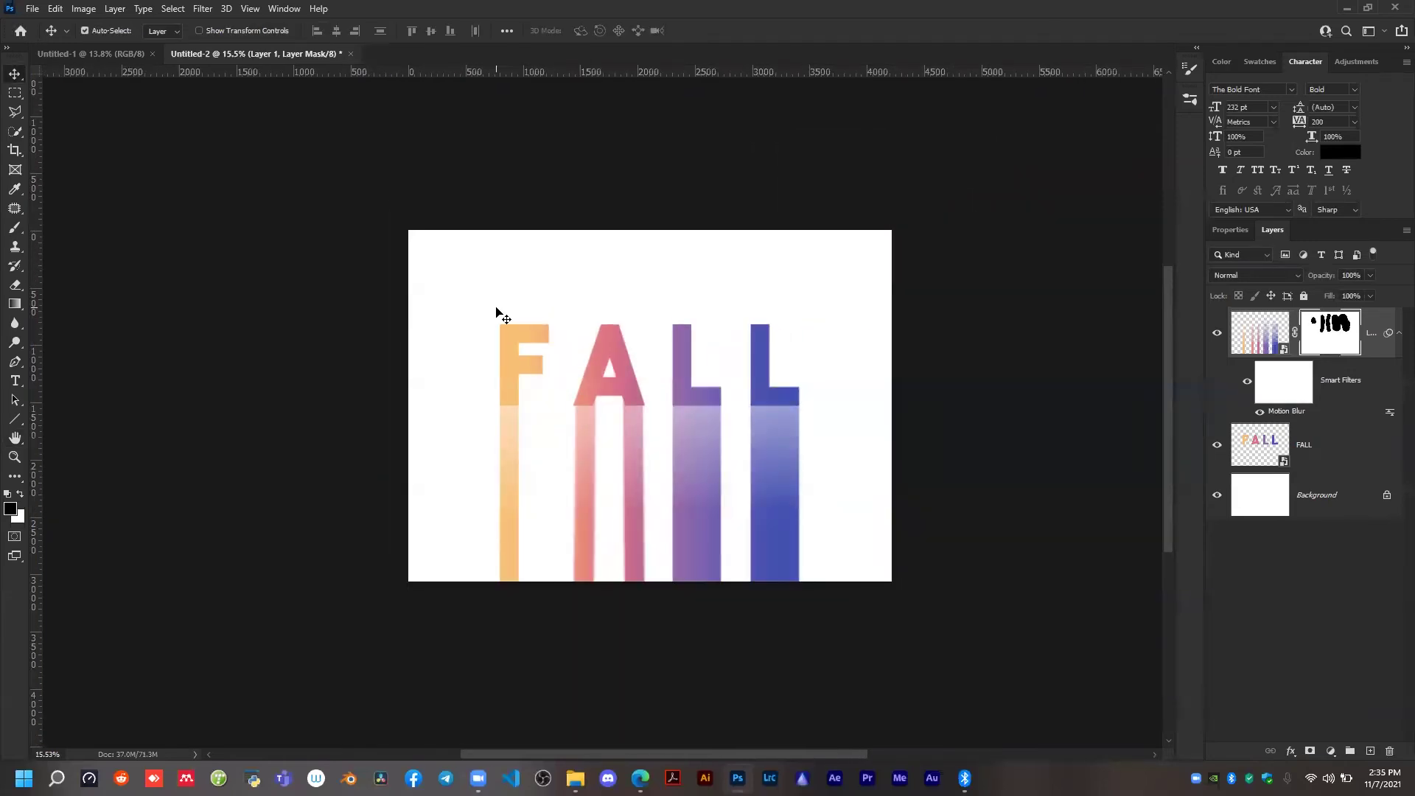
scroll(495, 313, up, 1)
scroll(941, 496, down, 1)
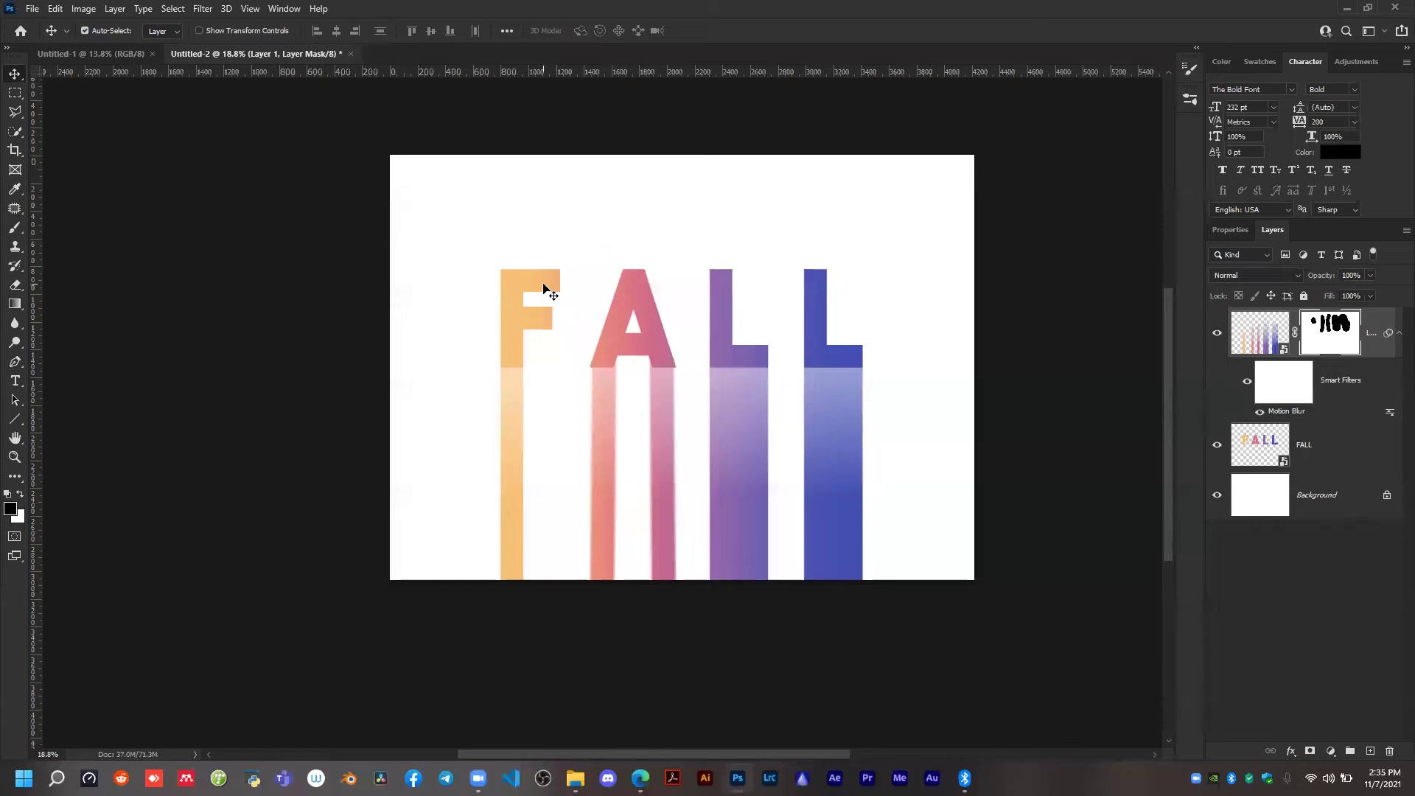
scroll(543, 287, up, 1)
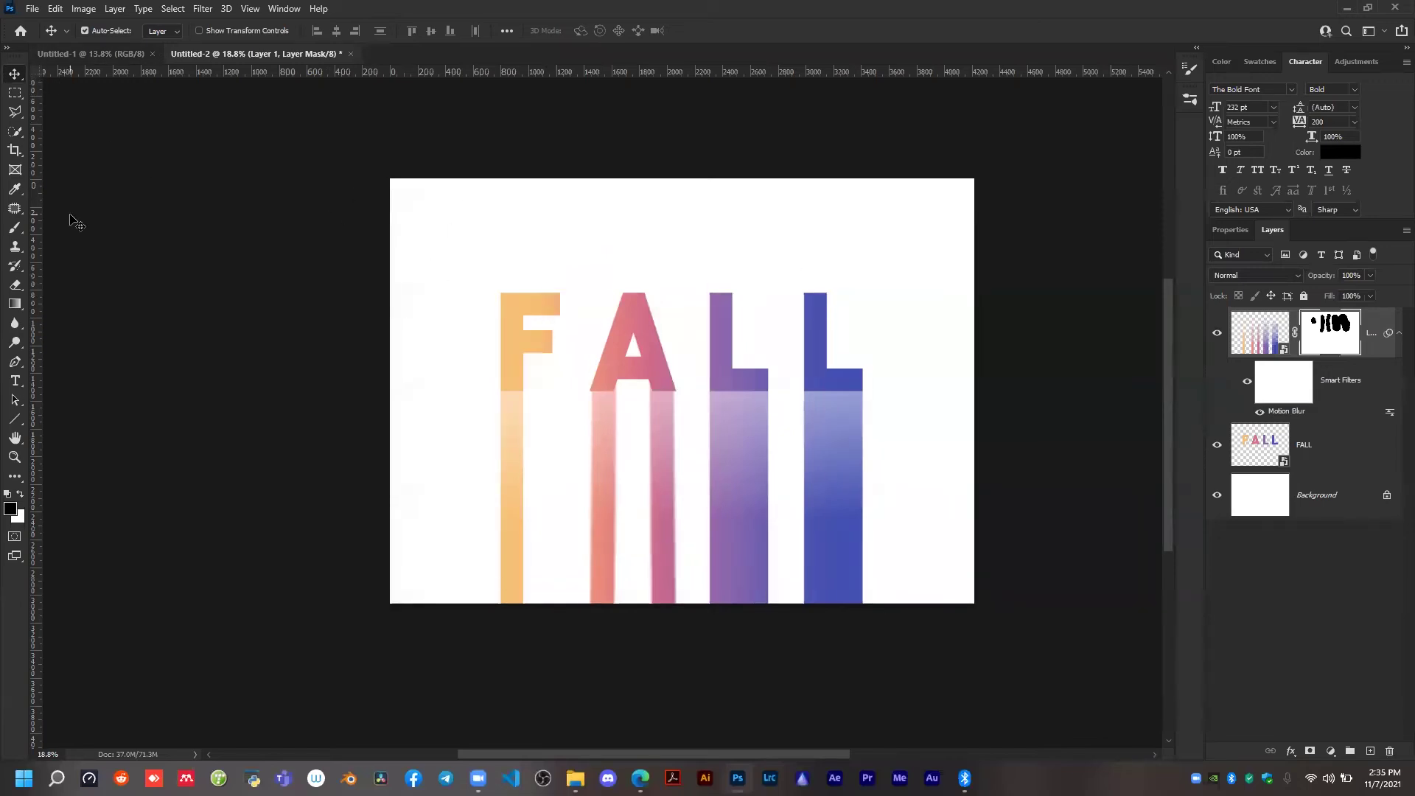
click(68, 56)
click(265, 58)
scroll(599, 275, up, 1)
scroll(601, 271, up, 1)
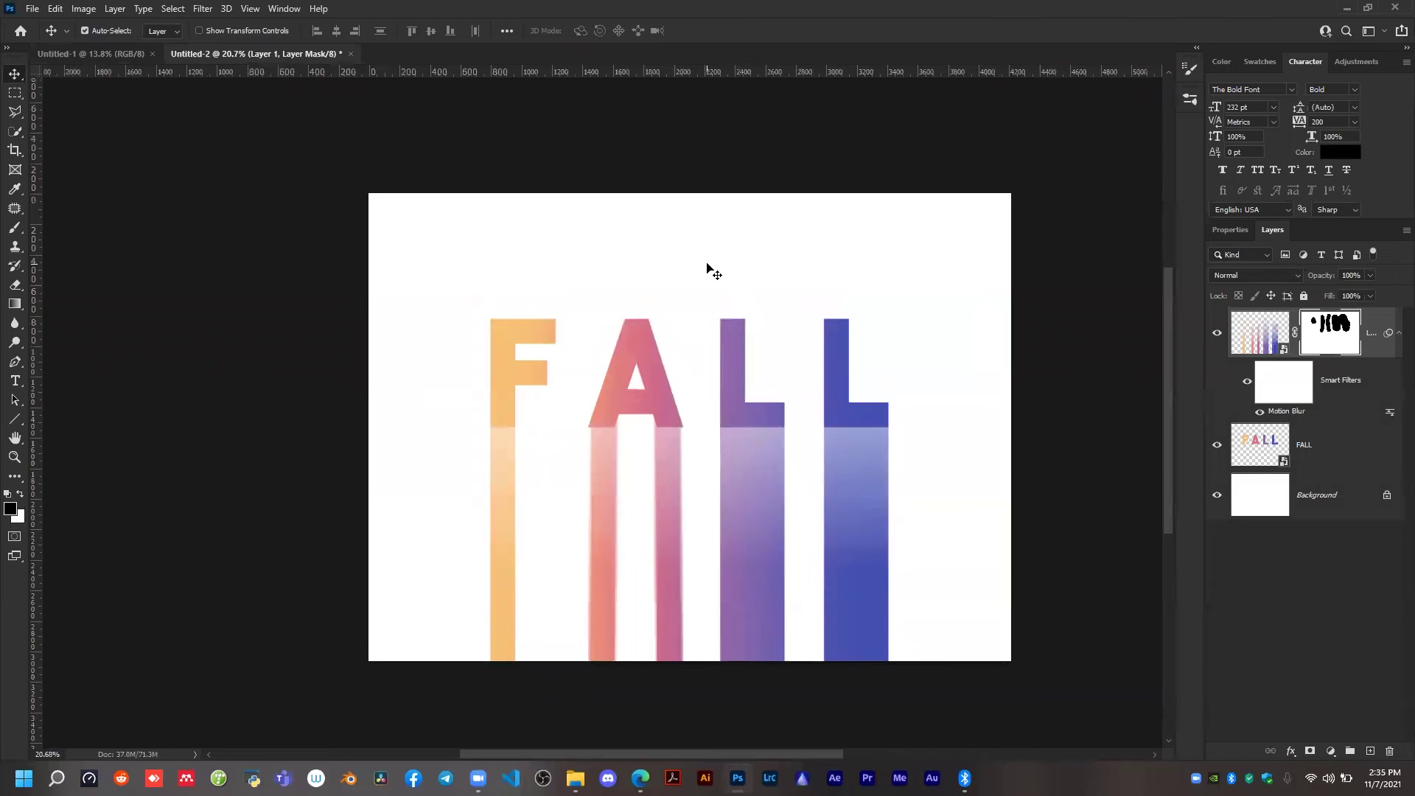
Switch to the browser, open the Unsplash homepage, dismiss the attribution notice and look through the featured photos.
click(641, 777)
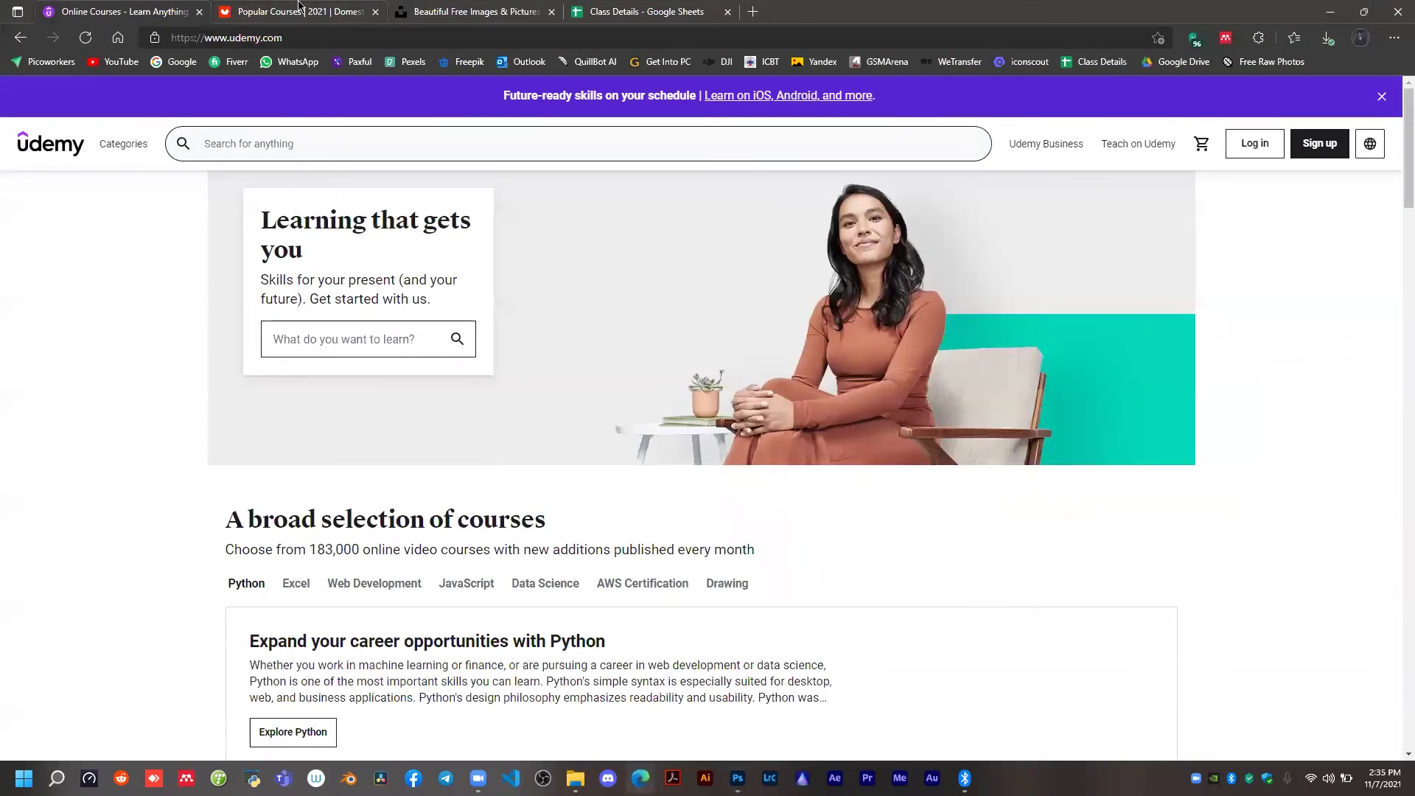
click(306, 9)
click(475, 11)
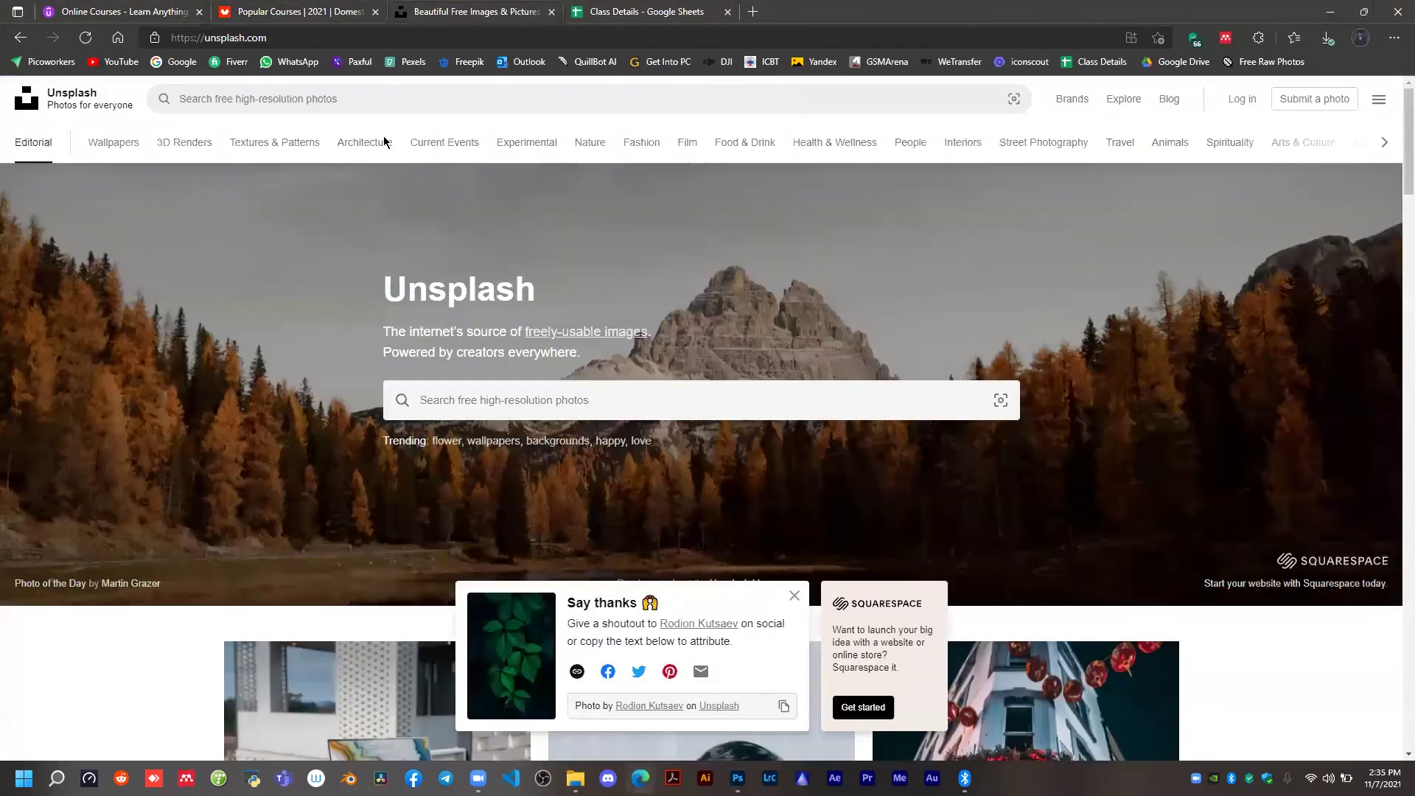
scroll(661, 453, down, 3)
scroll(697, 559, down, 4)
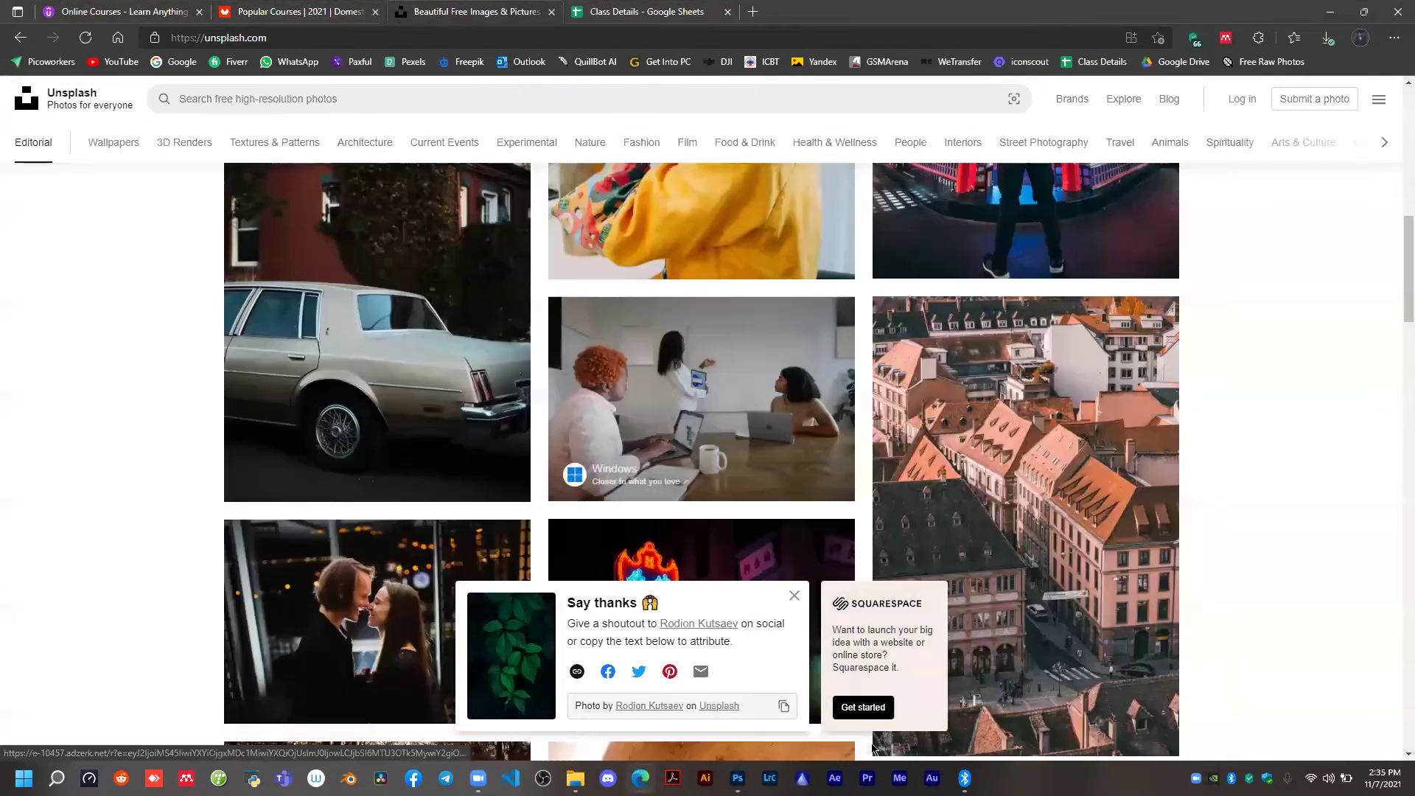
click(790, 606)
scroll(529, 348, up, 5)
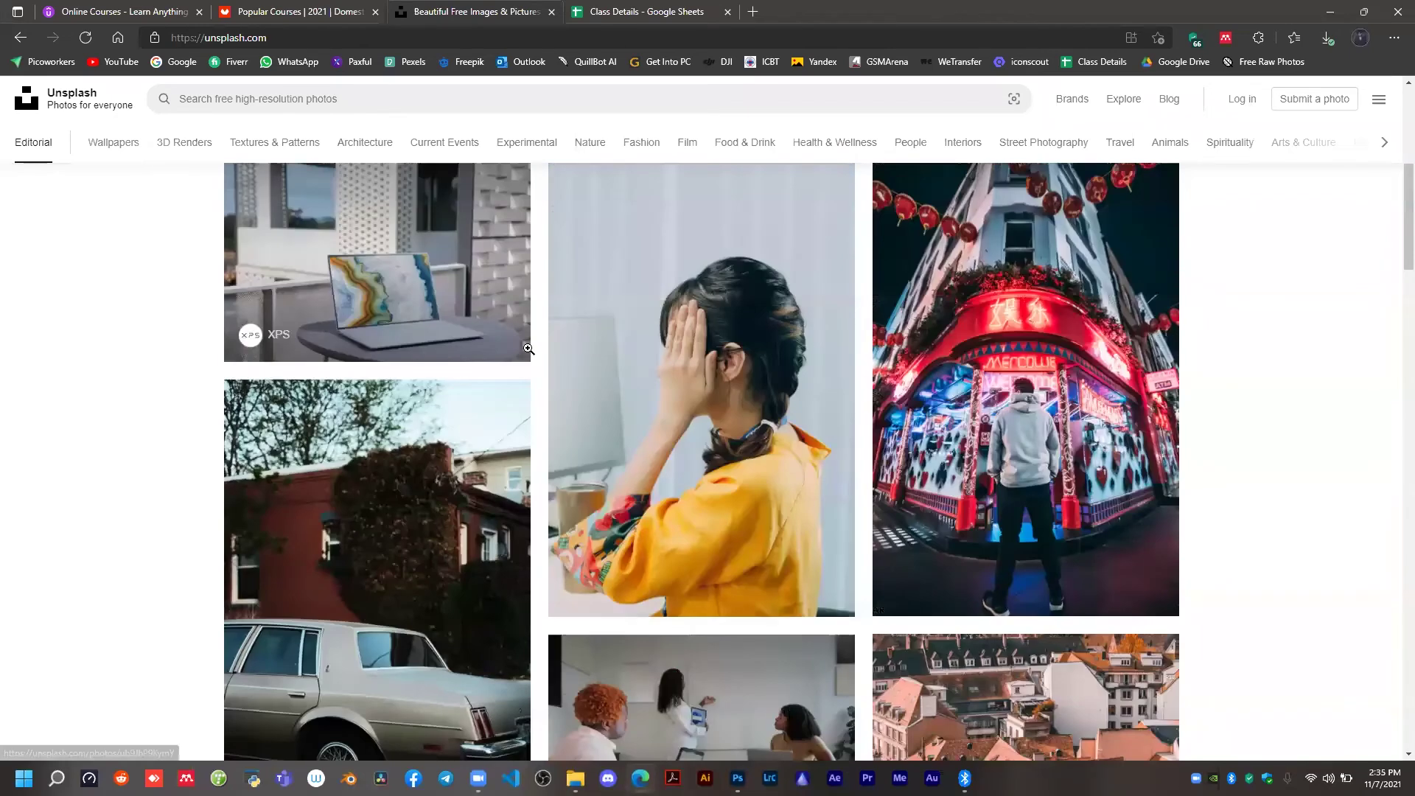
scroll(424, 144, up, 5)
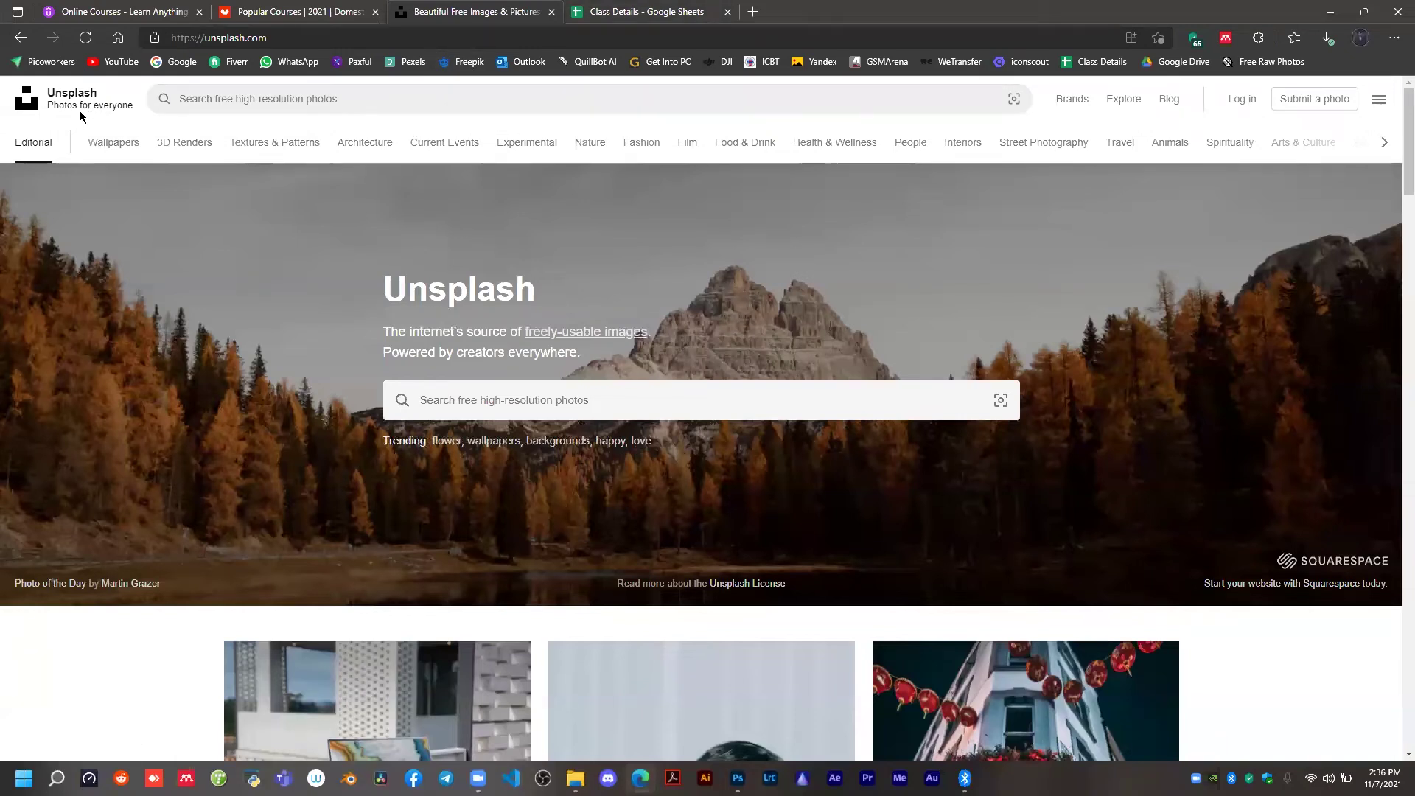
scroll(483, 325, down, 5)
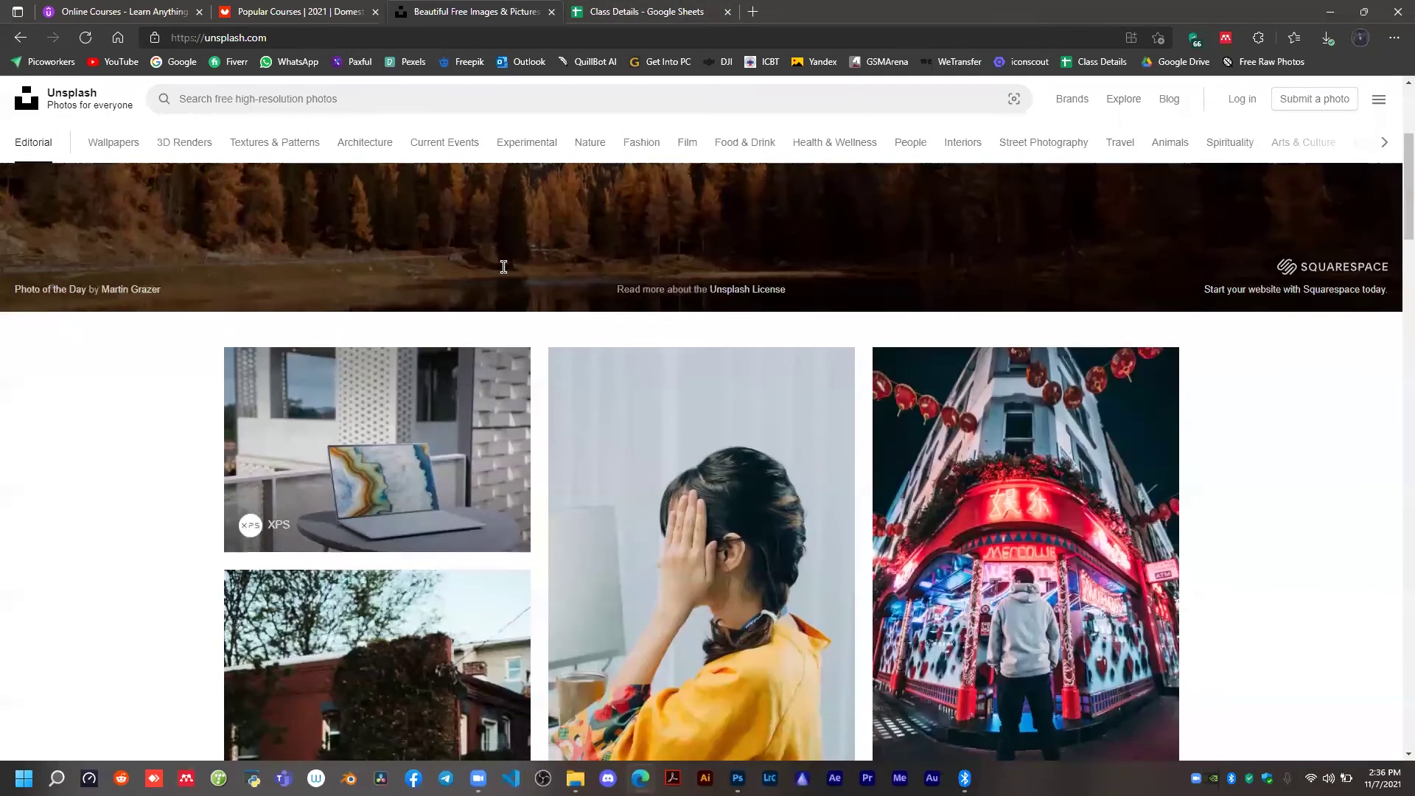
scroll(505, 265, up, 5)
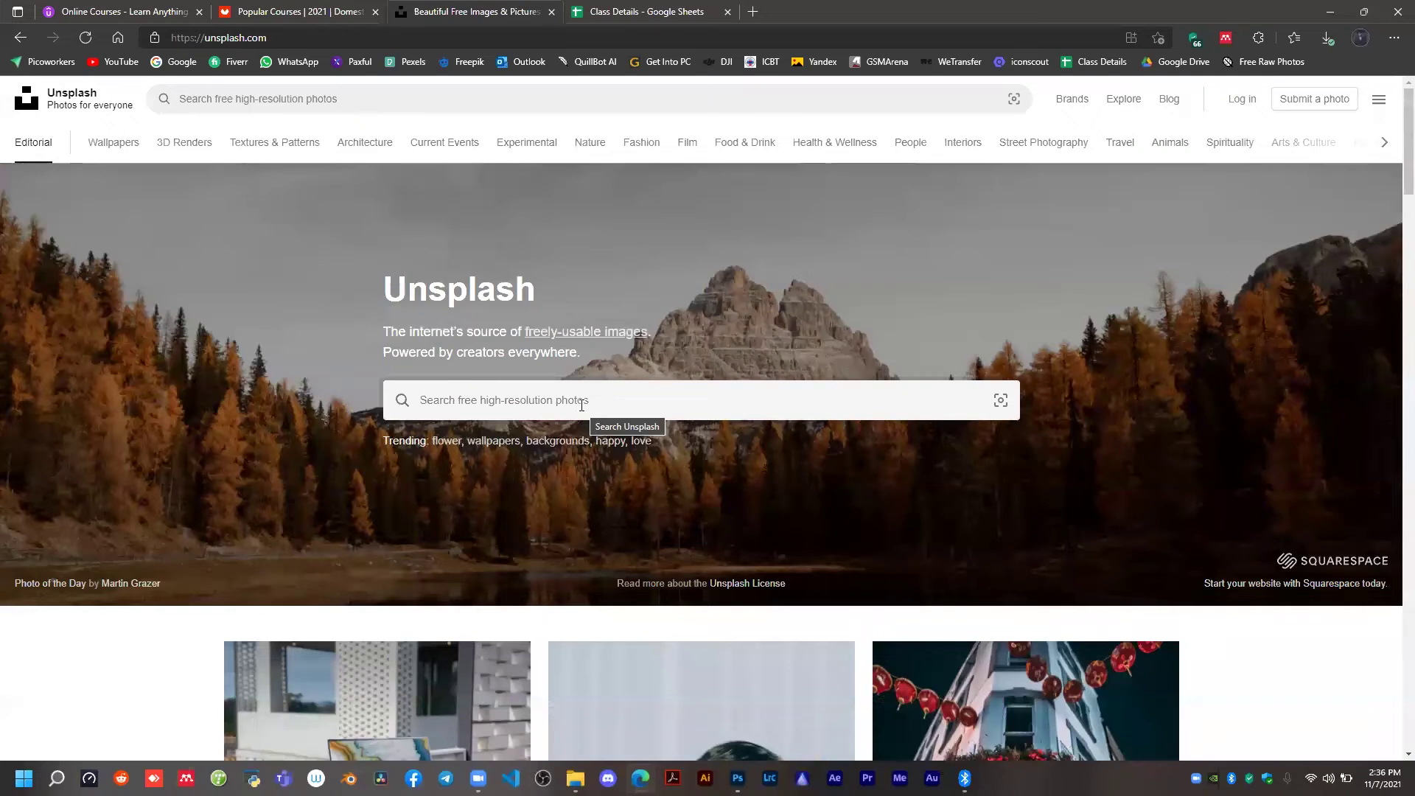
scroll(637, 393, down, 3)
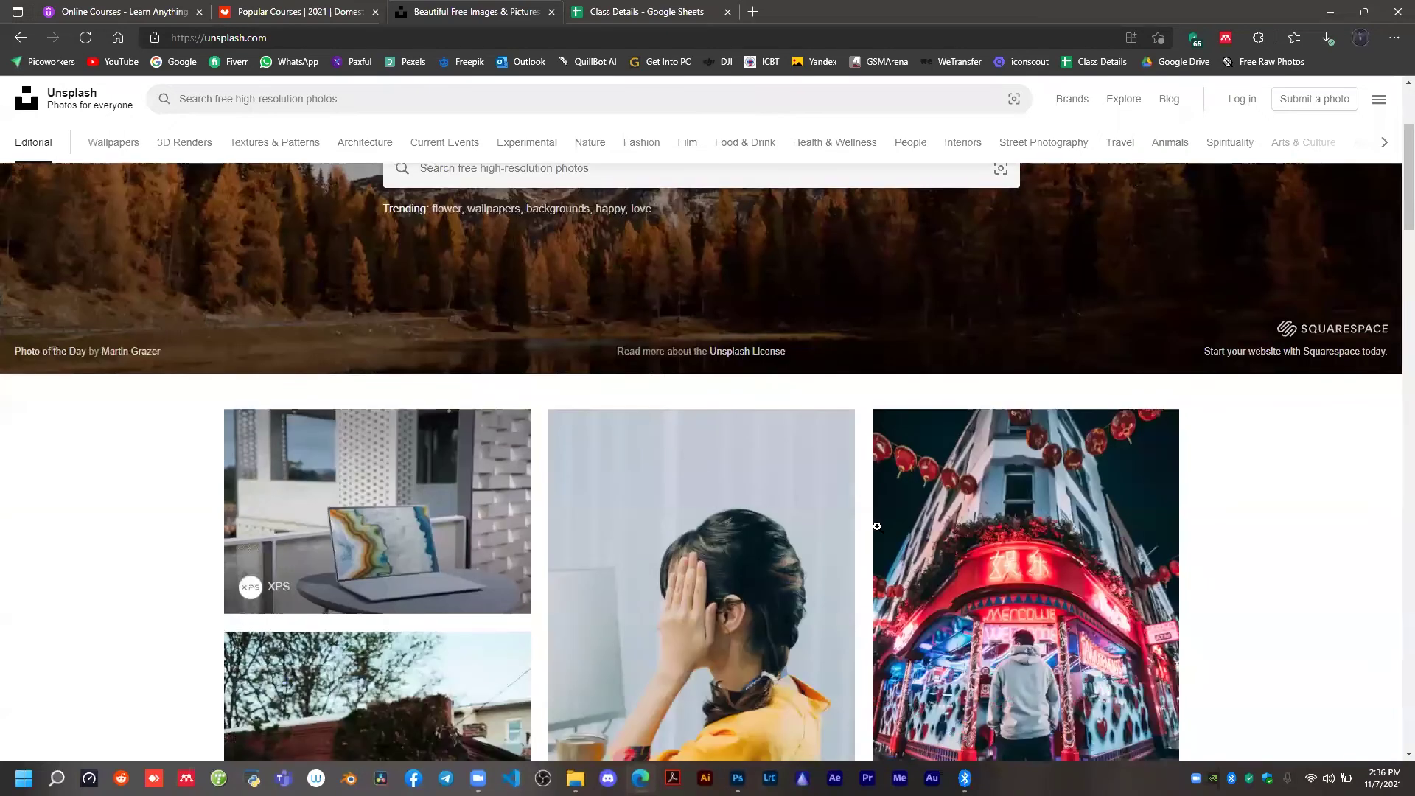
scroll(876, 526, down, 10)
scroll(325, 140, up, 15)
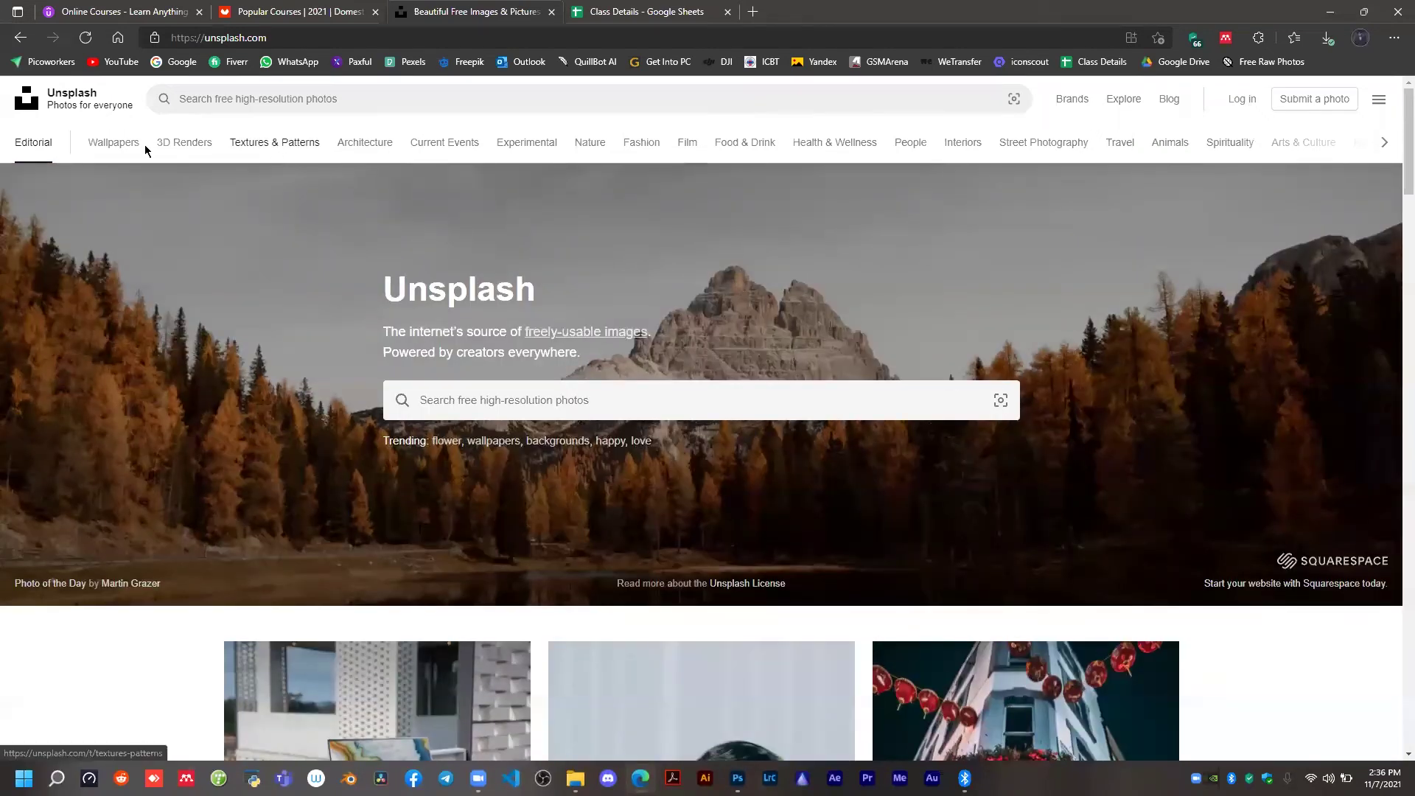
Open the Textures & Patterns category on Unsplash and browse its photos.
click(266, 149)
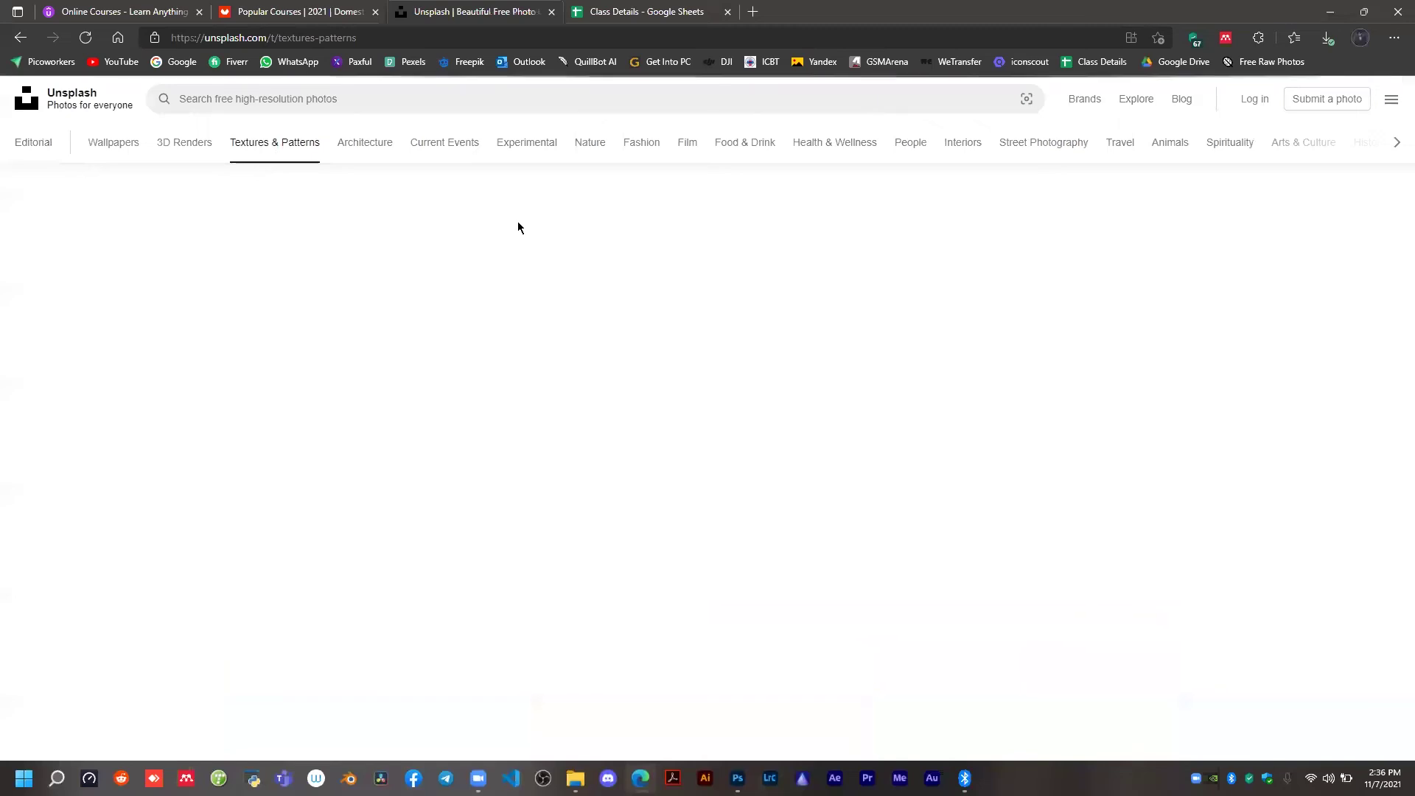
scroll(617, 300, down, 1)
scroll(617, 300, down, 2)
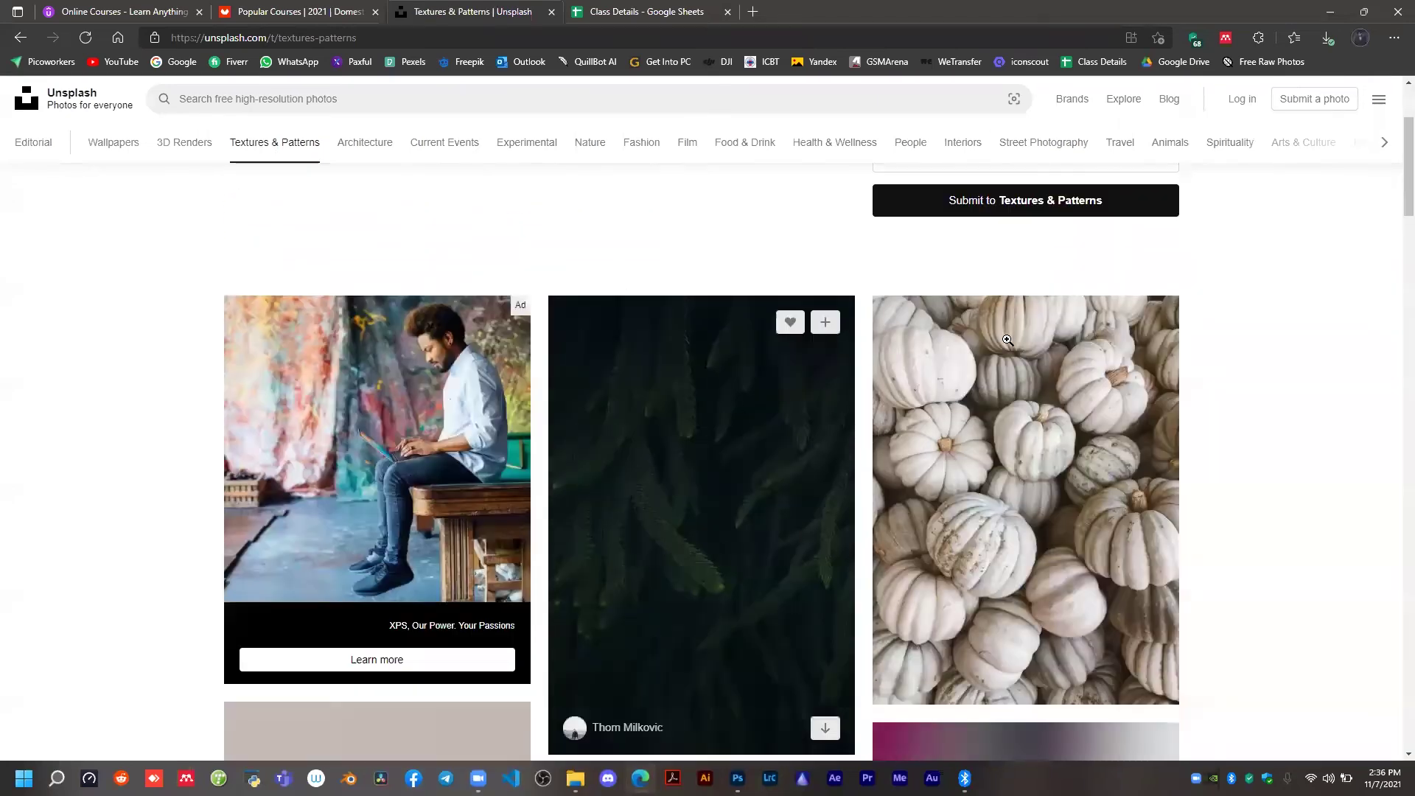
scroll(1007, 340, down, 15)
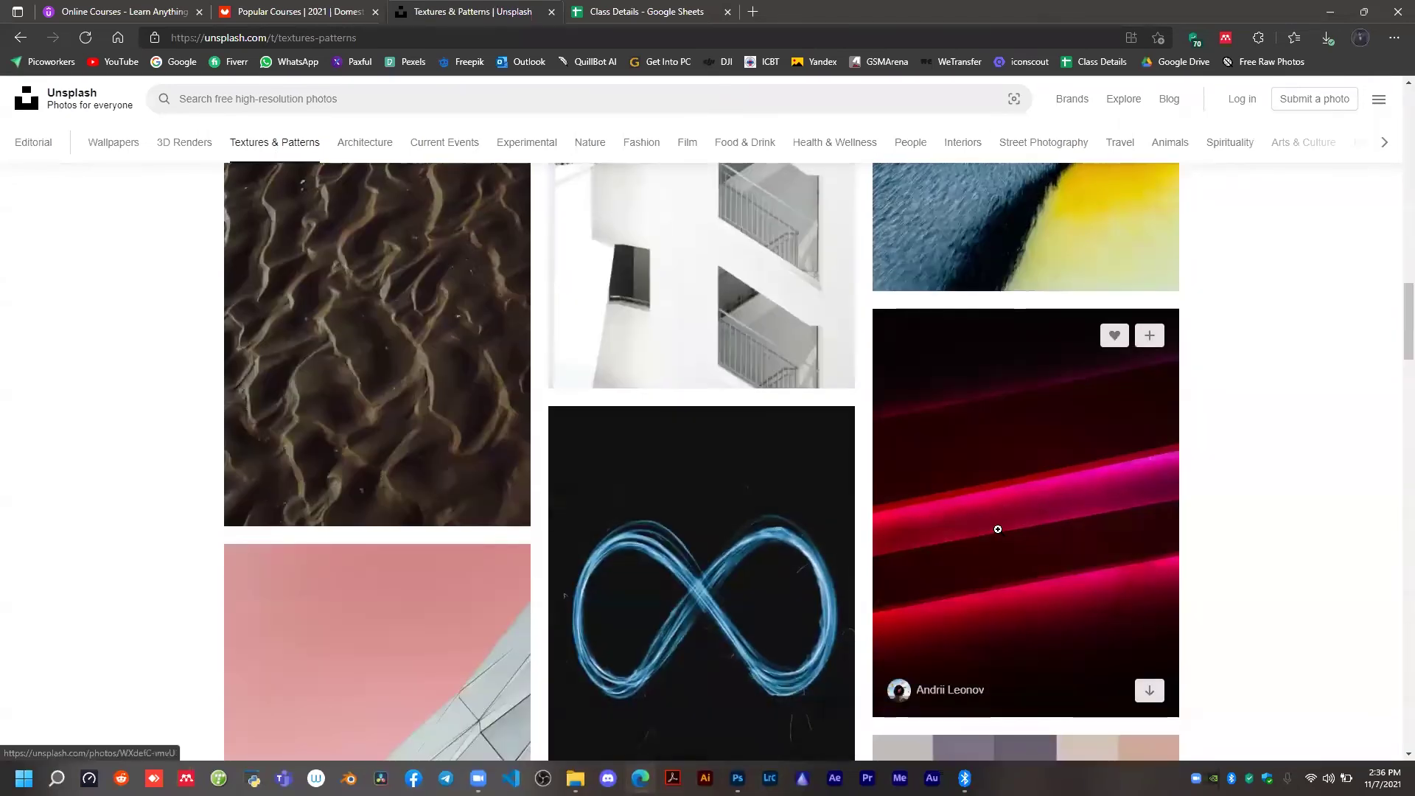
Open the dark photo with glowing red and pink diagonal stripes, view its download size options and close it.
click(997, 529)
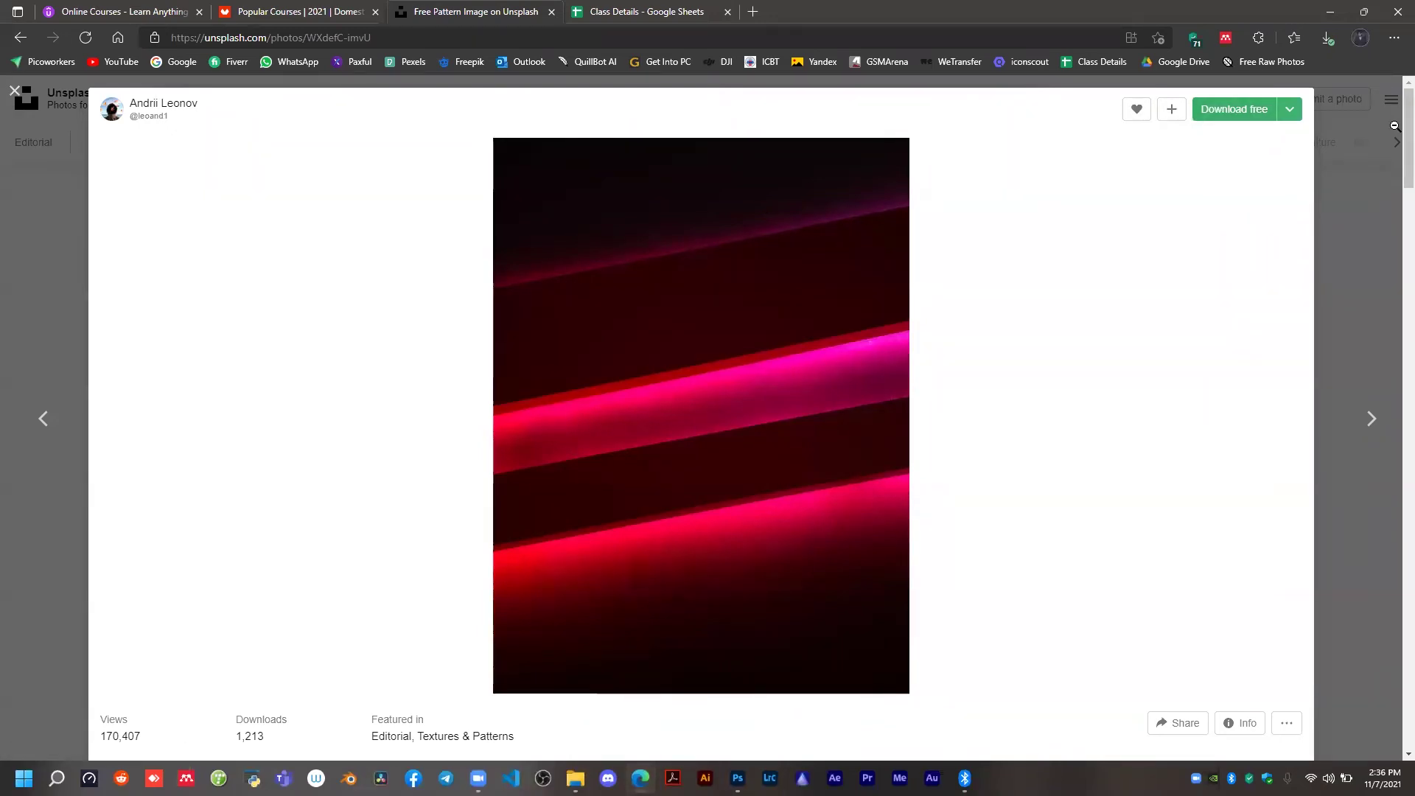
click(1289, 109)
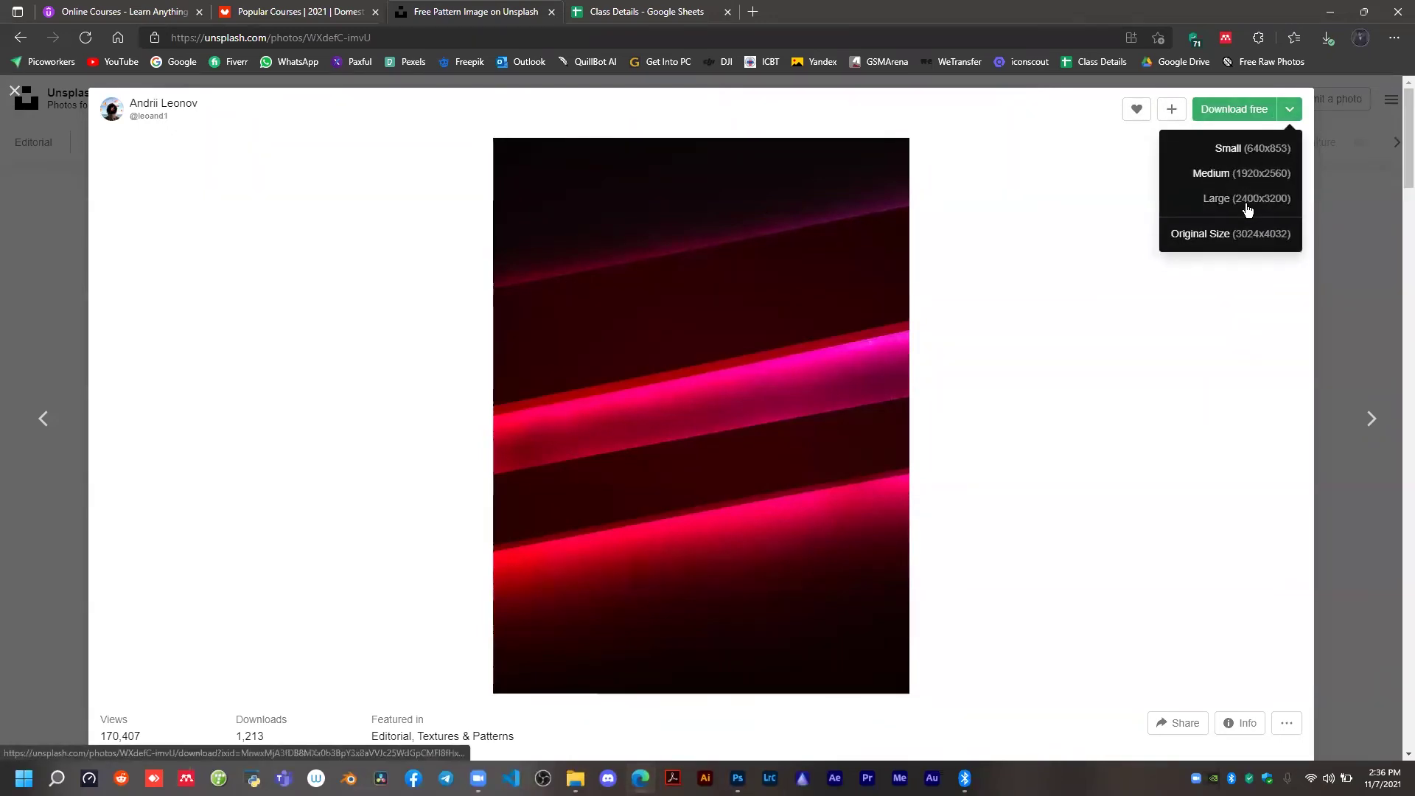
click(15, 90)
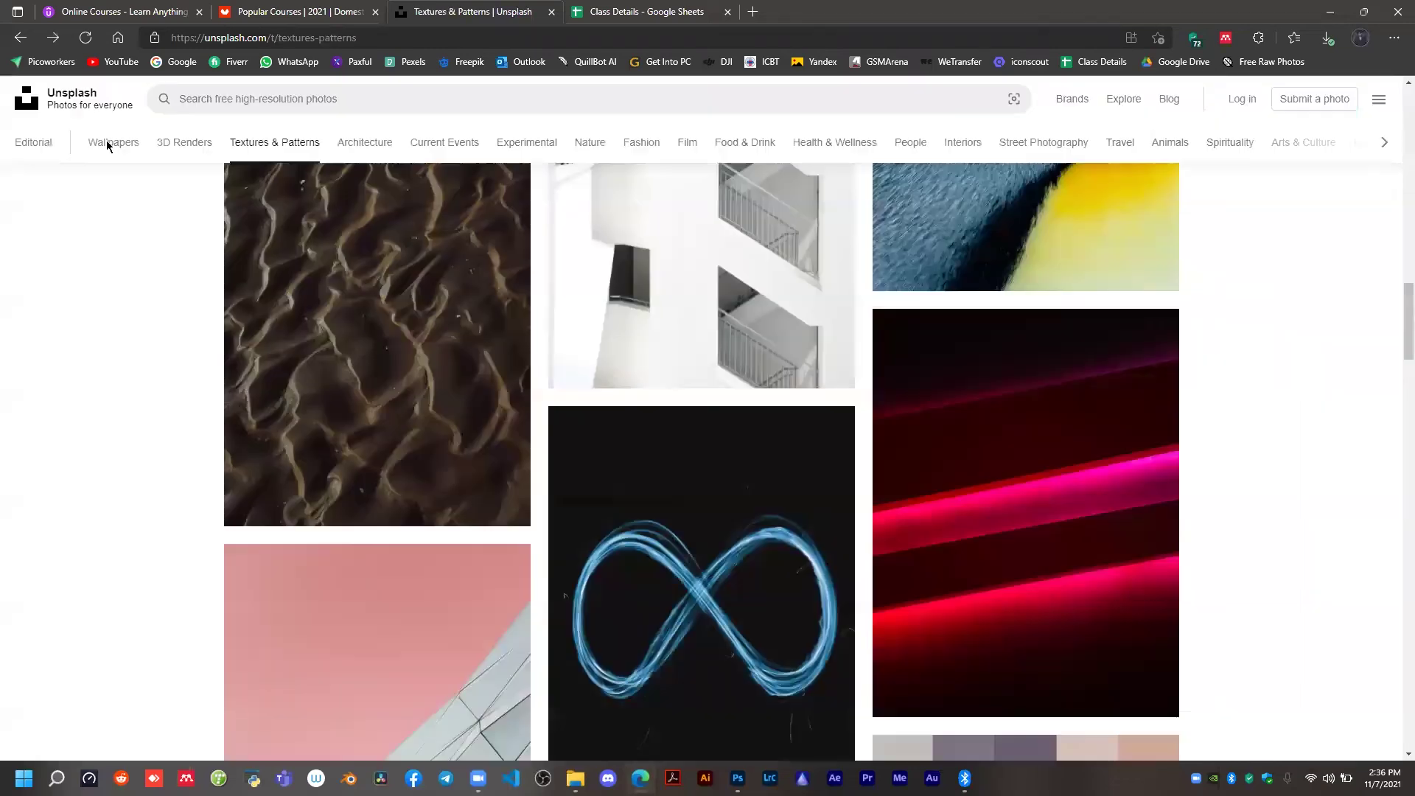
Return to the Unsplash homepage, select its web address and switch back to Photoshop.
click(67, 103)
click(319, 39)
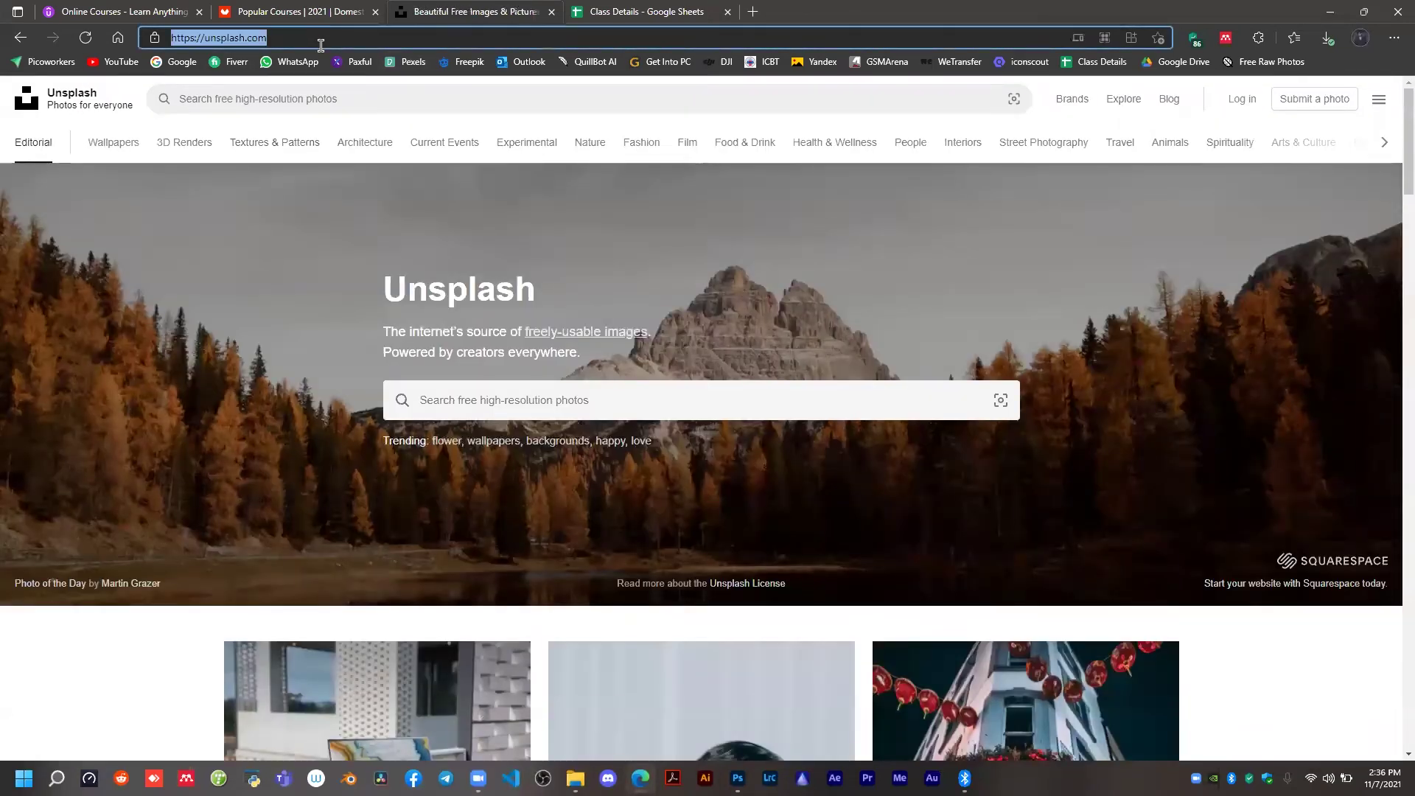
click(1364, 11)
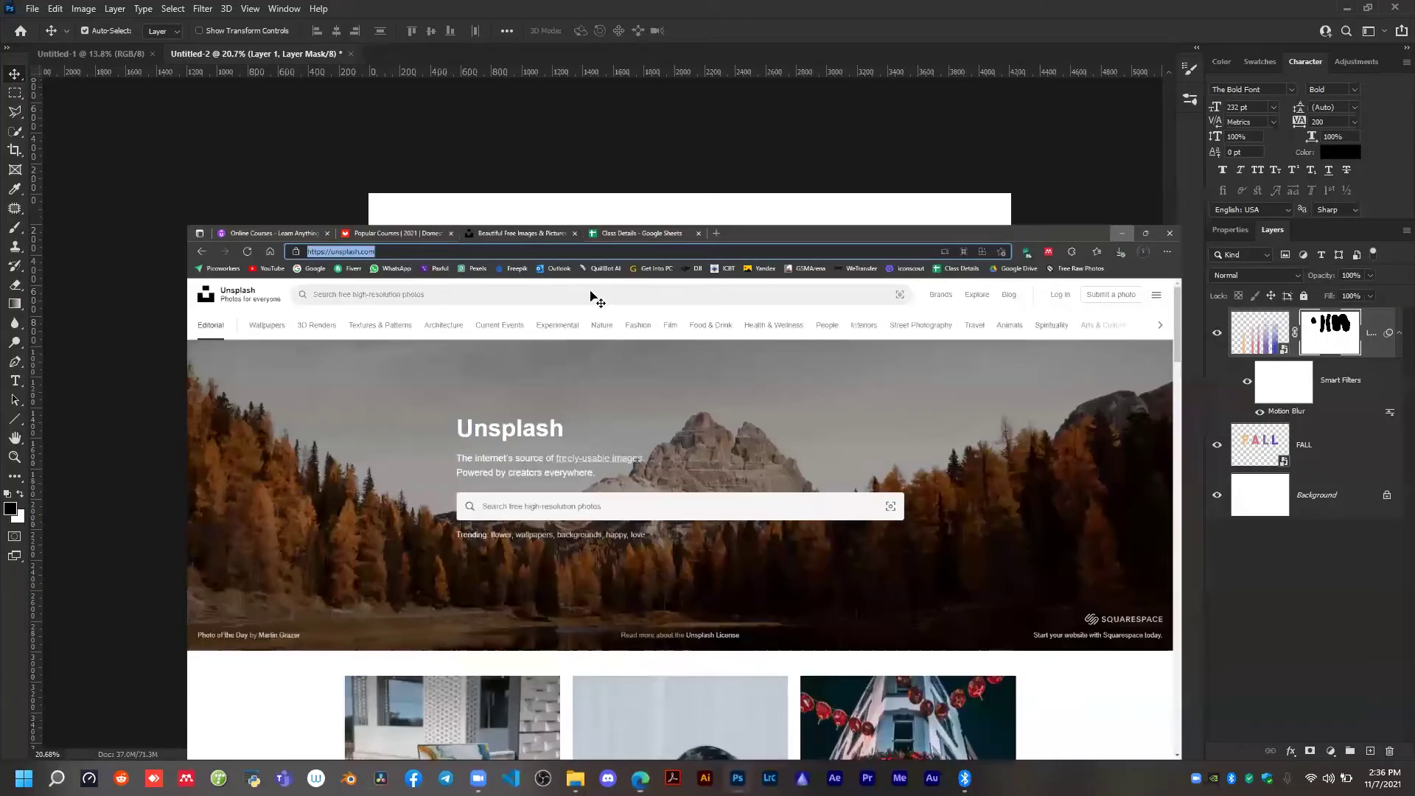
key(alt+Tab)
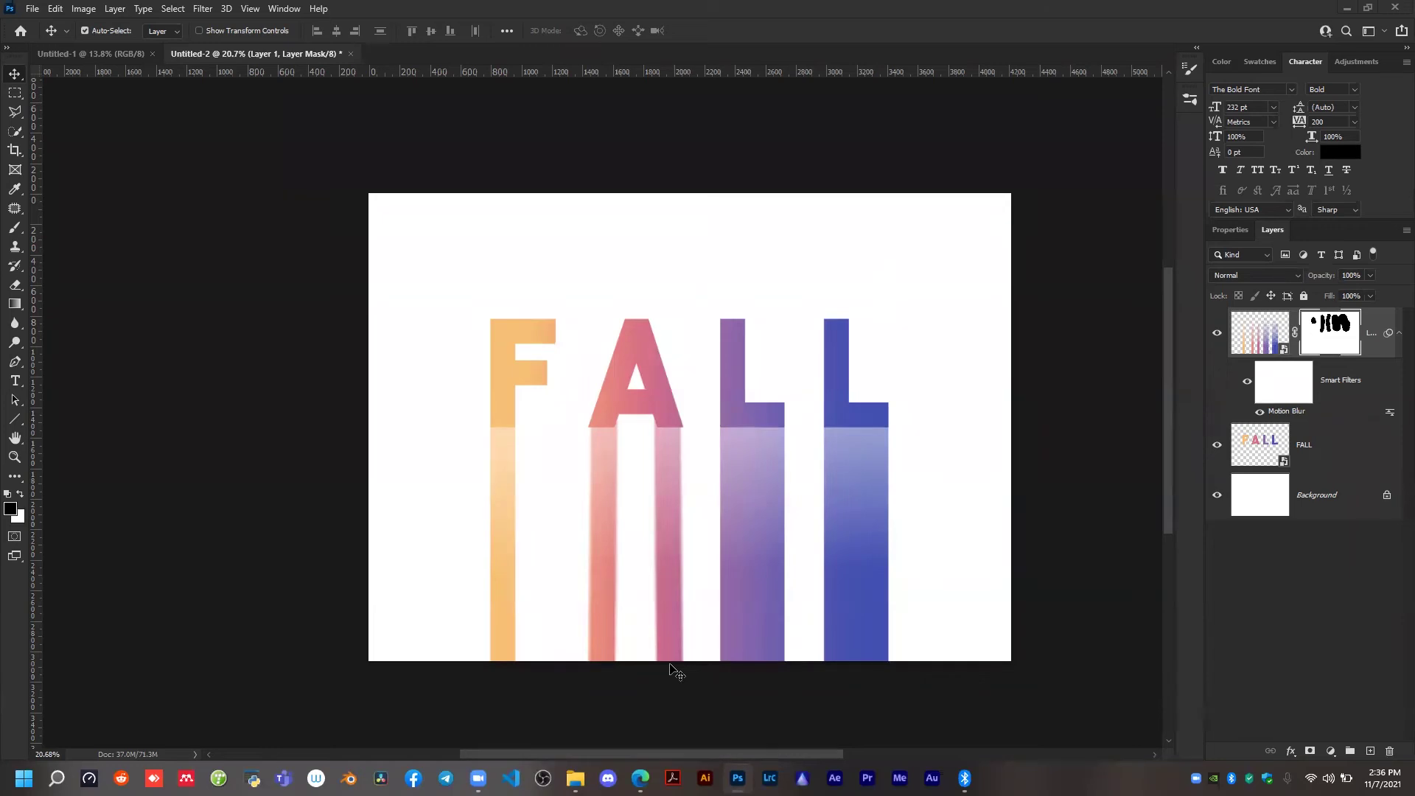
Close the Untitled-2 document containing the FALL design without saving the changes.
scroll(679, 351, down, 1)
scroll(686, 342, up, 1)
scroll(684, 317, up, 2)
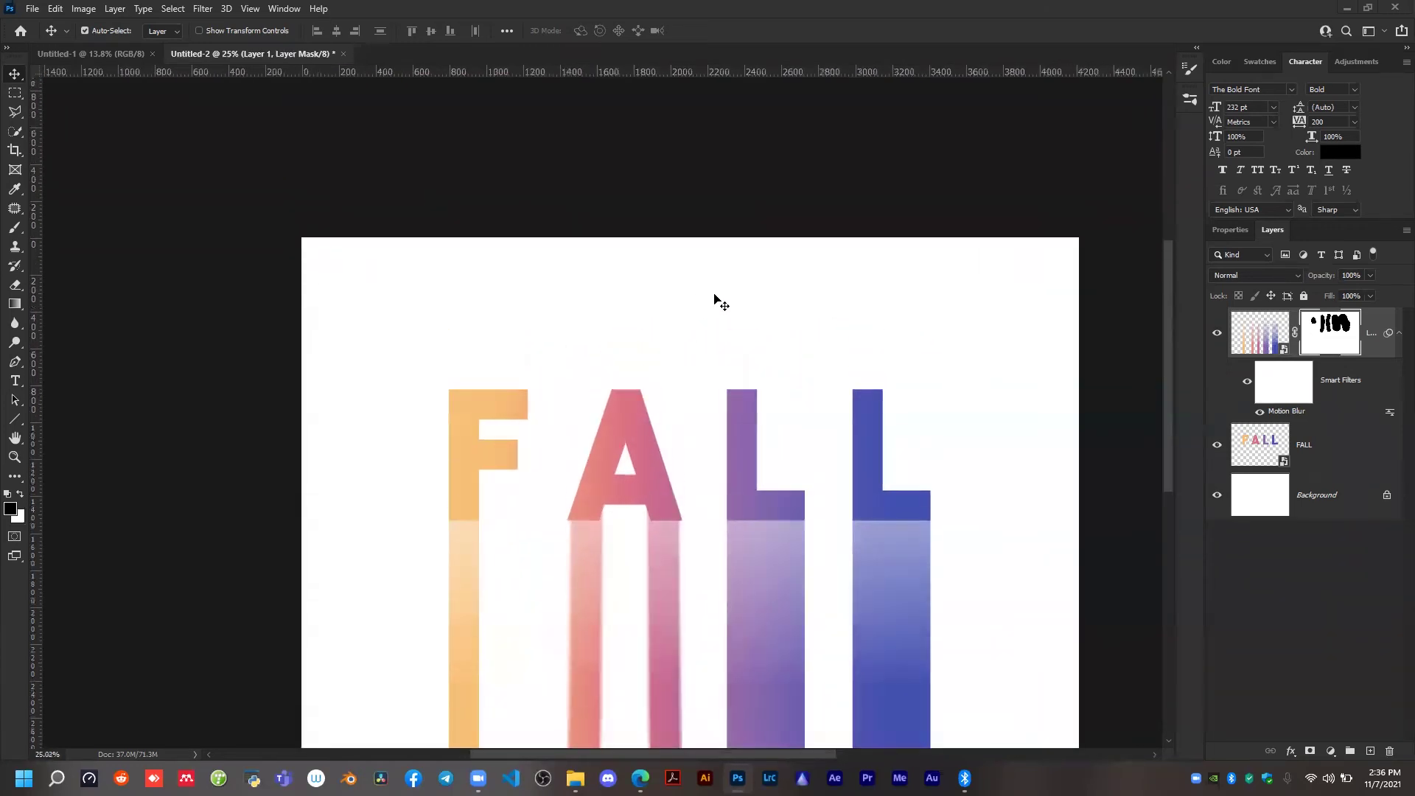
scroll(659, 346, down, 1)
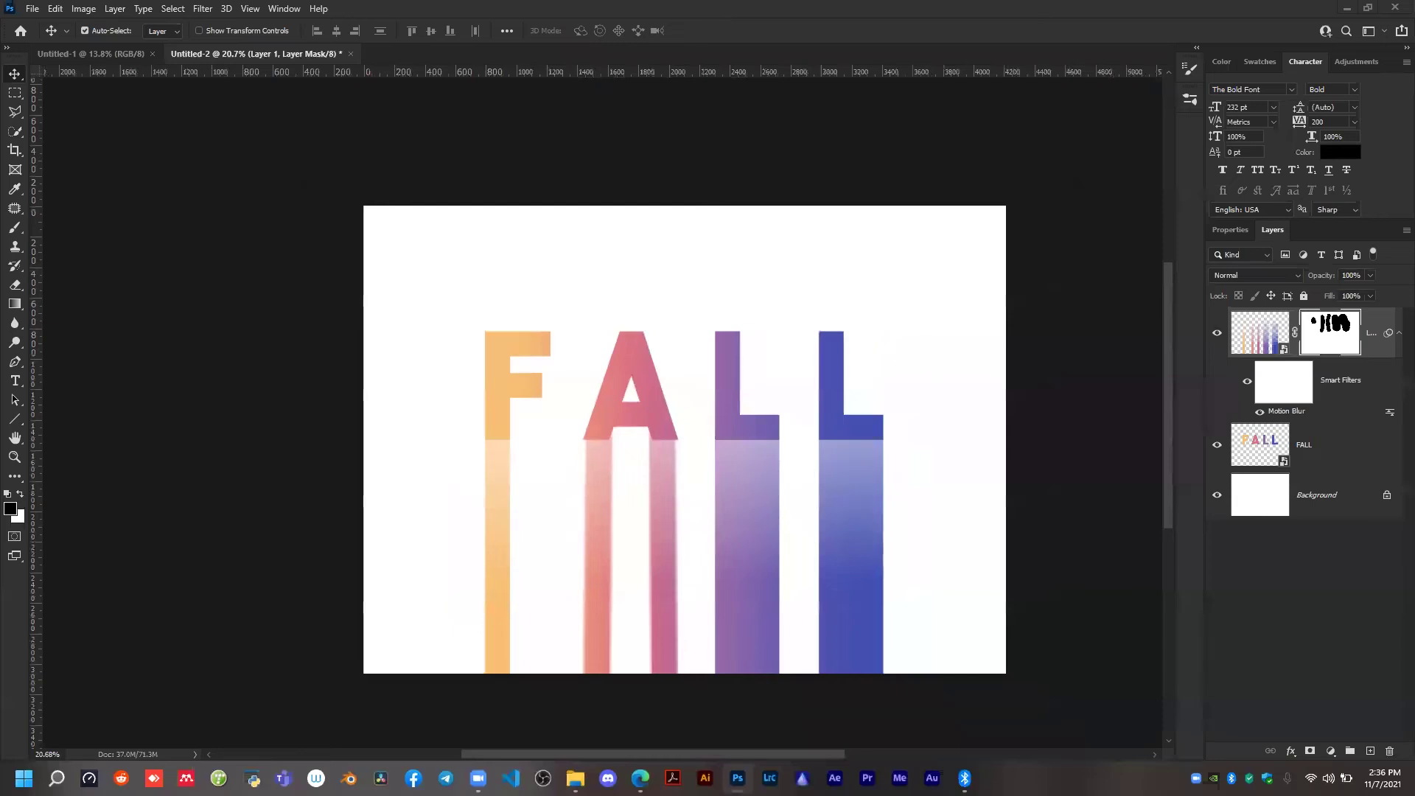
click(350, 54)
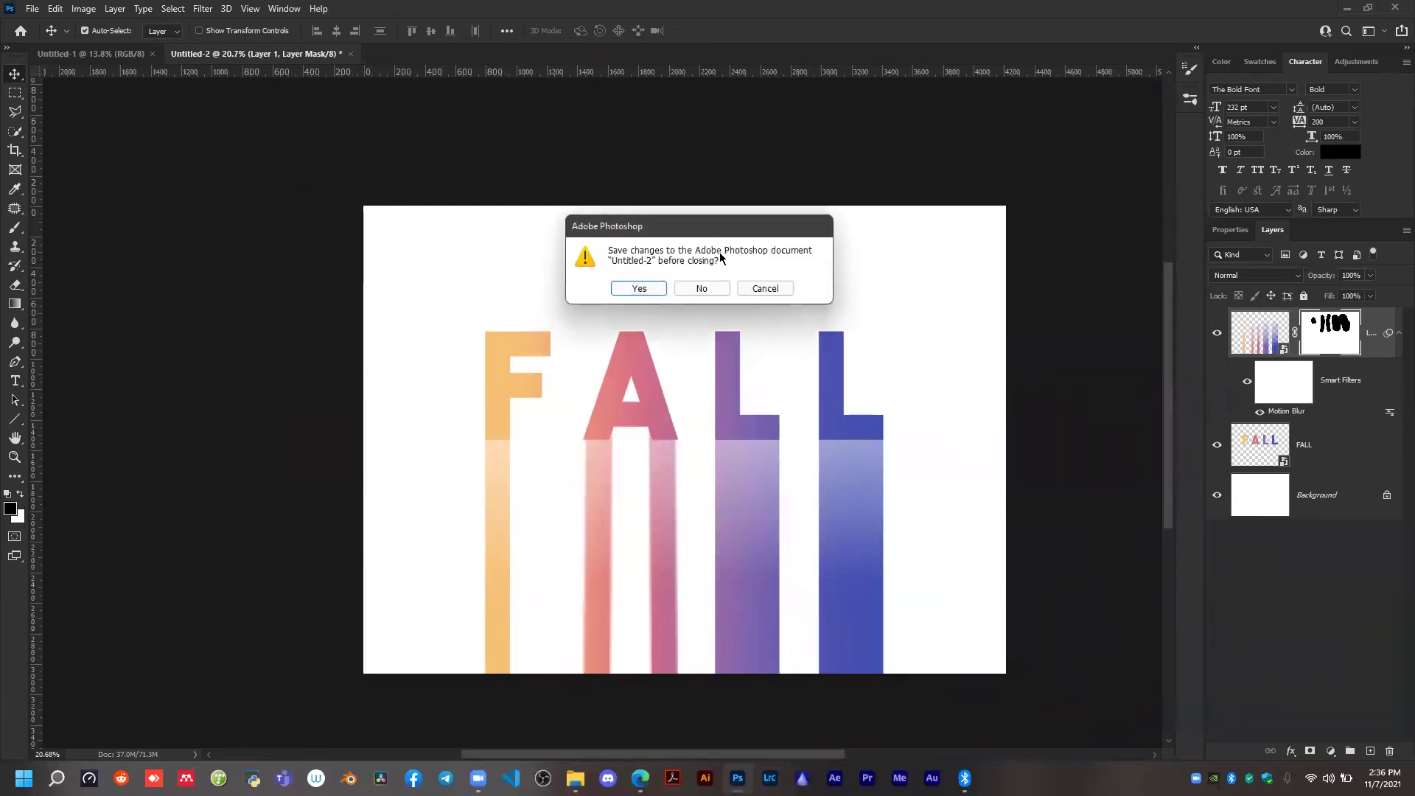
click(701, 288)
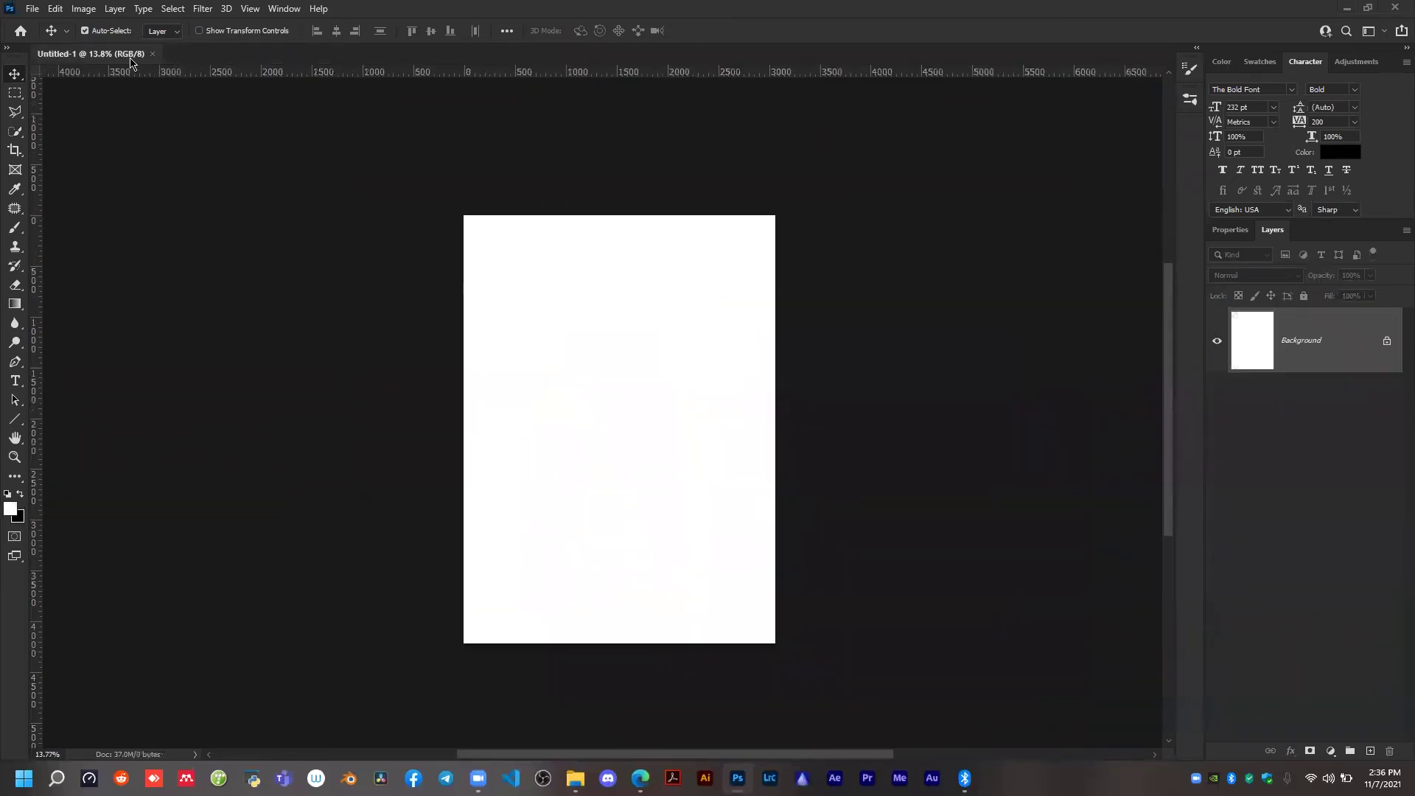
Create a blank 3068 × 4217 px RGB document at 300 ppi with a white background and close Untitled-1.
click(32, 8)
key(ctrl+n)
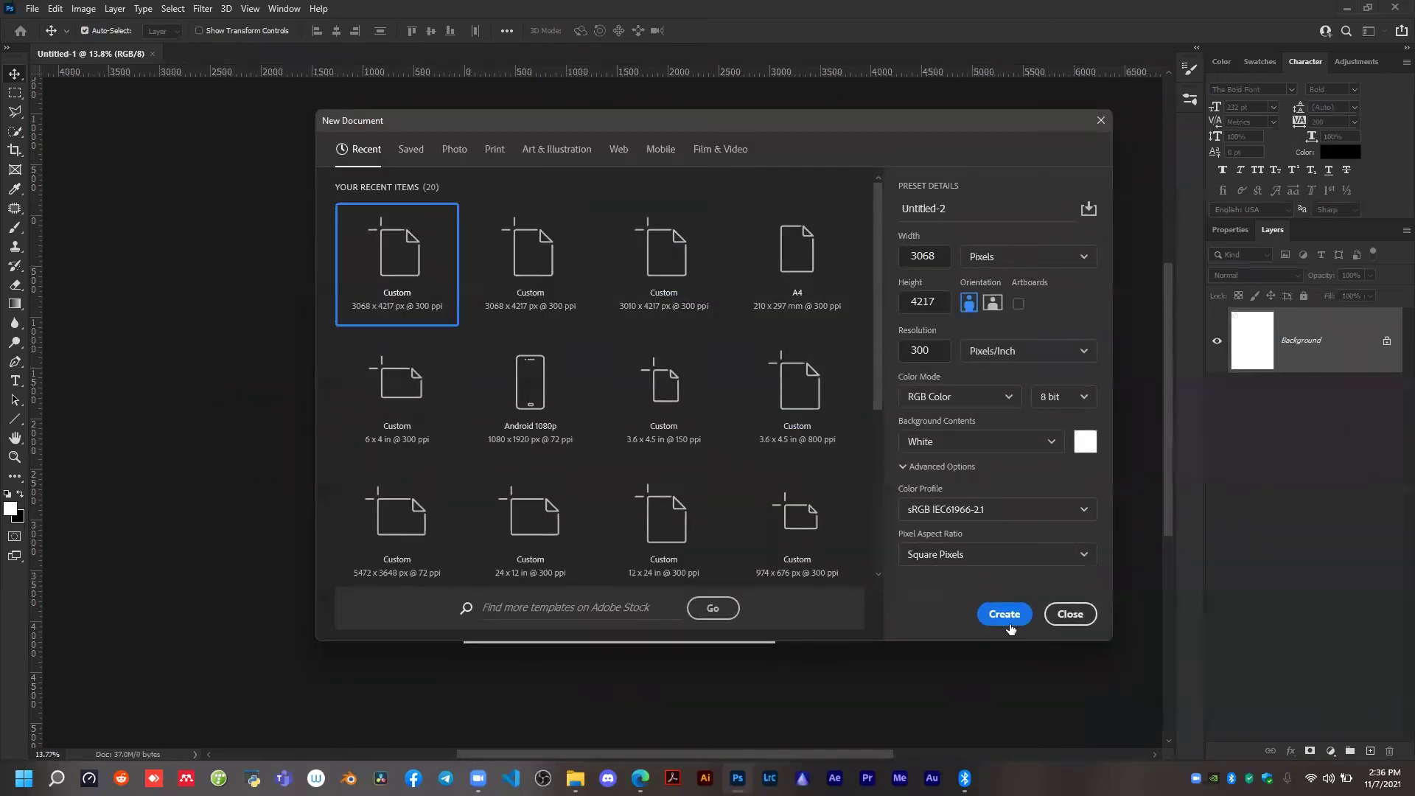
click(1004, 618)
click(151, 54)
scroll(606, 396, up, 1)
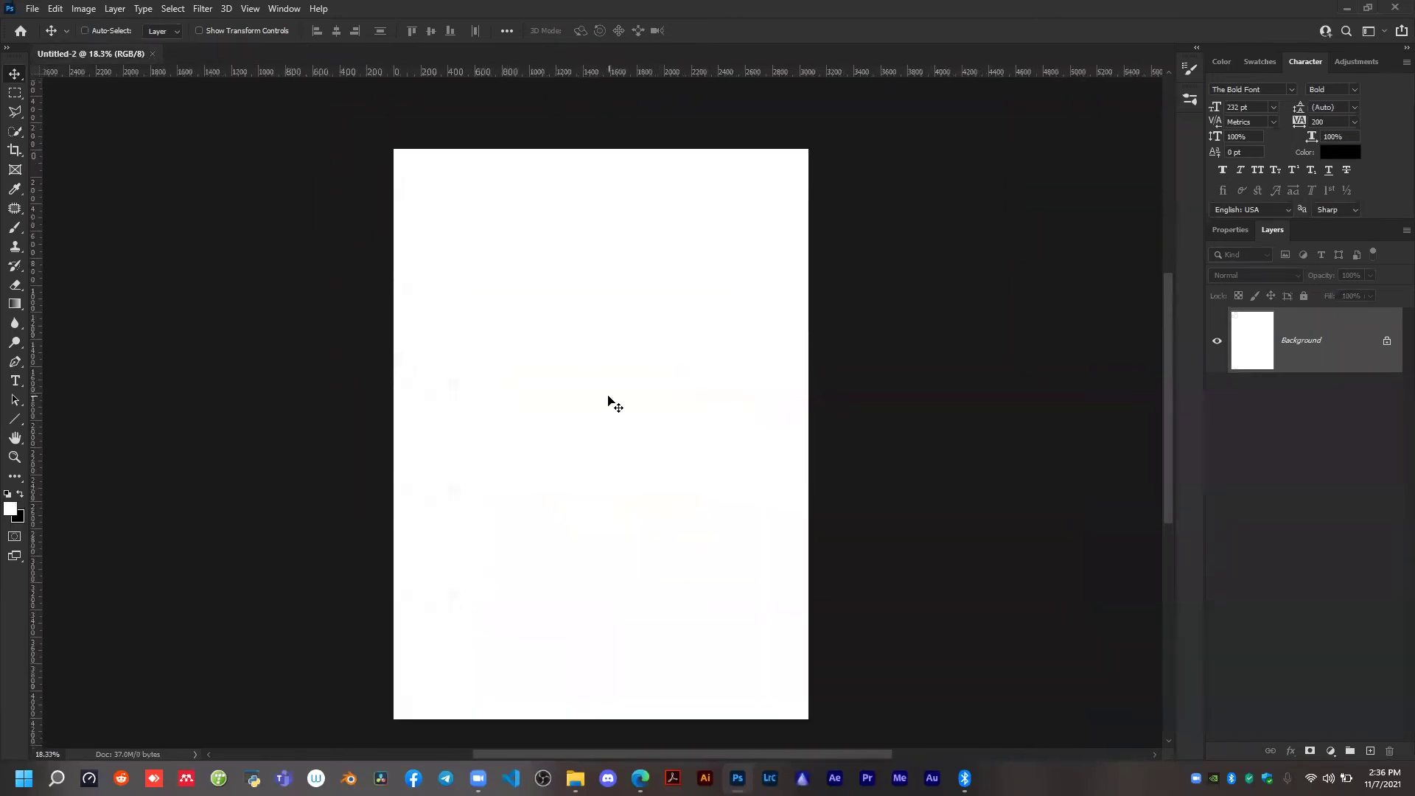
scroll(663, 322, down, 1)
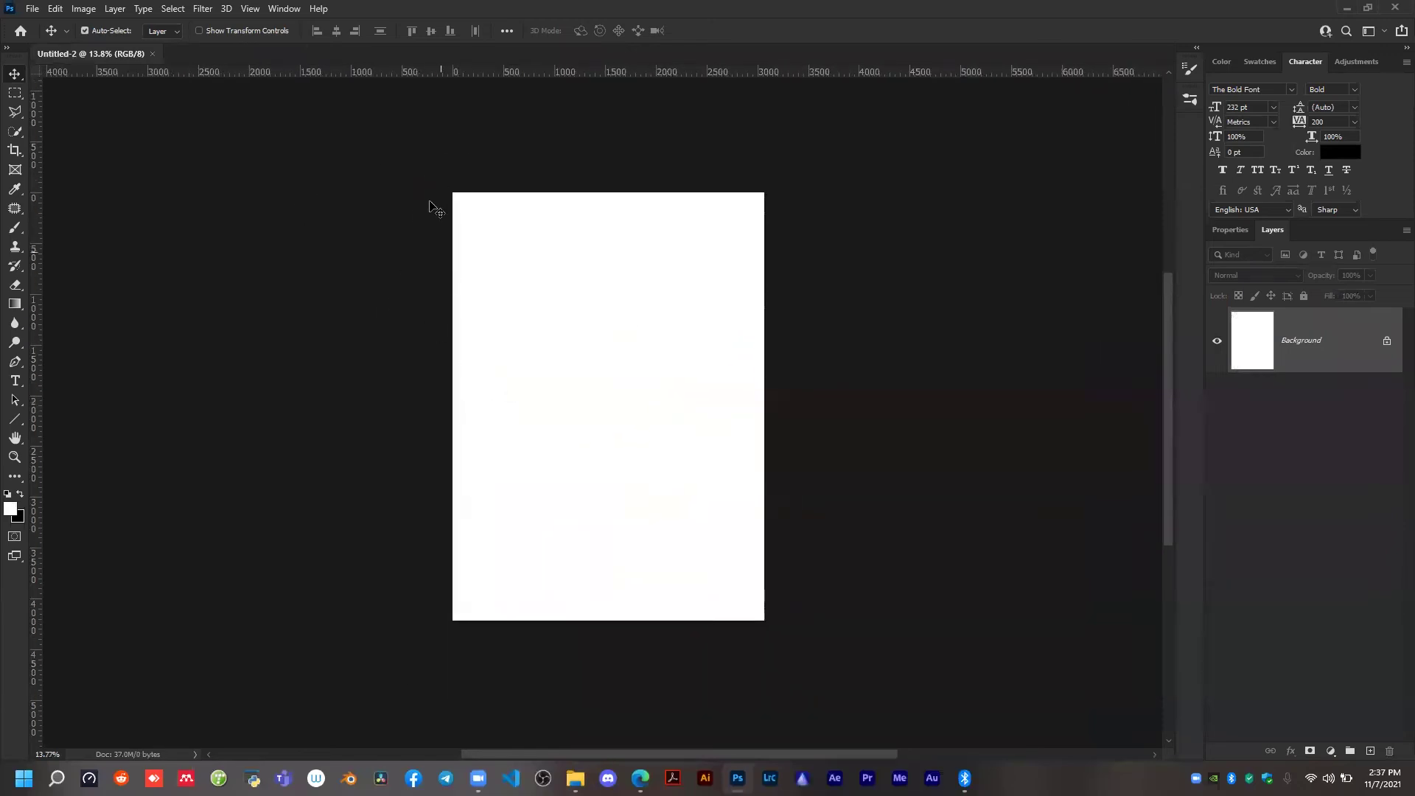
drag(454, 184, 530, 324)
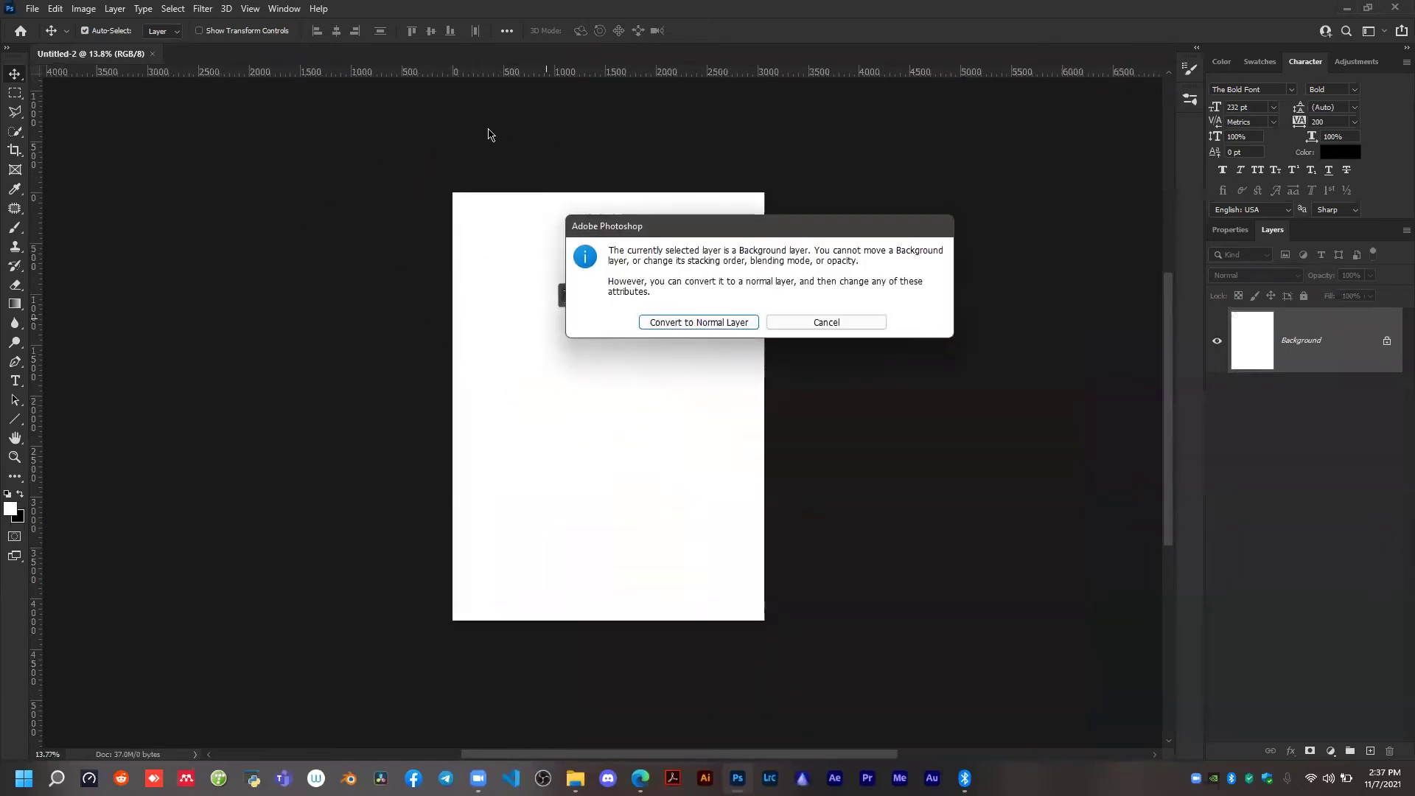
click(864, 326)
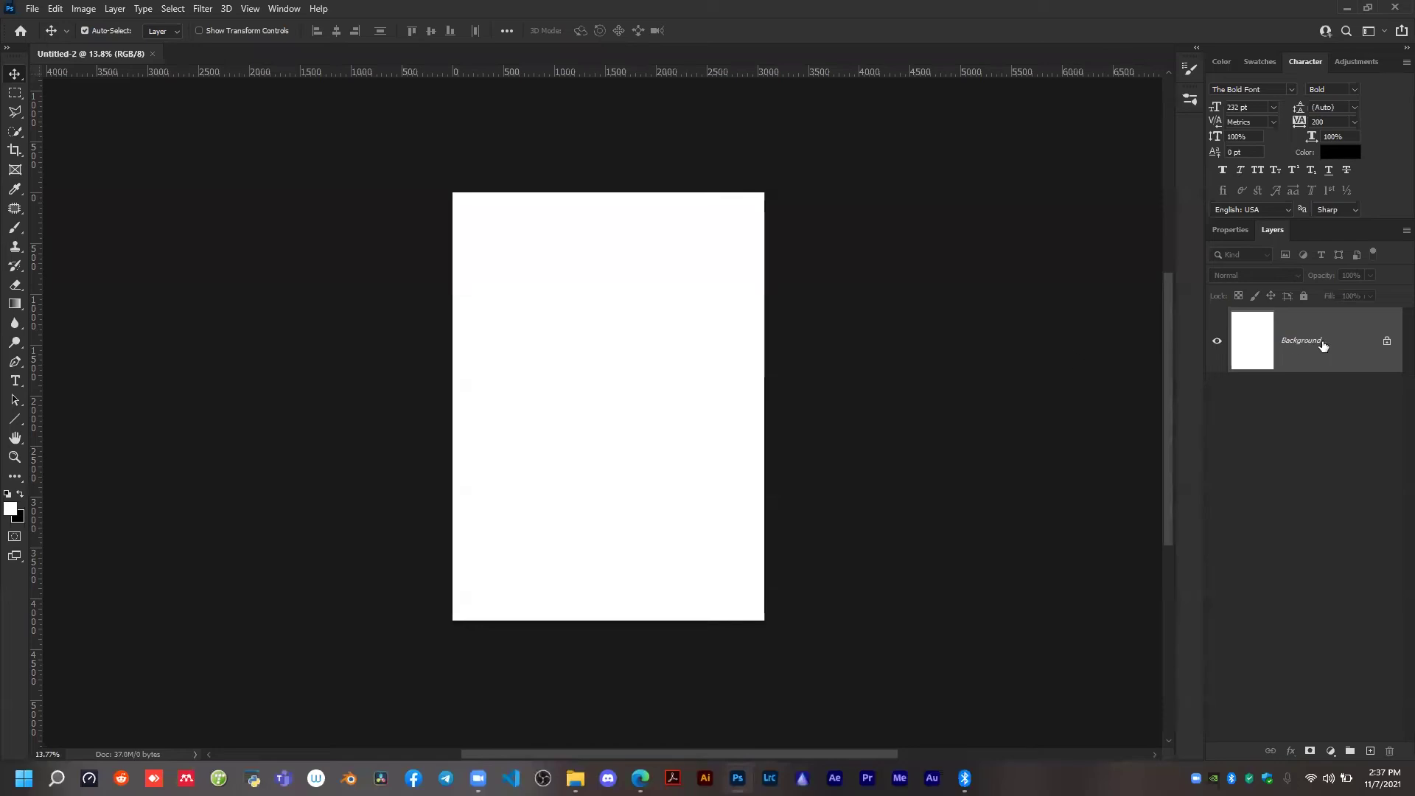
Add a Solid Color fill layer in bright orange above the white background.
click(1331, 752)
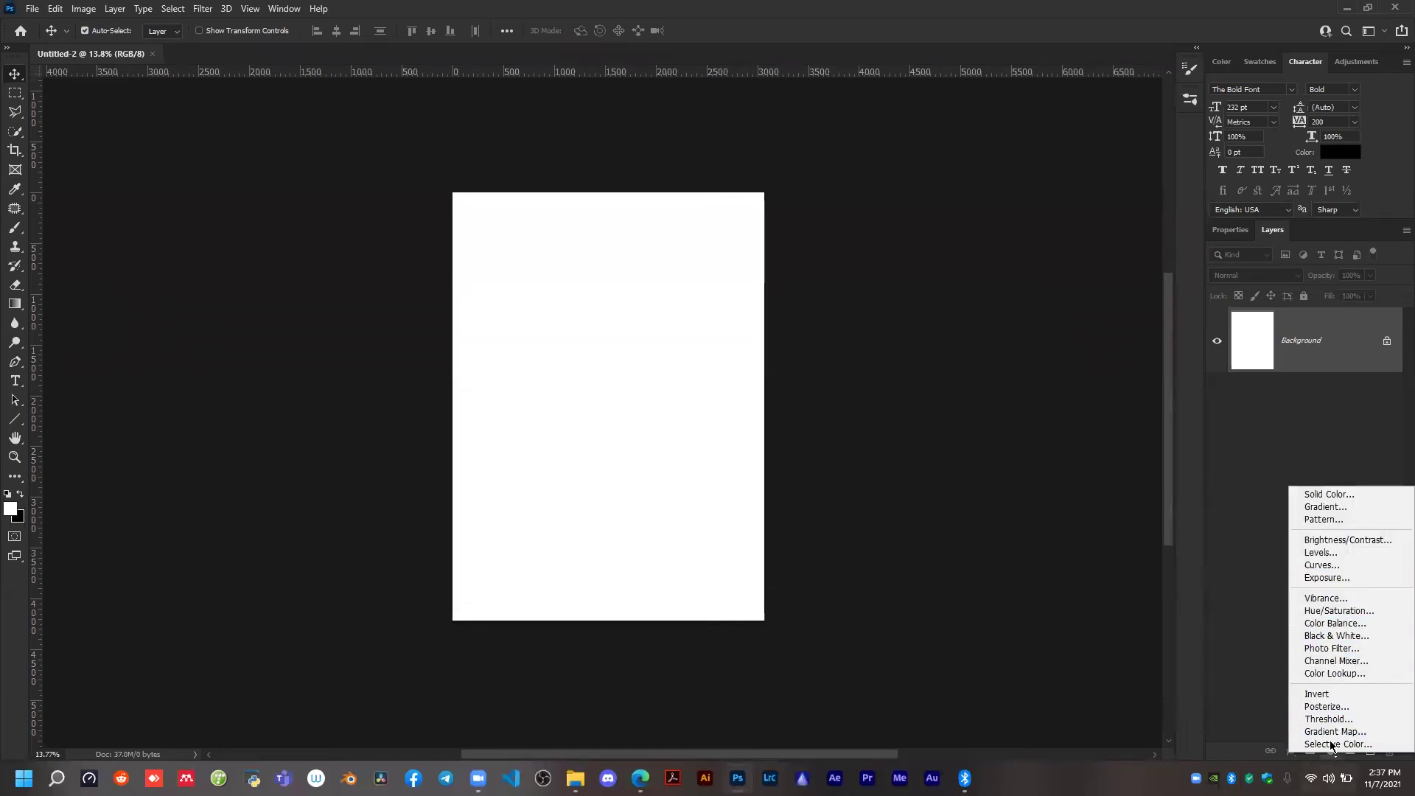
click(1334, 493)
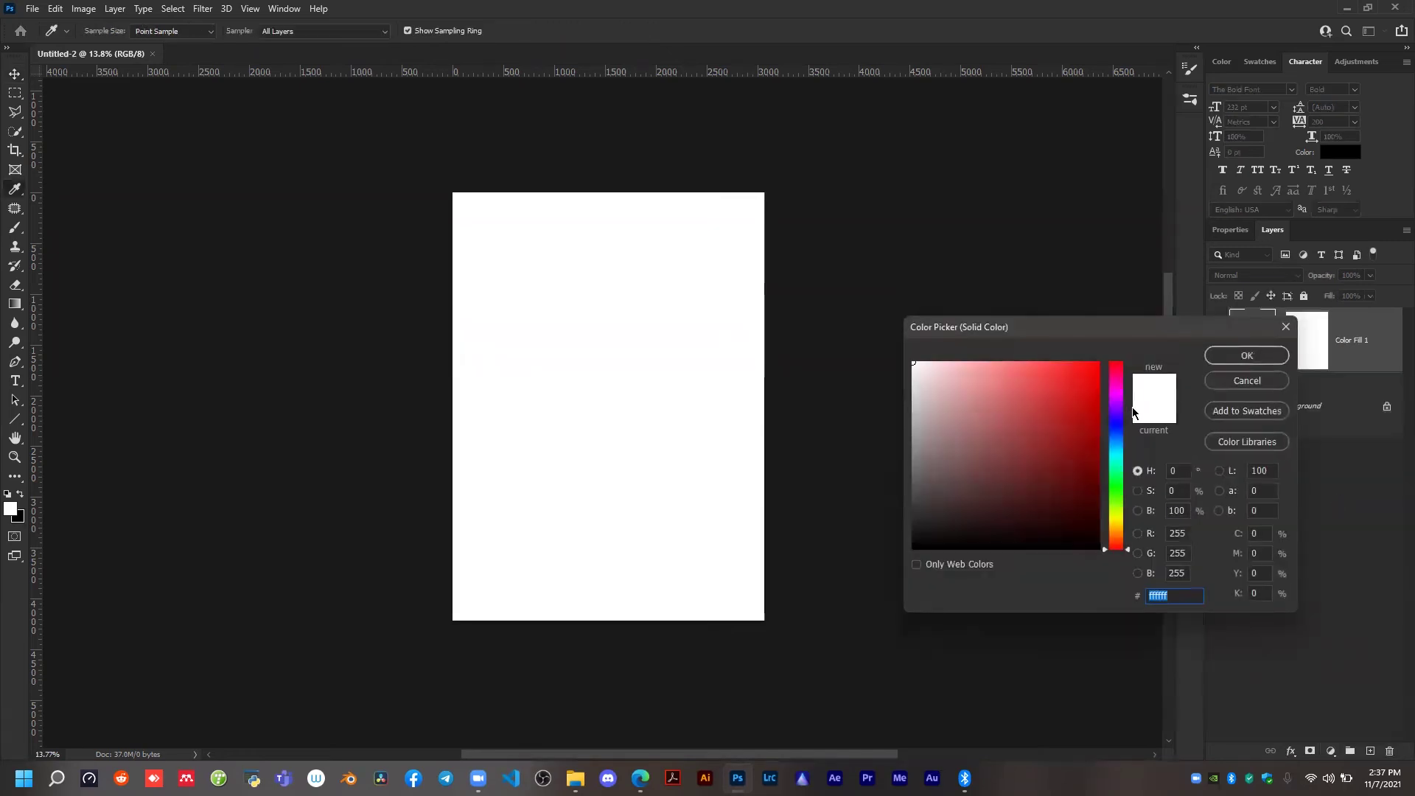
drag(1118, 392, 1111, 534)
drag(1077, 411, 1133, 355)
click(1249, 356)
key(v)
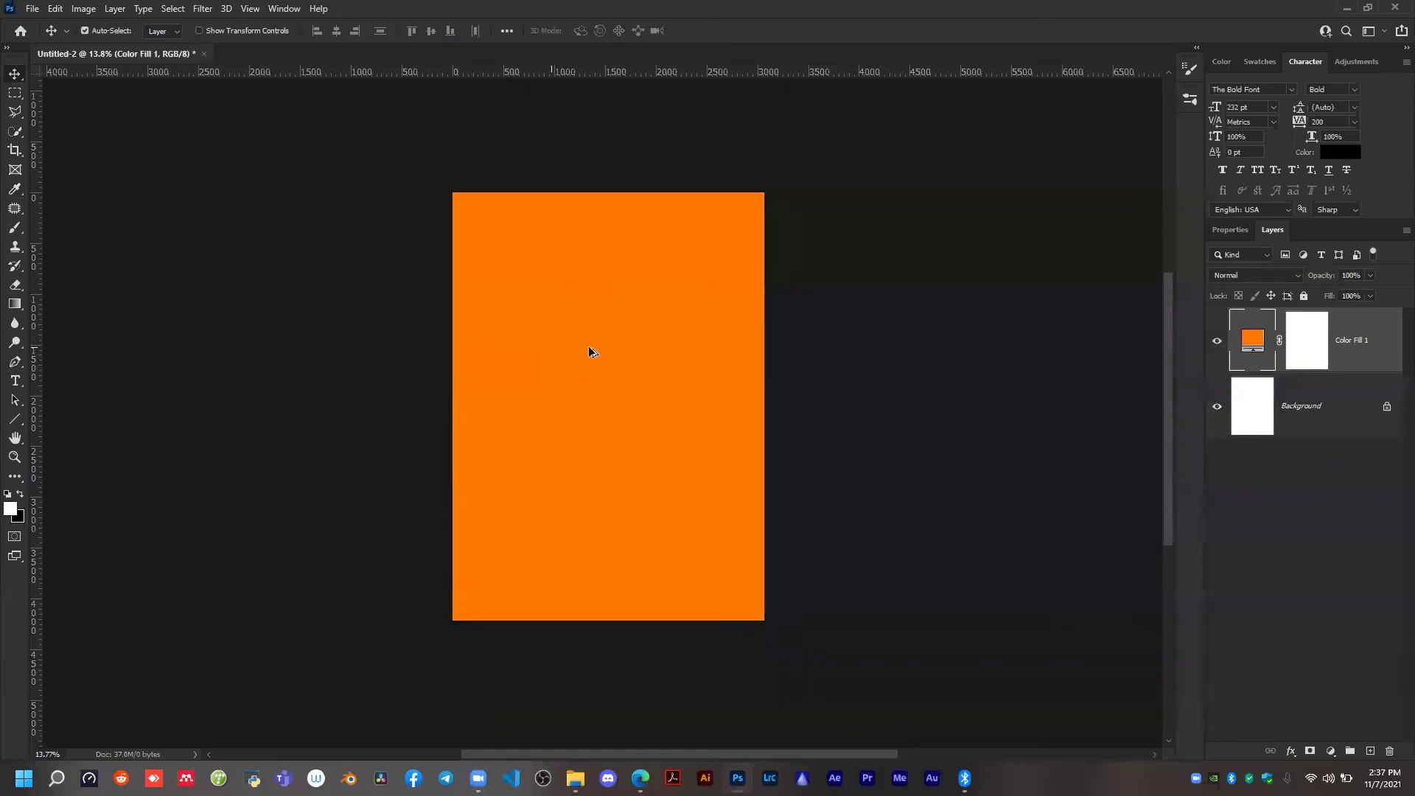
Add a black text layer in The Bold Font at 232 pt reading DO, OR and DIE on three centred lines.
scroll(588, 347, down, 1)
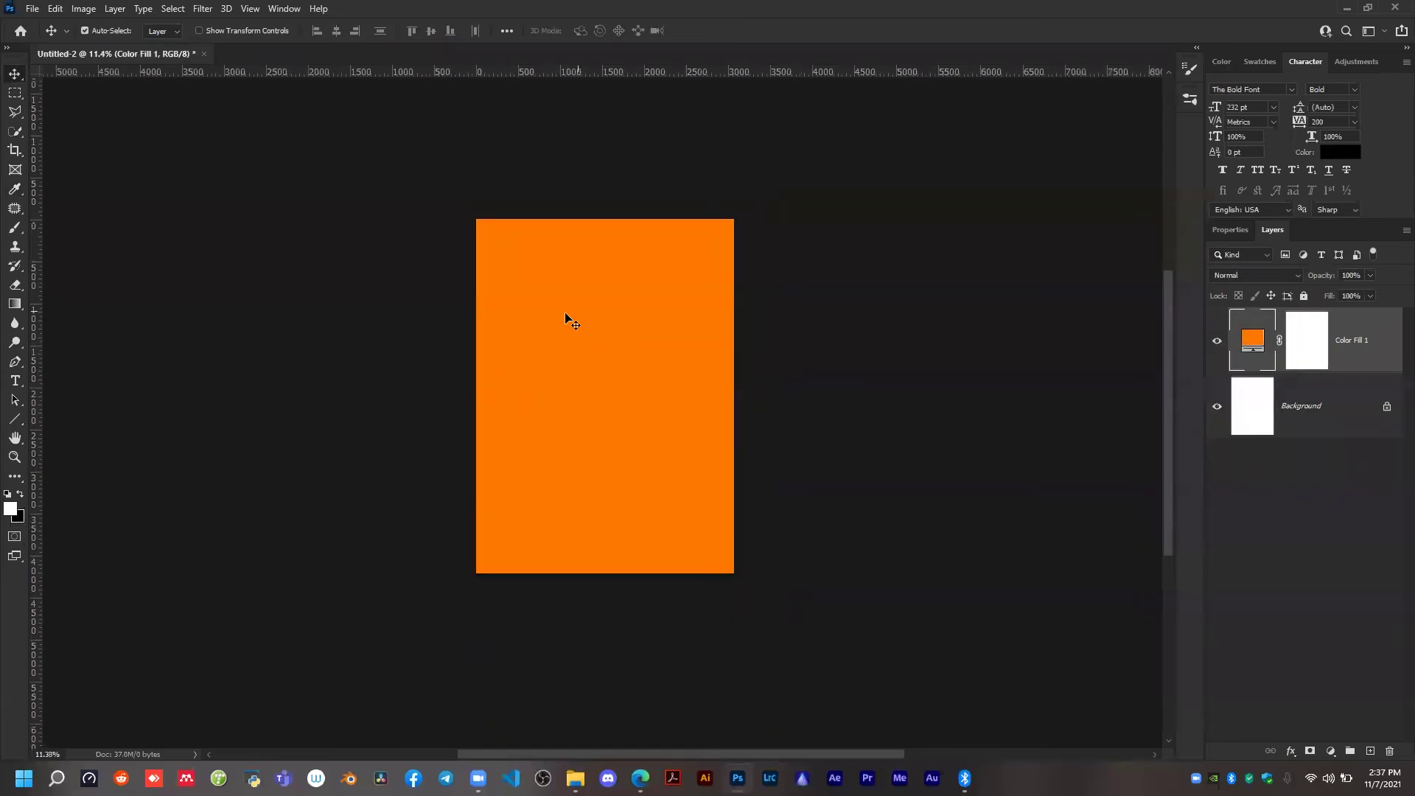
key(t)
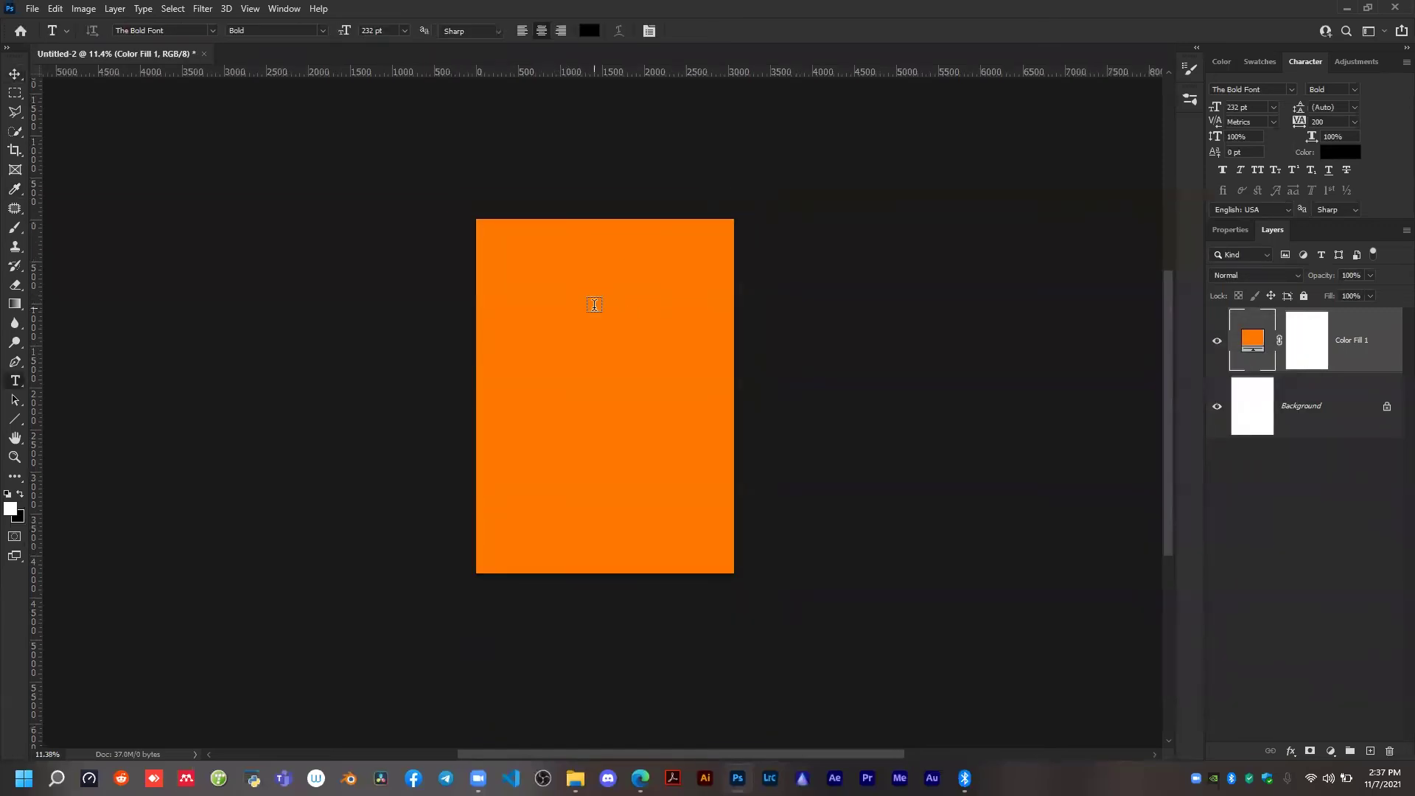
click(591, 304)
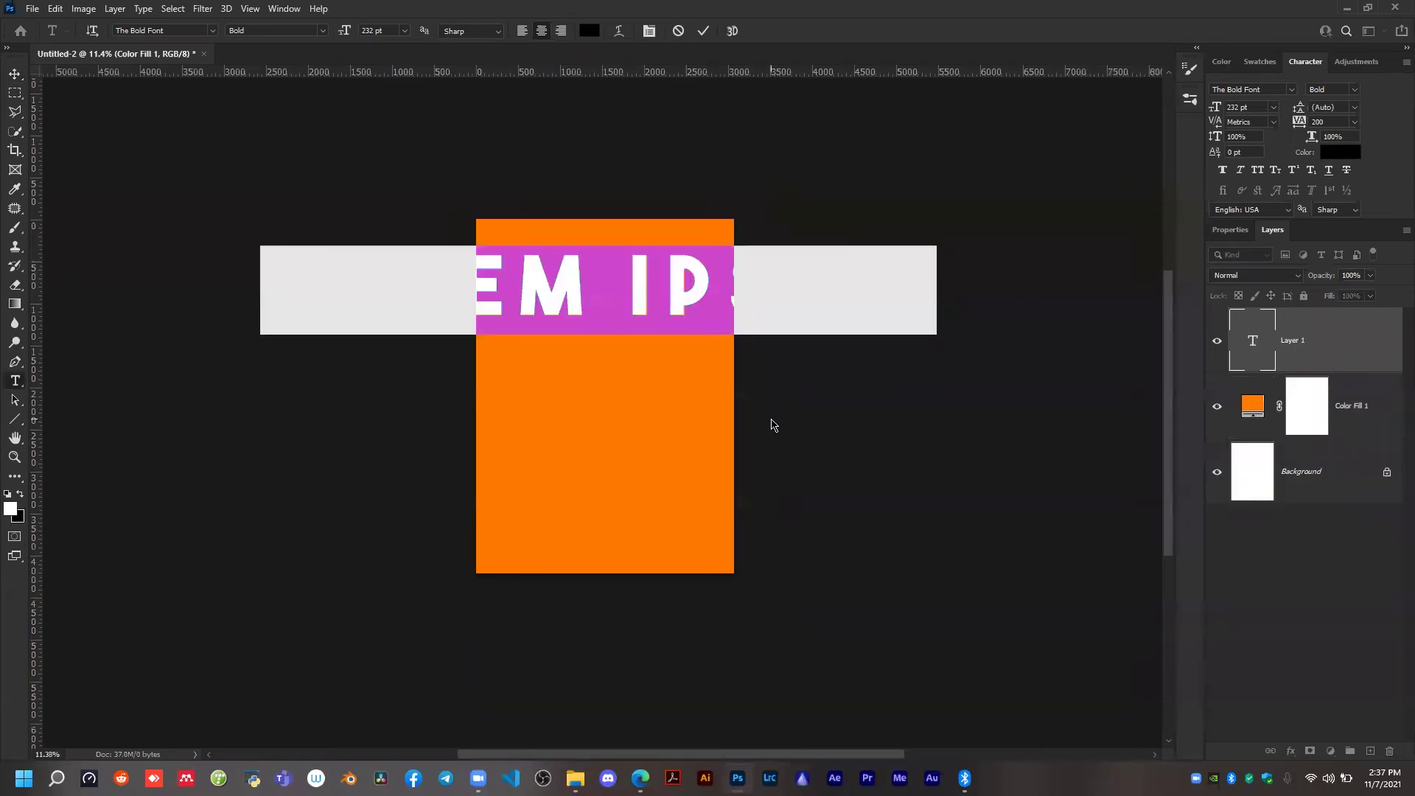
text(DO)
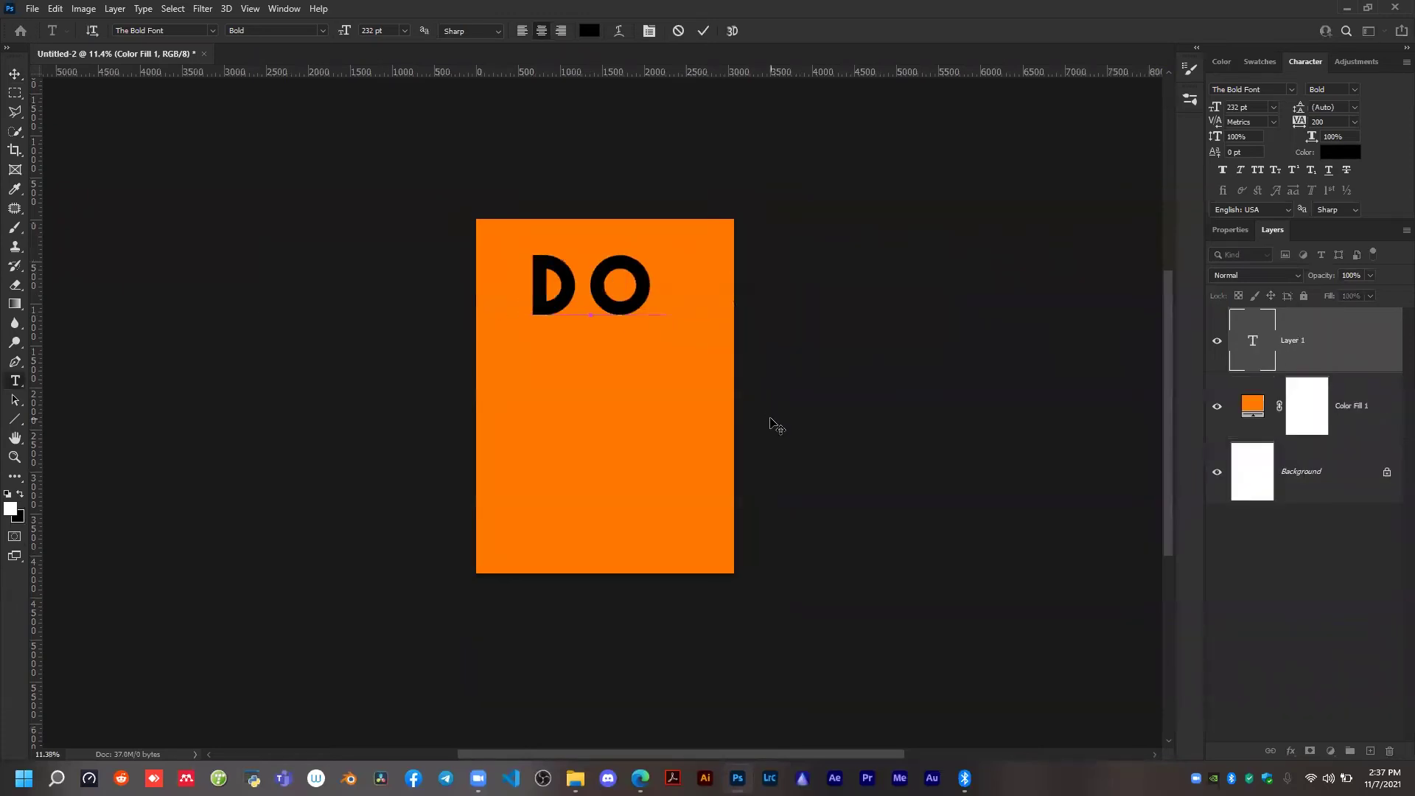
key(Return)
text(OR )
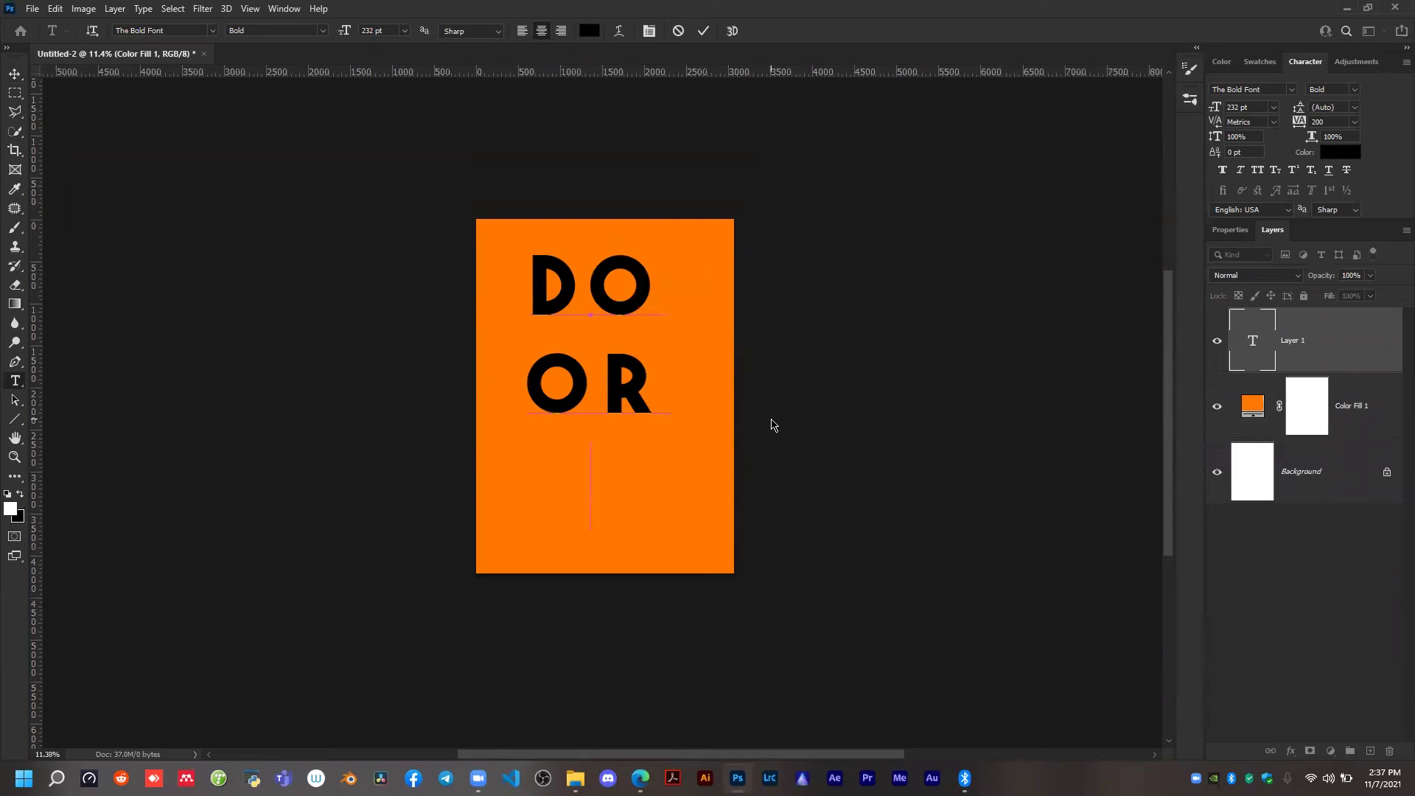
text(DIE)
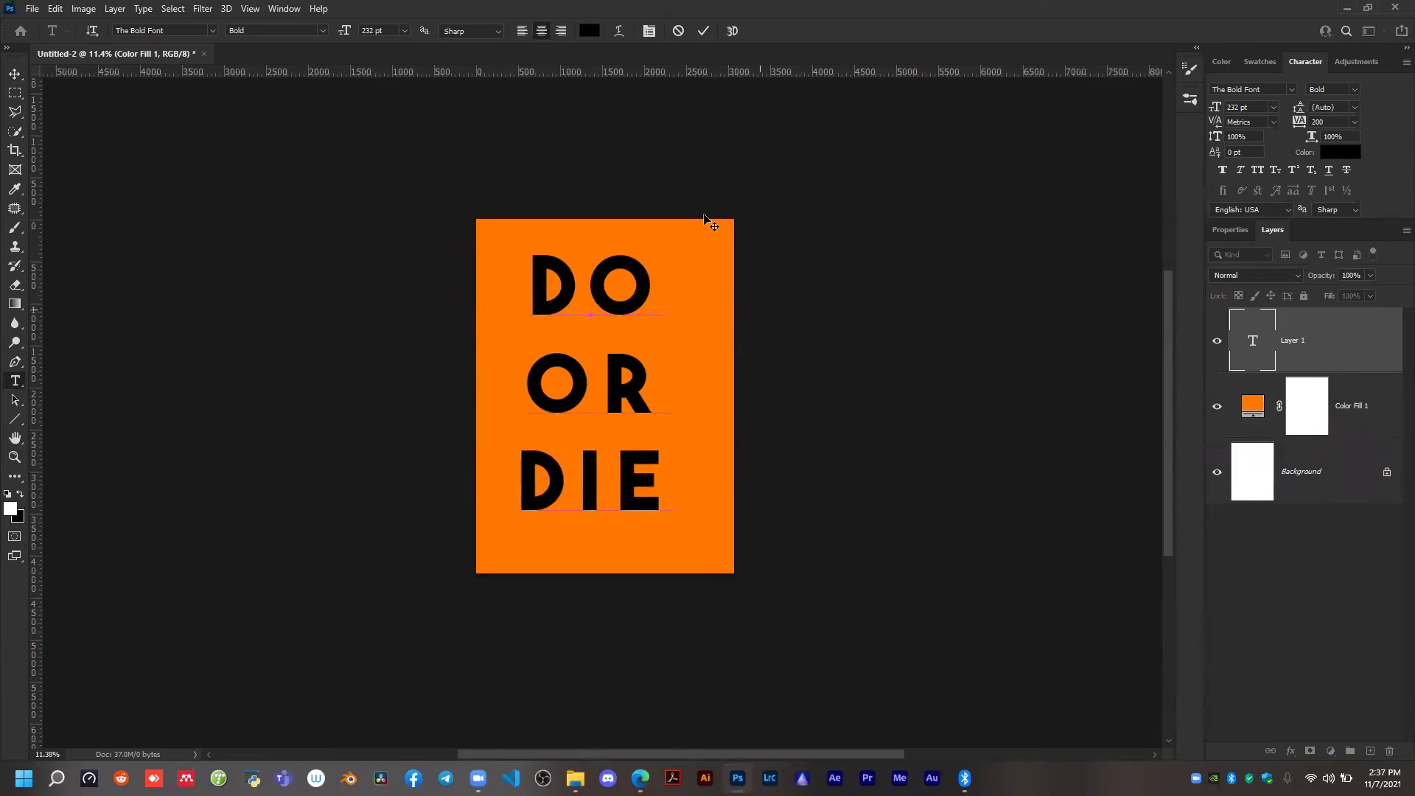
click(703, 31)
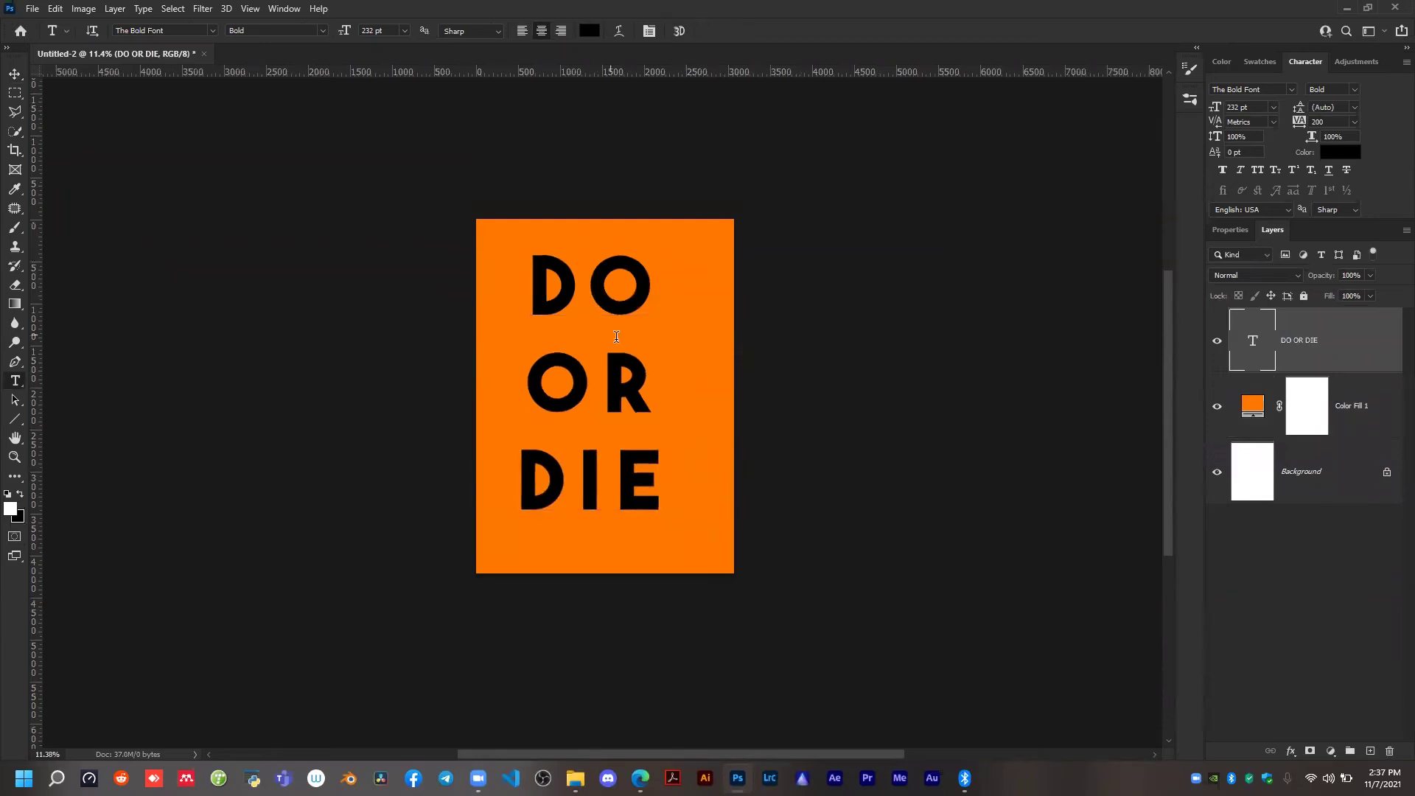
Move the DO OR DIE text to the centre of the orange page.
key(v)
drag(632, 308, 647, 321)
scroll(588, 324, down, 1)
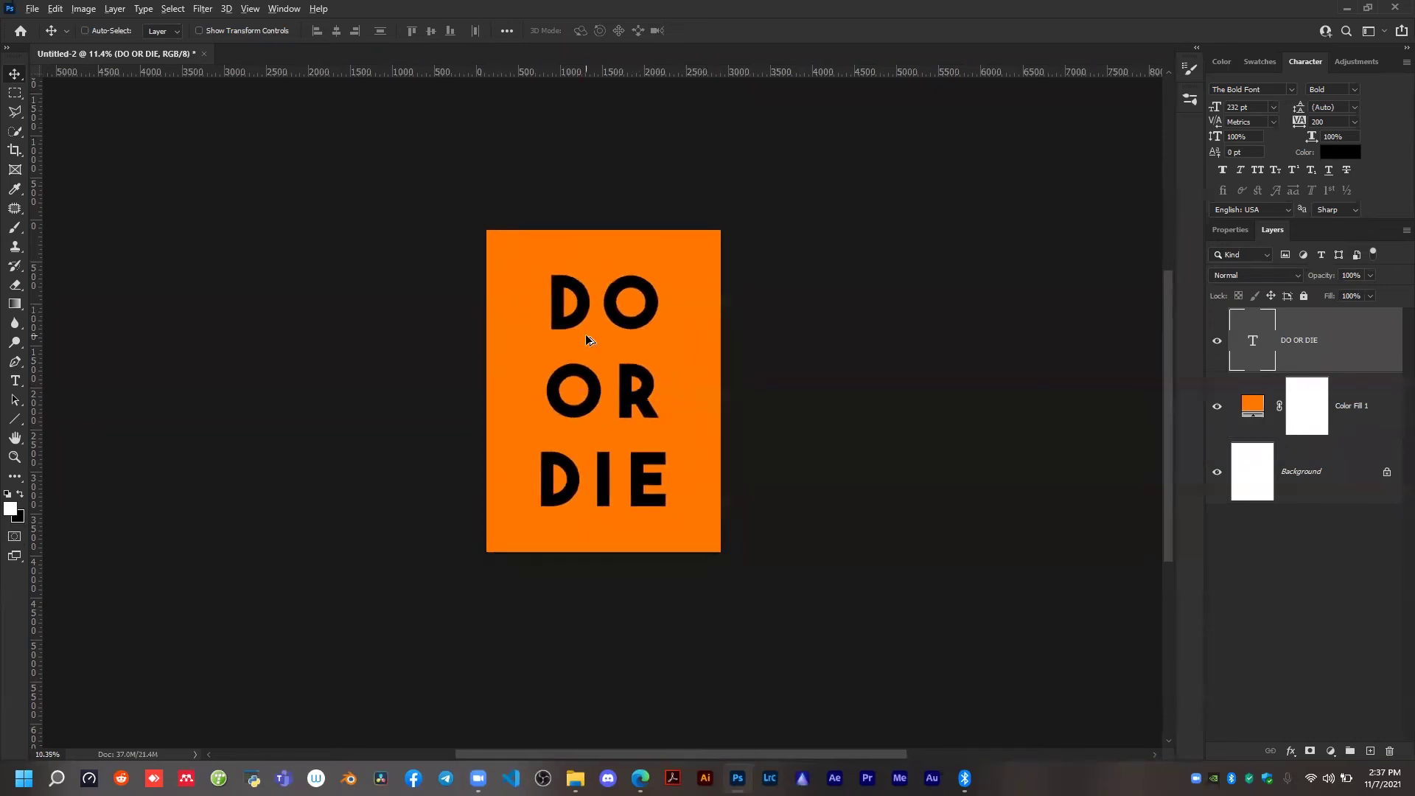
scroll(689, 388, down, 1)
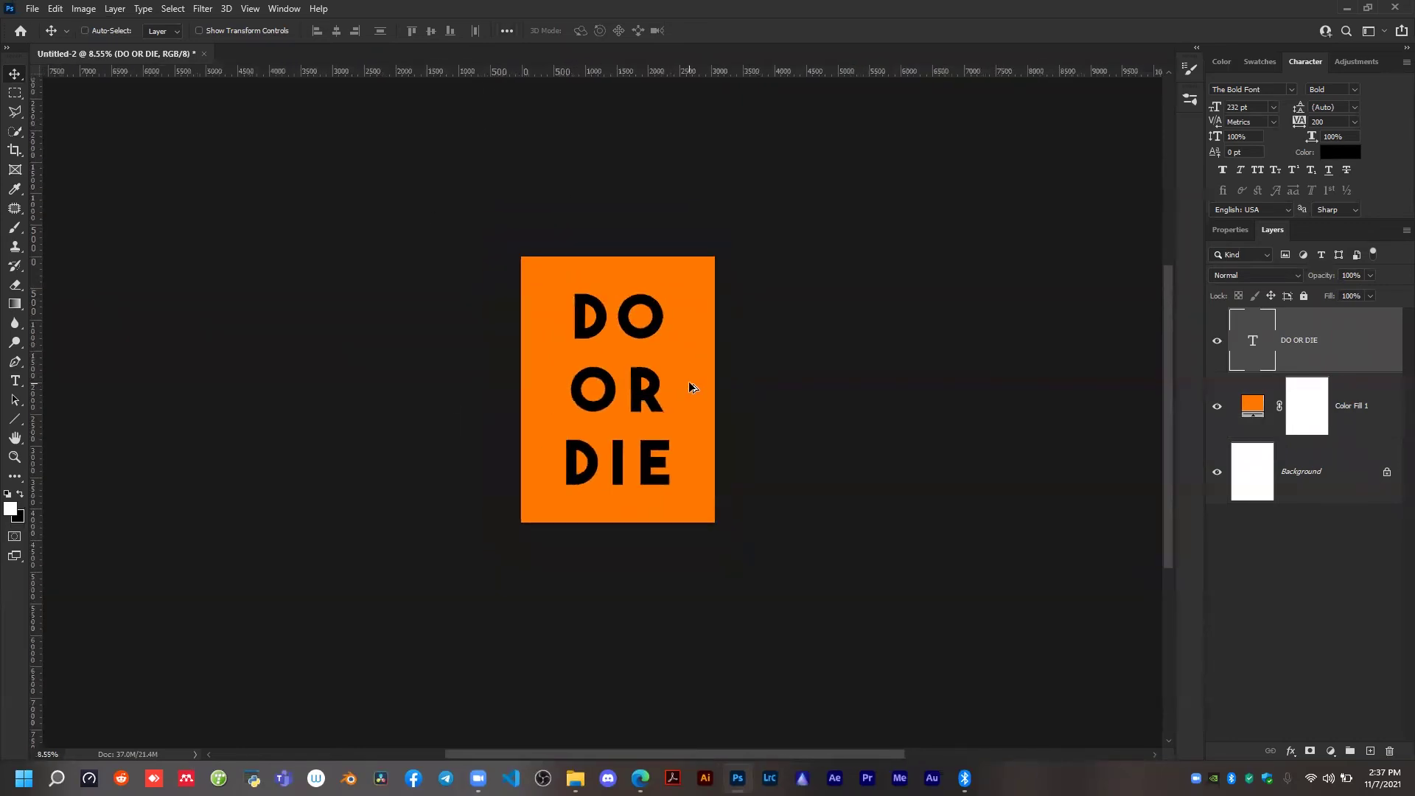
scroll(691, 390, up, 2)
key(ctrl)
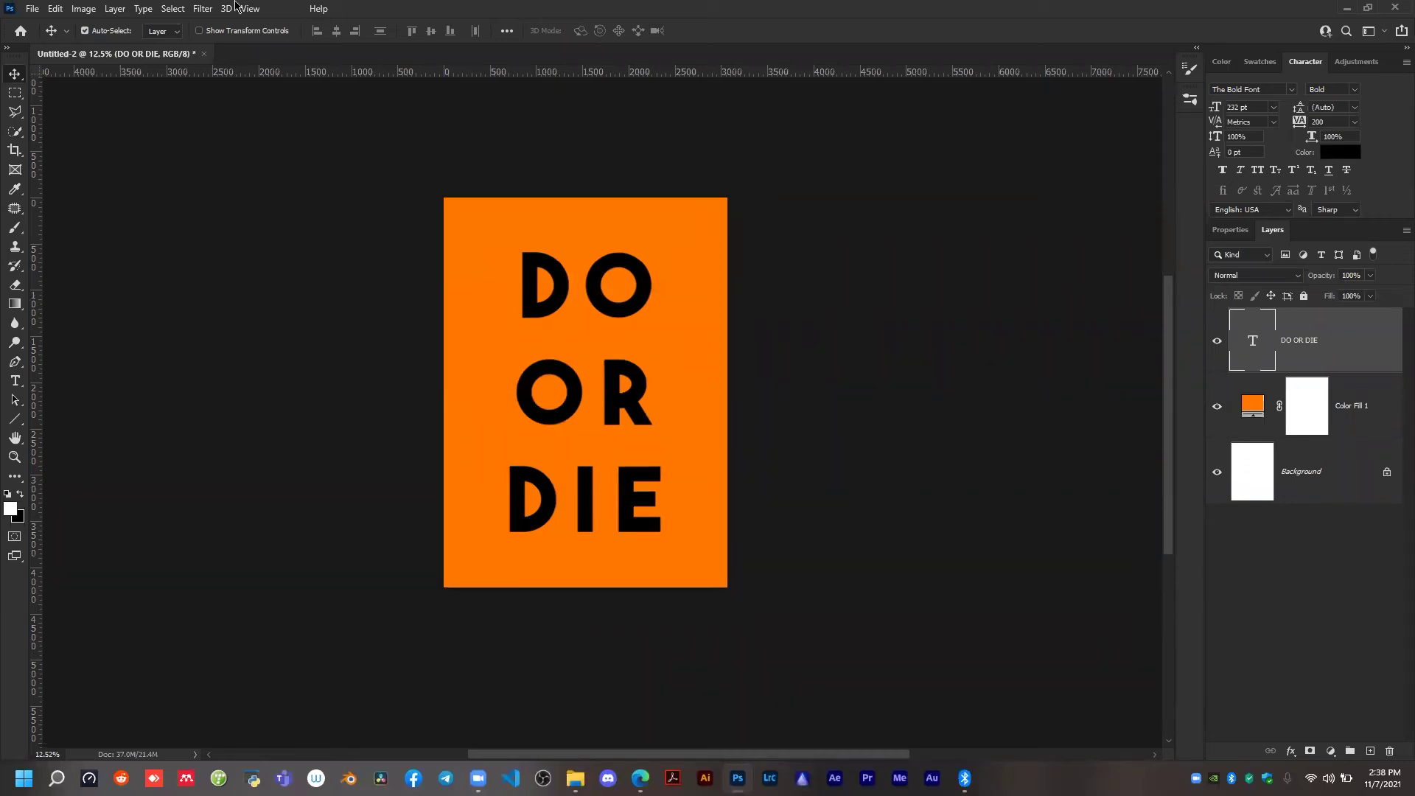
click(81, 8)
mouse_move(92, 27)
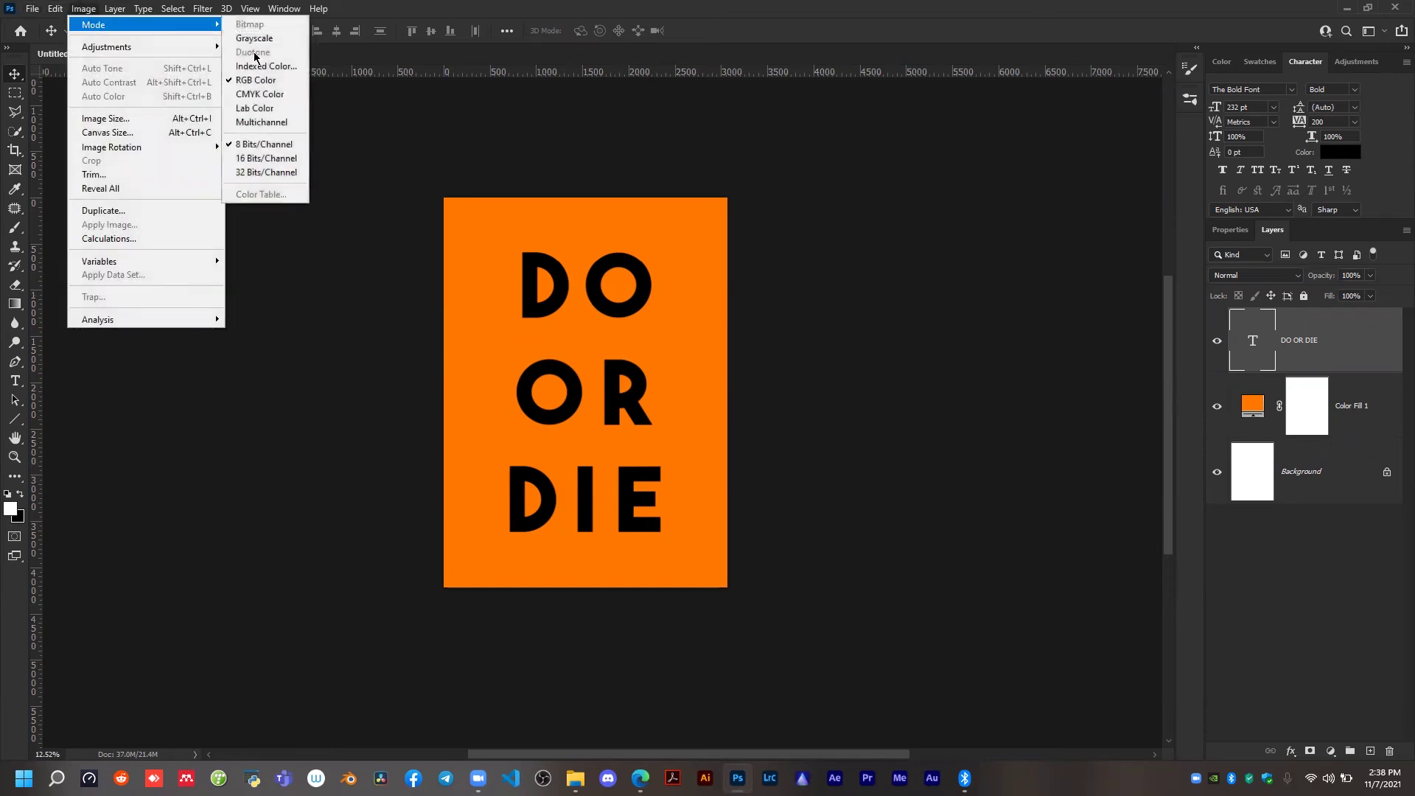
click(262, 95)
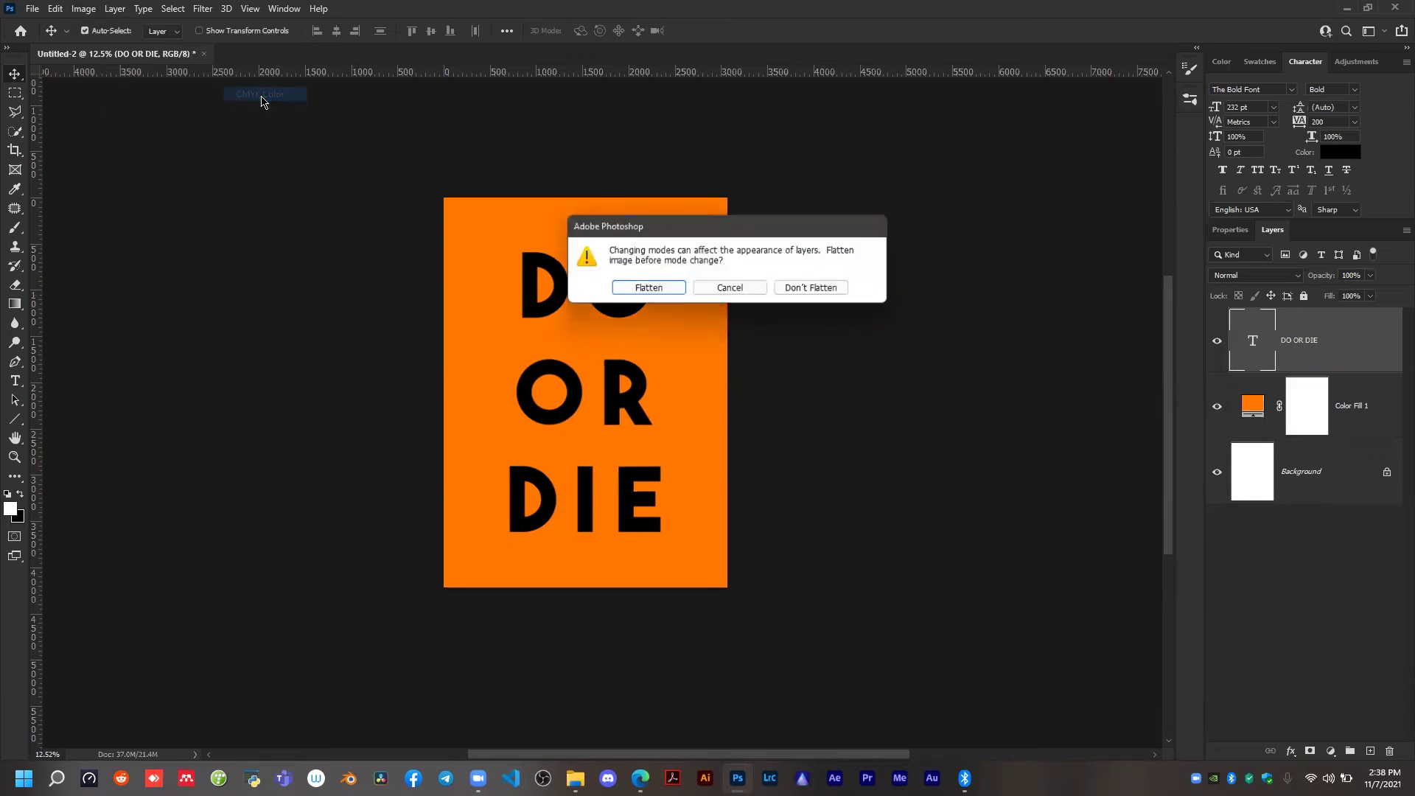
click(707, 290)
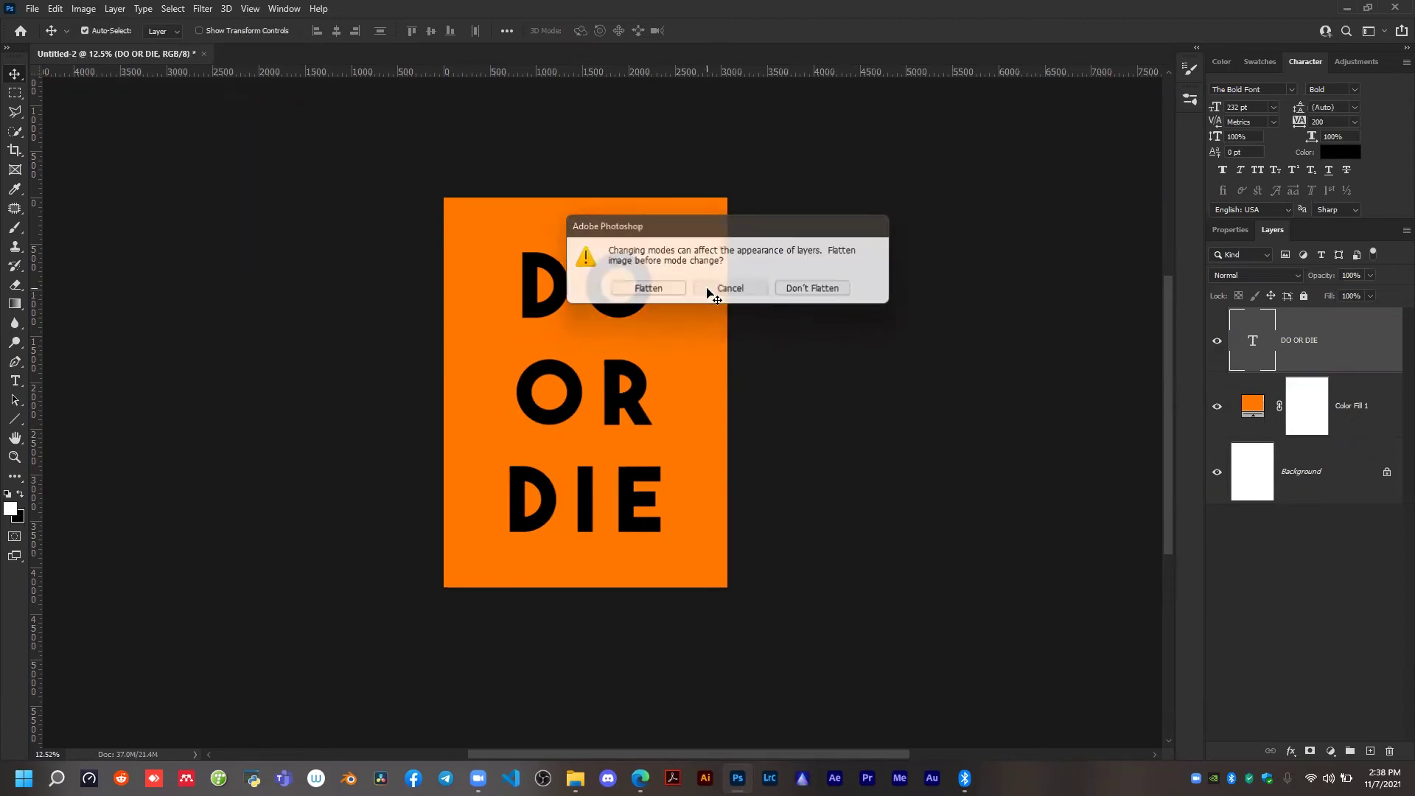
scroll(552, 227, down, 1)
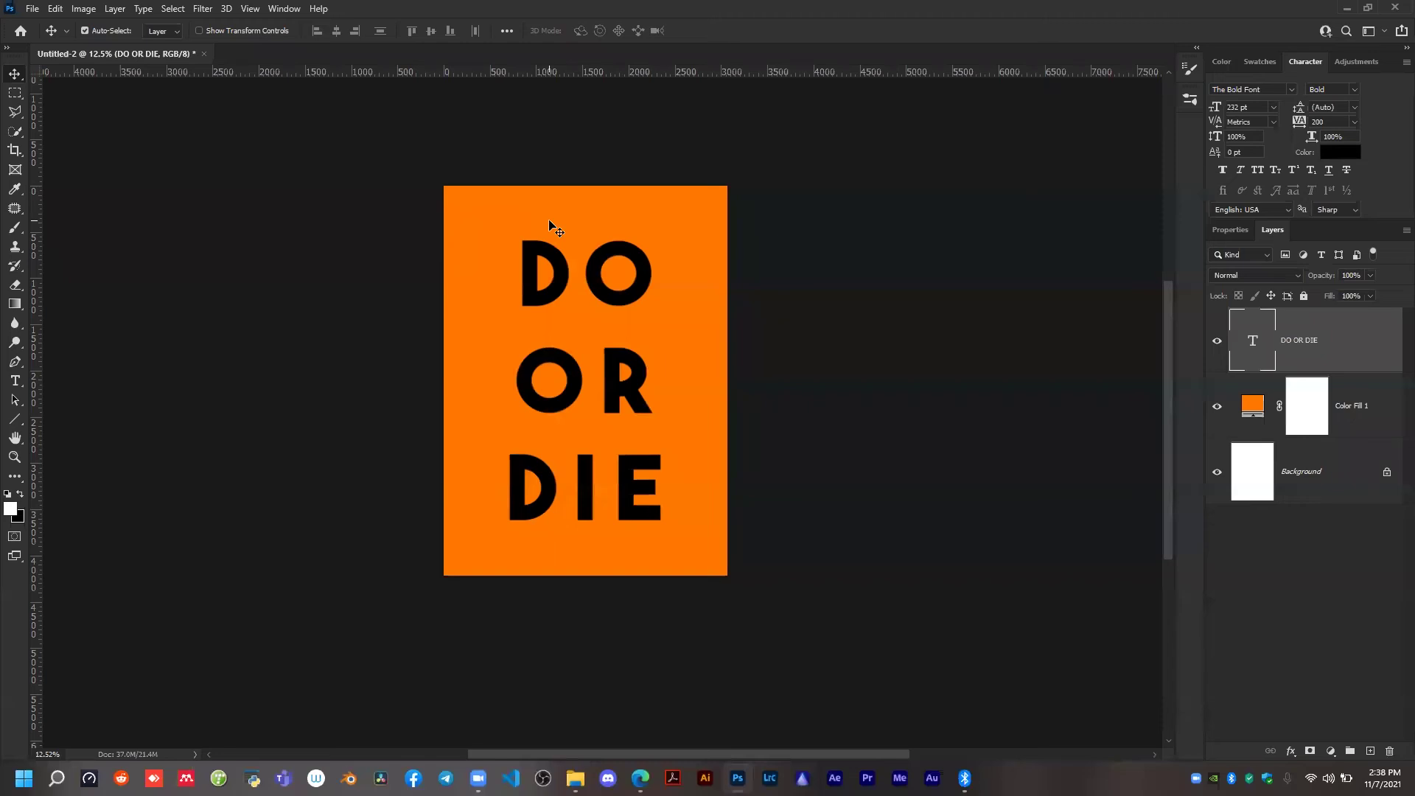
click(31, 11)
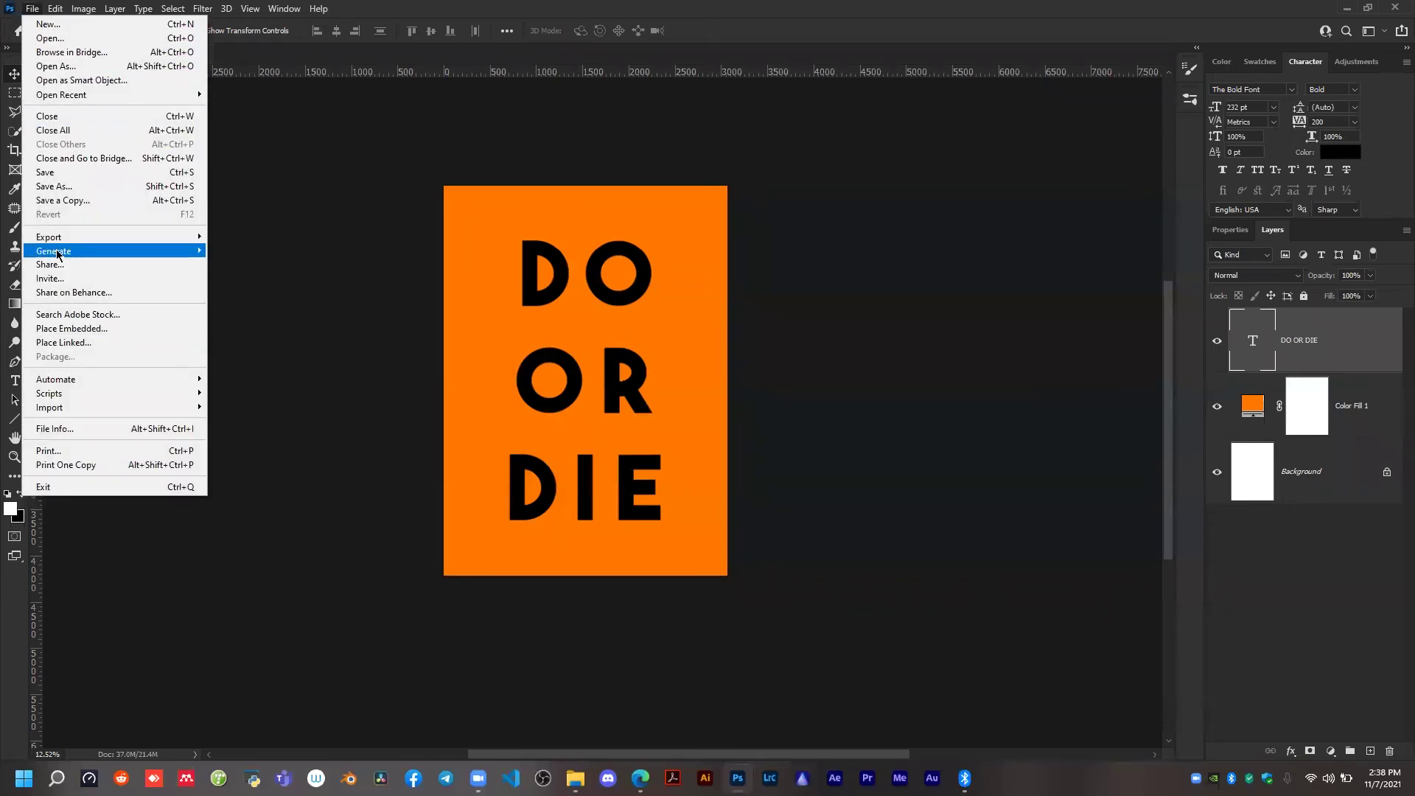
click(319, 221)
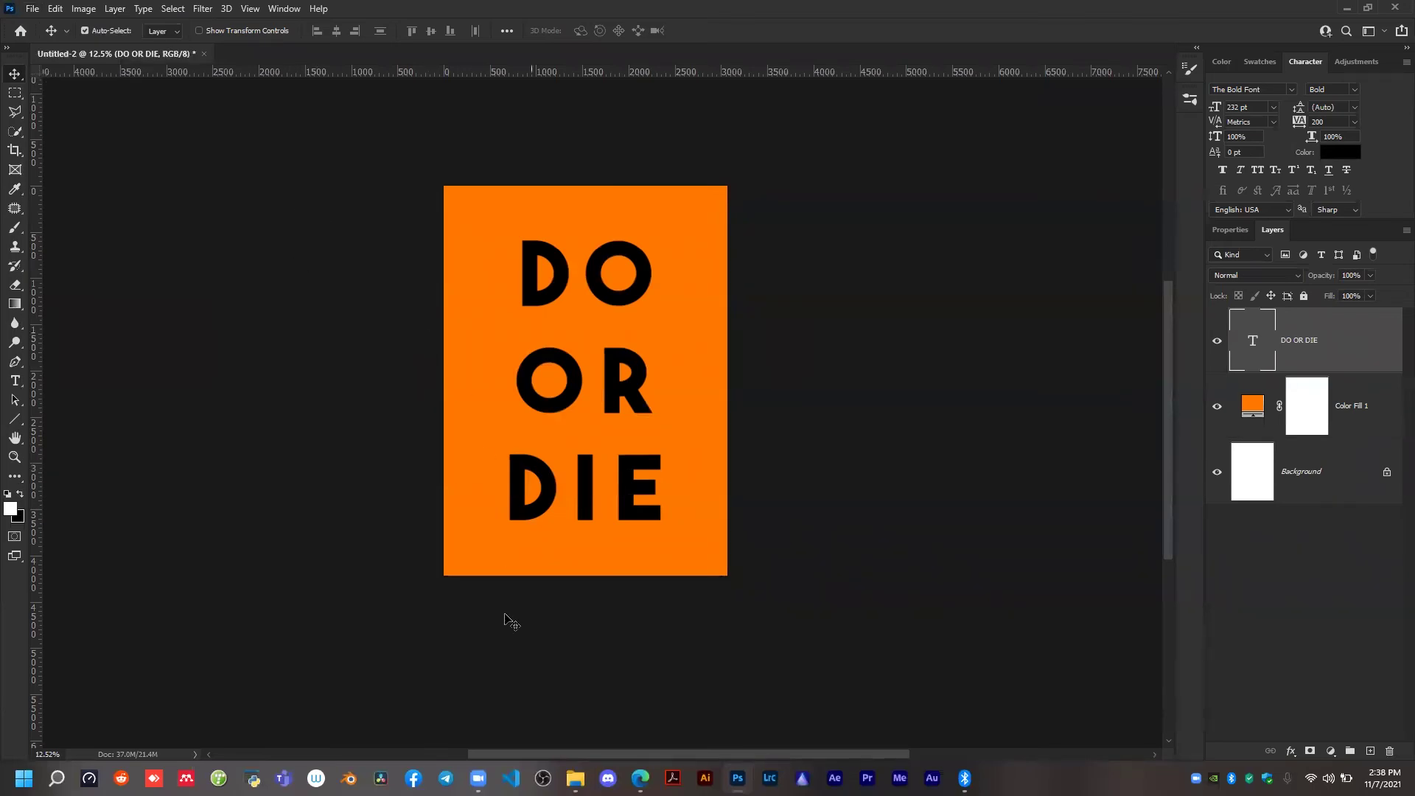
Switch to File Explorer, browse from the TYPOGRAPHY folder up through the D: drive to the computer's top level, and return to Photoshop.
click(575, 777)
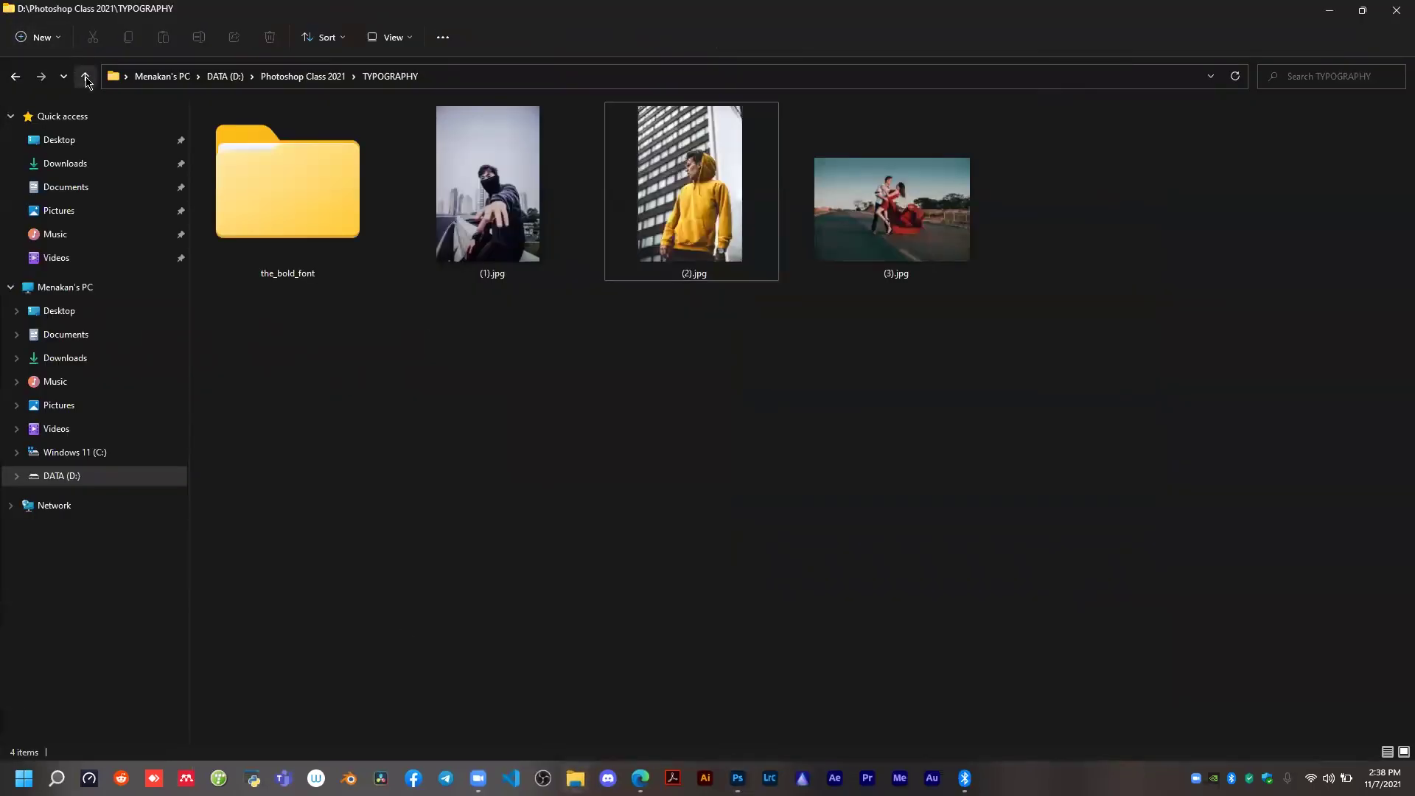
click(87, 76)
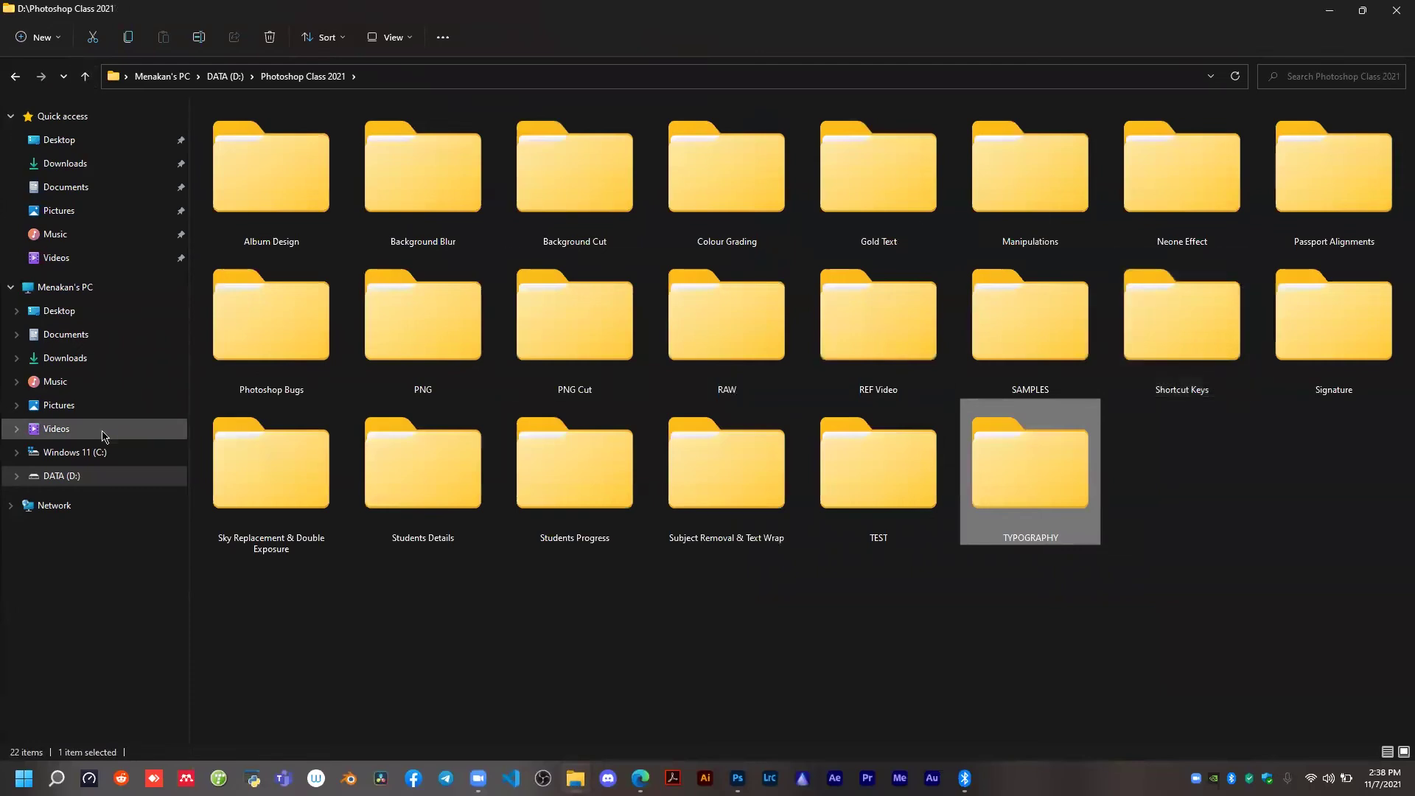
click(102, 480)
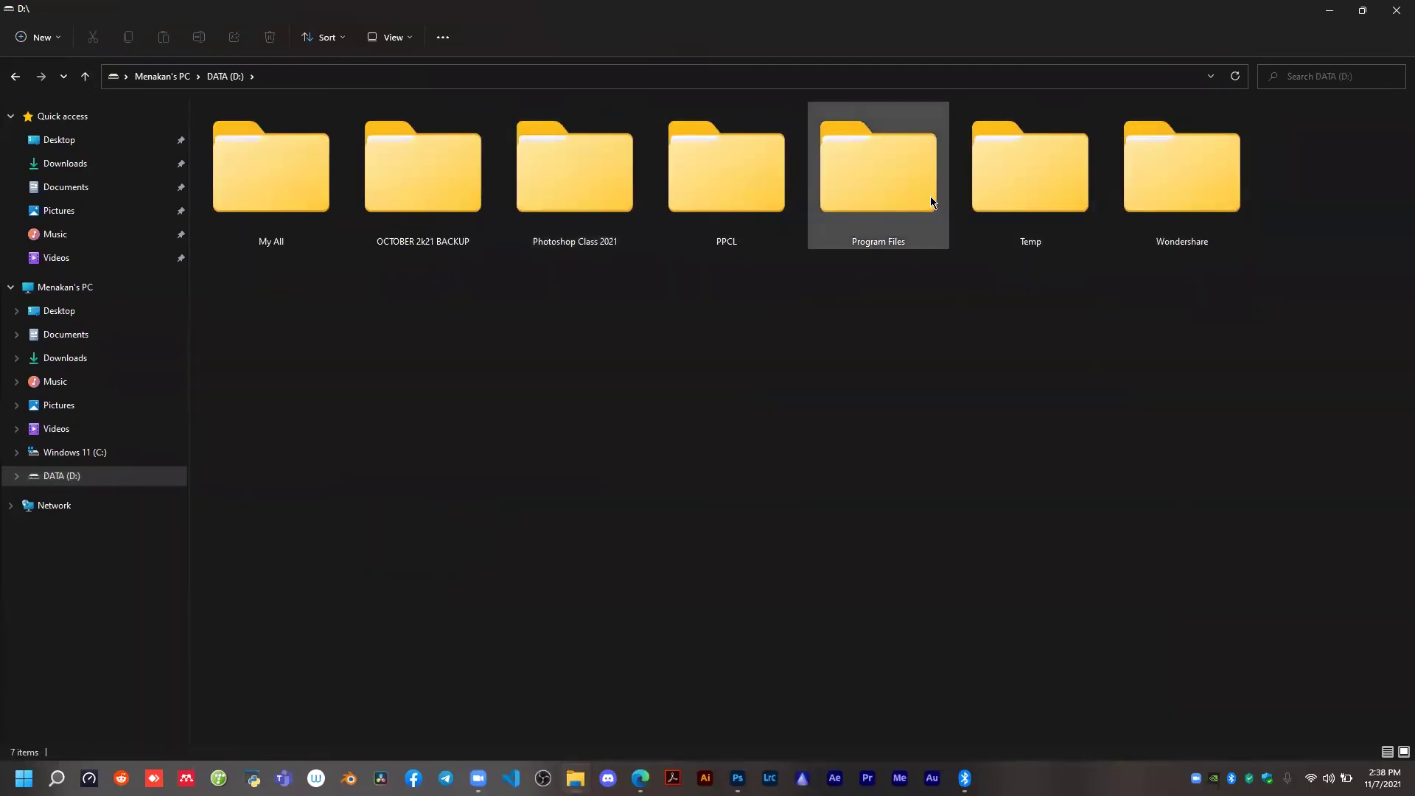
click(85, 76)
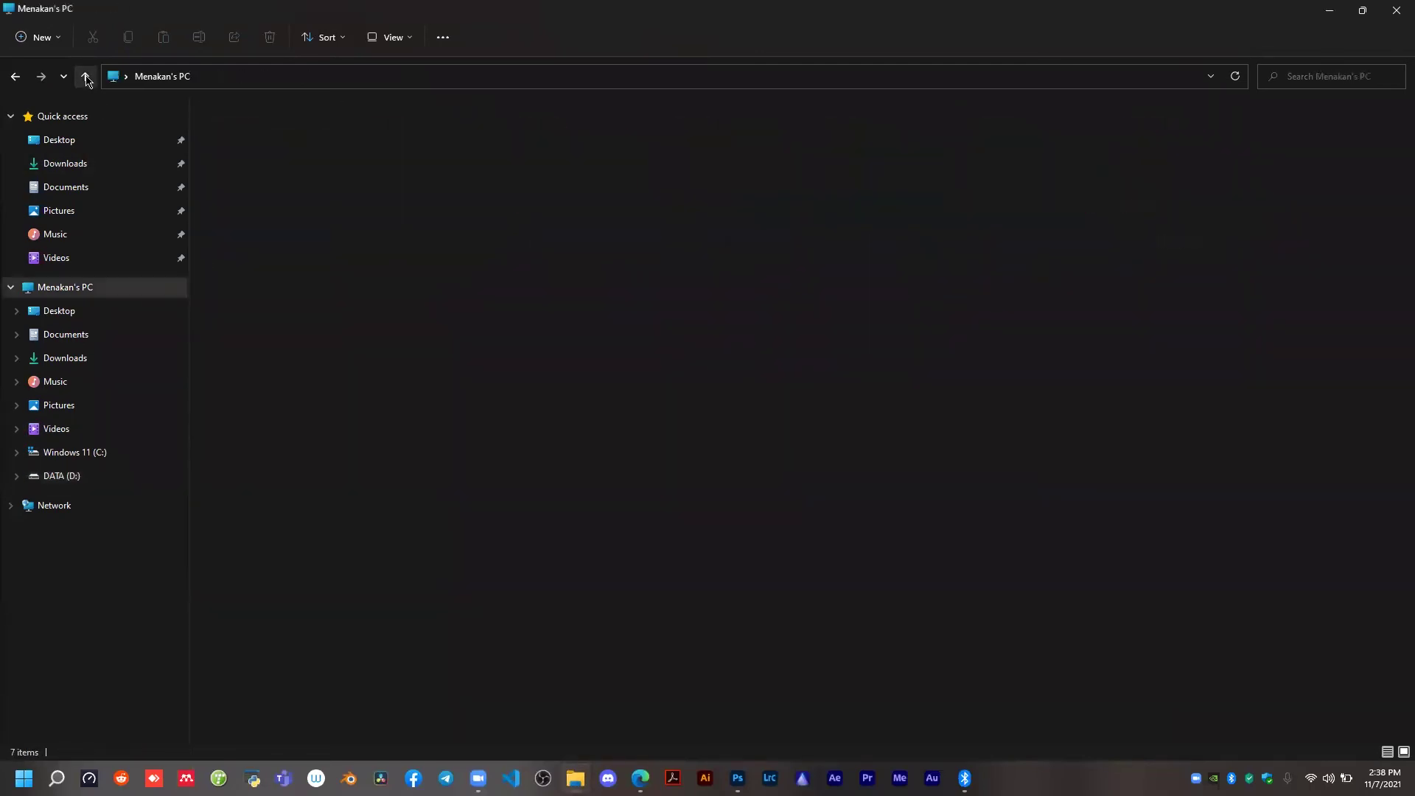
click(1339, 9)
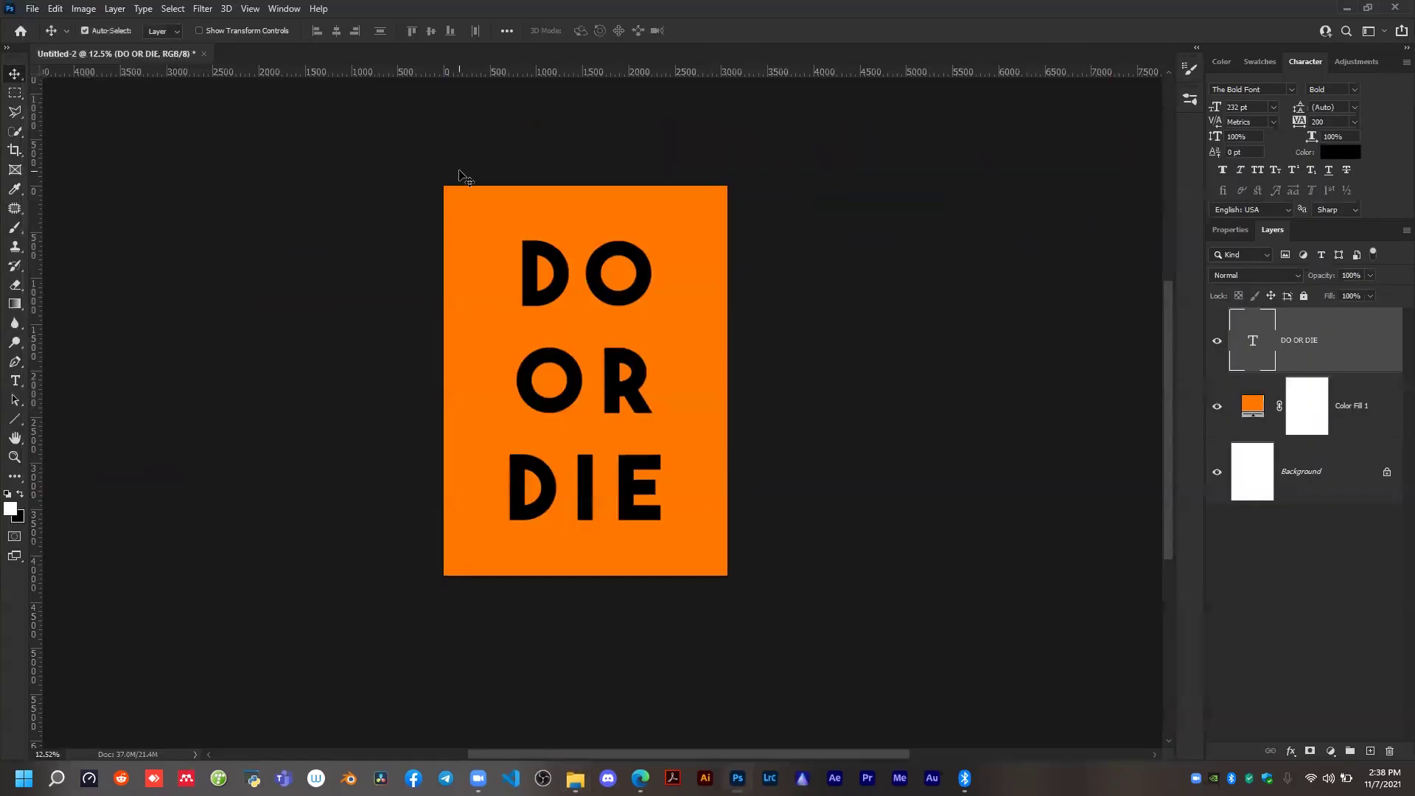
scroll(600, 392, up, 1)
scroll(605, 399, up, 2)
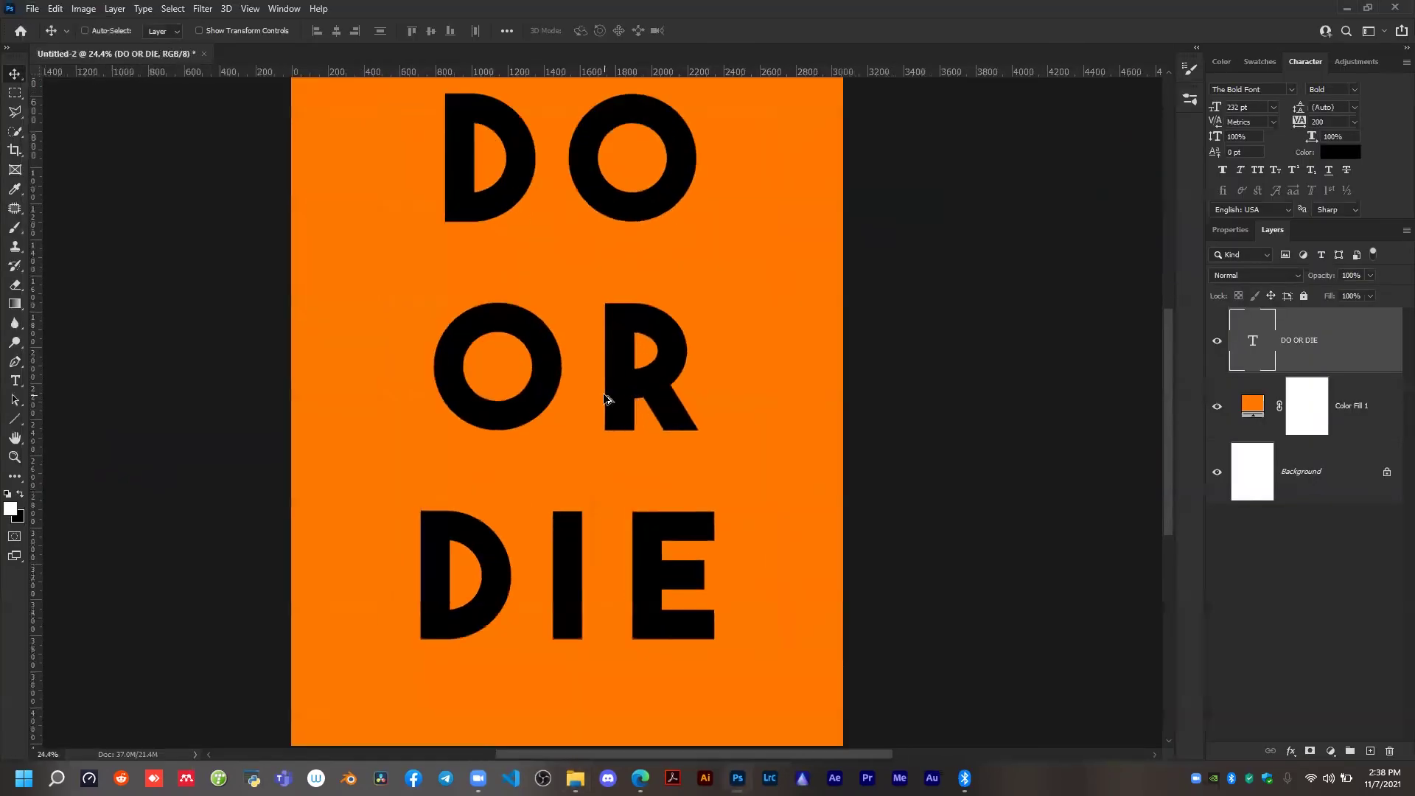
scroll(604, 399, down, 1)
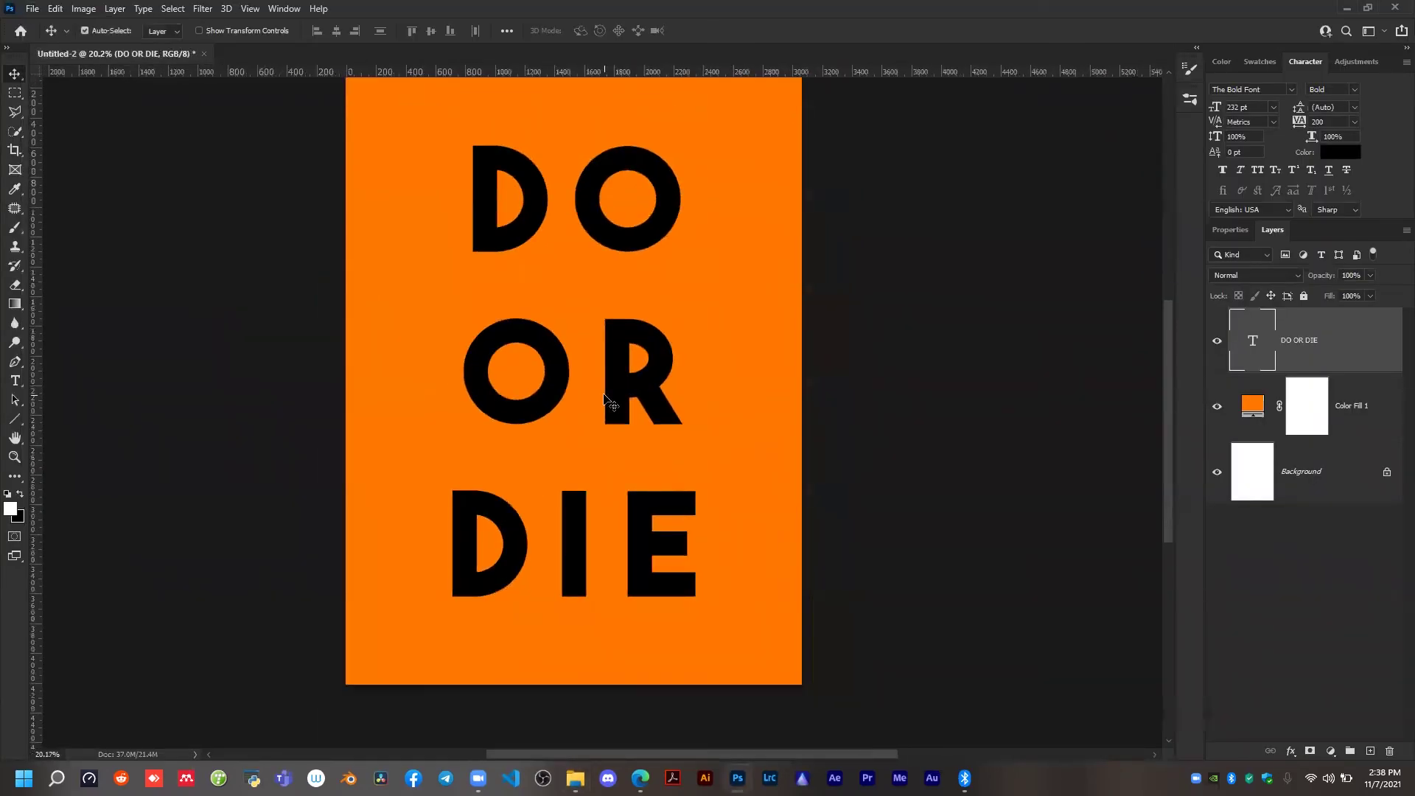
scroll(604, 399, down, 1)
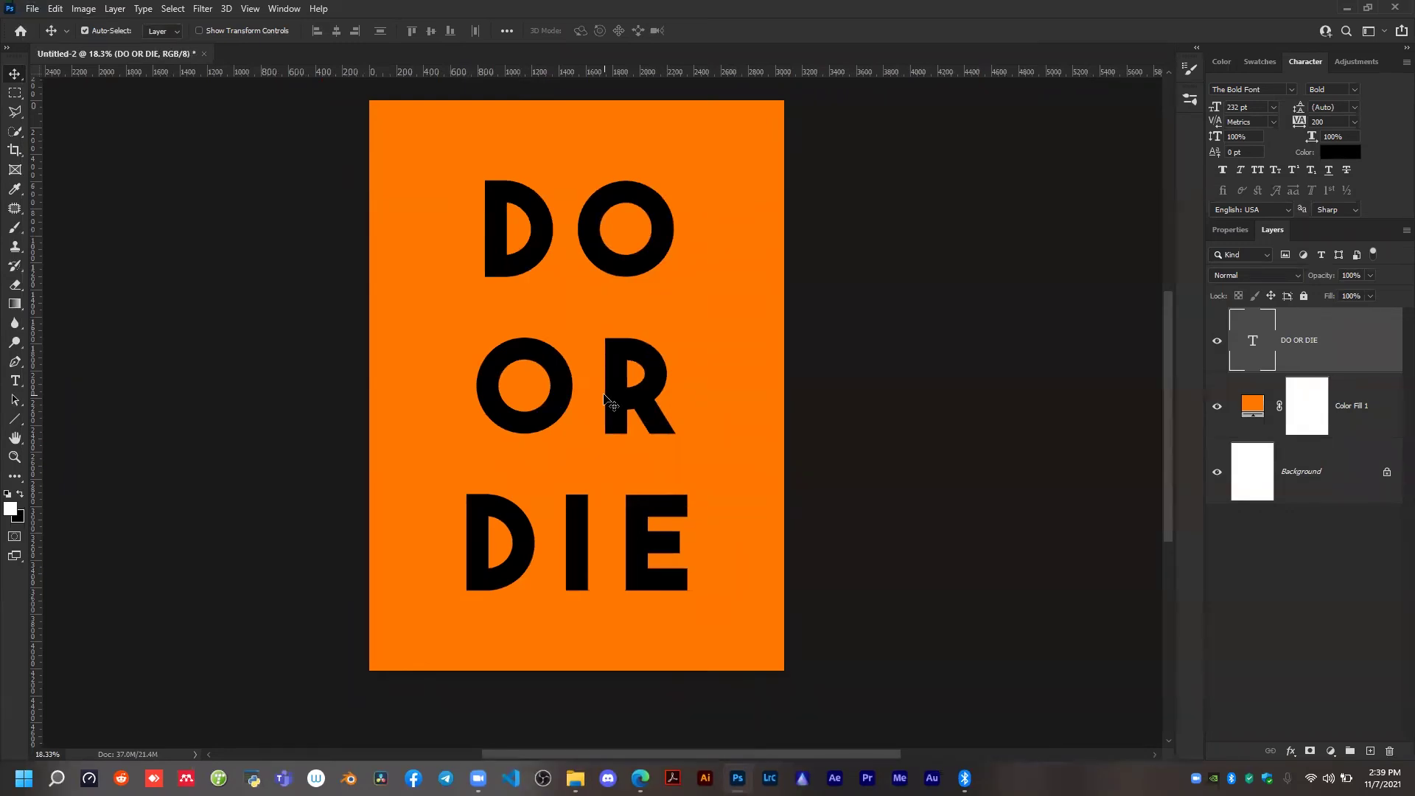
scroll(589, 317, up, 1)
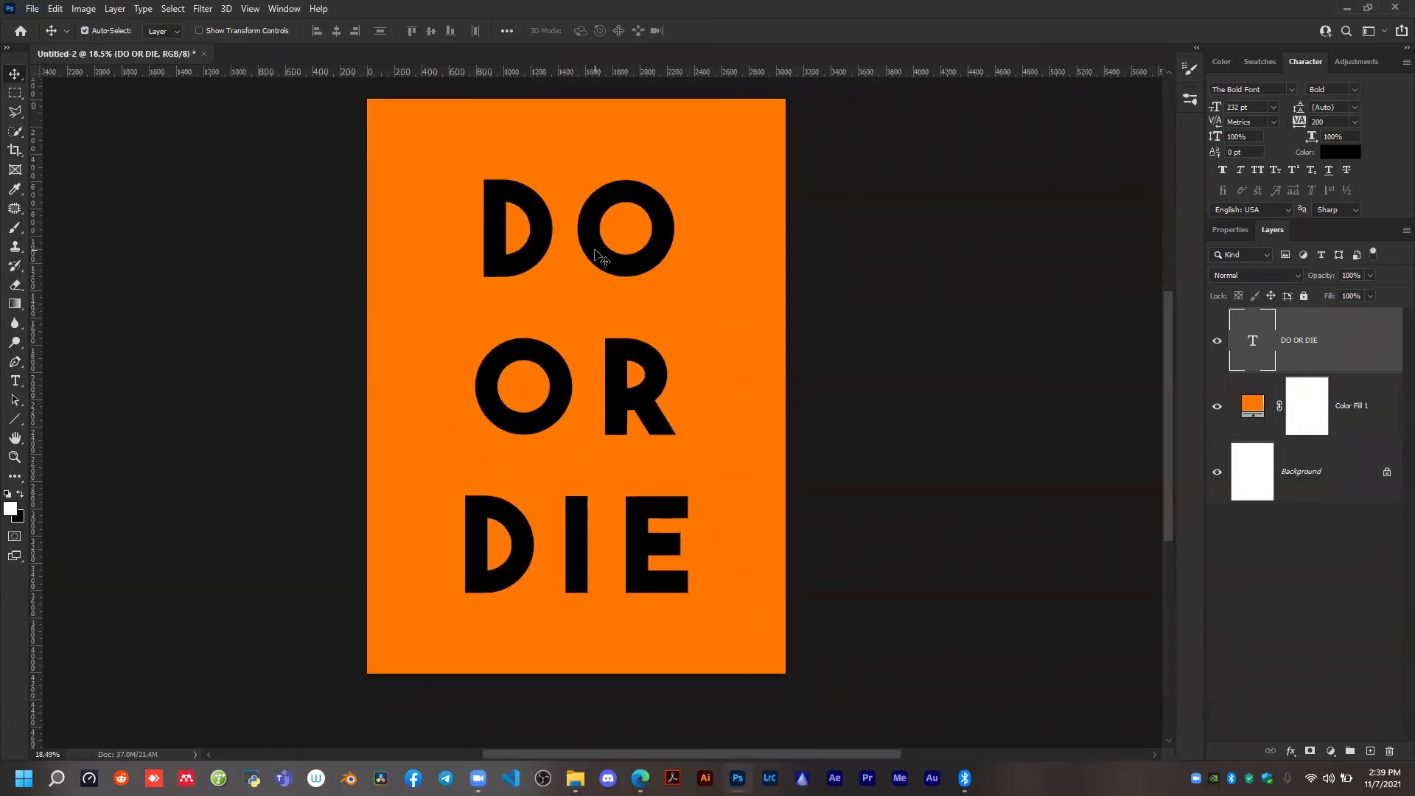
Duplicate the DO OR DIE text layer, hide the original and select the copy.
scroll(553, 332, down, 2)
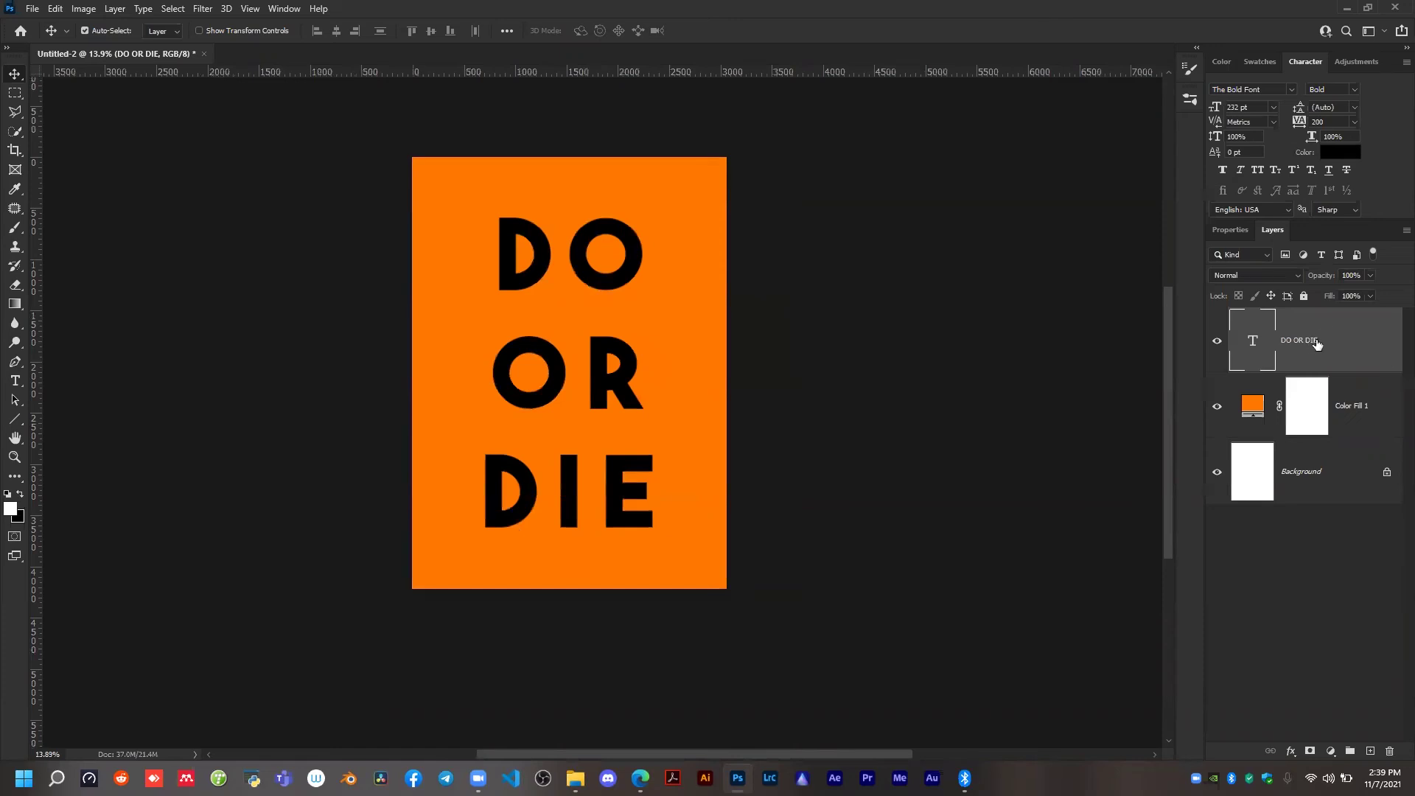
key(ctrl+j)
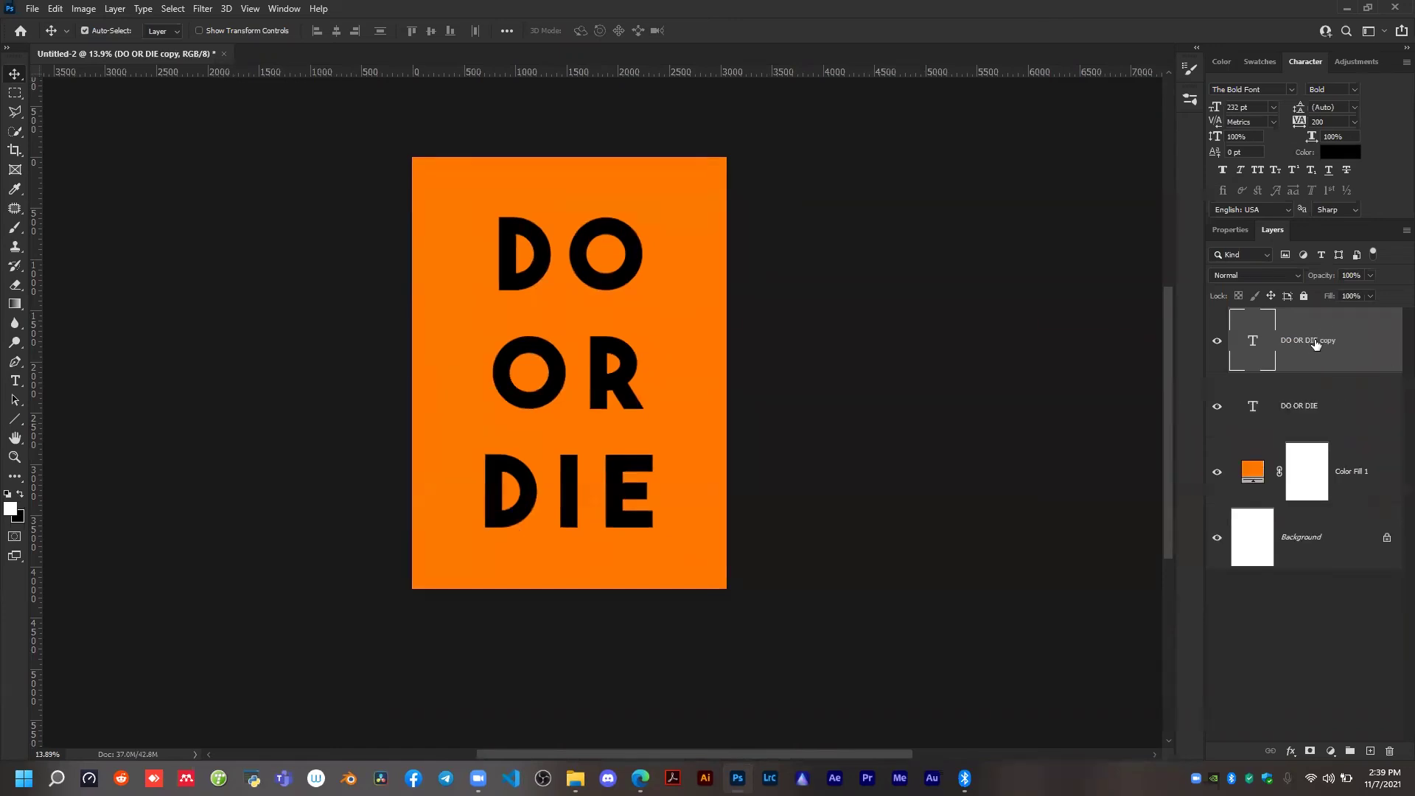
click(1316, 403)
click(1217, 410)
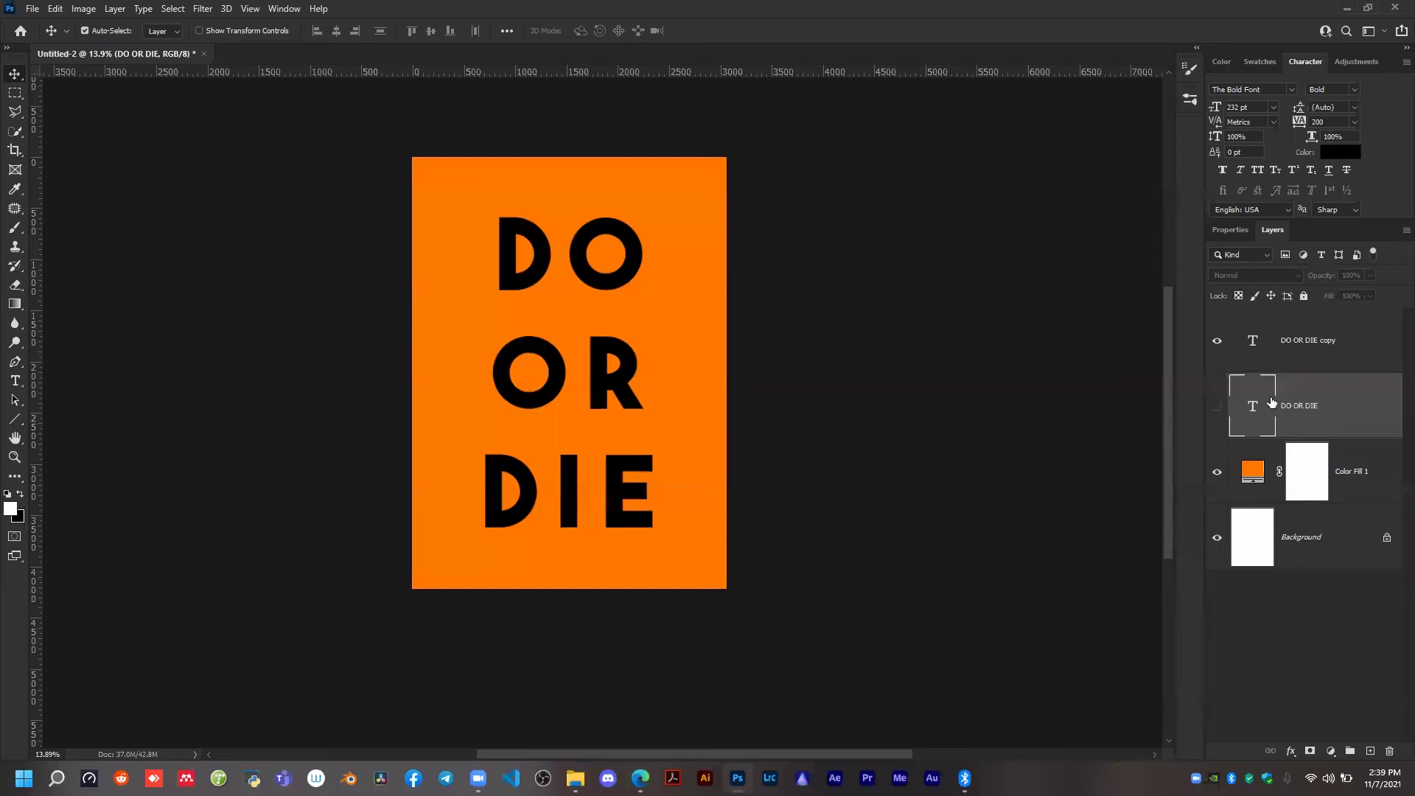
click(1324, 349)
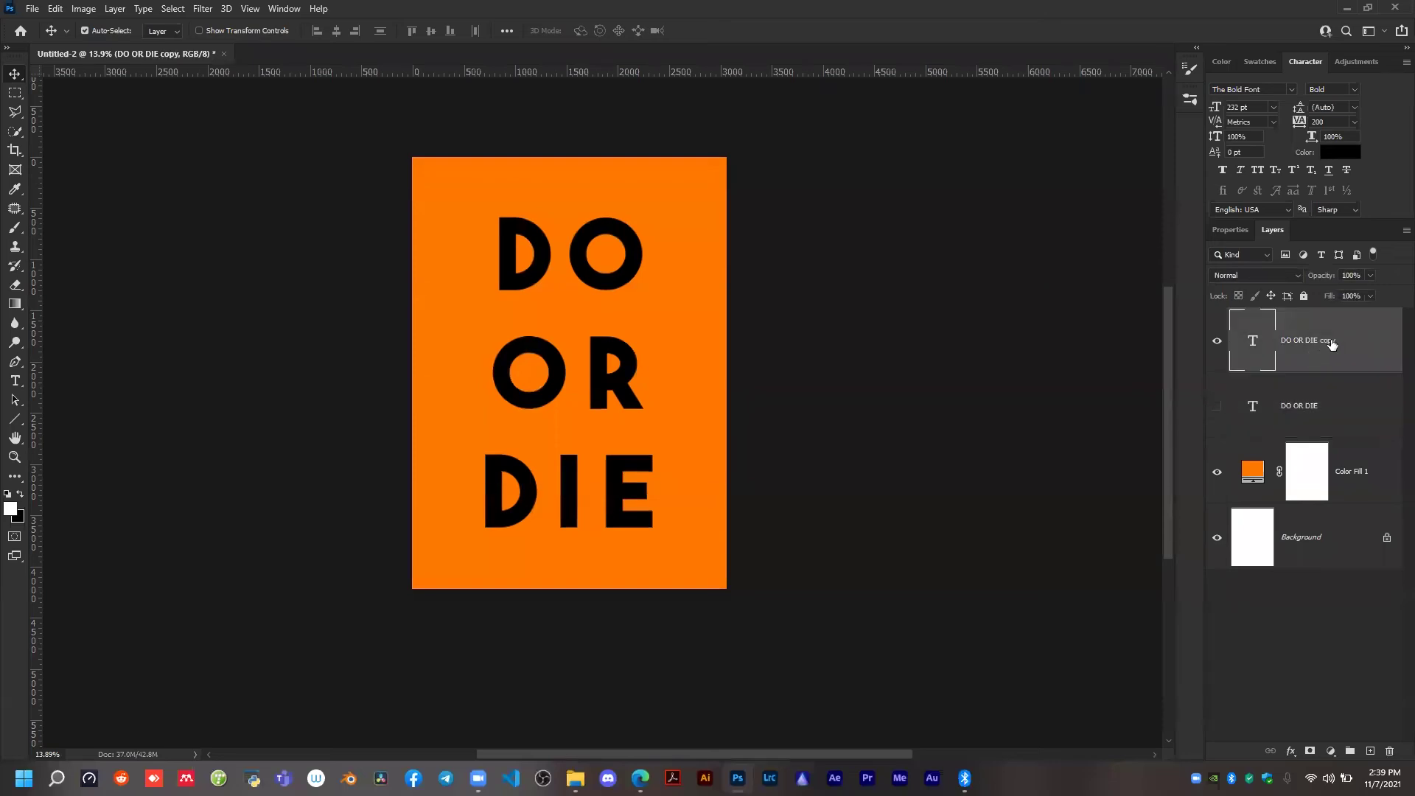
Set the DO OR DIE copy's fill opacity to 0% and give it a 10 px white outside stroke.
right_click(1331, 345)
click(1210, 110)
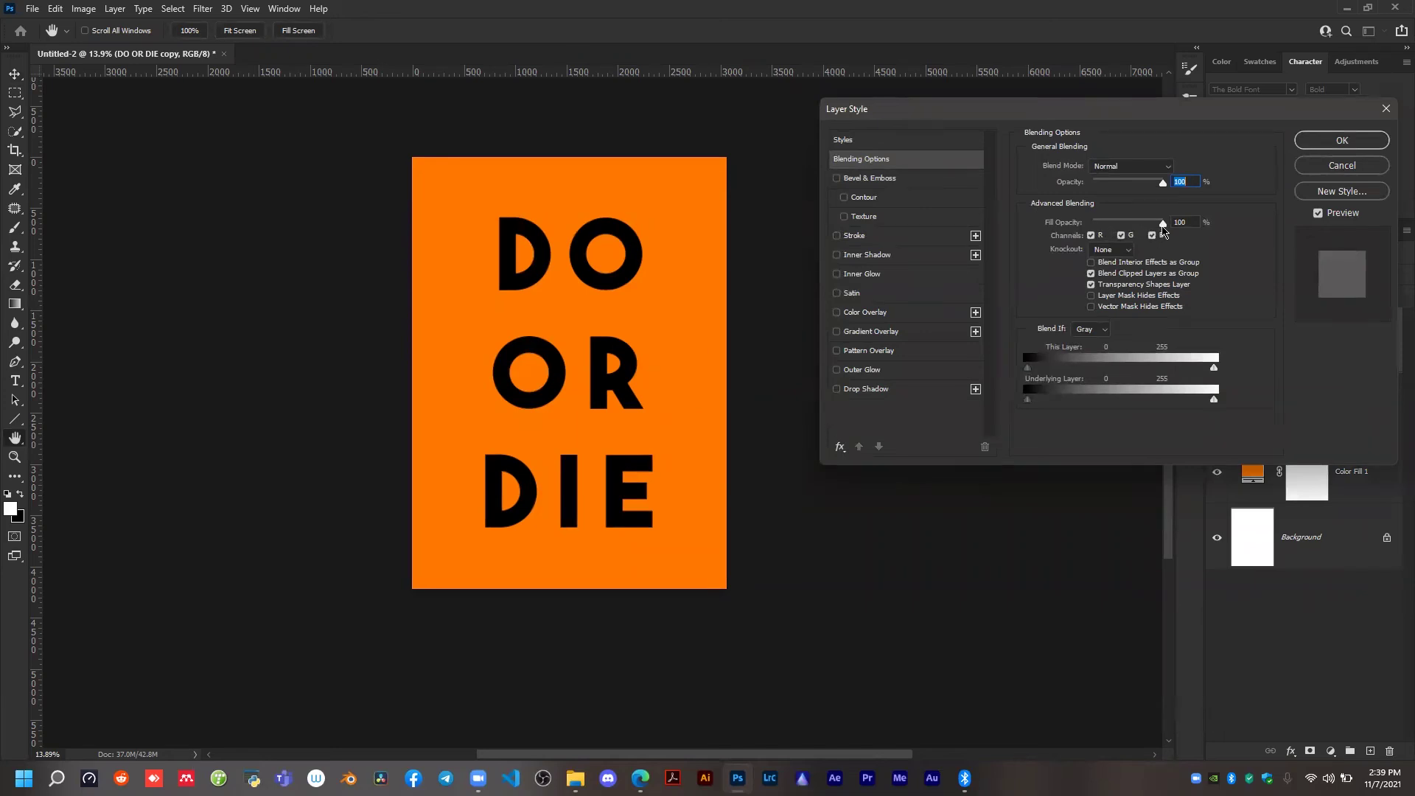
drag(1162, 224, 1048, 221)
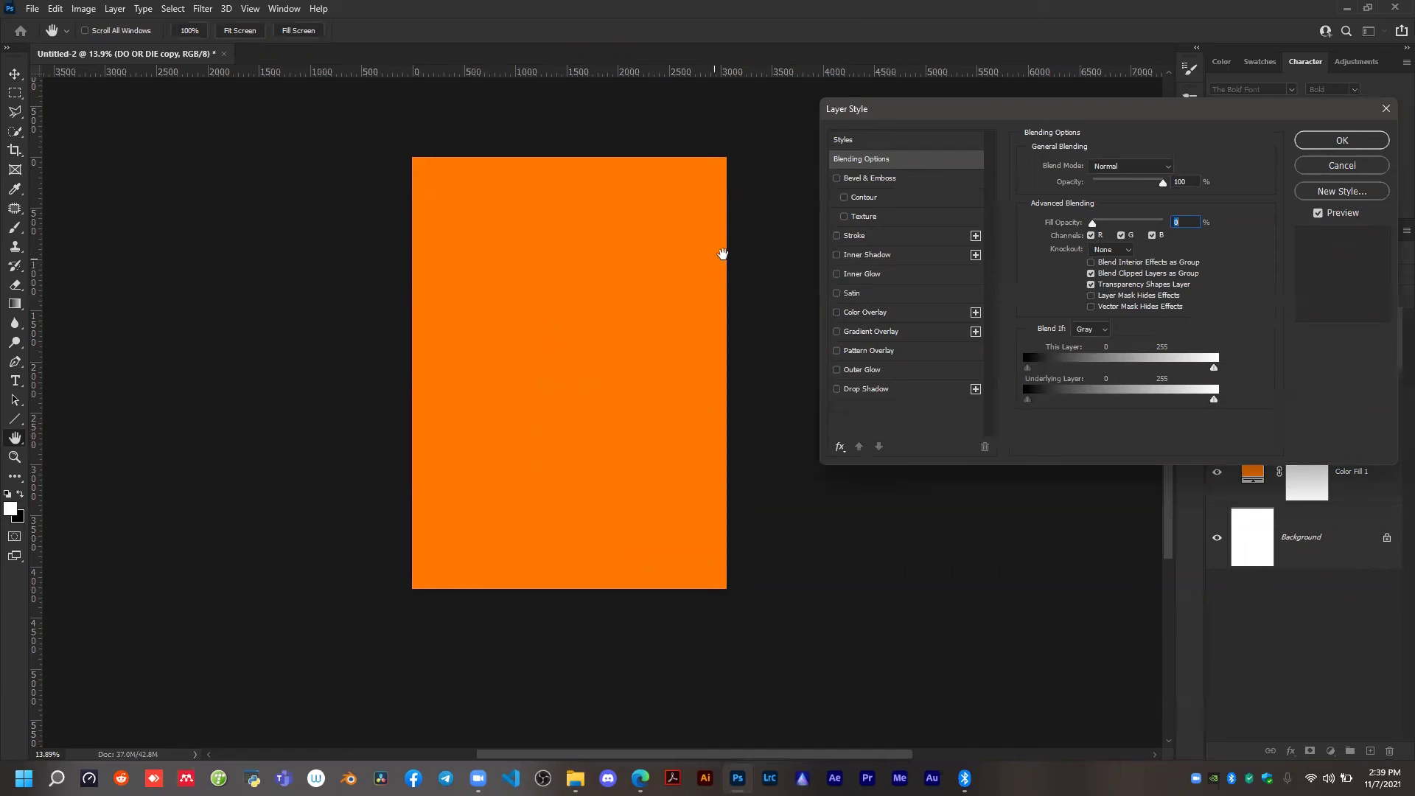
click(838, 236)
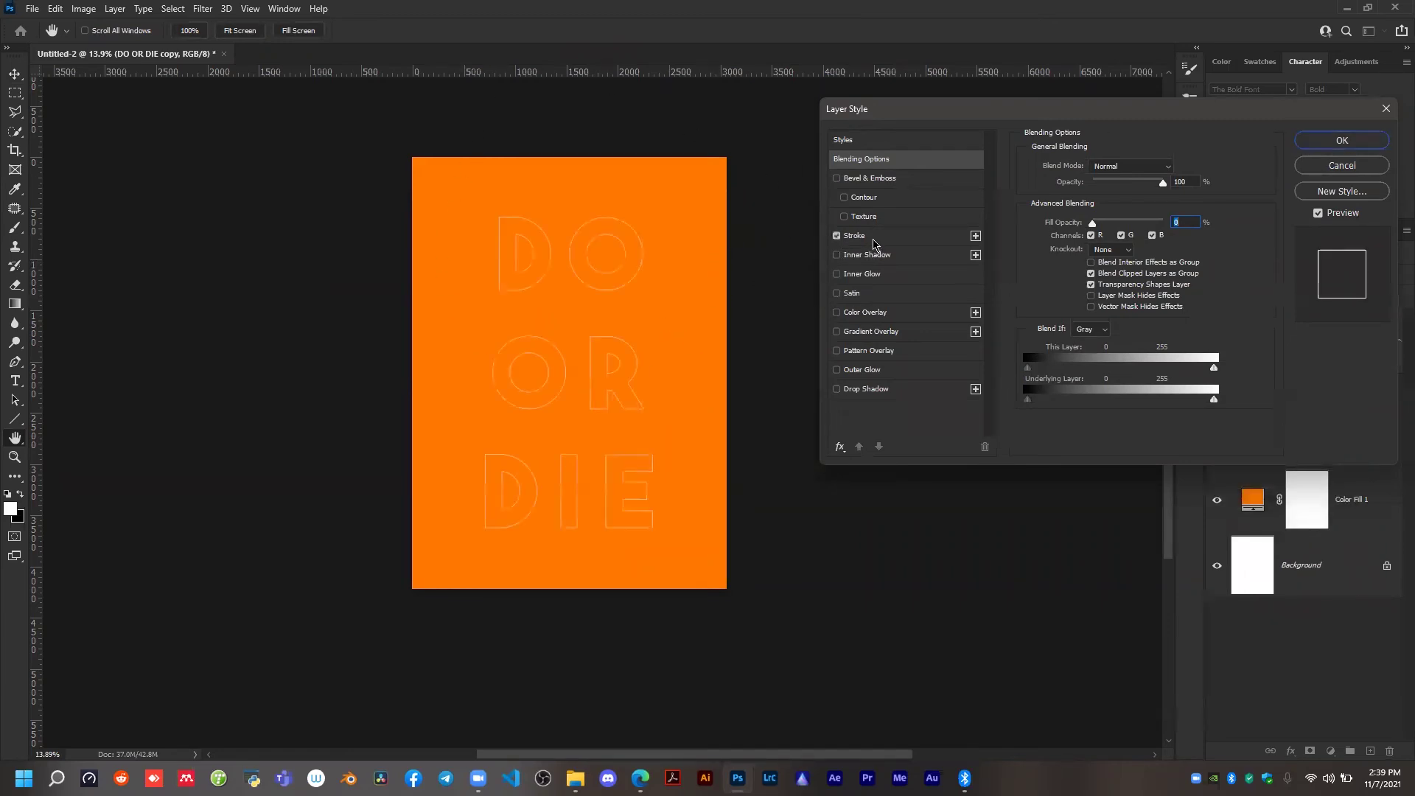
click(872, 240)
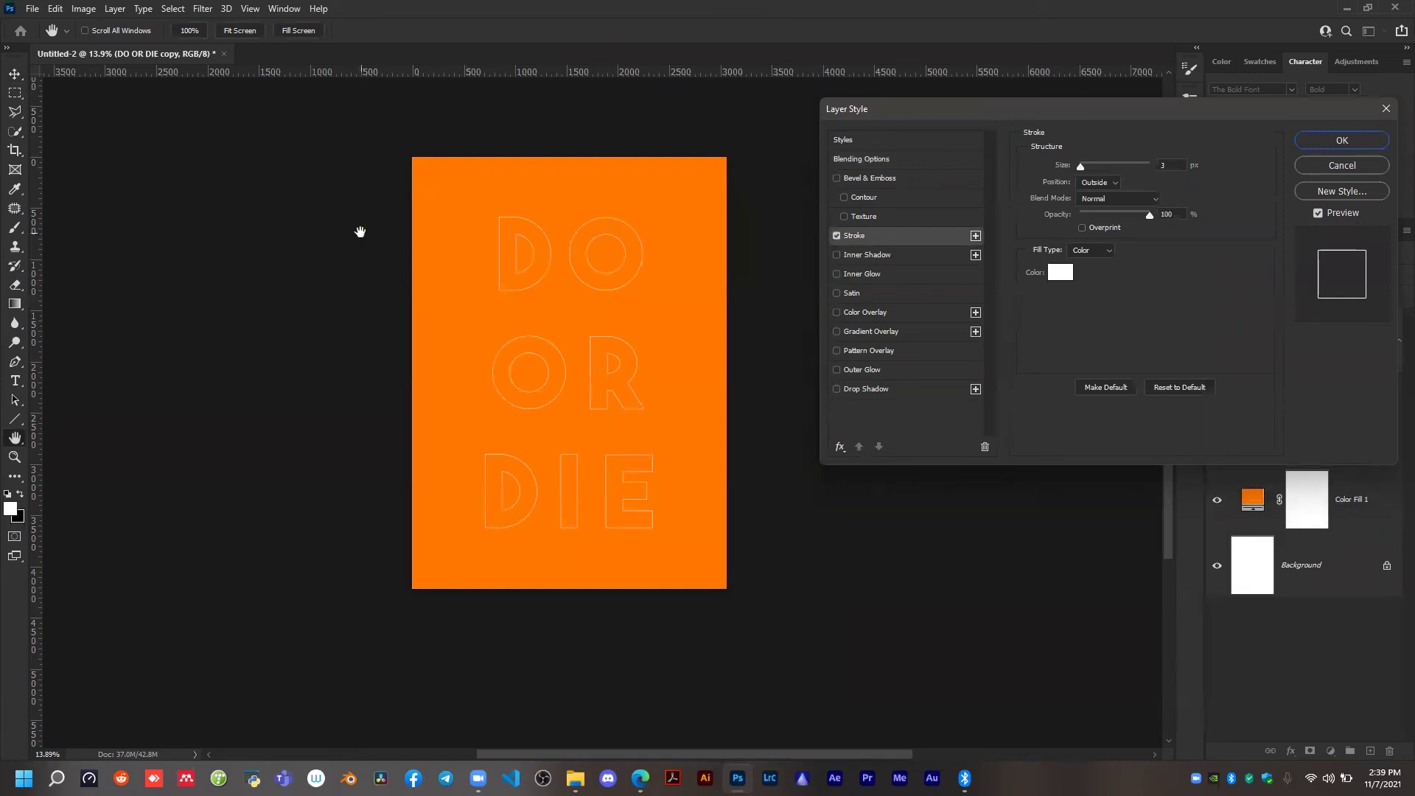
double_click(1166, 166)
text(10)
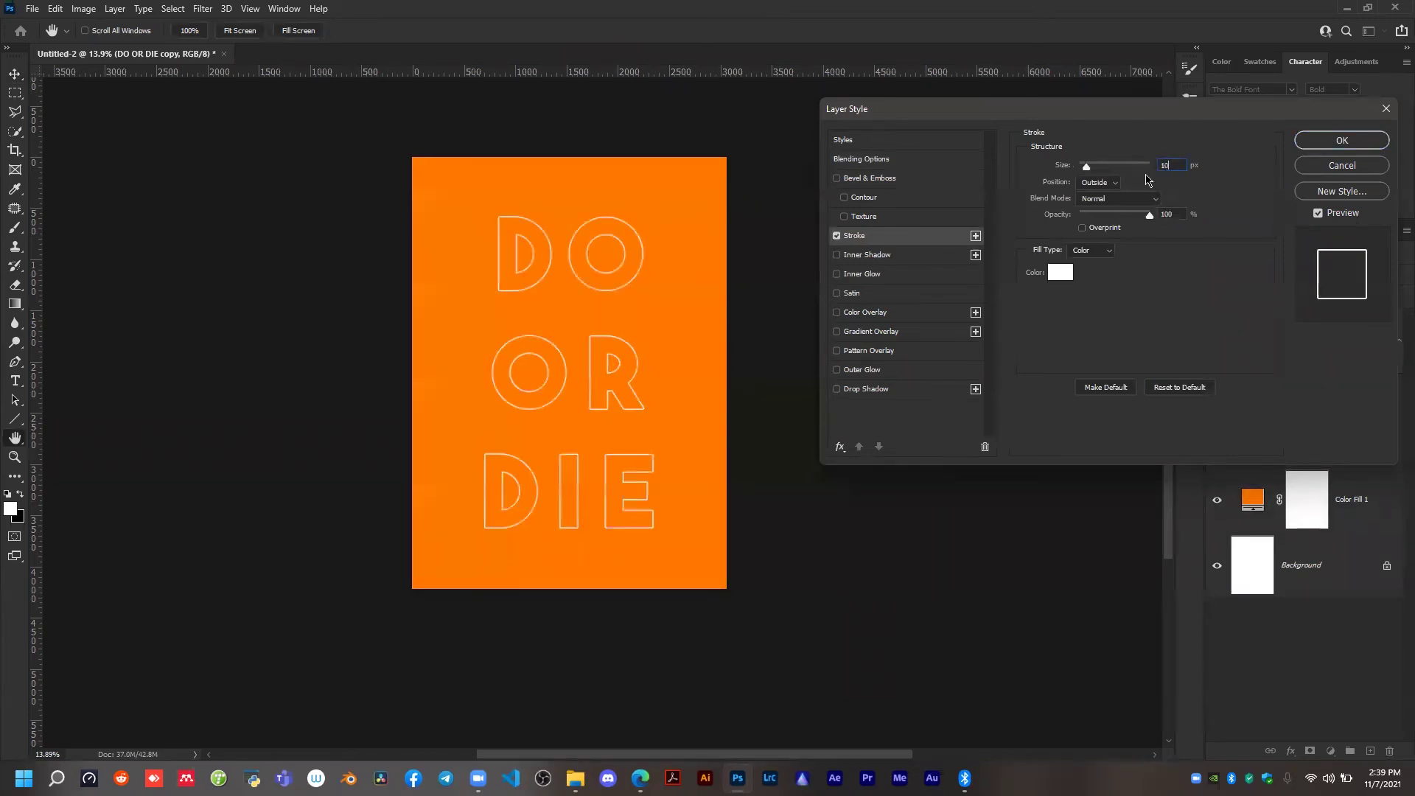
click(1340, 142)
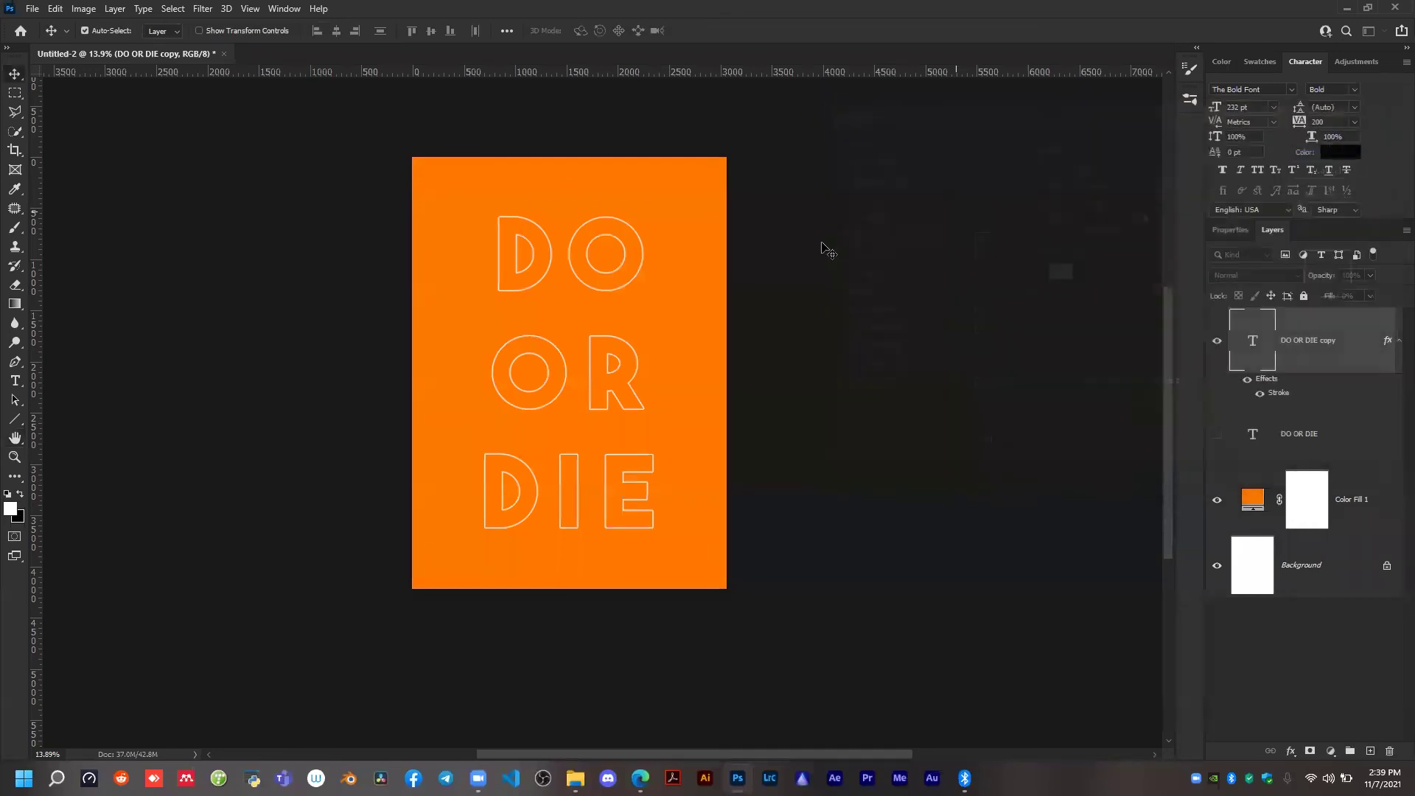
Show the original DO OR DIE text layer and change its text colour to white, ffffff.
scroll(577, 277, up, 2)
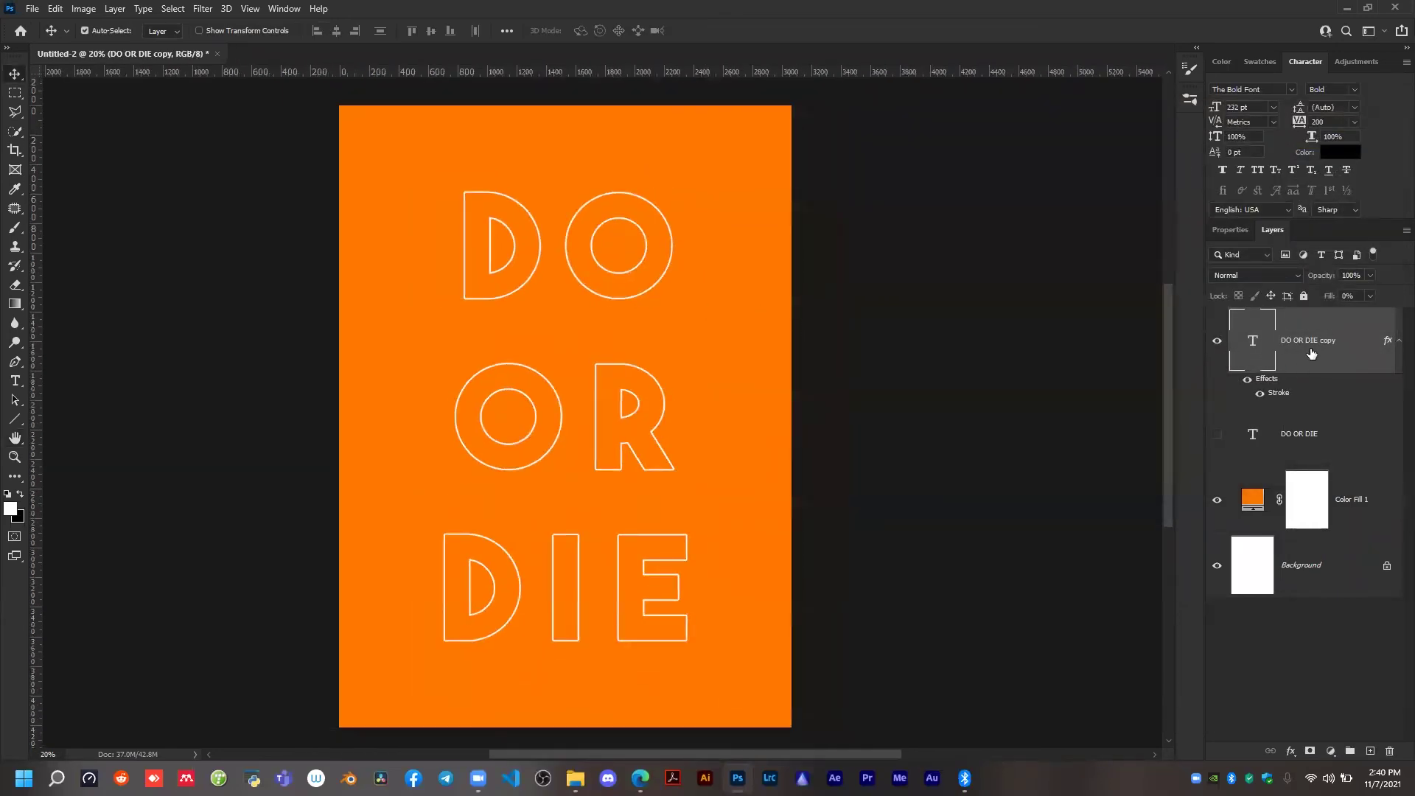
scroll(828, 341, down, 1)
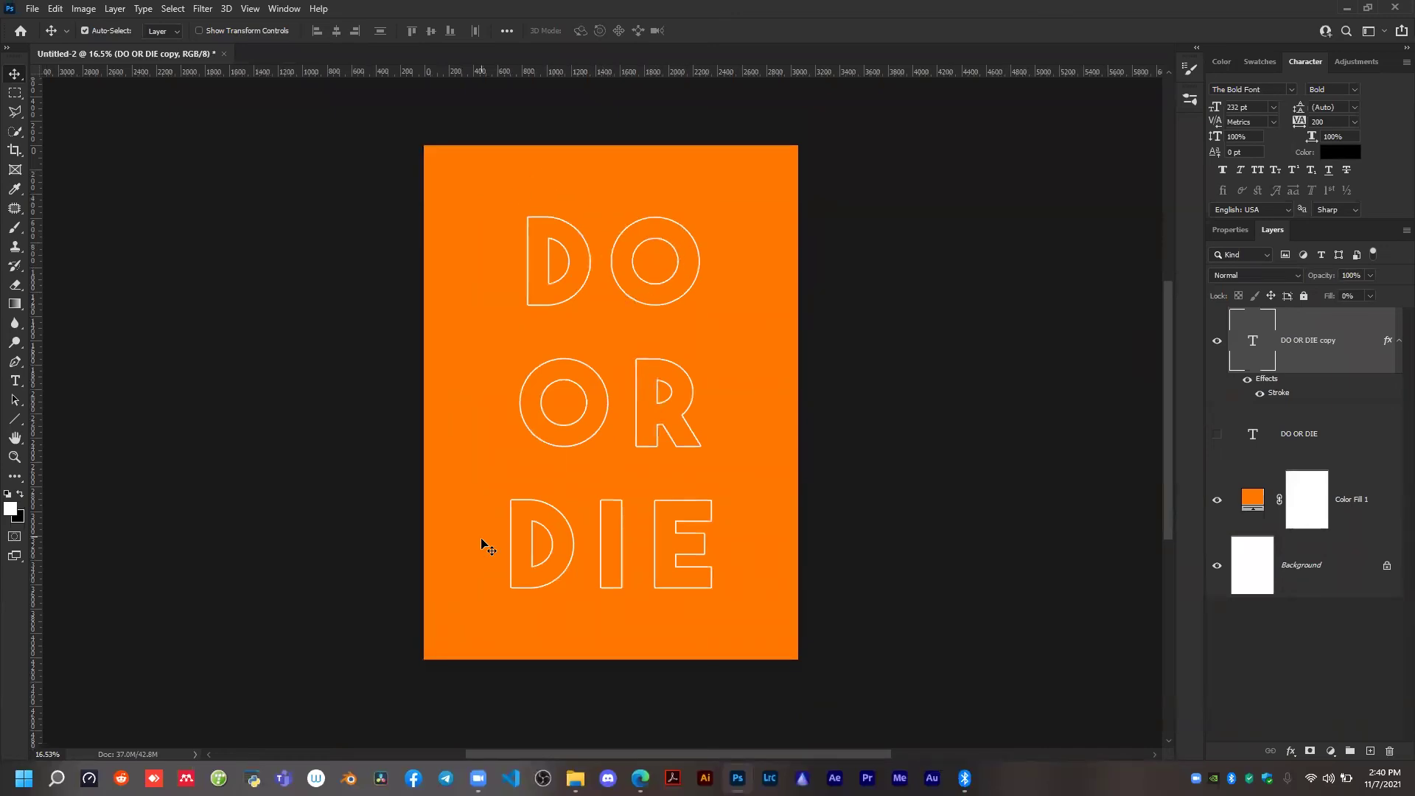
click(1218, 435)
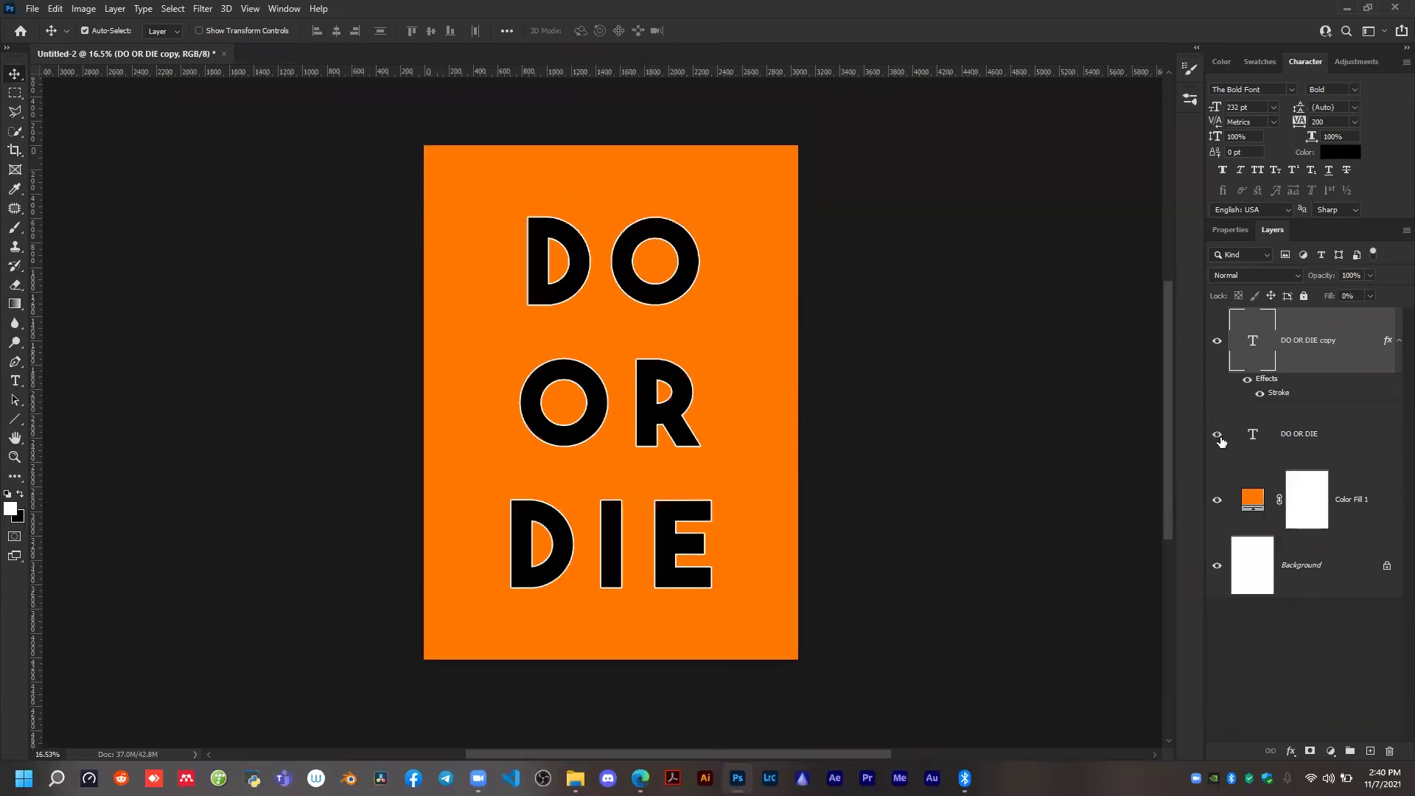
scroll(550, 312, up, 2)
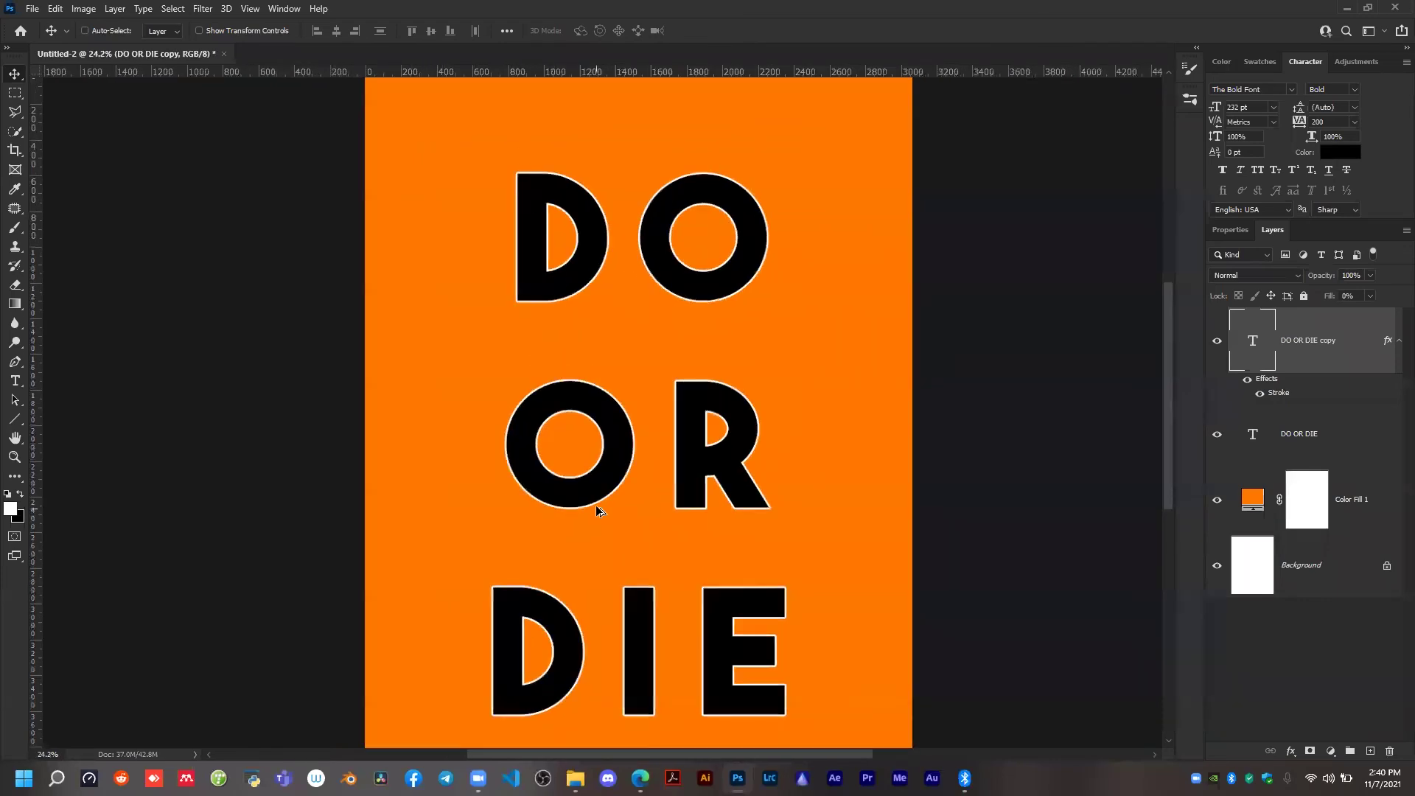
scroll(597, 510, down, 1)
click(1323, 443)
click(1327, 153)
text(ffffff)
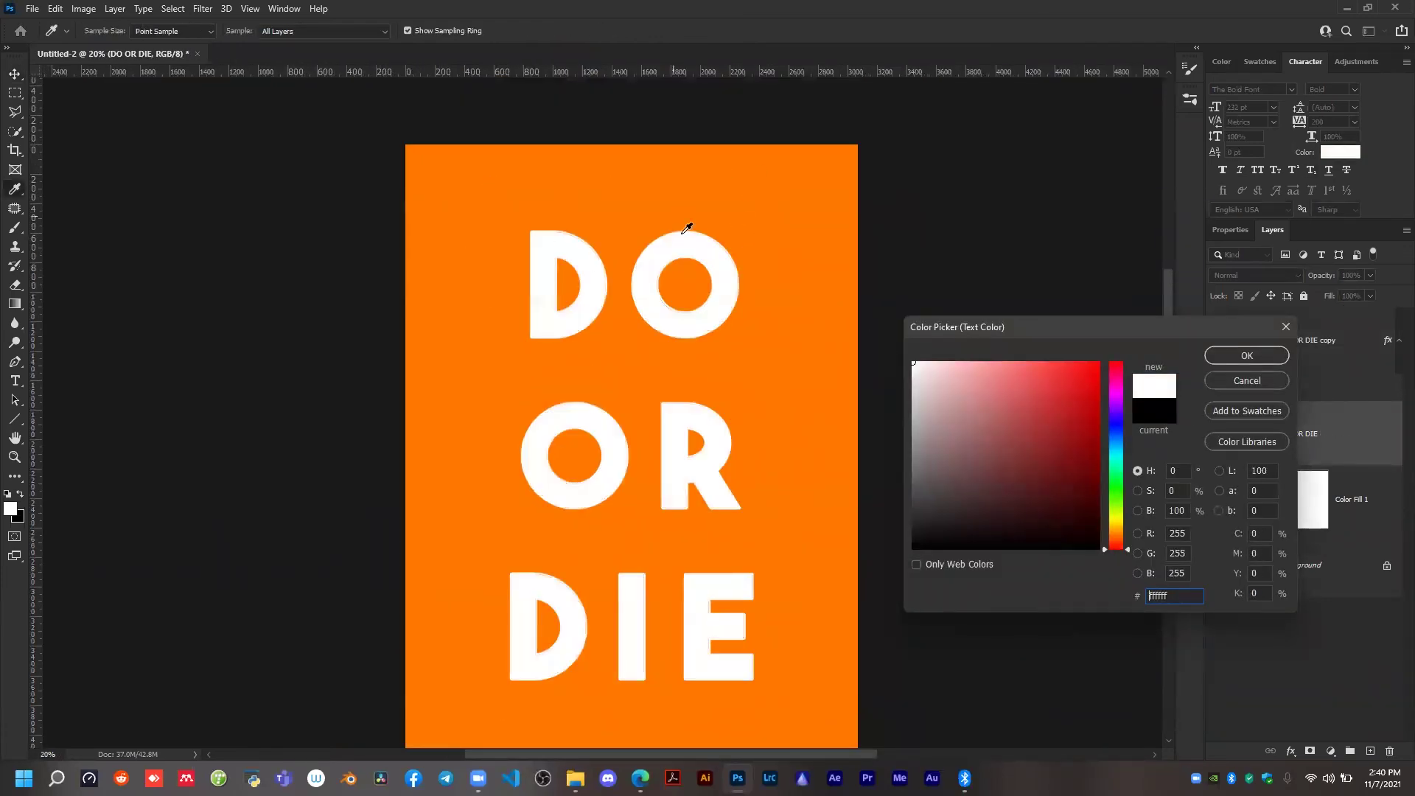
click(1245, 356)
scroll(672, 315, up, 3)
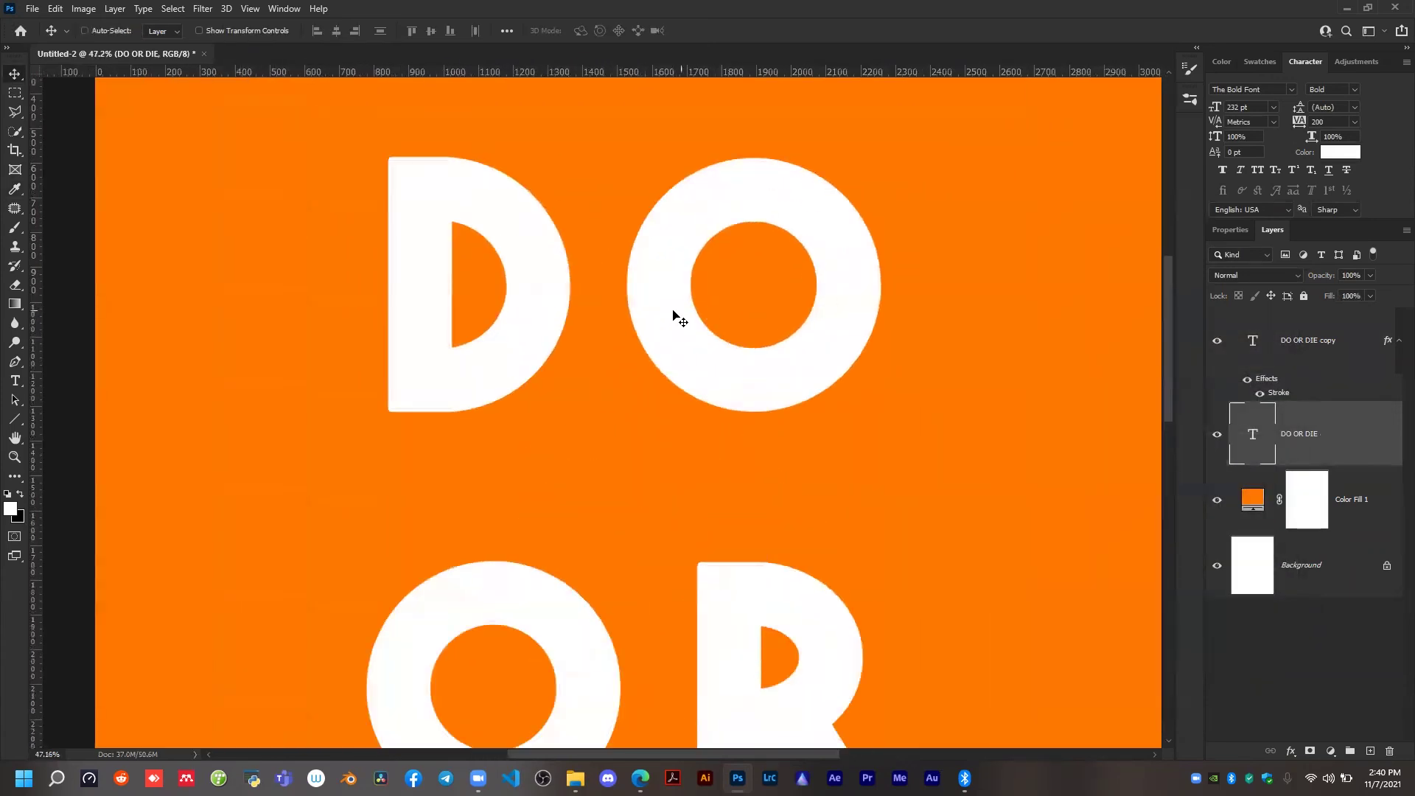
scroll(672, 315, down, 5)
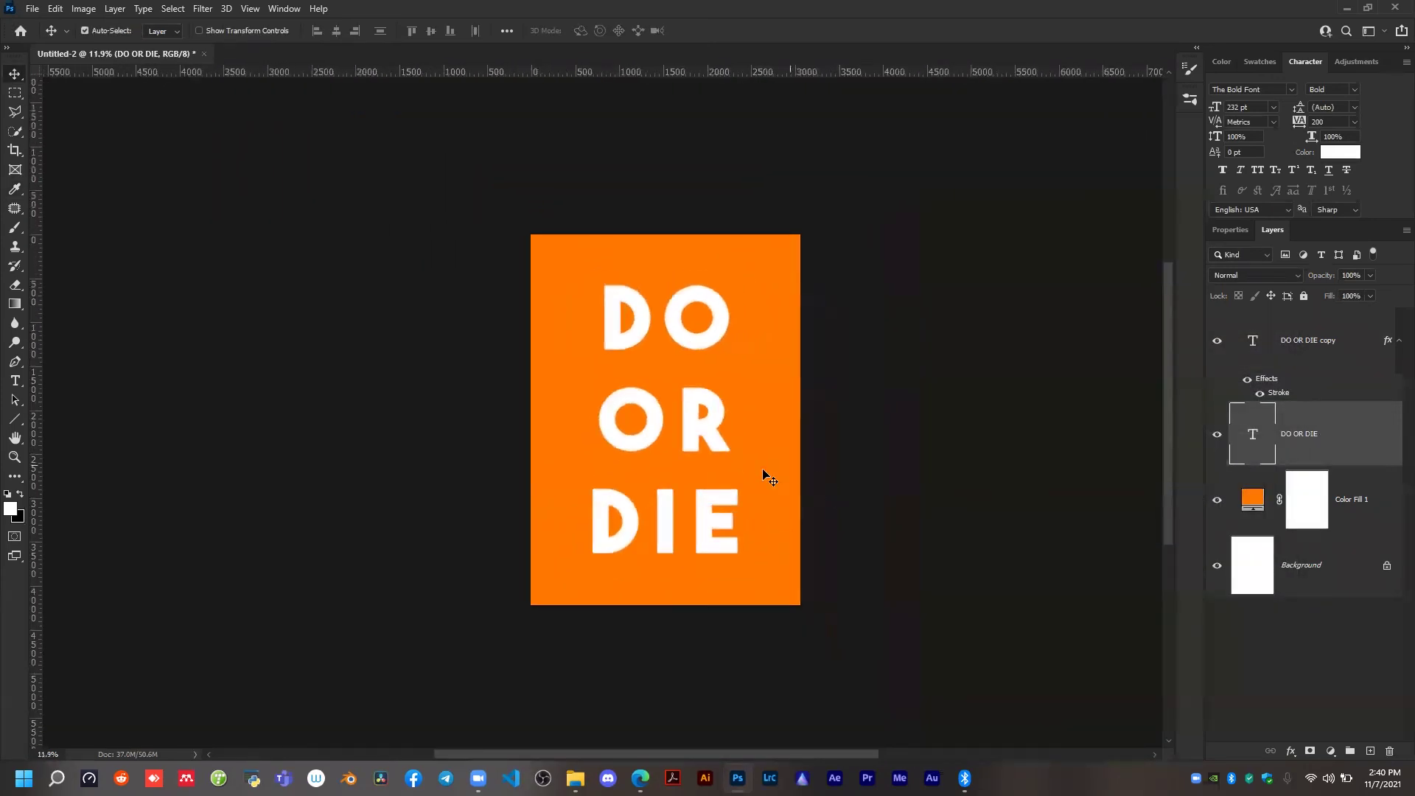
scroll(677, 465, up, 1)
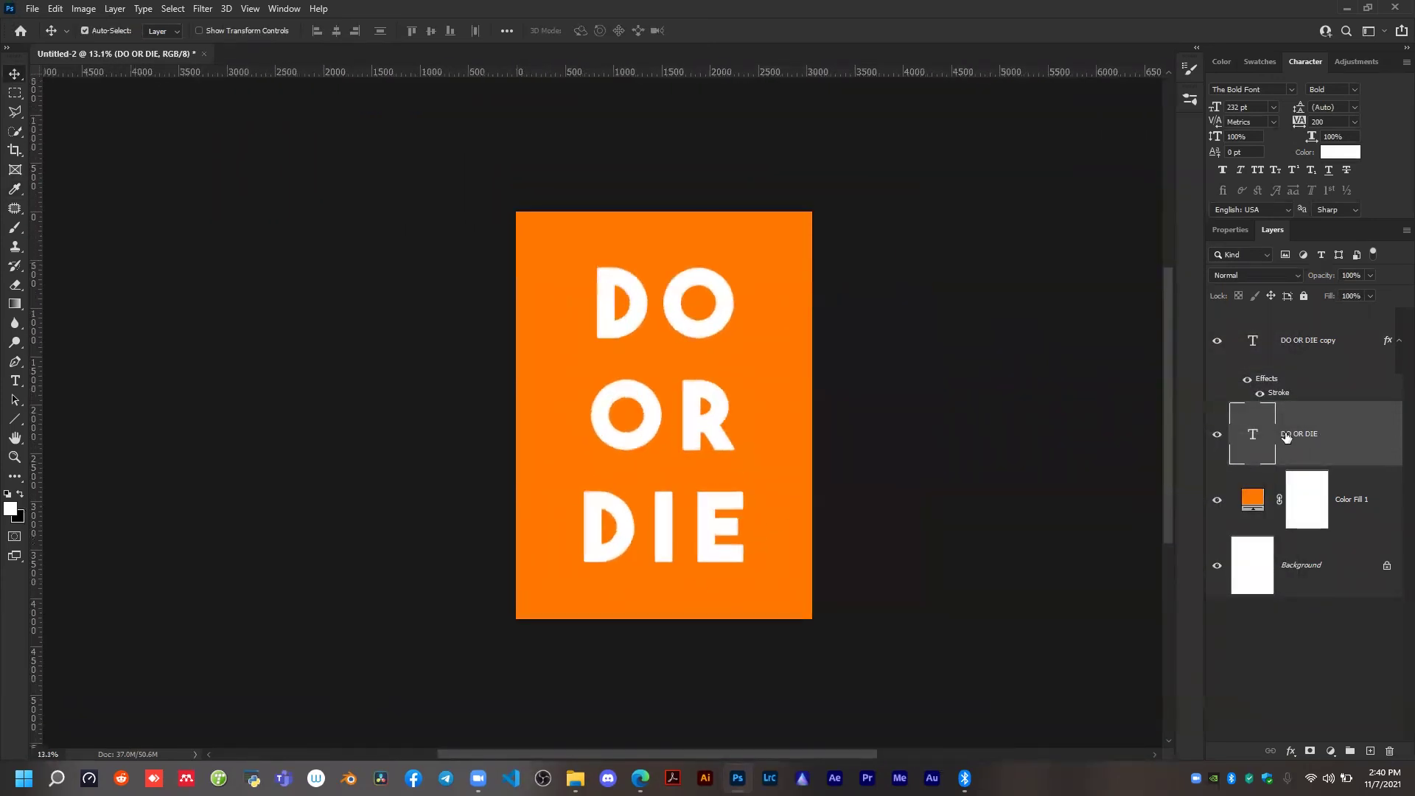
Rasterize the type of both the DO OR DIE copy and the original layer, and reselect the copy.
click(1321, 353)
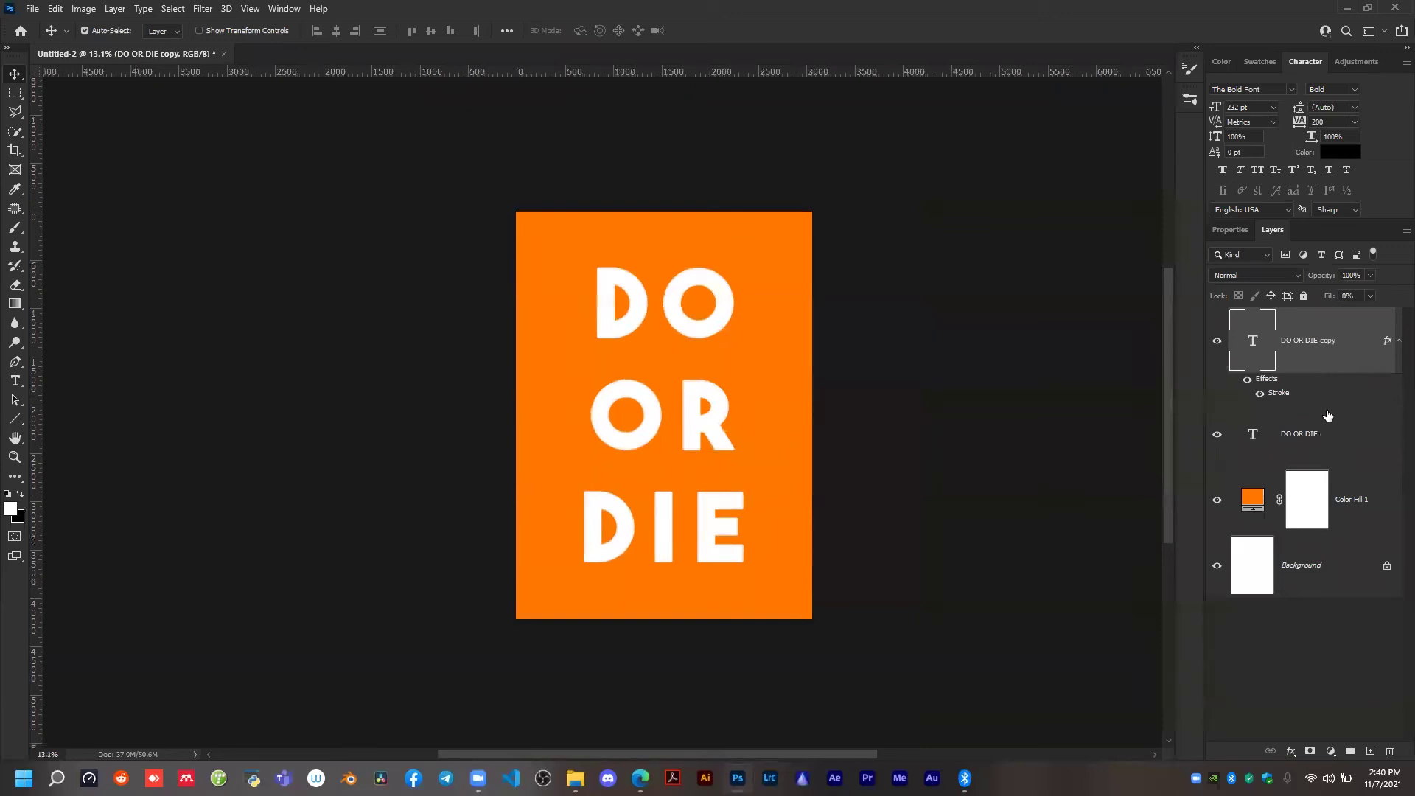
right_click(1318, 340)
click(1381, 350)
right_click(1325, 345)
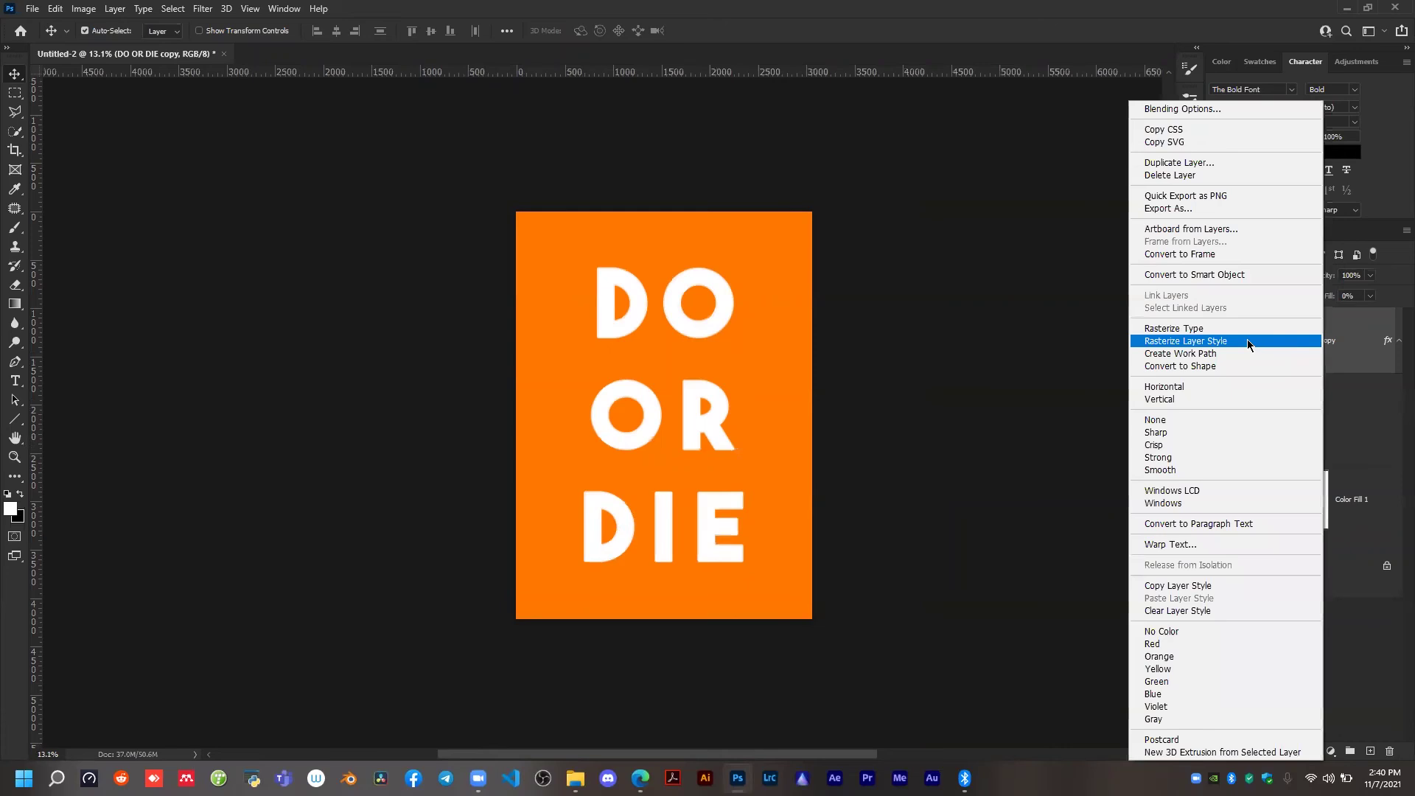
click(1207, 333)
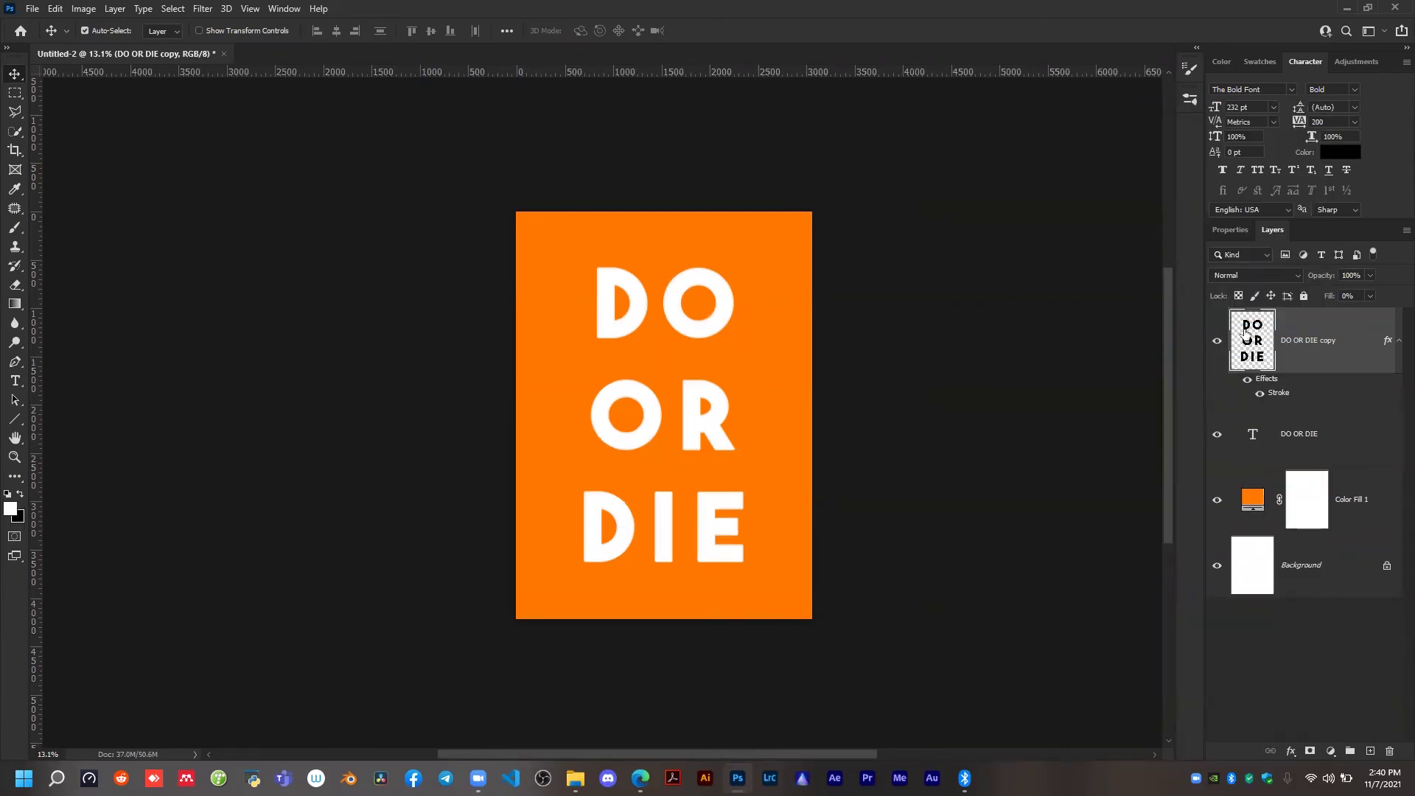
mouse_move(690, 318)
mouse_down()
mouse_move(692, 297)
mouse_move(693, 322)
mouse_up()
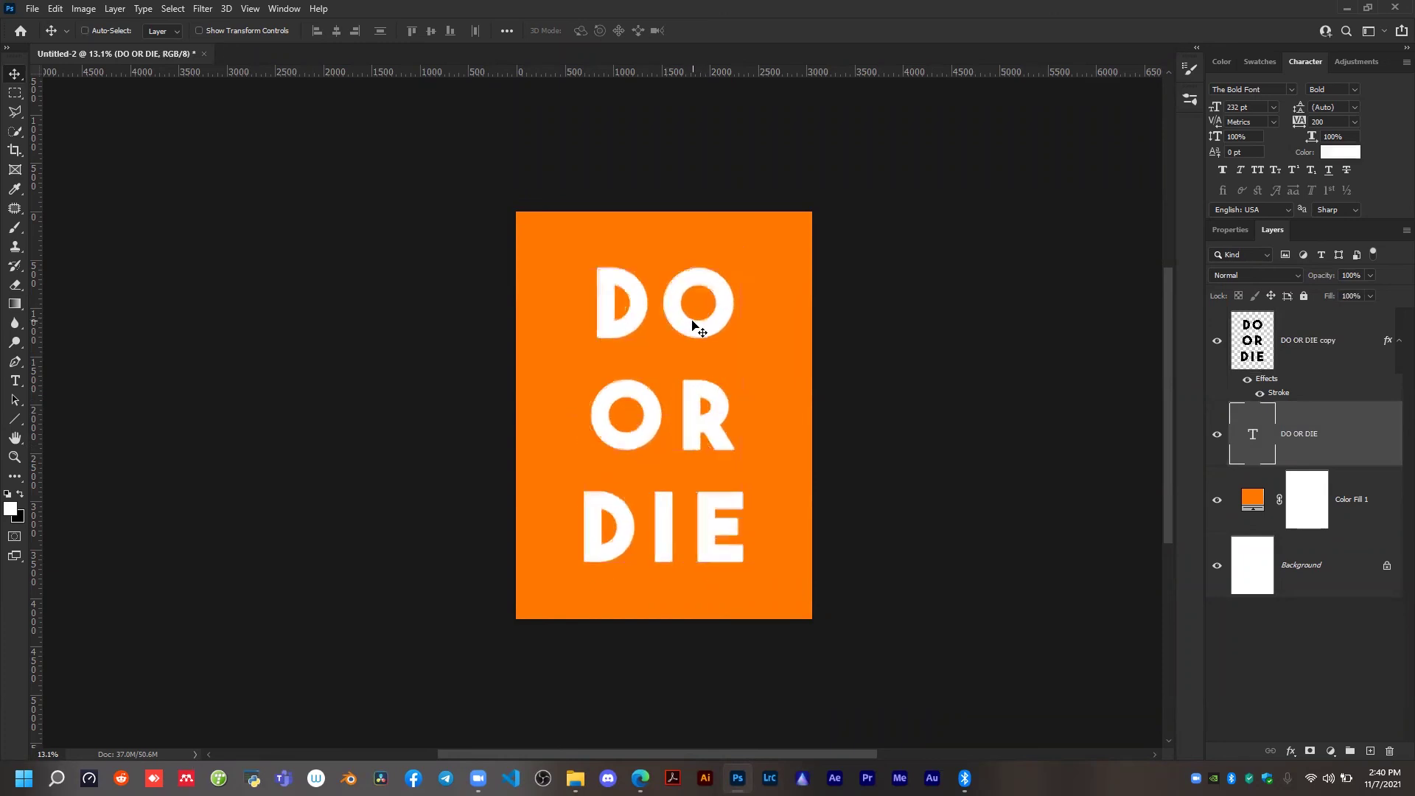
right_click(1322, 442)
click(1192, 330)
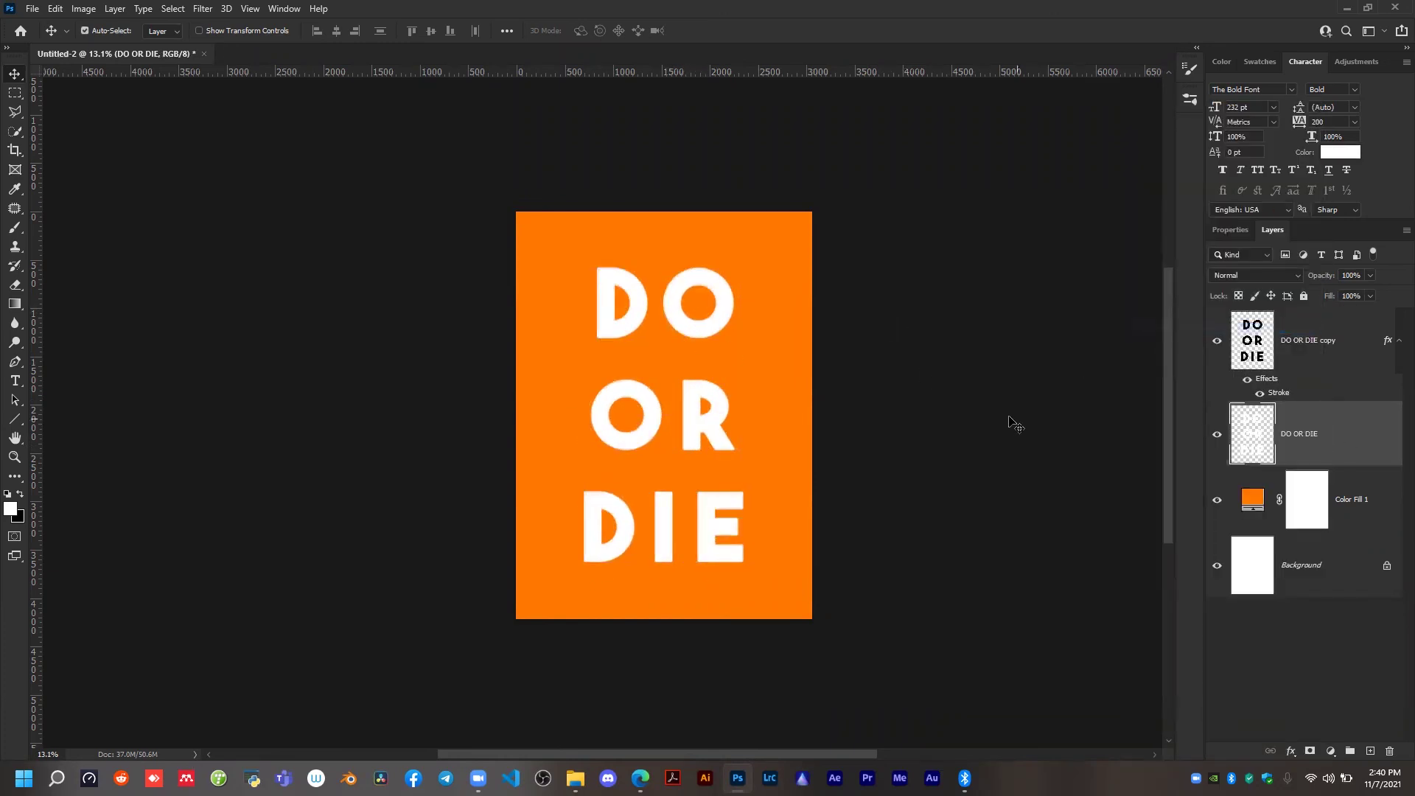
scroll(712, 404, up, 1)
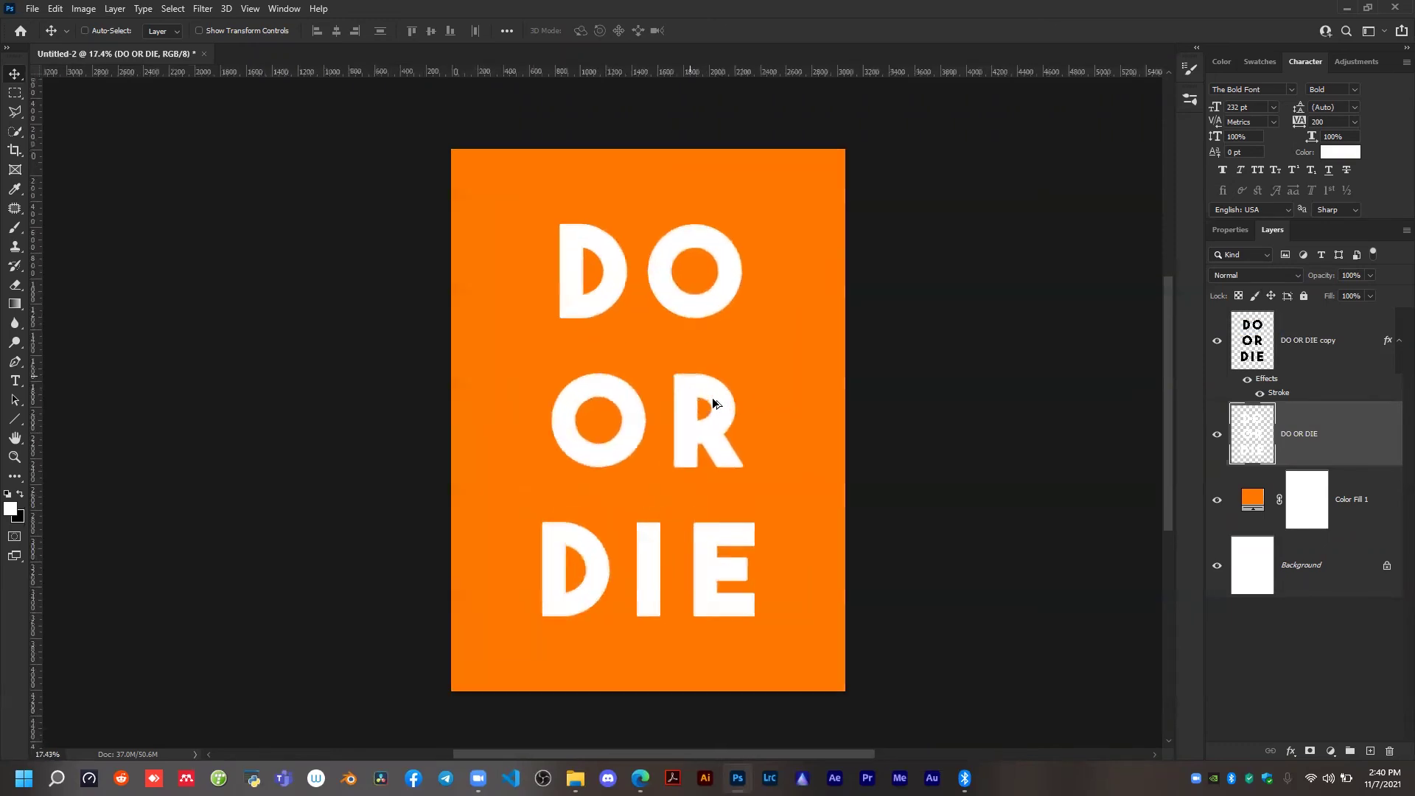
click(1327, 357)
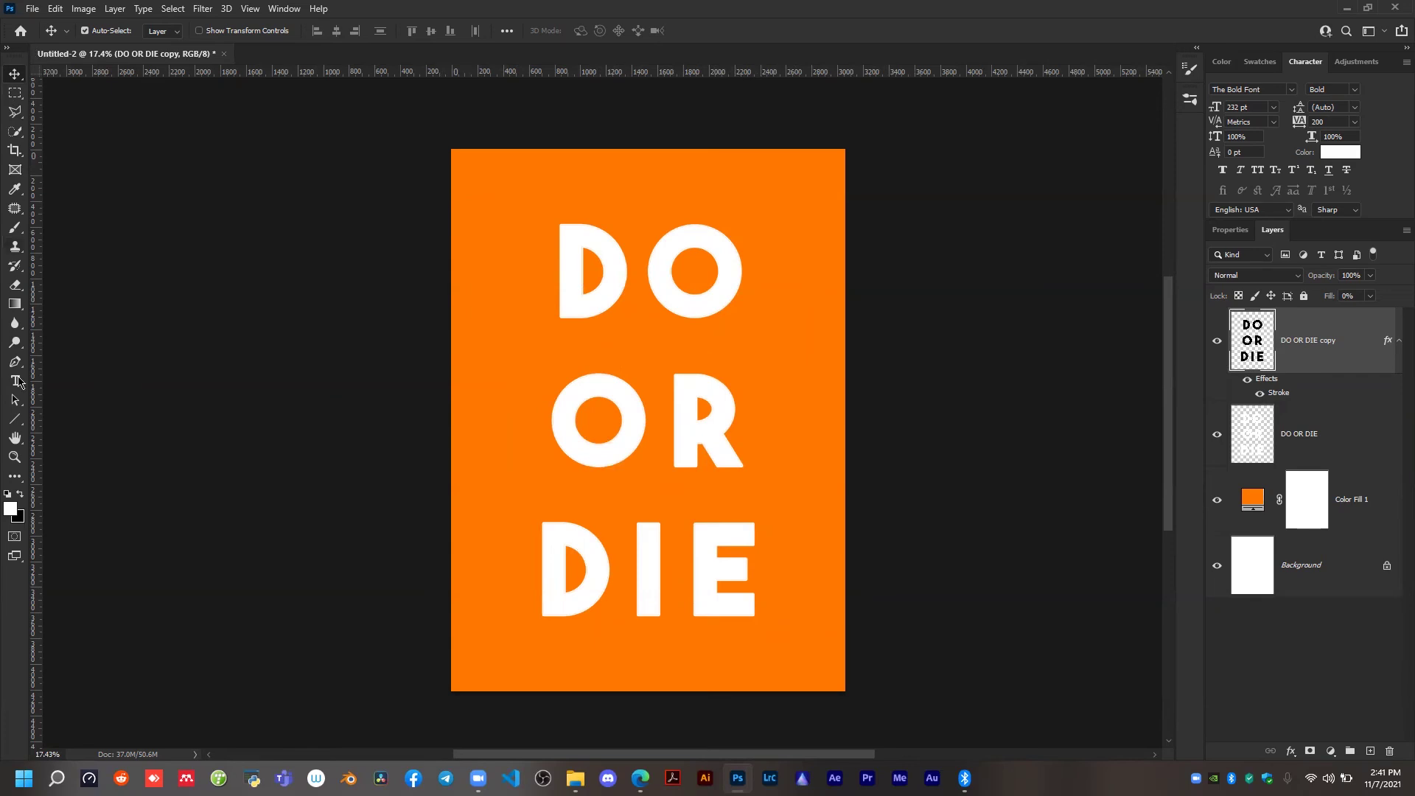
right_click(17, 421)
click(74, 419)
drag(507, 270, 265, 516)
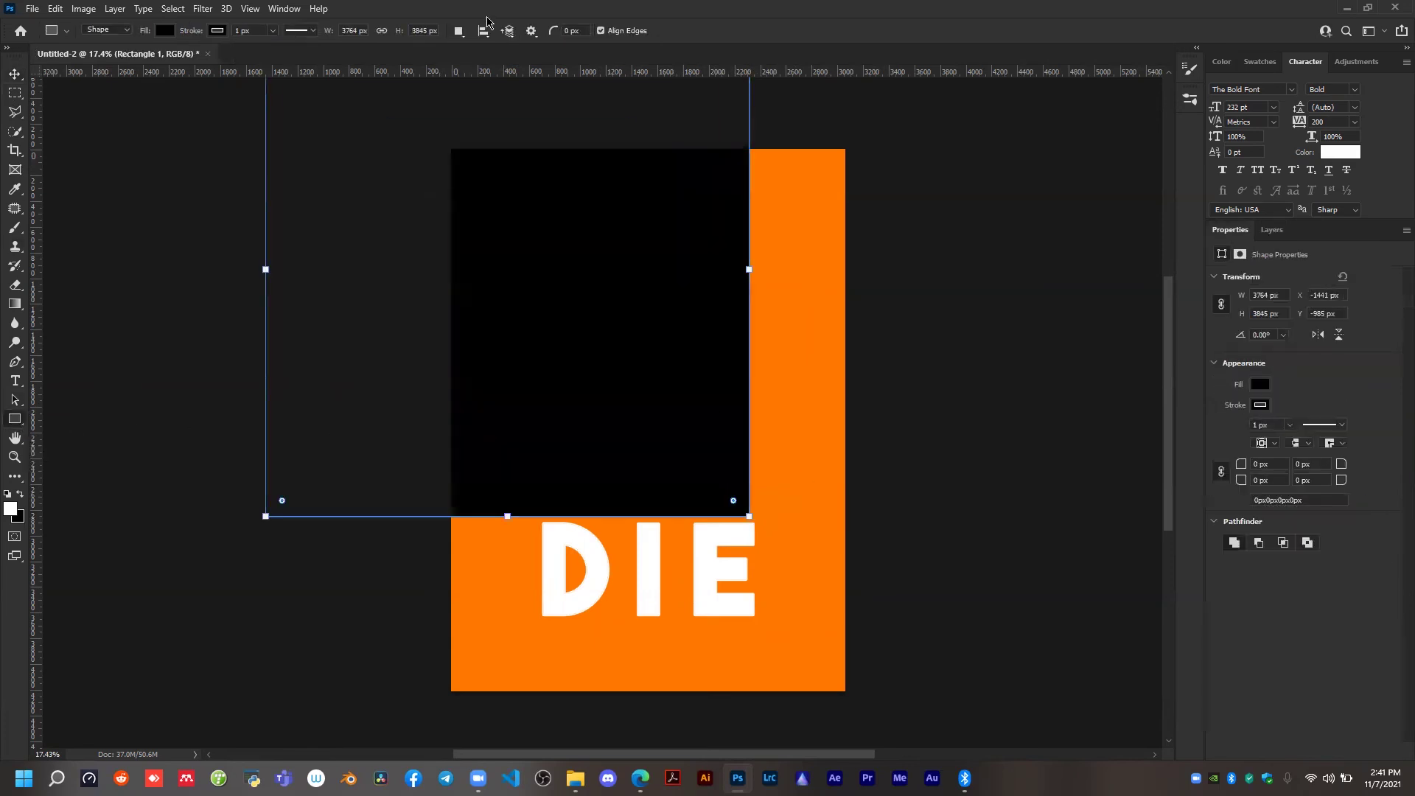
scroll(629, 260, down, 1)
scroll(622, 303, up, 1)
key(Escape)
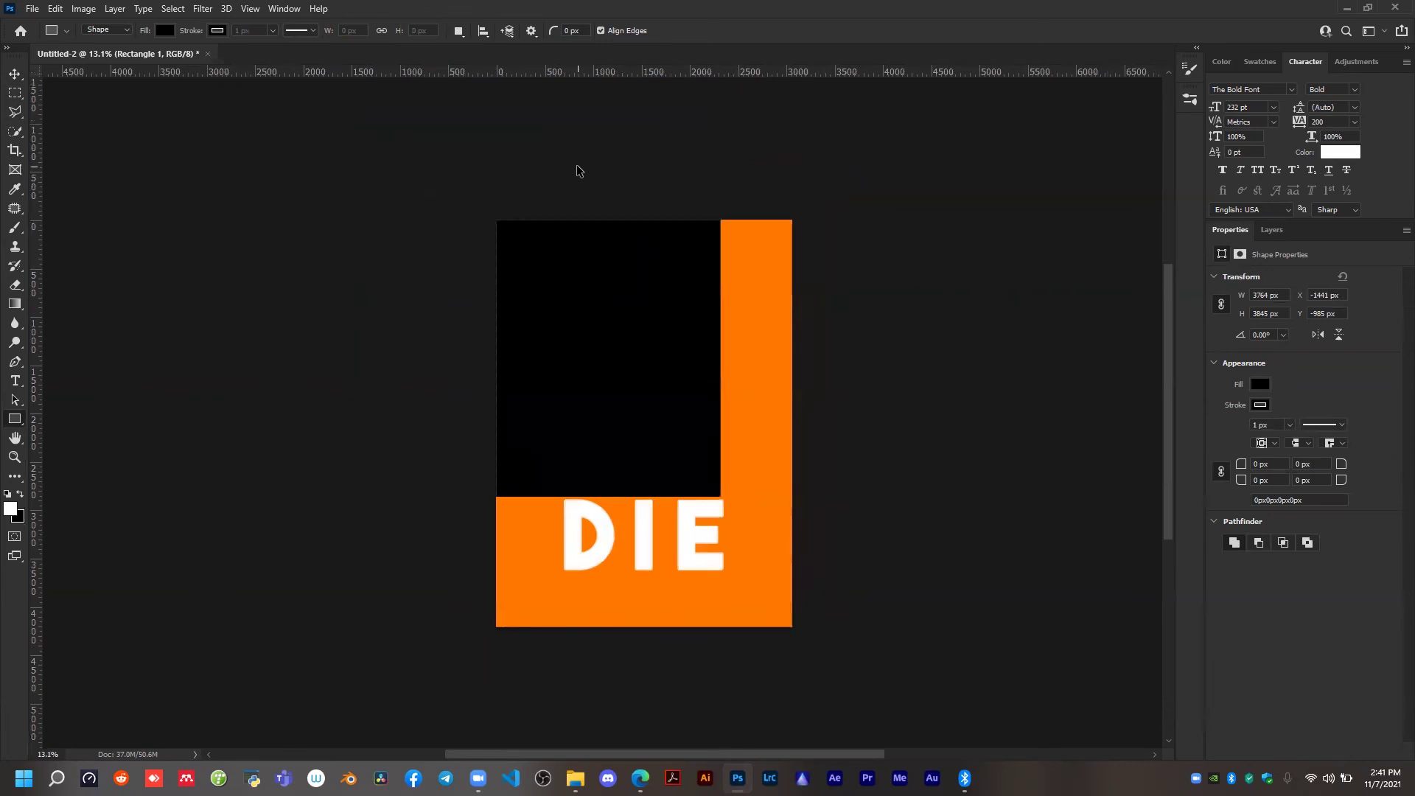
key(ctrl+z)
scroll(645, 435, up, 1)
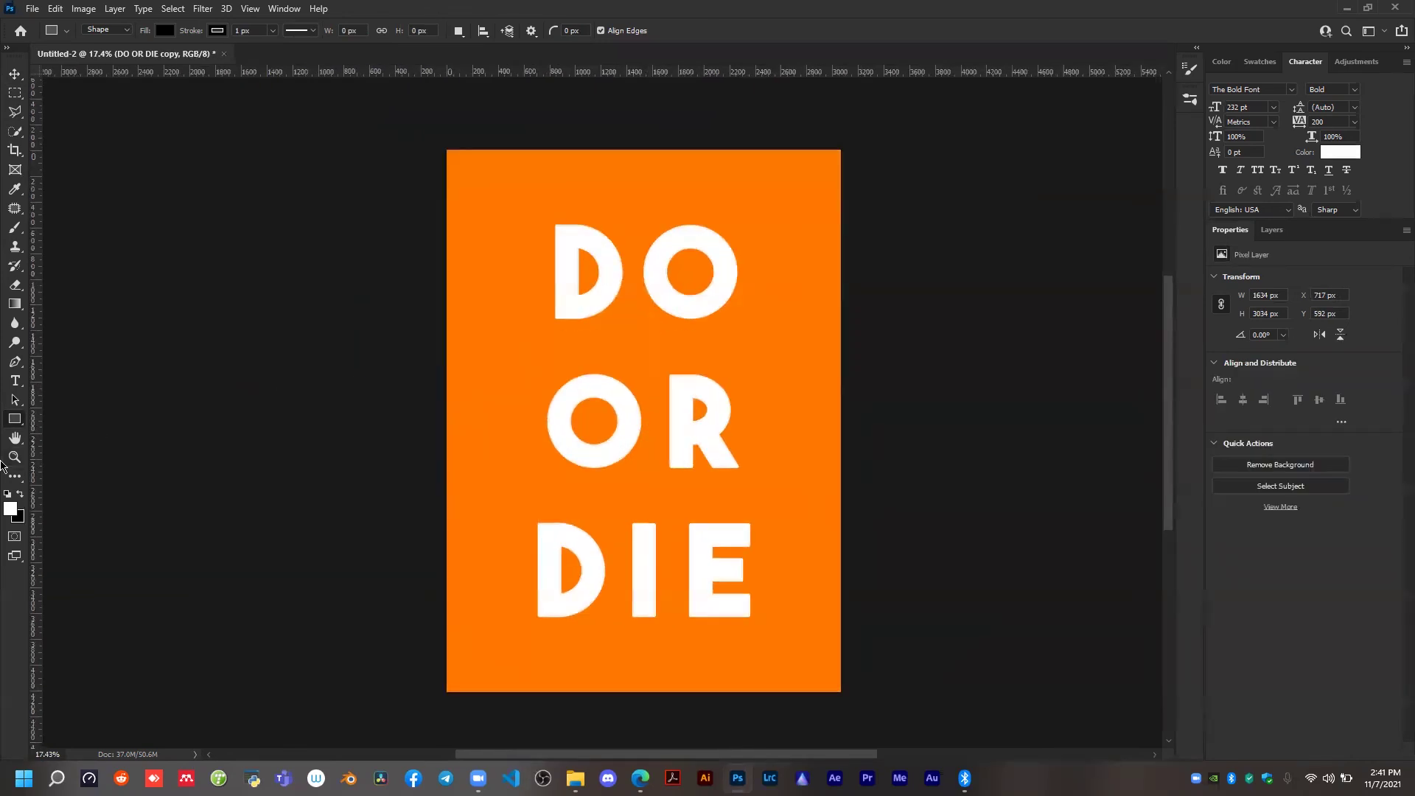
Draw a diagonal line about 2336 px long at about 38°, crossing the O of OR and ending at the E of DIE.
right_click(10, 425)
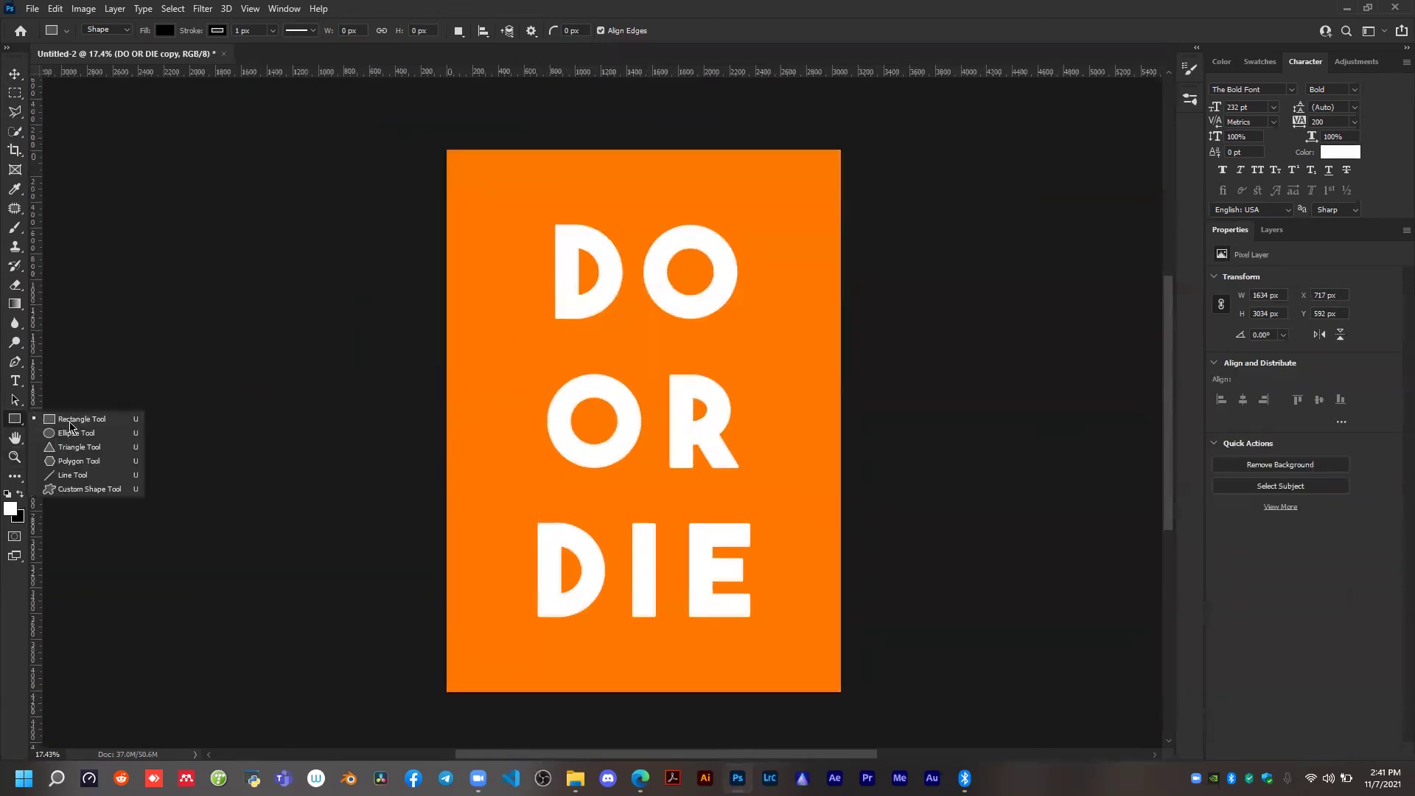
click(56, 476)
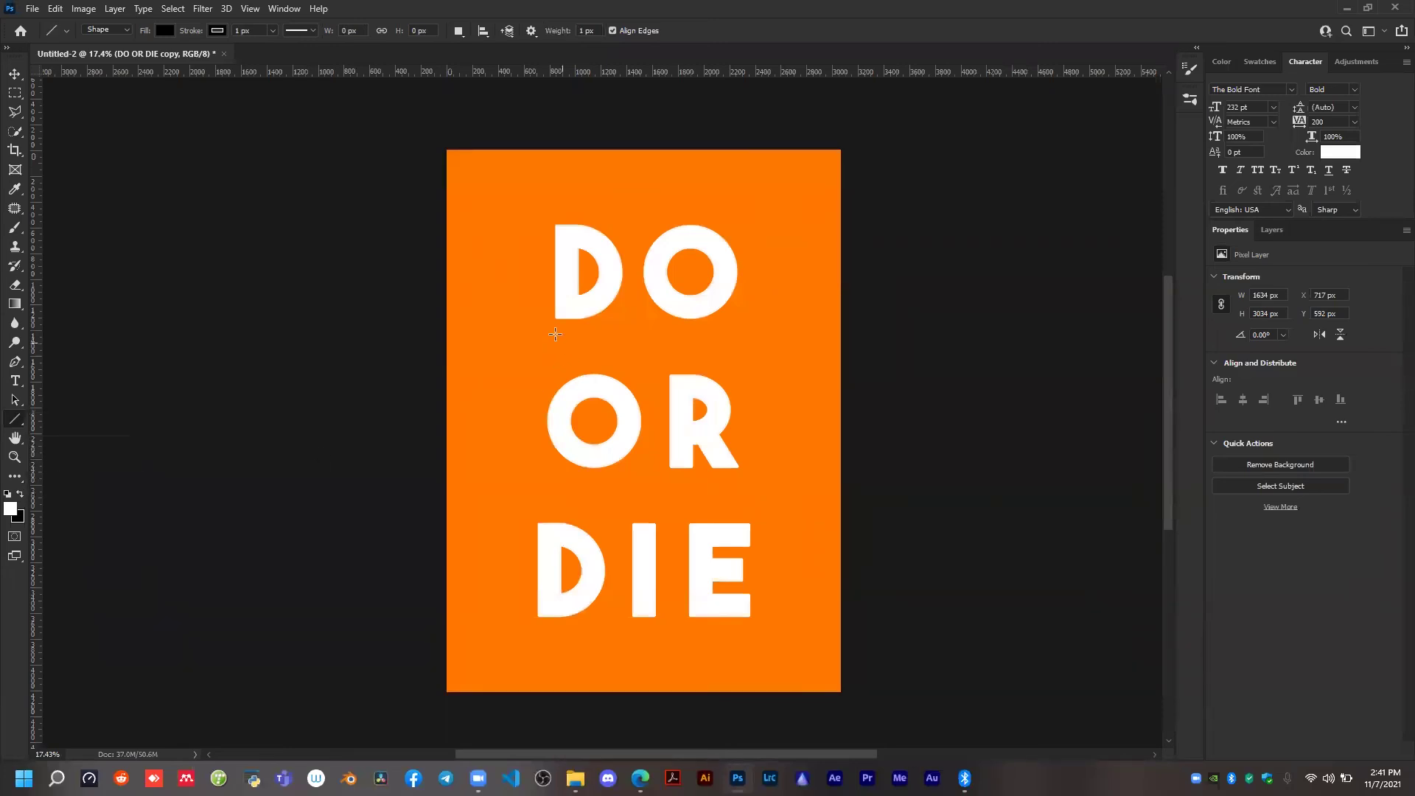
drag(510, 351, 749, 536)
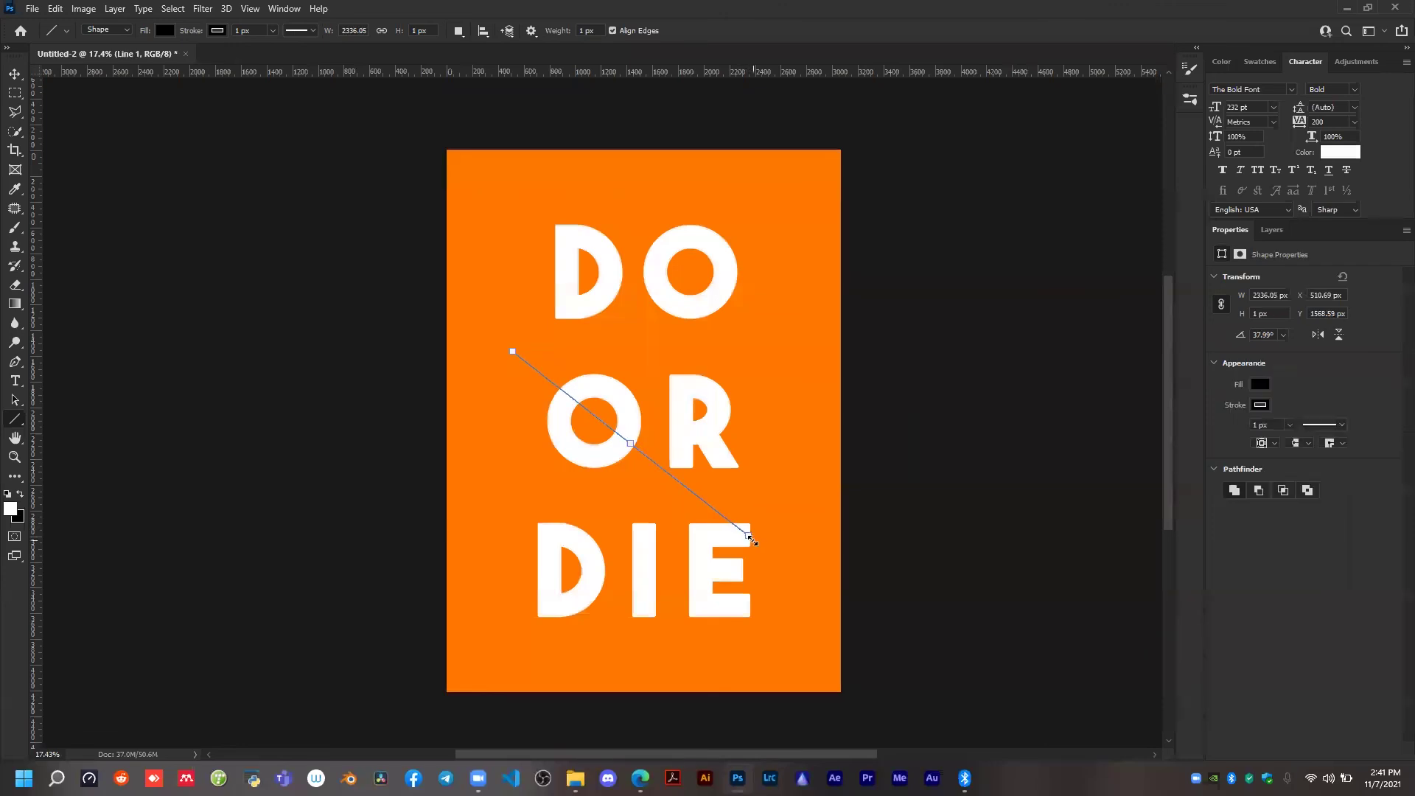
Set the diagonal line's fill to the near-white colour fdfdfd.
click(1261, 384)
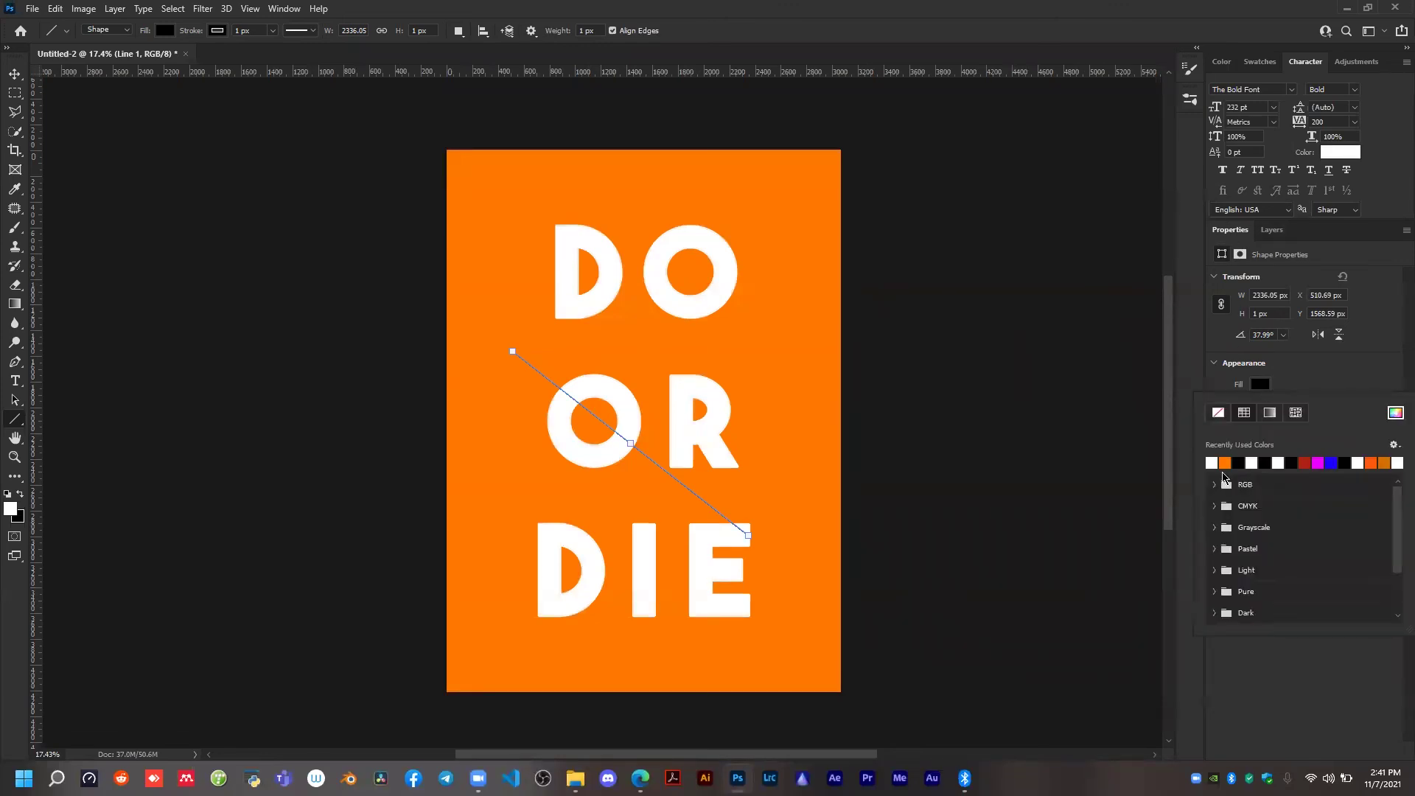
click(1212, 462)
click(1395, 414)
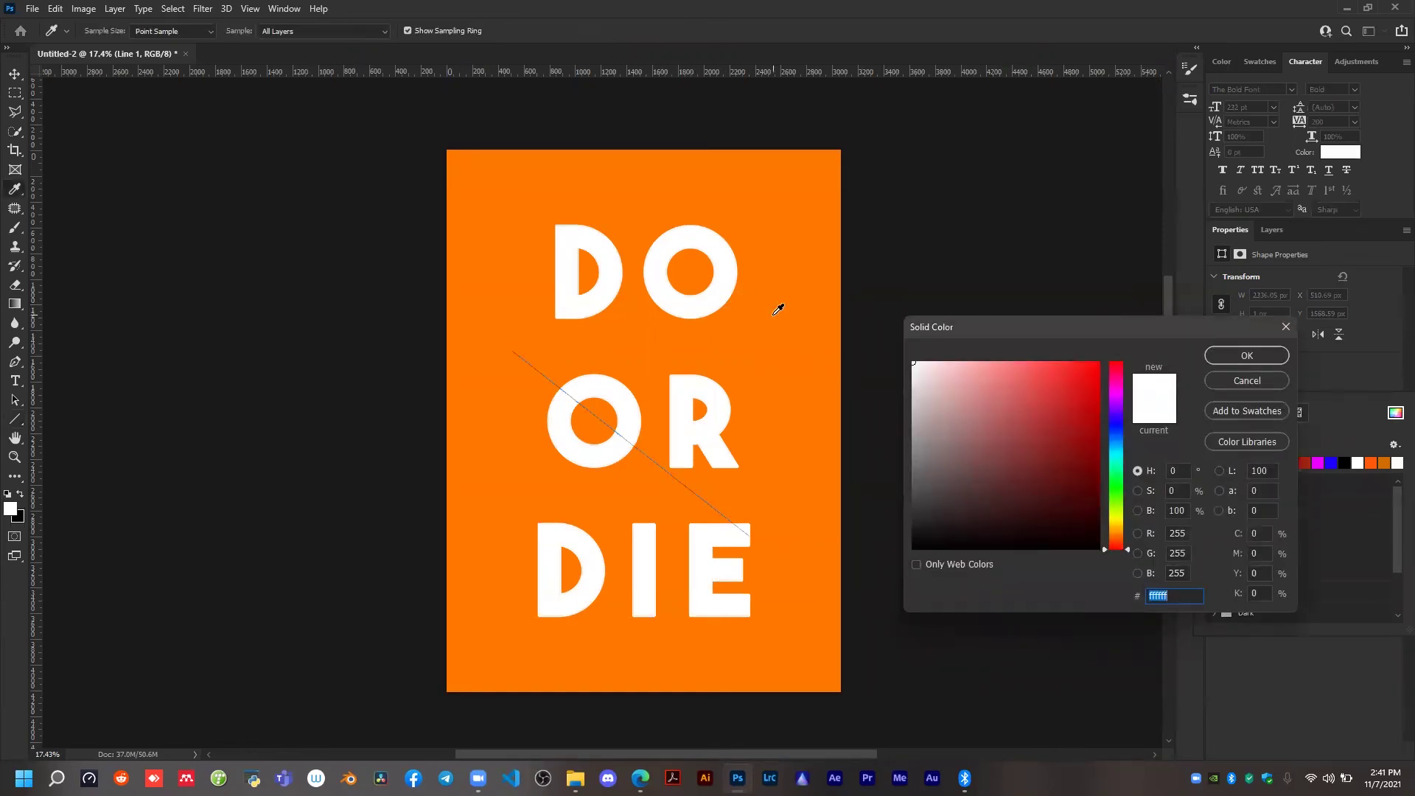
click(775, 313)
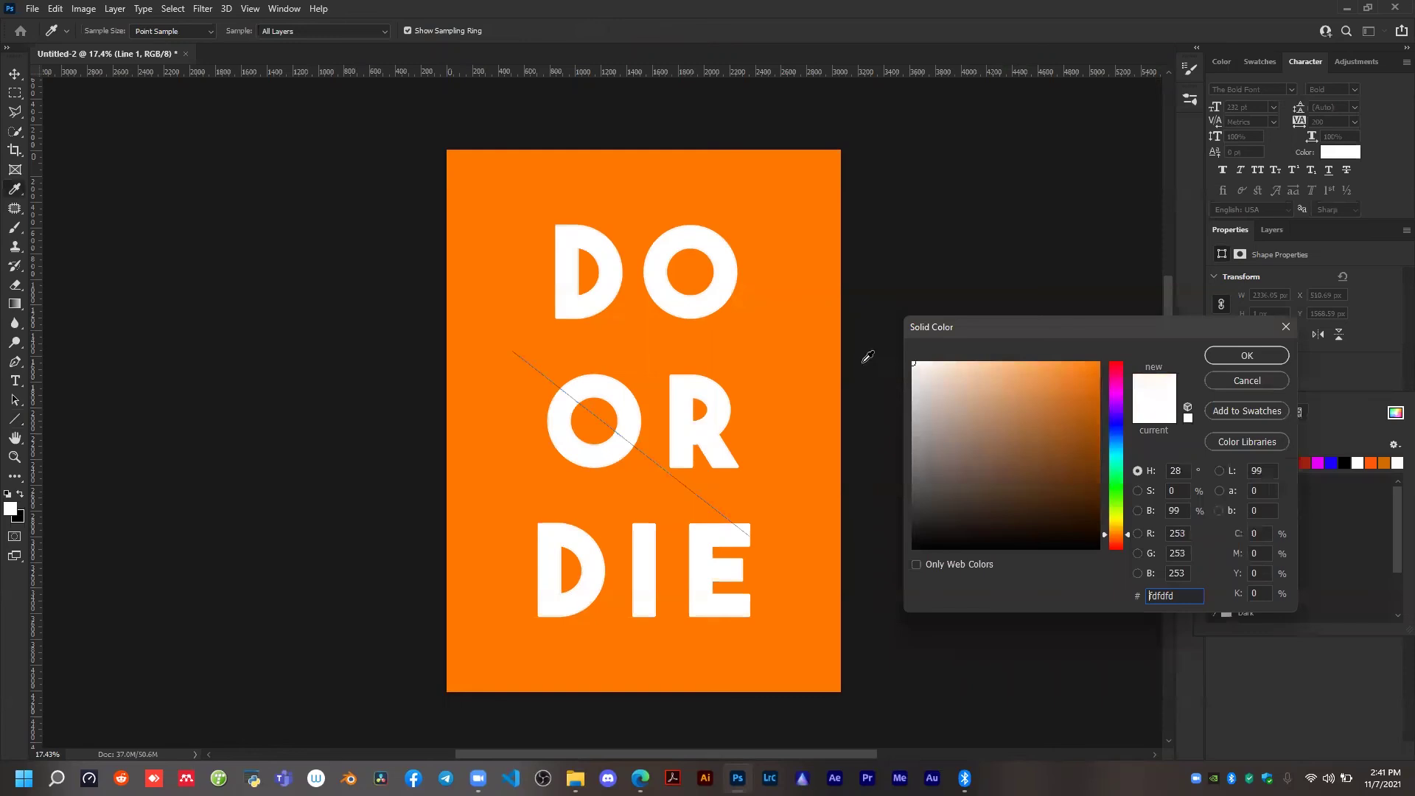
click(1246, 355)
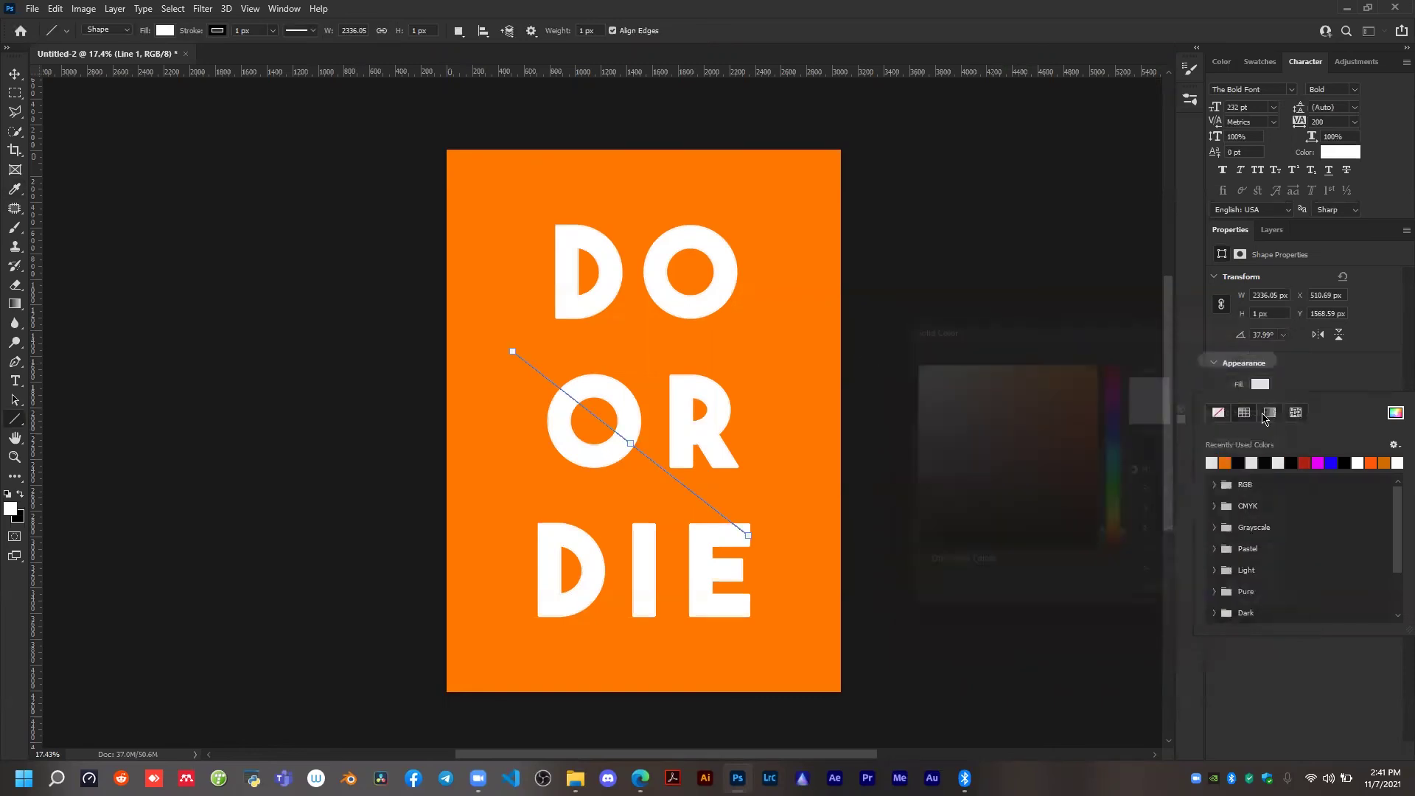
click(1343, 388)
Set the diagonal line's stroke width to 10 px and its stroke colour to white.
click(1271, 424)
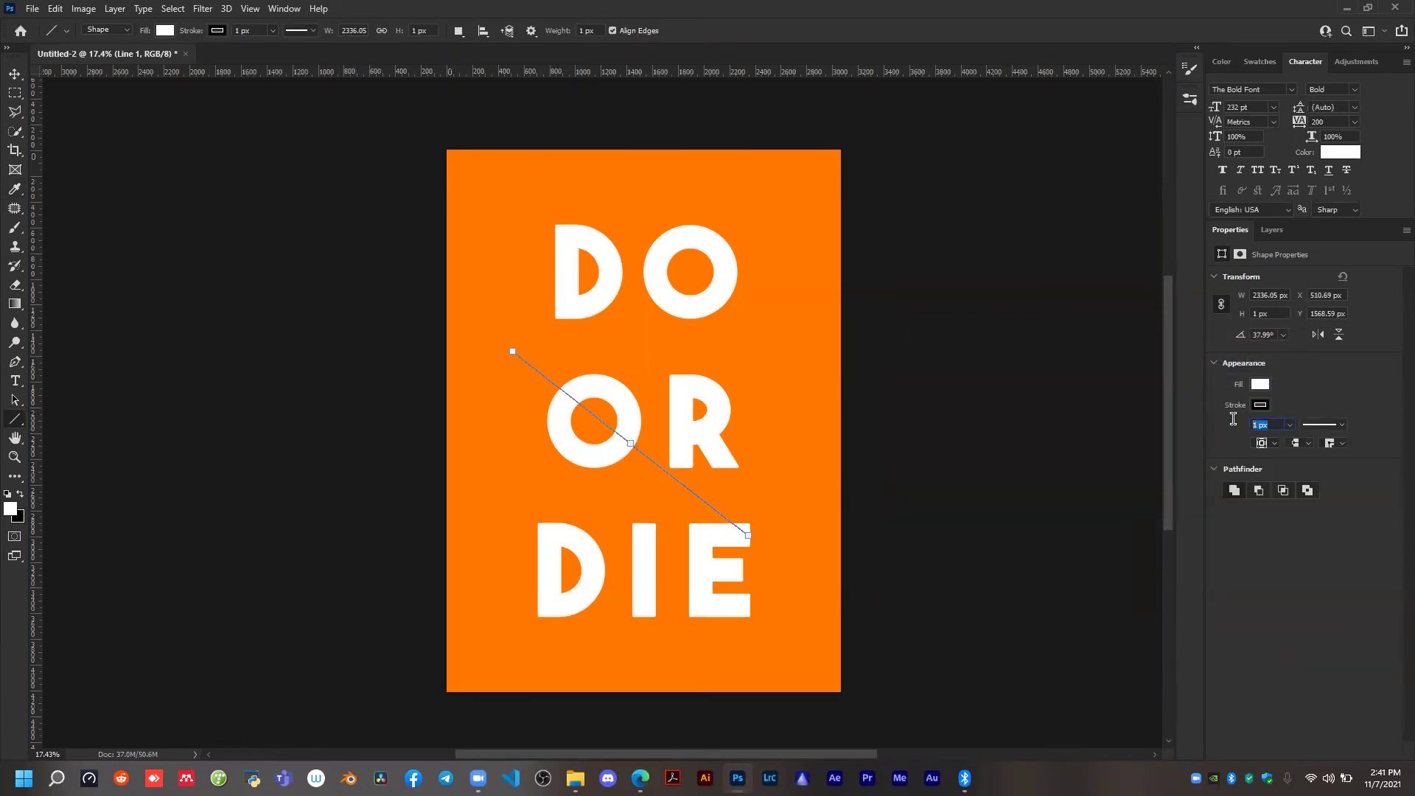
text(10)
key(Return)
click(13, 77)
scroll(571, 408, up, 3)
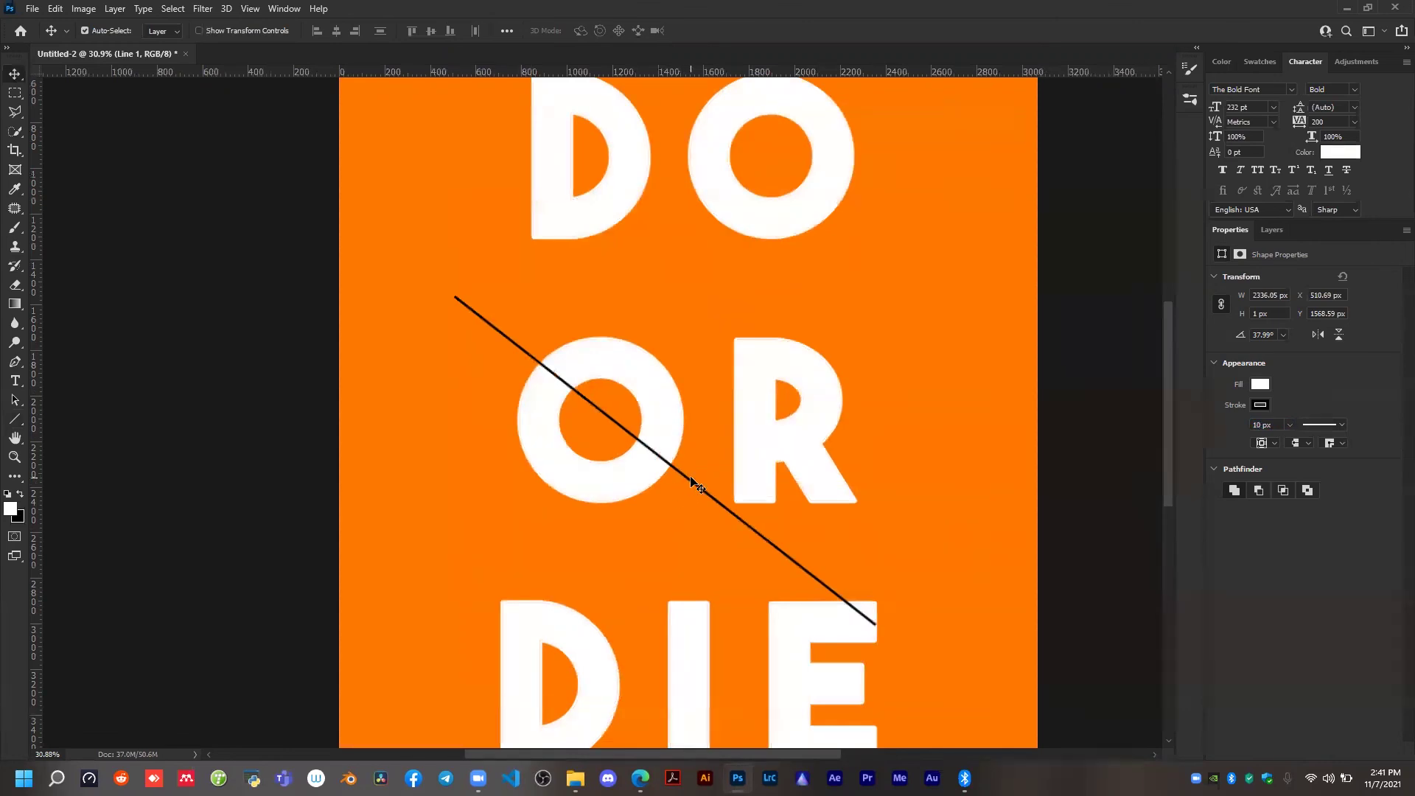
click(1261, 406)
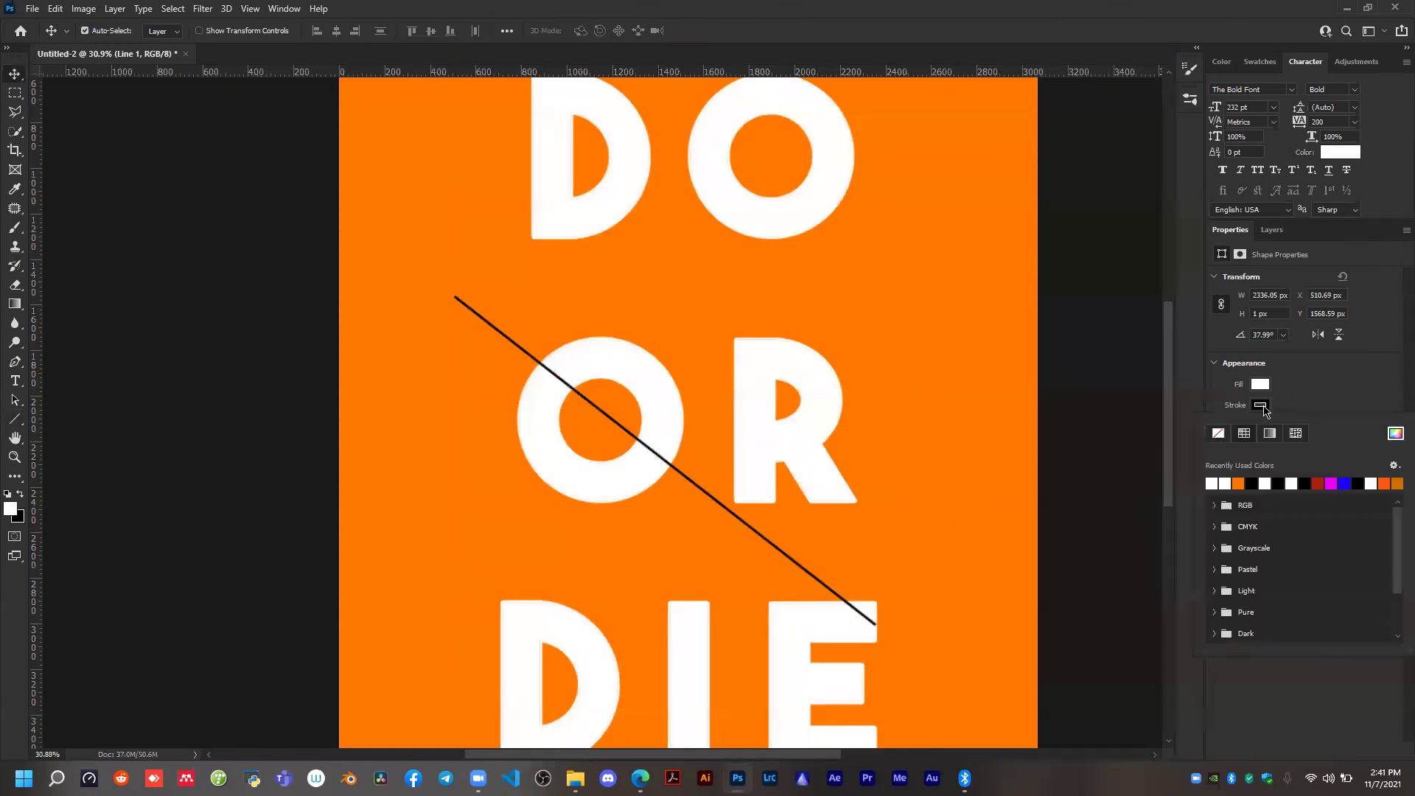
click(1217, 483)
click(1265, 680)
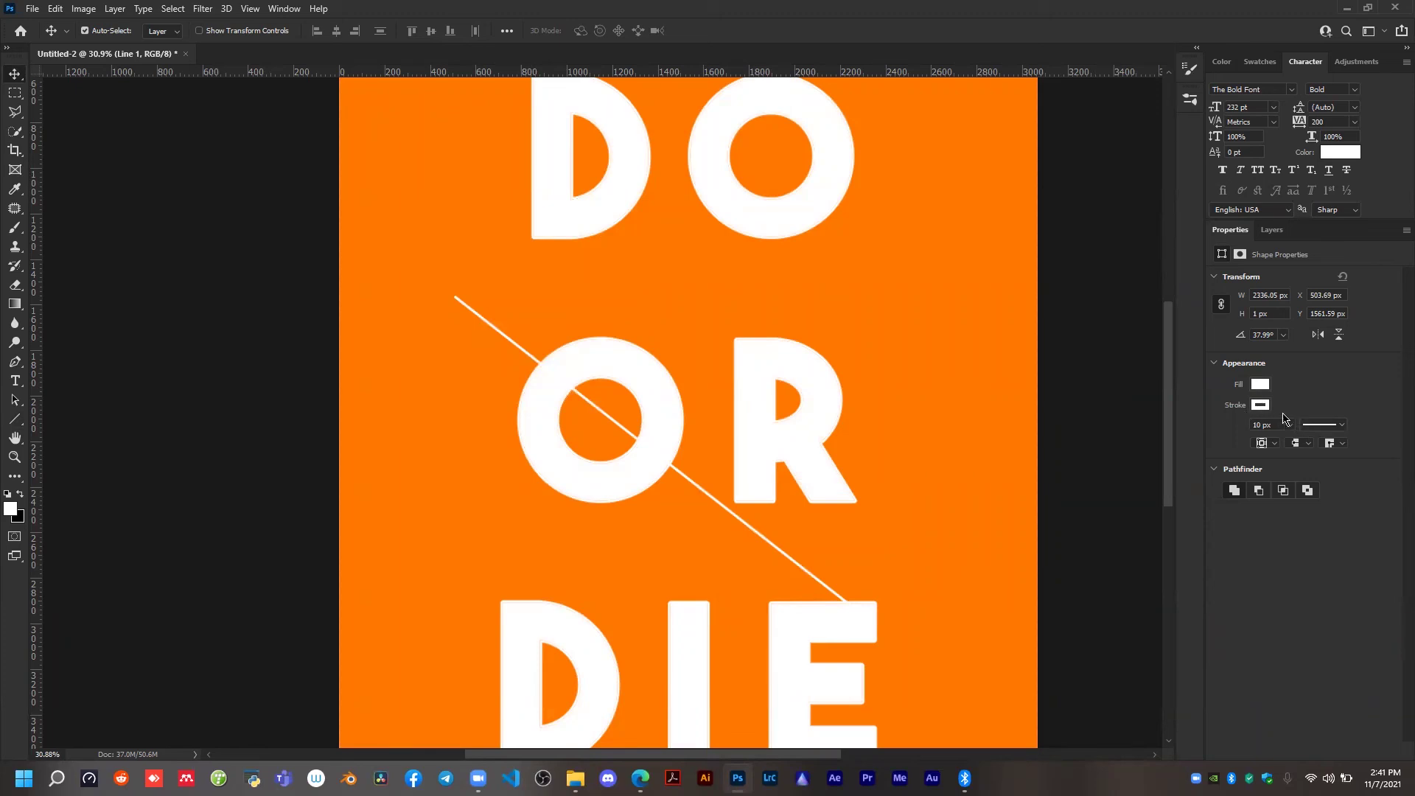
Try the diagonal line without a stroke and restore its white stroke colour.
scroll(660, 461, down, 2)
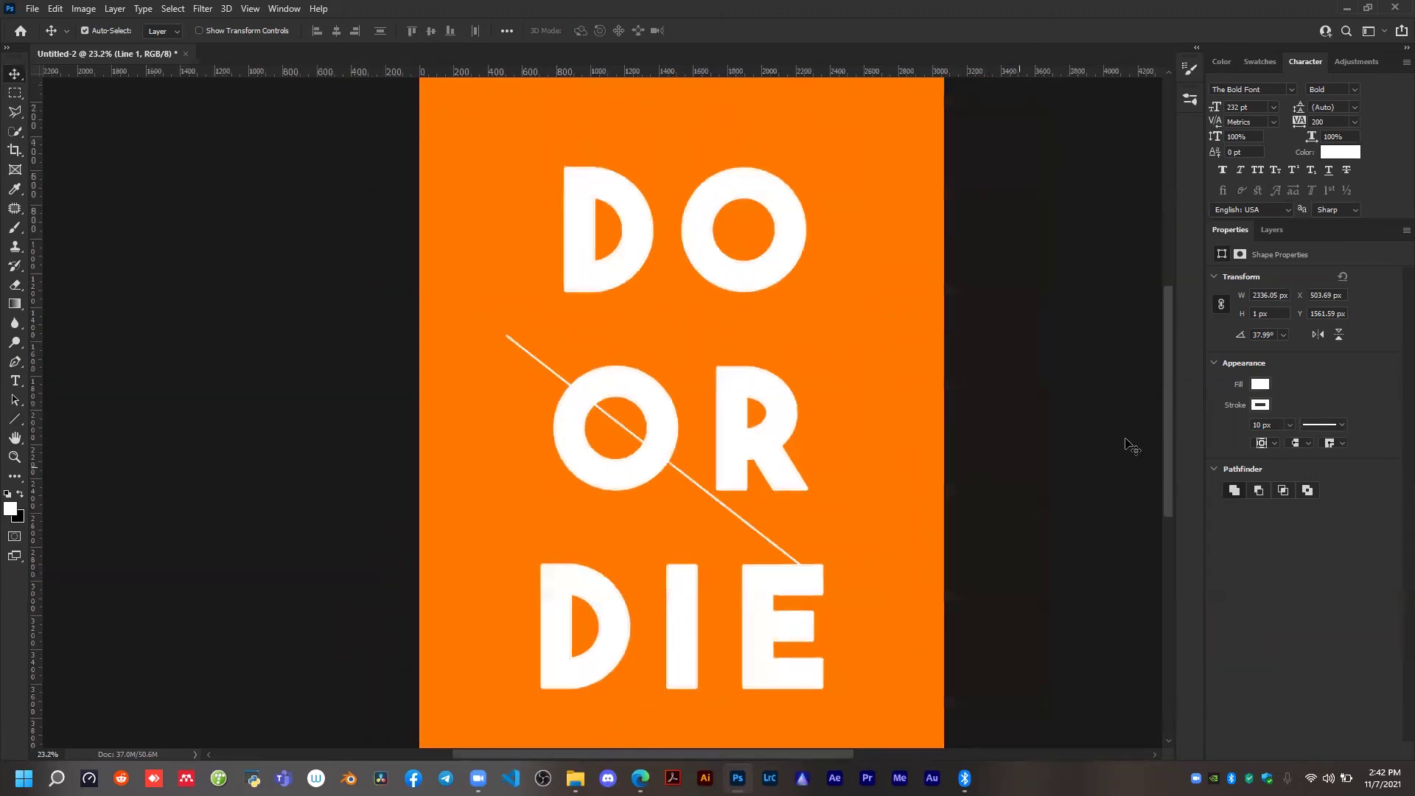
click(1260, 405)
click(1217, 434)
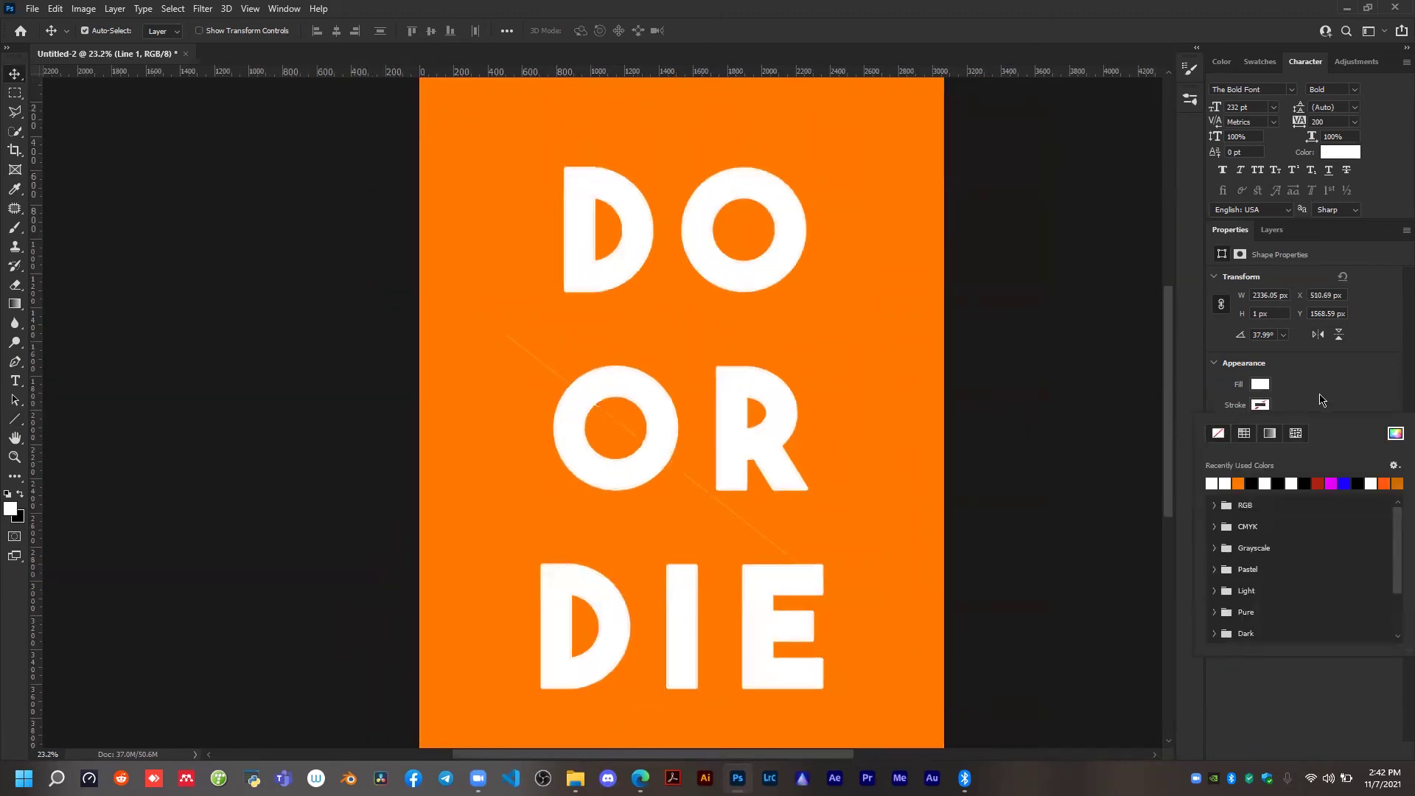
click(1224, 483)
click(1307, 401)
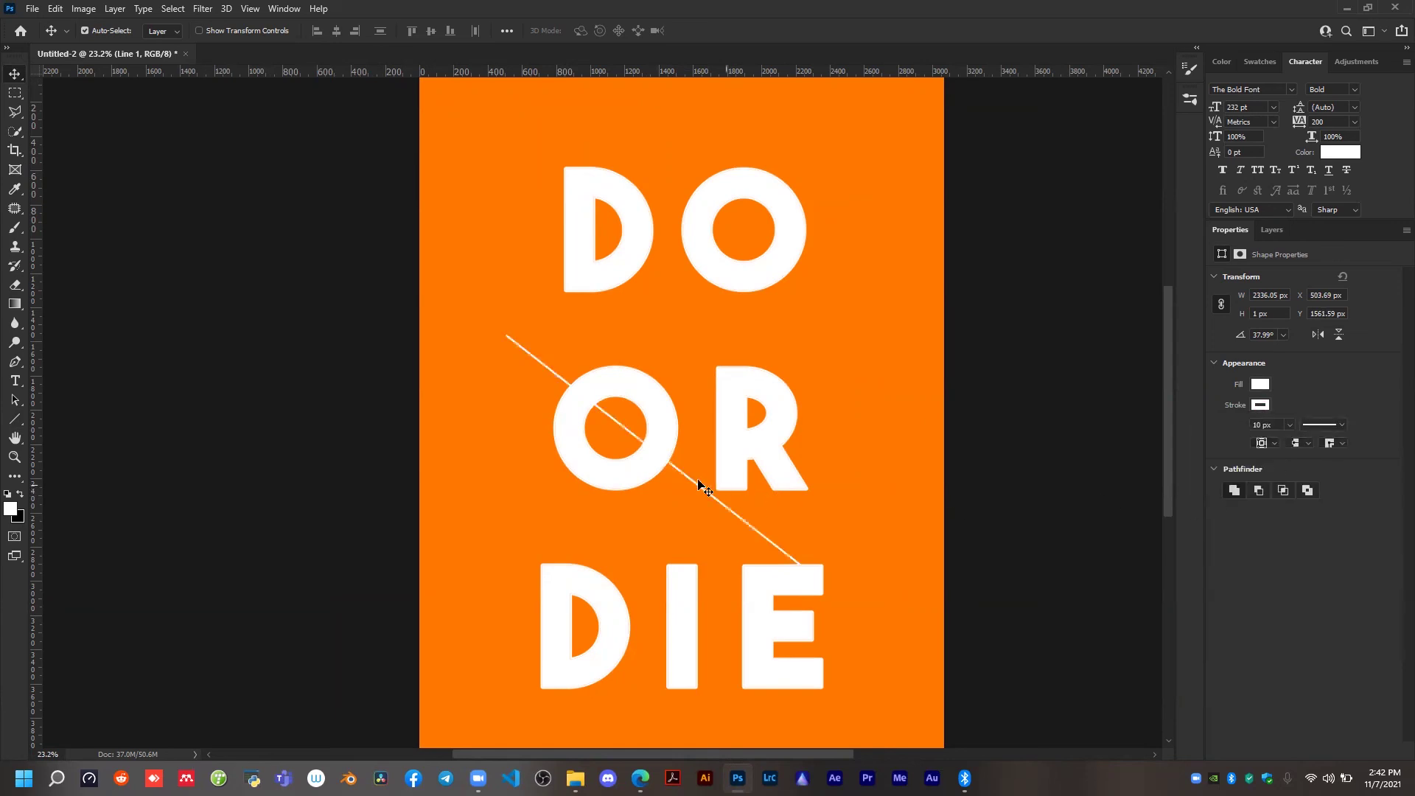
Transform the Line 1 layer, rotating it to about -14° and moving the line across both letters of OR.
scroll(673, 471, down, 2)
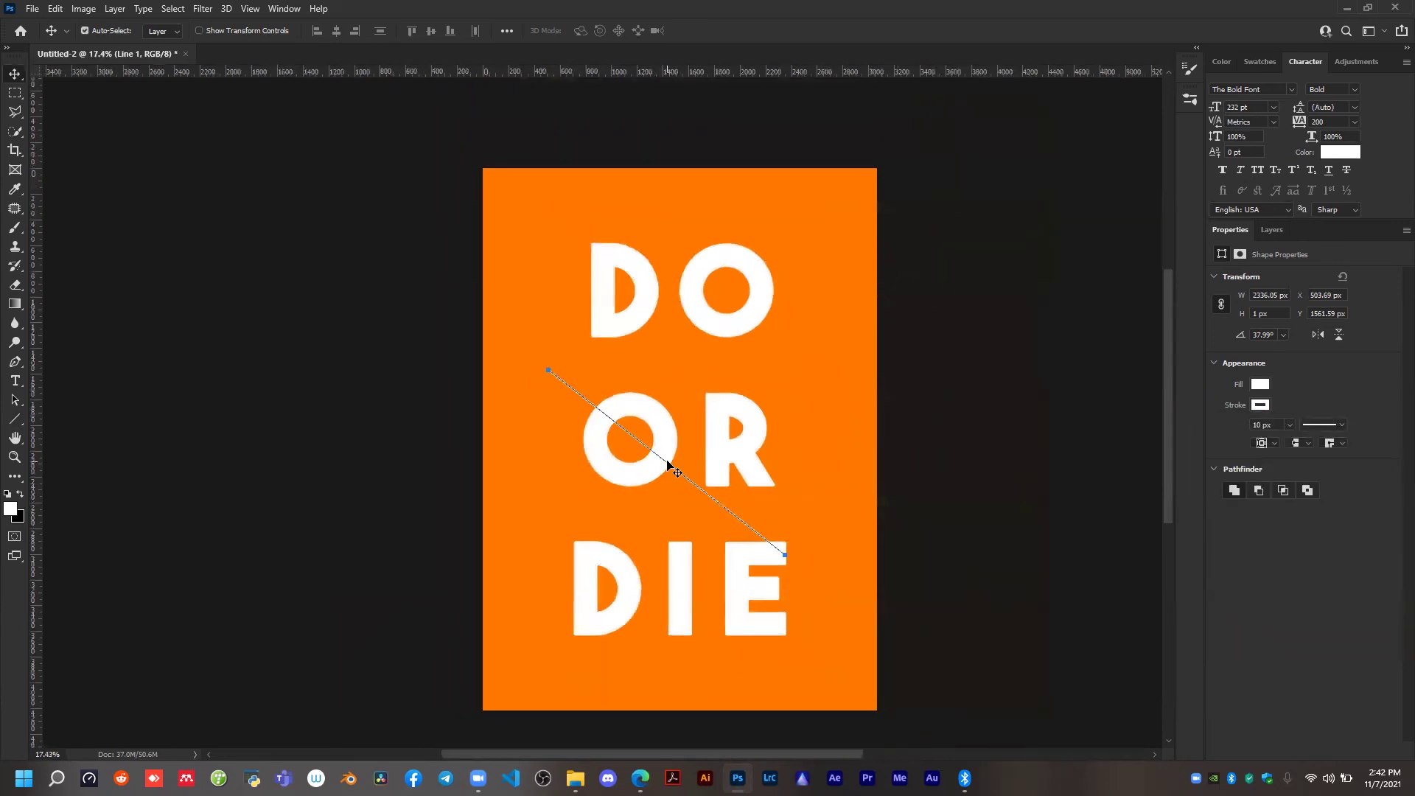
click(591, 422)
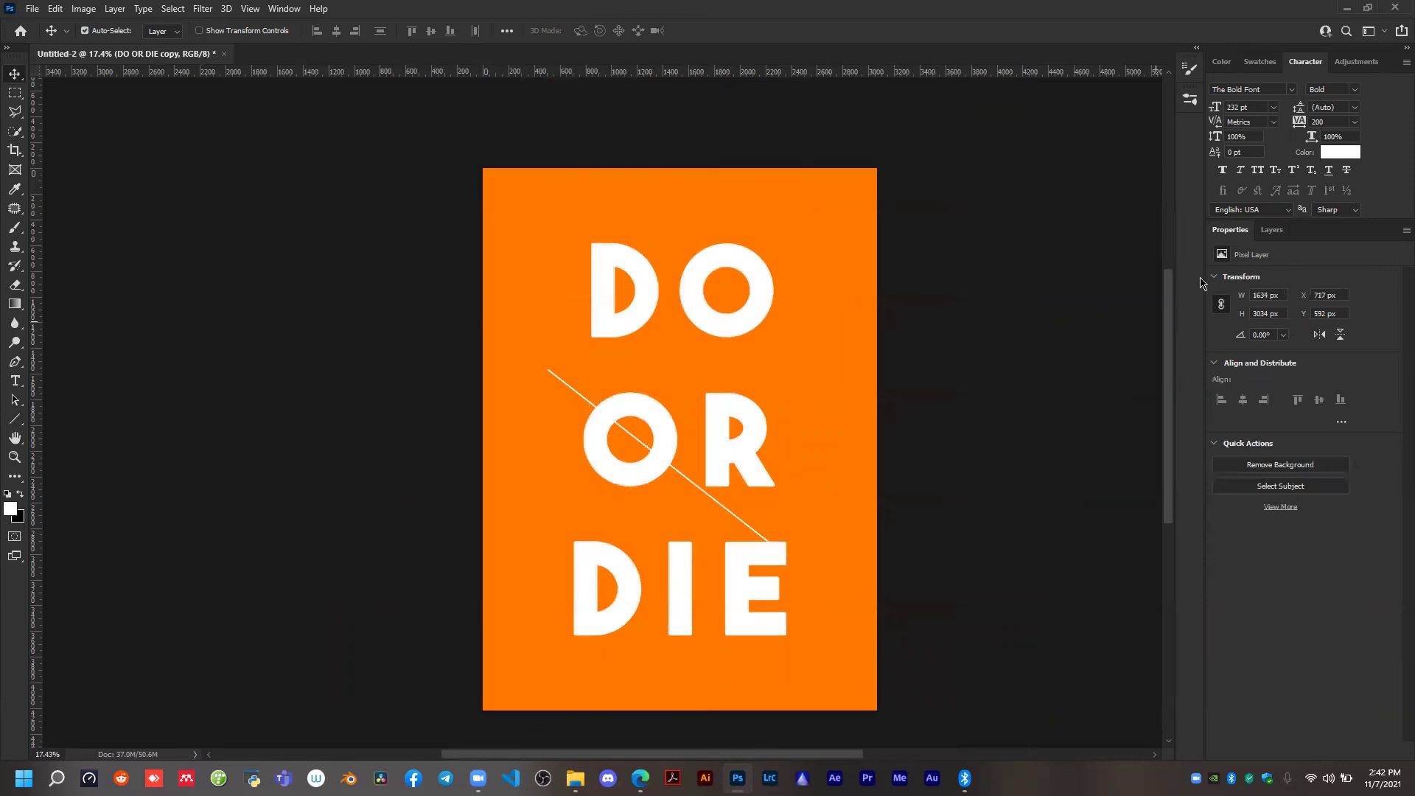
click(1267, 235)
click(1324, 348)
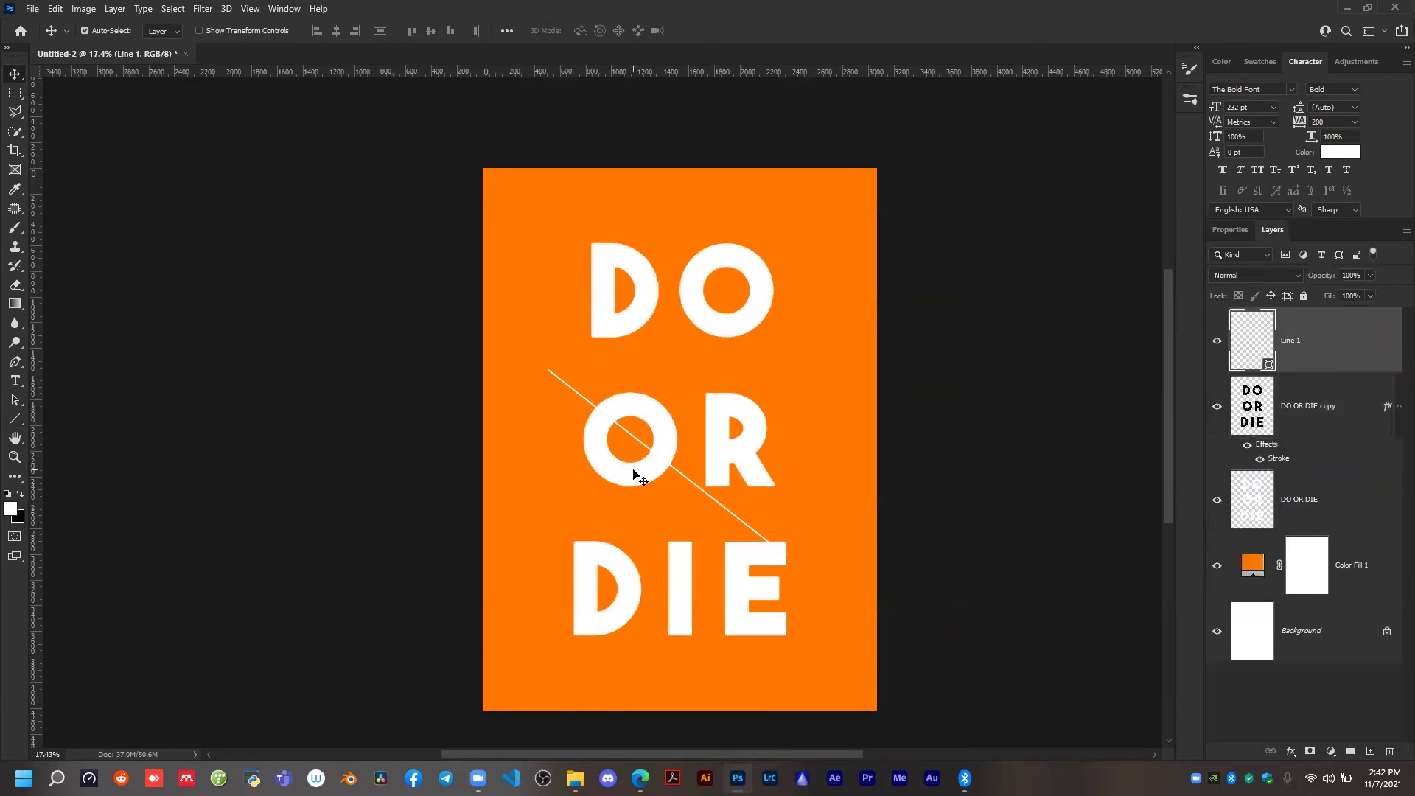
key(ctrl+t)
drag(679, 467, 733, 441)
drag(594, 324, 570, 342)
drag(646, 393, 620, 410)
drag(849, 538, 858, 518)
drag(760, 492, 744, 489)
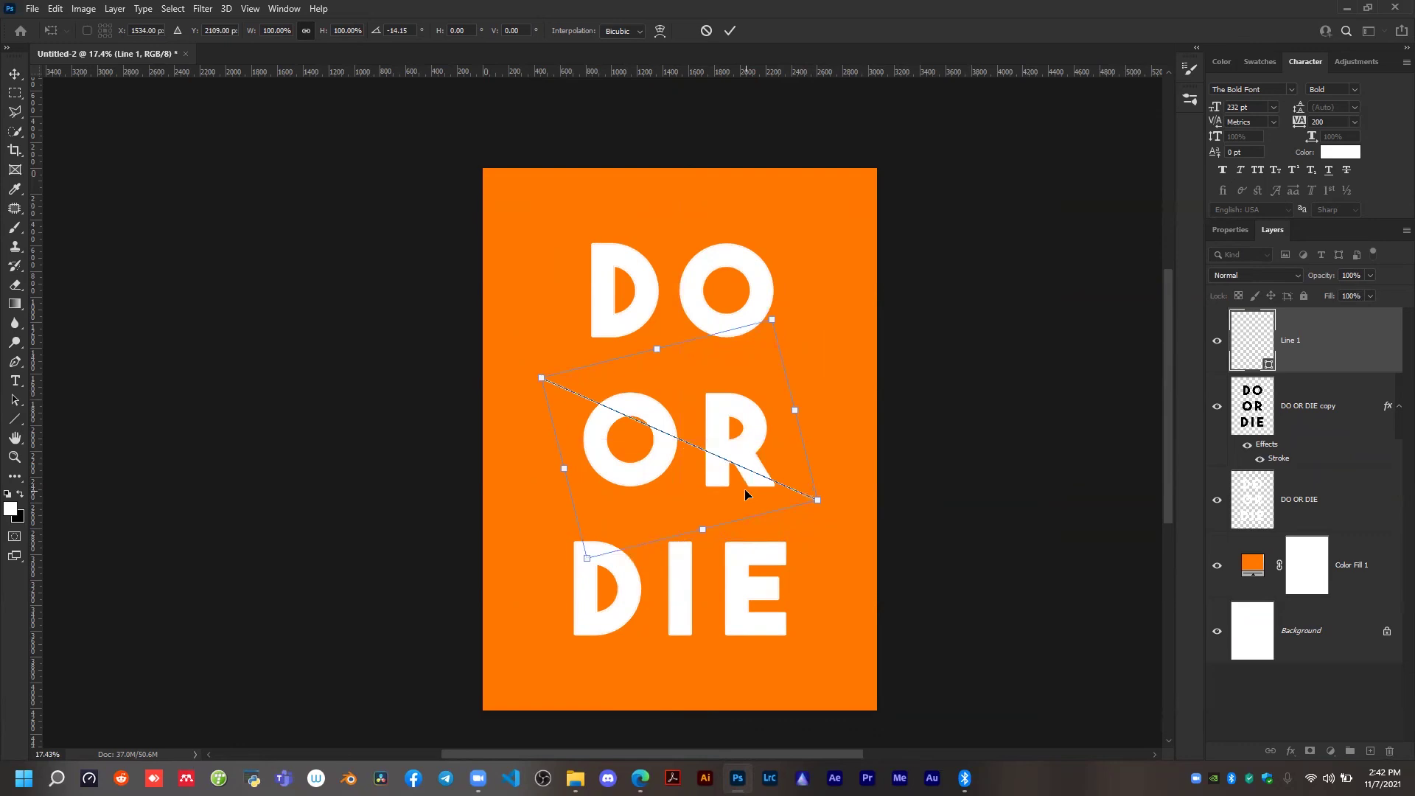
Nudge the transformed line down to a Y position of about 2172 px and rotate it to about -16°.
key(Down)
key(Down)
key(Down)
key(Down)
key(Down)
key(Down)
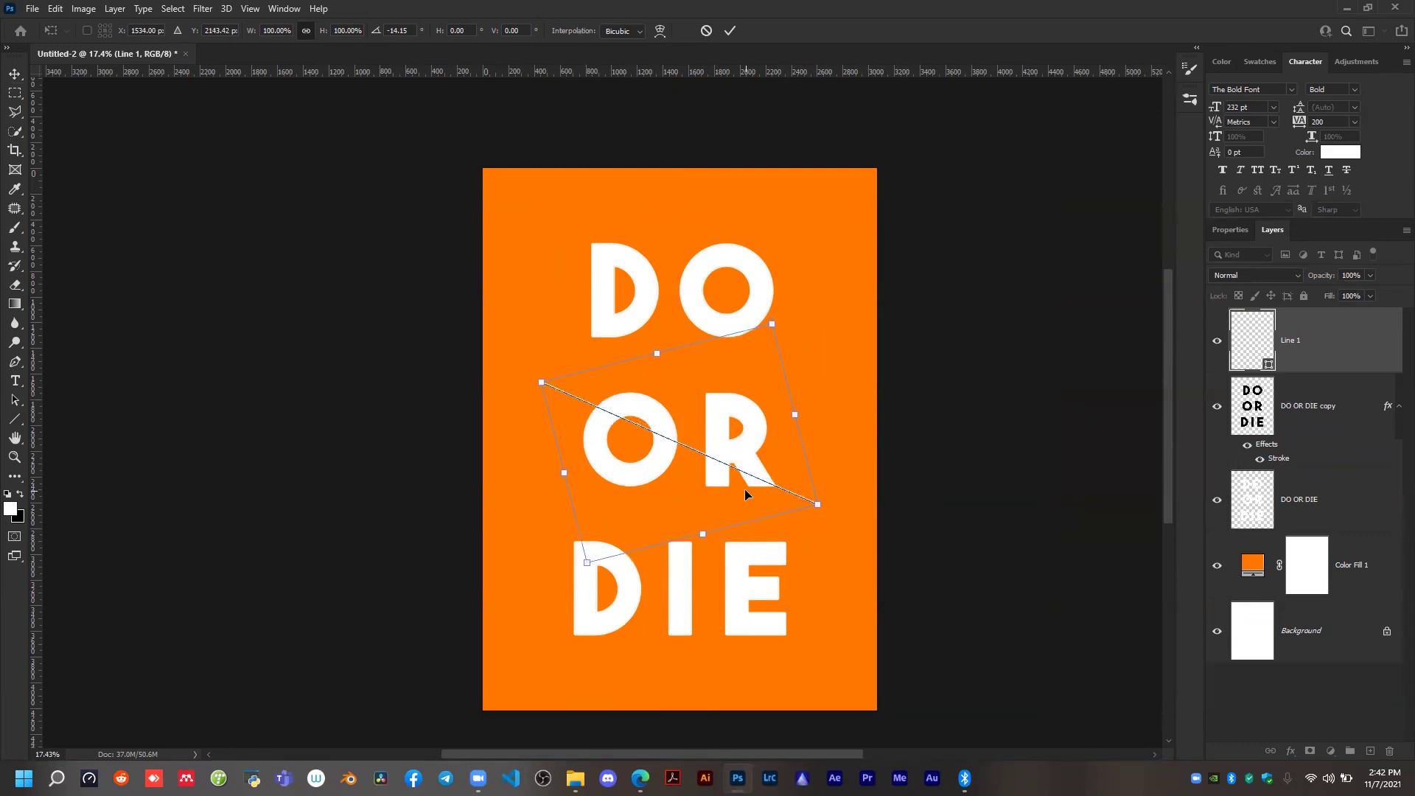
drag(842, 514, 846, 506)
key(Down)
key(Down)
key(Down)
key(Down)
key(Down)
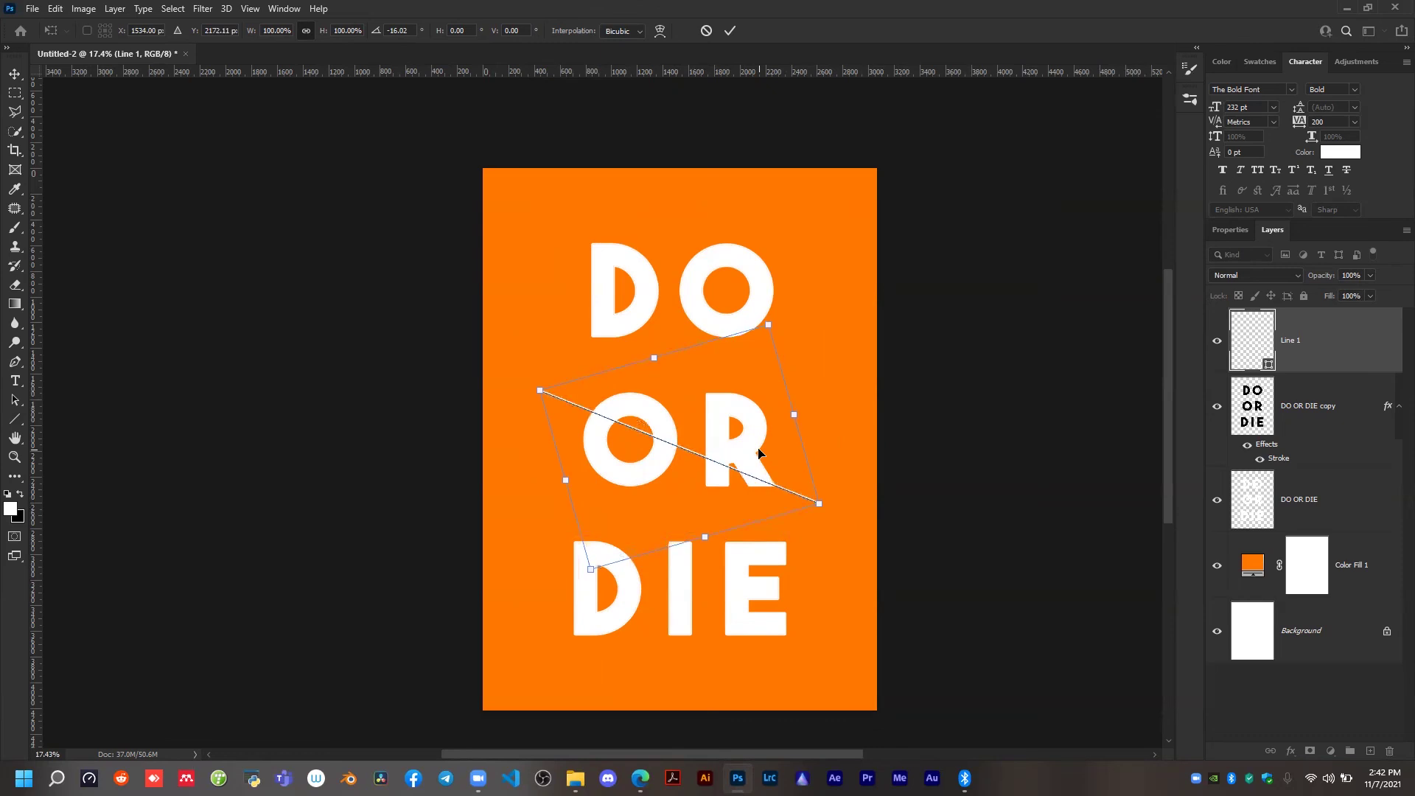
Rotate the line to about -20°, nudge it down to a Y position of about 2235 px, and apply the transform.
drag(843, 538, 853, 508)
key(Down)
key(Down)
key(Down)
key(Down)
key(Down)
key(Down)
key(Down)
key(Down)
key(Down)
key(Down)
key(Down)
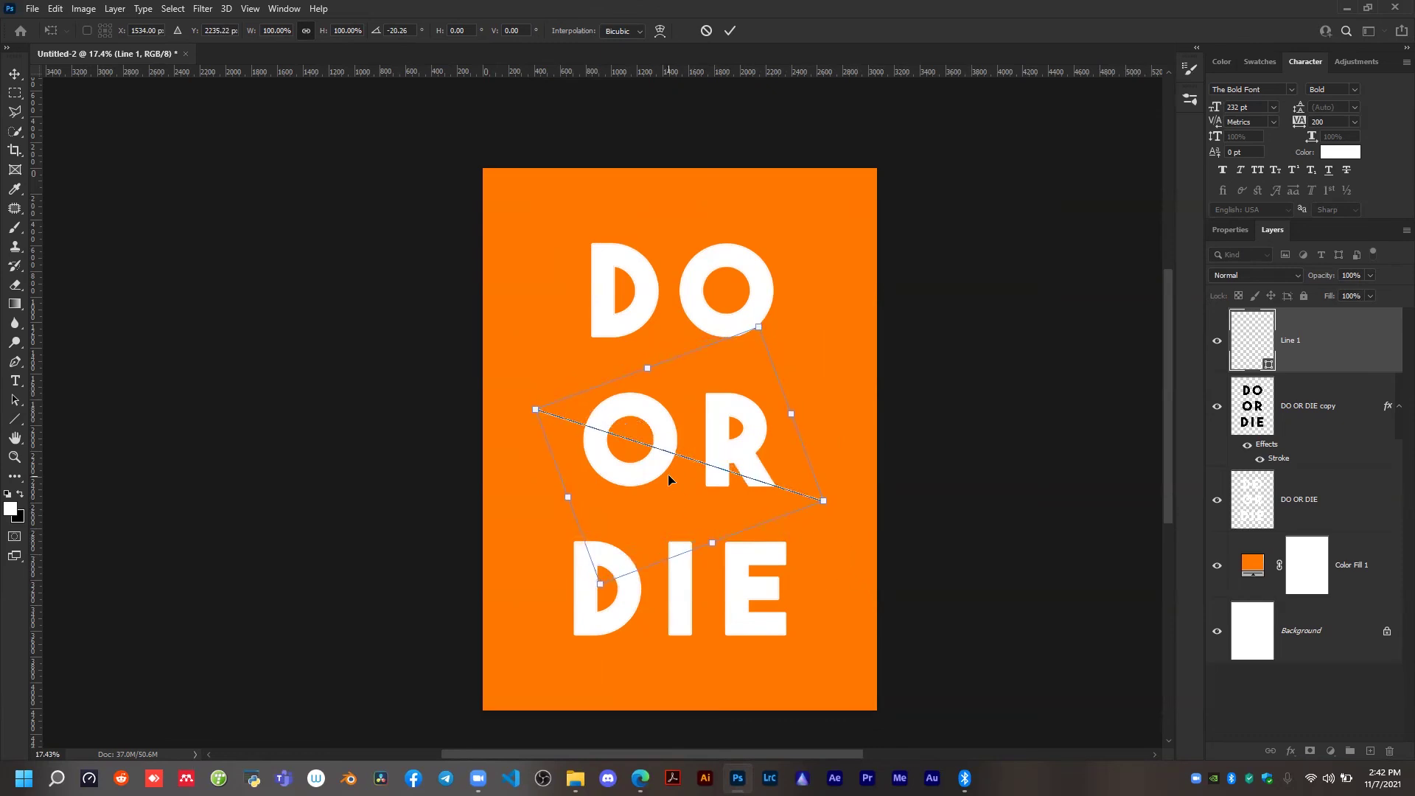
key(Down)
key(Up)
click(731, 32)
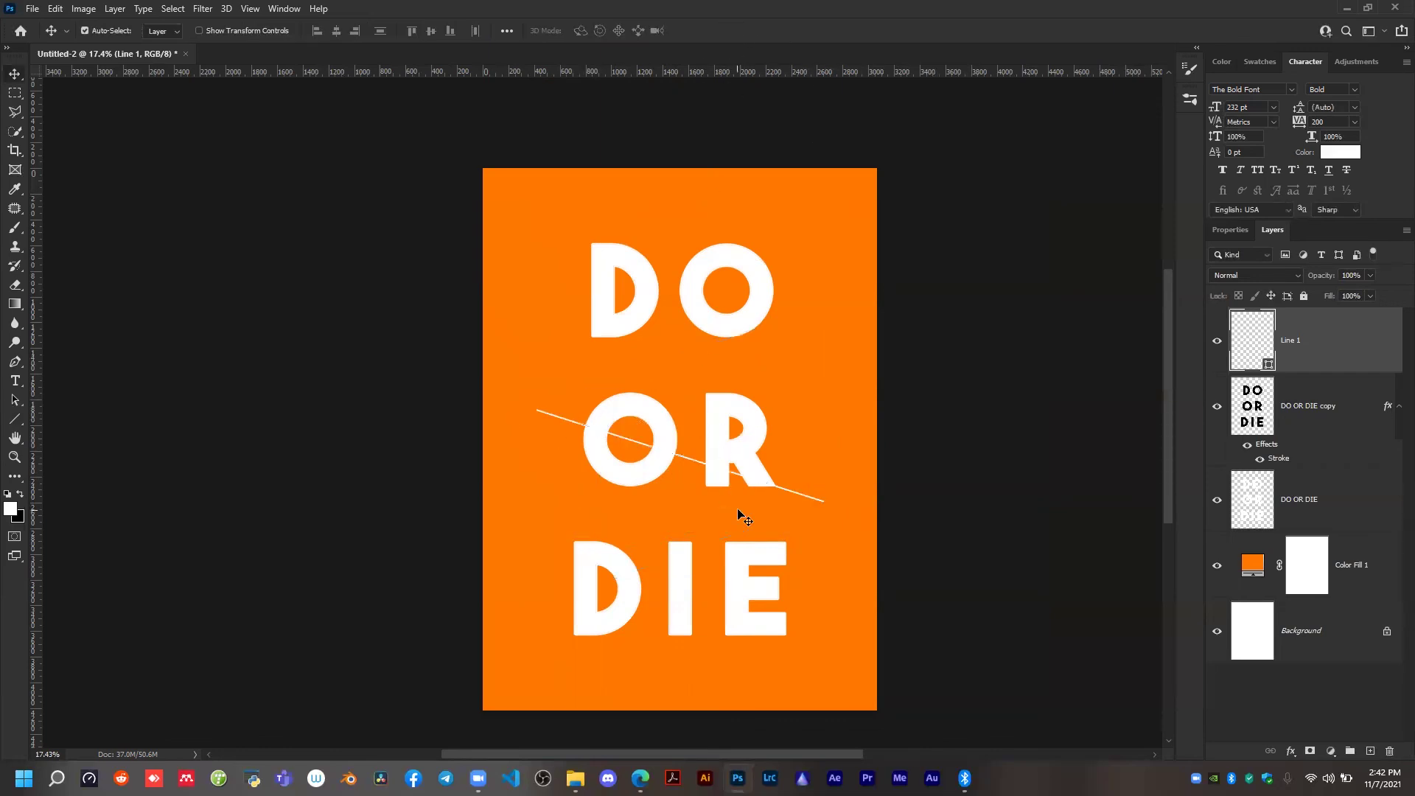
scroll(737, 484, up, 2)
scroll(736, 483, down, 3)
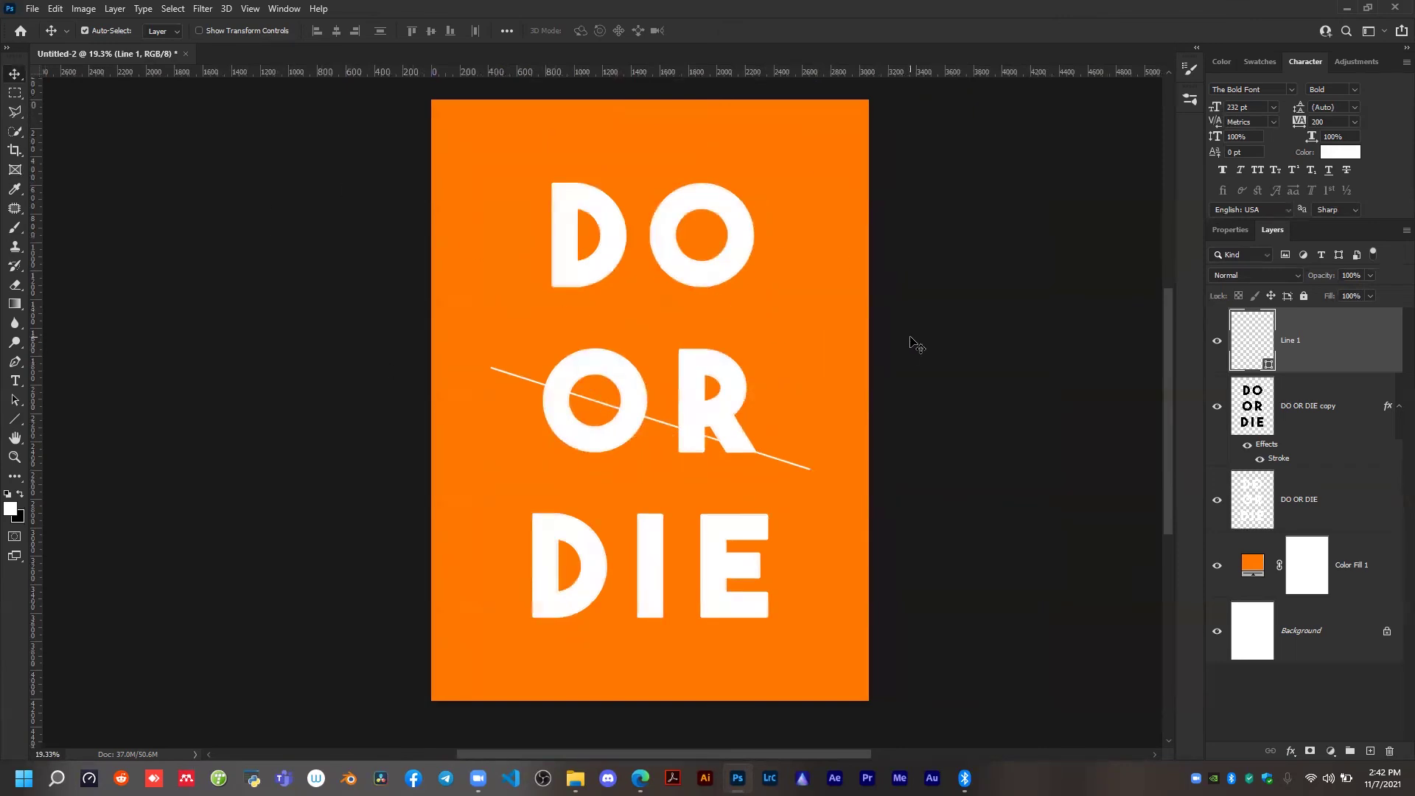
click(14, 111)
right_click(14, 112)
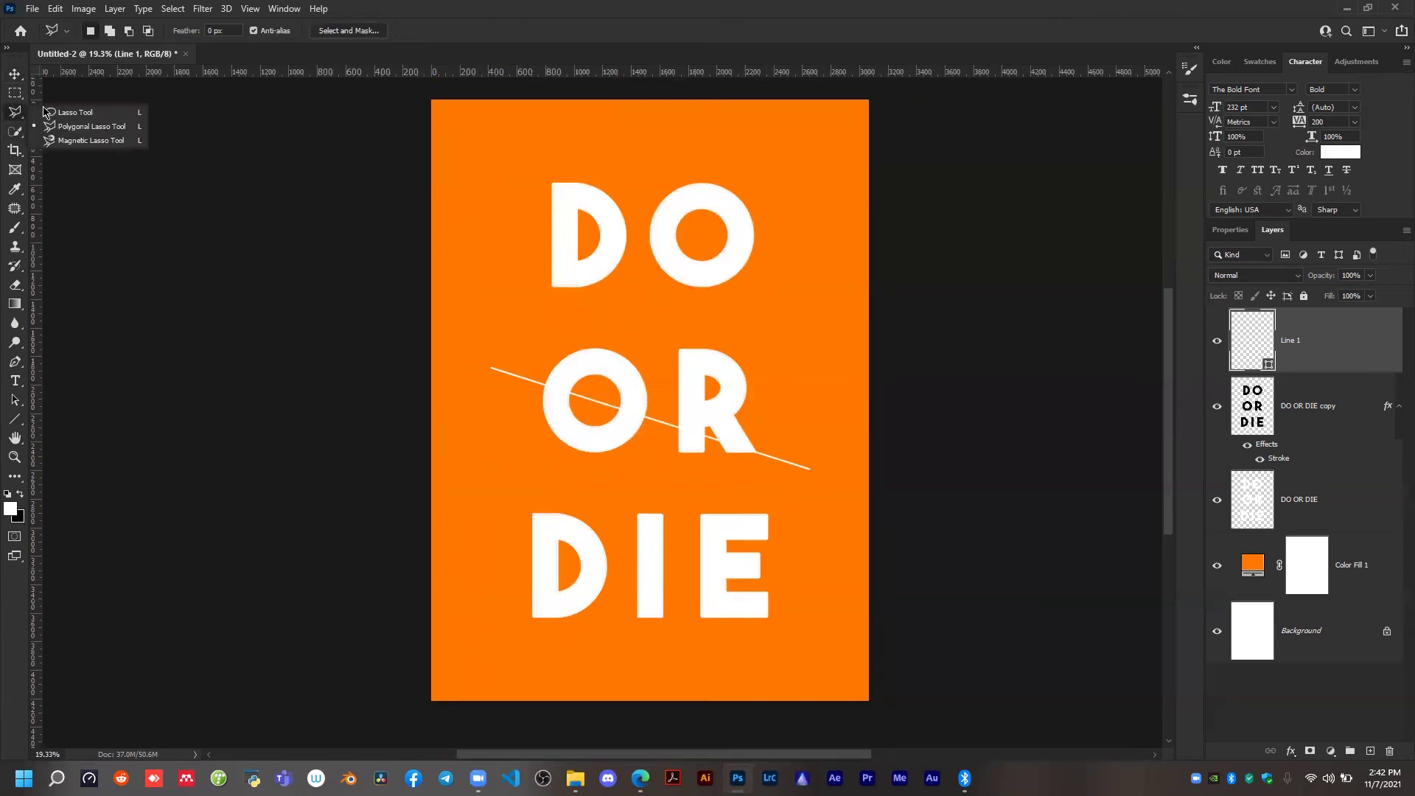
click(46, 112)
mouse_move(472, 329)
mouse_down()
mouse_move(489, 202)
mouse_move(658, 139)
mouse_move(761, 210)
mouse_move(739, 307)
mouse_move(504, 313)
mouse_up()
mouse_move(451, 362)
mouse_down()
mouse_move(893, 531)
mouse_move(862, 474)
mouse_move(501, 426)
mouse_up()
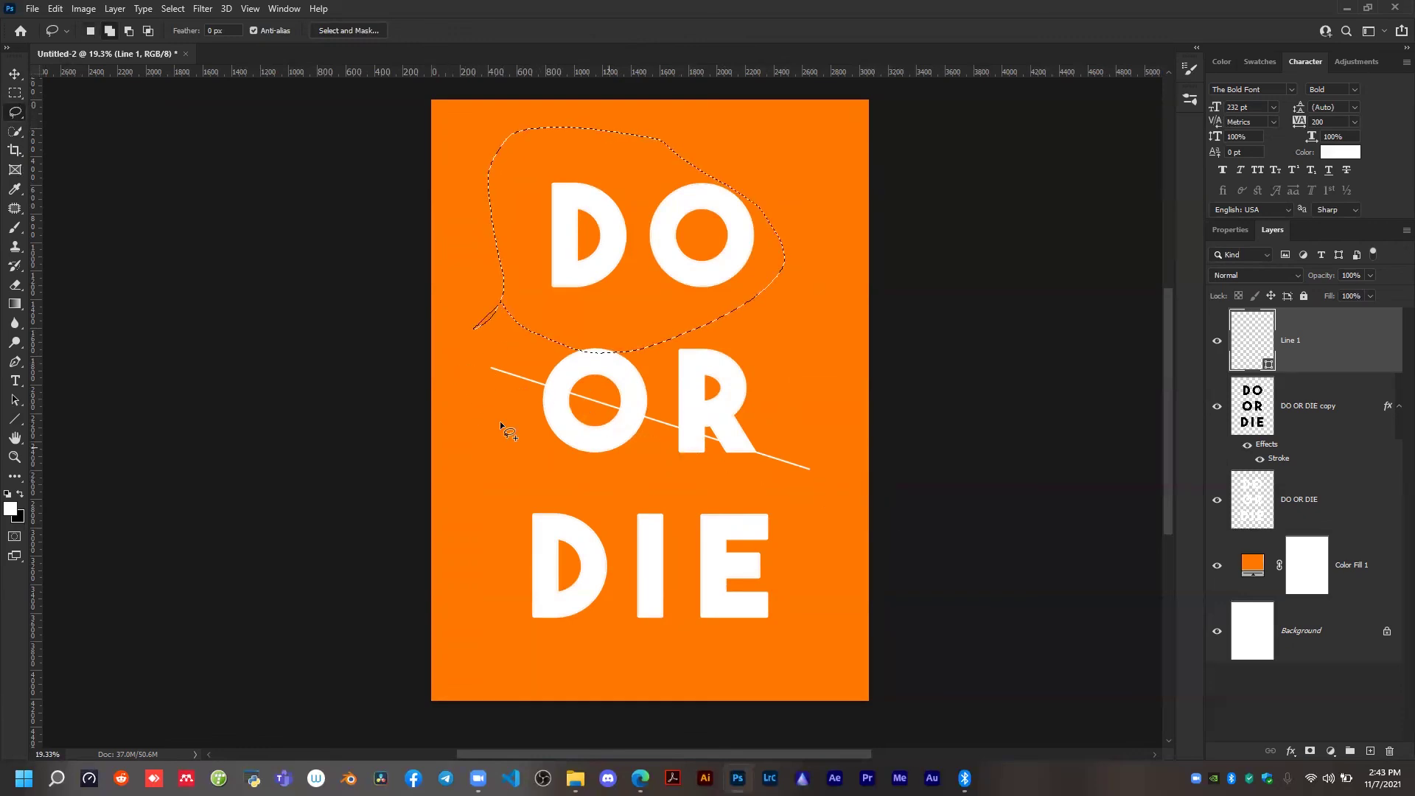
drag(610, 396, 837, 475)
key(ctrl+d)
Try to outline a Polygonal Lasso selection from the line's upper end toward the R of OR.
right_click(11, 115)
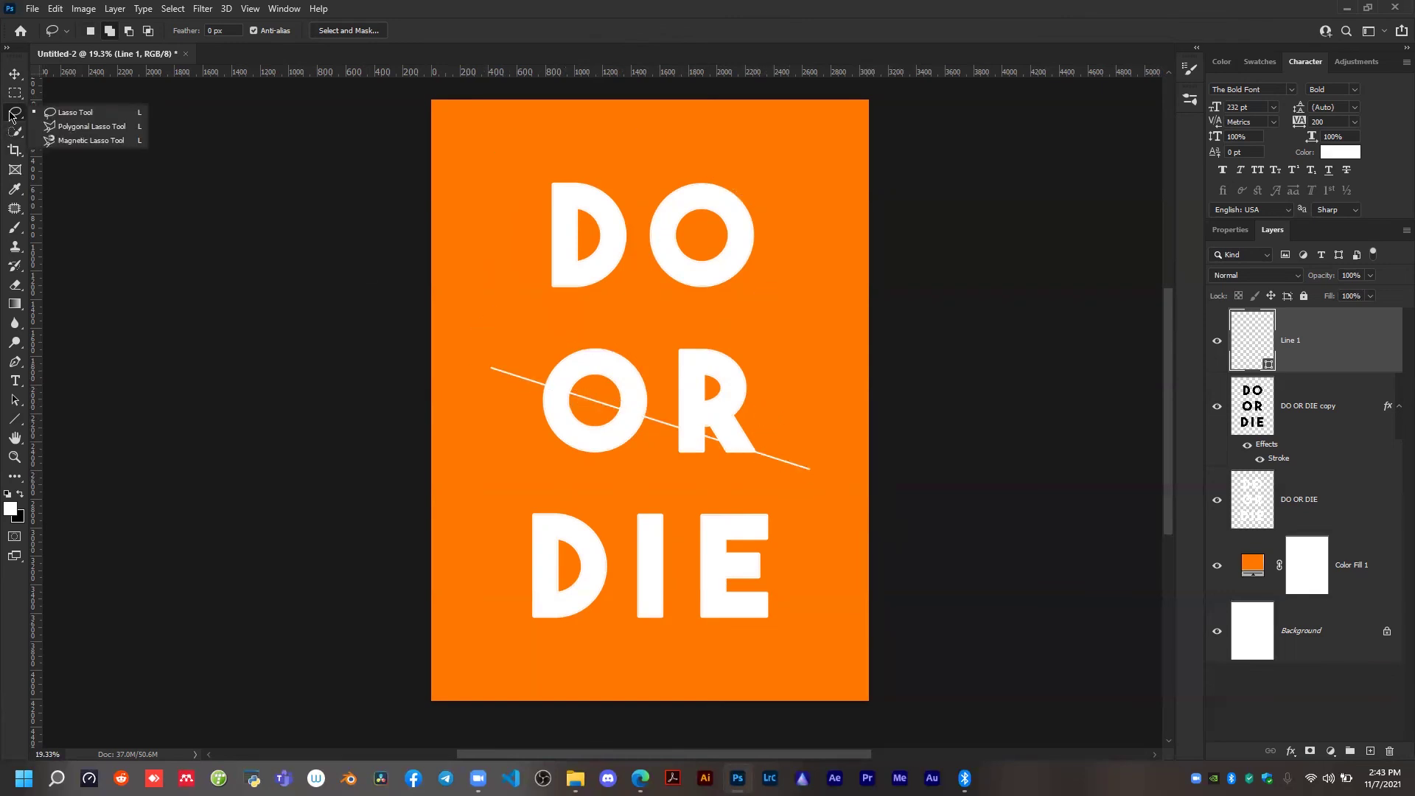
click(91, 127)
click(550, 385)
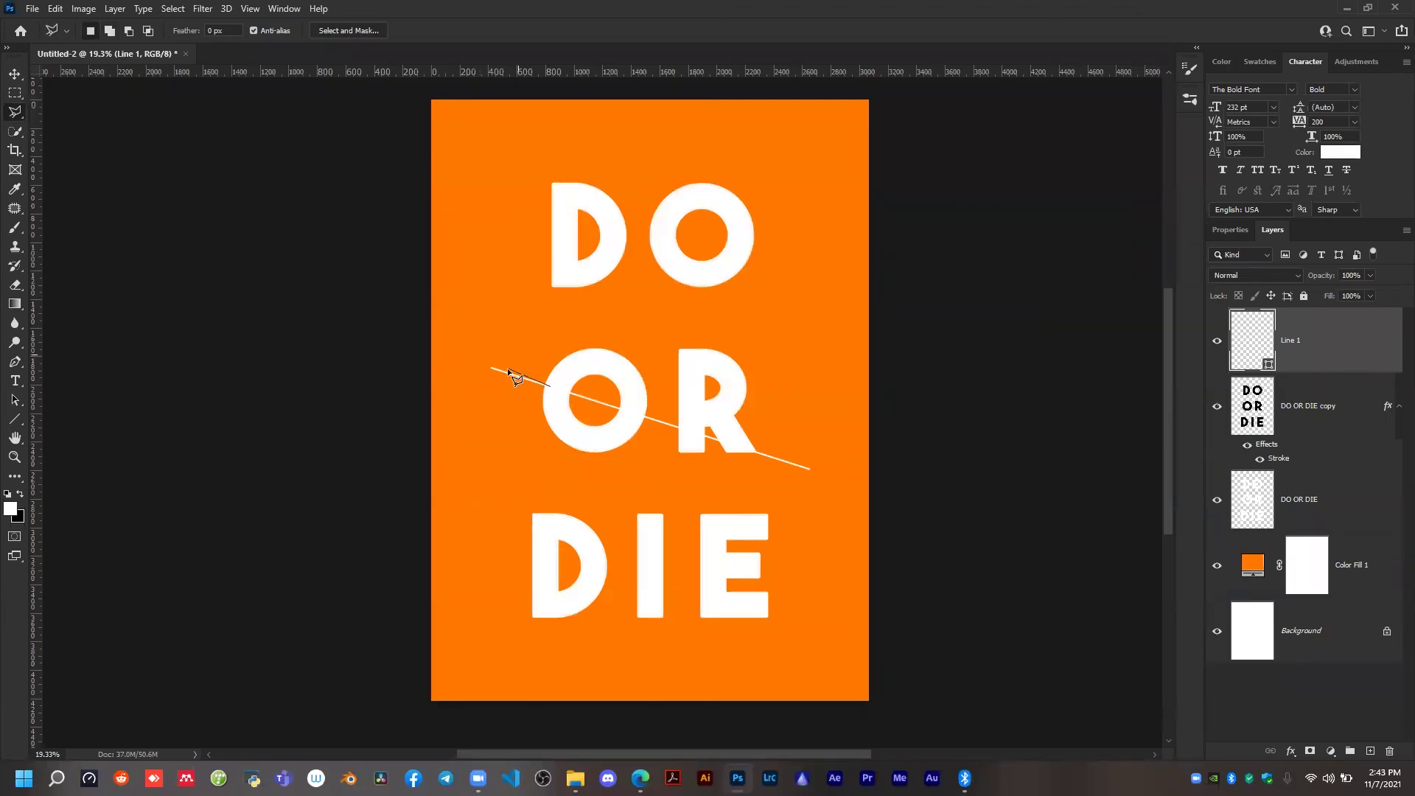
click(550, 384)
scroll(487, 370, up, 5)
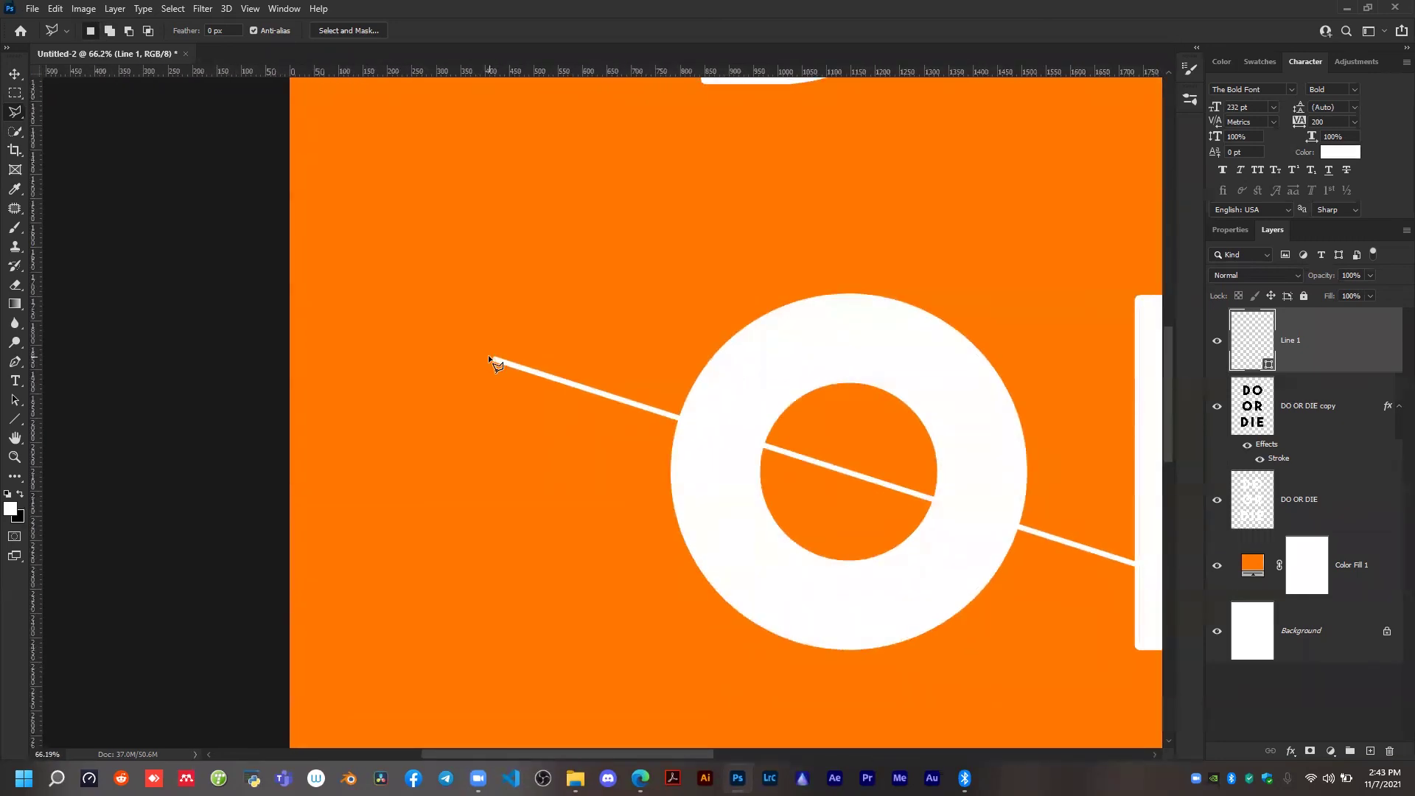
click(489, 357)
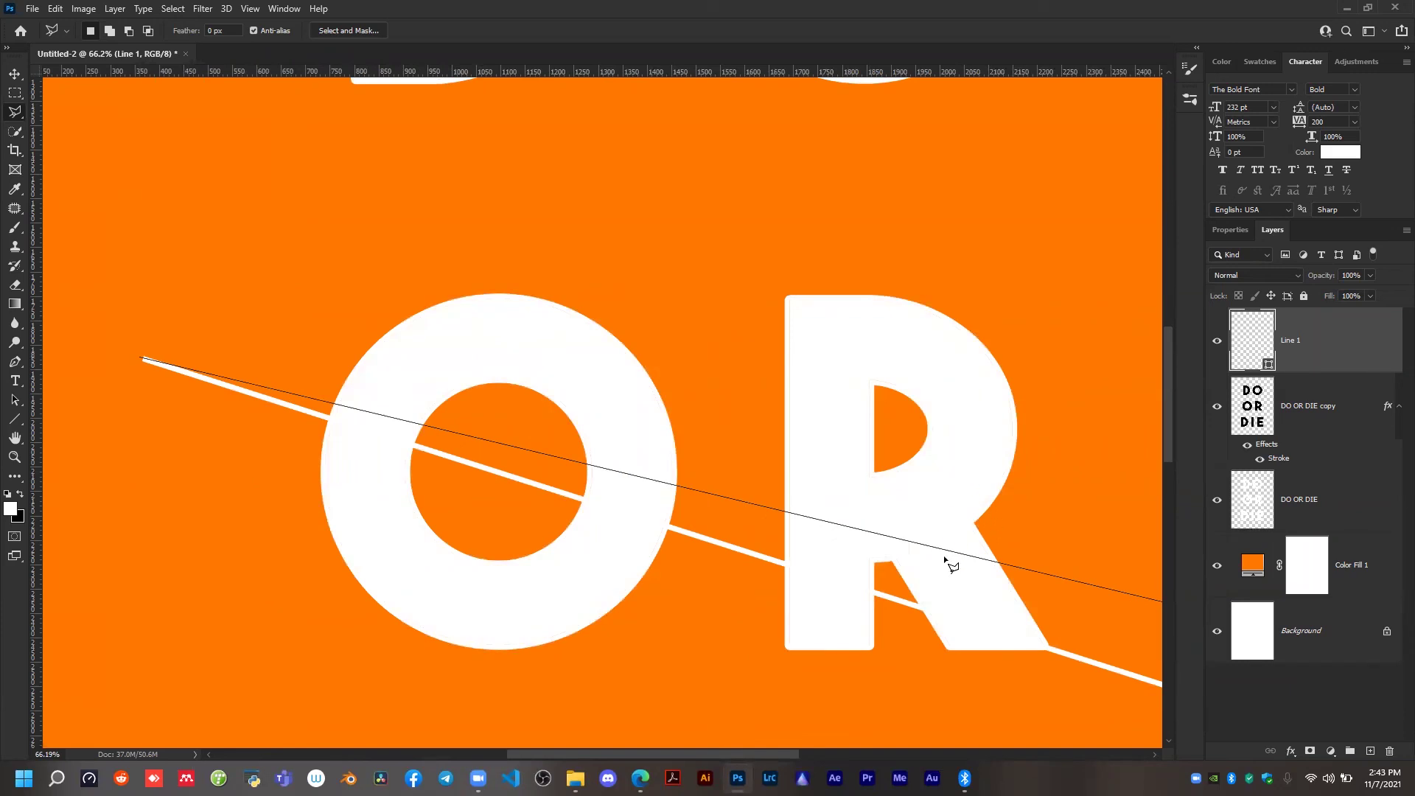
click(950, 485)
key(ctrl+minus)
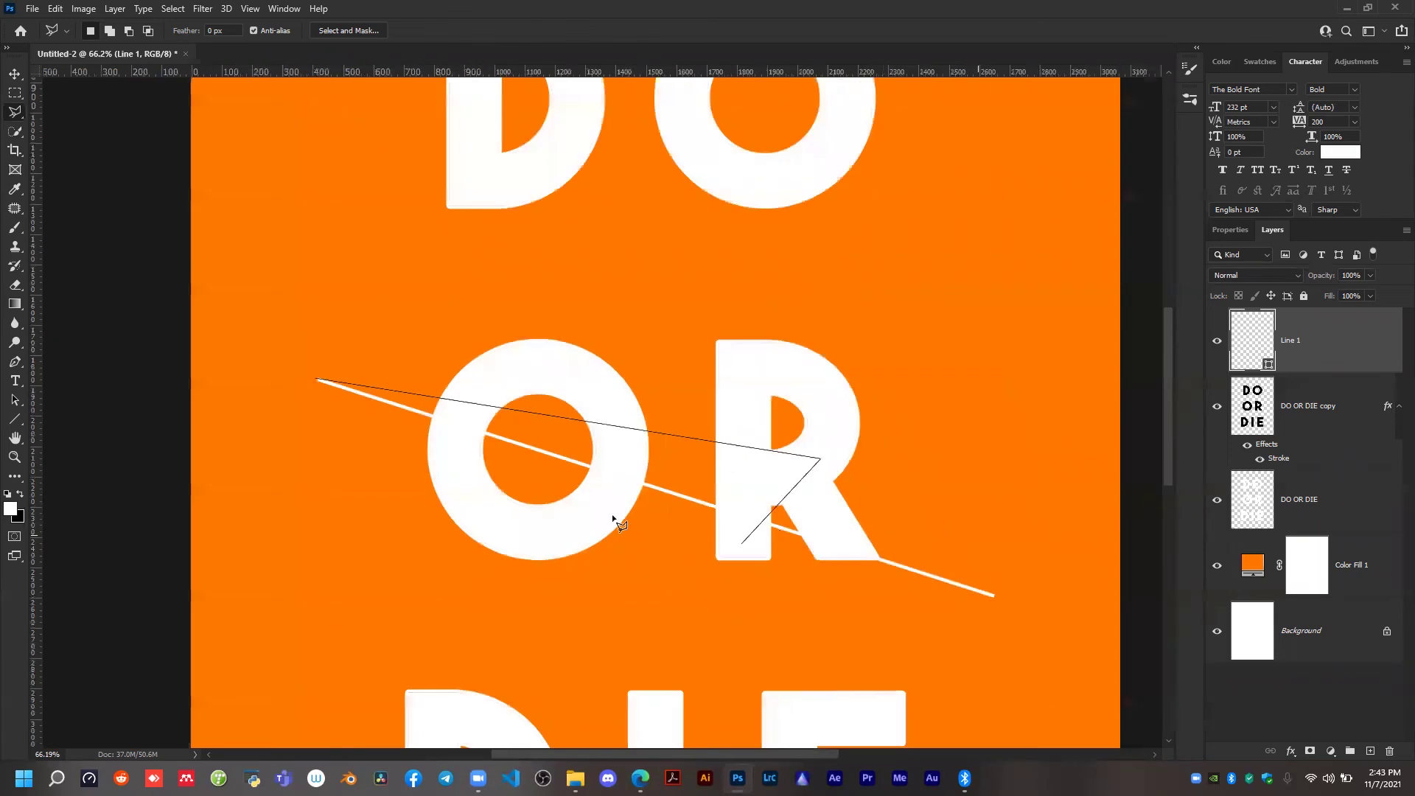
click(316, 379)
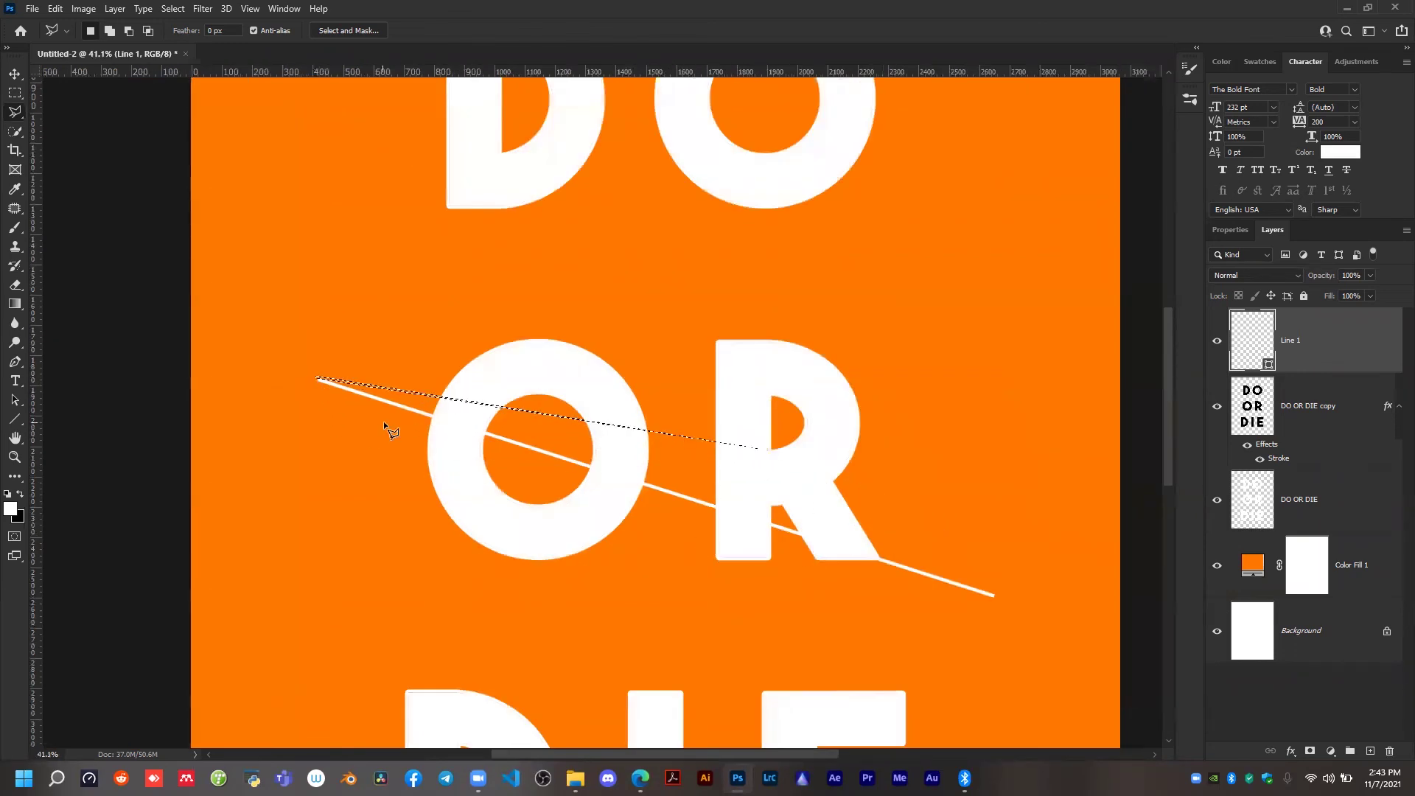
Select the area below the diagonal line with the Polygonal Lasso, following the line and enclosing the lower OR and all of DIE.
scroll(314, 386, up, 2)
click(319, 378)
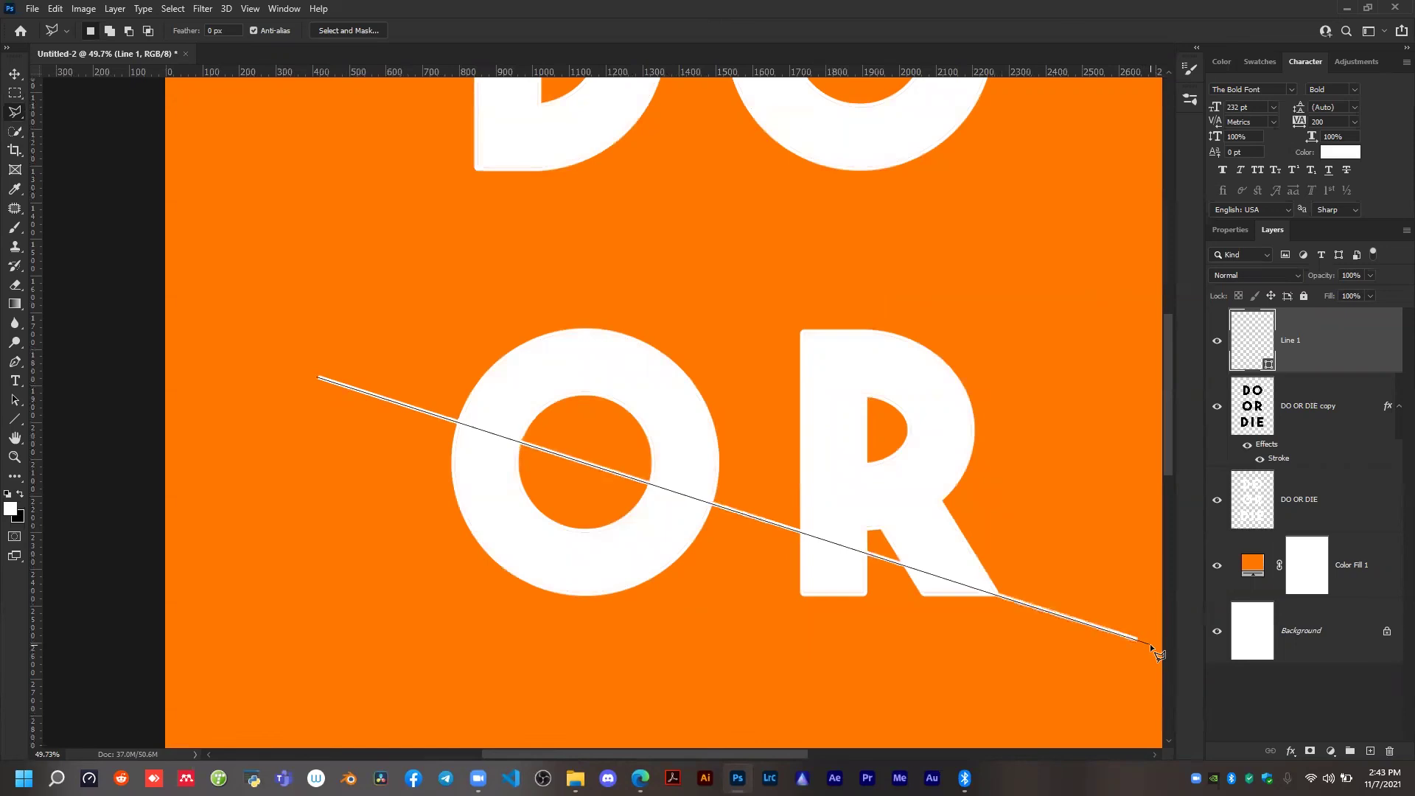
click(1150, 643)
key(ctrl+minus)
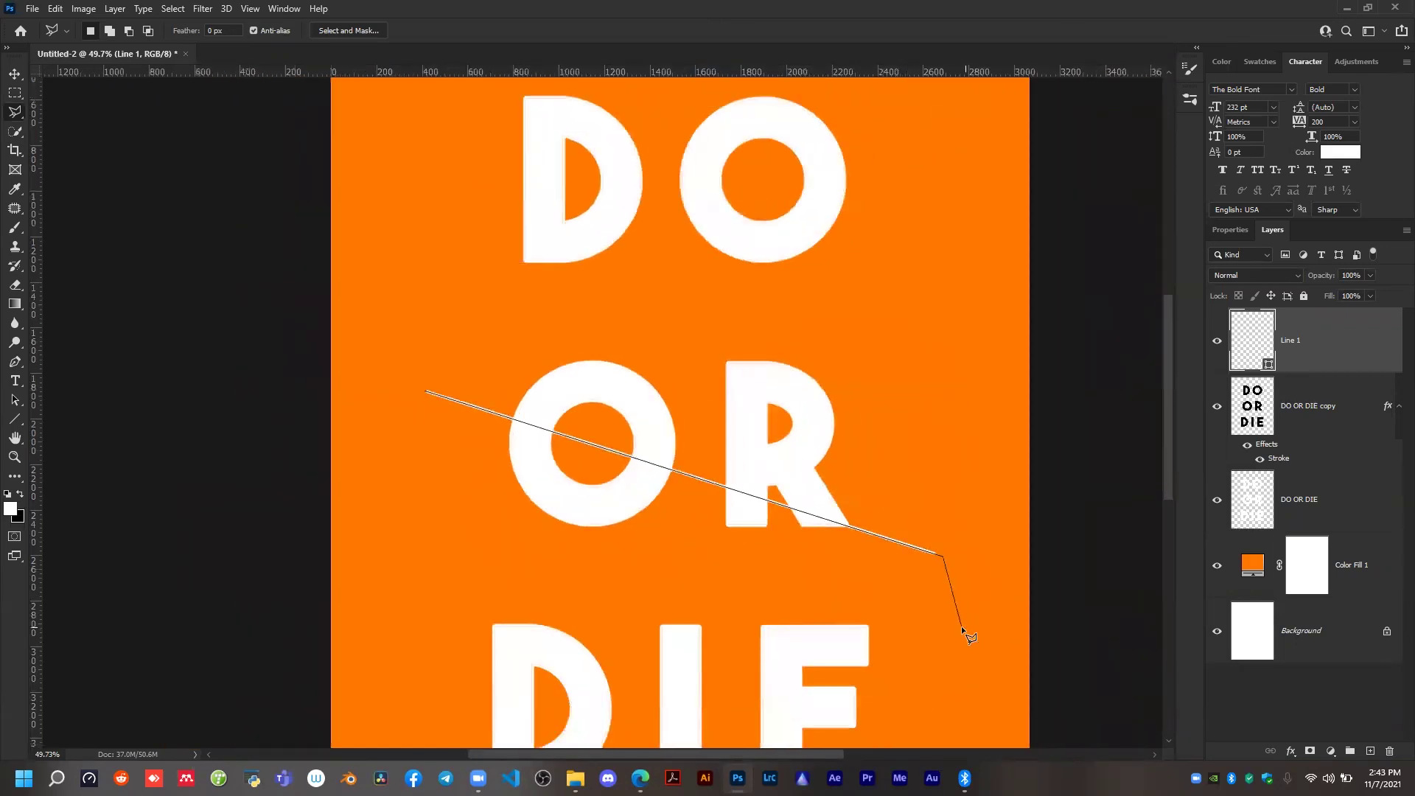
key(ctrl+minus)
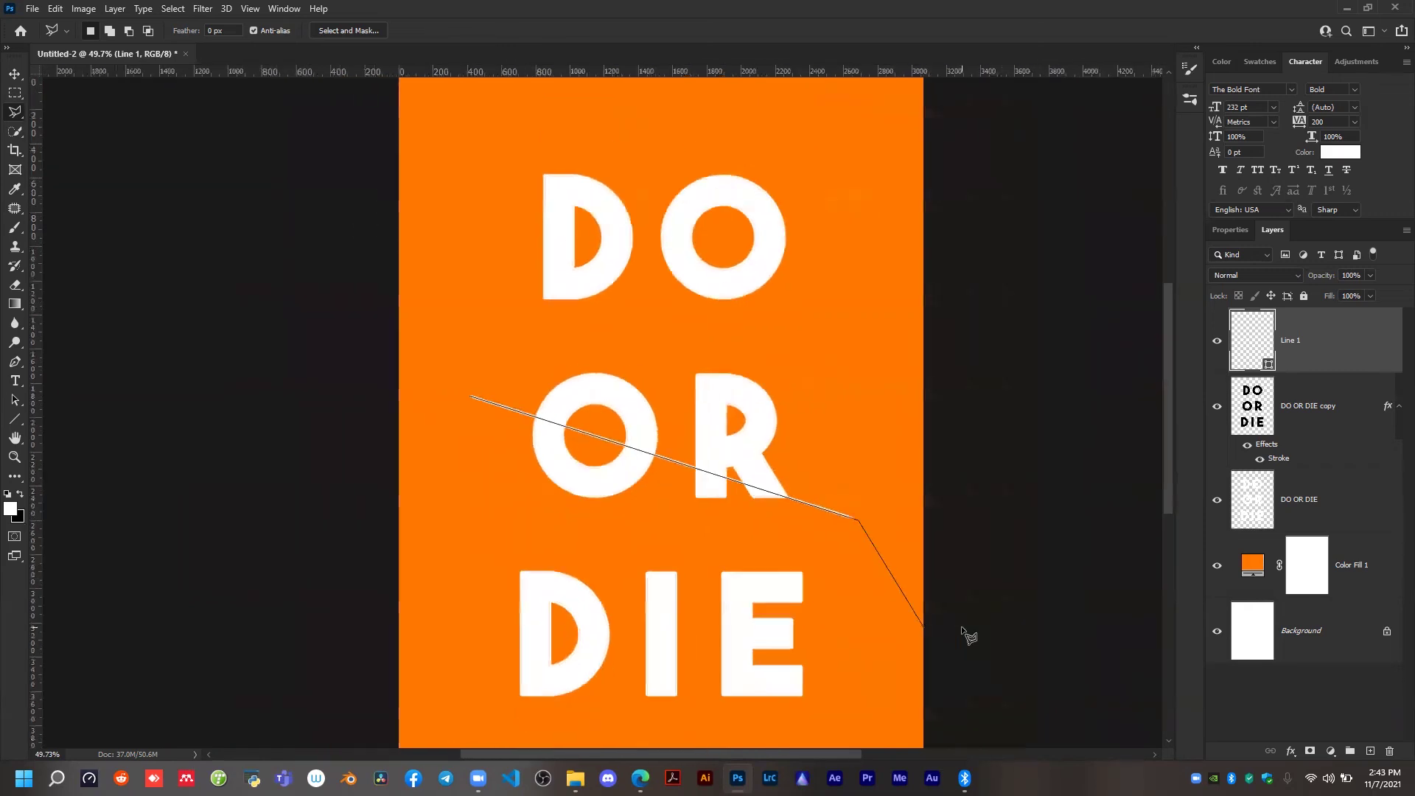
click(834, 696)
click(762, 708)
click(468, 608)
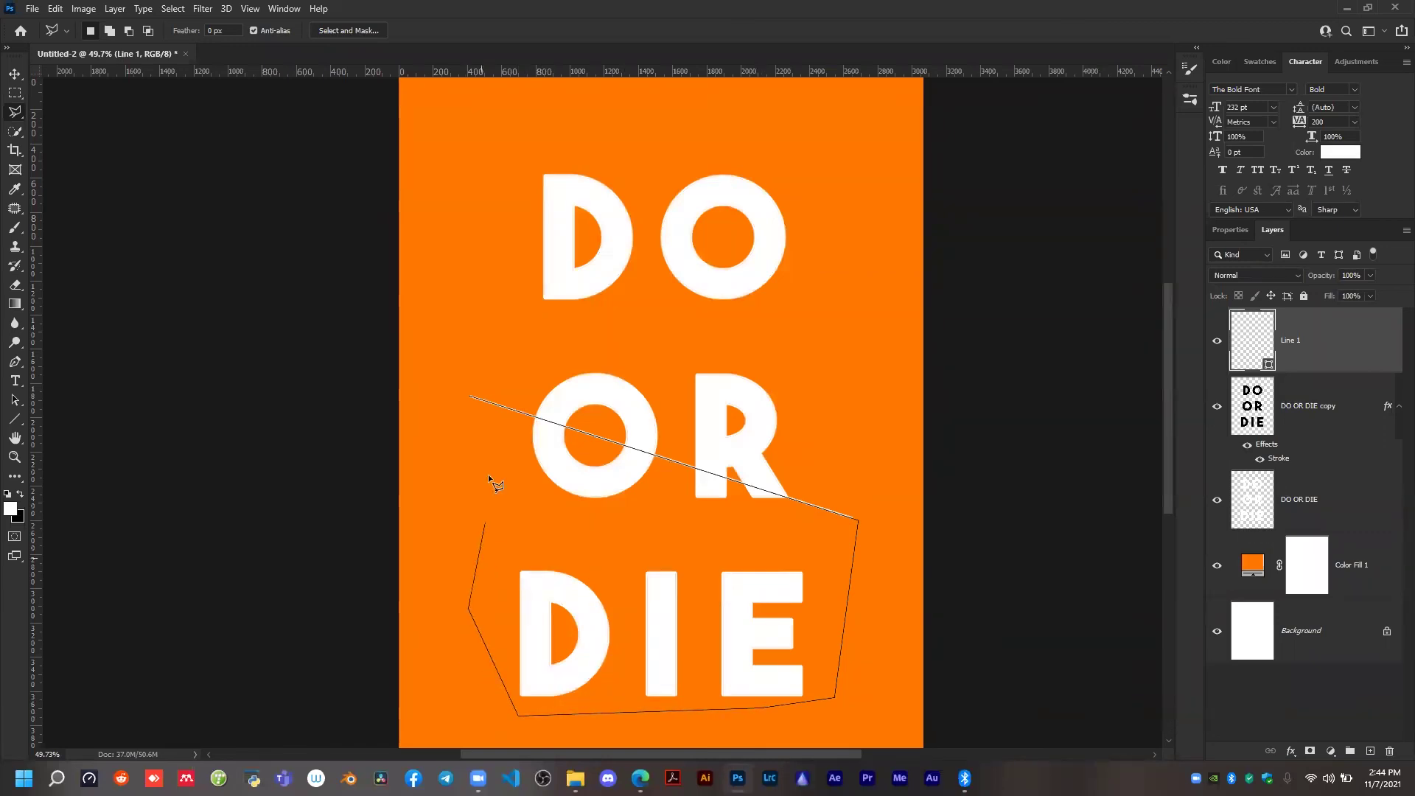
click(467, 395)
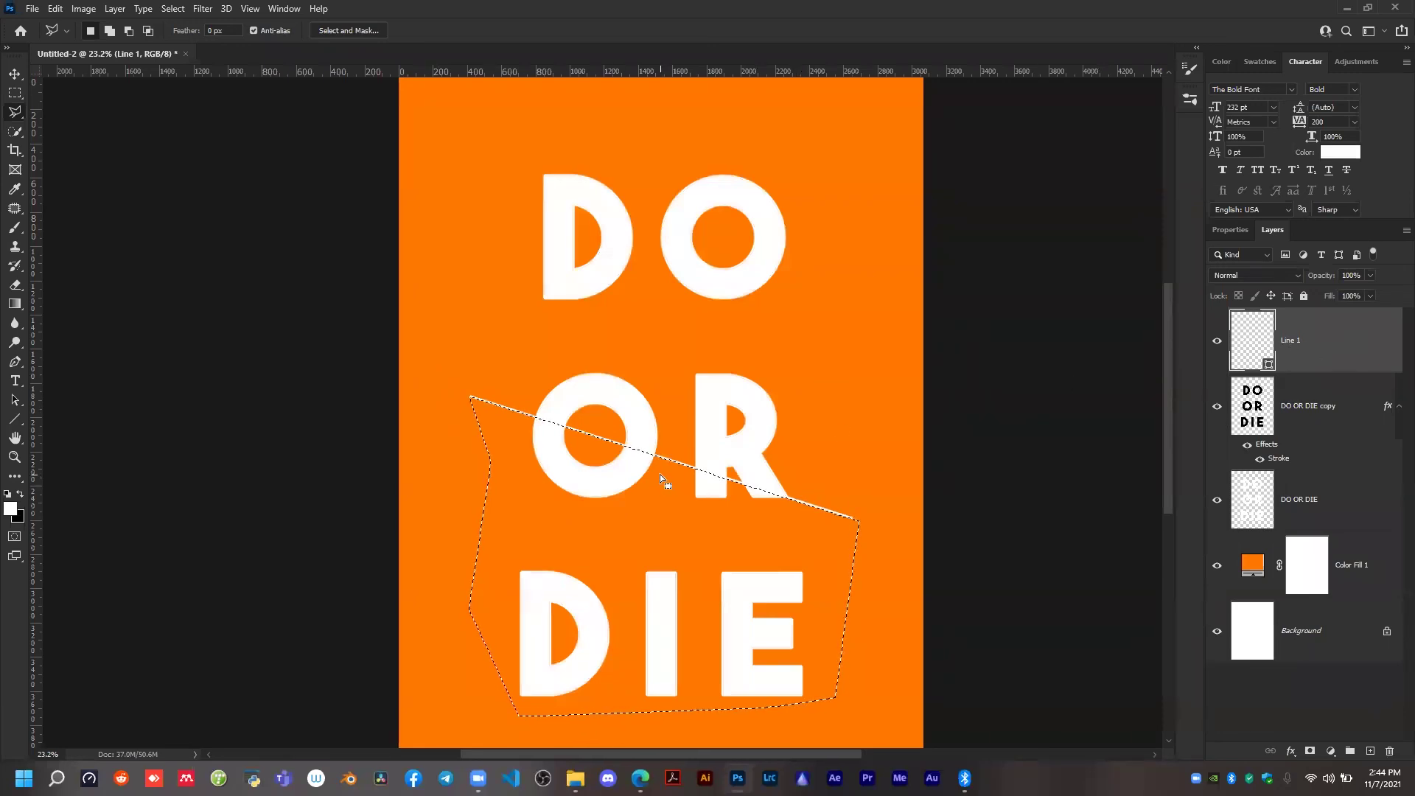
Try to delete the selected area from the Line 1 layer, and rasterize that layer.
key(Delete)
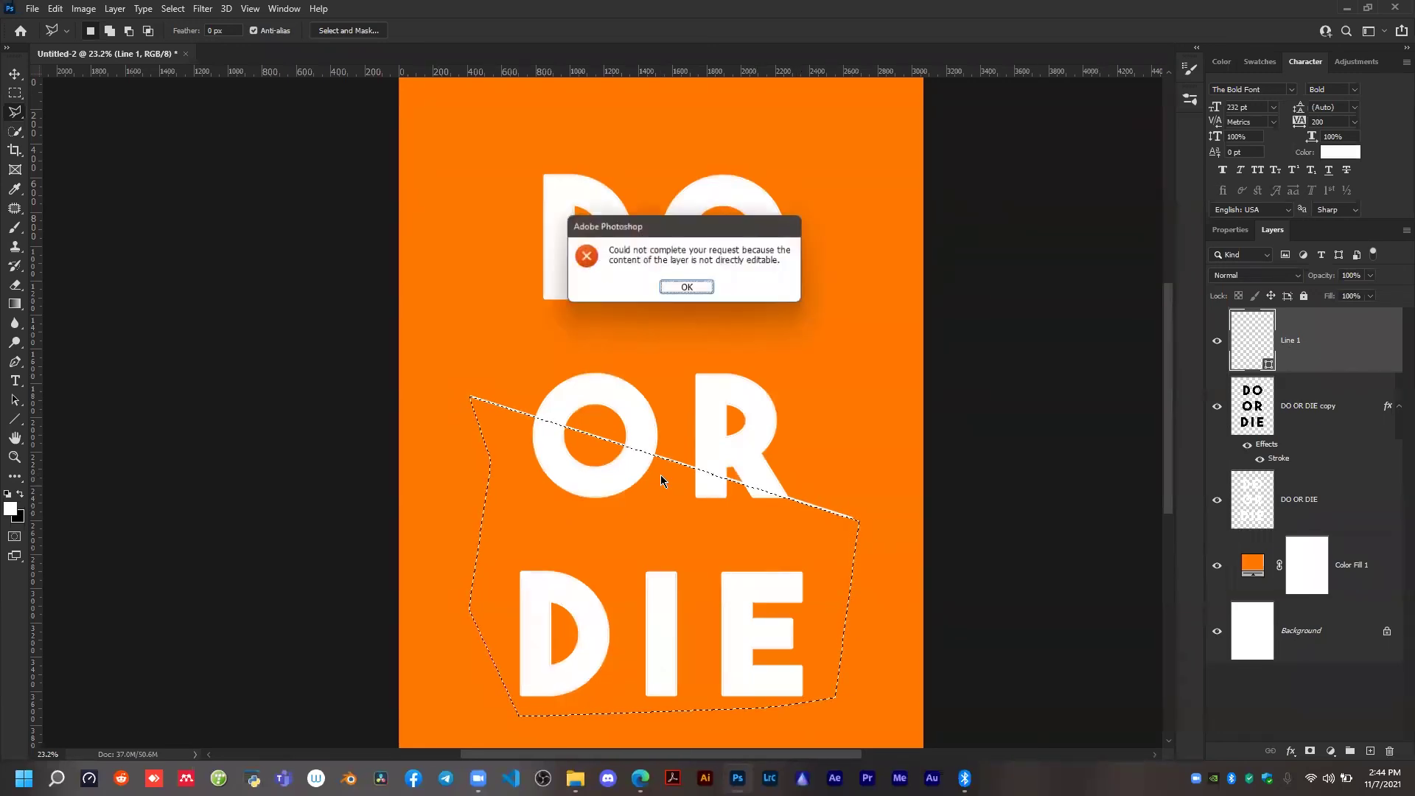
click(687, 288)
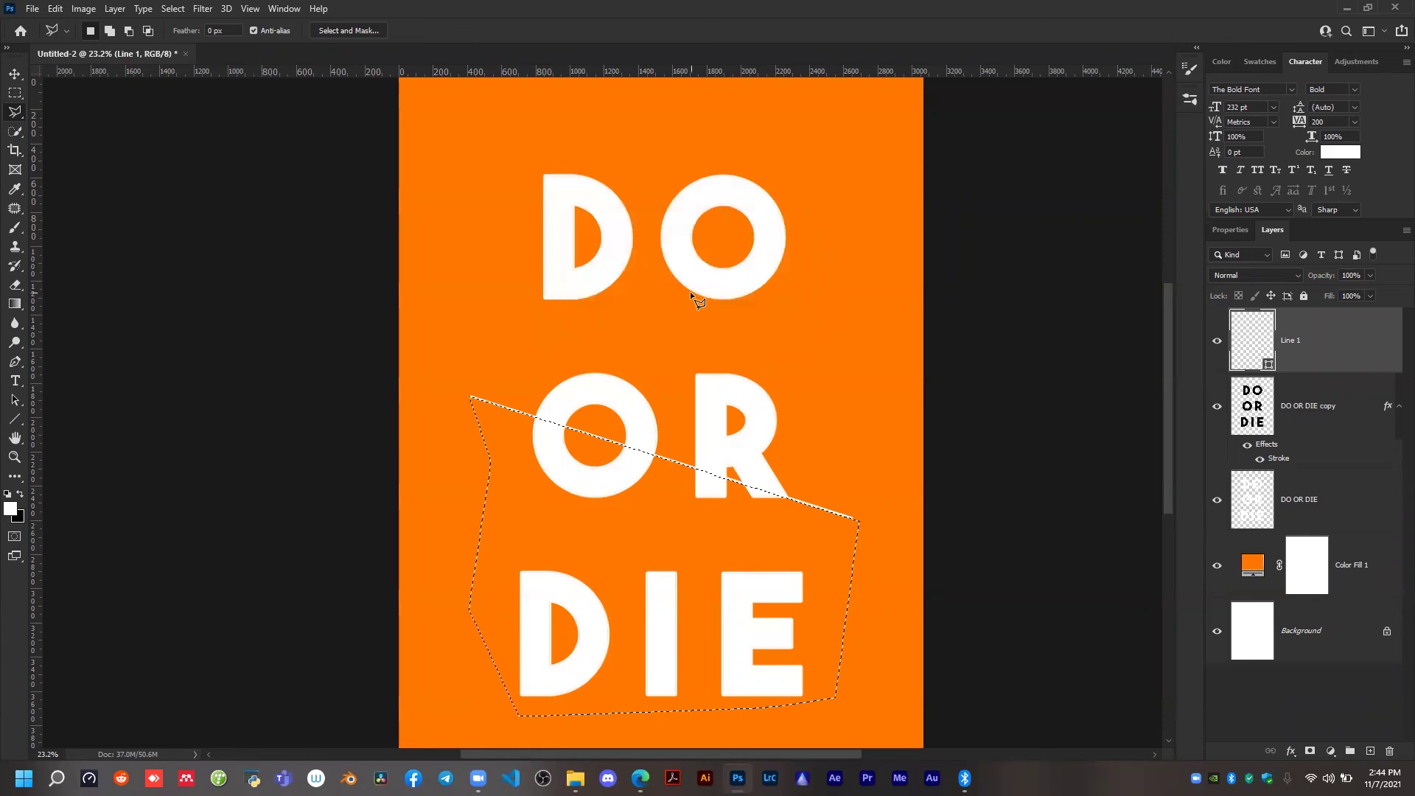
right_click(1292, 340)
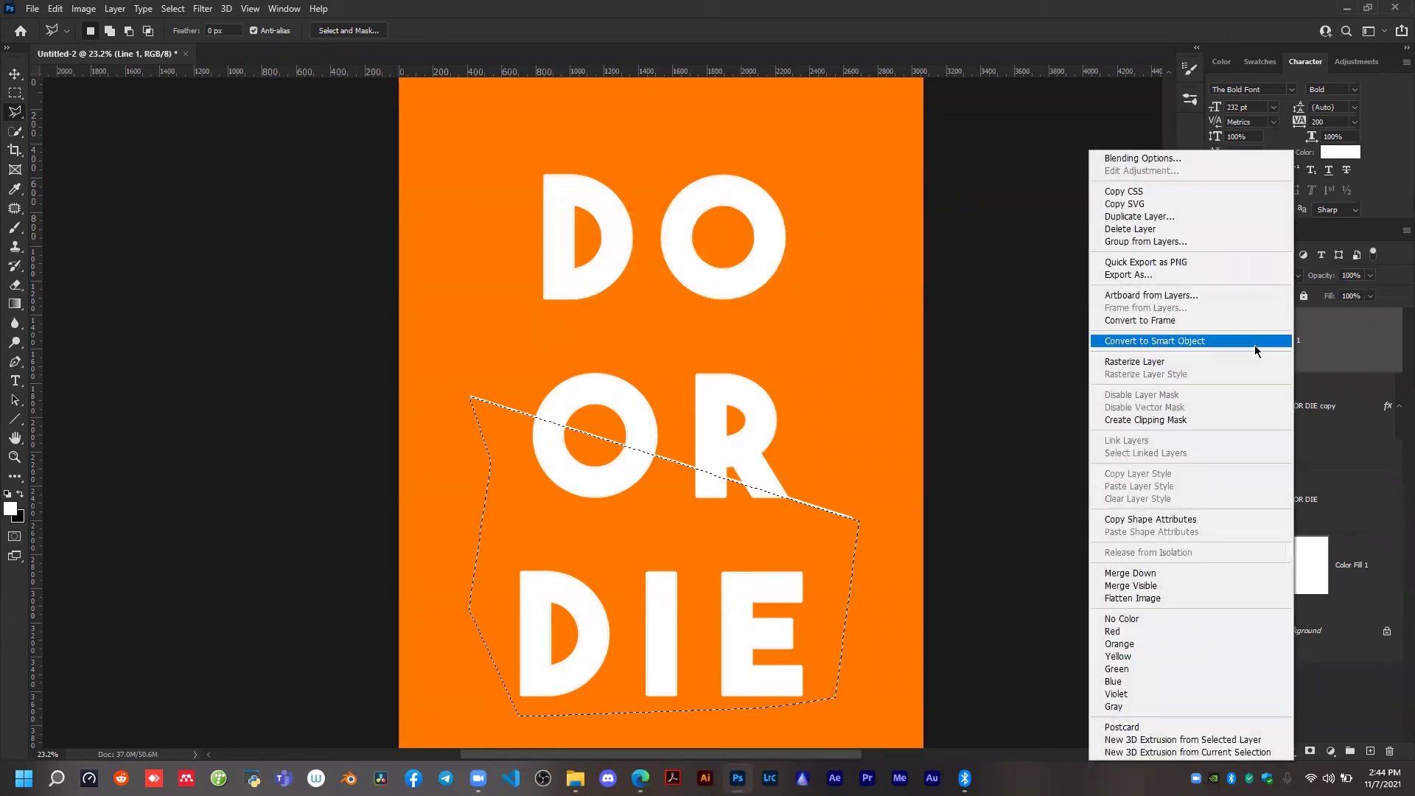
click(1160, 361)
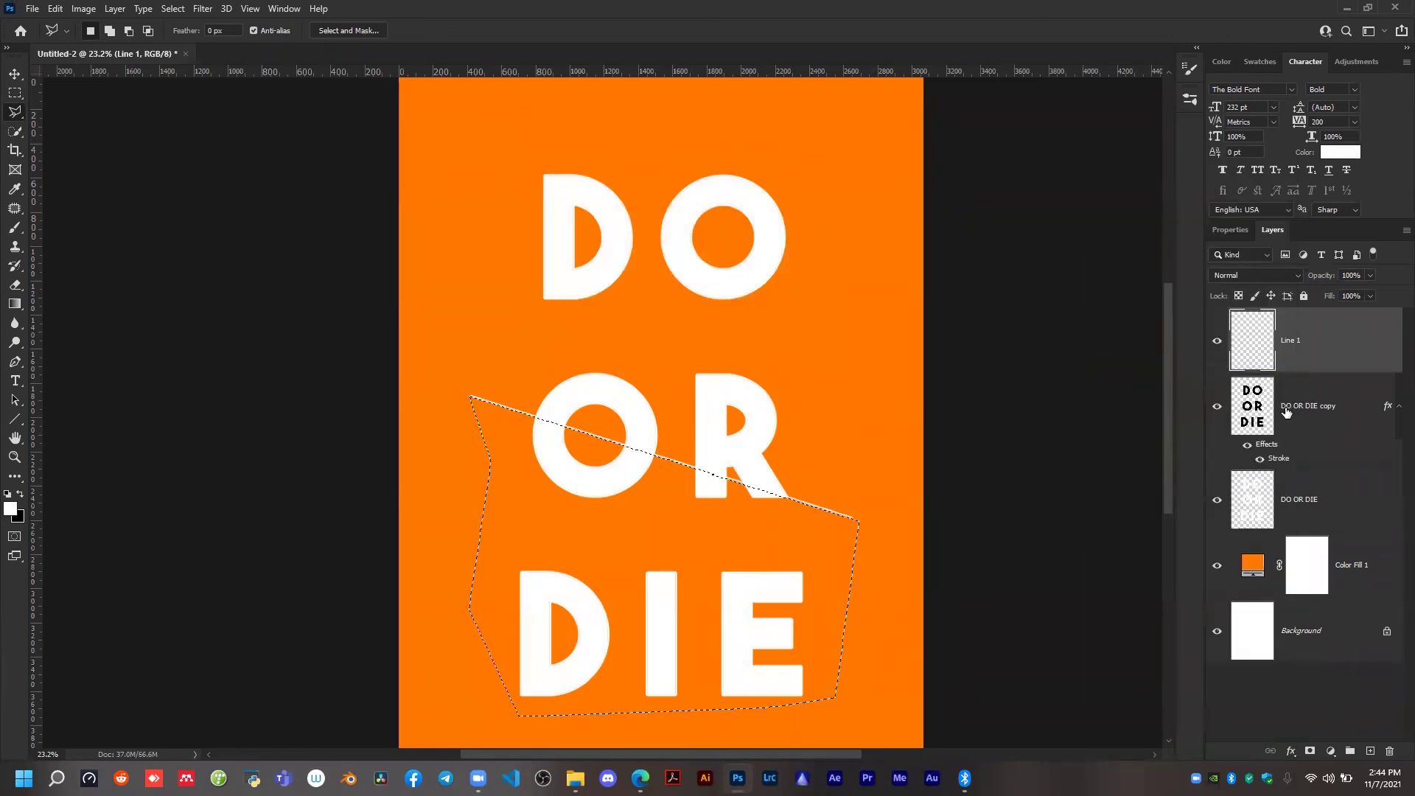
Try deleting the selected area from the DO OR DIE copy and the original layer, undoing each deletion.
click(1331, 417)
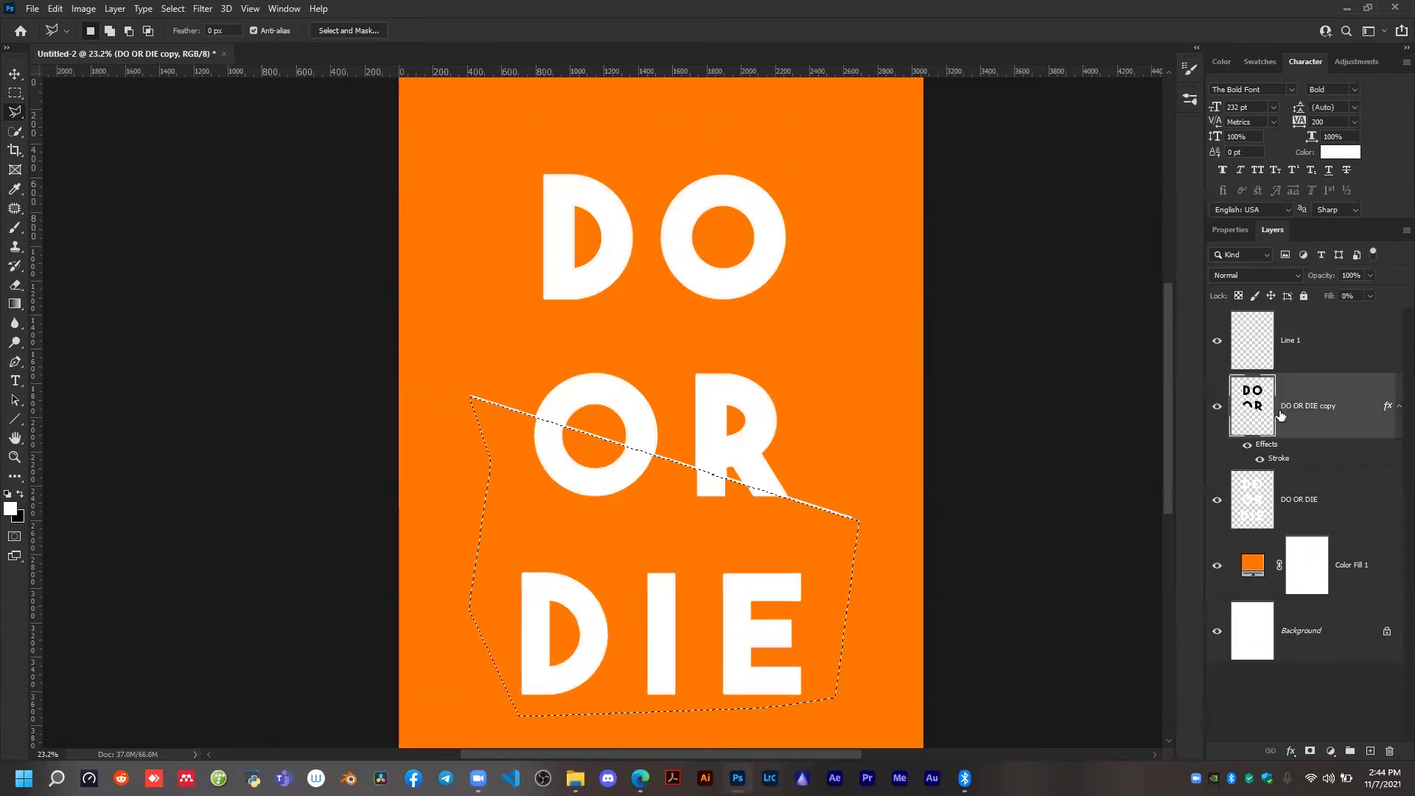
click(1307, 505)
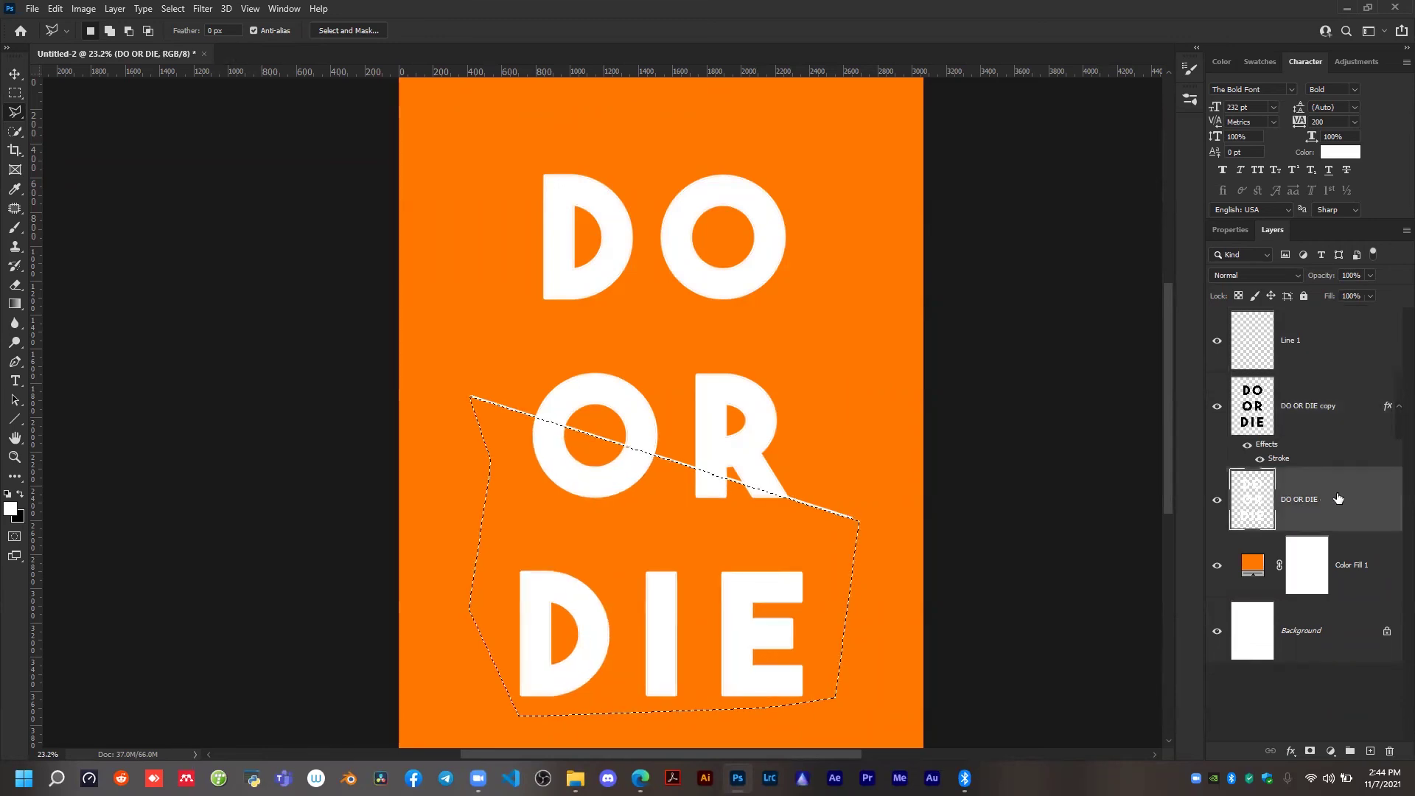
key(Delete)
key(ctrl+z)
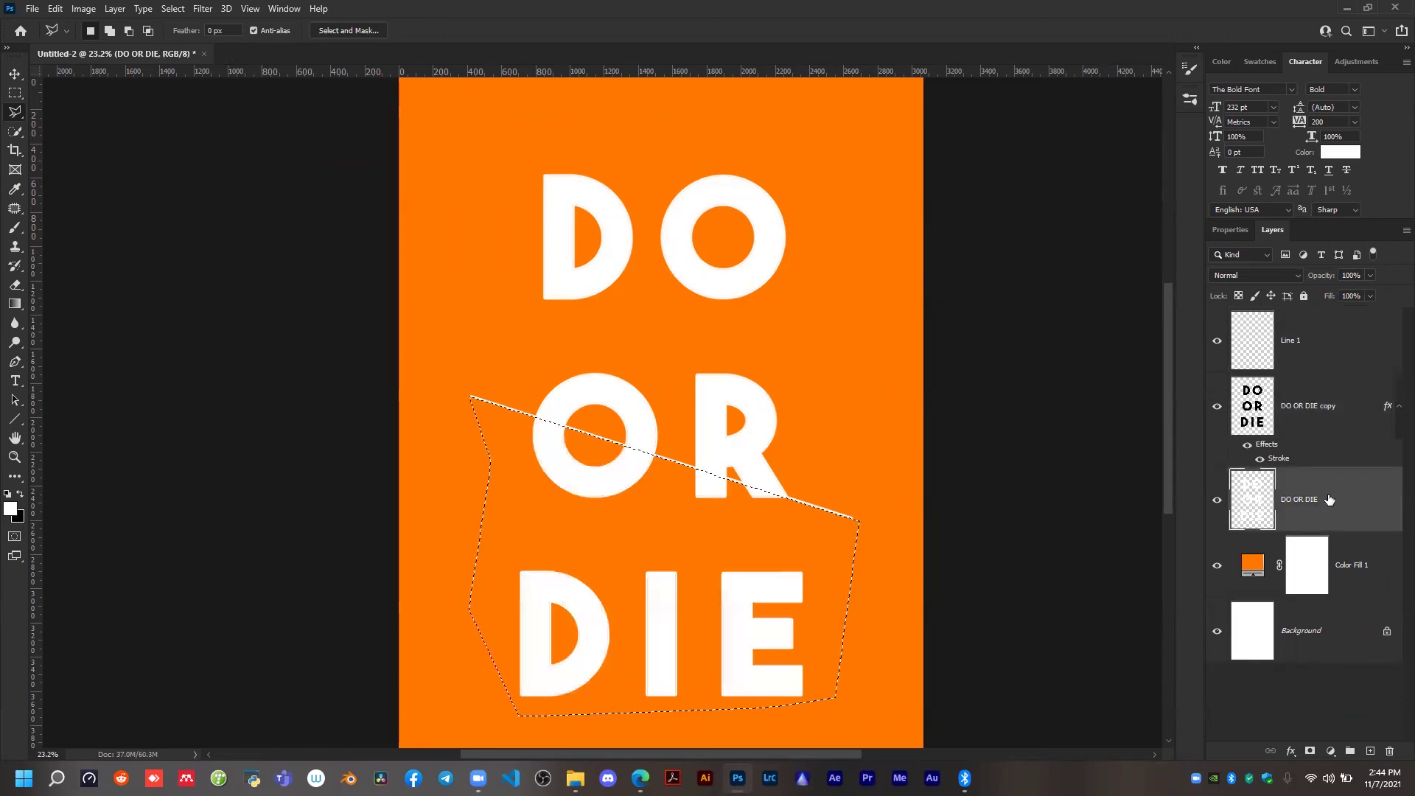
click(1329, 425)
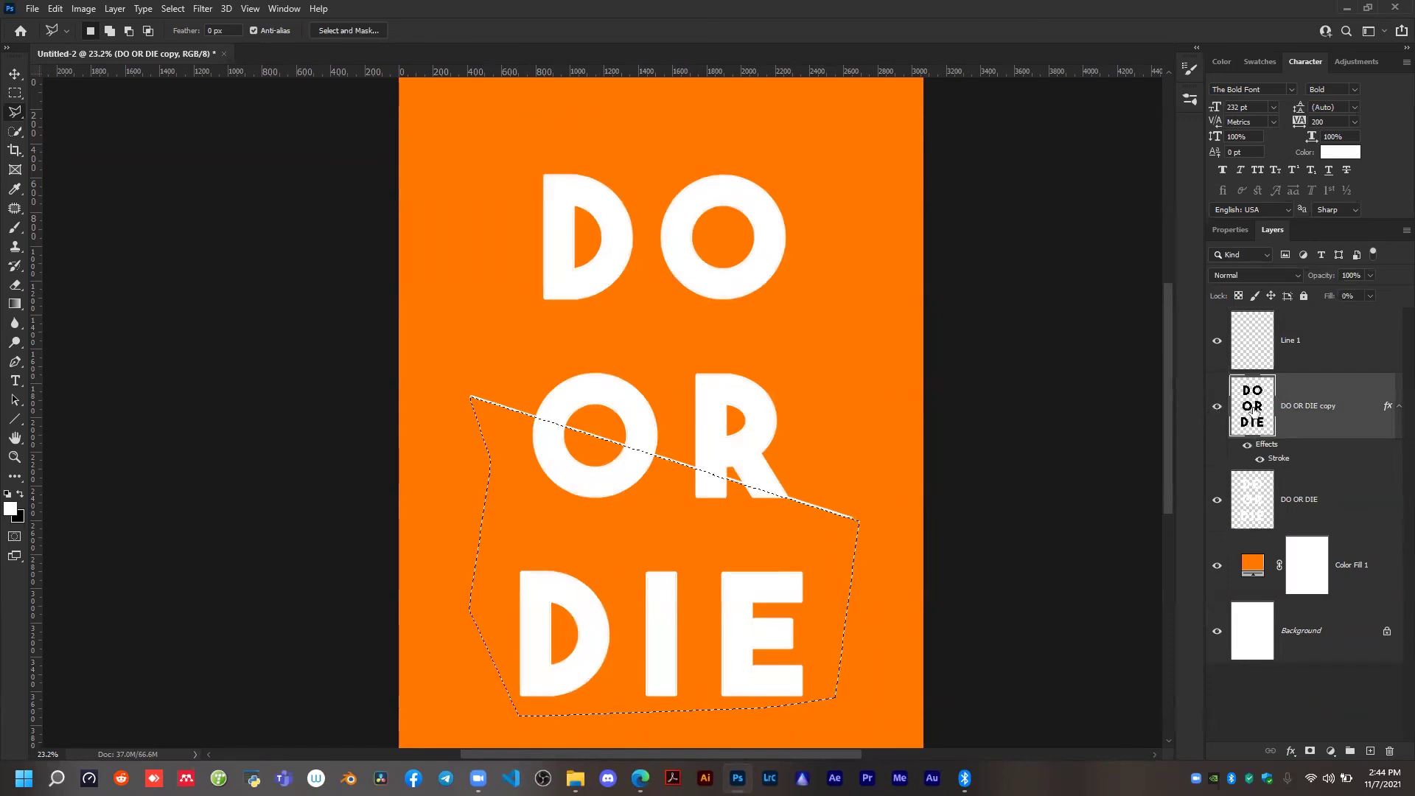
Delete the selected area below the line from the original DO OR DIE layer and clear the selection.
click(1320, 509)
key(Delete)
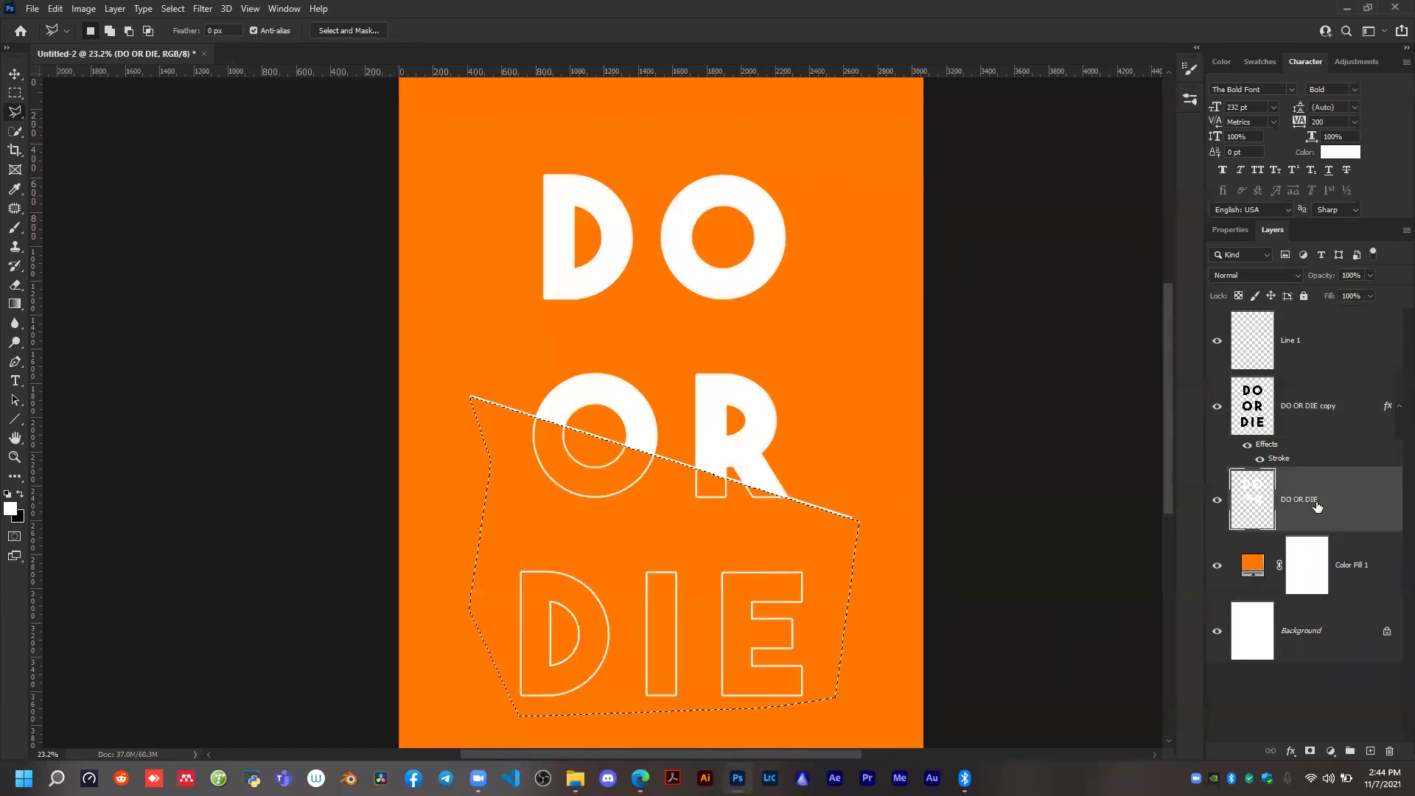
key(ctrl+d)
scroll(900, 328, down, 3)
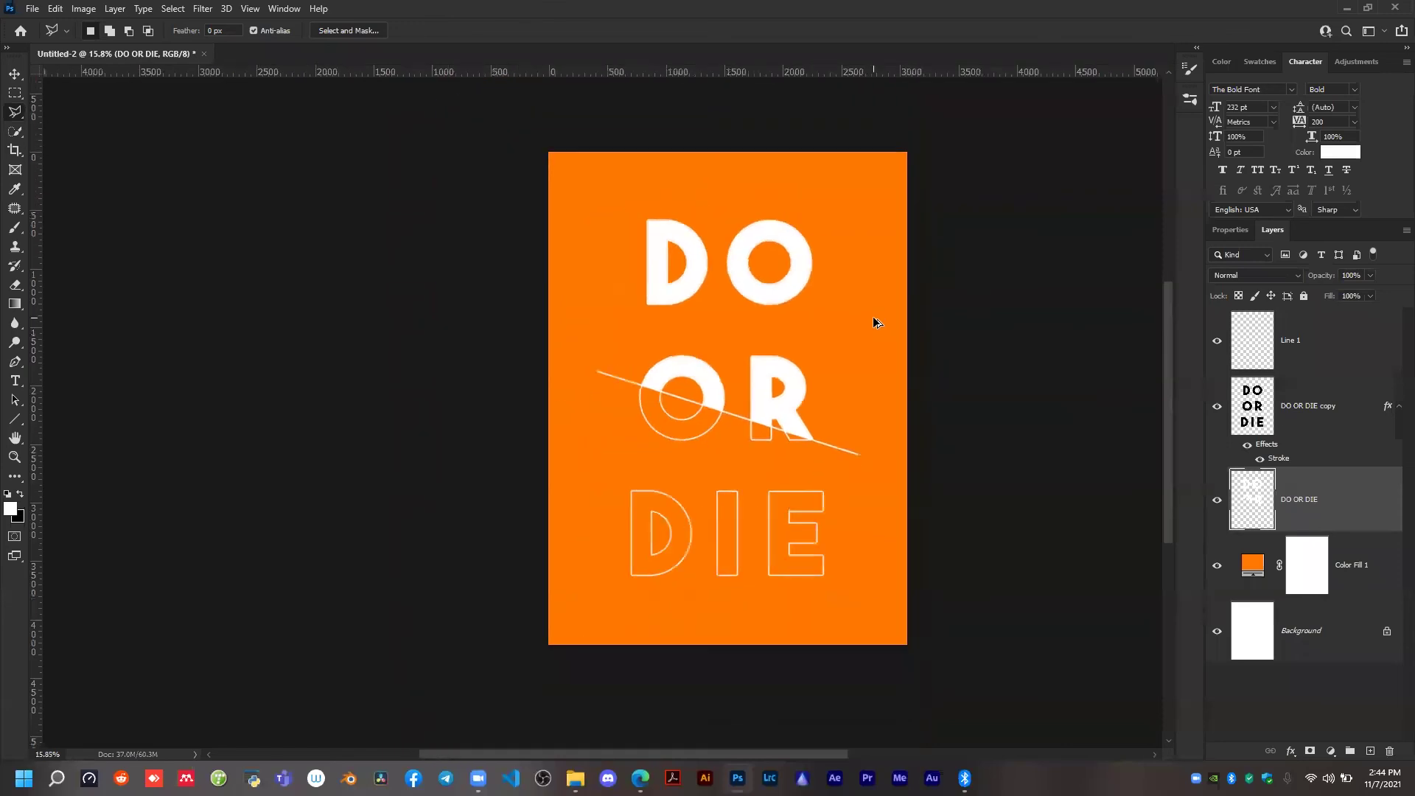
Examine the DO OR DIE lettering and the diagonal dividing line up close and across the whole orange page.
scroll(863, 465, up, 3)
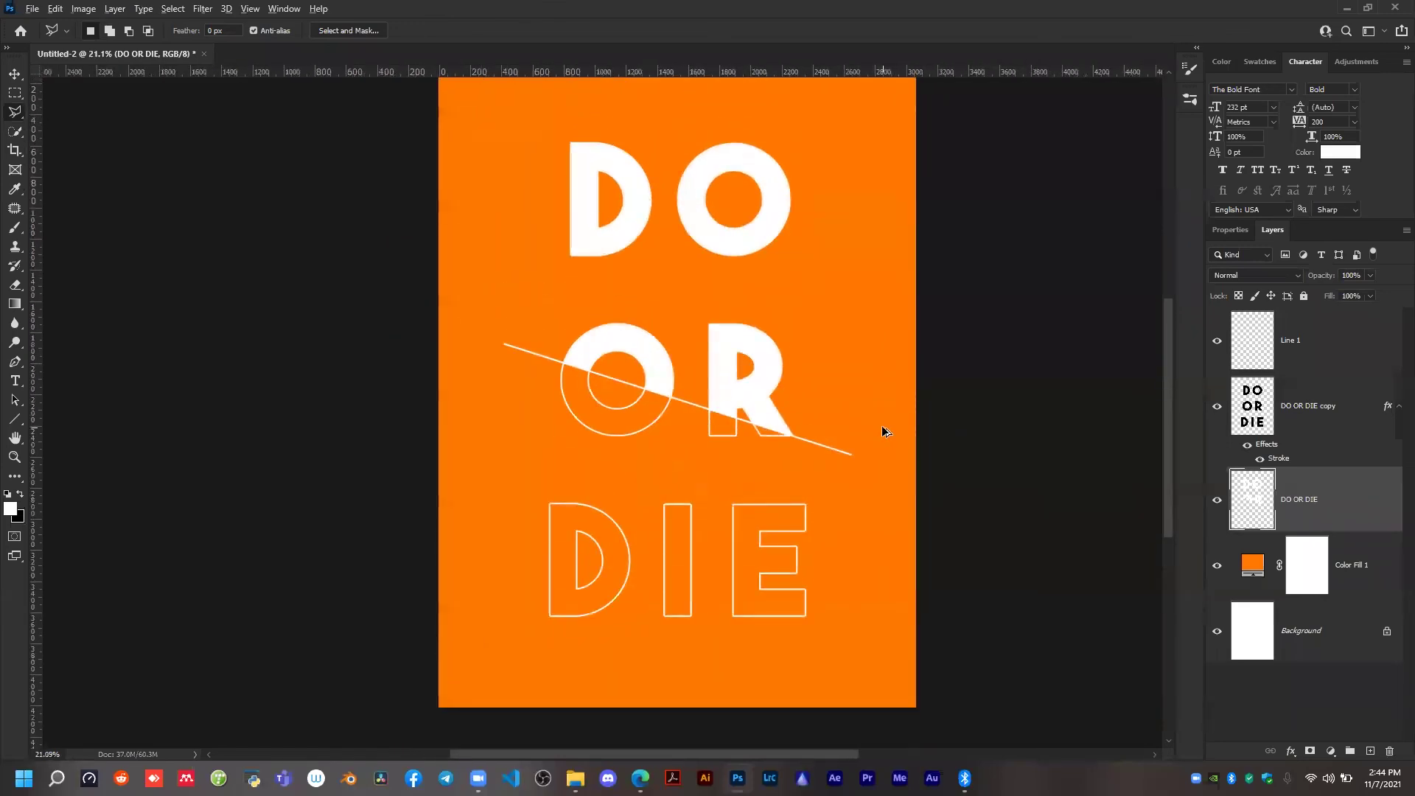
scroll(885, 431, down, 3)
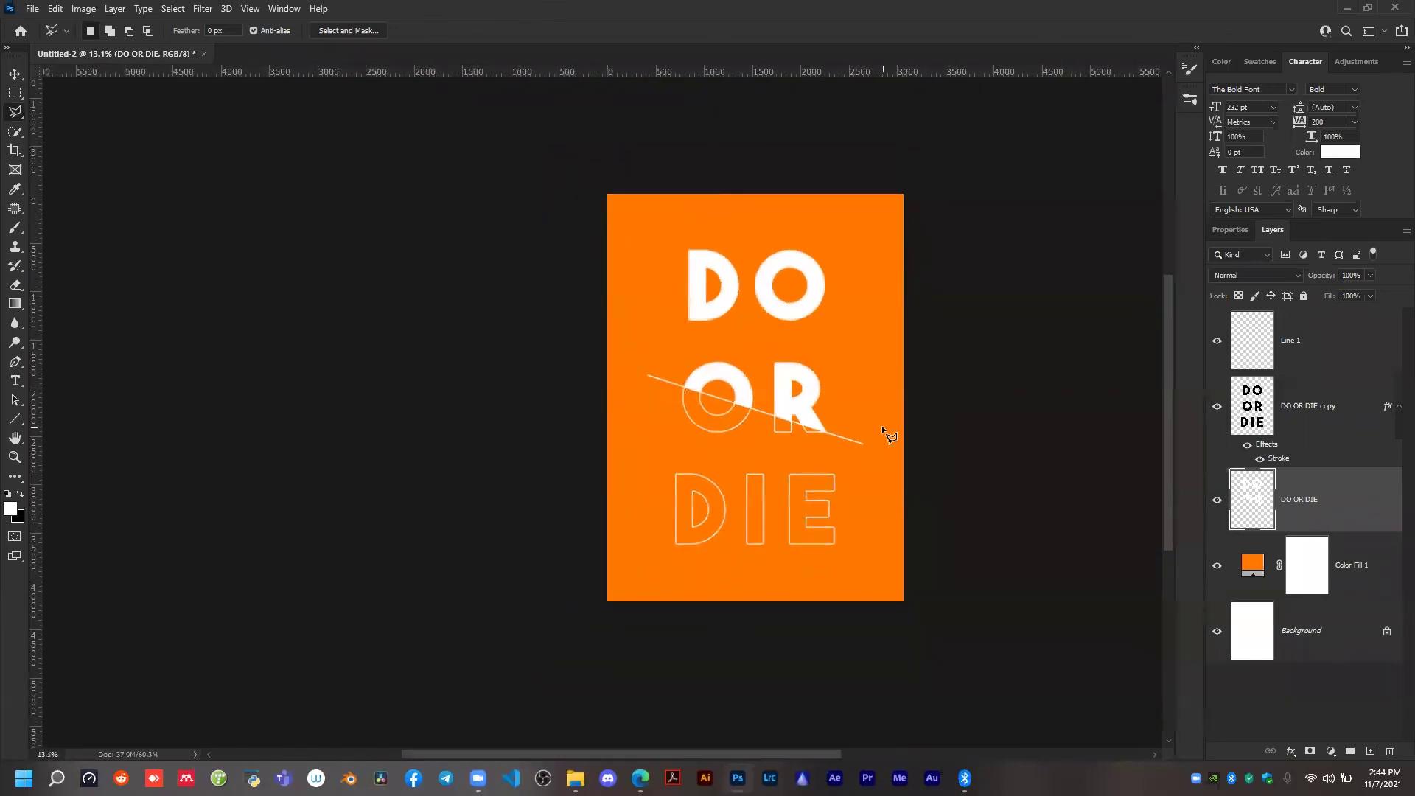
scroll(881, 425, up, 2)
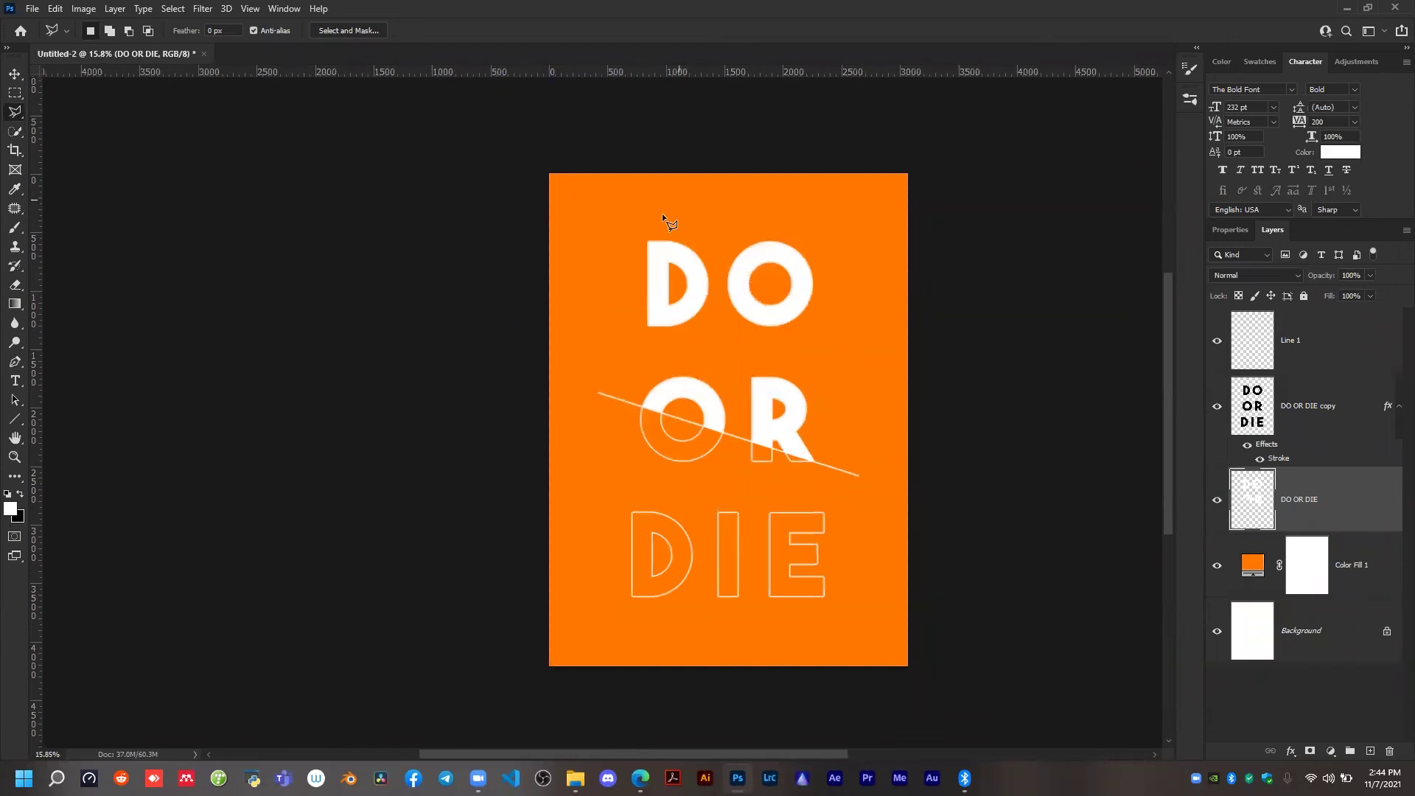
key(v)
scroll(760, 428, up, 2)
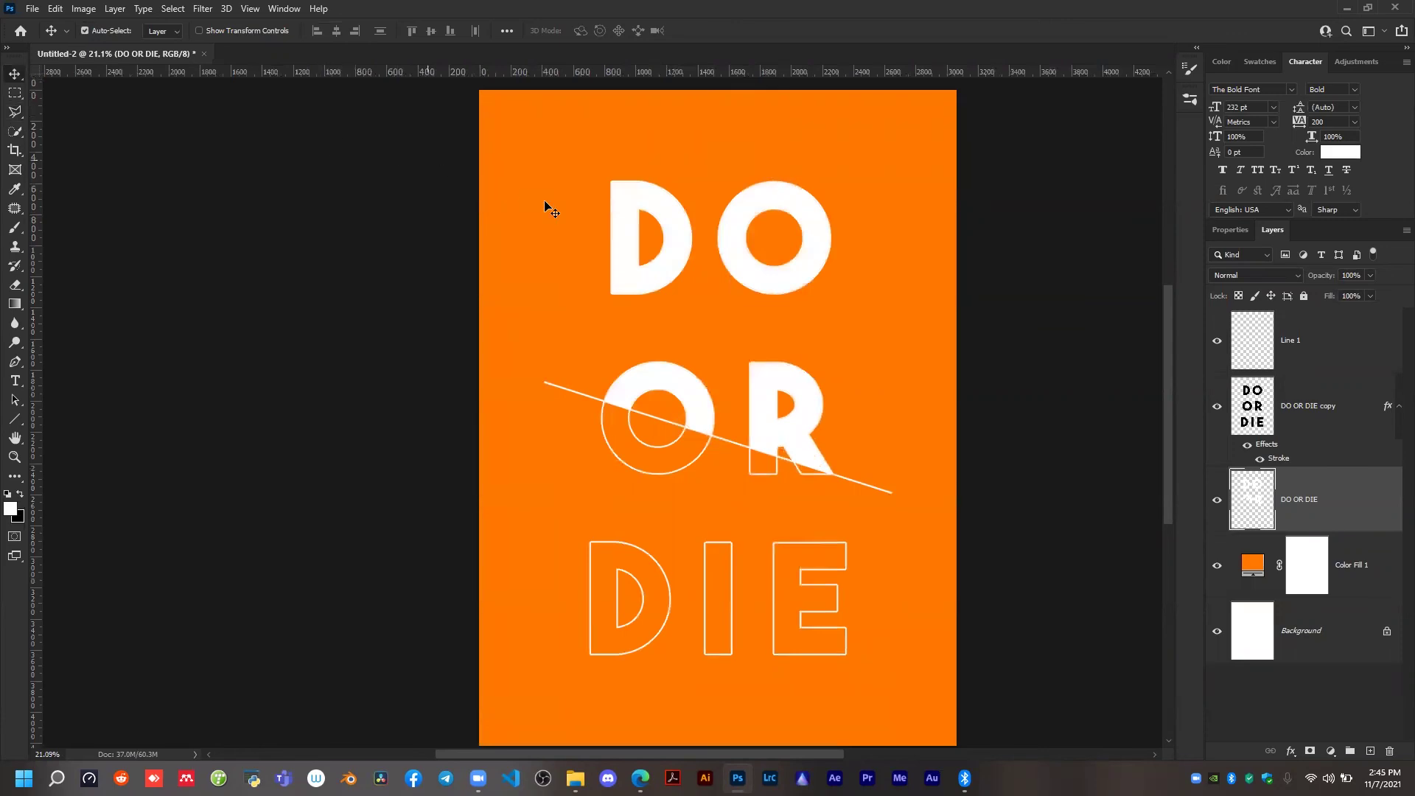
key(t)
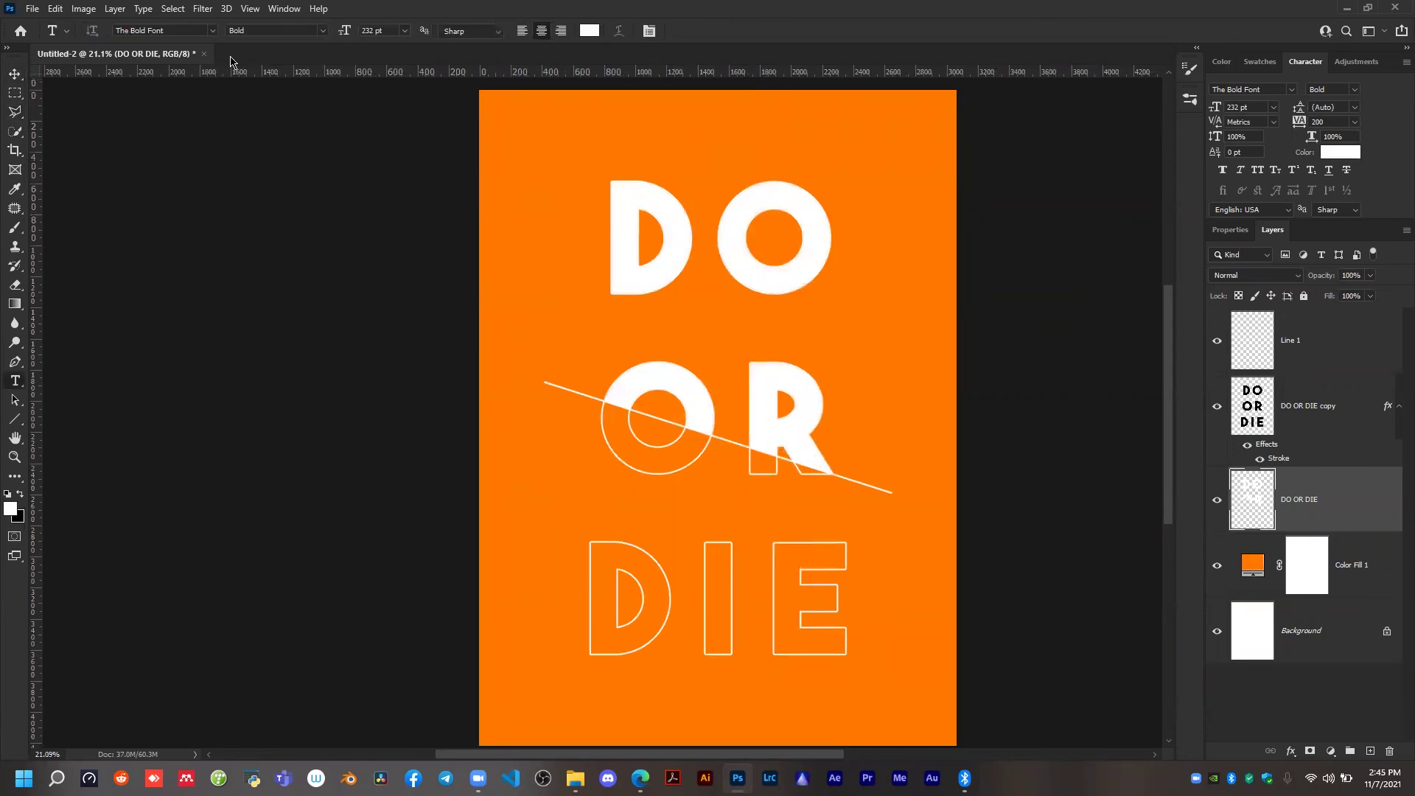
scroll(658, 165, up, 2)
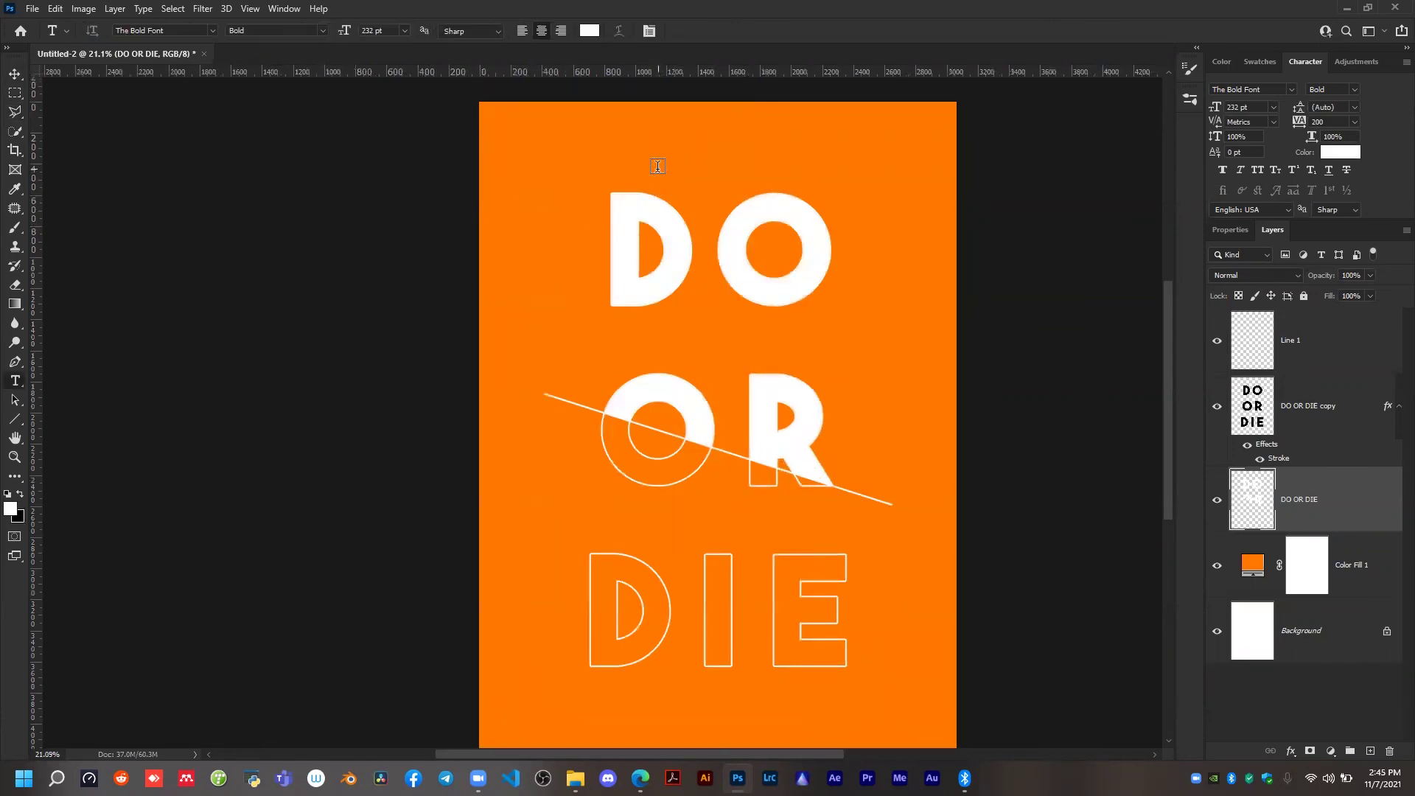
key(v)
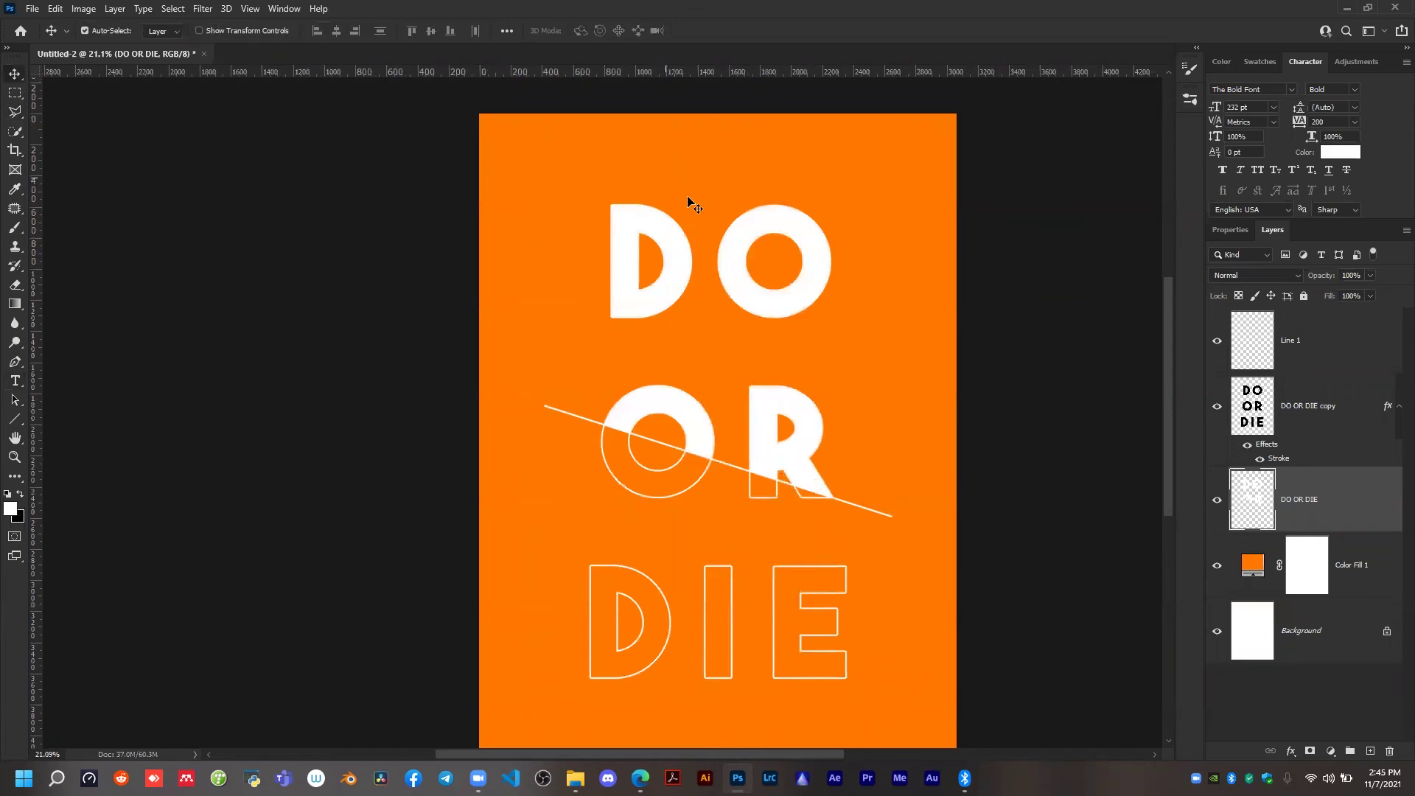
scroll(827, 402, down, 3)
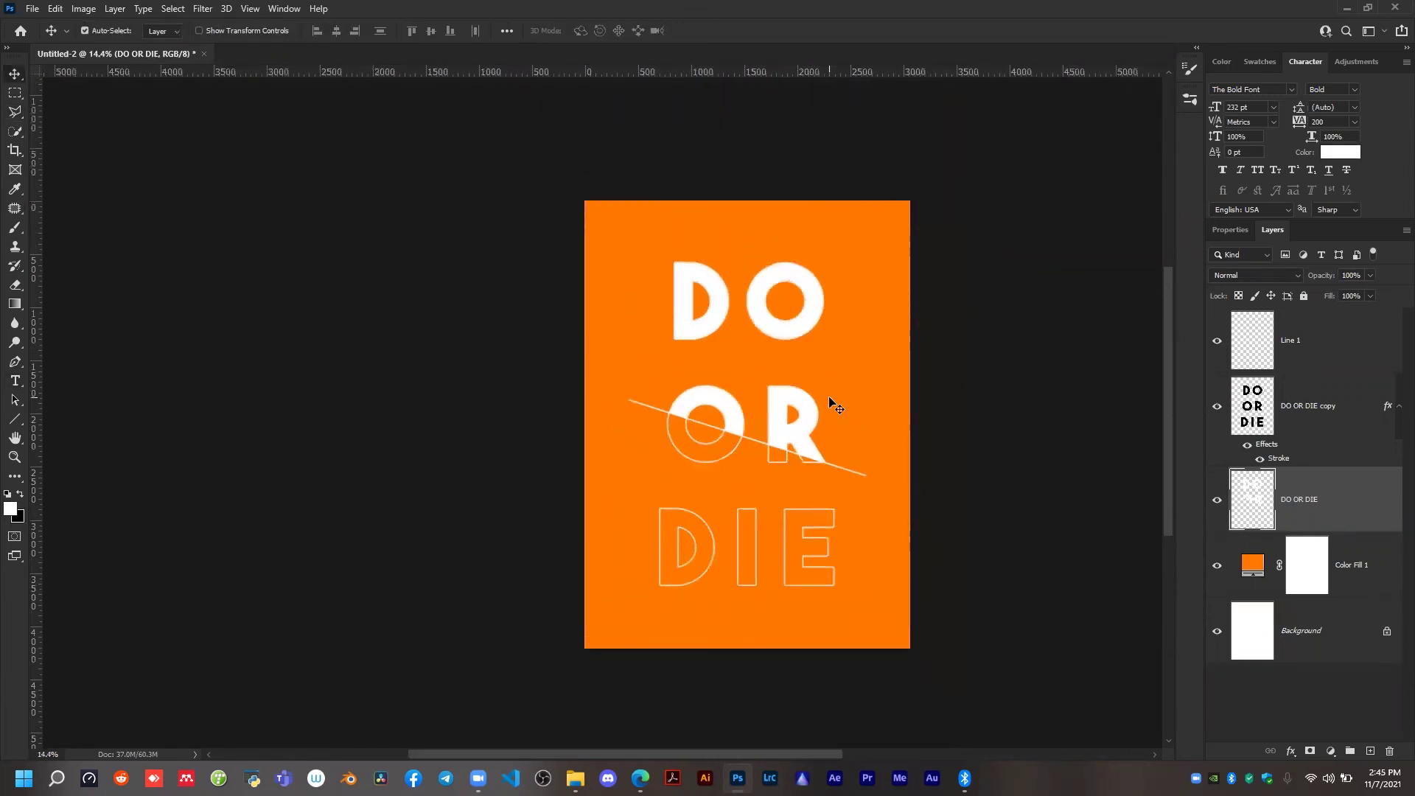